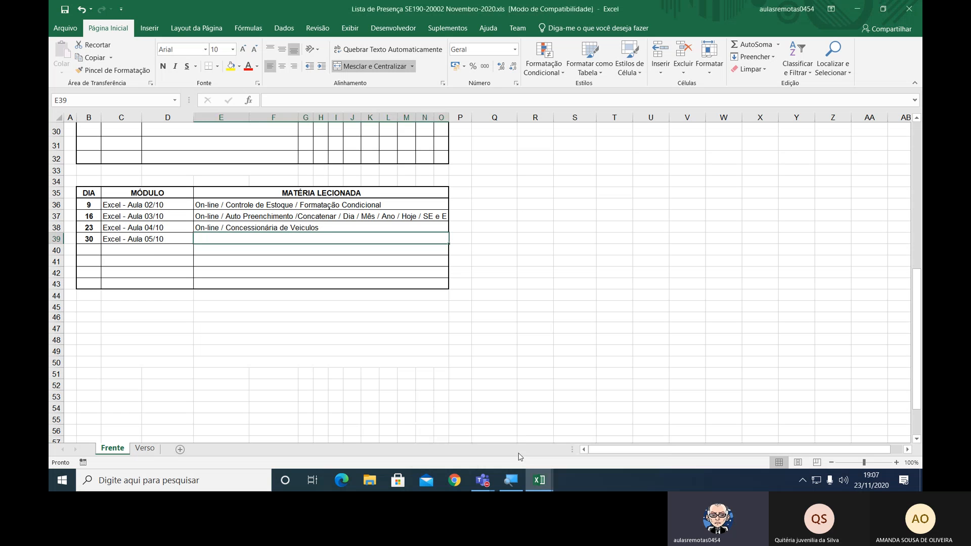
Switch to the blank workbook Pasta1 and set its zoom to 200%.
scroll(484, 398, "up", 1)
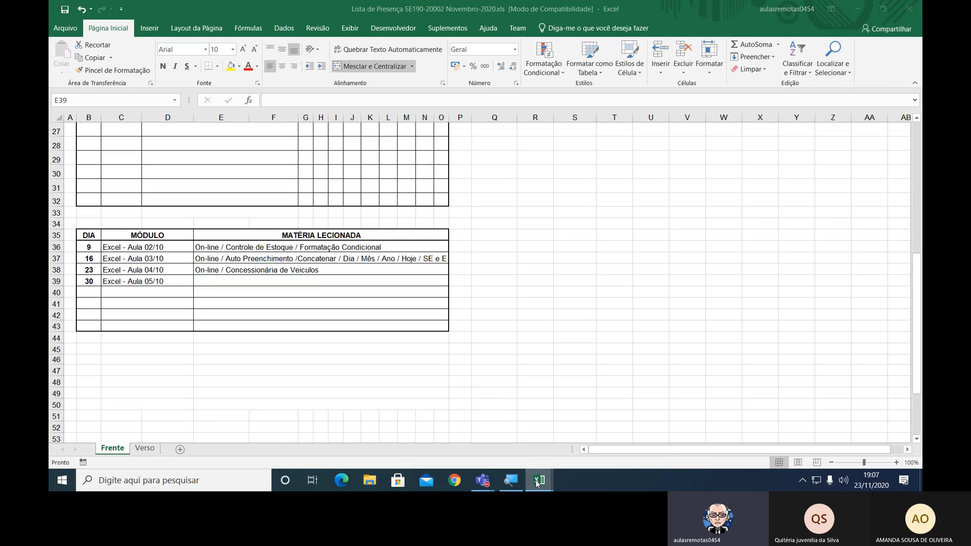
mouse_move(538, 484)
left_click(561, 450)
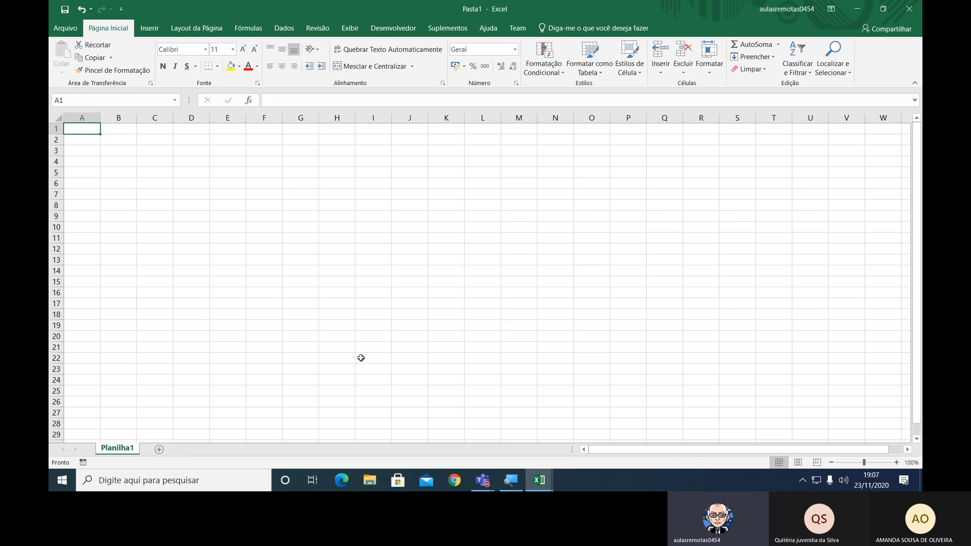
left_click(895, 463)
left_click(896, 462)
left_click(895, 463)
left_click(895, 463)
left_click(895, 463)
left_click(895, 463)
left_click(895, 462)
left_click(896, 463)
left_click(895, 463)
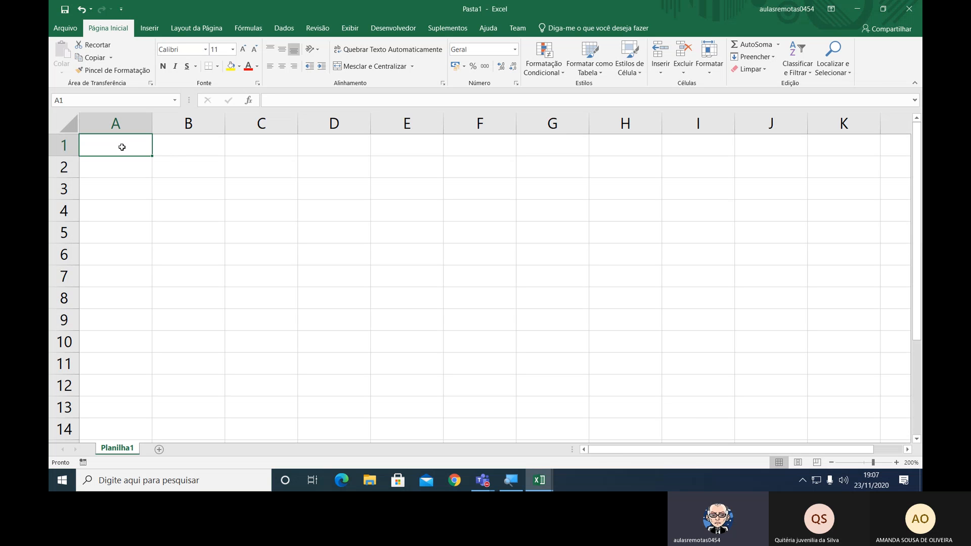
Merge and center cells A1:G1 and enter the bold title "Concessionária de Veículos" there.
left_click_drag(124, 148, 565, 150)
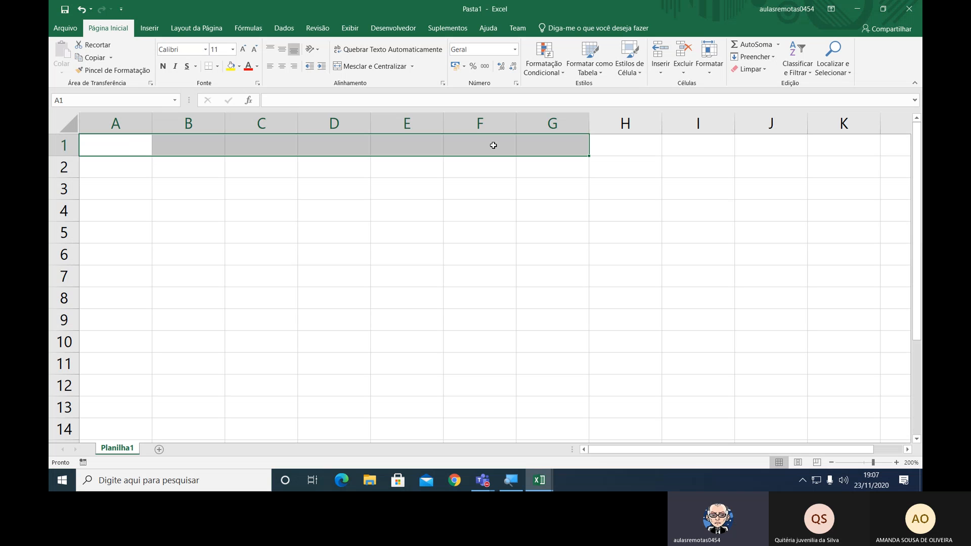
left_click(361, 66)
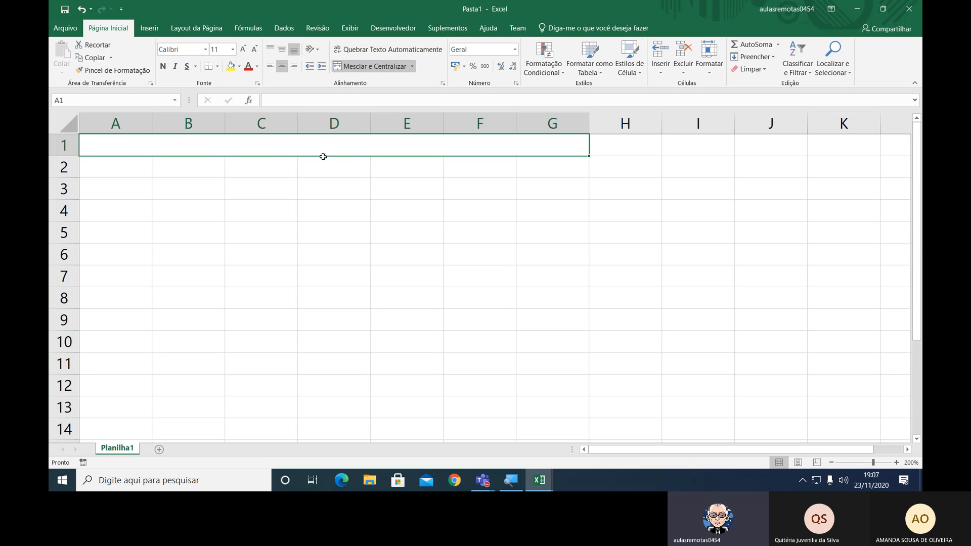
type("Conc")
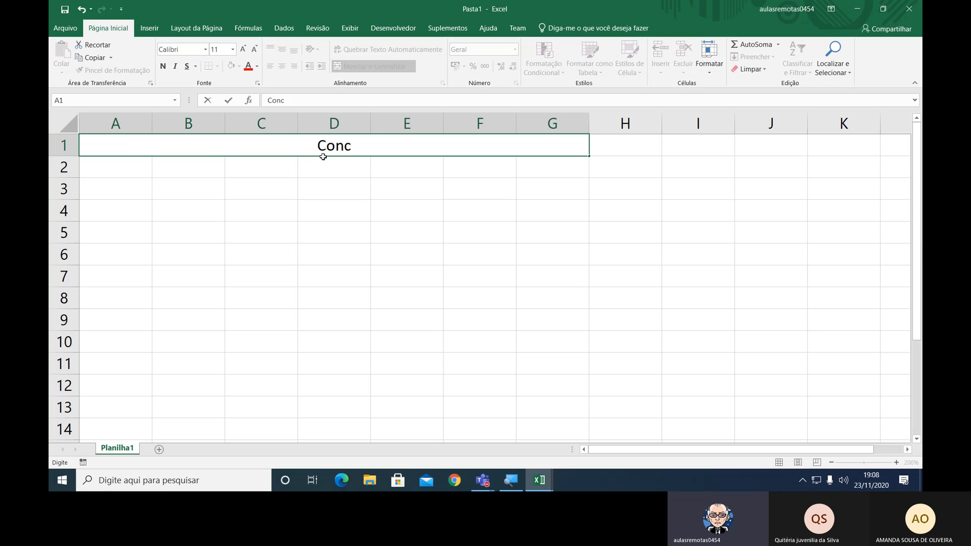
type("essa")
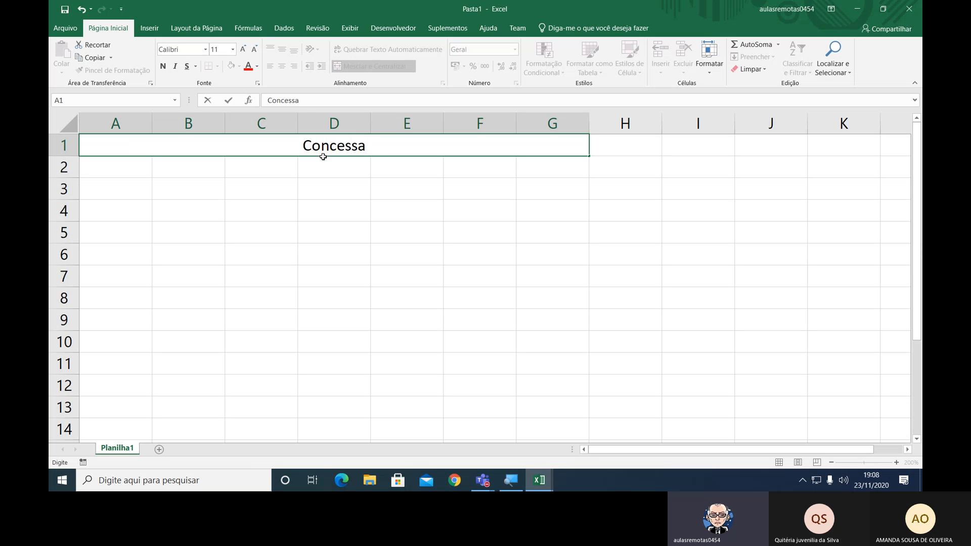
key("BackSpace")
type("ionári")
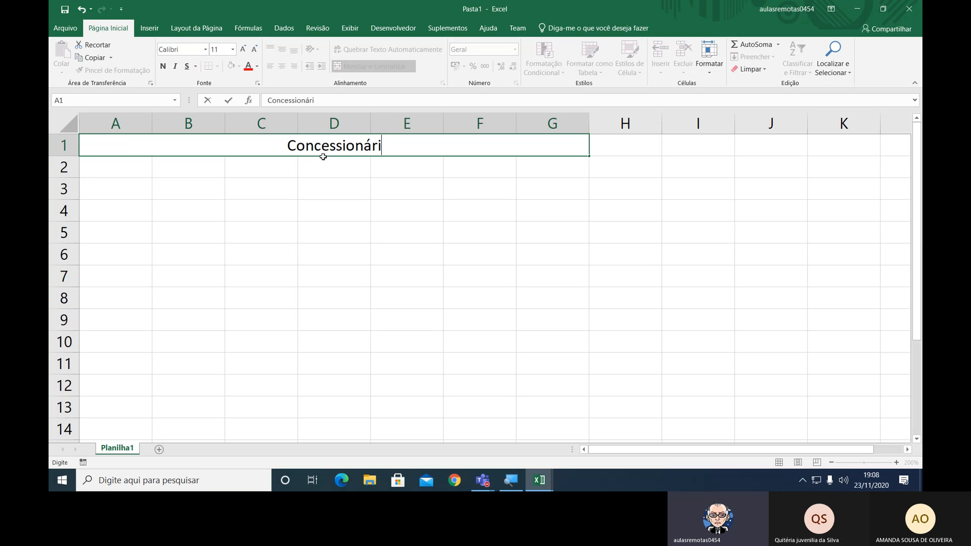
type("a de Ve")
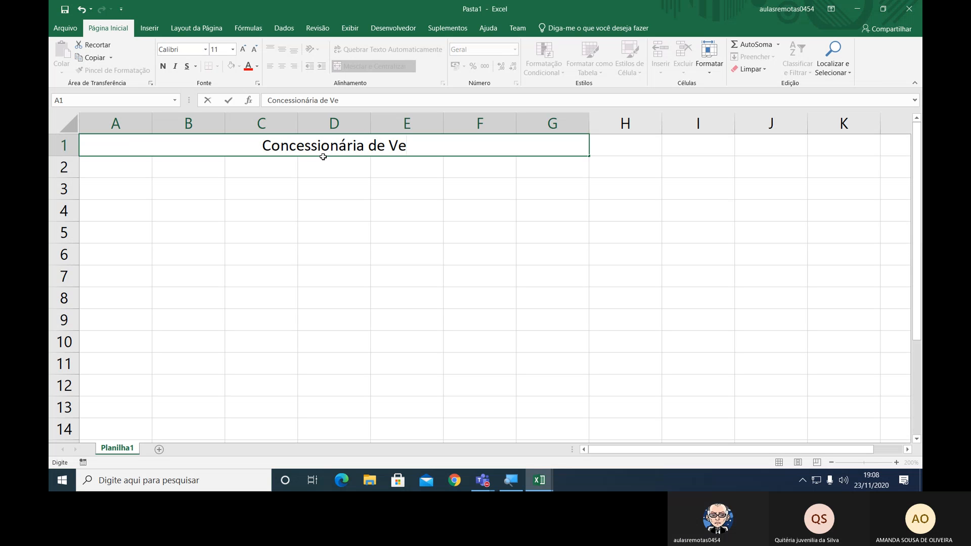
type("ículos")
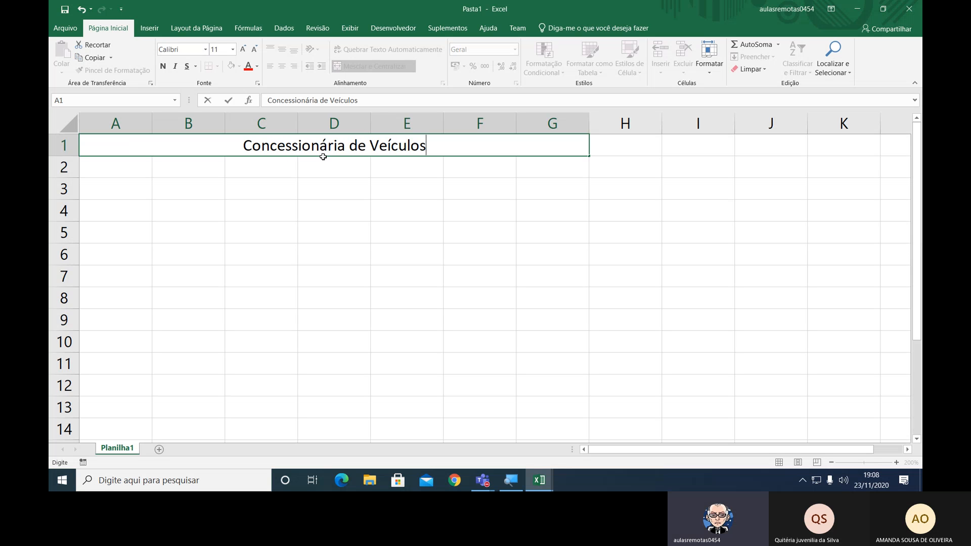
key("Return")
key("Up")
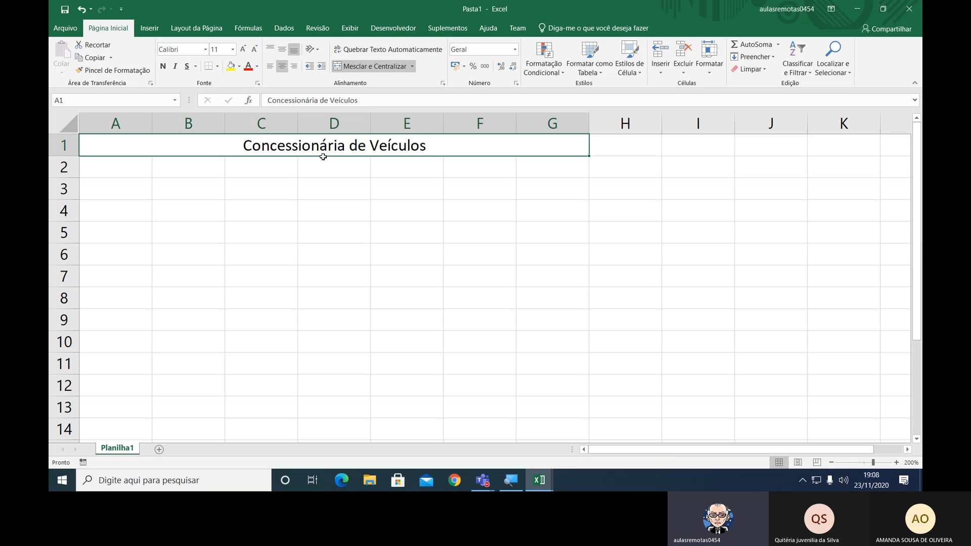
left_click(162, 67)
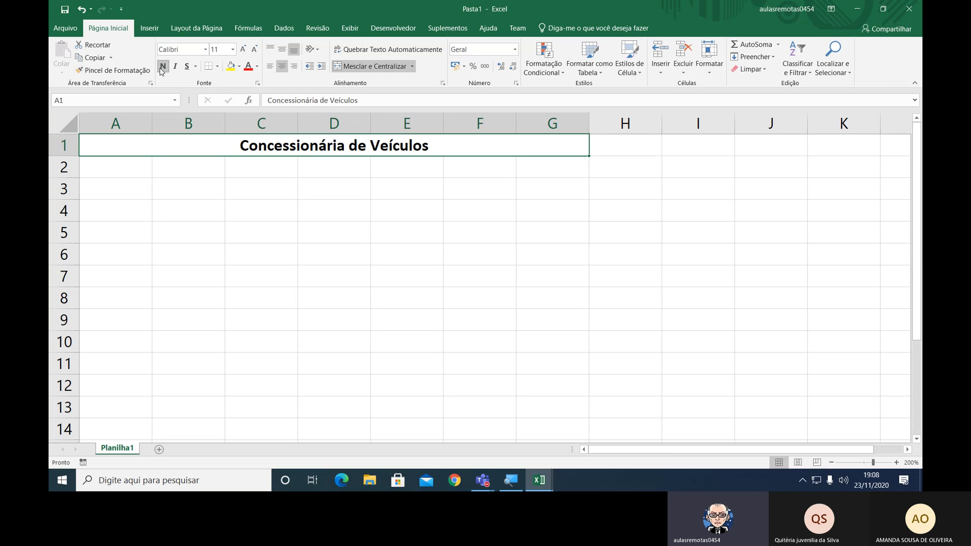
Start saving the workbook under a new name and browse to Aulas on-line > SE190-20002 > Excel on drive D:.
left_click(136, 184)
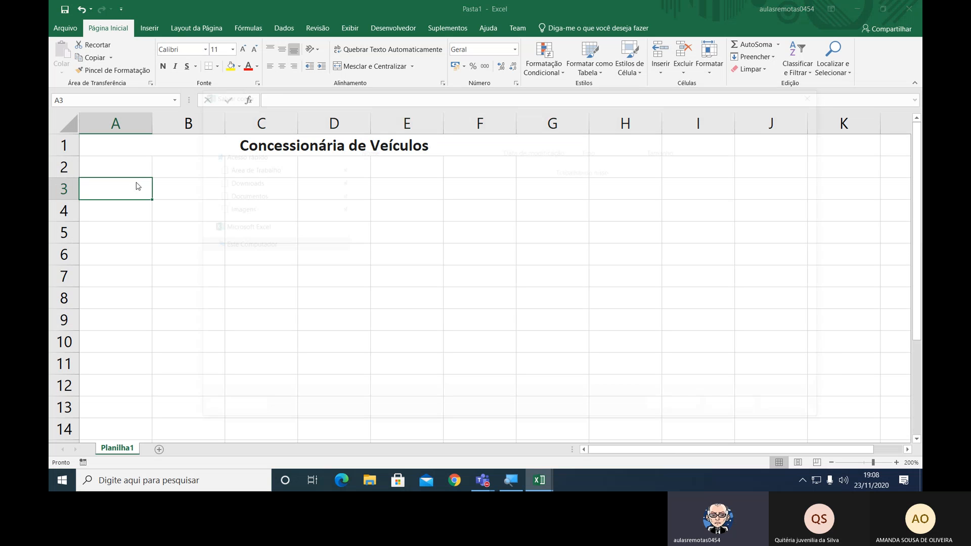
key("F12")
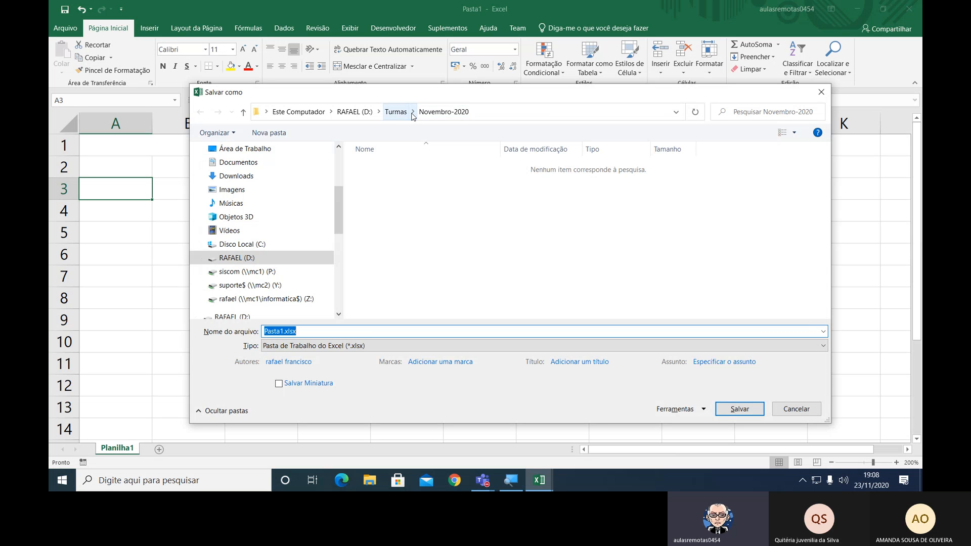
left_click(348, 112)
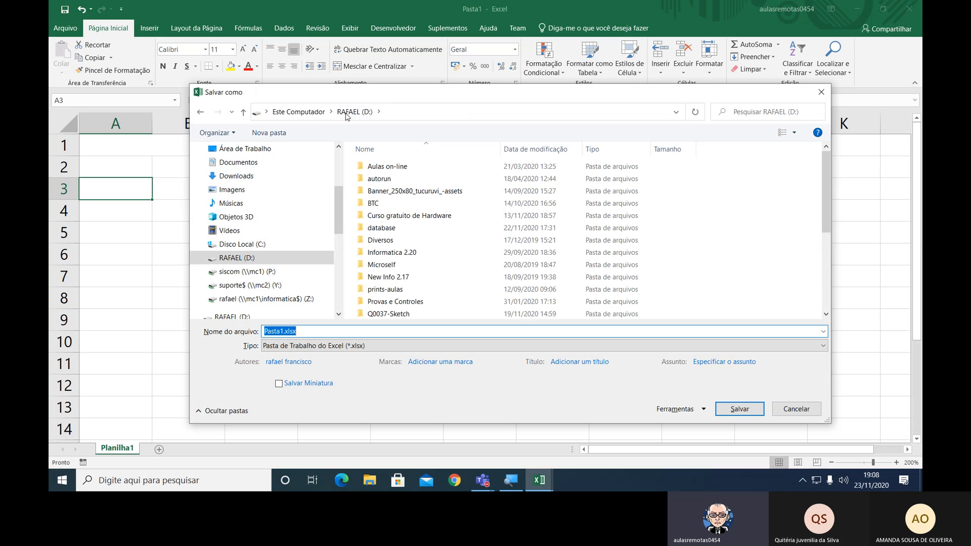
double_click(412, 167)
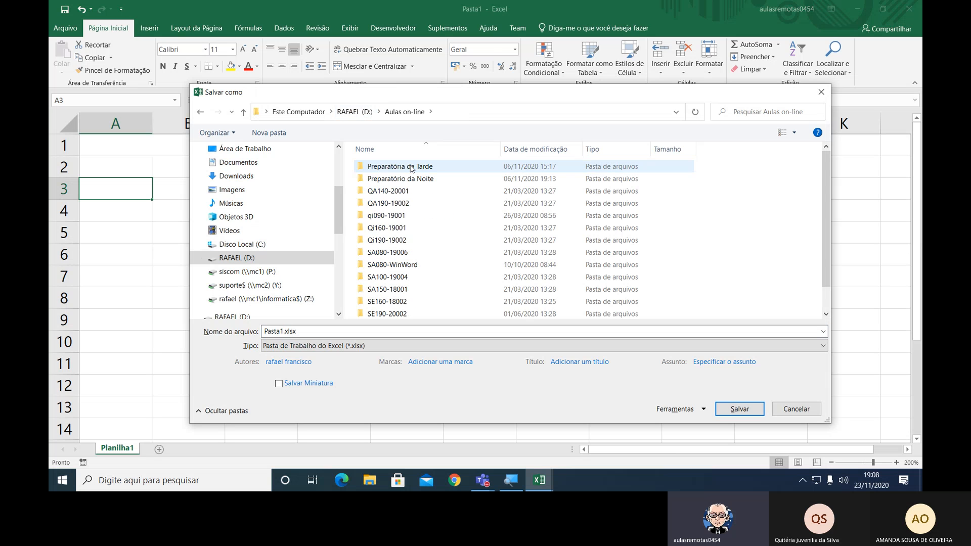
scroll(388, 292, "down", 1)
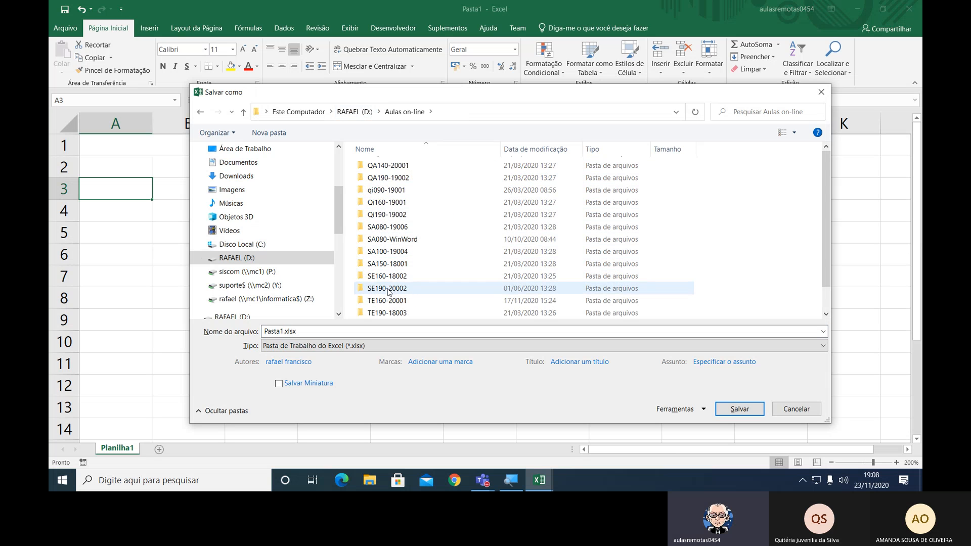
double_click(387, 289)
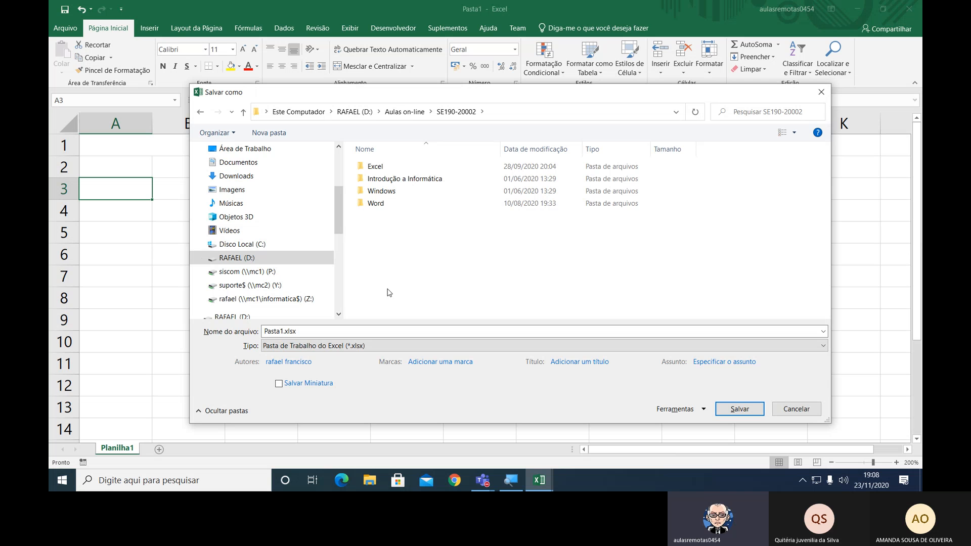
double_click(372, 167)
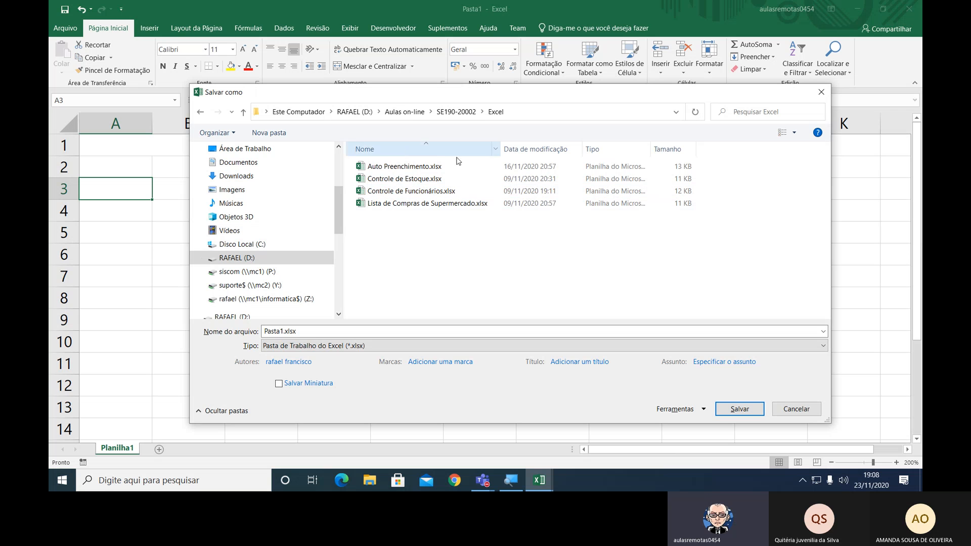
Name the file "Concessionária de Veículos.xlsx" and save it as an Excel workbook.
left_click(328, 330)
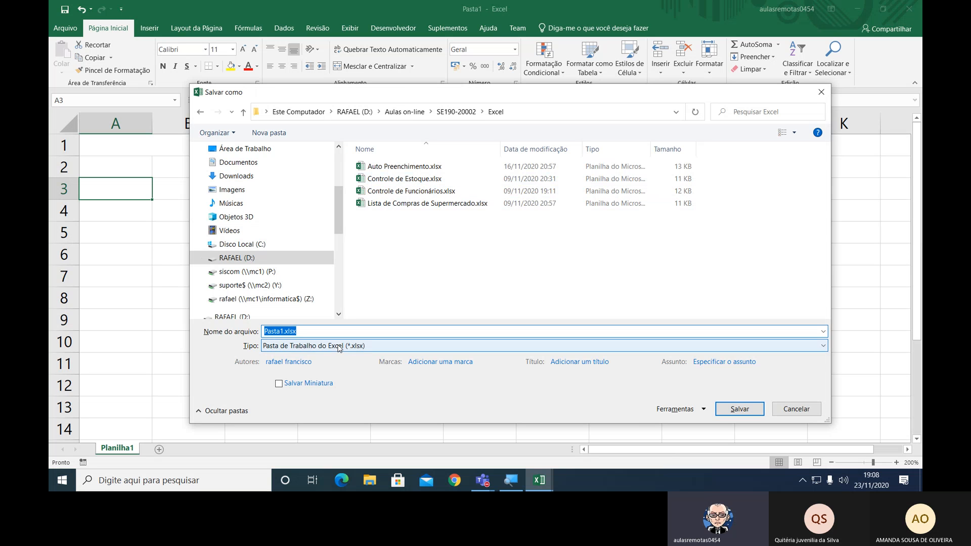
key("Home")
key("shift+Right")
key("shift+Right")
key("shift+Right")
key("shift+Right")
key("shift+Right")
key("shift+Right")
type("Cond")
type("ession")
type("ária de ")
type("Ve")
type("ículos")
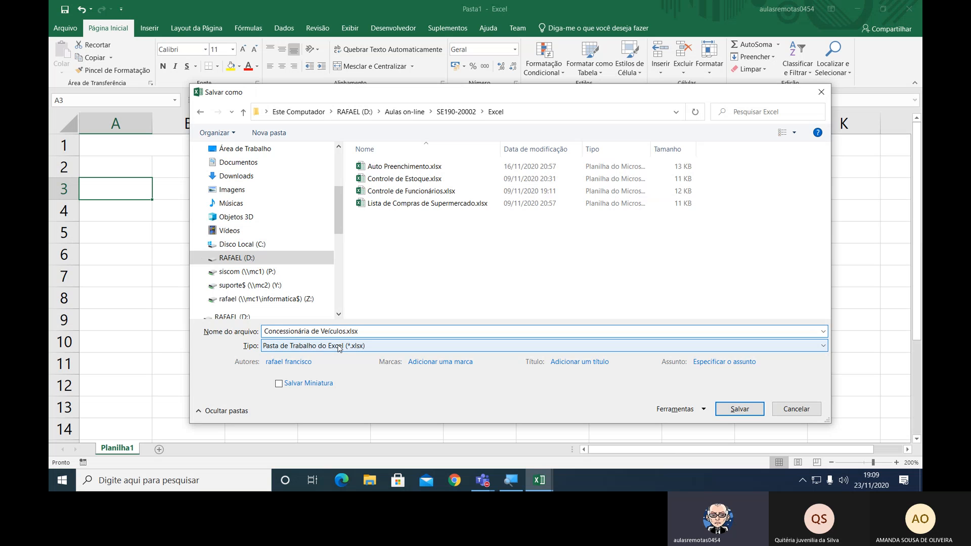
key("Return")
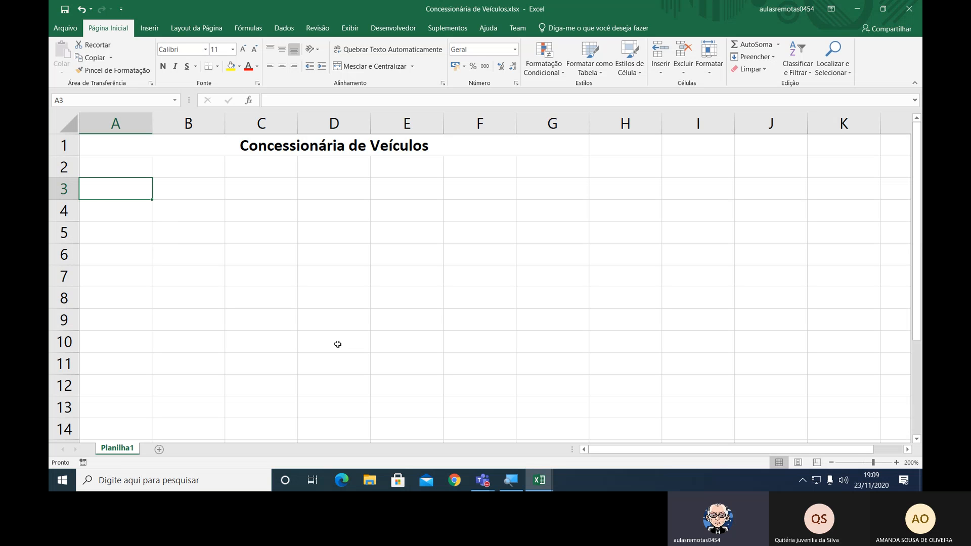
Enter the label "Taxa de Importação" in cell A3.
type("Tava")
key("BackSpace")
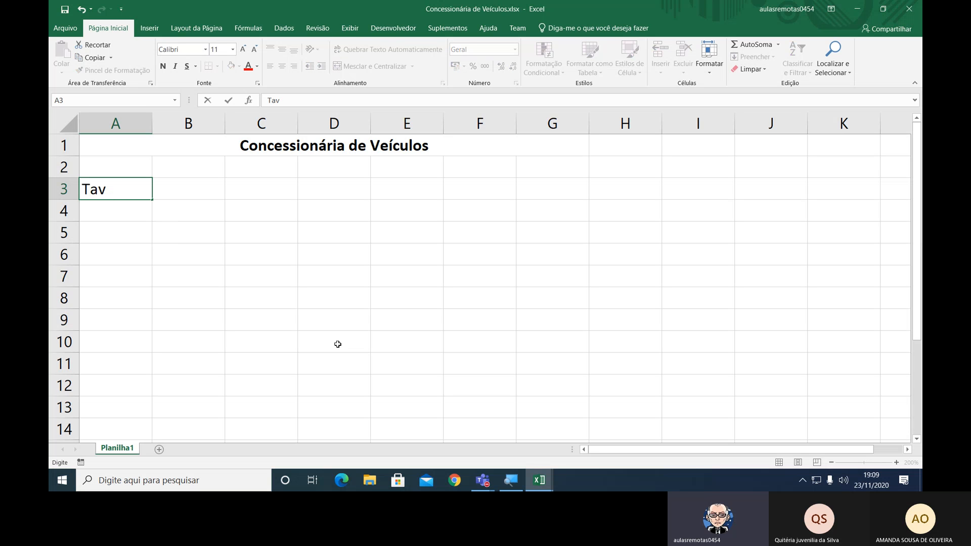
key("BackSpace")
type("xa de Impo")
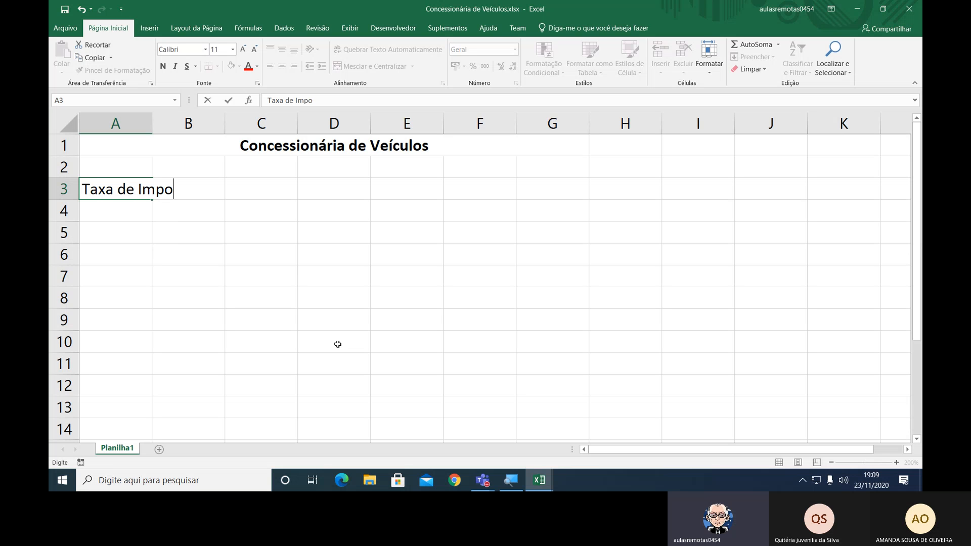
type("rtação")
key("Return")
Merge the import tax label across A3:B3 with right alignment, and widen column A to nearly twice its width.
key("Up")
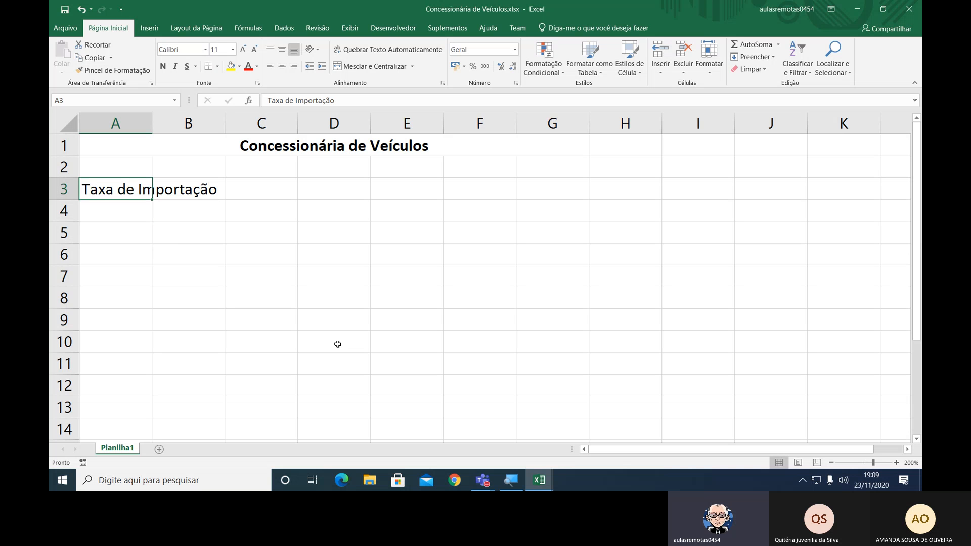
key("shift+Right")
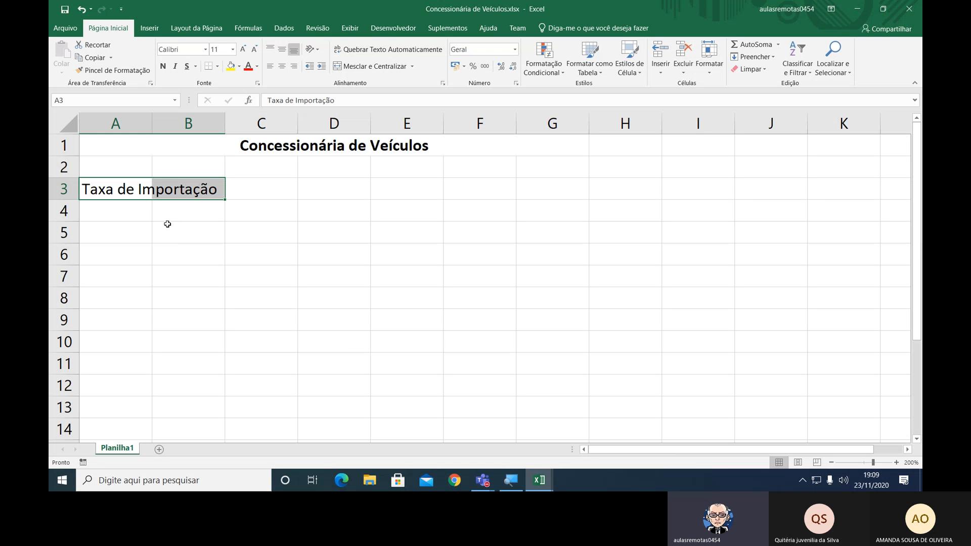
left_click_drag(132, 189, 223, 188)
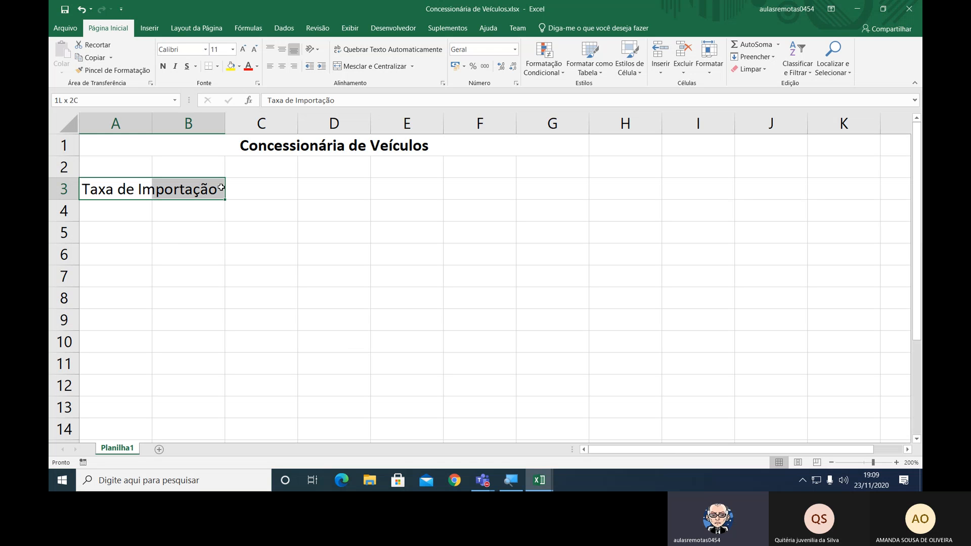
left_click(373, 67)
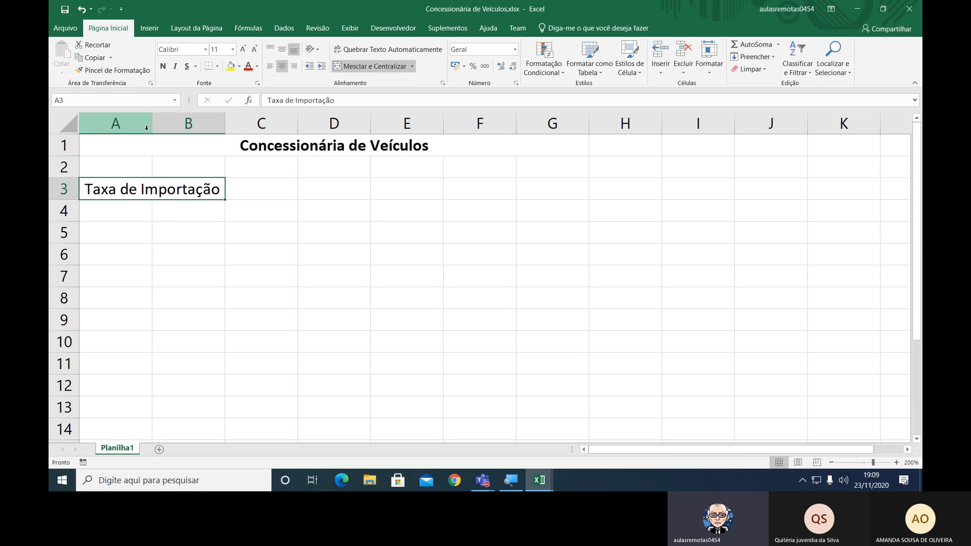
left_click_drag(154, 128, 217, 129)
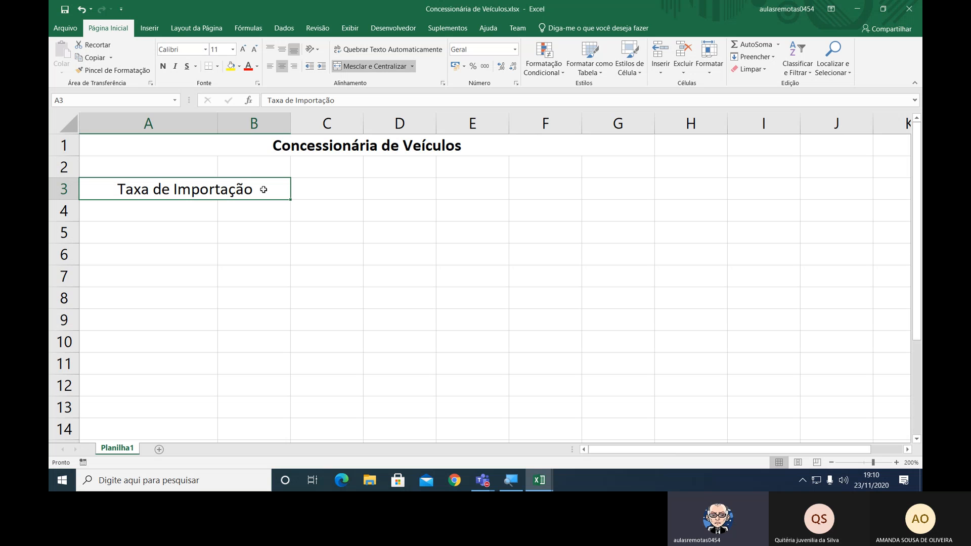
left_click(295, 67)
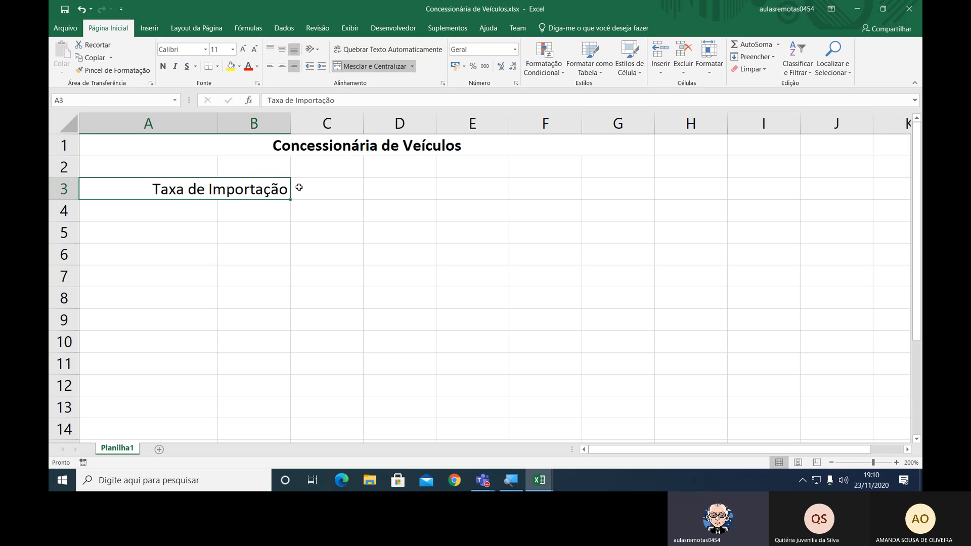
Enter the import tax rate of 50% in cell C3.
left_click(317, 187)
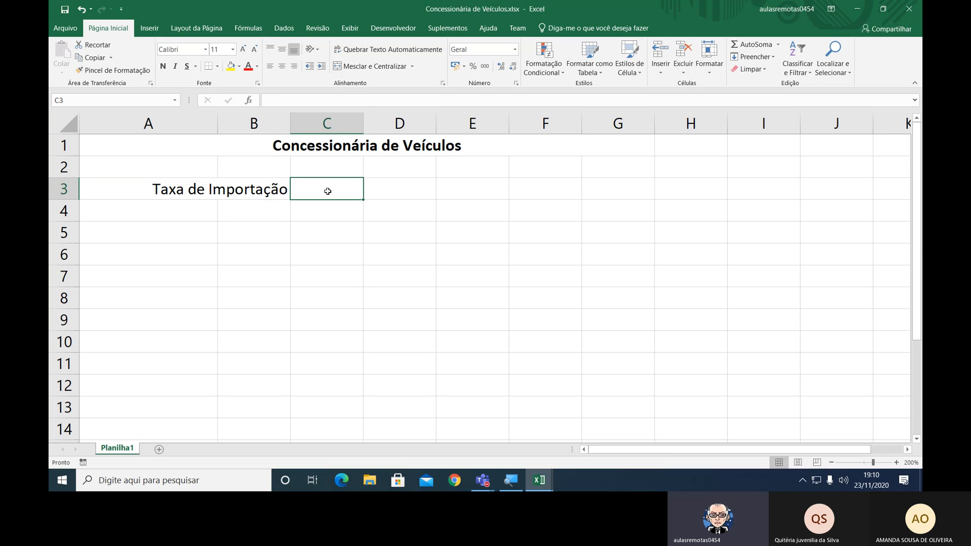
type("50%")
key("Return")
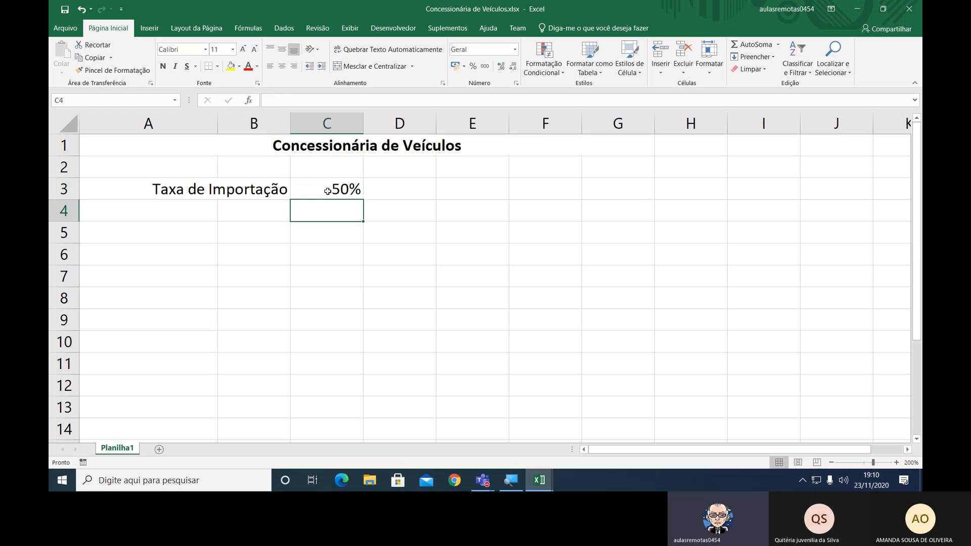
Enter the label "Porcentagem de Lucro" in cell A4.
left_click(328, 191)
key("Left")
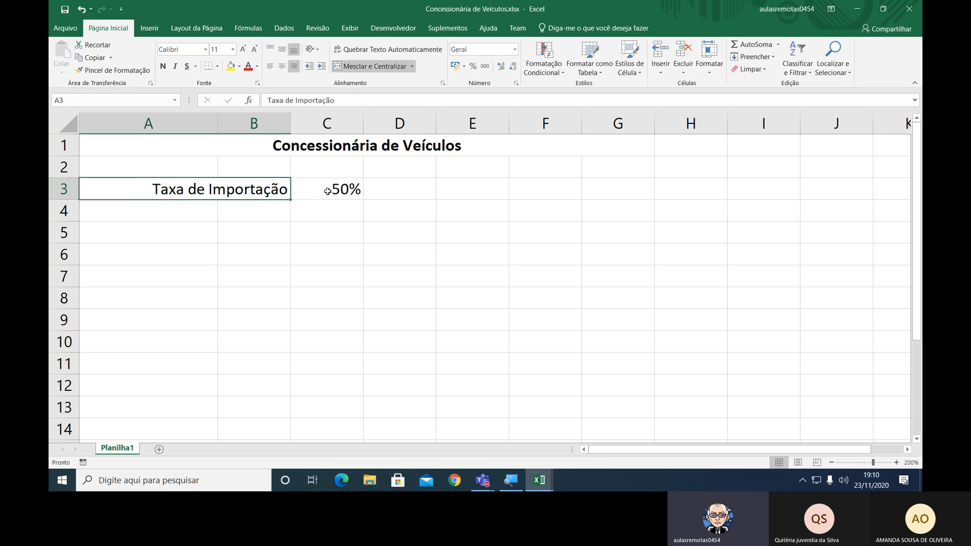
key("Down")
key("Left")
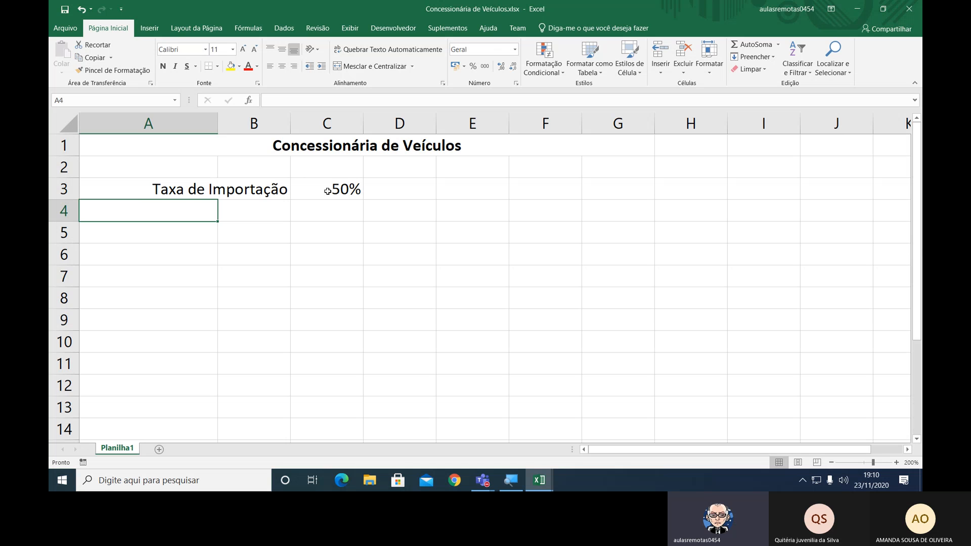
type("Porcen")
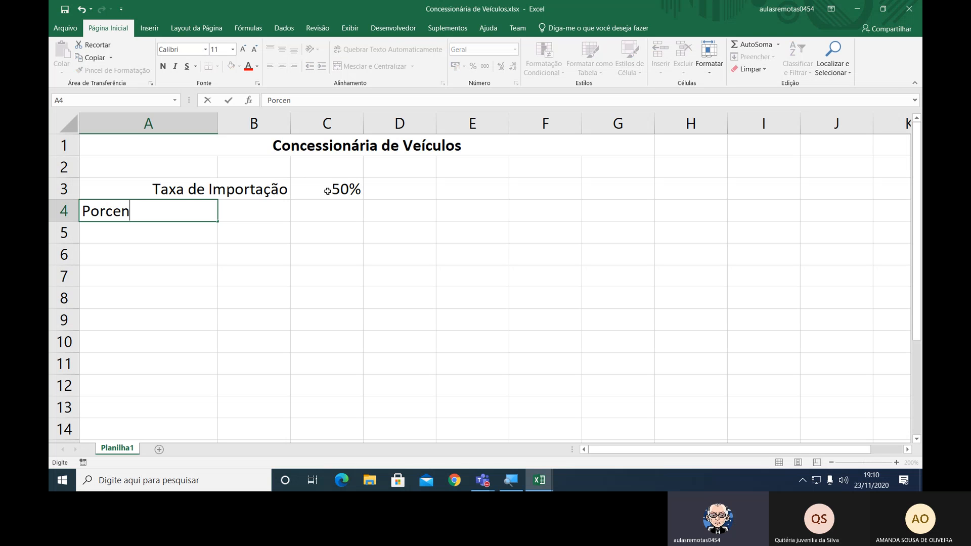
type("tagem de")
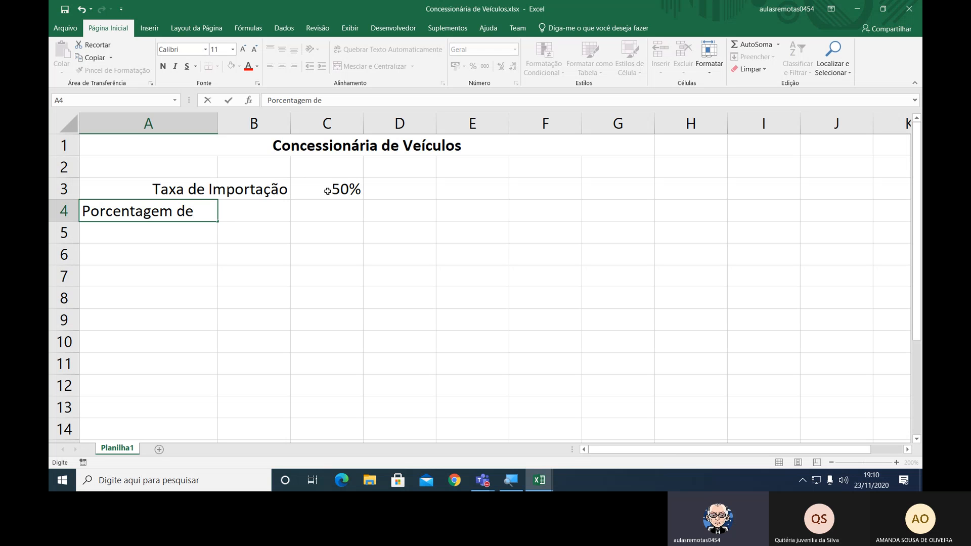
type(" Lucro")
key("Return")
Merge the profit percentage label across A4:B4 and align it to the right.
key("Up")
key("shift+Right")
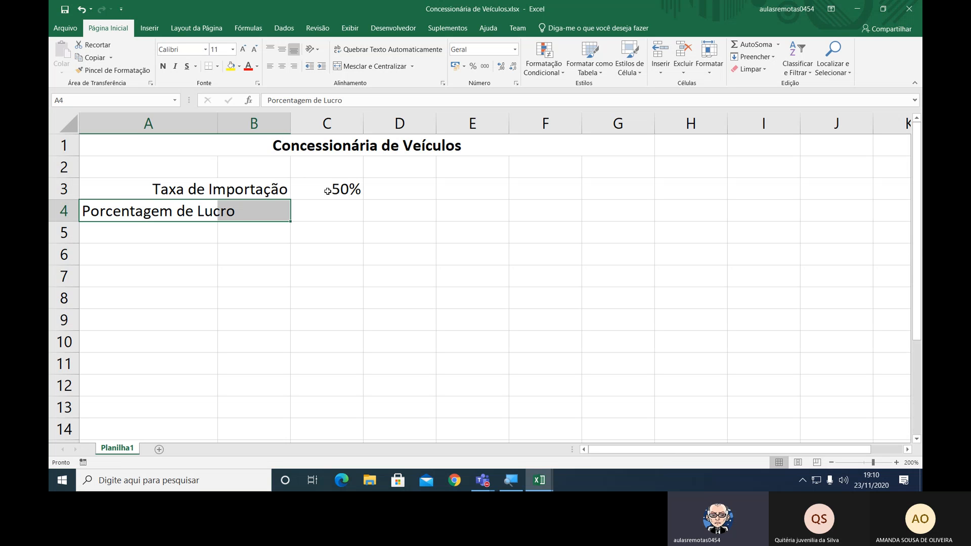
left_click(369, 67)
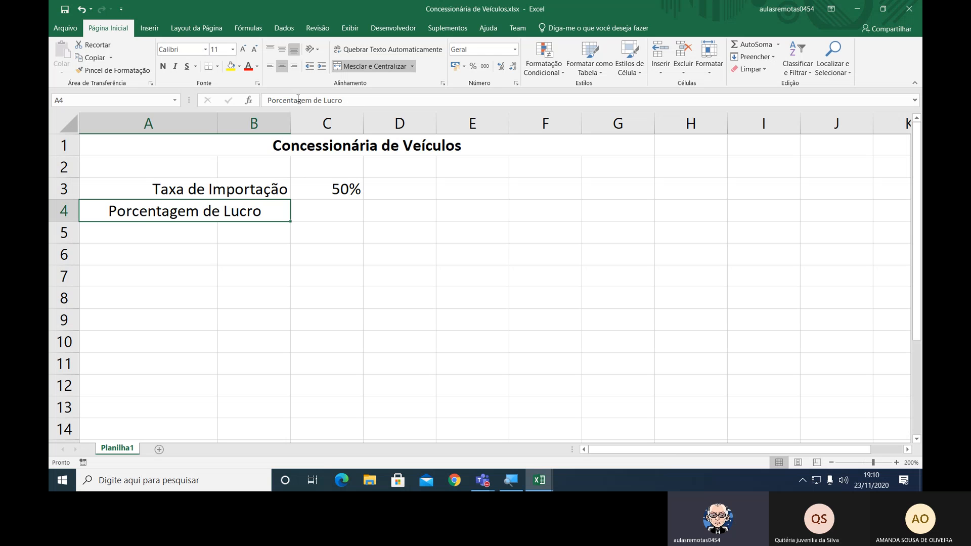
left_click(294, 67)
Enter the profit percentage of 16% in cell C4.
left_click(311, 208)
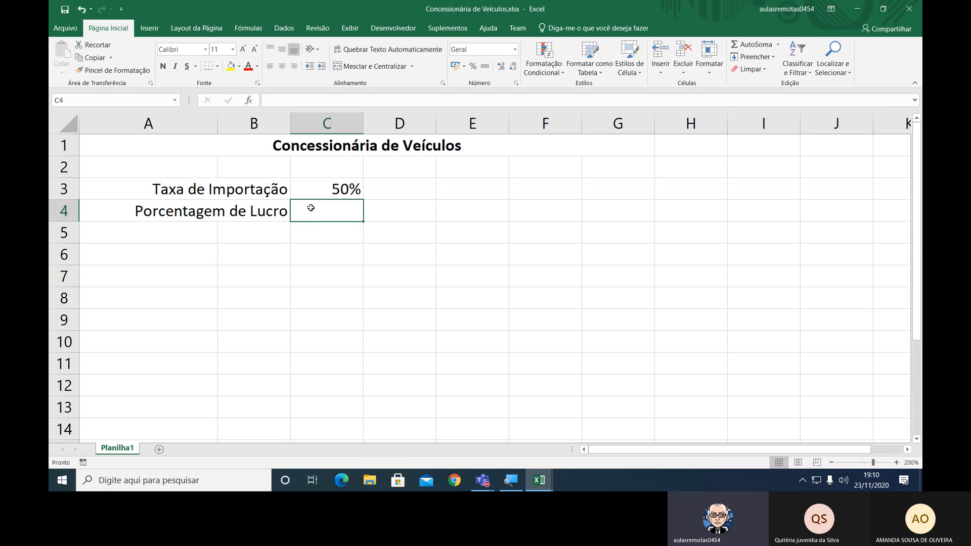
type("16%")
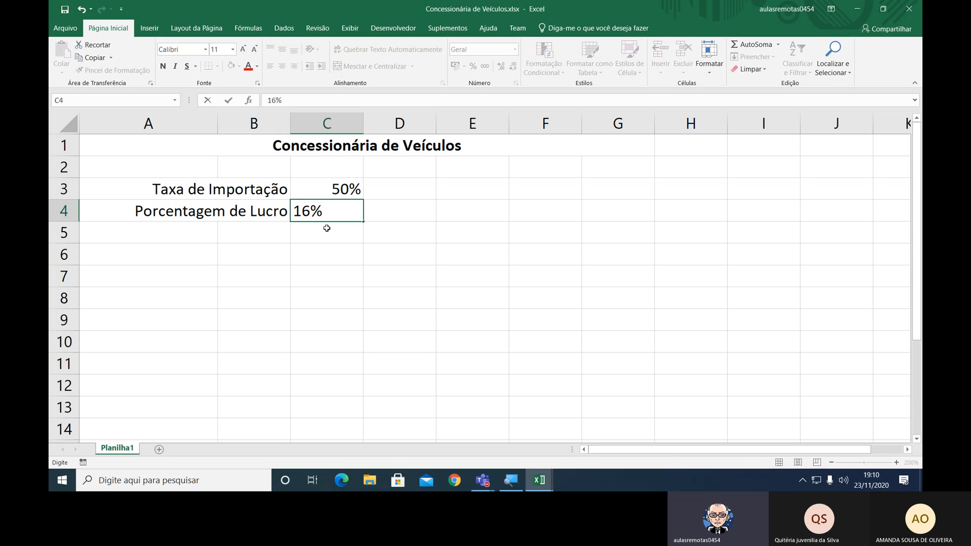
key("Return")
Enter the label "Valor do Dólar" in cell A5 and merge it across A5:B5 with right alignment.
key("Left")
key("Left")
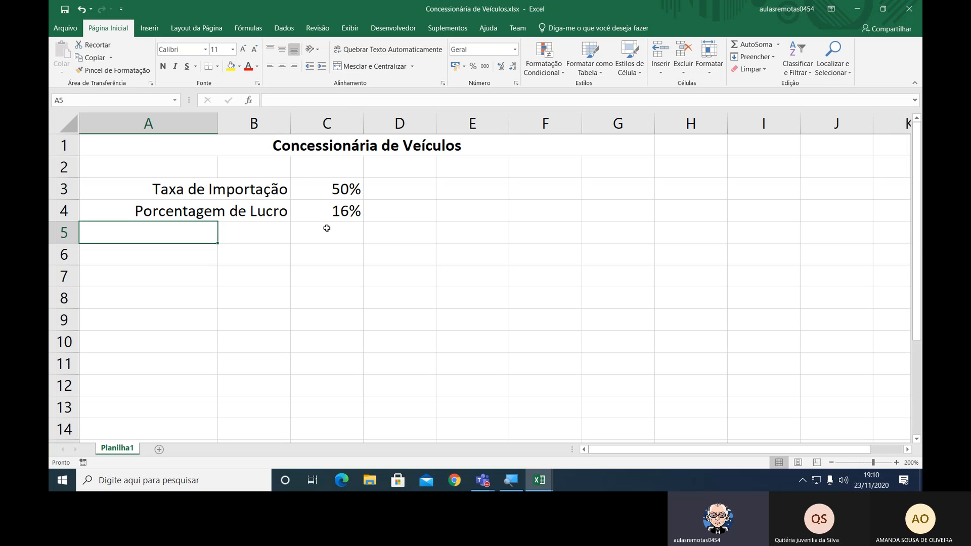
key("shift+Right")
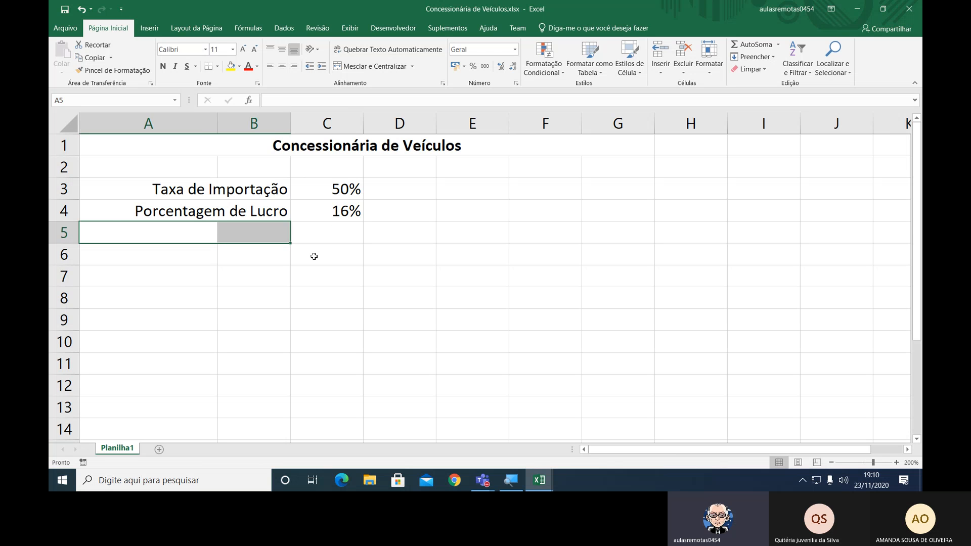
type("Valor")
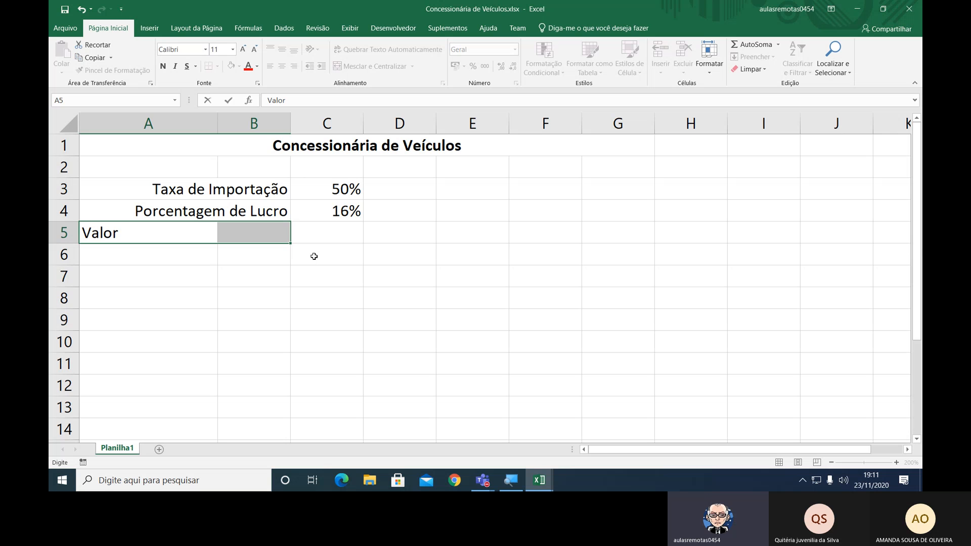
type(" do Dólar")
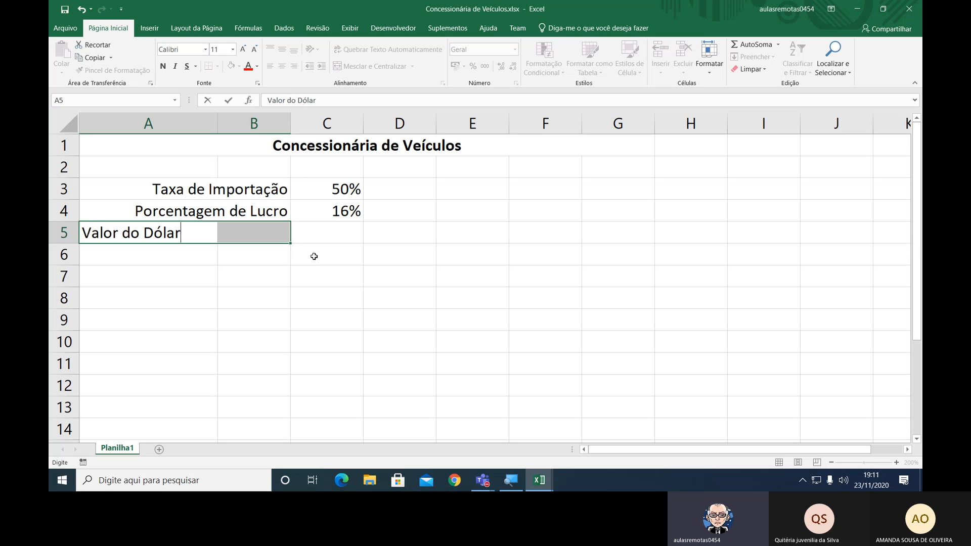
key("Return")
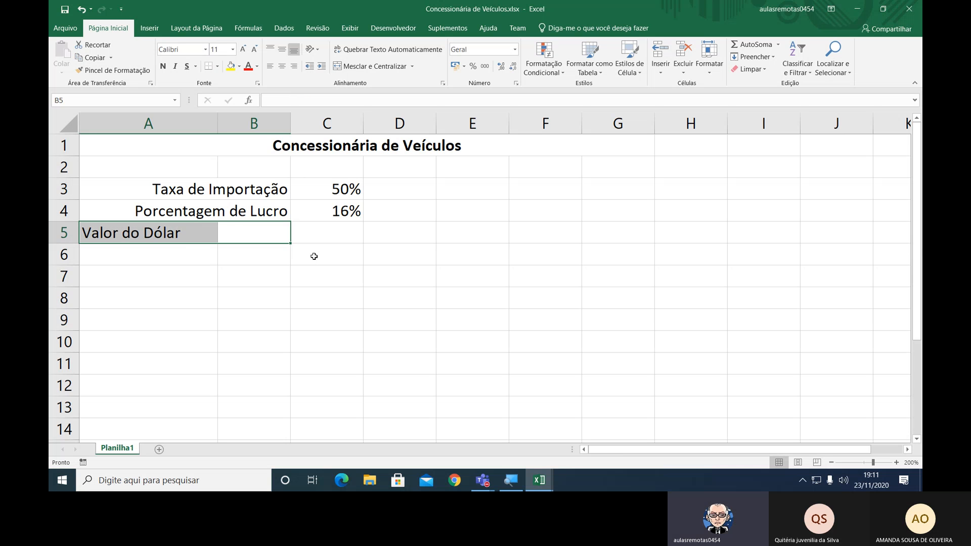
left_click(397, 69)
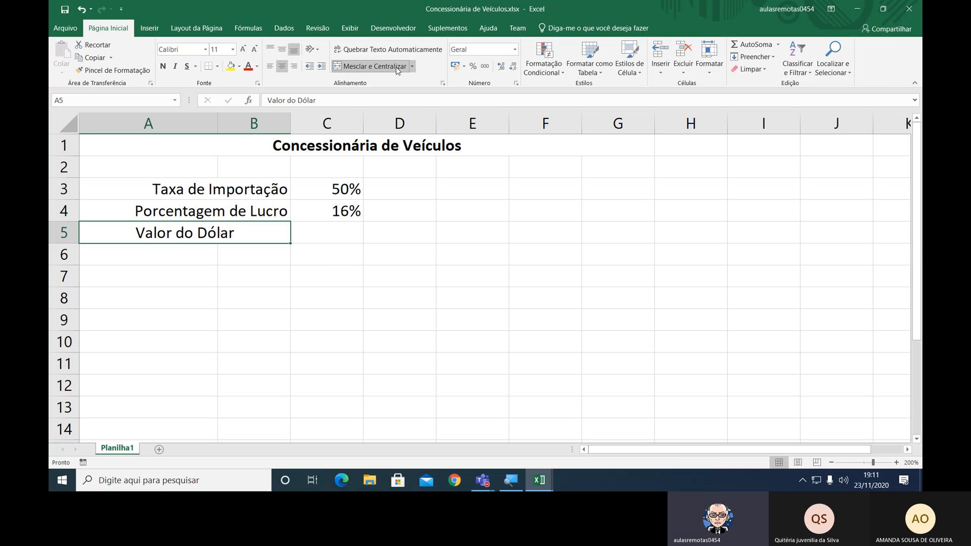
left_click(293, 66)
Enter the dollar value 0,96 in cell C5.
left_click(323, 234)
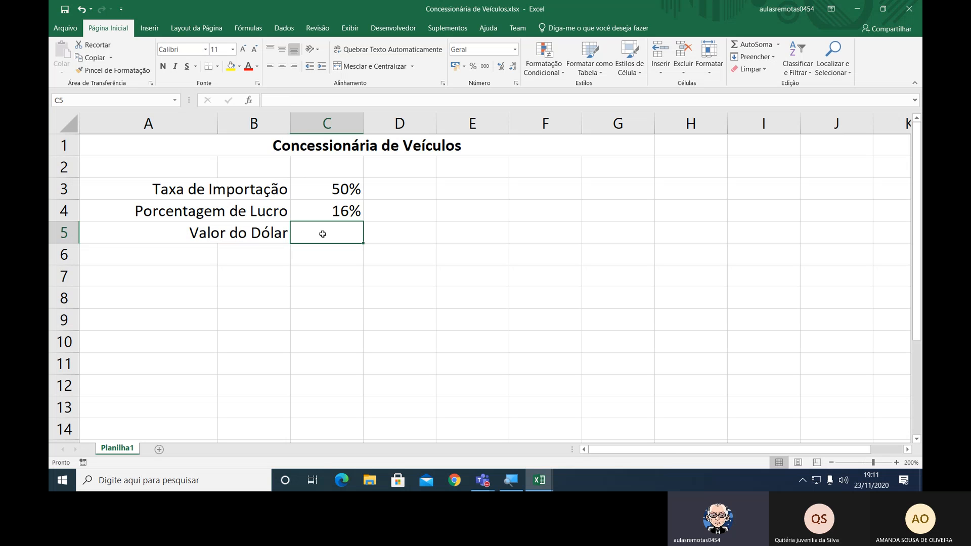
type("0,96")
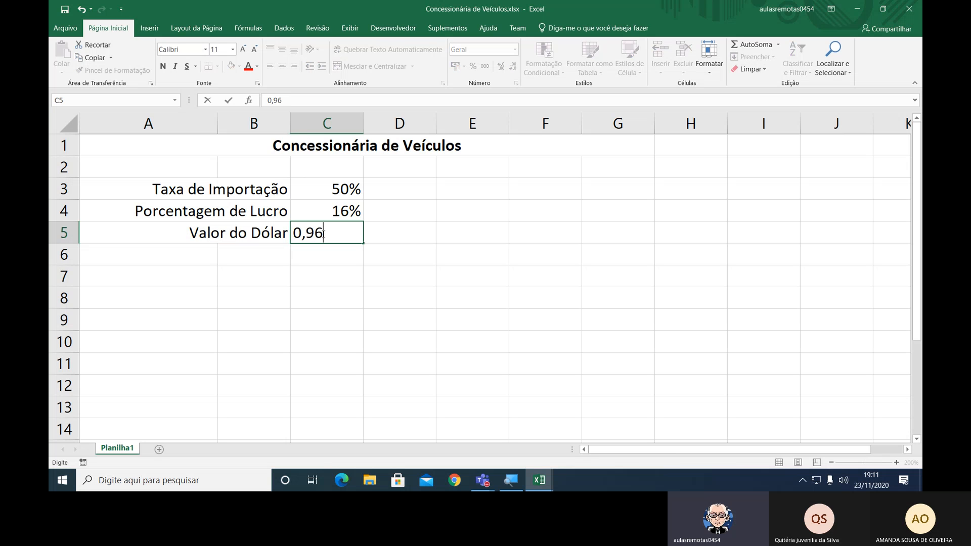
key("Return")
left_click(323, 234)
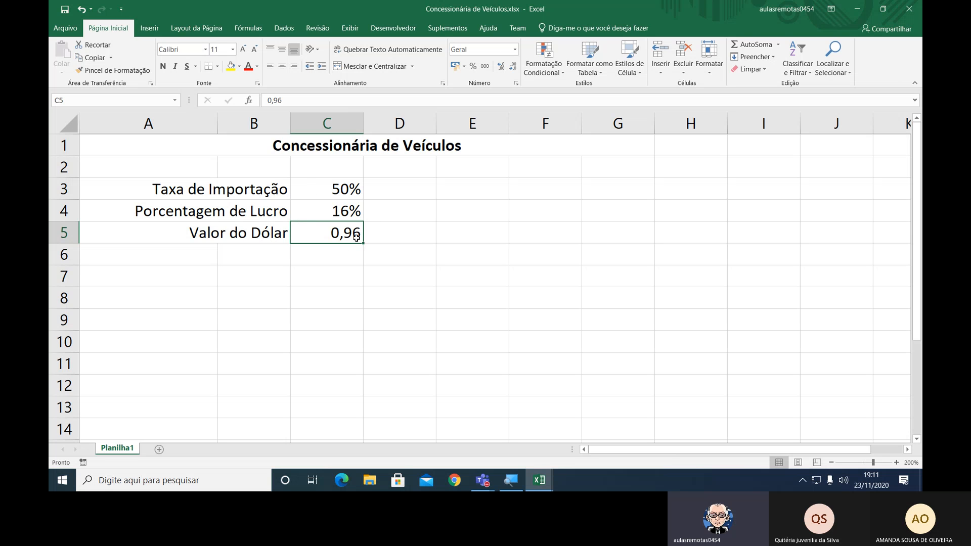
Apply all borders to the rates block A3:C5.
left_click_drag(200, 192, 329, 238)
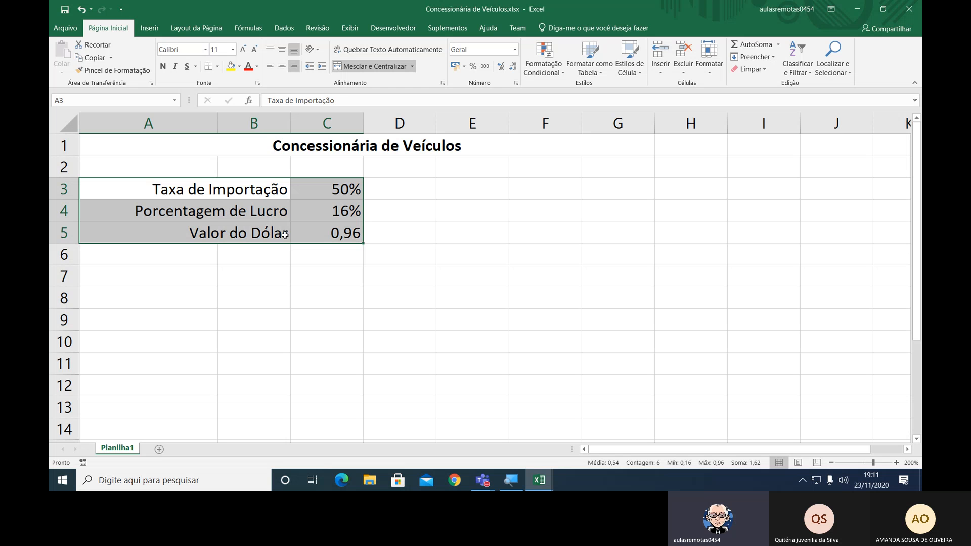
left_click(217, 66)
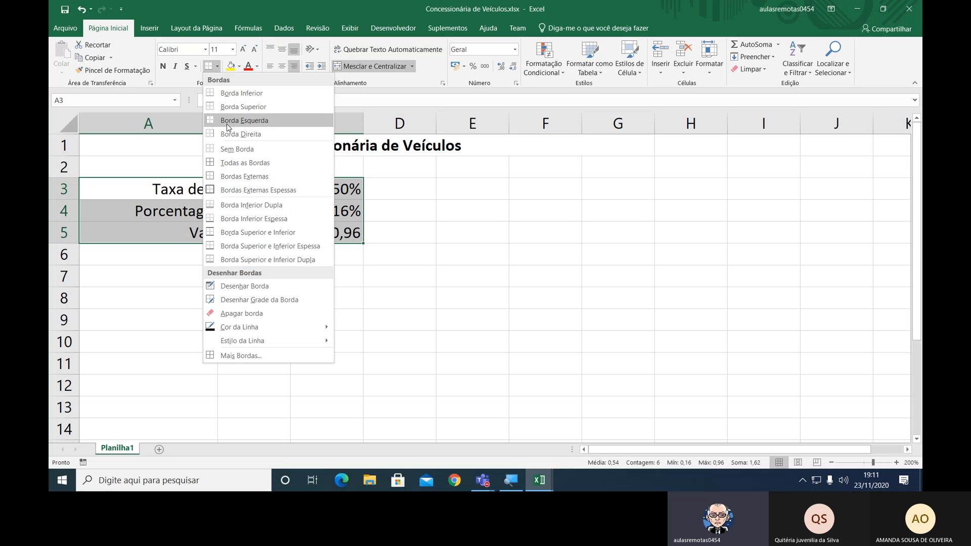
left_click(226, 165)
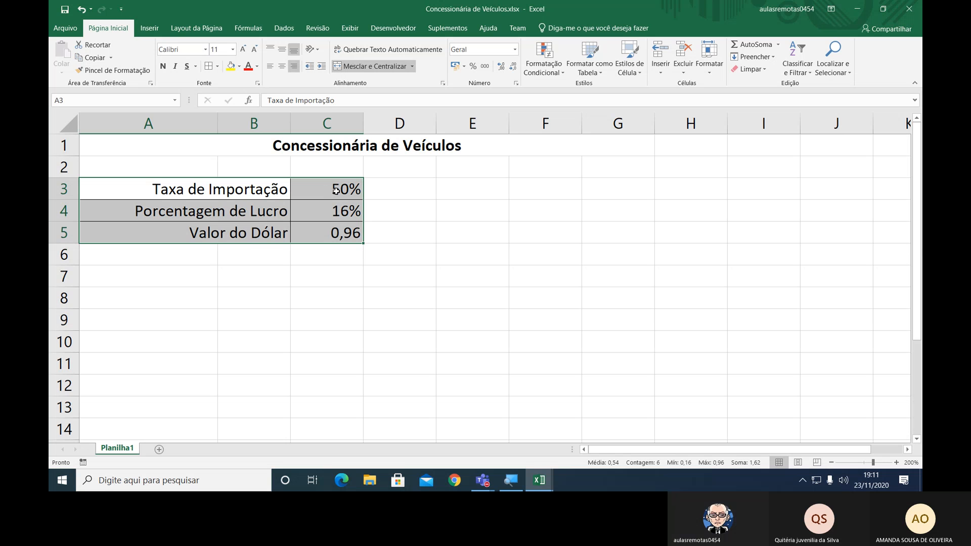
Format the dollar value in cell C5 with the R$ accounting number format.
left_click(342, 234)
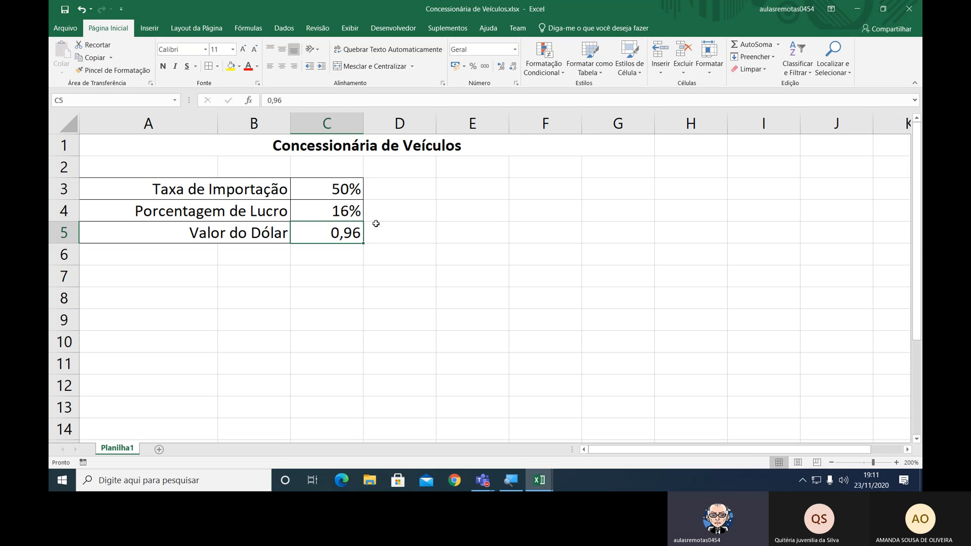
left_click(456, 66)
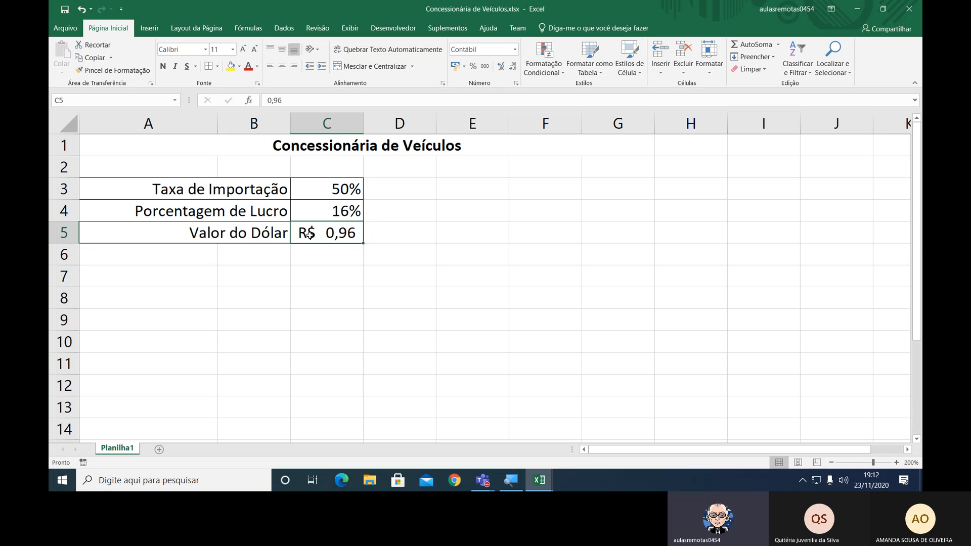
left_click(387, 232)
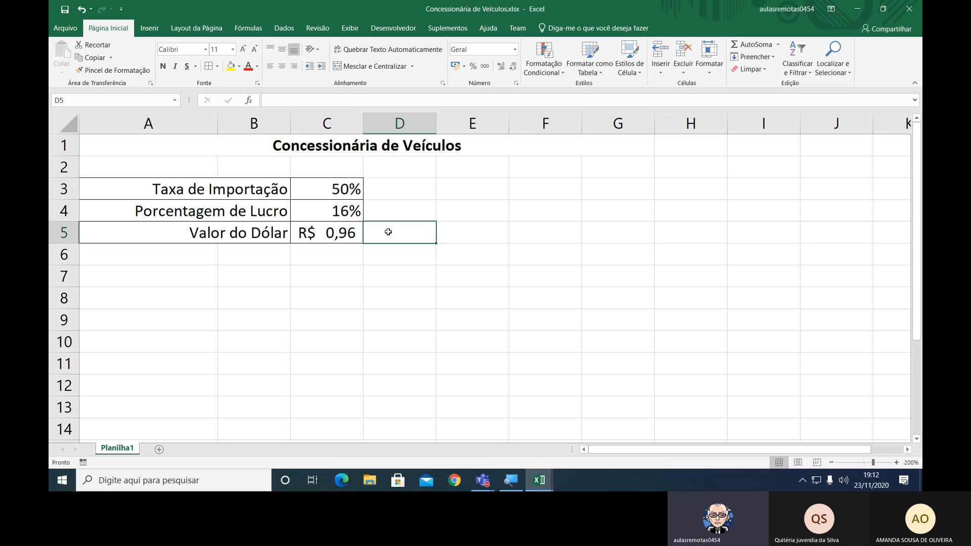
Enter the column heading "Veículos" in cell A8.
key("Left")
key("Down")
key("Down")
key("Left")
key("Left")
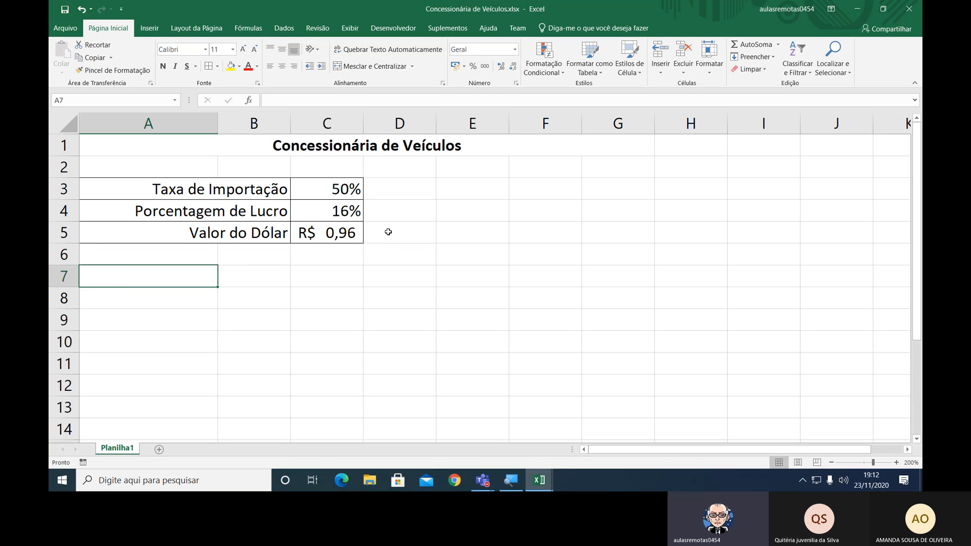
key("Down")
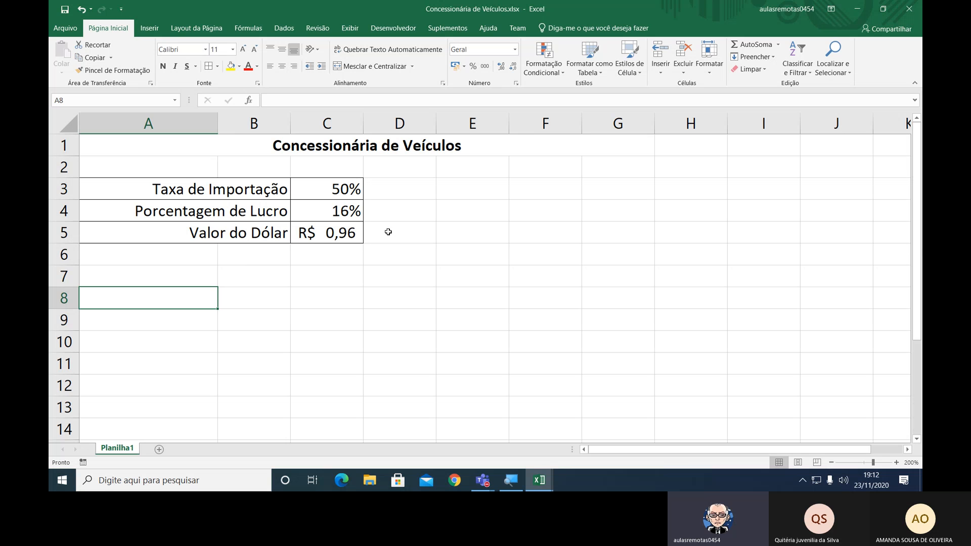
type("V")
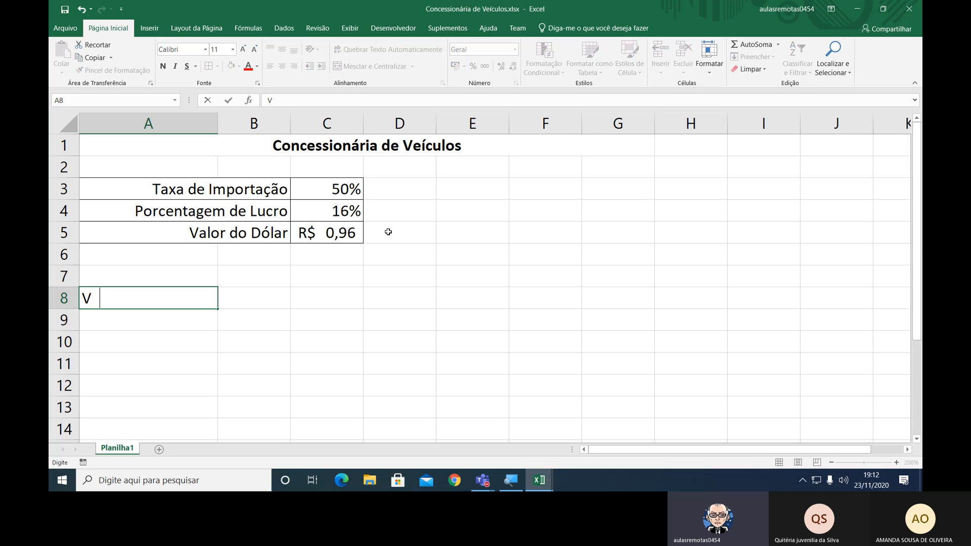
type("eículos")
key("Return")
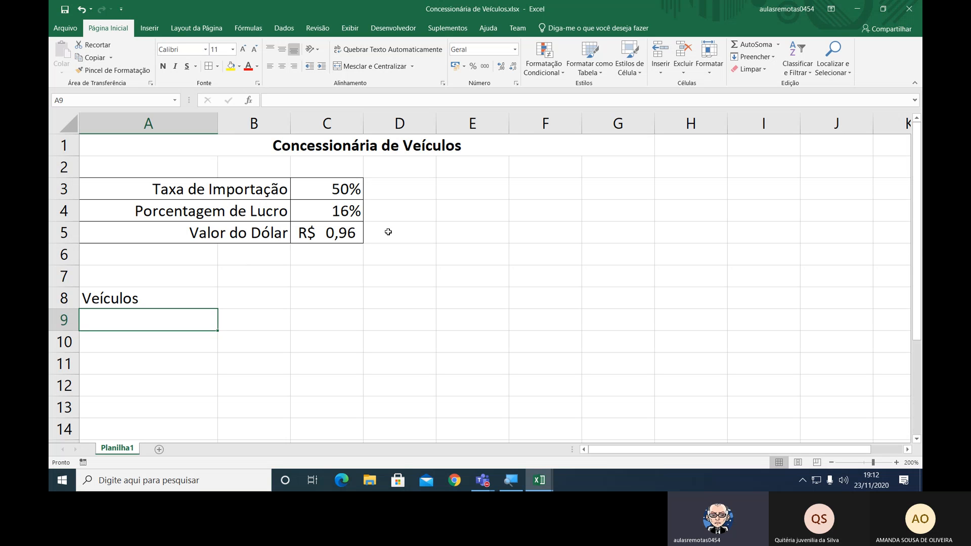
List the vehicles "Porche" and "Mazda" in cells A9 and A10.
type("Por")
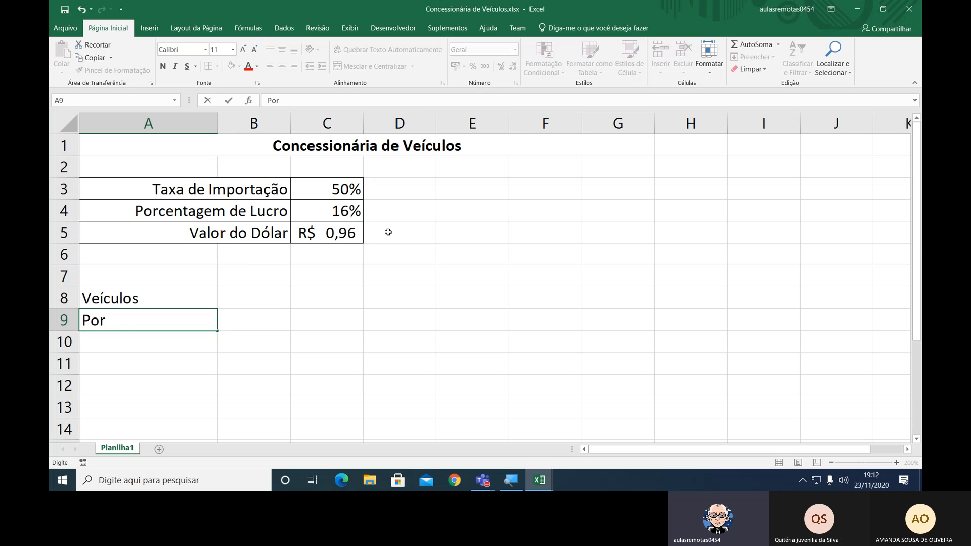
type("che")
key("Return")
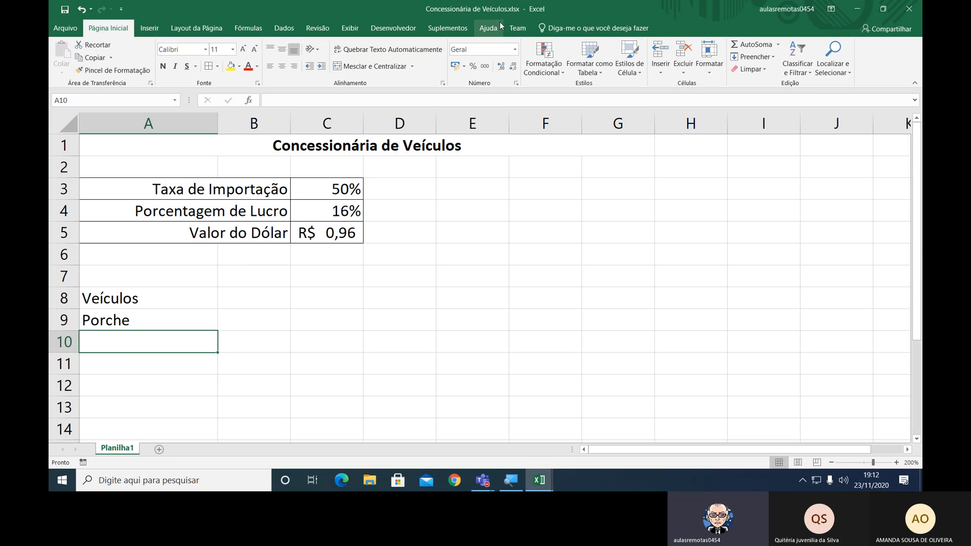
type("Mazda")
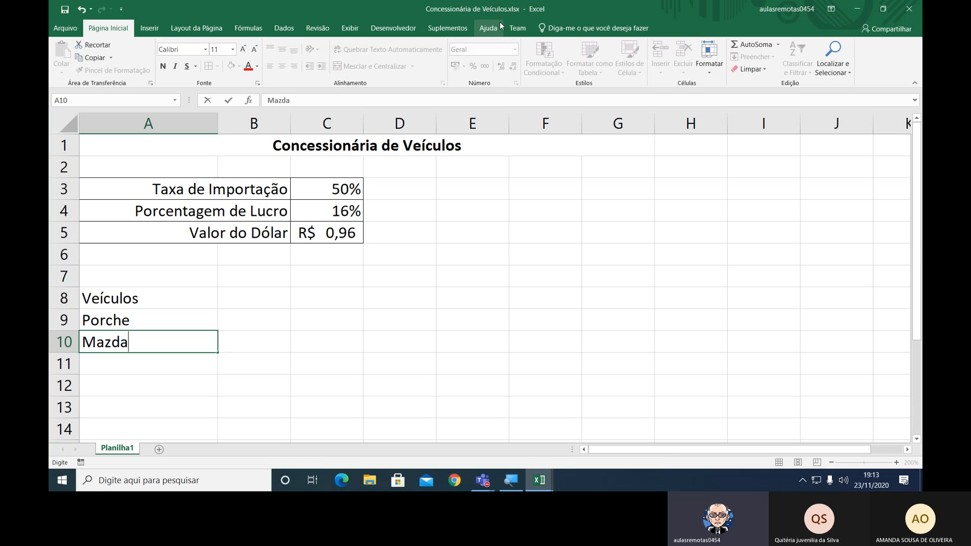
key("Return")
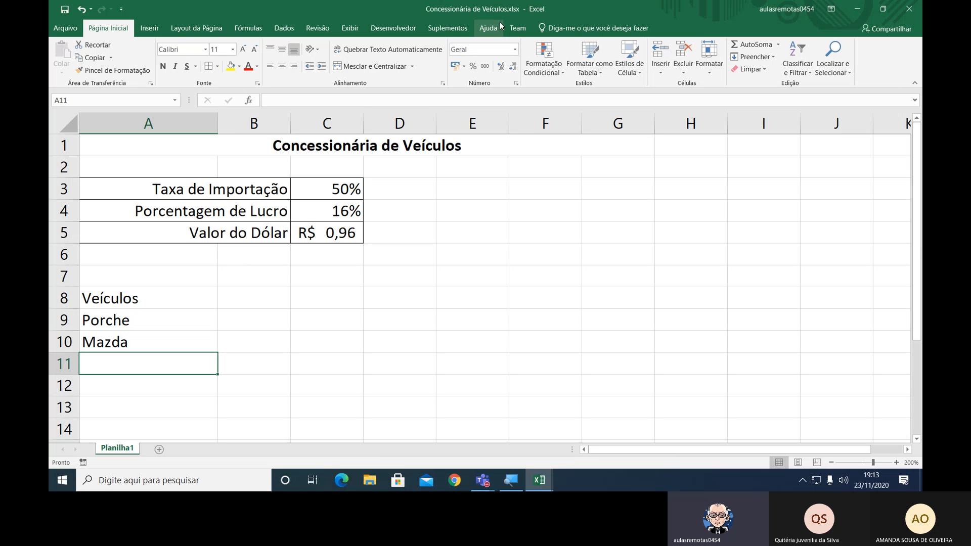
Add the vehicles "Ferrari" and "Corvette" in cells A11 and A12.
type("Ferra")
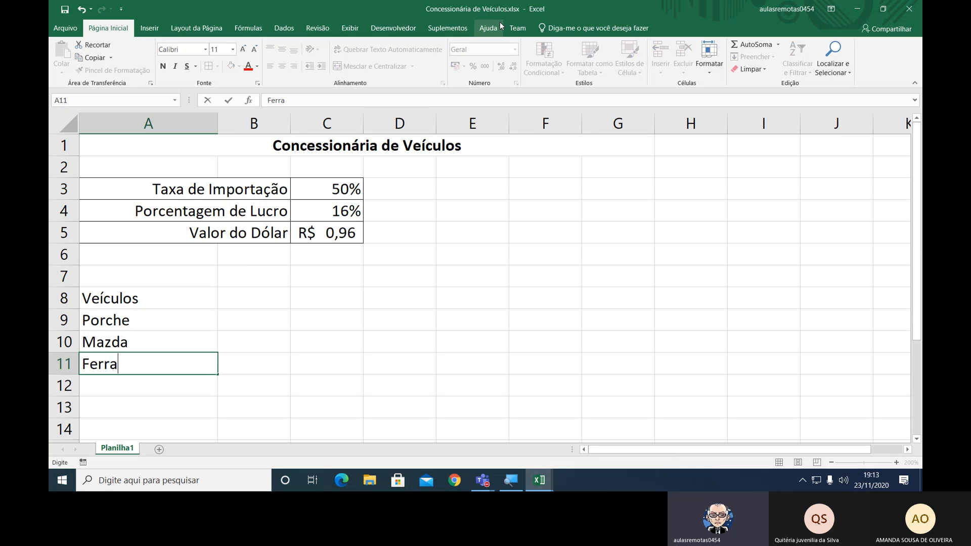
type("ri")
key("Return")
type("Cor")
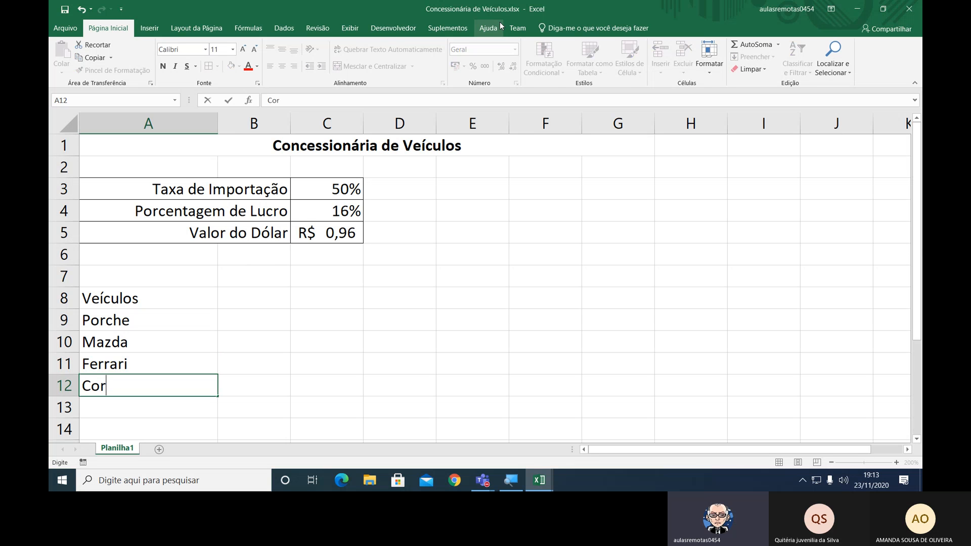
type("vette")
key("Return")
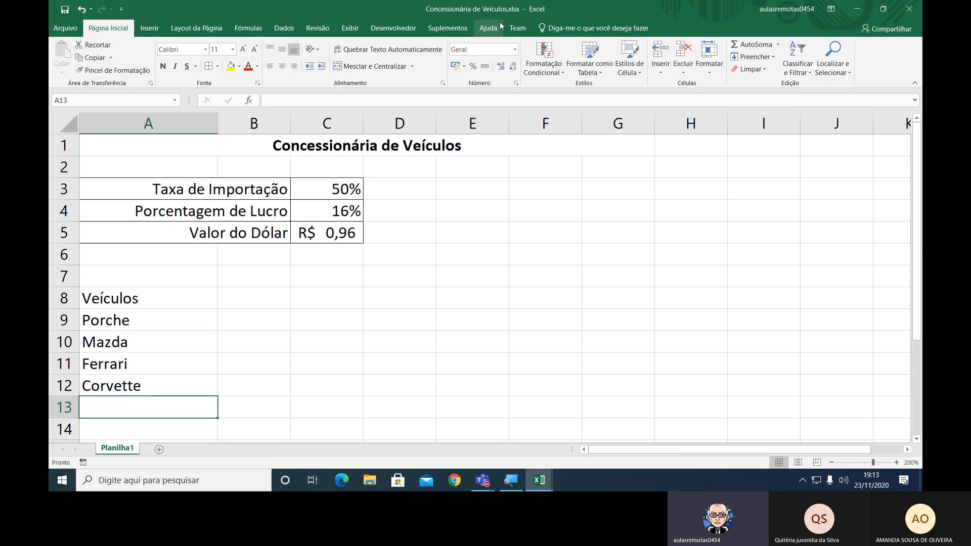
Enter the vehicle "Dodge Viper" in cell A13.
type("Dog")
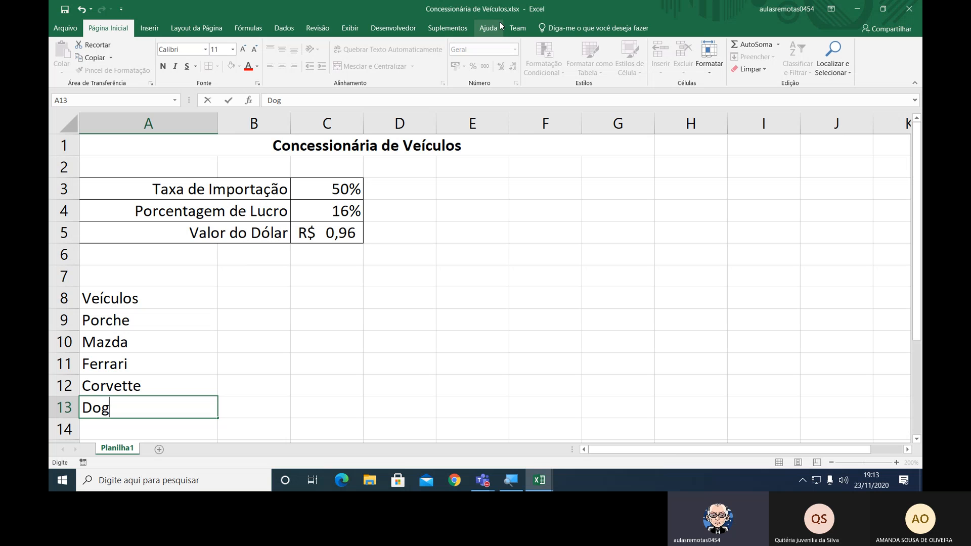
key("BackSpace")
type("dge Vipé")
key("BackSpace")
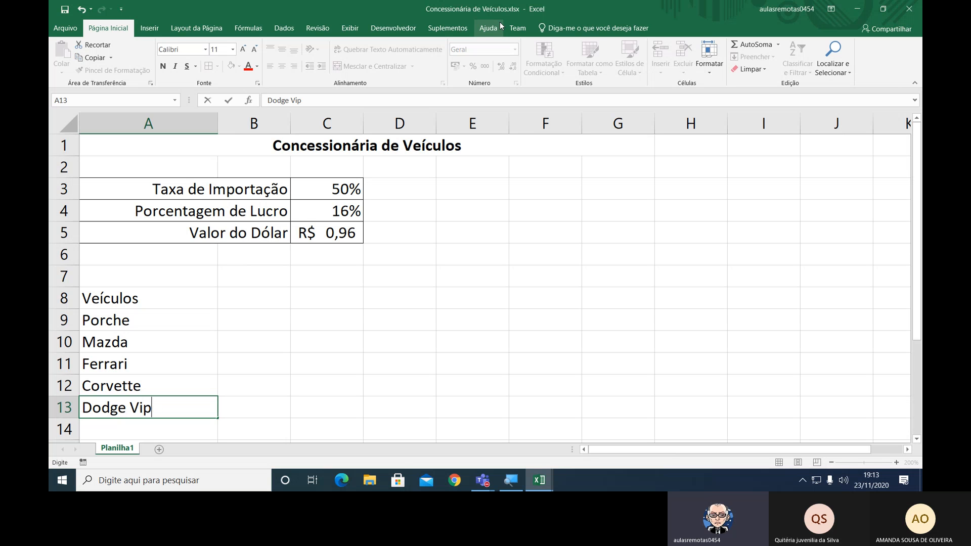
type("er")
key("Return")
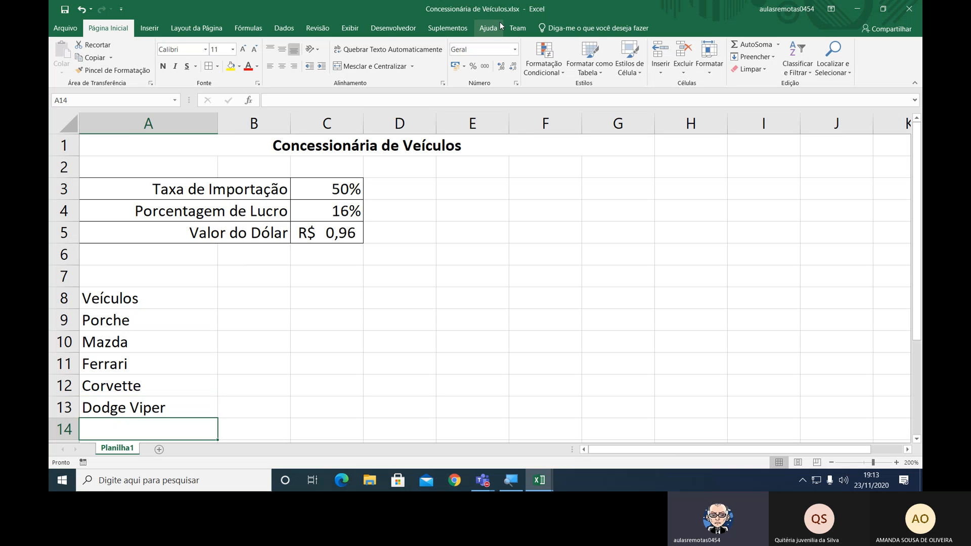
Enter the vehicle "Lamborghini" in cell A14.
type("Lambor")
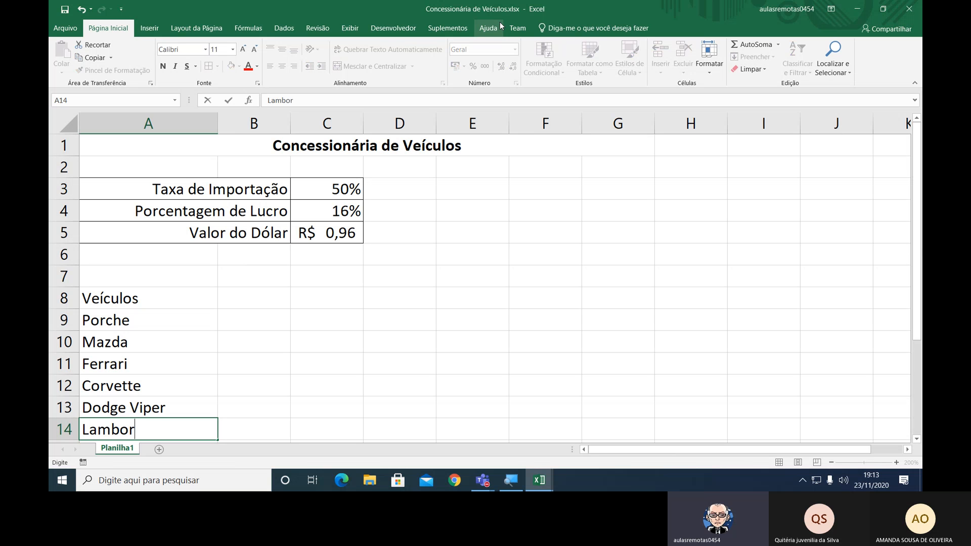
type("ghini")
key("Return")
Apply all borders to the vehicle table range A8:G14.
key("Up")
key("Up")
key("Up")
key("Up")
key("Up")
key("Up")
key("Up")
key("Up")
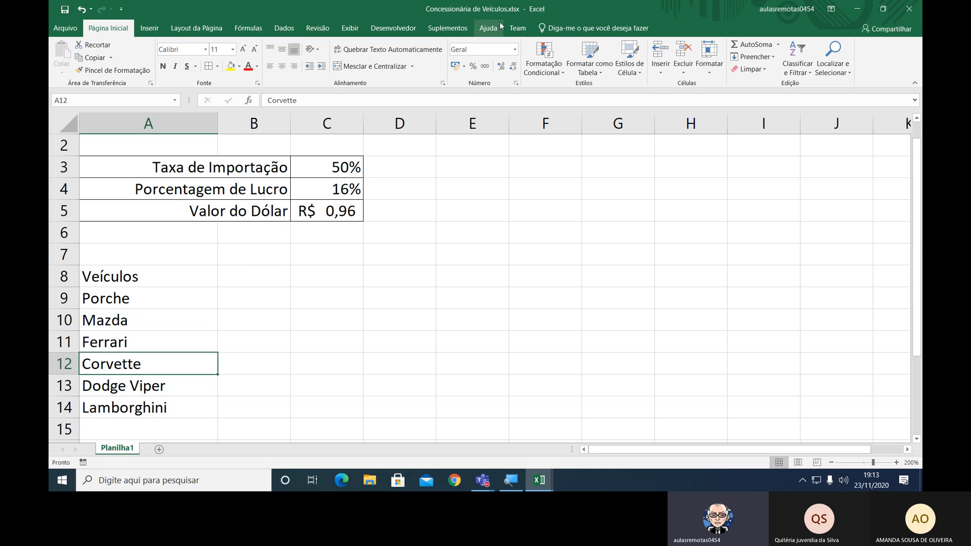
key("Down")
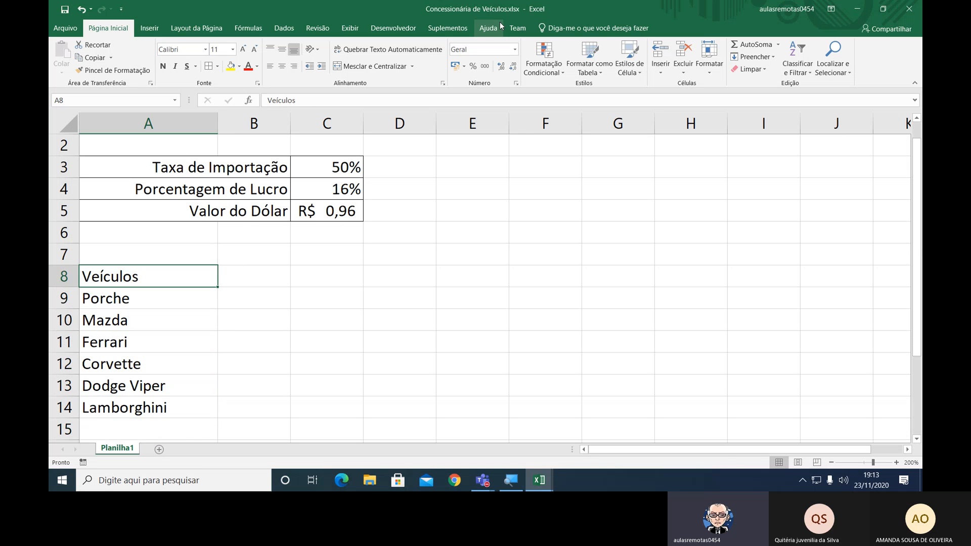
key("shift+Down")
key("shift+Down")
key("shift+Down")
key("shift+Down")
key("shift+Down")
key("shift+Down")
key("shift+Right")
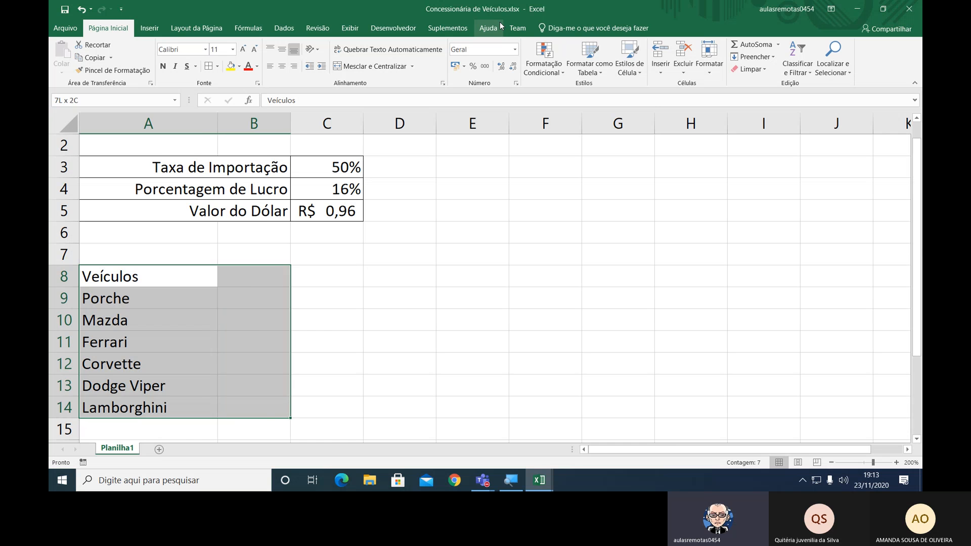
key("shift+Right")
key("shift+Right")
key("shift+Right")
key("shift+Right")
key("shift+Right")
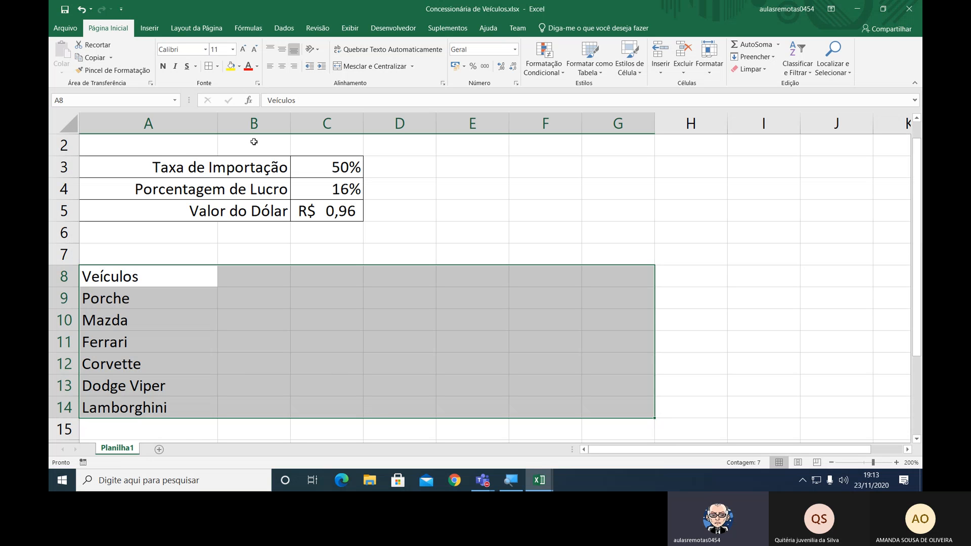
left_click(211, 69)
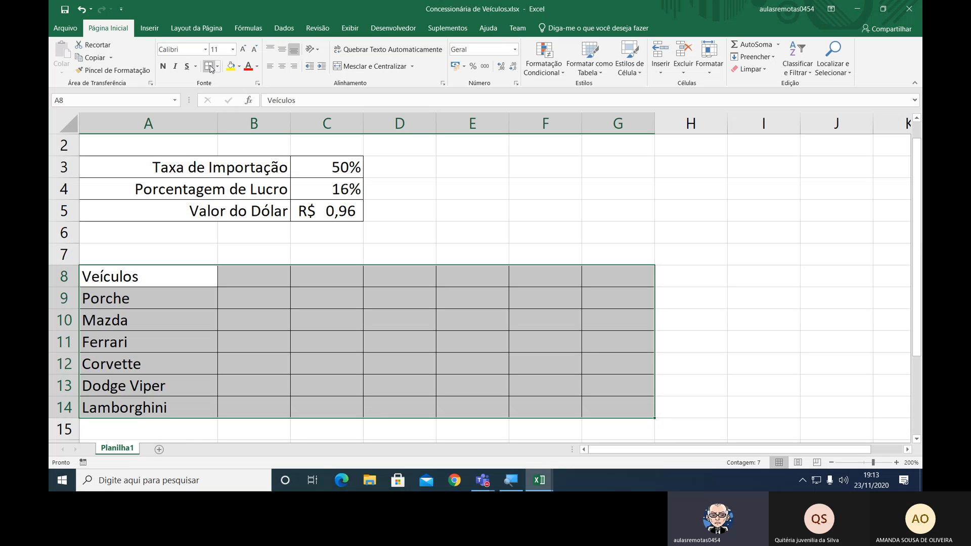
Make the "Veículos" heading in cell A8 bold.
left_click(237, 282)
left_click(137, 279)
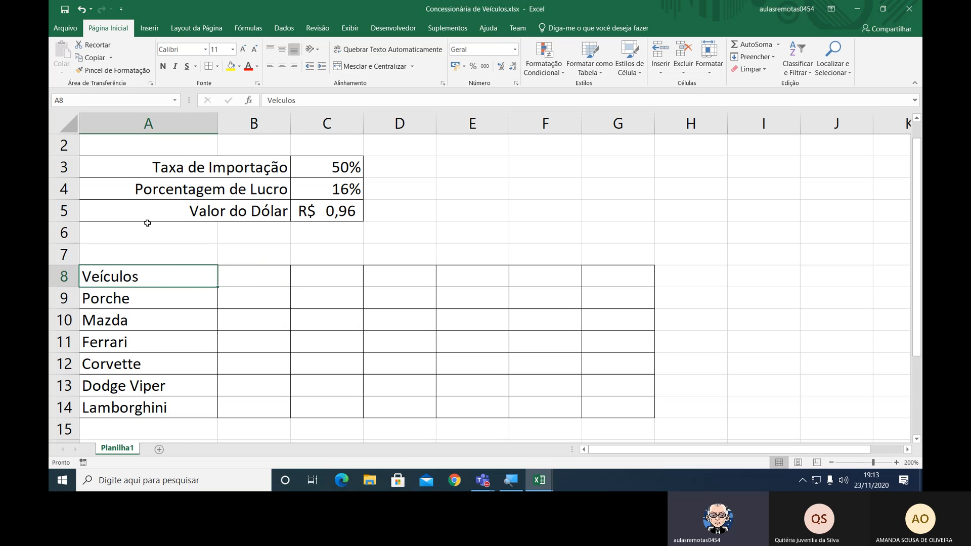
left_click(163, 66)
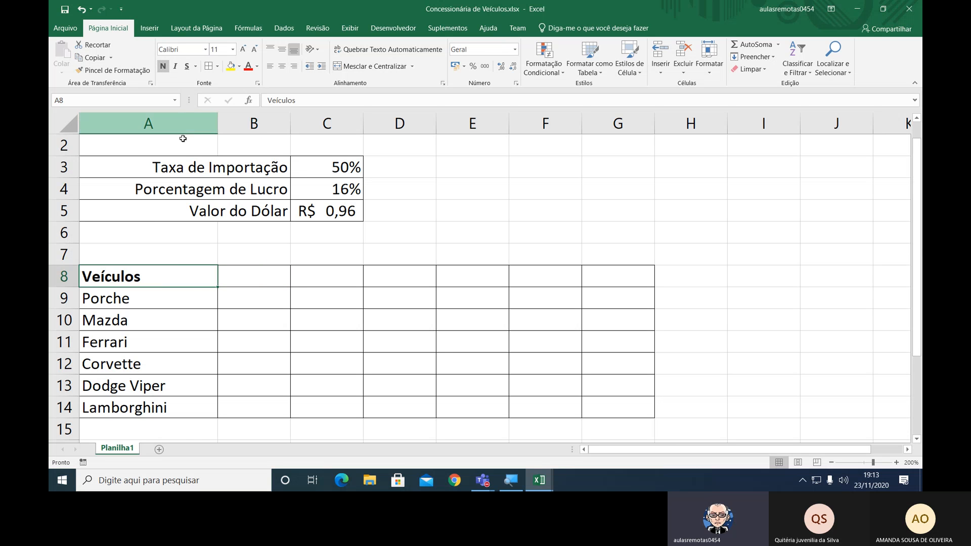
Enter the heading "Modelo" in cell B8 and the model "911 Carrera" in cell B9.
left_click(242, 282)
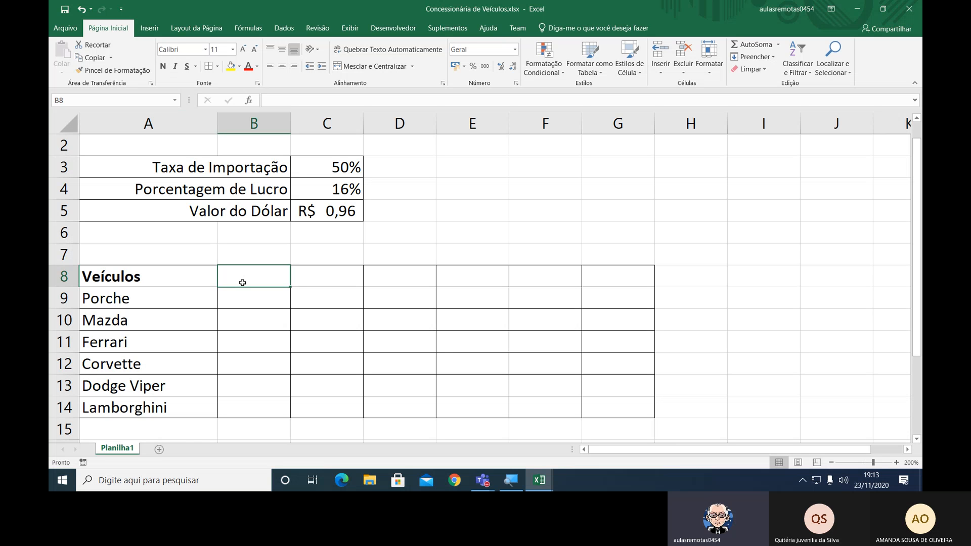
type("Modelo")
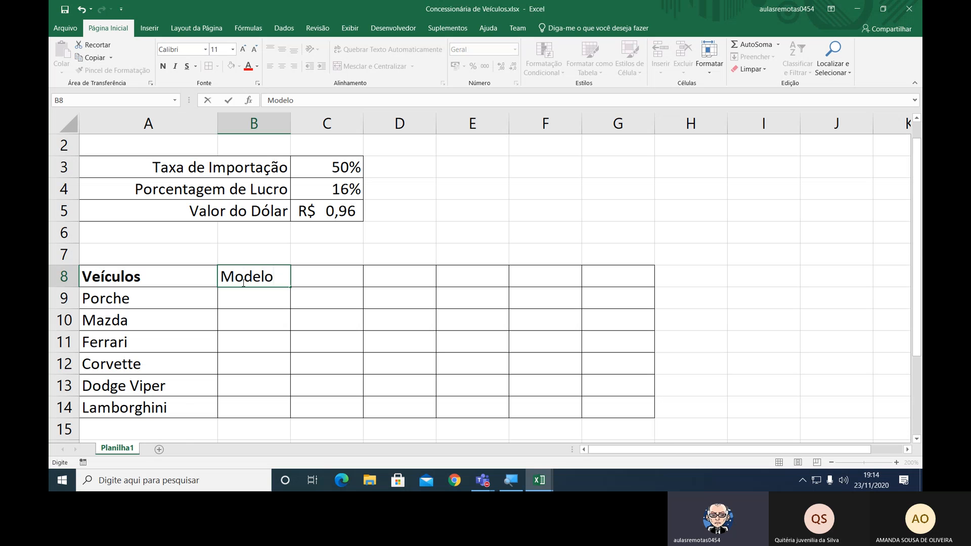
key("Return")
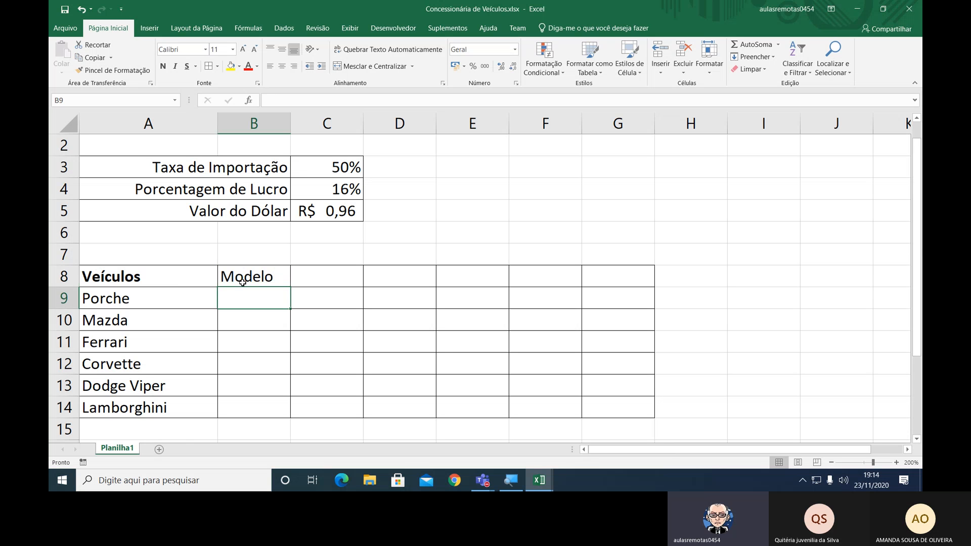
type("911 ")
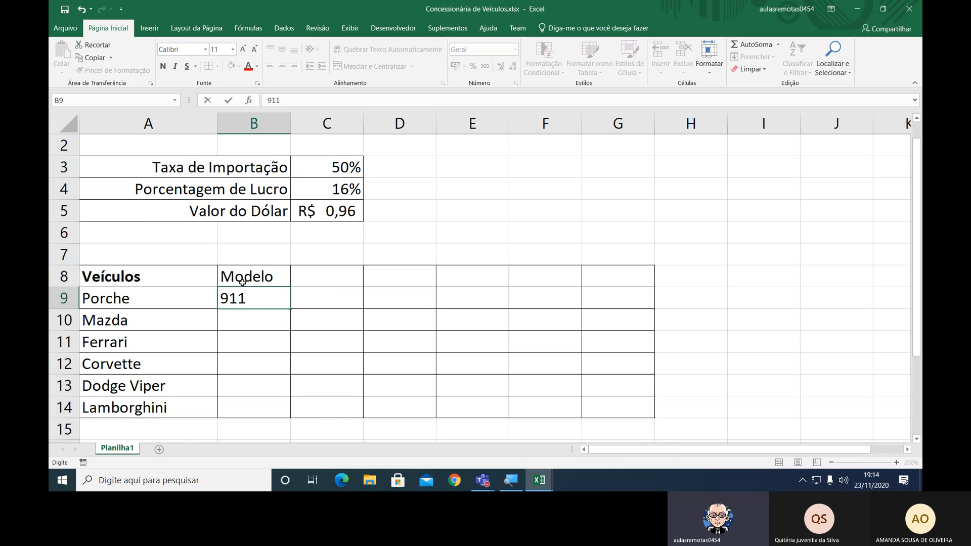
type("Carrera")
key("ctrl+Return")
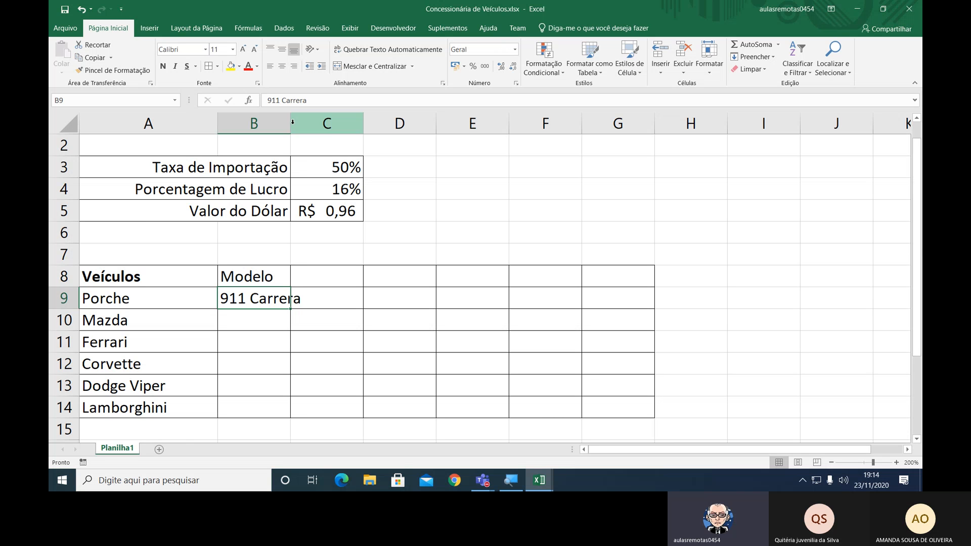
Widen column B so that the text "911 Carrera" fits inside its cell.
left_click_drag(290, 123, 310, 123)
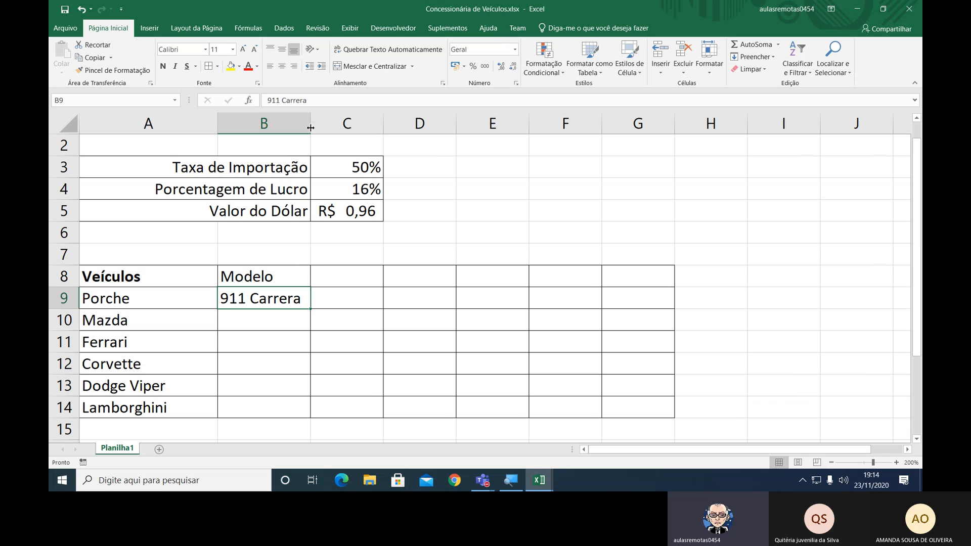
left_click_drag(310, 127, 300, 127)
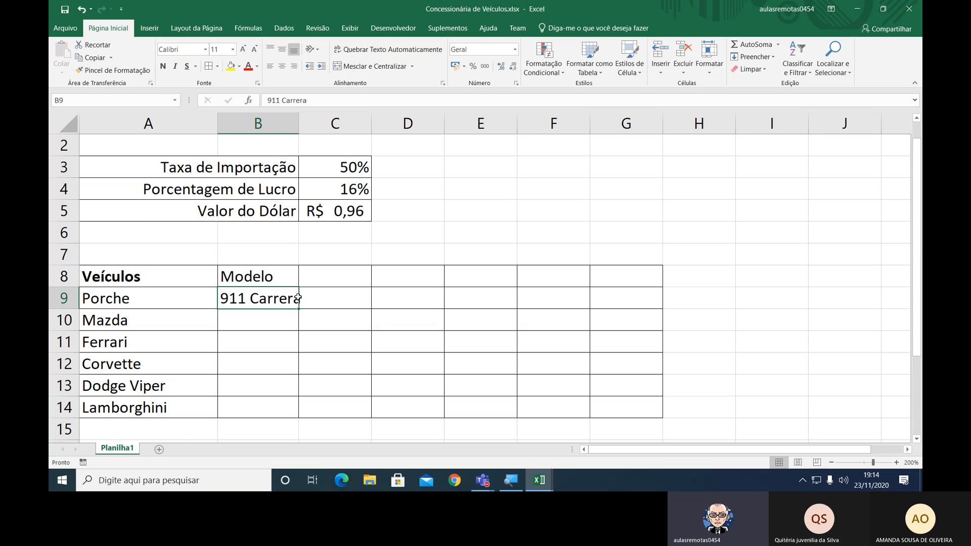
left_click(318, 274)
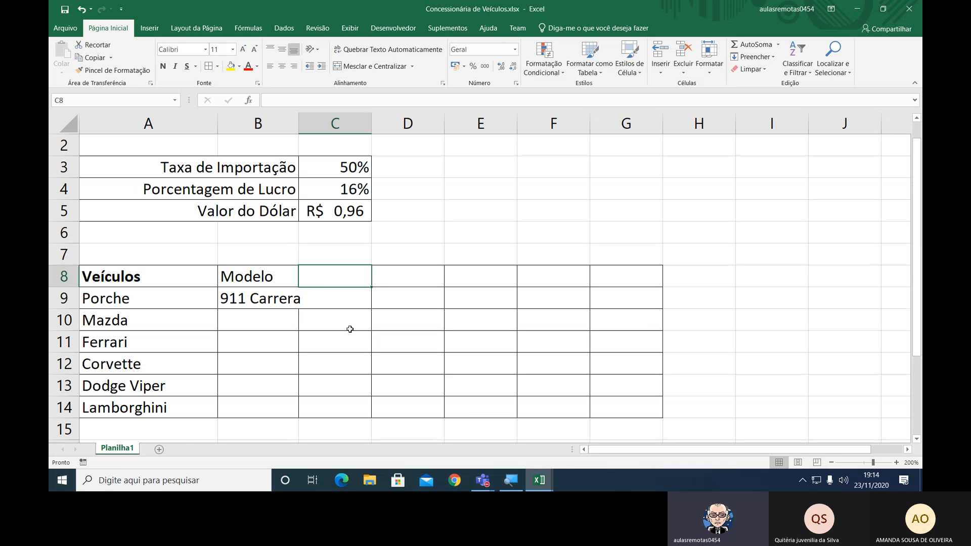
left_click(369, 333)
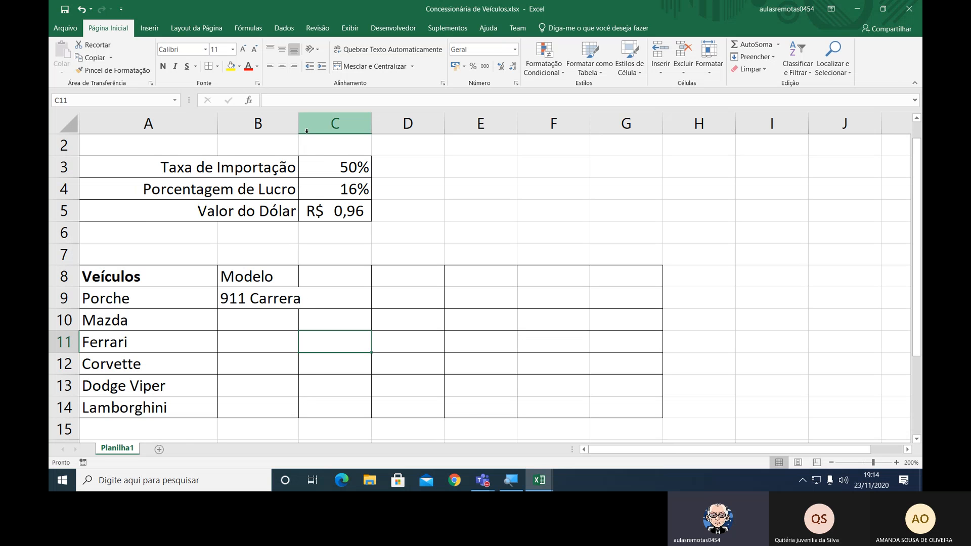
left_click_drag(299, 124, 311, 123)
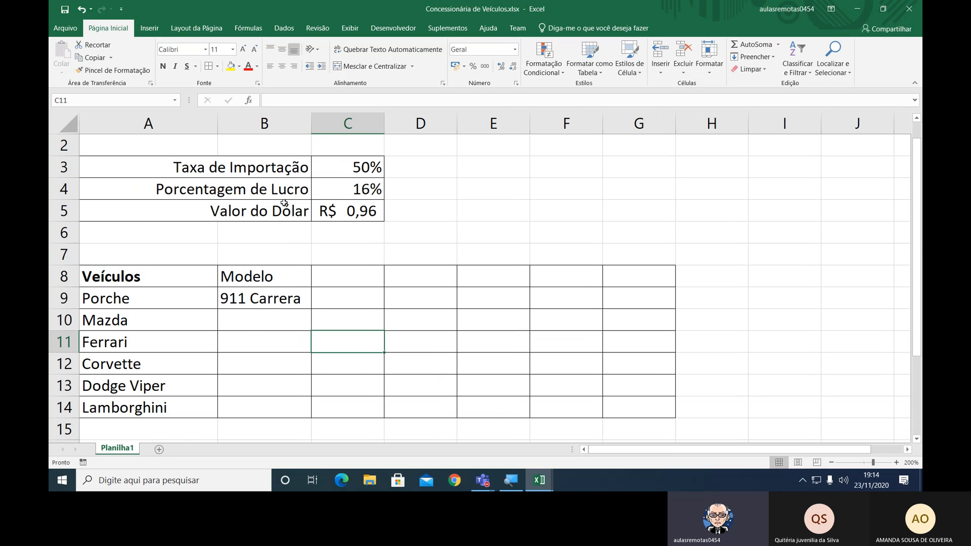
Enter the models "RX-7" for Mazda in cell B10 and "512 TR" for Ferrari in cell B11.
left_click(247, 314)
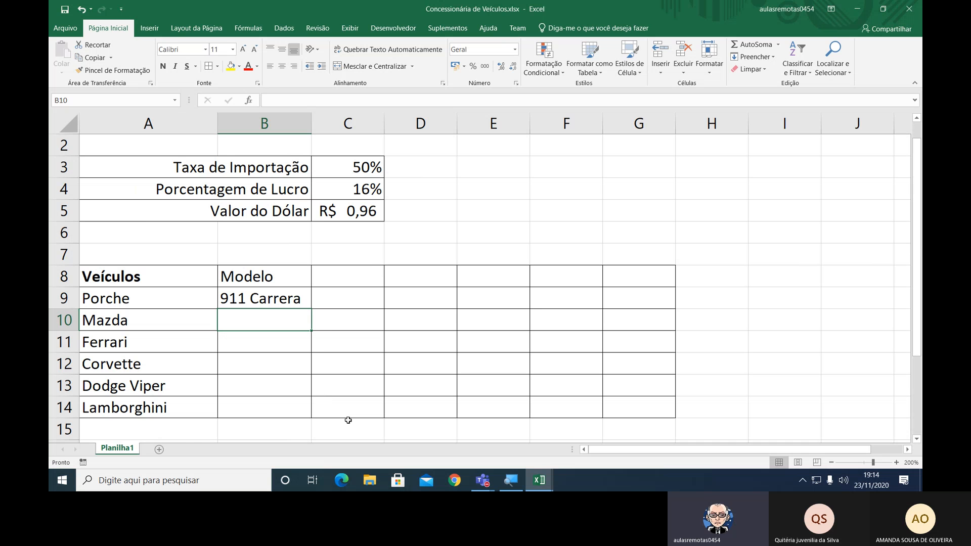
type("R")
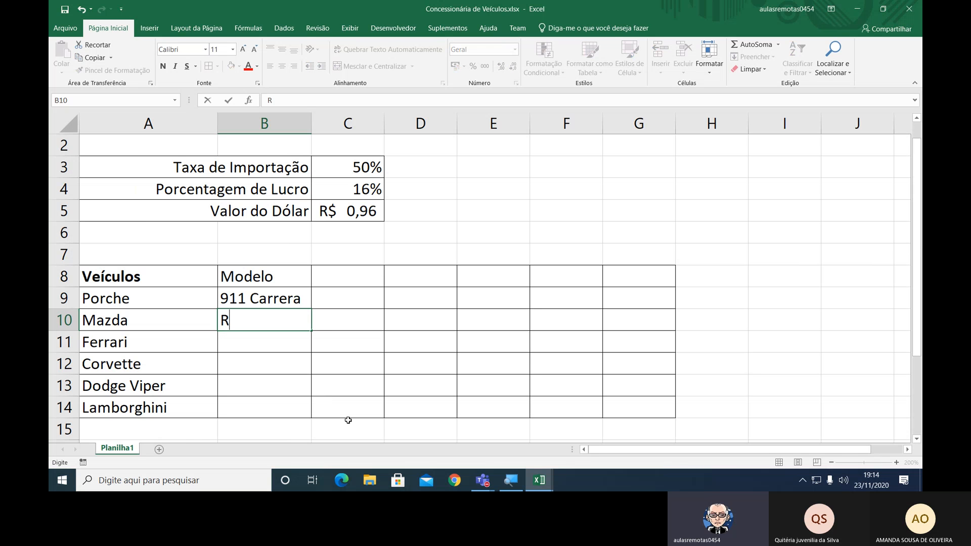
type("X-7")
key("Return")
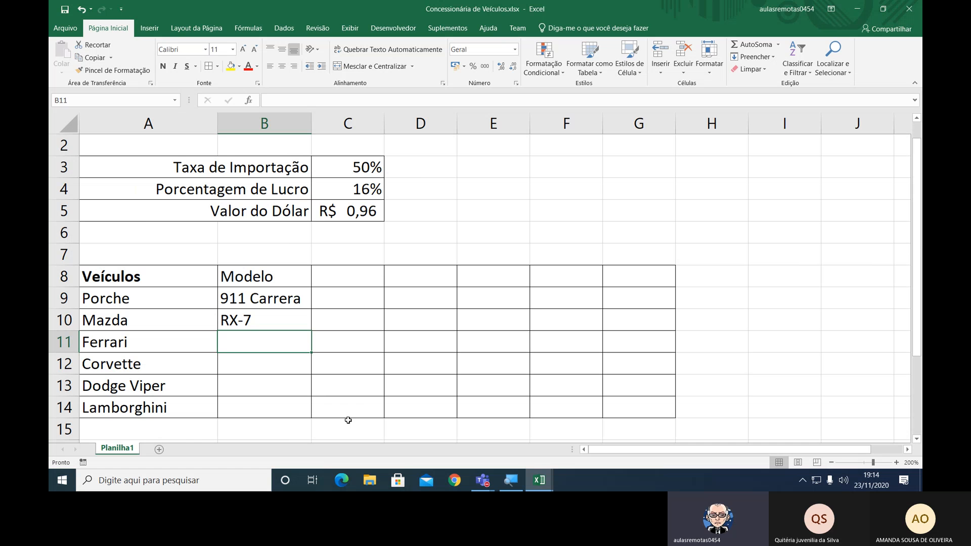
type("512")
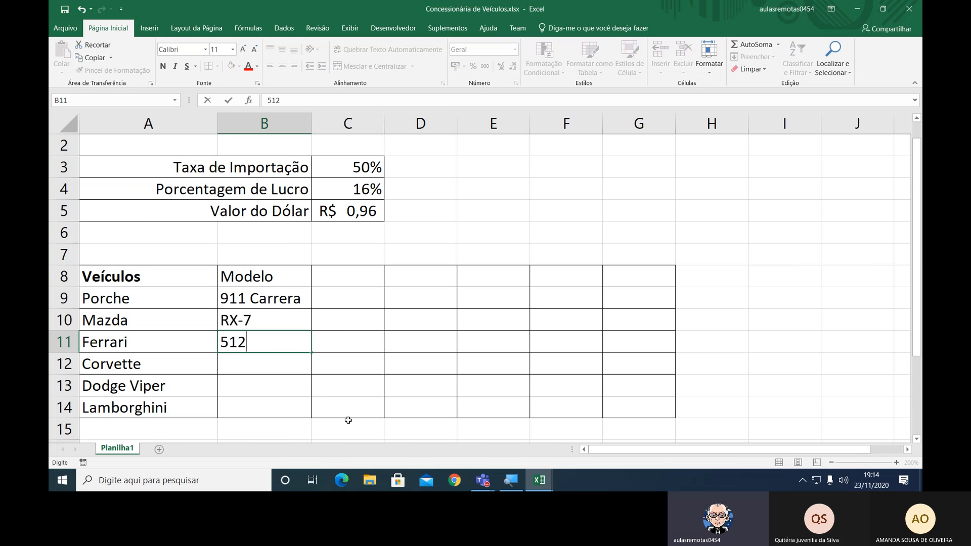
type(" TR")
key("ctrl+Return")
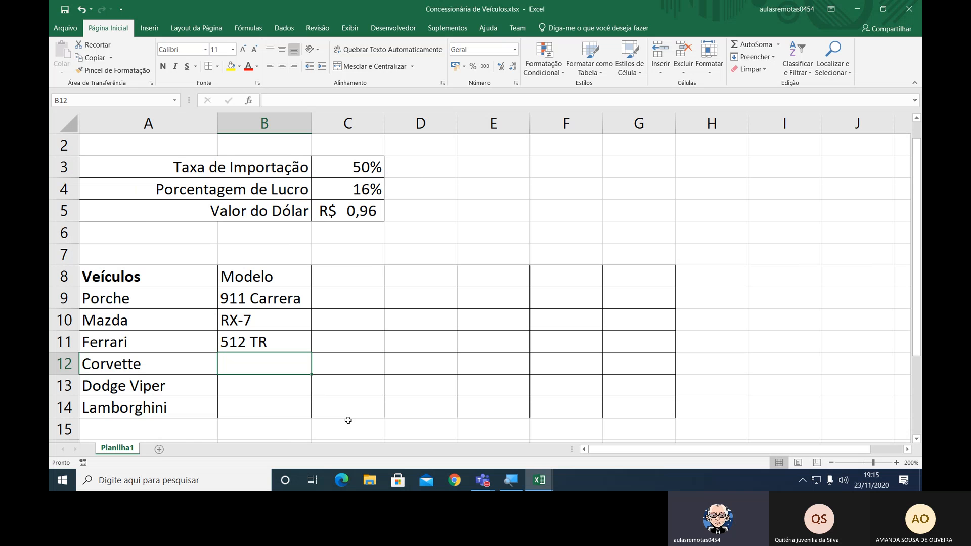
Fill in the models "ZR-1", "RT-10" and "Diablo VT" in cells B12 to B14.
type("ZR")
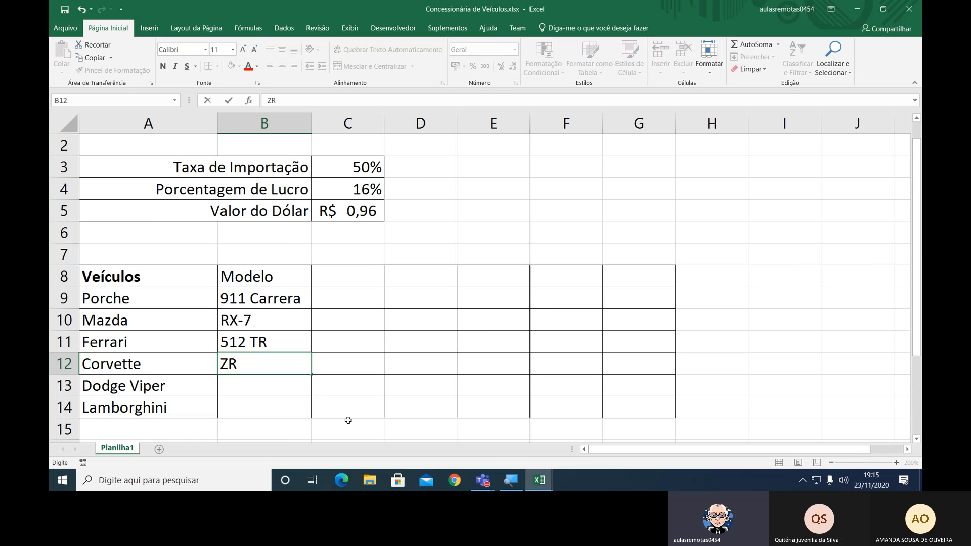
type("-1")
key("Return")
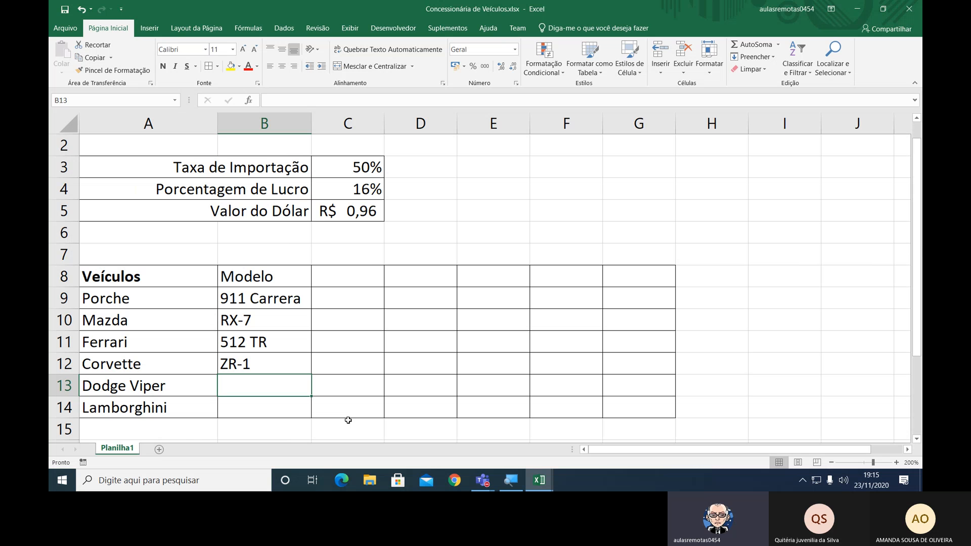
type("RT-10")
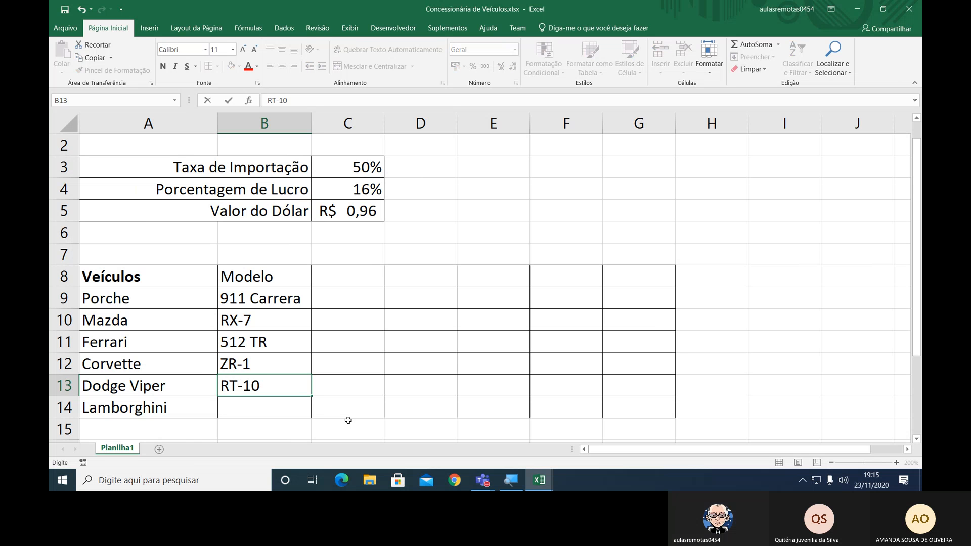
key("Return")
type("Diablo")
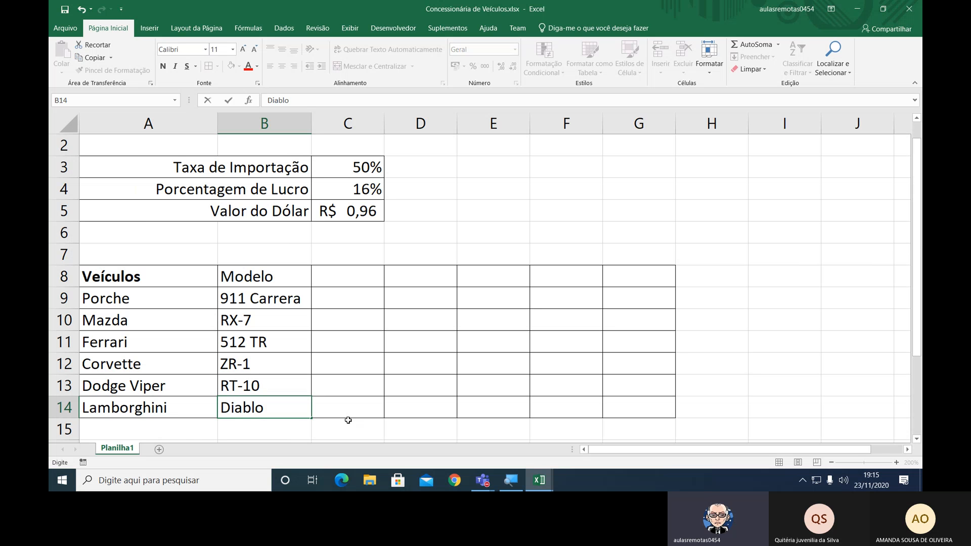
type(" VT")
key("Return")
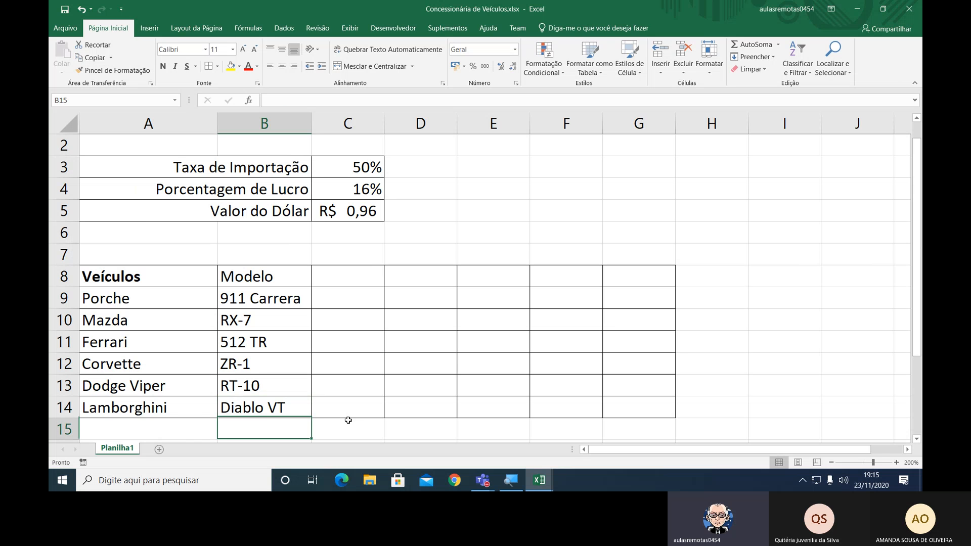
Enter the heading "Reservas" in cell C8 and the value 2 for the Porche in cell C9.
key("Up")
key("Up")
key("Up")
key("Up")
key("Up")
key("Up")
key("Up")
key("Right")
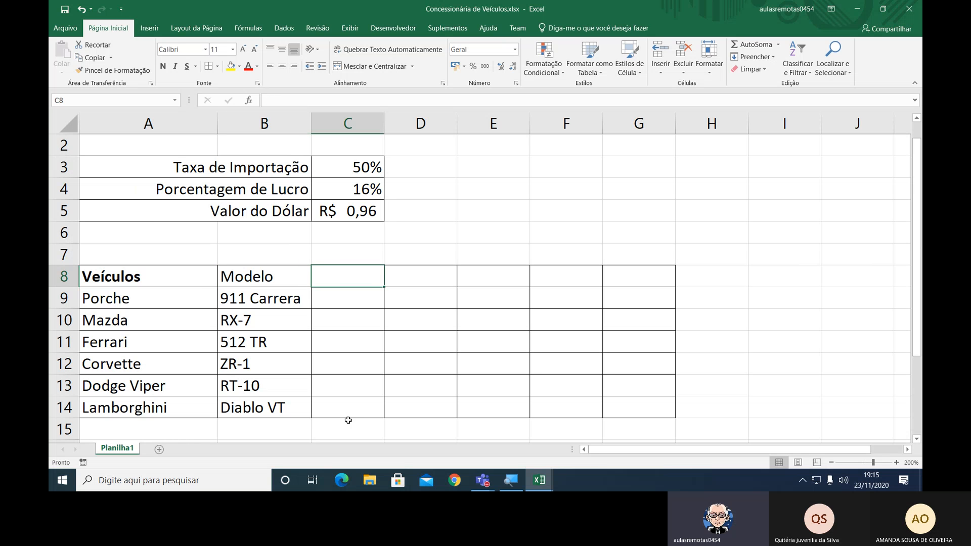
type("R")
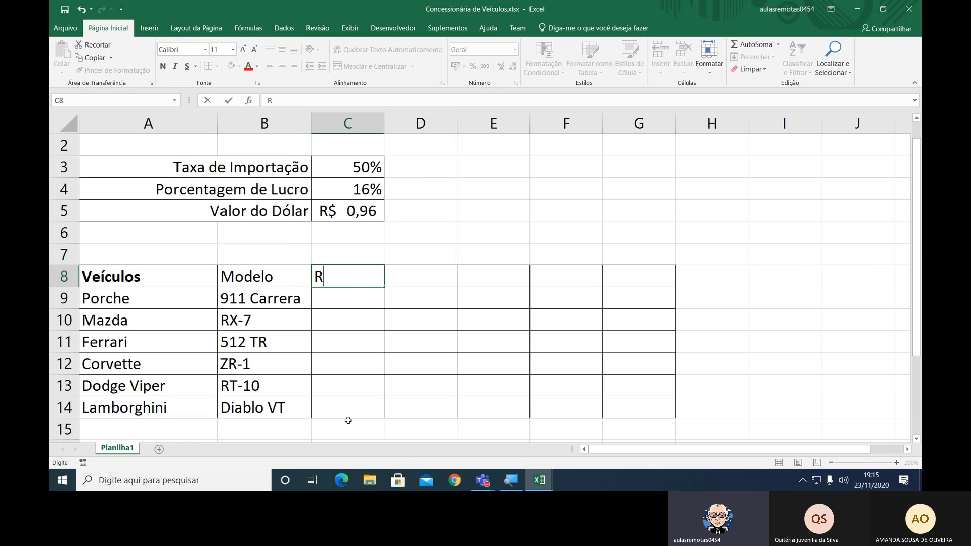
type("eservas")
key("Return")
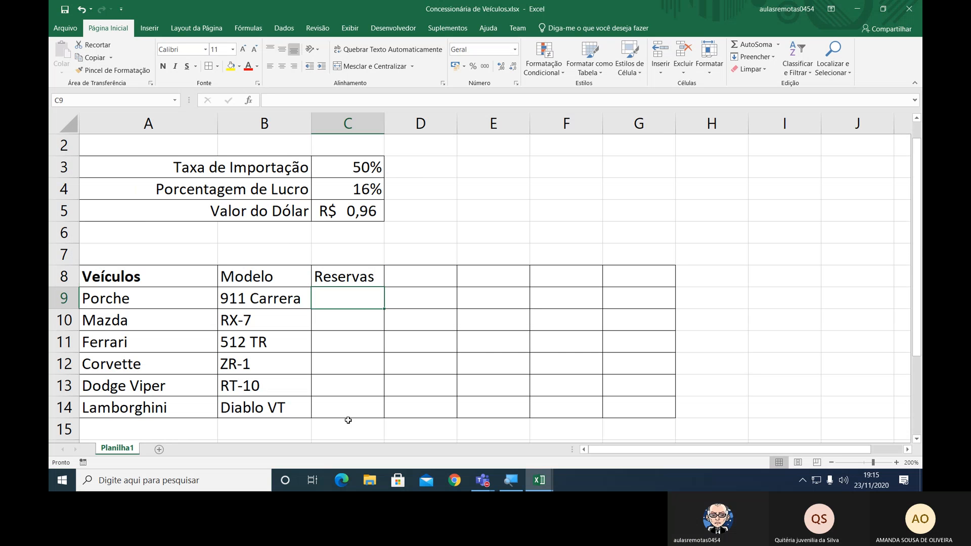
type("2")
key("Return")
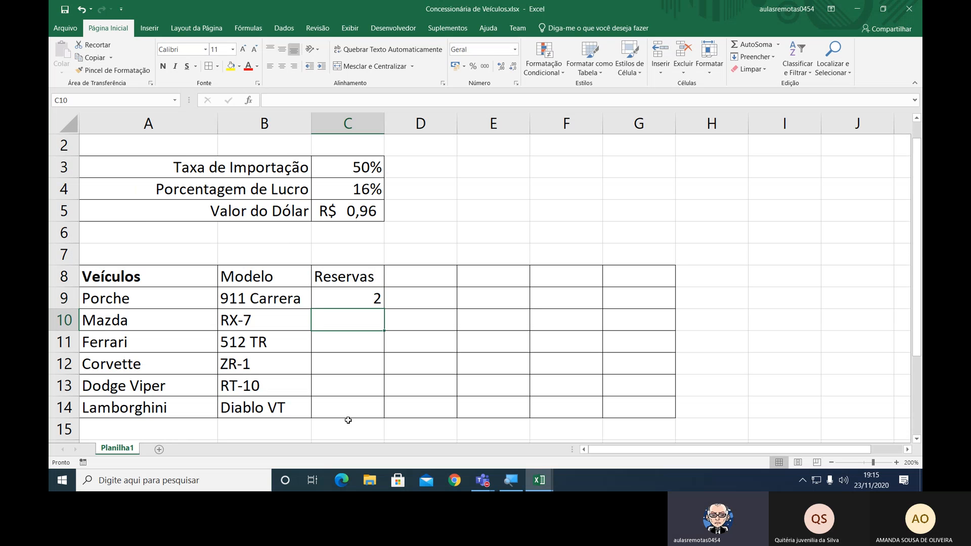
Fill in the reservations 3, 1, 1, 2 and 3 in cells C10 to C14.
type("3")
key("Return")
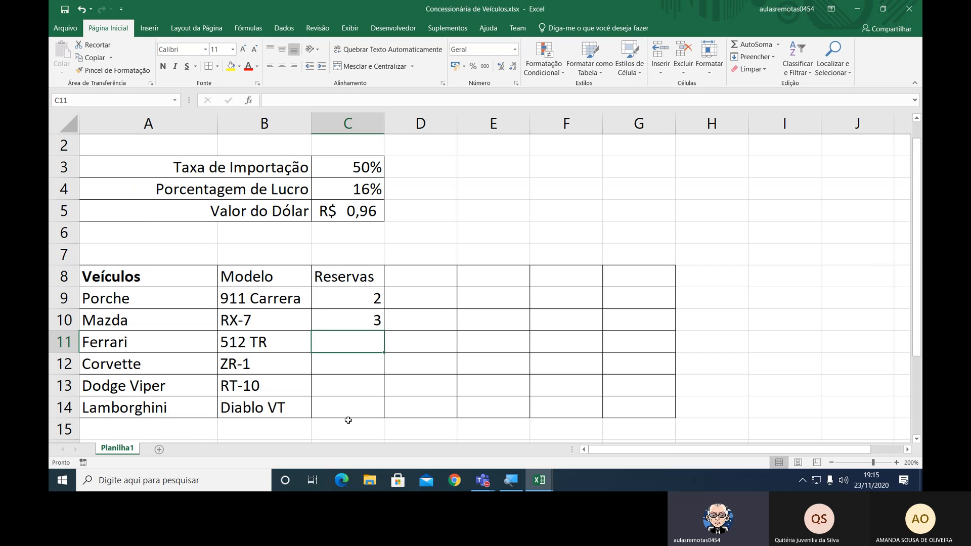
type("1")
key("Return")
type("1")
key("Return")
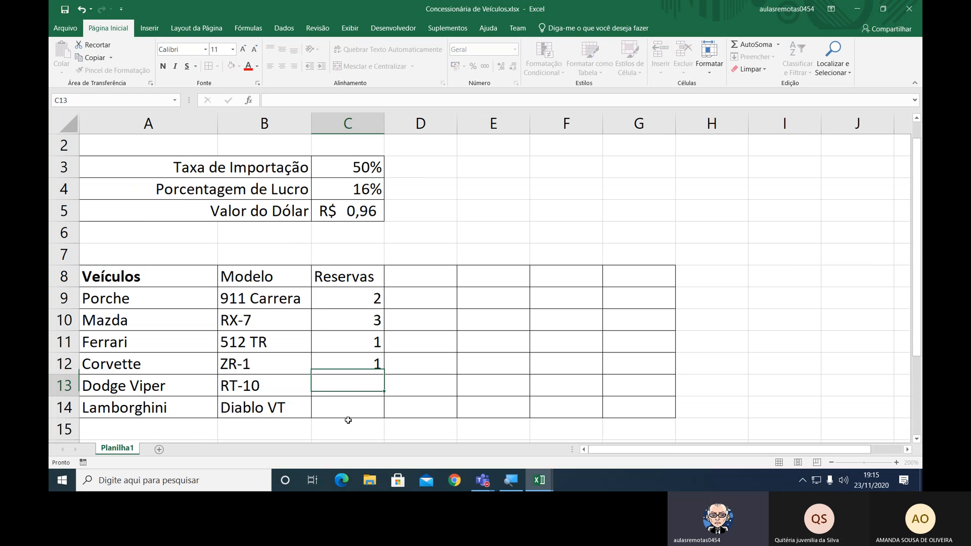
type("2")
key("Return")
type("3")
key("Return")
Centre the "Reservas" heading and its values horizontally in cells C8 to C14.
key("Up")
key("Up")
key("Up")
key("Up")
key("Up")
key("Up")
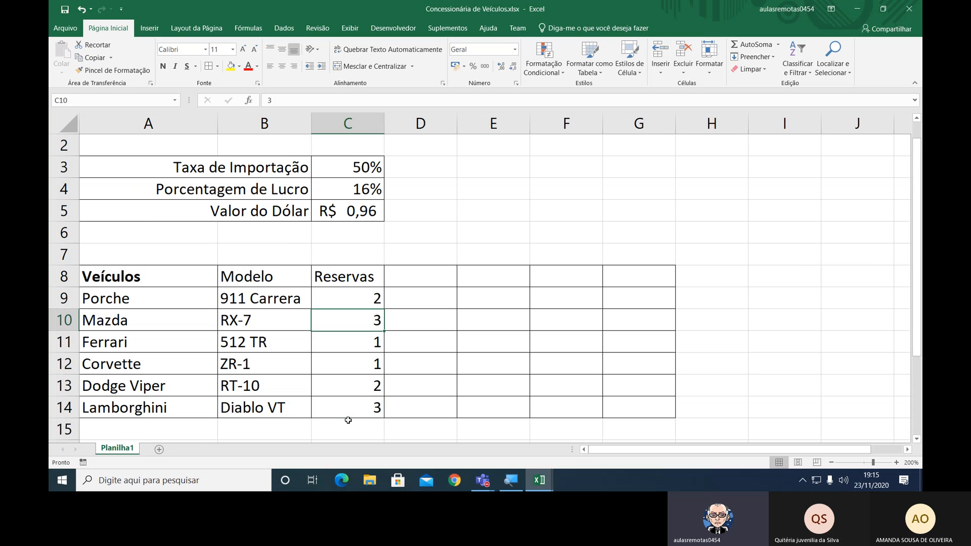
key("Down")
key("Down")
key("Down")
key("Down")
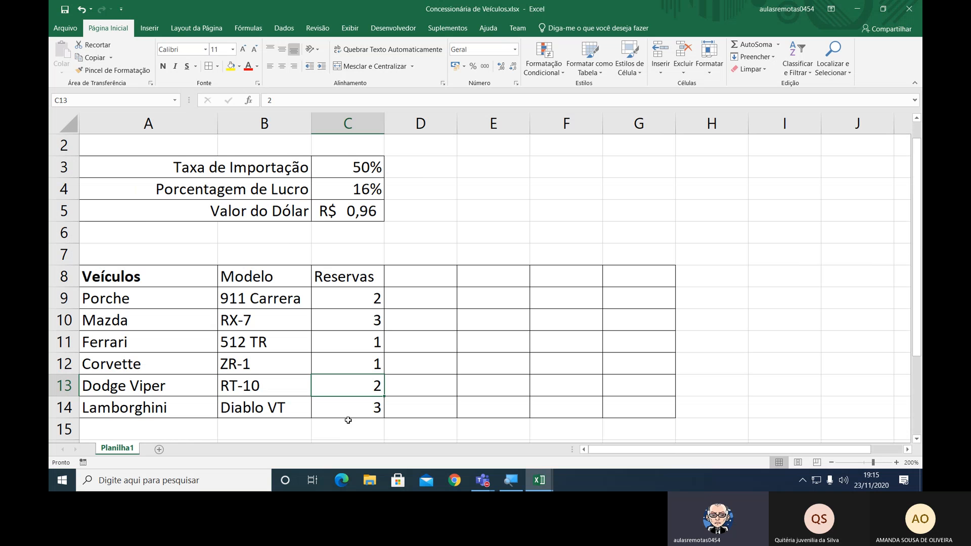
key("Up")
key("Up")
key("Up")
key("Up")
key("Up")
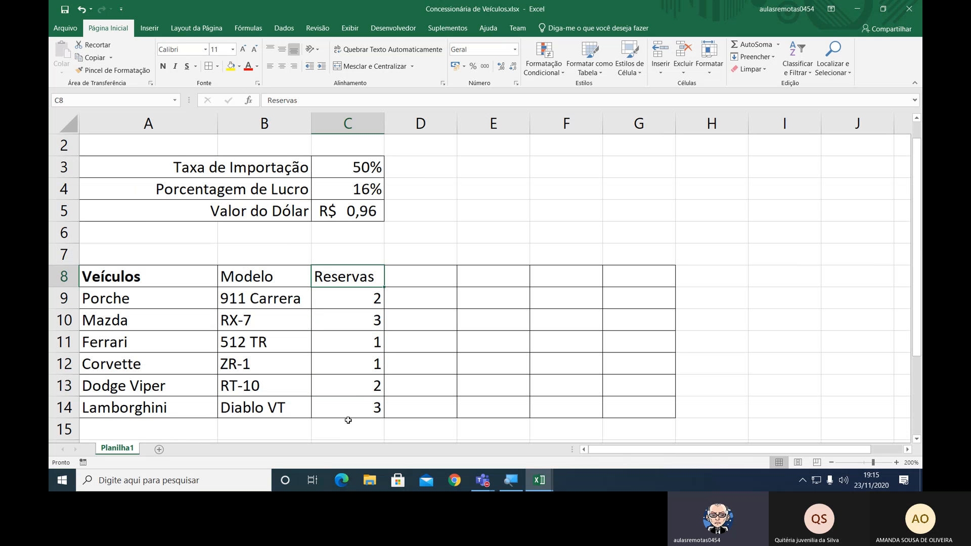
key("shift+Down")
key("shift+Down")
key("shift+Down")
key("shift+Down")
key("shift+Down")
key("shift+Down")
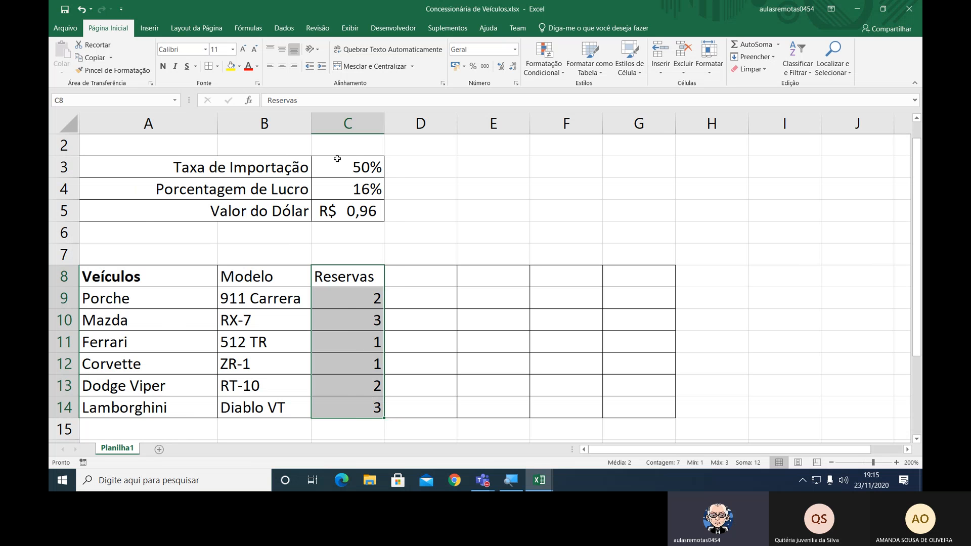
left_click(282, 67)
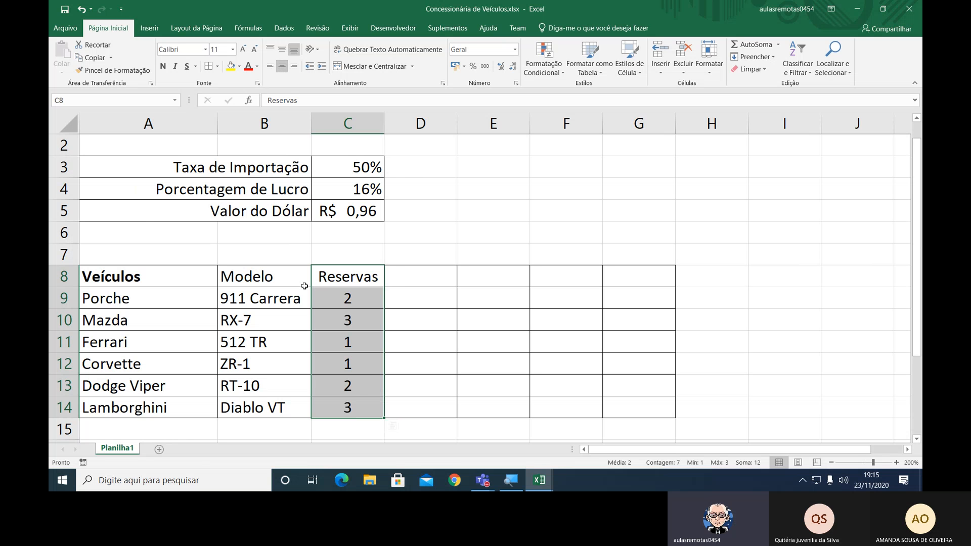
Make the table's header cells B8 to G8 bold.
left_click(280, 278)
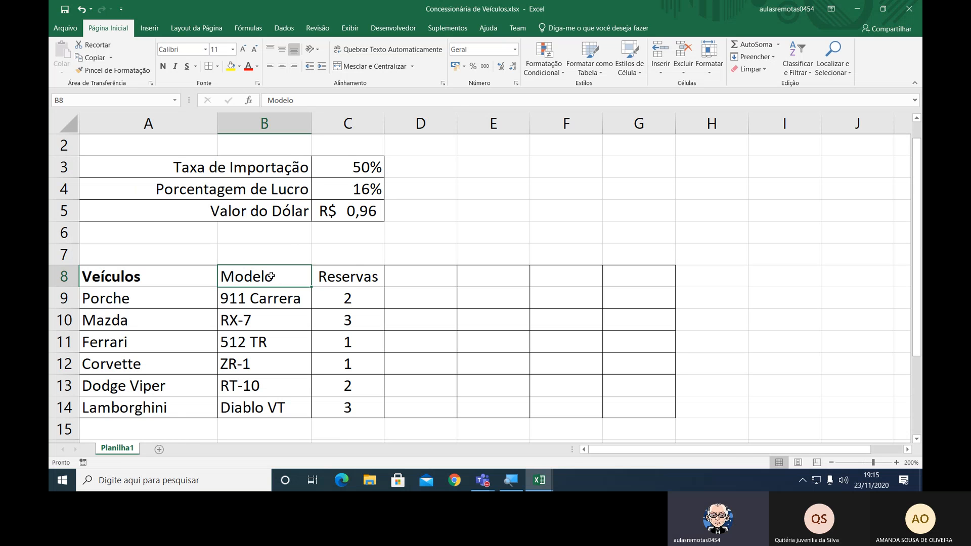
left_click_drag(269, 276, 634, 274)
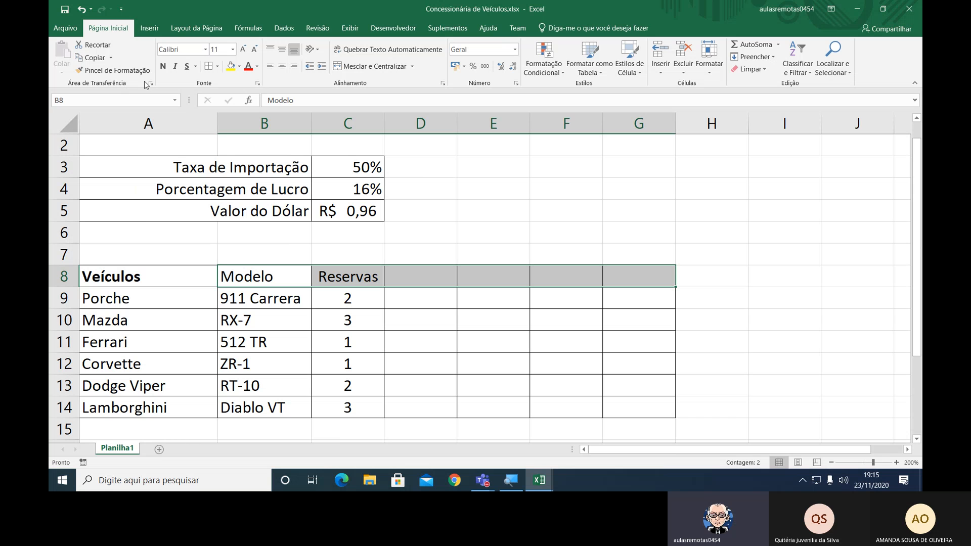
left_click(162, 67)
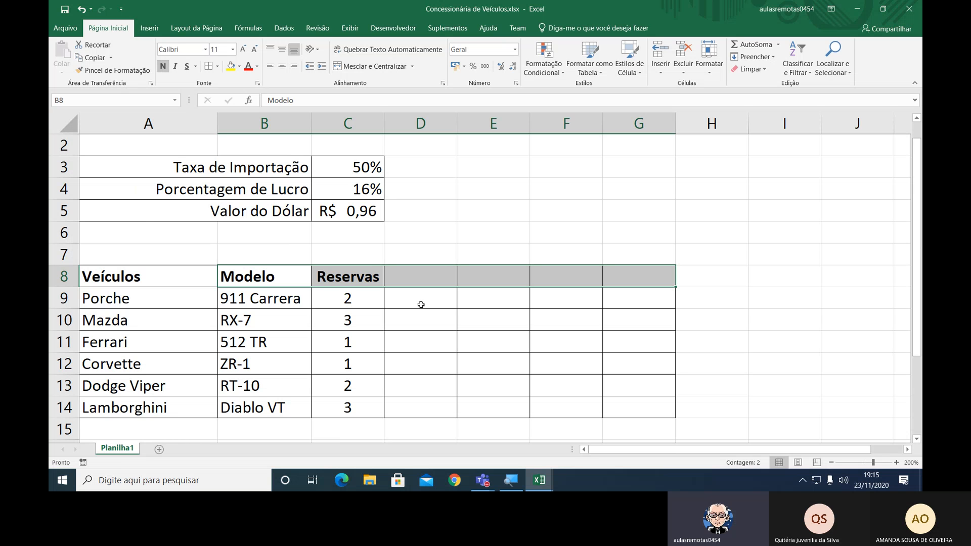
Enter the heading "Vl. Compra $" in cell D8 and widen column D so that it fits.
left_click(417, 275)
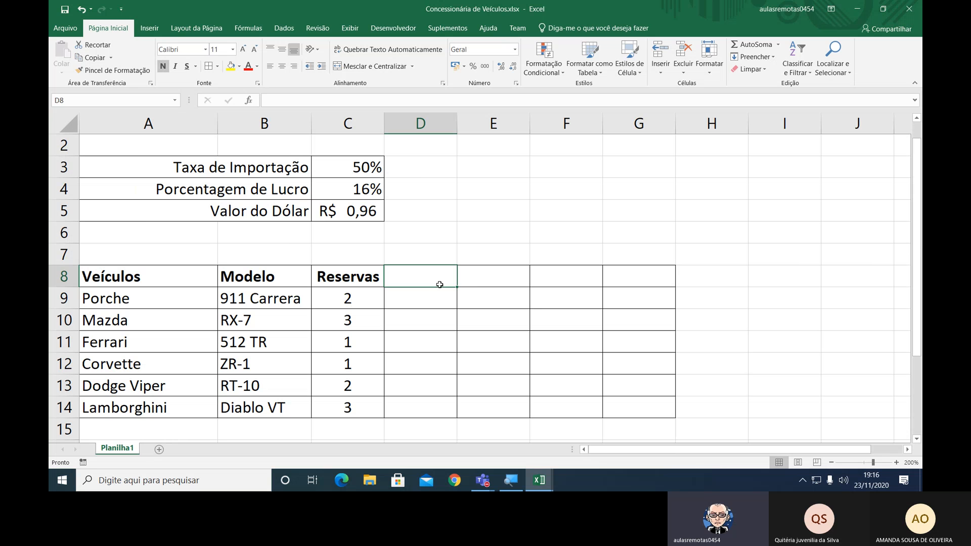
type("V")
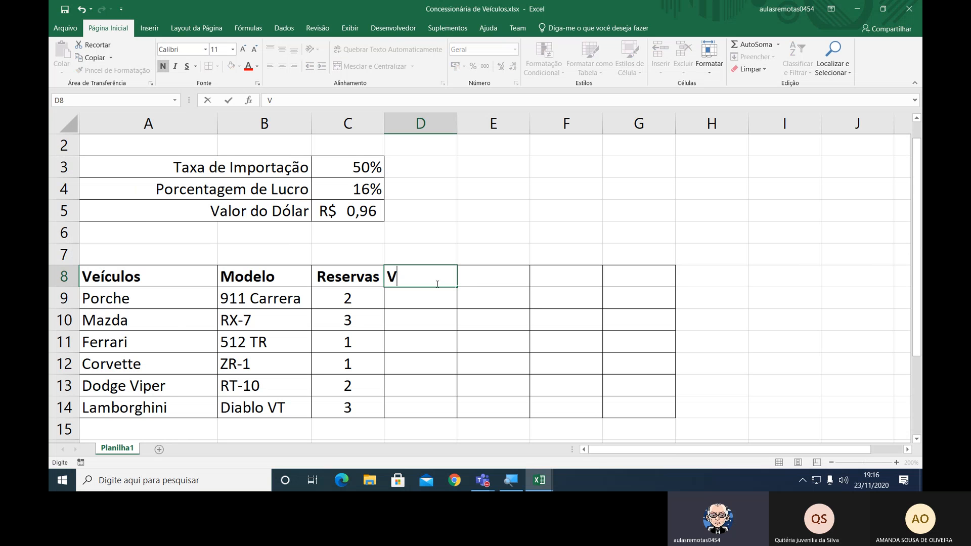
type("l. Compra")
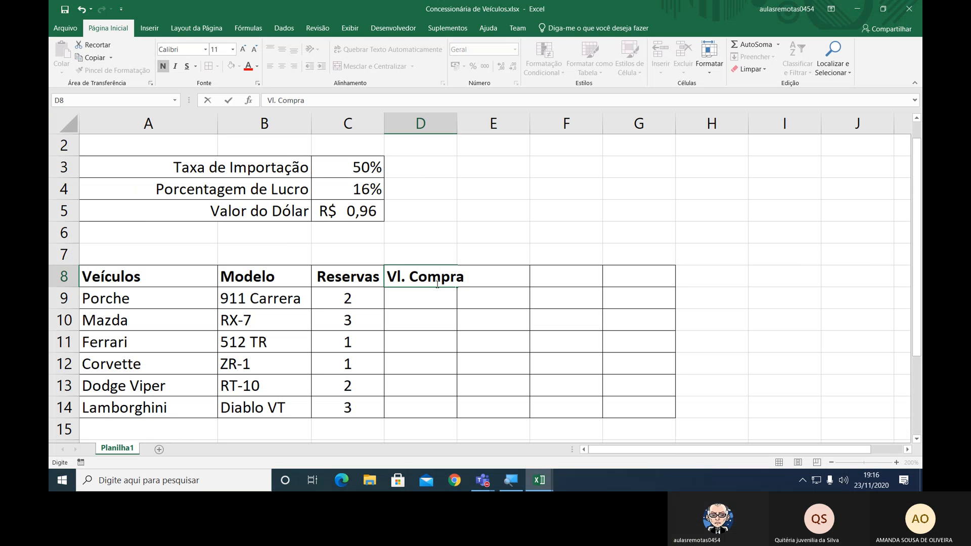
type(" $")
key("Return")
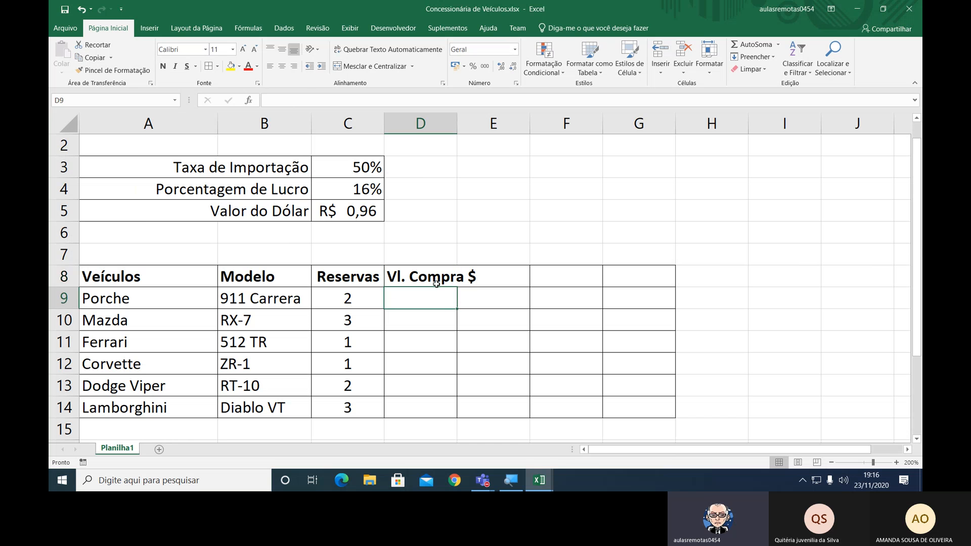
left_click(436, 283)
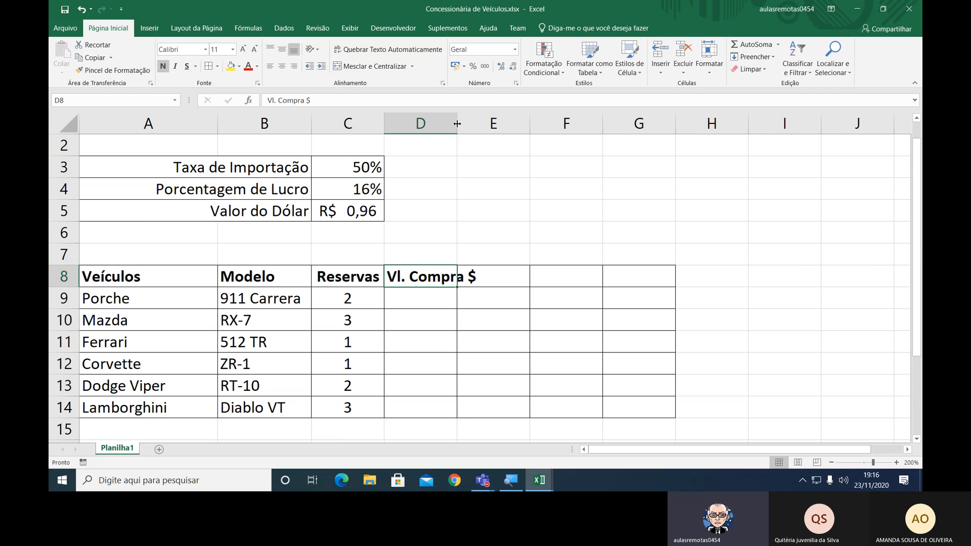
left_click_drag(457, 123, 481, 126)
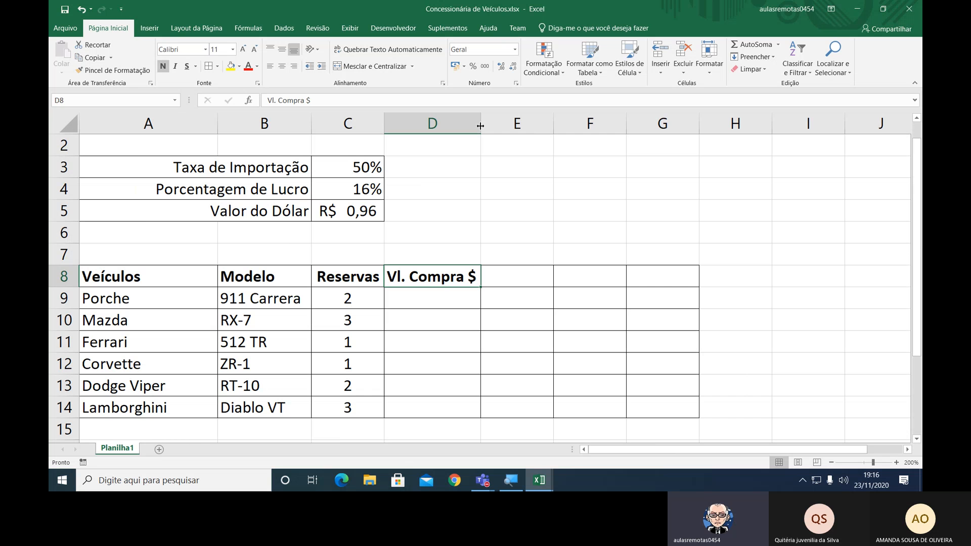
Enter the purchase values 95000, 80000 and 88000 for Porche, Mazda and Ferrari in cells D9 to D11.
key("Return")
type("9")
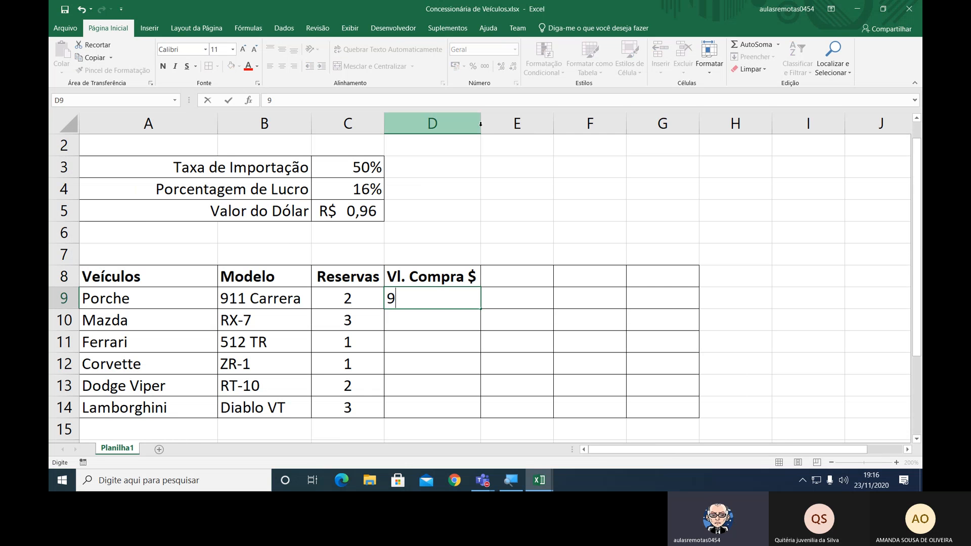
type("5000")
key("Return")
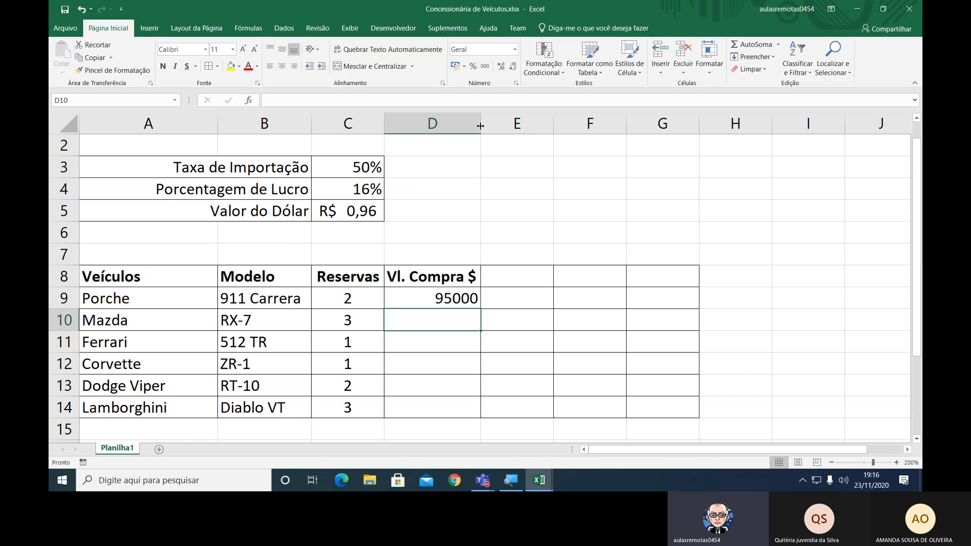
type("80000")
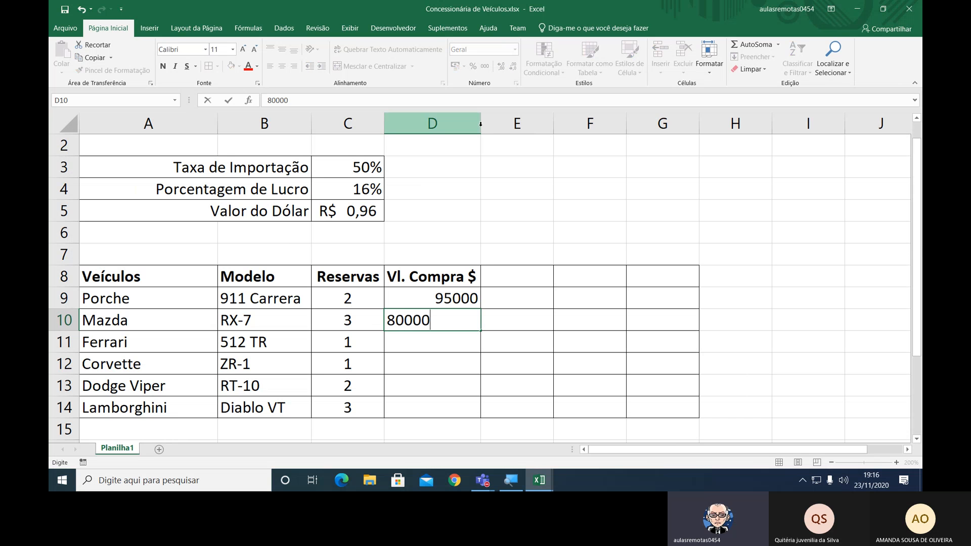
key("Return")
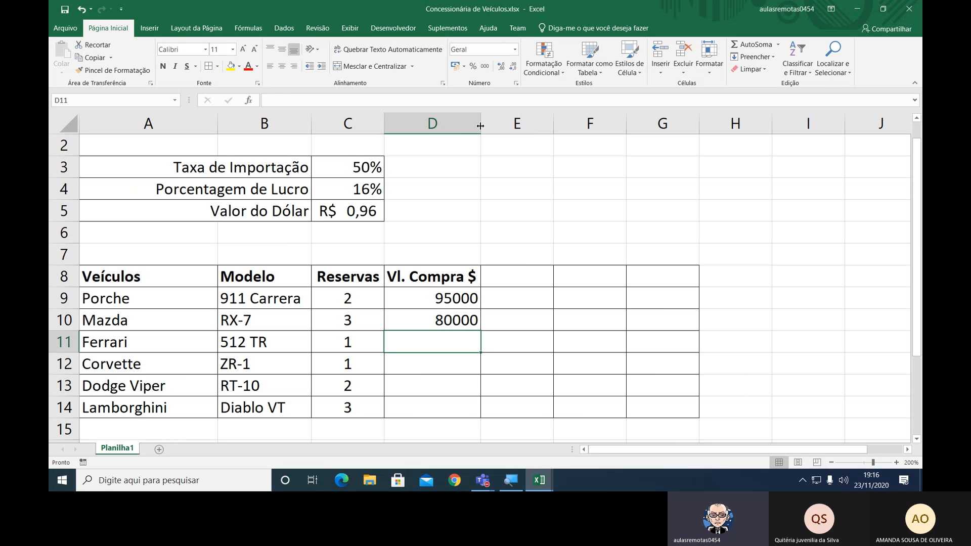
type("88000")
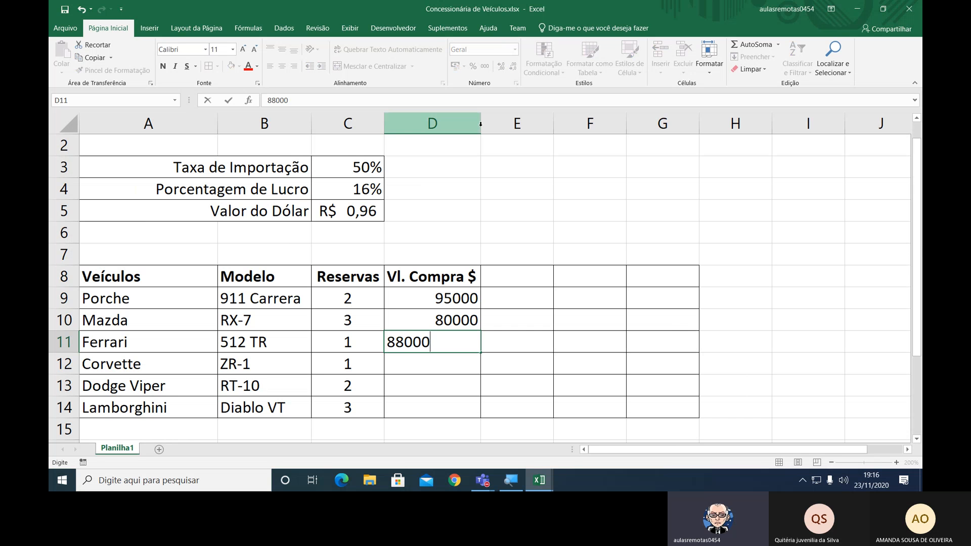
key("Return")
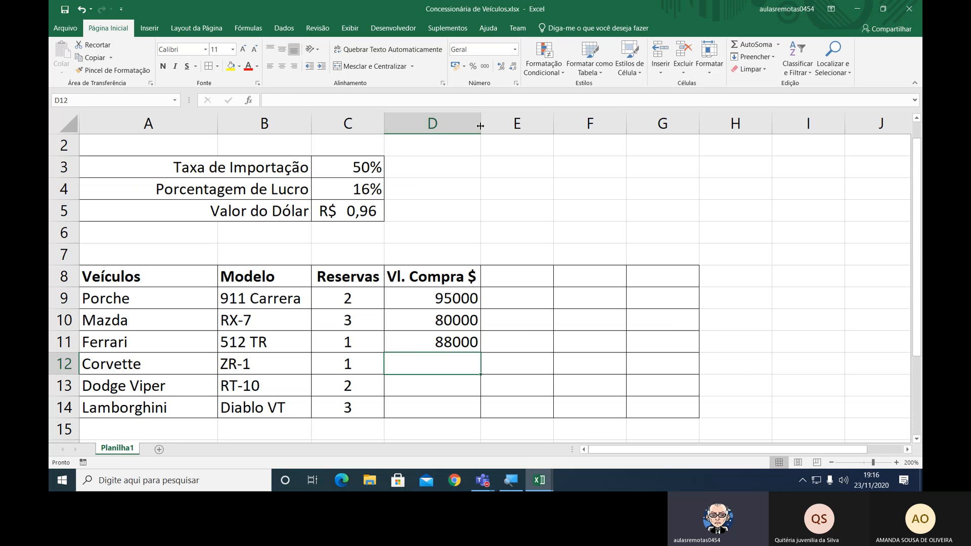
Fill in the purchase values 99000, 70500 and 97000 in cells D12 to D14.
type("99000")
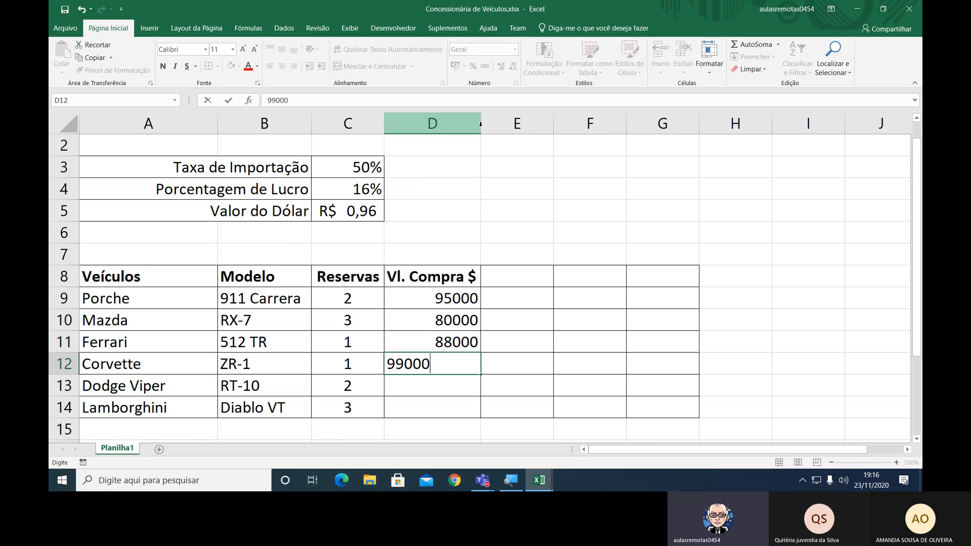
key("Return")
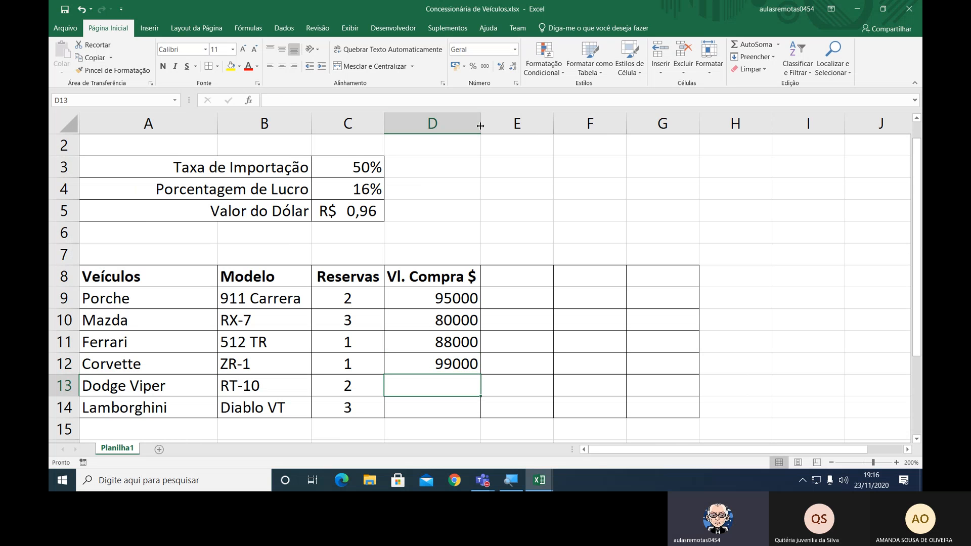
type("70500")
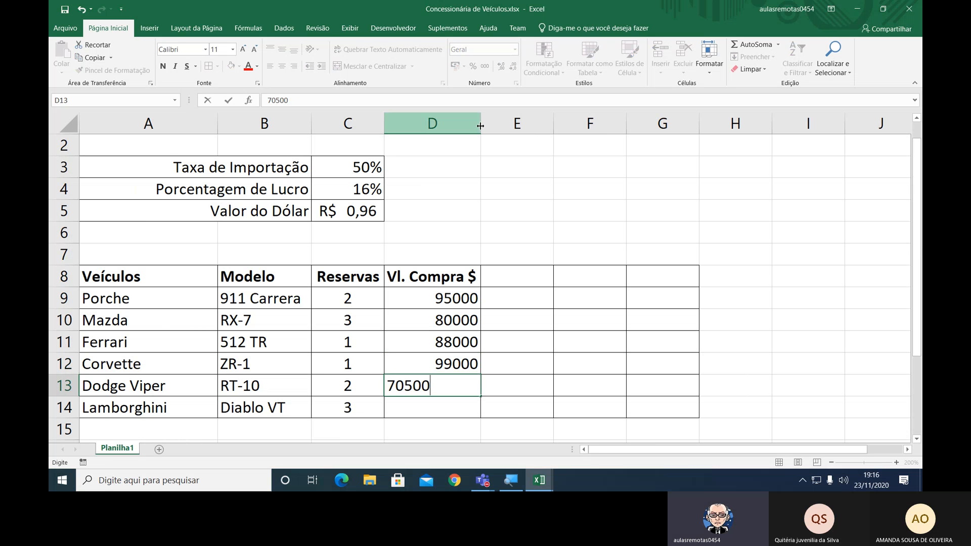
key("Return")
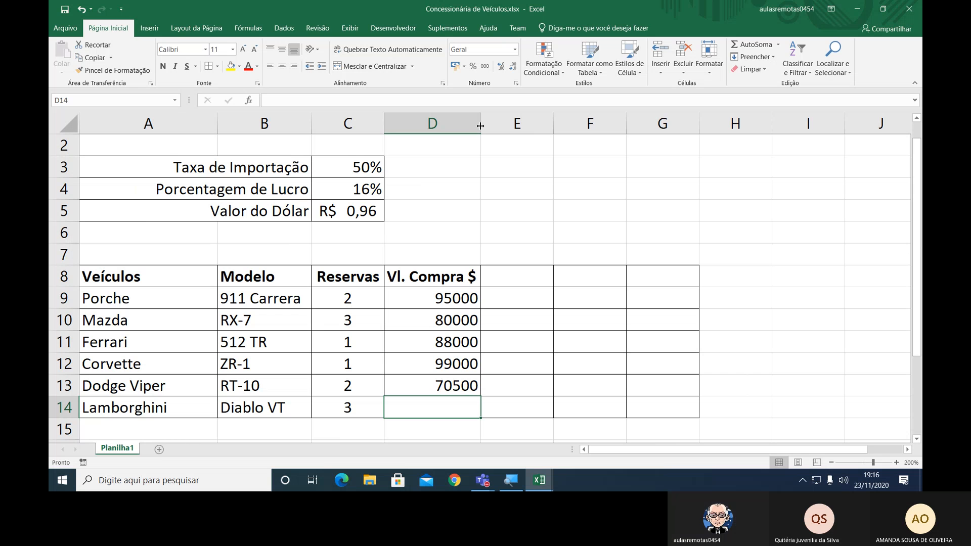
type("97000")
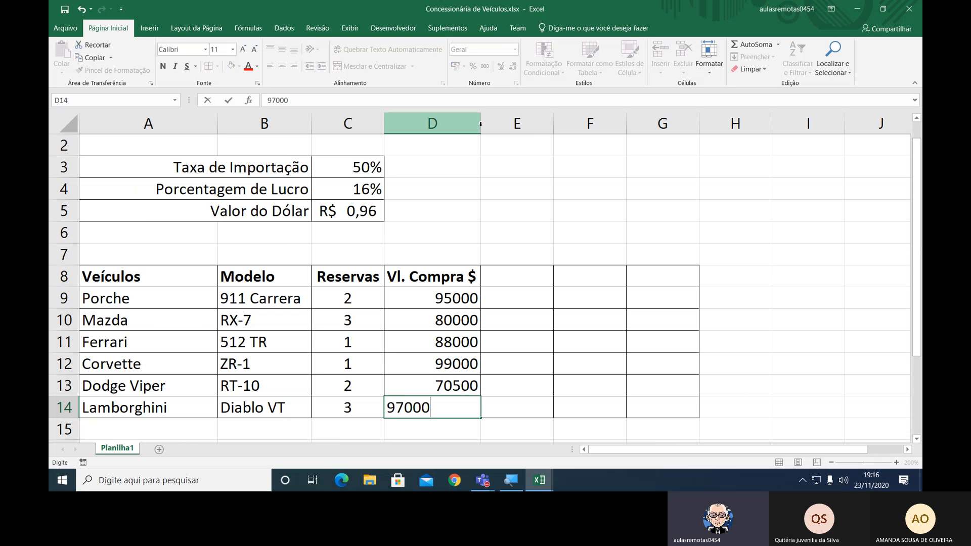
key("Return")
Format the purchase values in D9 to D14 with a thousands separator and no decimal places.
key("Up")
key("Up")
key("Up")
key("Up")
key("Up")
key("Up")
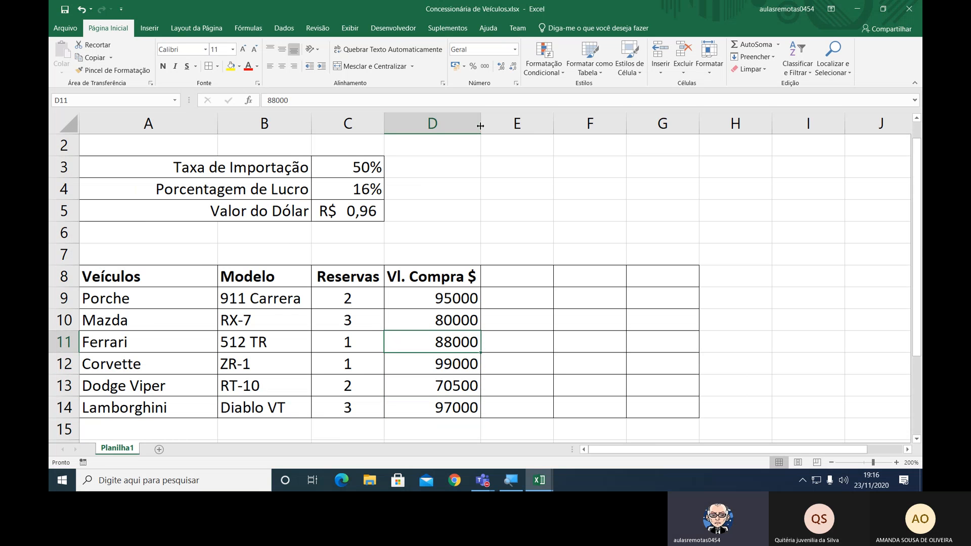
key("shift+Down")
key("shift+Down")
key("shift+Down")
key("shift+Down")
key("shift+Down")
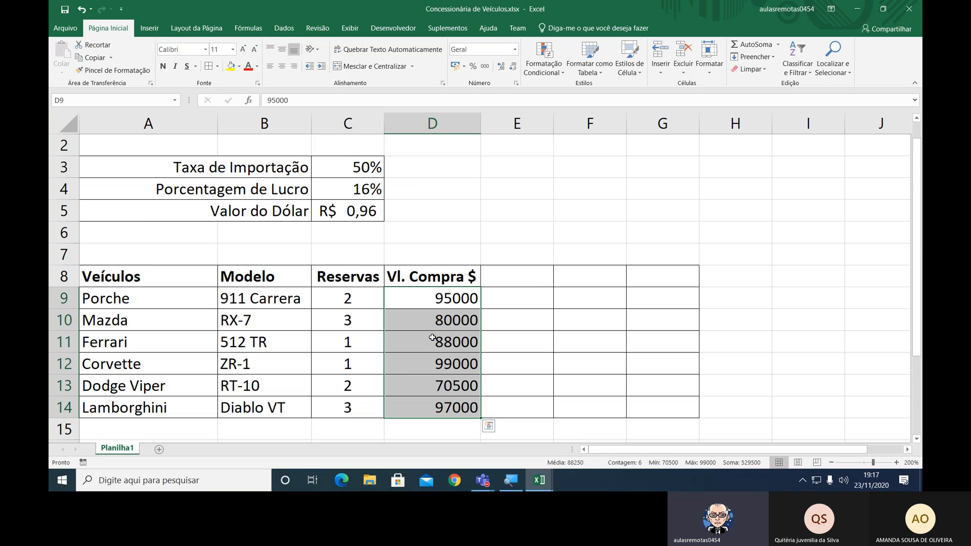
left_click(485, 66)
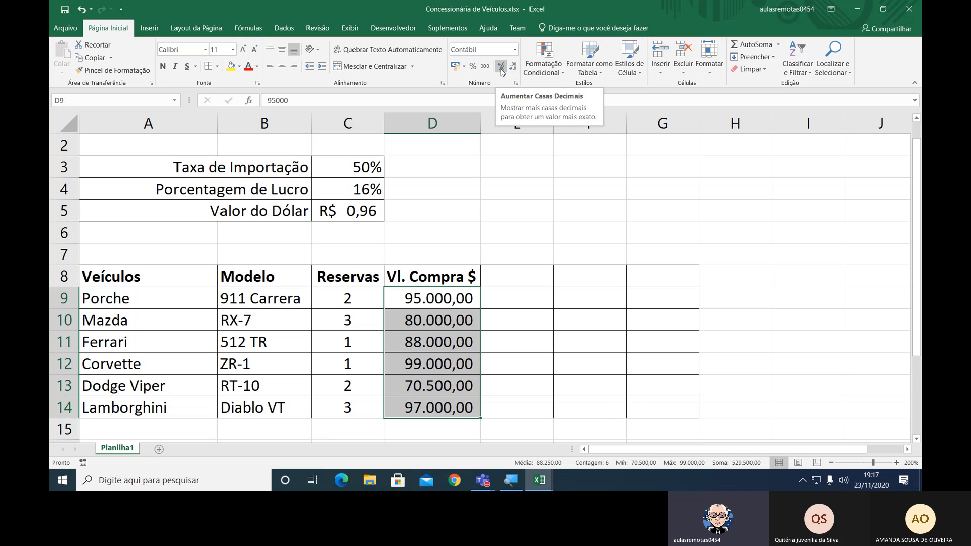
key("ctrl")
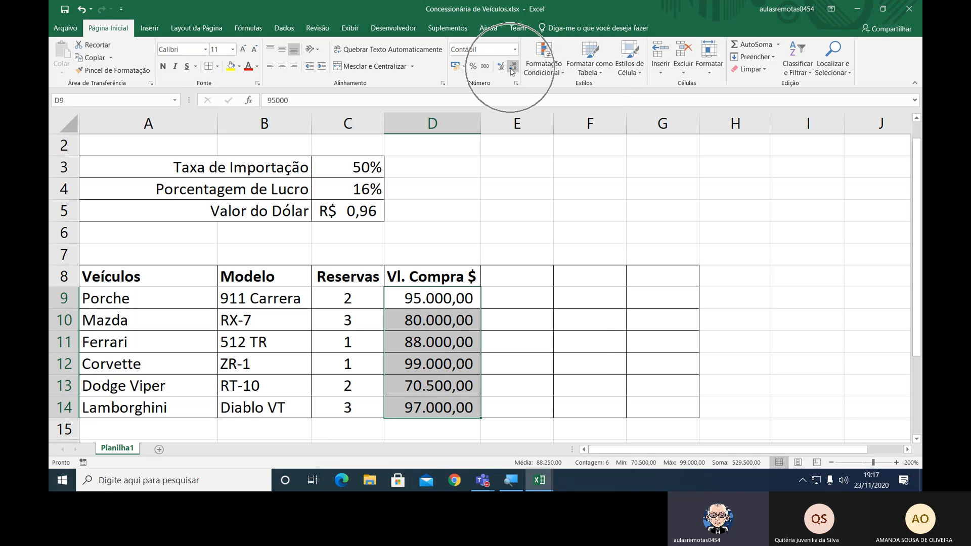
left_click(513, 67)
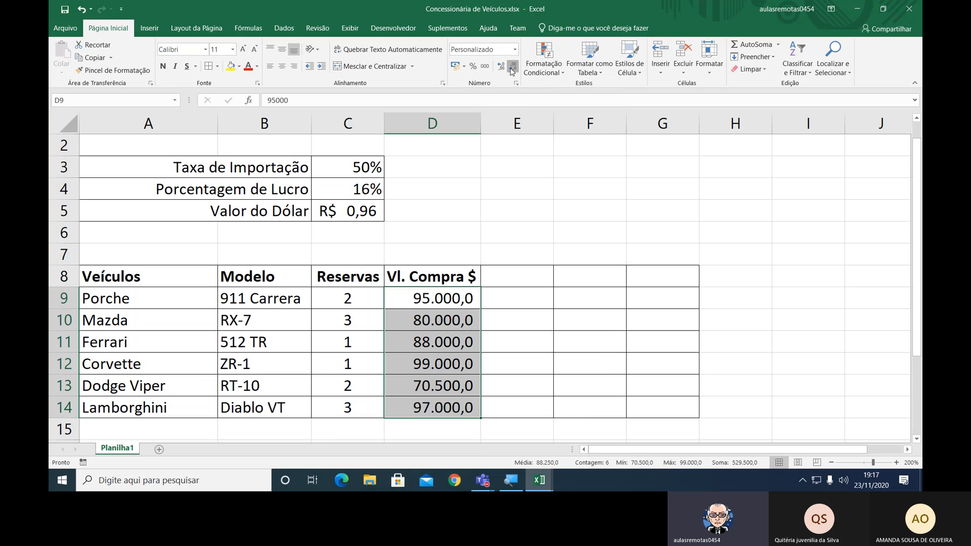
left_click(512, 70)
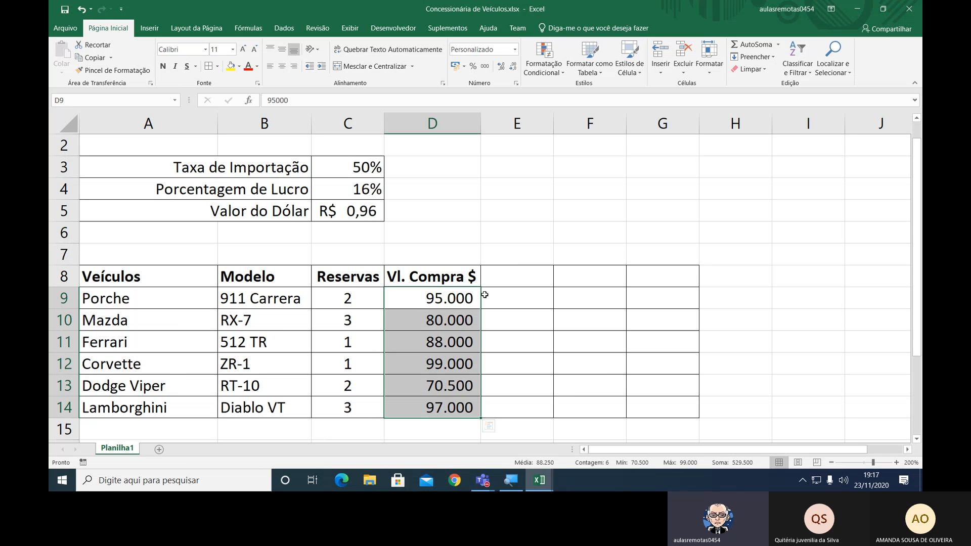
Switch to the Microsoft Teams meeting and admit the participant waiting in the lobby.
key("alt+Tab")
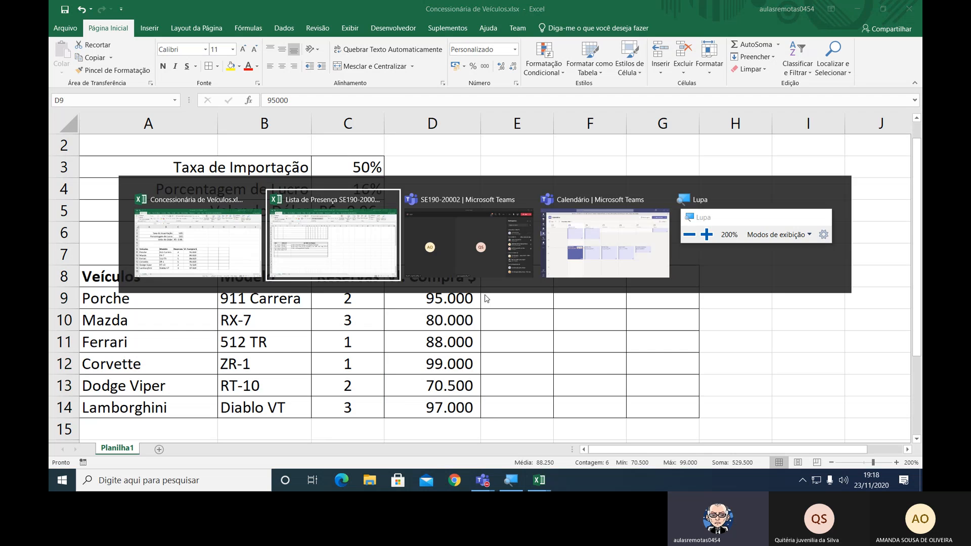
key("alt+Tab")
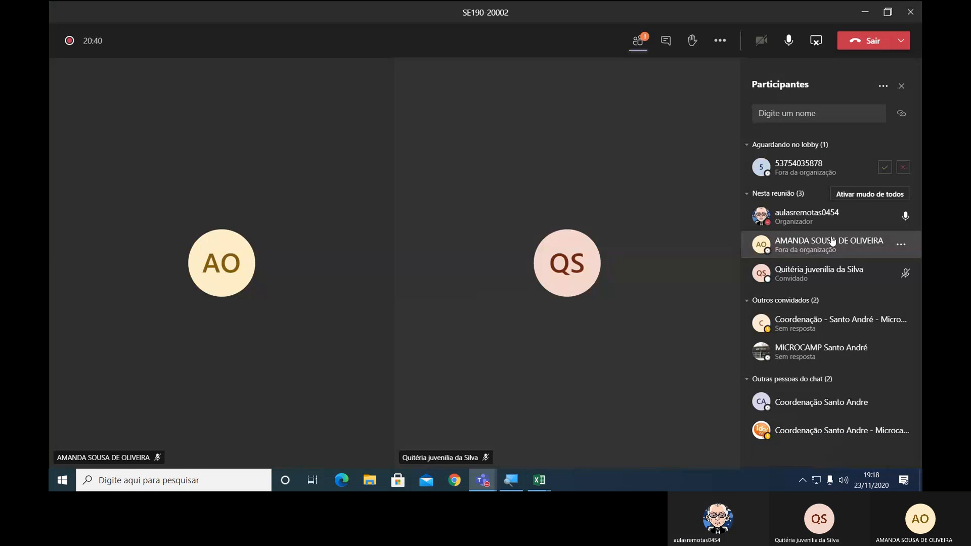
left_click(885, 168)
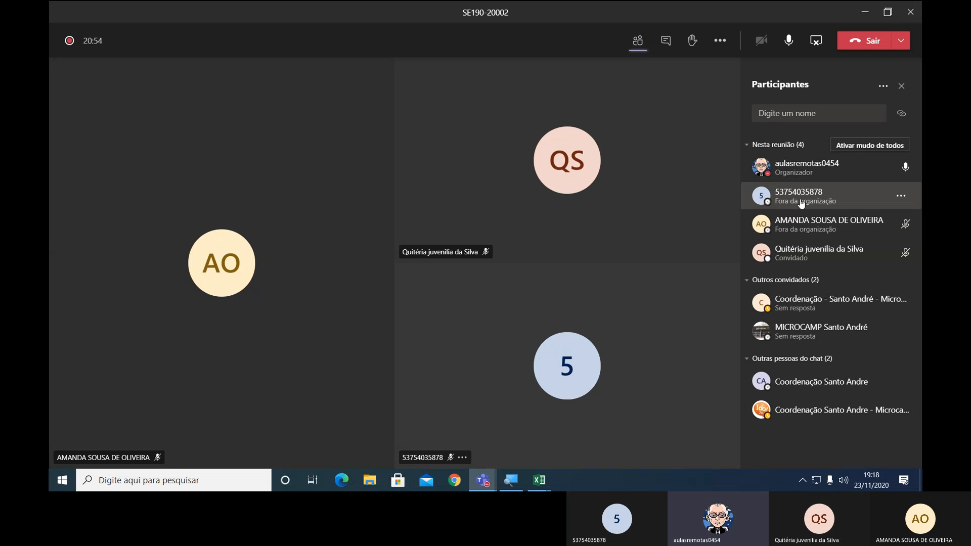
left_click(904, 197)
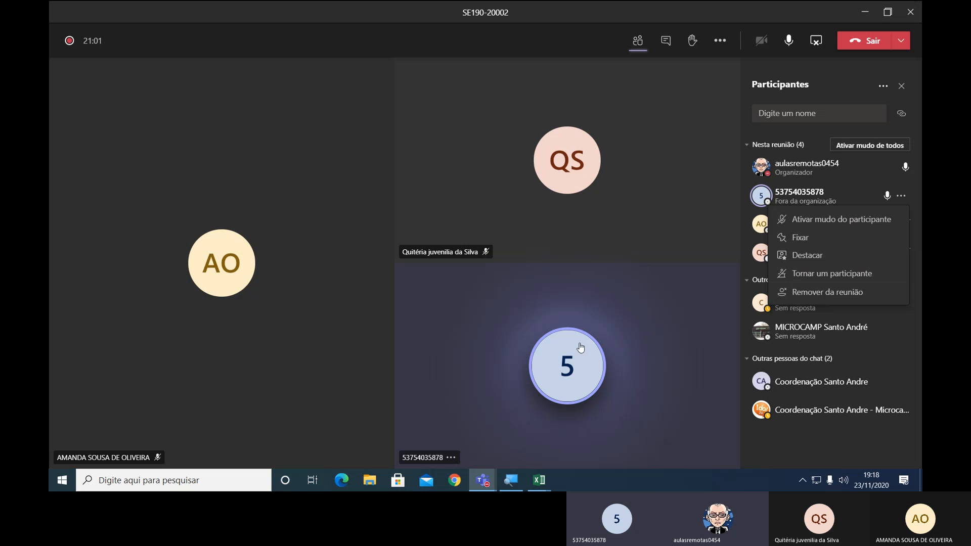
left_click(684, 221)
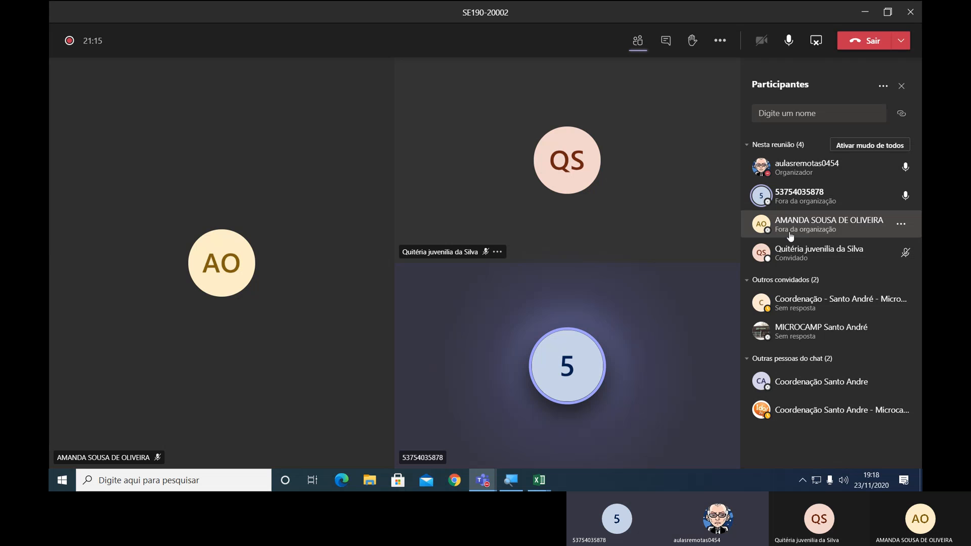
mouse_move(797, 207)
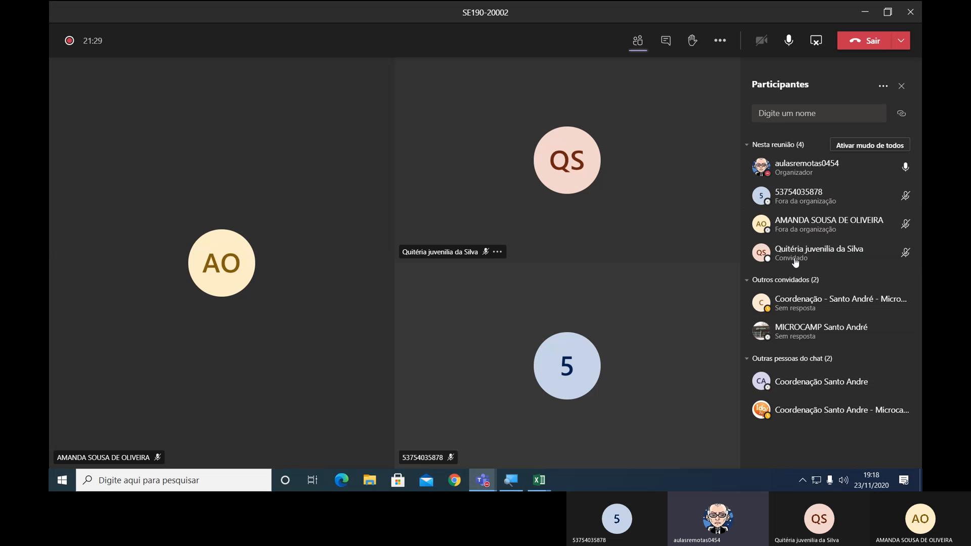
Send the greeting "Boa noite" in the meeting chat.
left_click(665, 44)
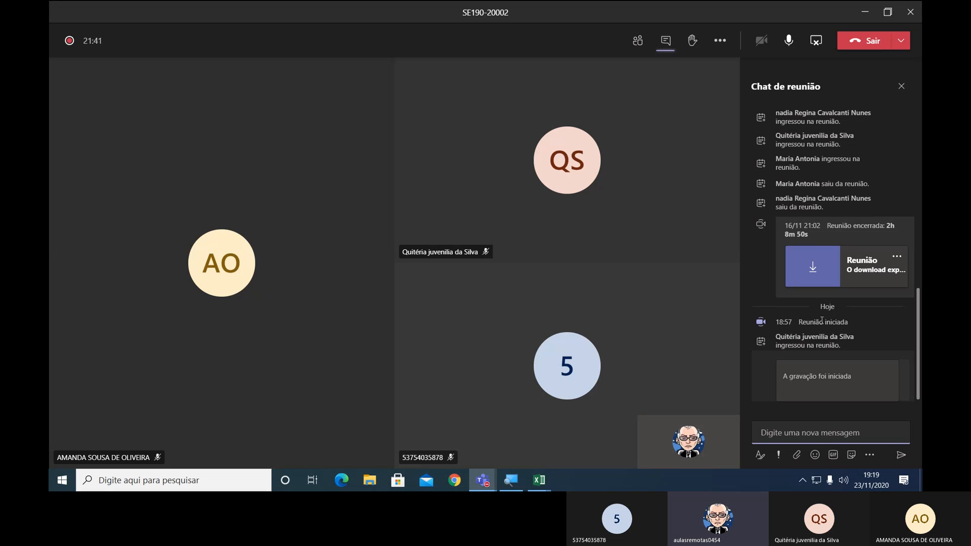
left_click(827, 339)
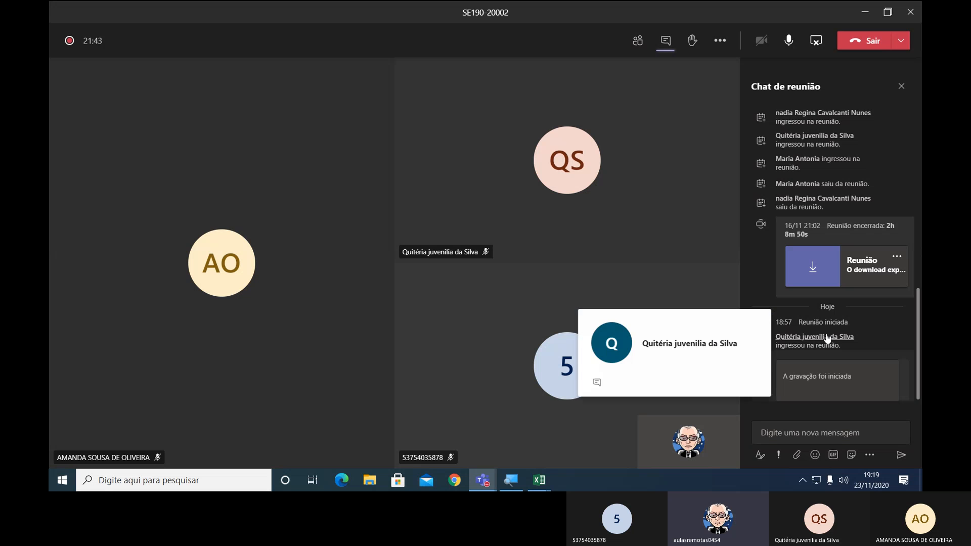
left_click(750, 270)
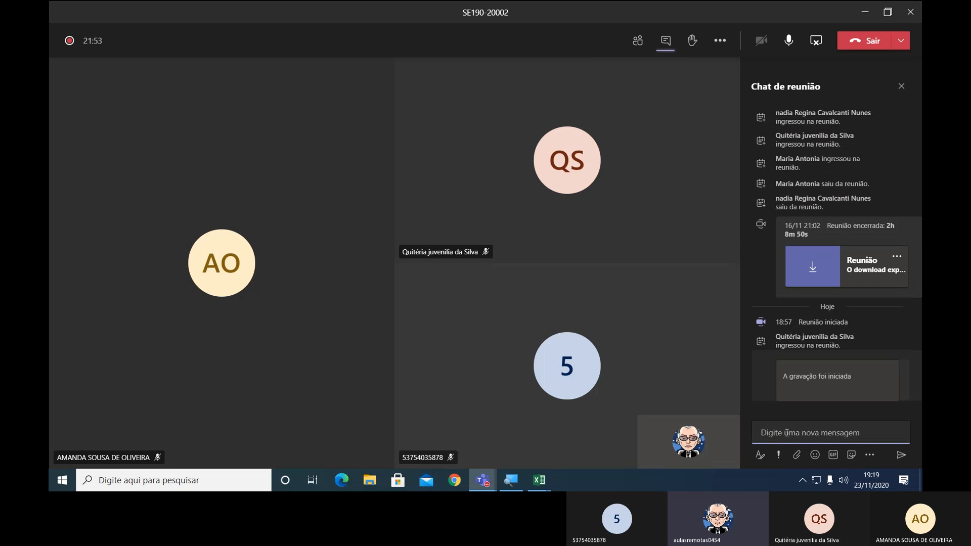
type("bo")
key("BackSpace")
key("BackSpace")
type("Boa noite")
key("Return")
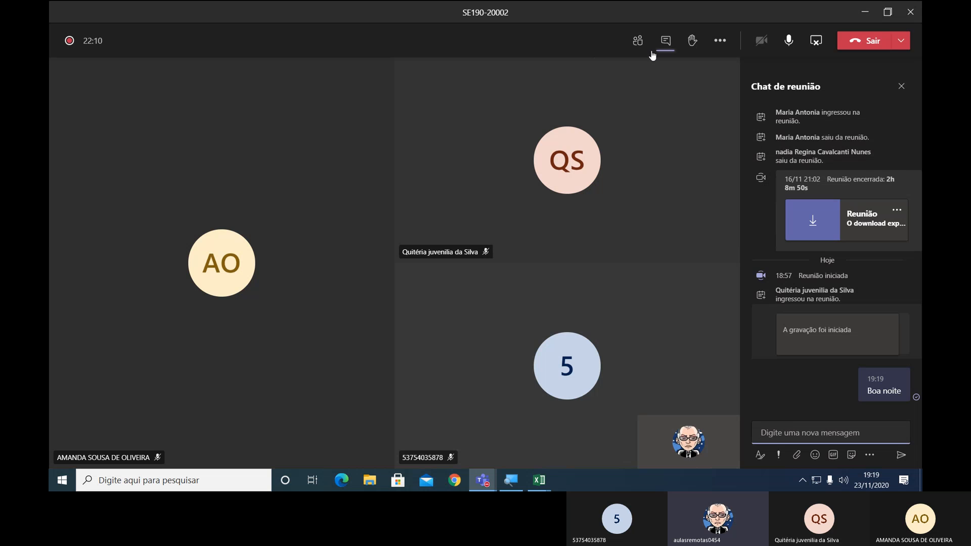
Capture the meeting with its participant list, paste the screenshot into a new Paint image and enlarge it to about 2720 × 1576 px.
left_click(638, 44)
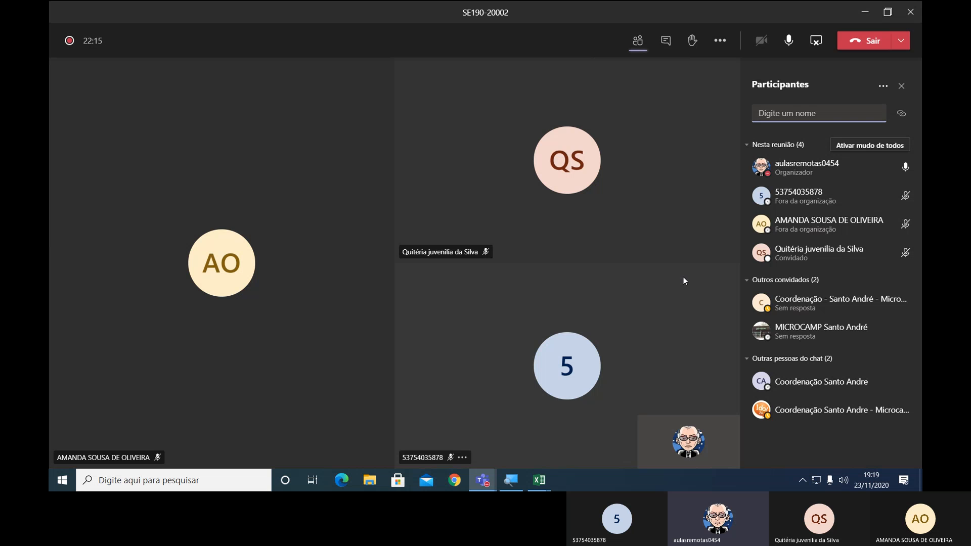
key("super+r")
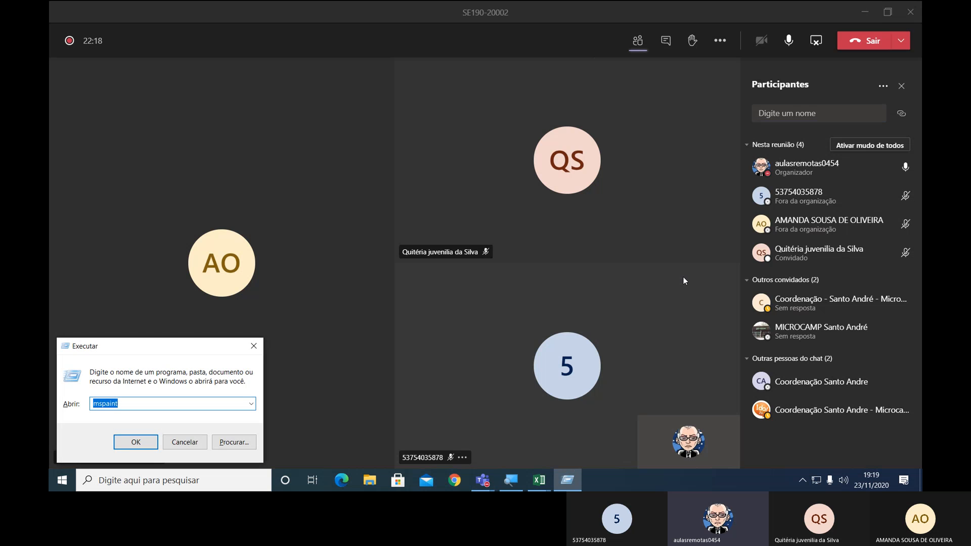
key("Return")
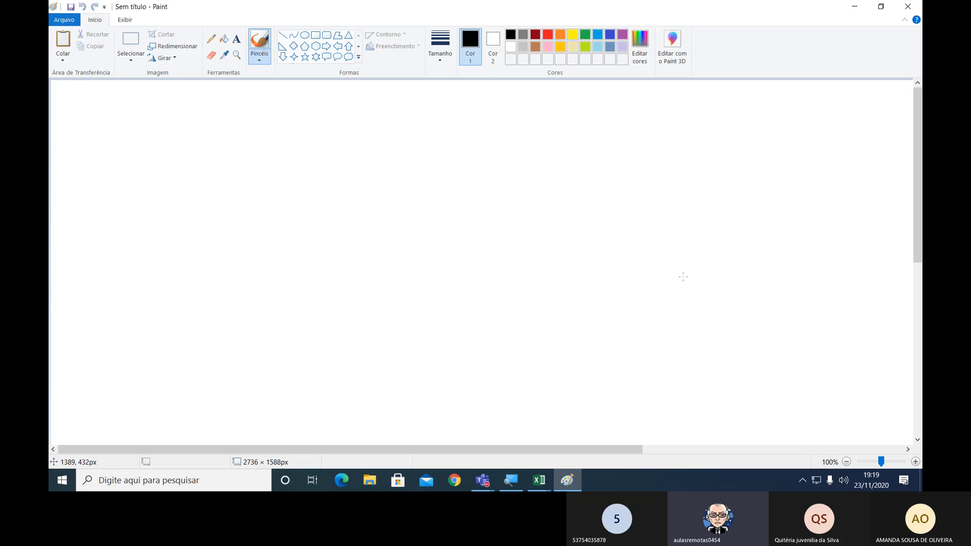
key("ctrl+v")
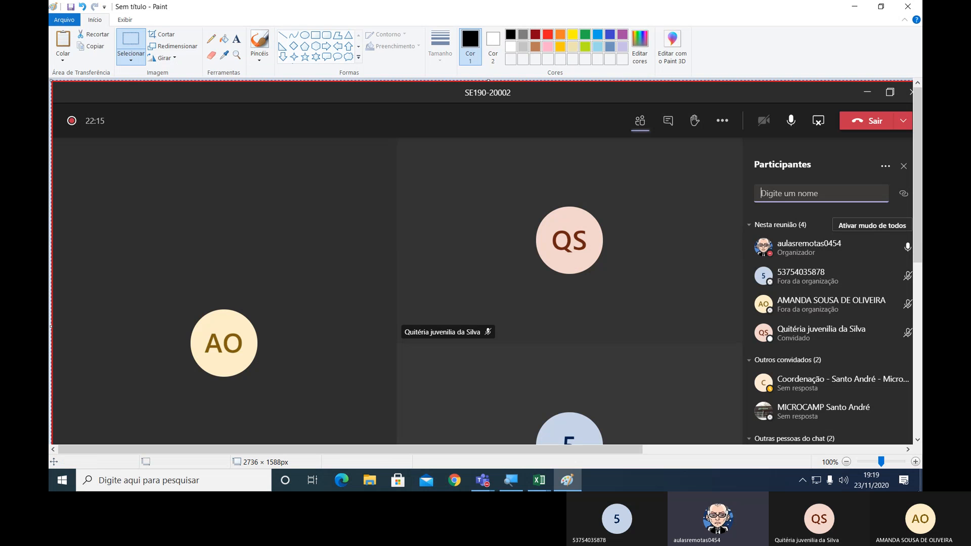
left_click(847, 462)
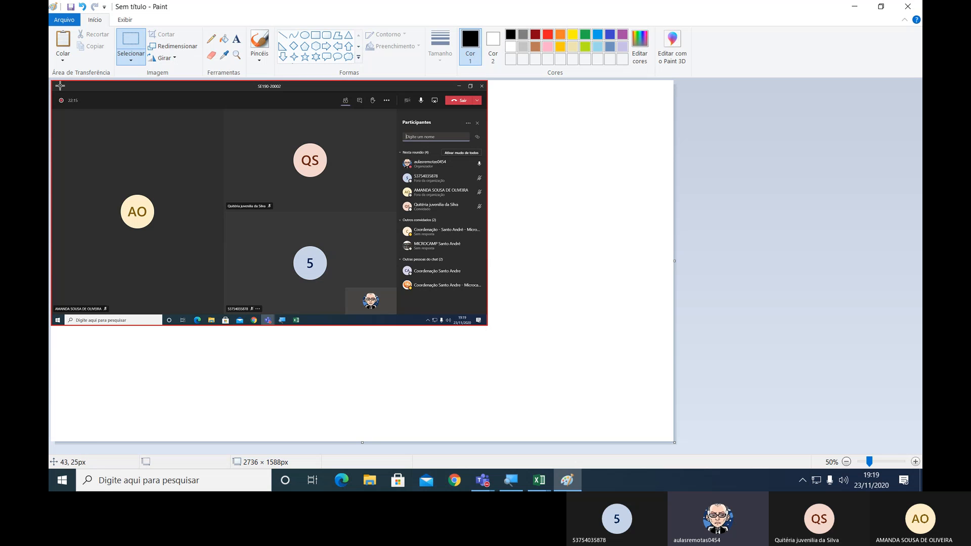
left_click_drag(53, 81, 671, 439)
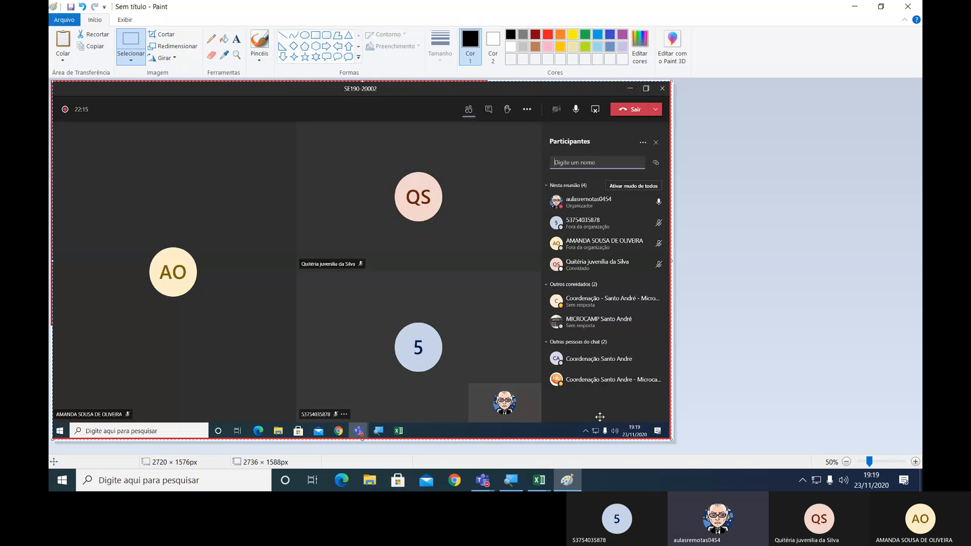
Save the image as "SE190-20002 dia 23-11-2020.png" in the prints-aulas folder.
left_click(64, 19)
left_click(93, 114)
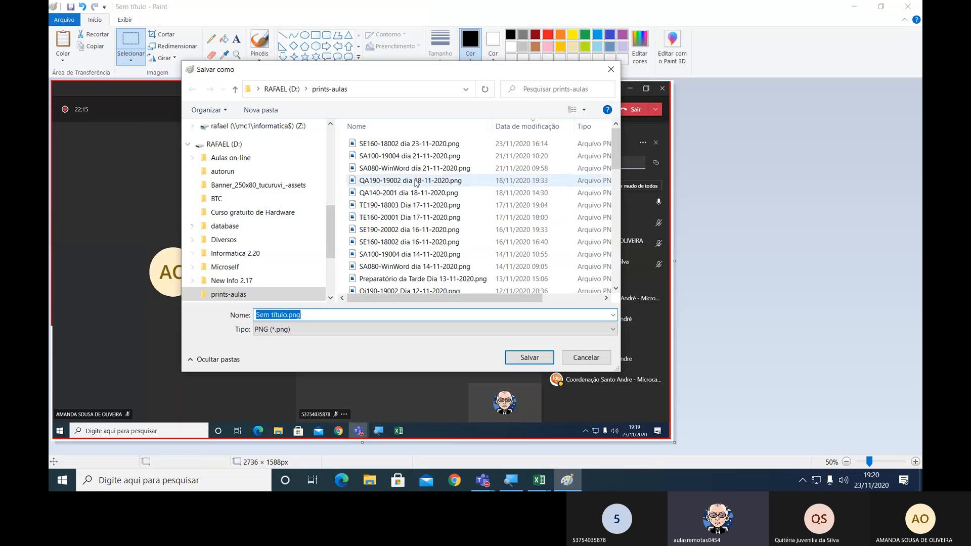
left_click(393, 234)
left_click(313, 315)
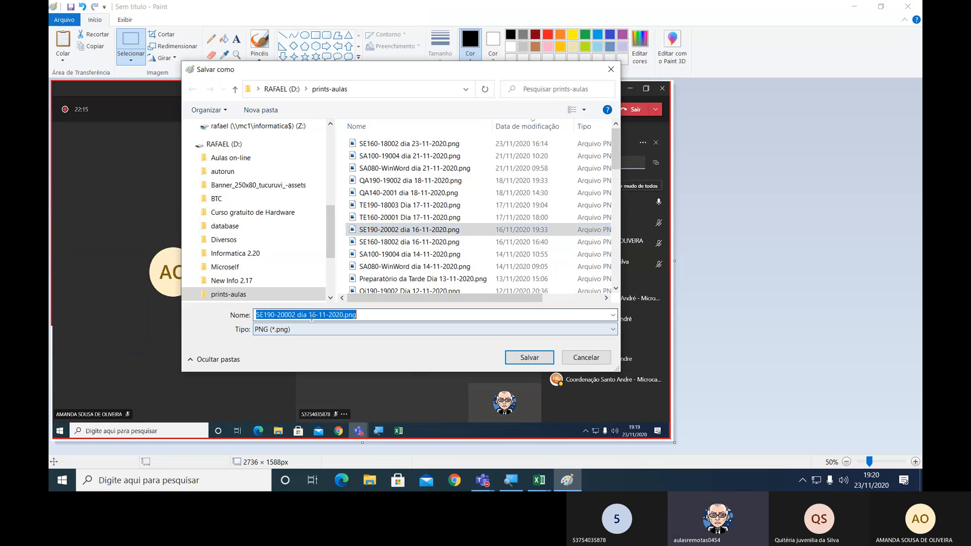
left_click(313, 315)
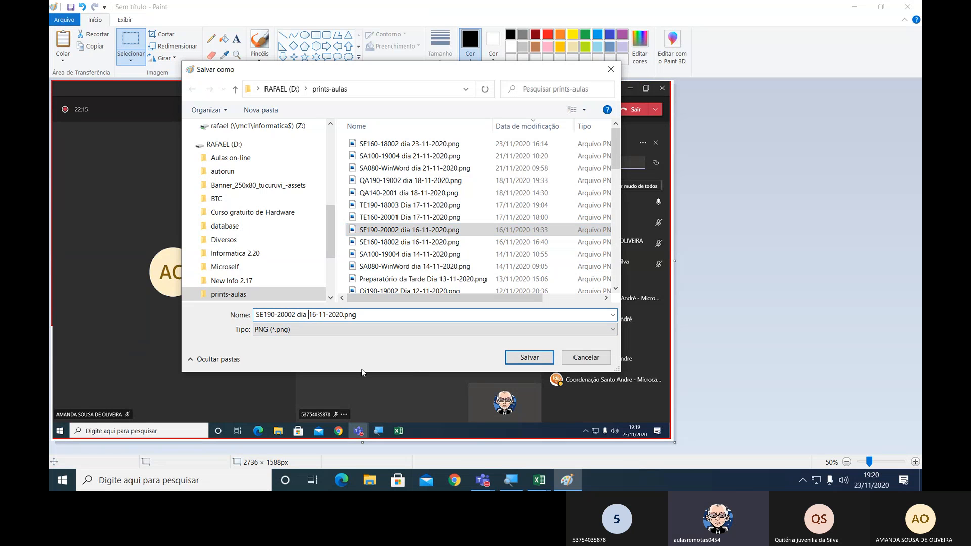
key("shift+Right")
key("shift+Right")
type("23")
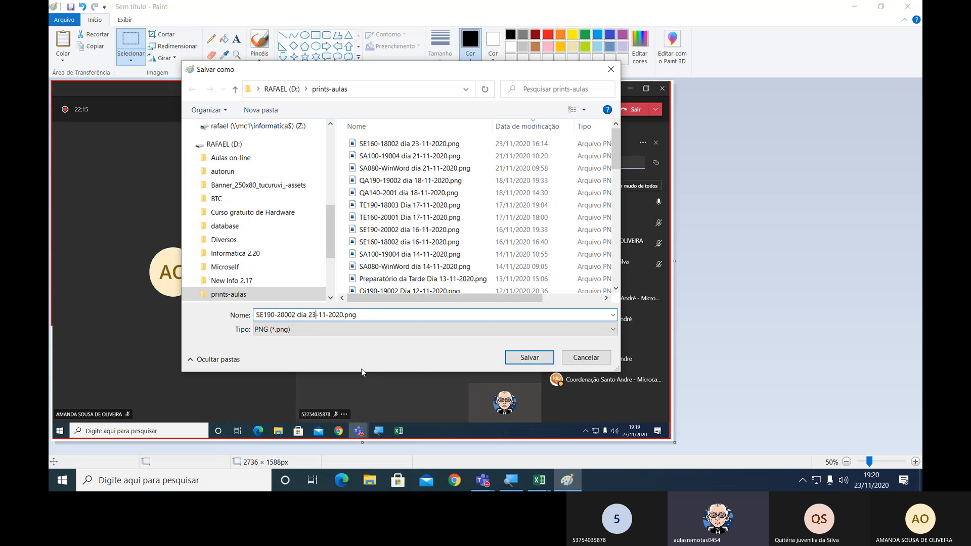
left_click(527, 359)
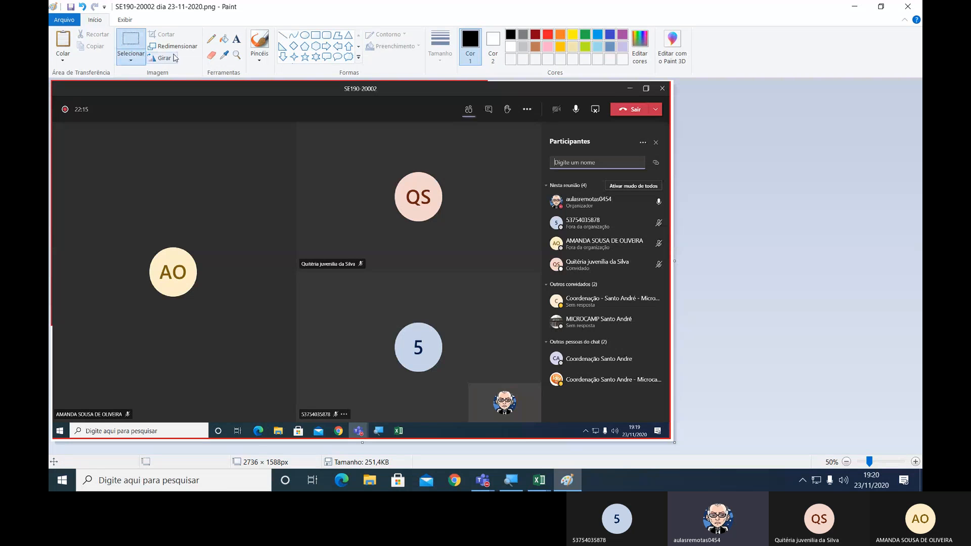
Add a text label with the participant's first name beside the numeric participant entry in the screenshot.
left_click(236, 39)
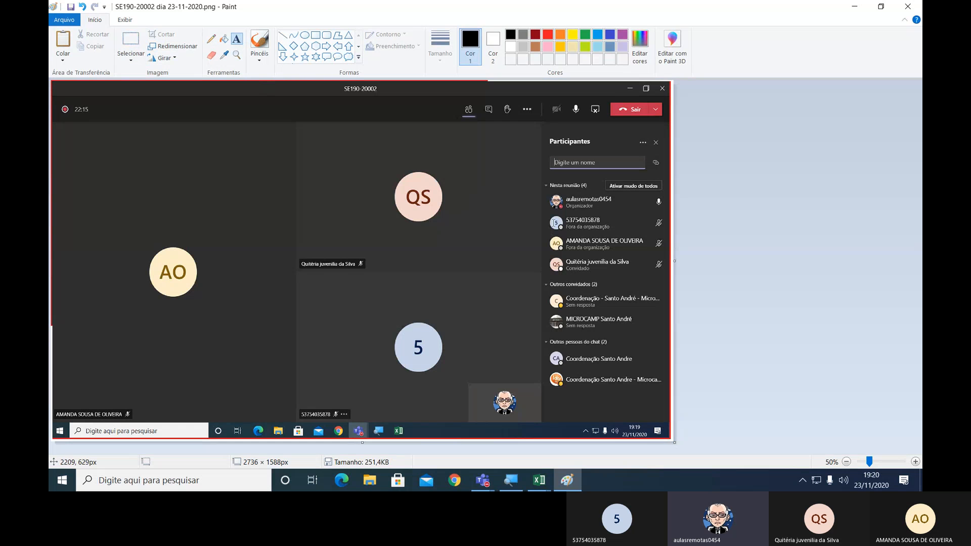
left_click(474, 218)
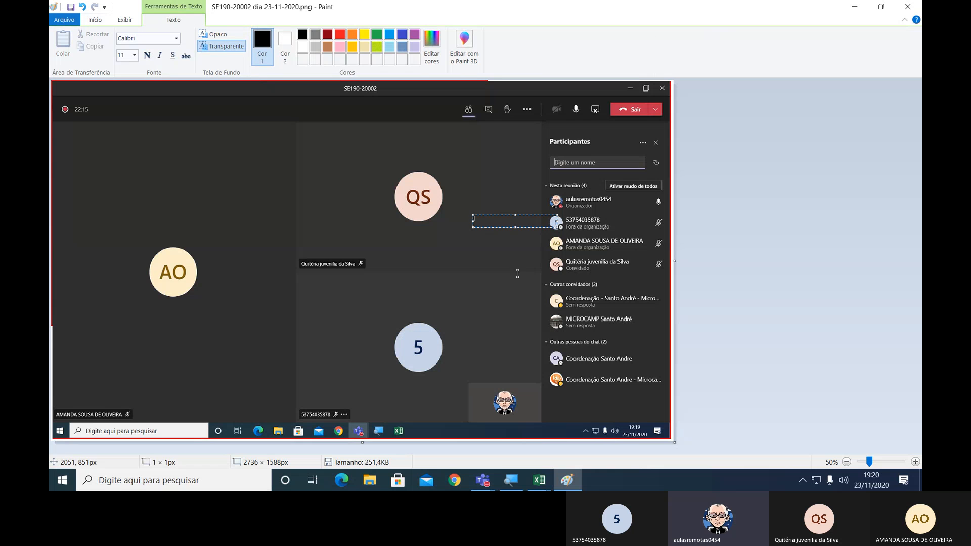
type("João")
Format the name label as size 20, bold and white.
key("shift+Left")
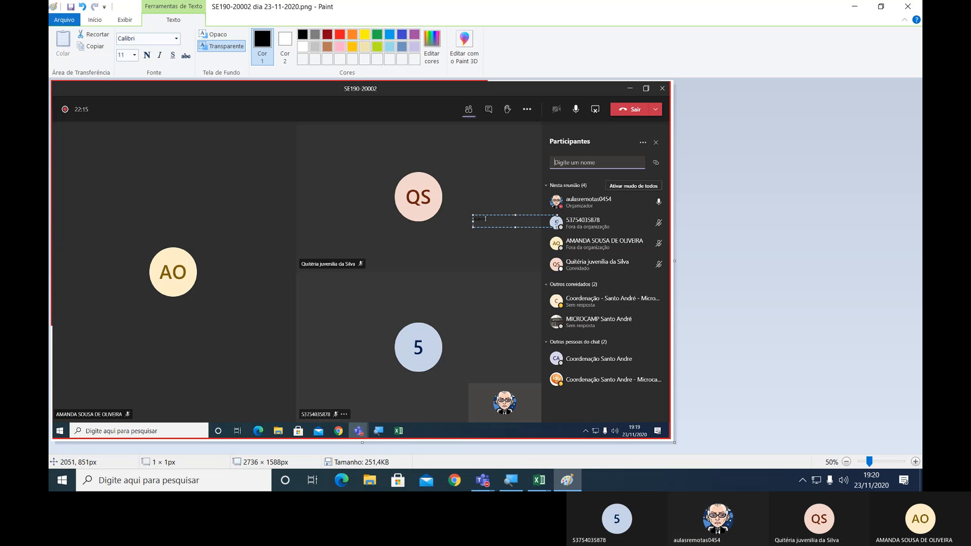
key("shift+Left")
key("shift+Left")
key("shift+Left")
key("shift+Left")
key("shift+Left")
key("shift+Left")
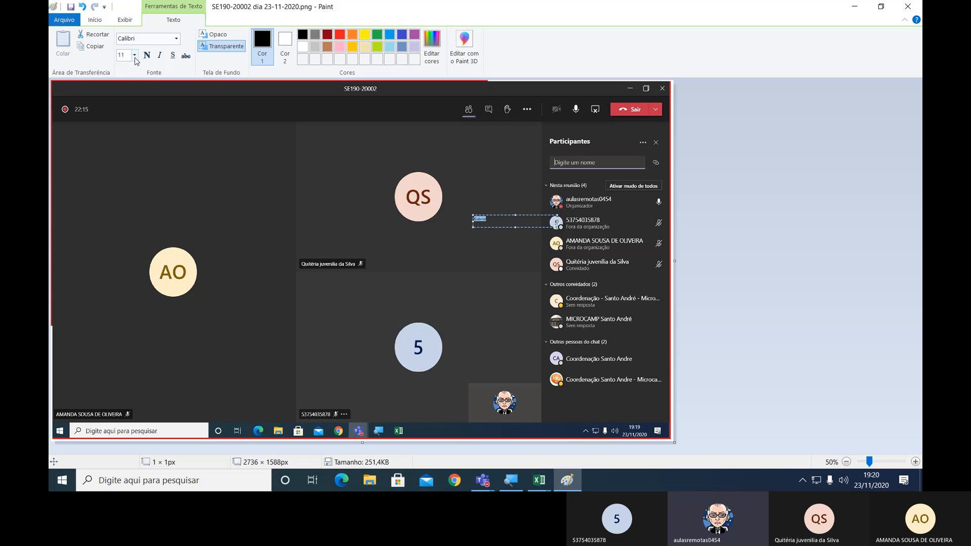
left_click(134, 55)
left_click(128, 144)
left_click(148, 57)
left_click(284, 50)
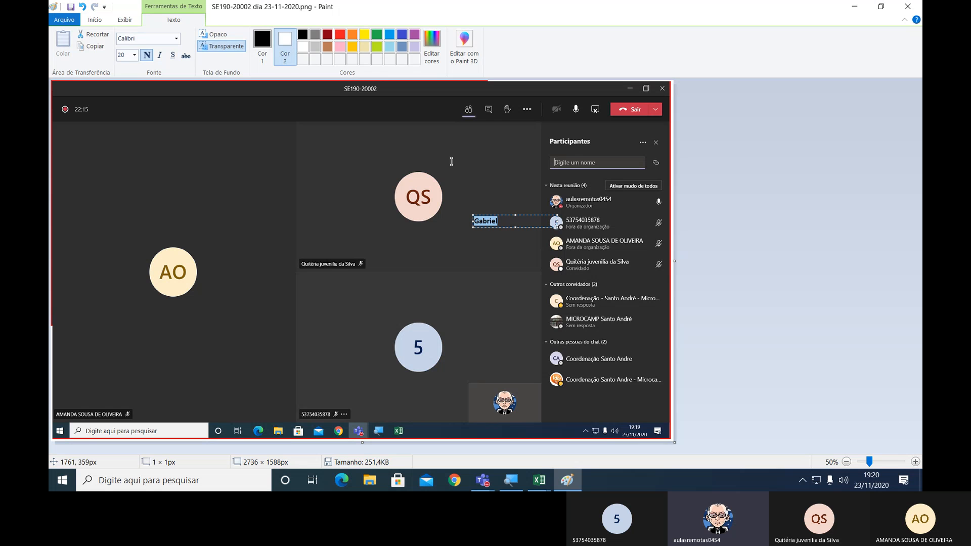
left_click(493, 221)
left_click_drag(514, 223, 474, 221)
left_click(263, 44)
left_click(302, 46)
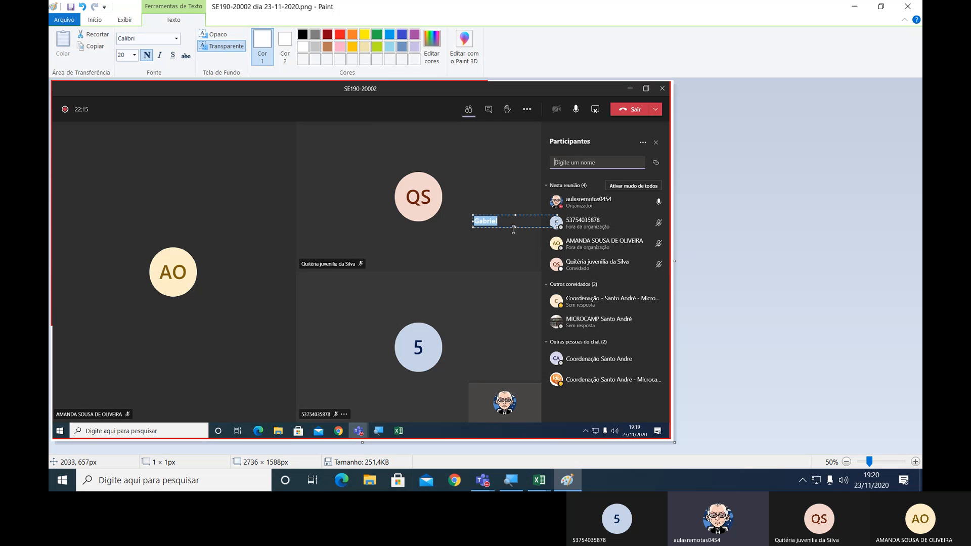
Narrow the label's text box to end before the participant list, save the image and close Paint.
left_click(513, 222)
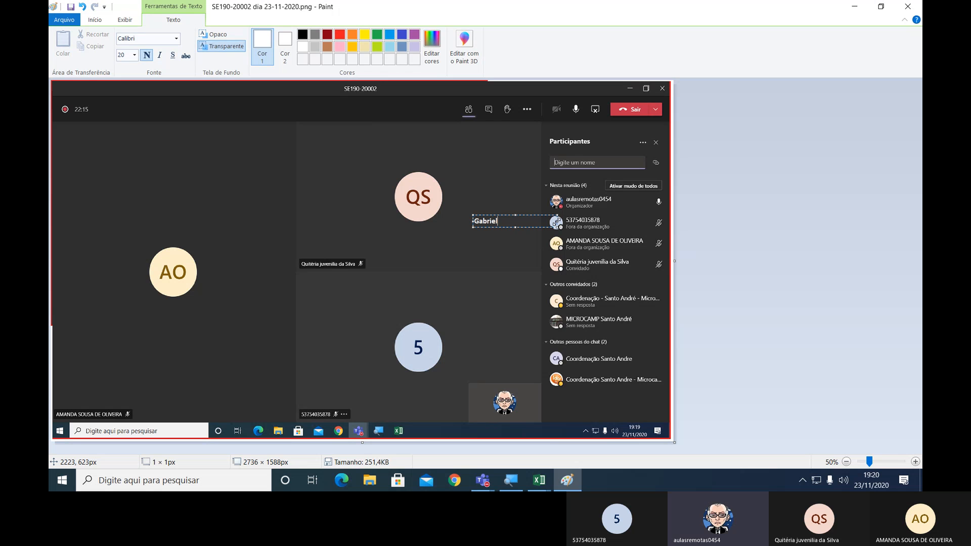
left_click_drag(558, 222, 542, 215)
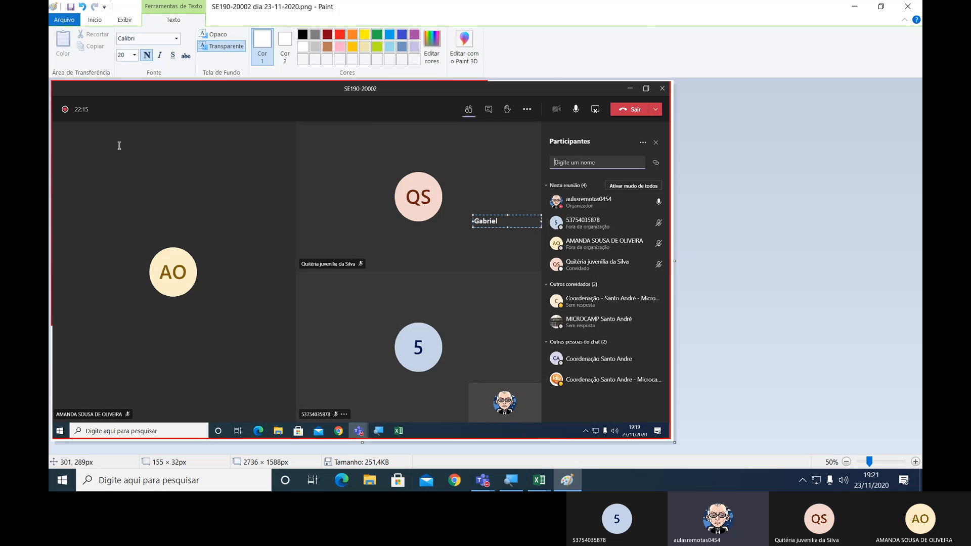
left_click(70, 7)
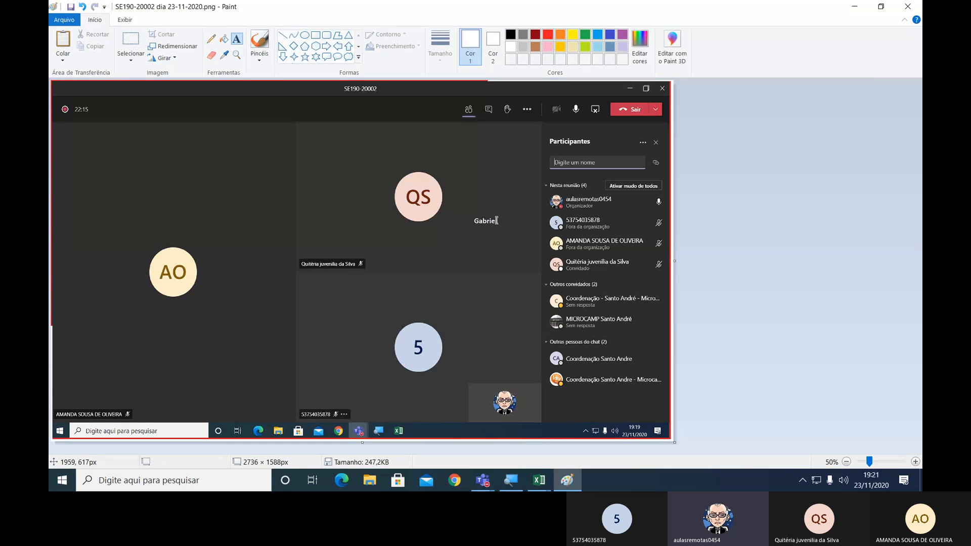
left_click(908, 6)
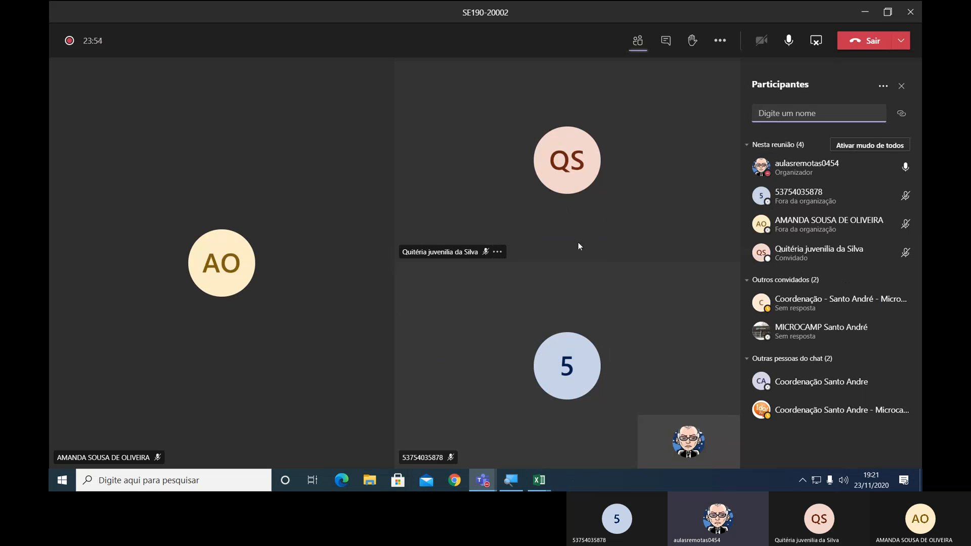
Switch to the Concessionária de Veículos workbook in Excel and apply the English (United States) dollar accounting format to D9:D14.
key("alt+Tab")
key("alt+Tab")
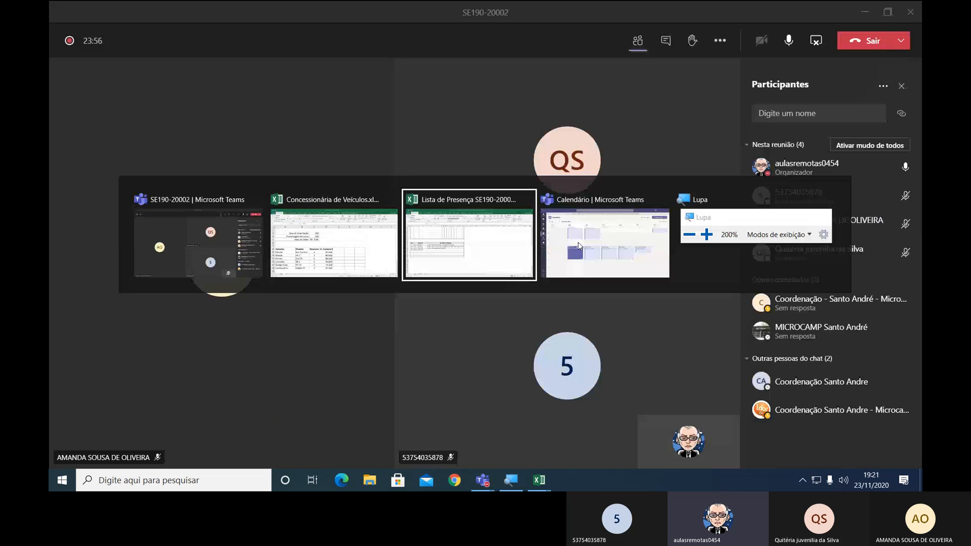
key("alt+Tab")
key("alt+Tab")
key("alt+Tab")
key("alt+Tab")
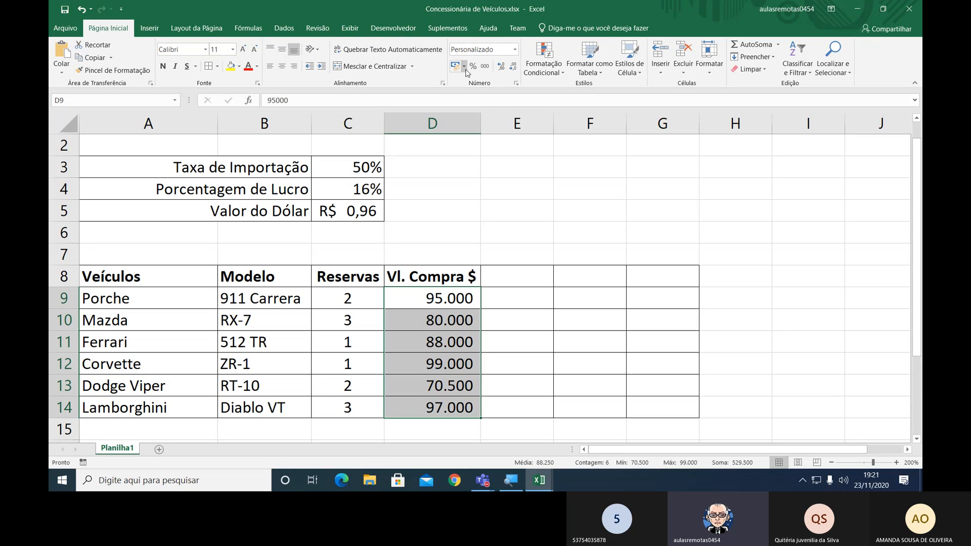
key("ctrl+q")
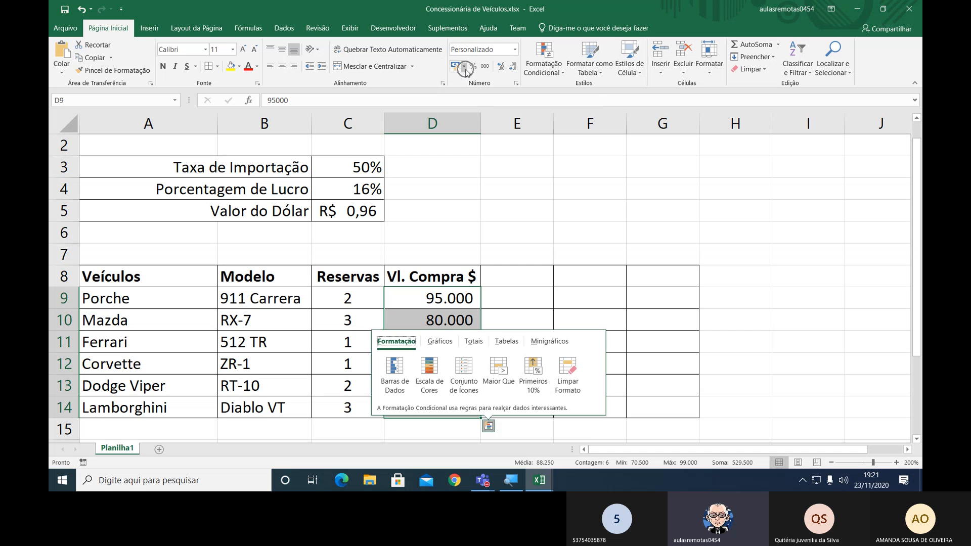
left_click(464, 67)
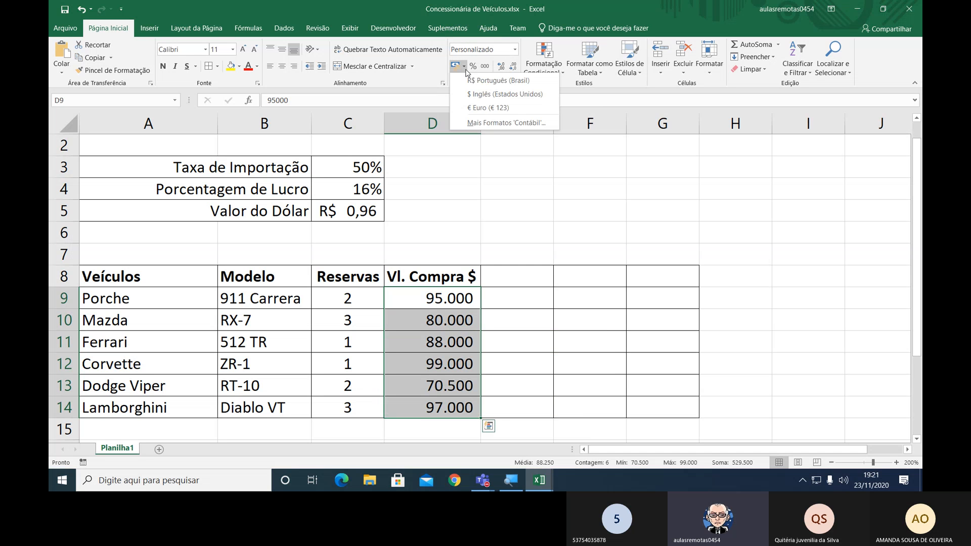
left_click(477, 95)
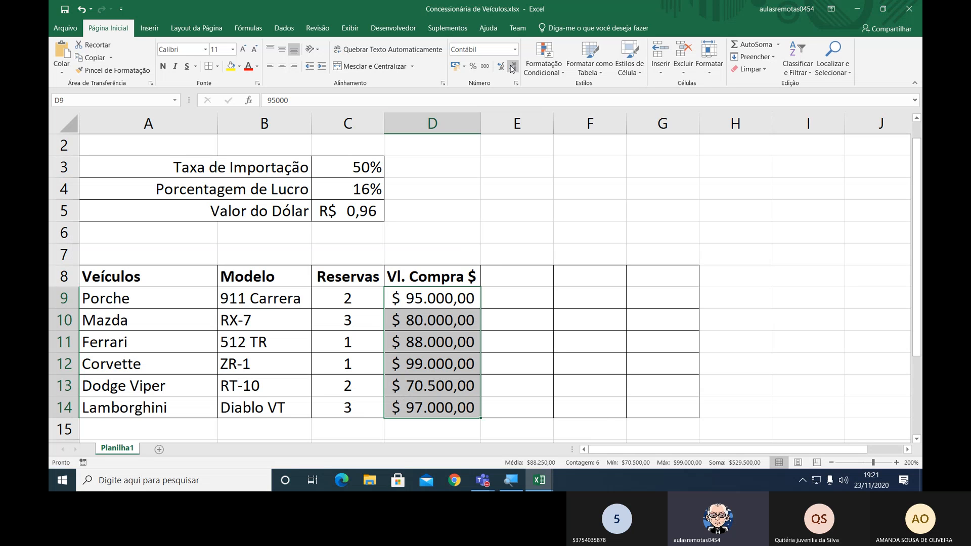
Remove both decimal places from the purchase values in D9:D14.
key("ctrl+q")
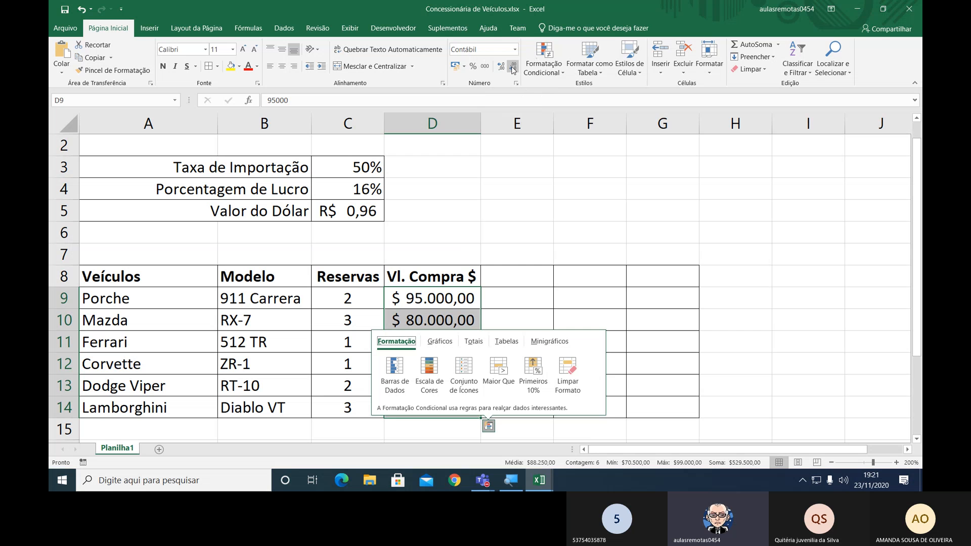
left_click(513, 69)
left_click(512, 69)
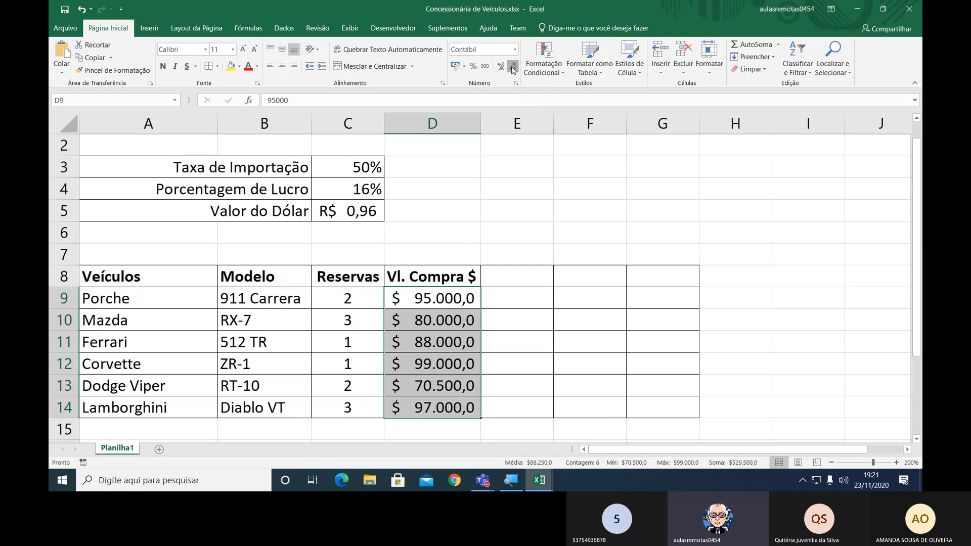
left_click(512, 69)
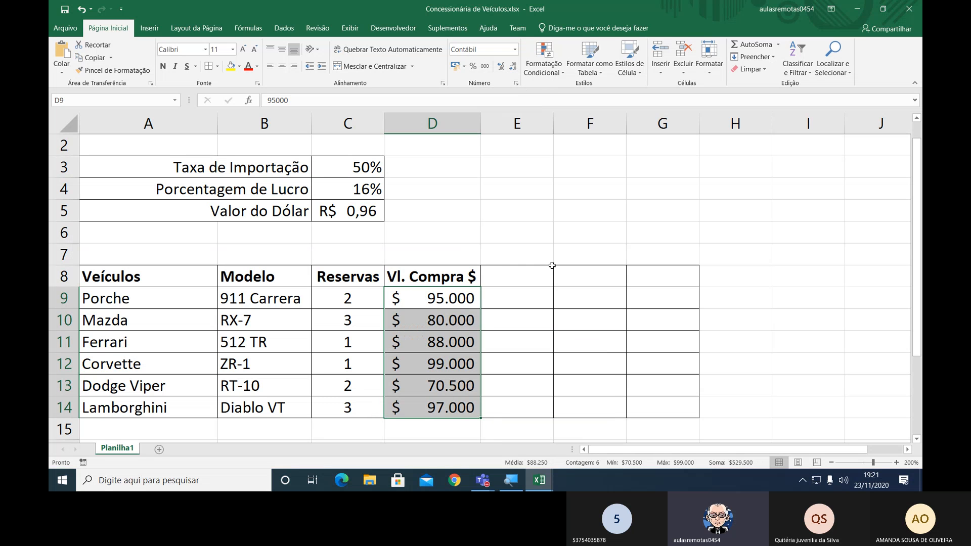
Widen columns E to G together, and widen columns D to G to one equal, slightly larger width.
left_click(530, 271)
left_click(525, 129)
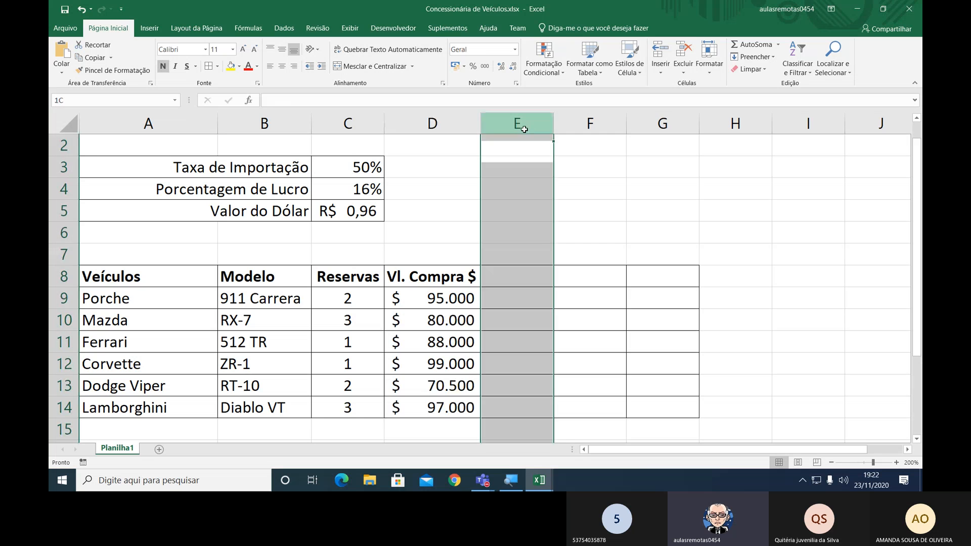
left_click_drag(524, 130, 661, 123)
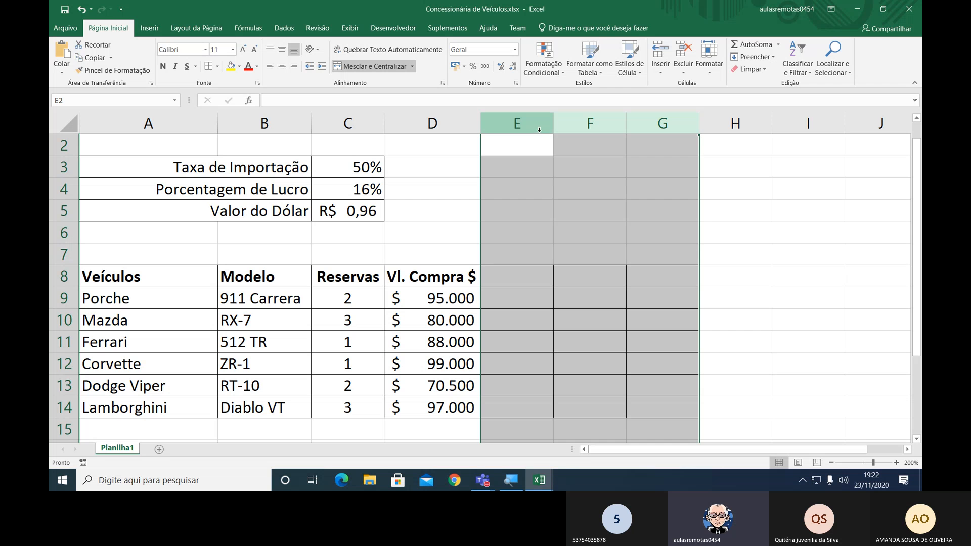
left_click_drag(517, 124, 653, 135)
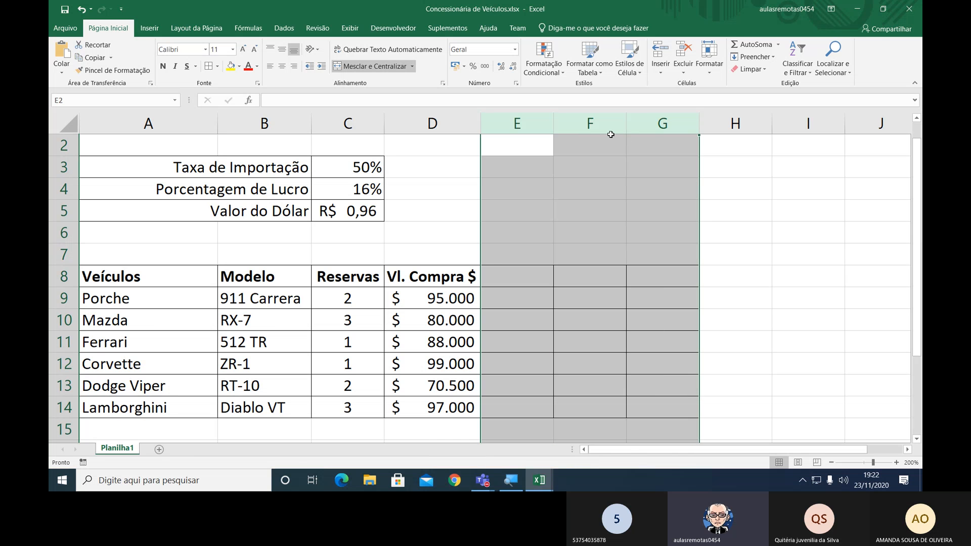
left_click_drag(500, 118, 667, 119)
left_click_drag(700, 121, 769, 120)
left_click(580, 118)
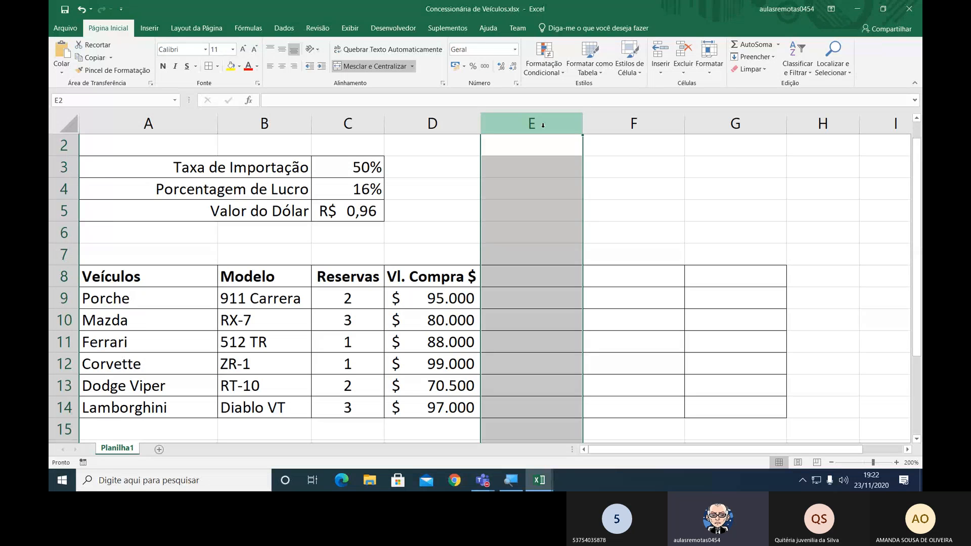
left_click_drag(440, 123, 747, 114)
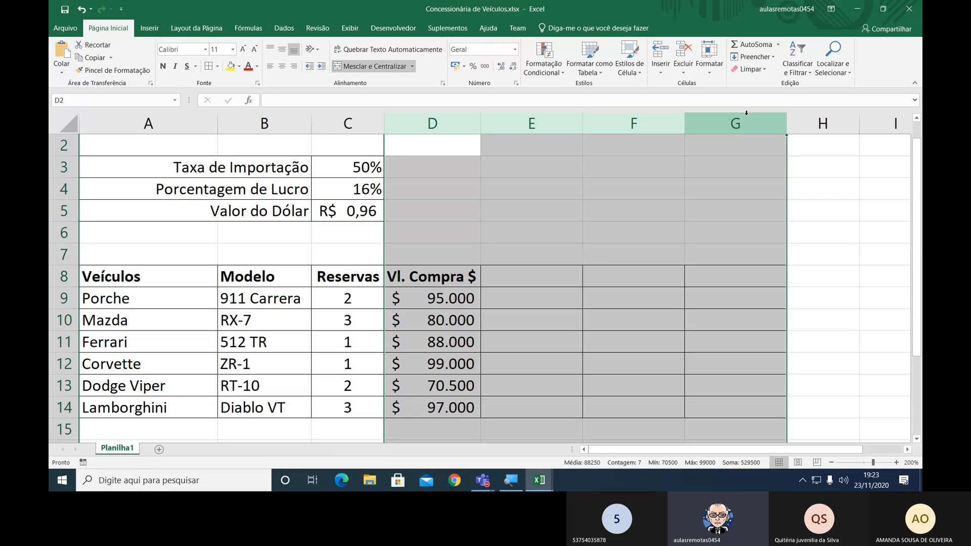
left_click_drag(787, 125, 791, 123)
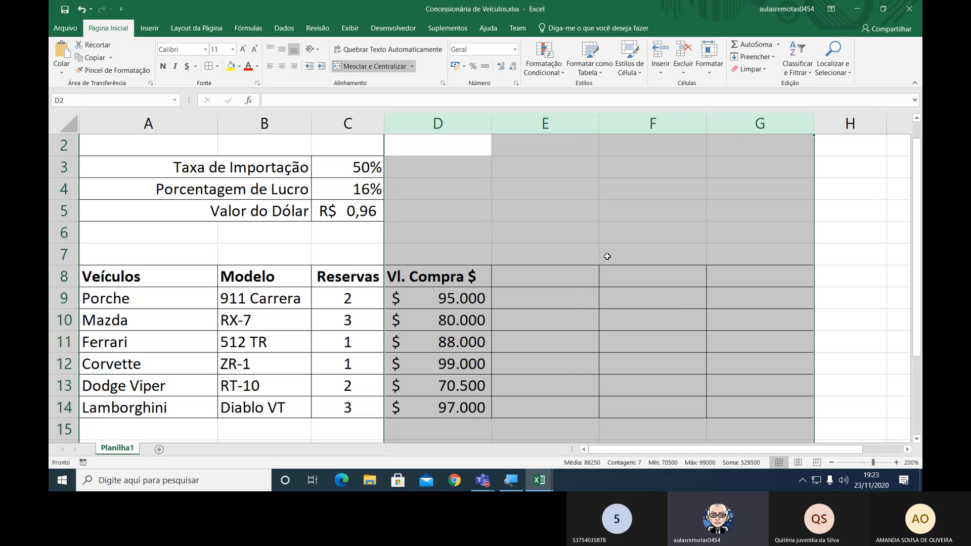
Enter the heading "Vl. Venda $" in cell E8 and center it.
left_click(537, 281)
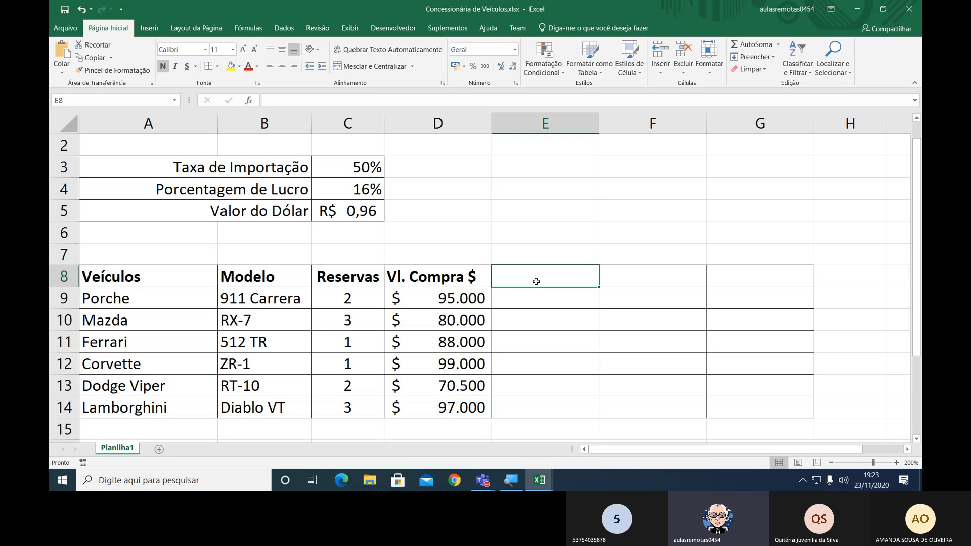
type("Vl")
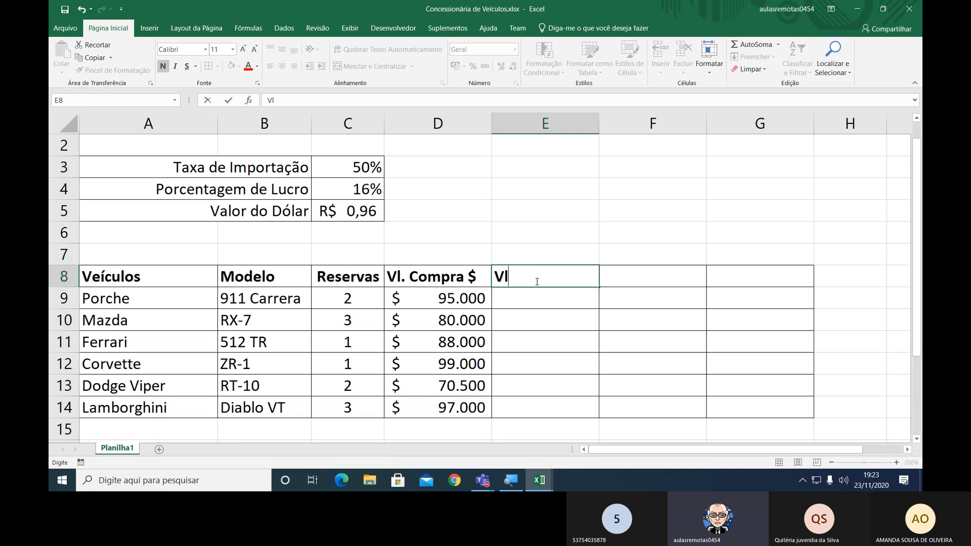
type(". Venda $")
key("Return")
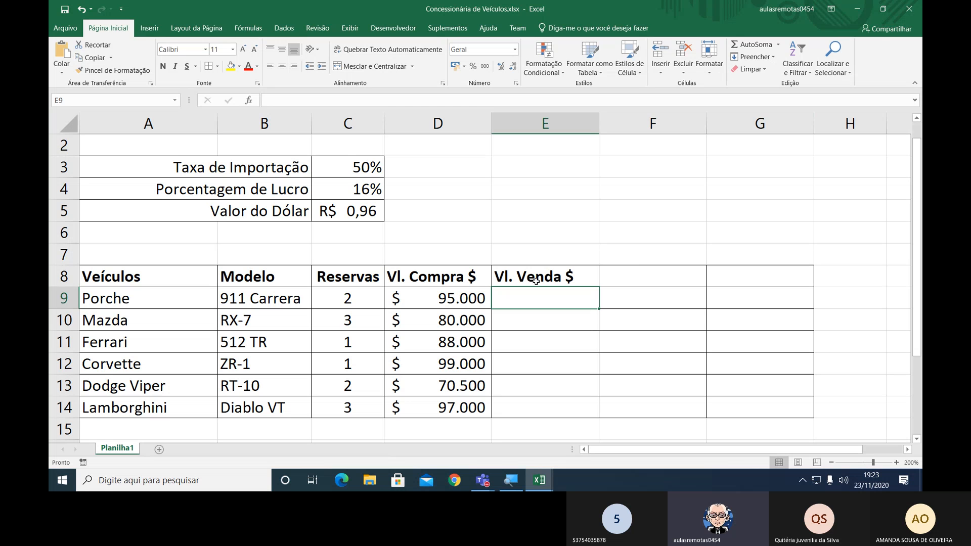
left_click(536, 281)
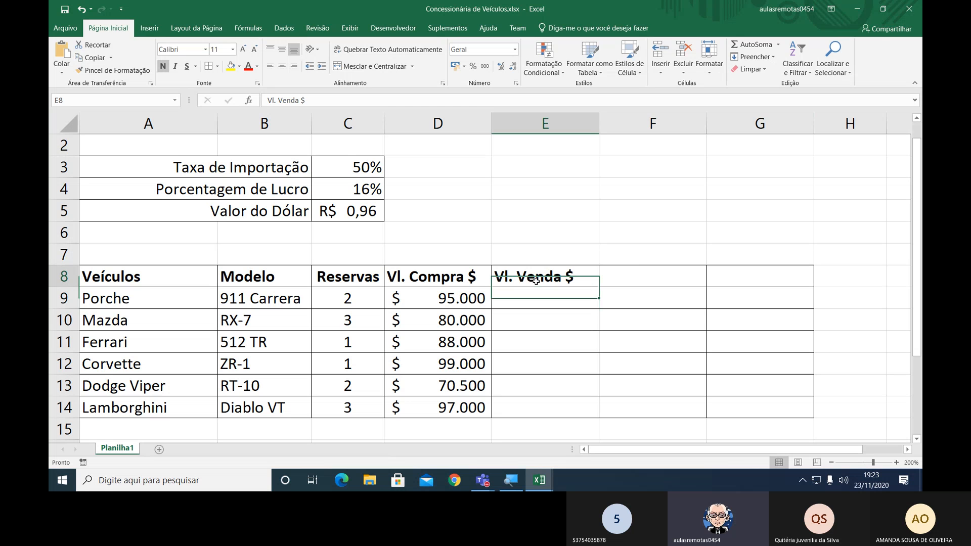
left_click(283, 69)
Enter the heading "Vl. Compra R$" in cell F8 and center it.
left_click(636, 269)
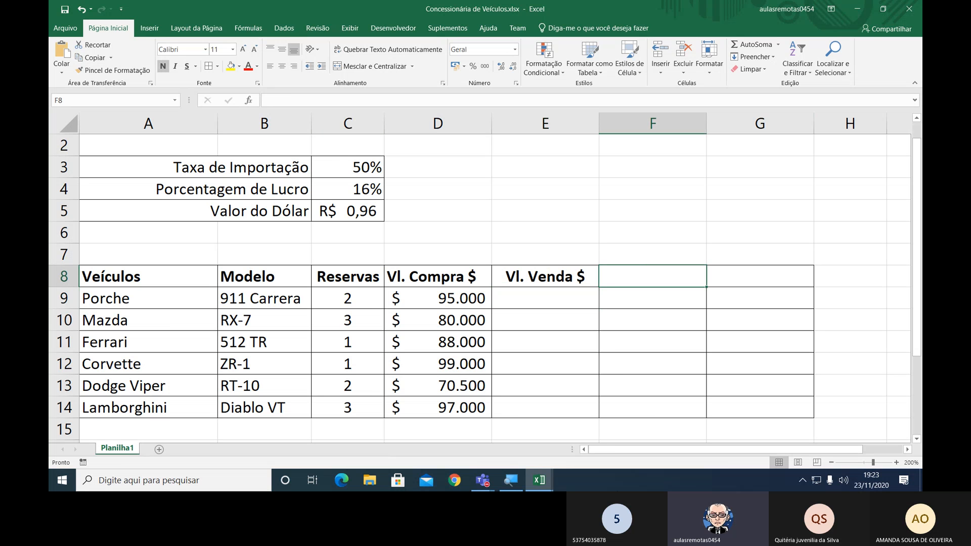
type("Vl.")
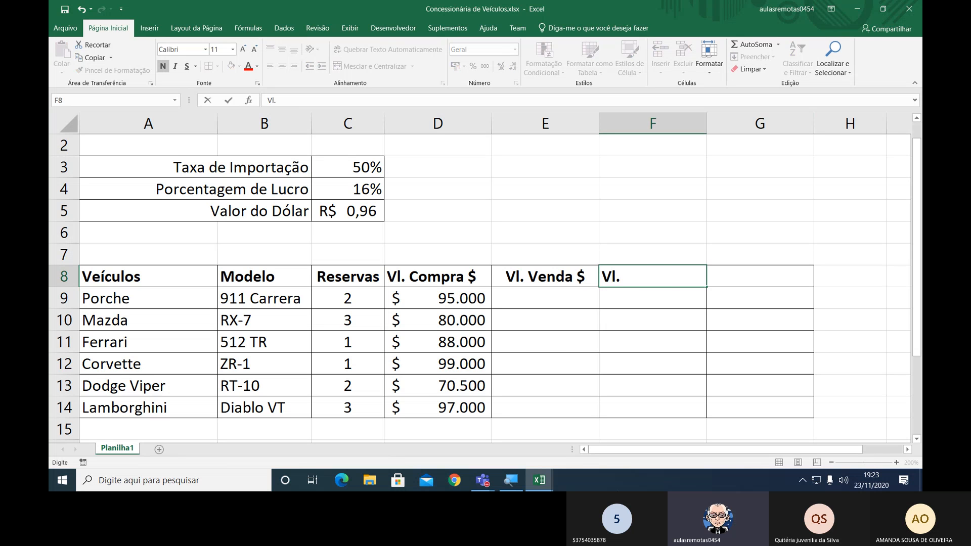
type(" Compra")
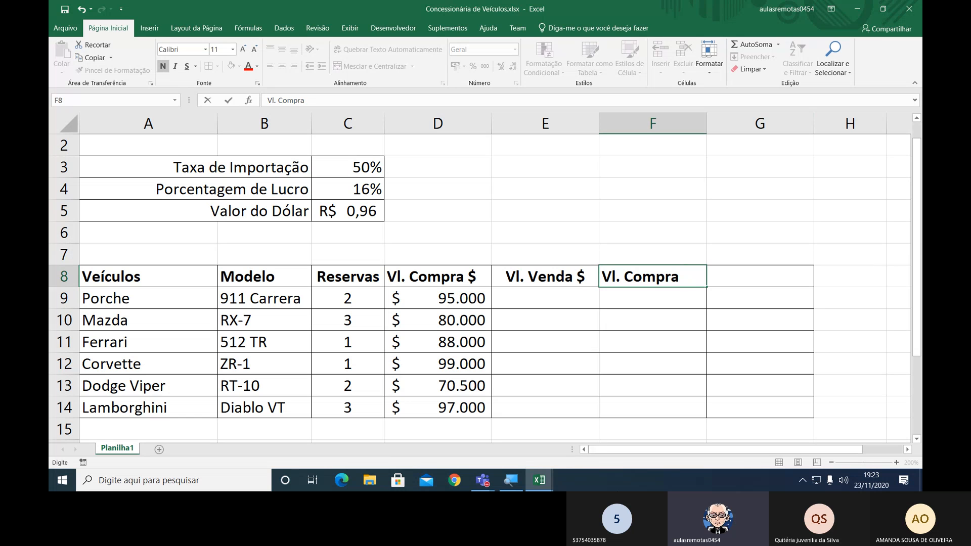
type(" R$")
key("Tab")
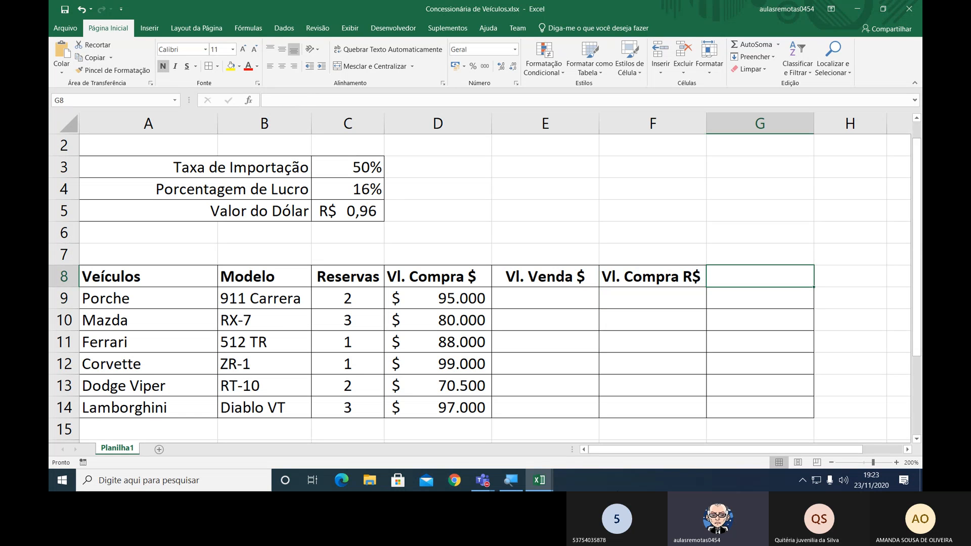
key("Left")
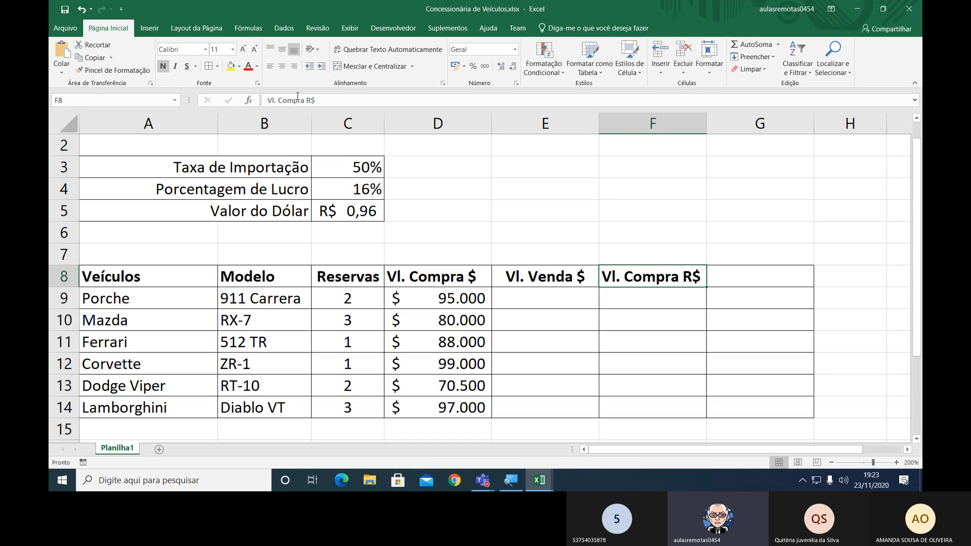
left_click(282, 69)
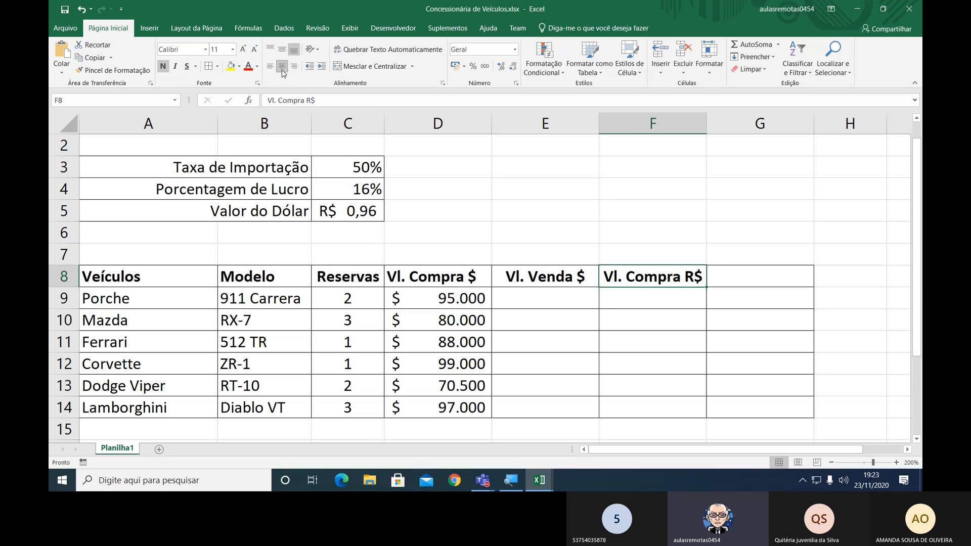
Enter the heading "Vl. Venda R$" in cell G8 and center it.
left_click(729, 278)
type("VL.")
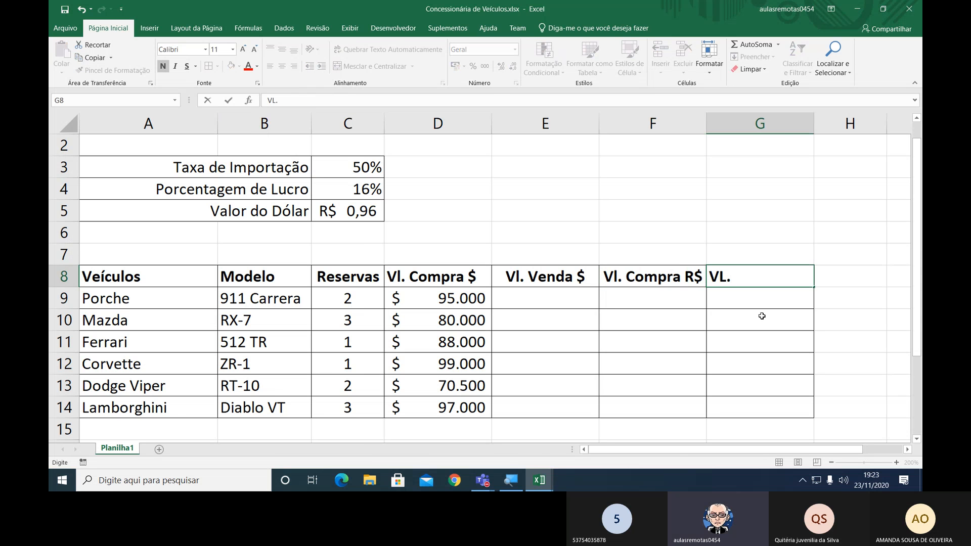
key("BackSpace")
key("BackSpace")
type("l. Venda")
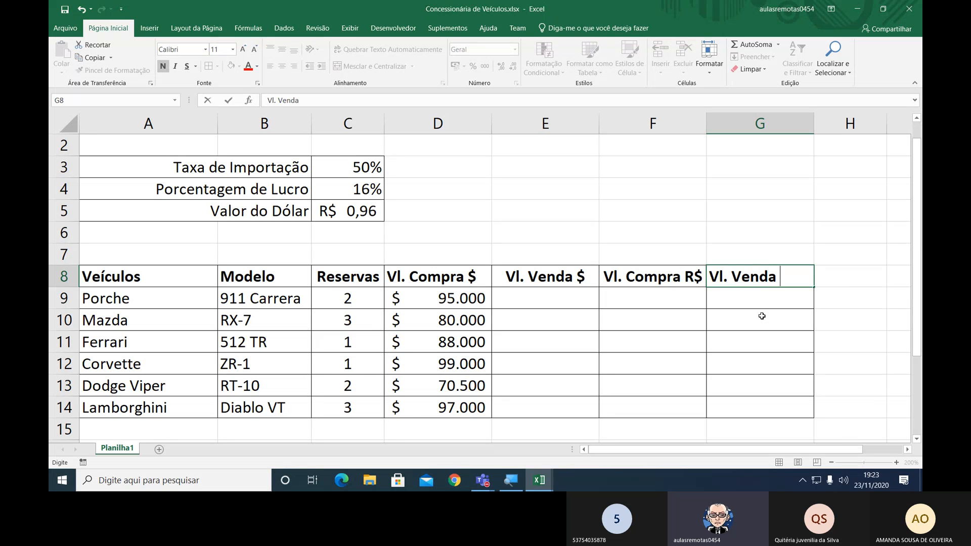
type(" R$")
key("Return")
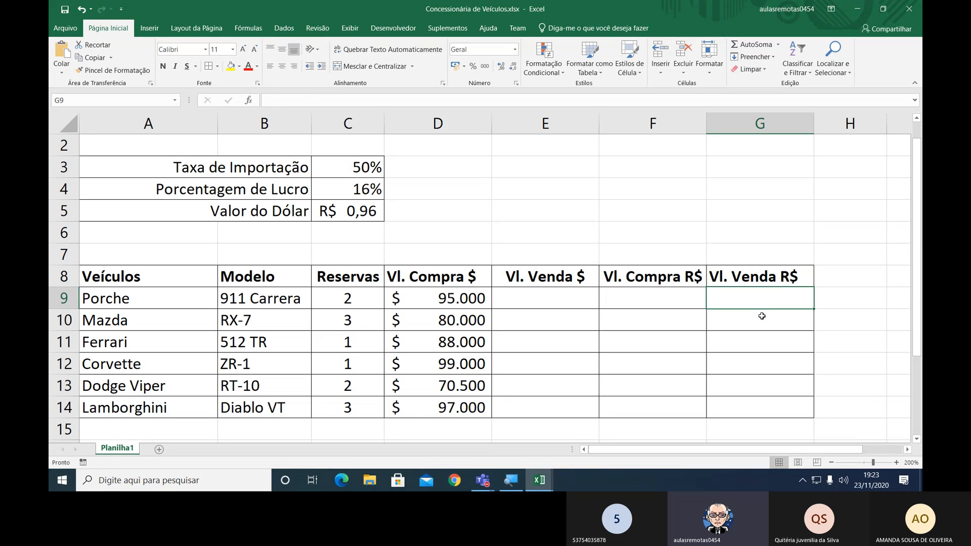
key("Up")
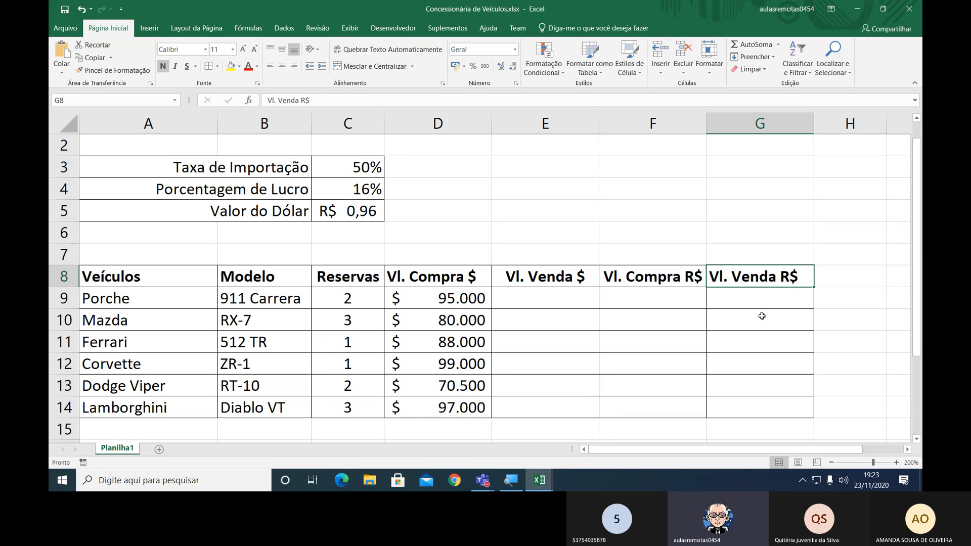
left_click(282, 68)
Enter "Valores em Dólar" above the two dollar columns and merge and center it across D7:E7.
left_click_drag(559, 296, 789, 410)
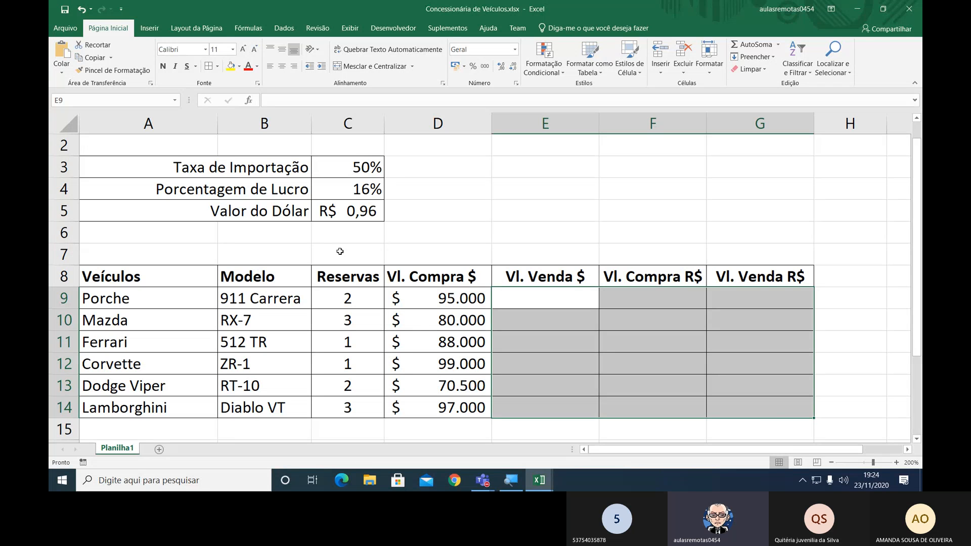
left_click_drag(419, 260, 515, 263)
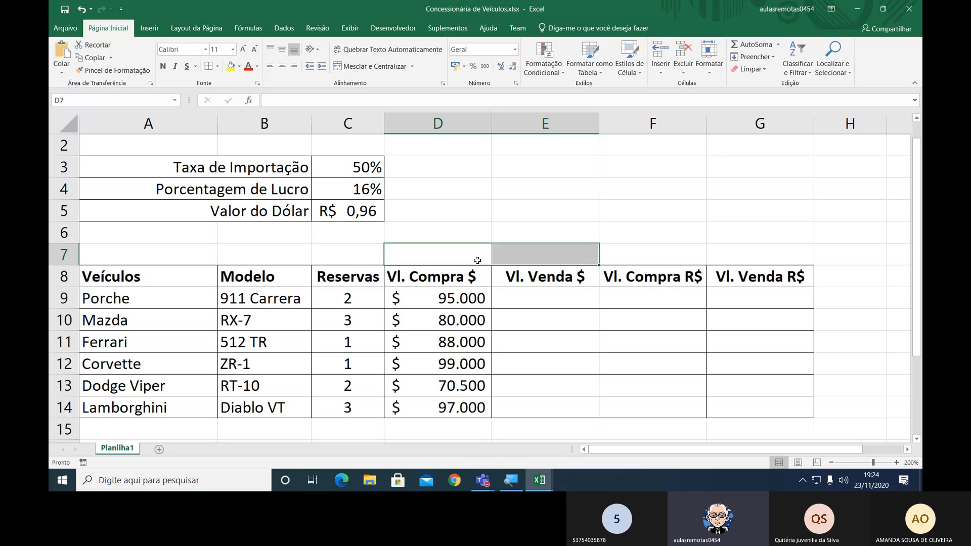
type("Valores")
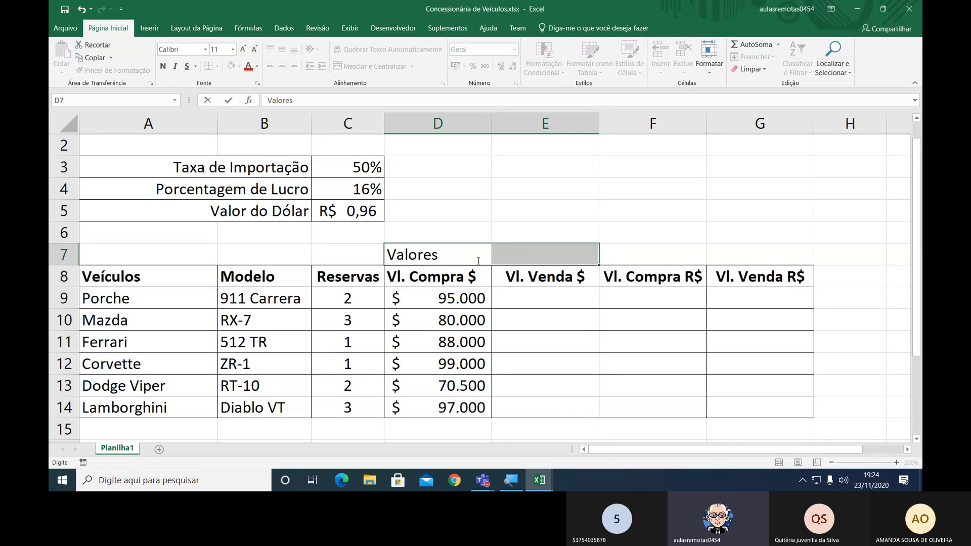
type(" em Dólar")
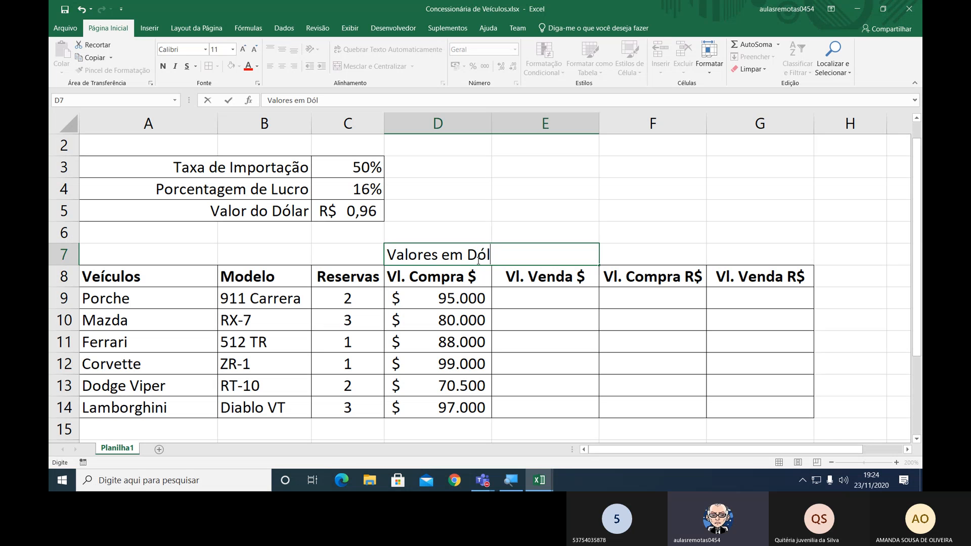
key("Return")
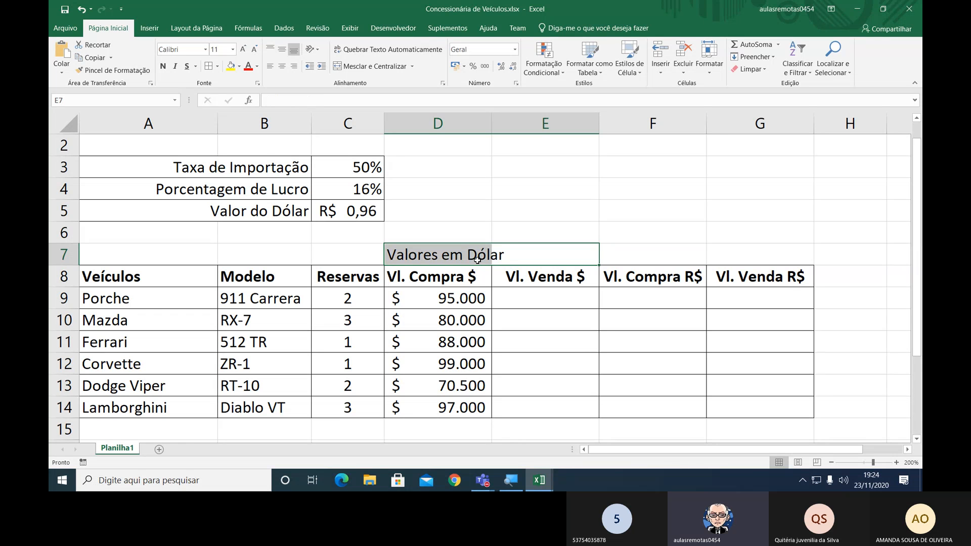
left_click(282, 66)
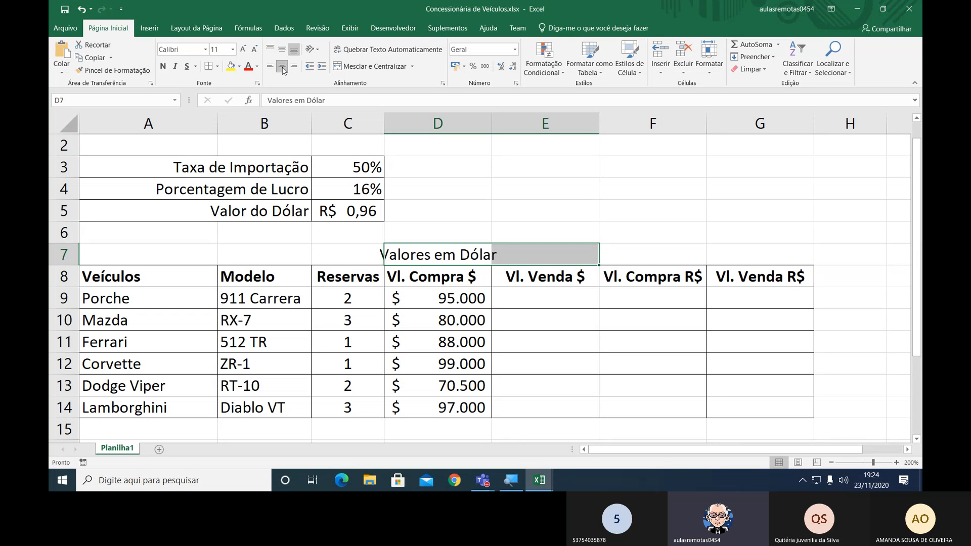
left_click(348, 68)
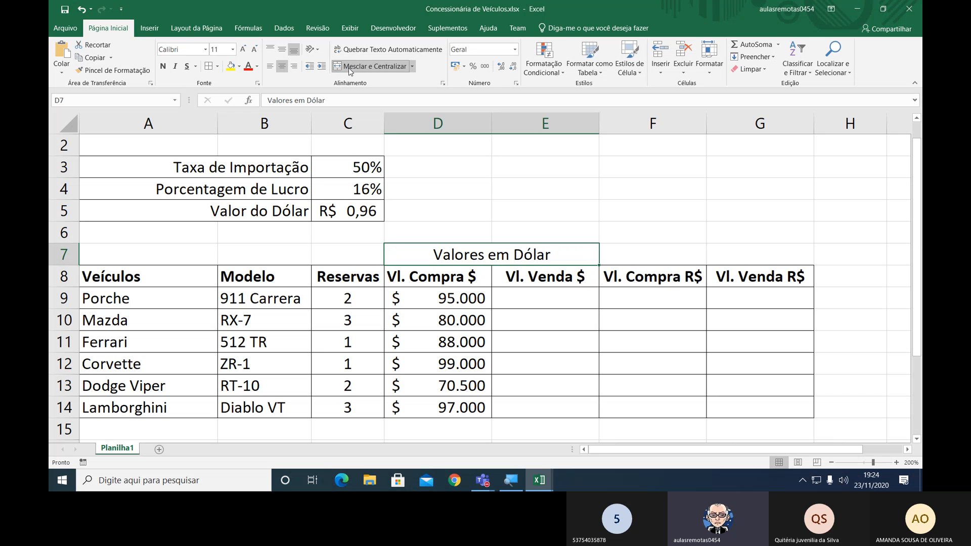
Bold the "Valores em Dólar" heading and merge and center cells F7:G7 beside it.
left_click(163, 66)
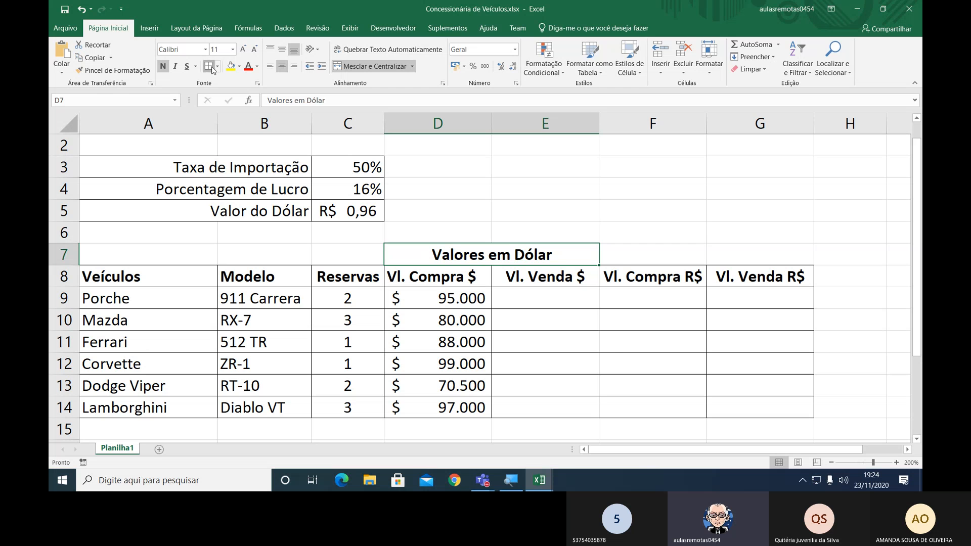
left_click(625, 260)
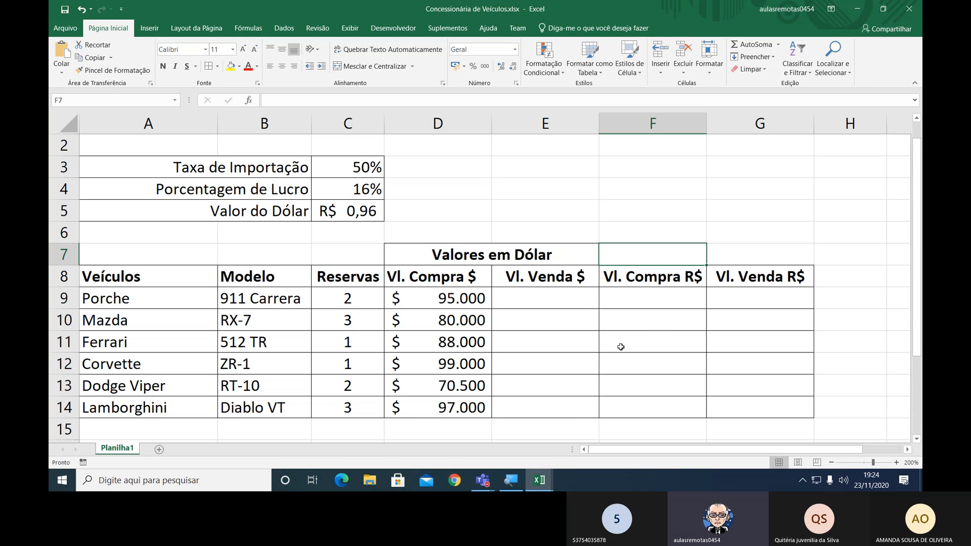
key("shift+Right")
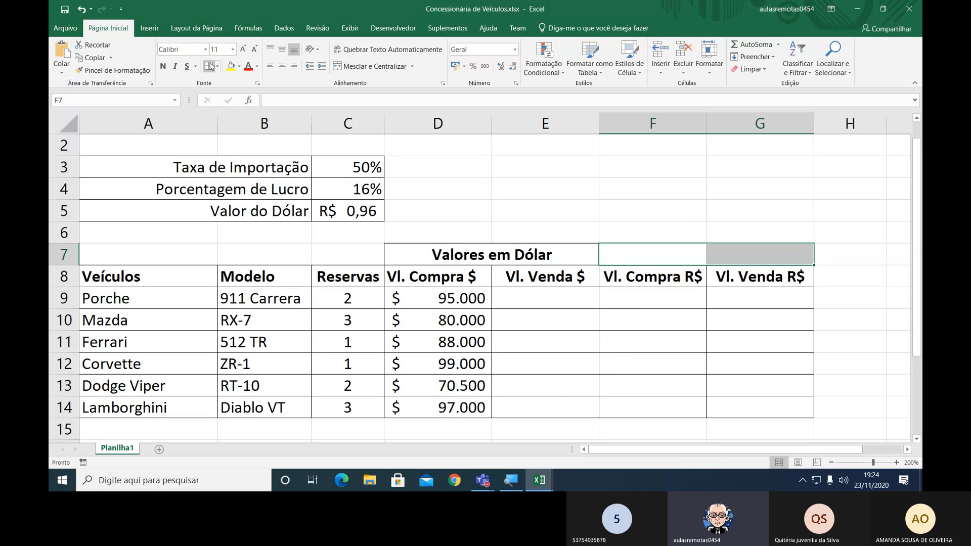
left_click(369, 67)
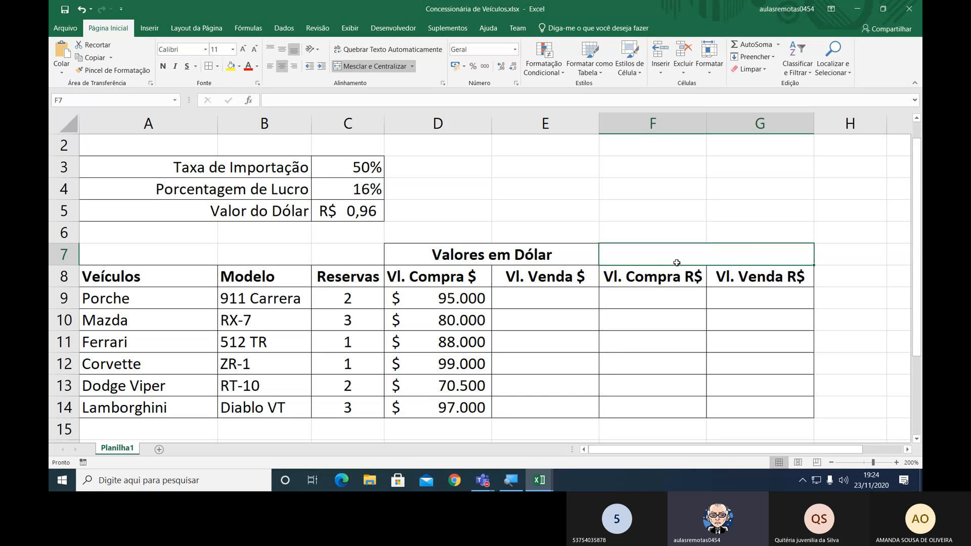
Enter the heading "Valores em Reais" in the merged cell F7:G7 and make it bold.
type("Valo")
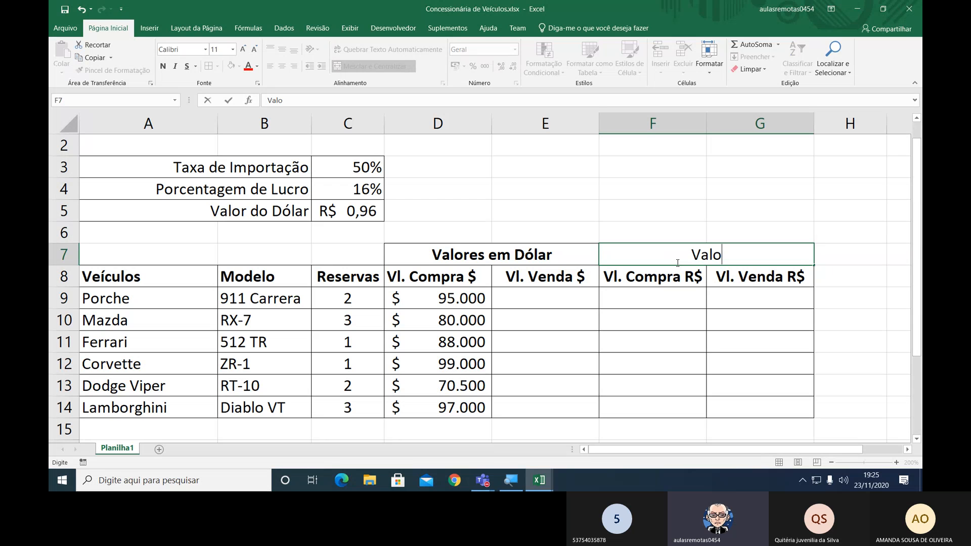
type("res")
type("em Reais")
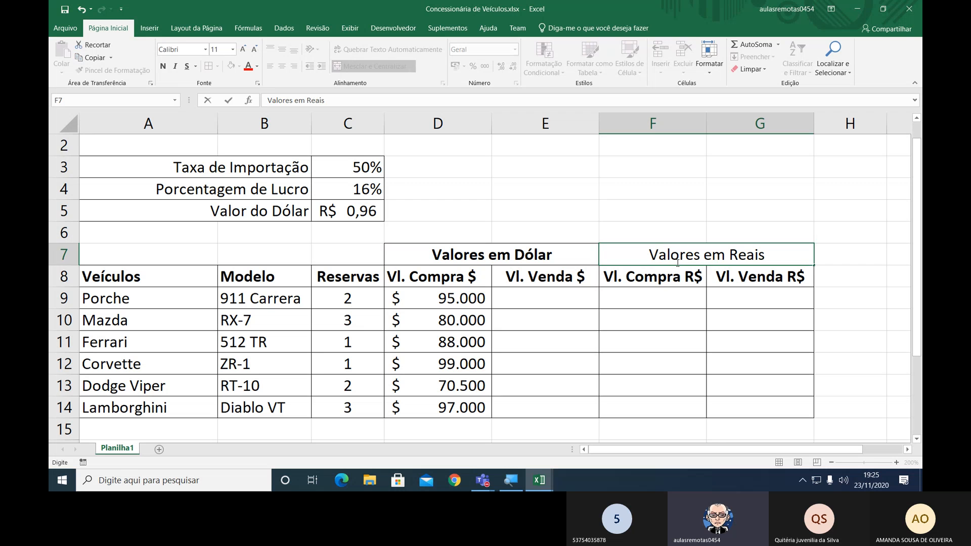
key("Return")
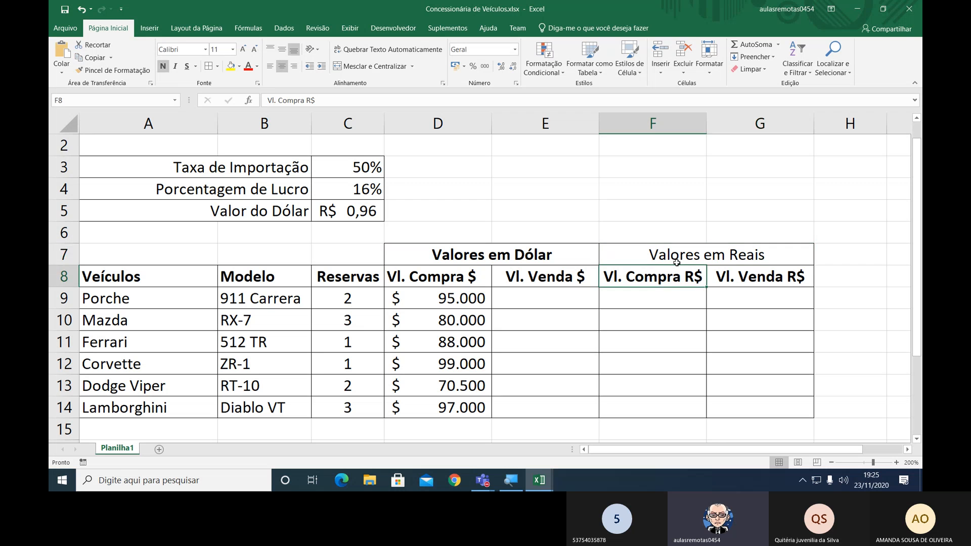
left_click(676, 263)
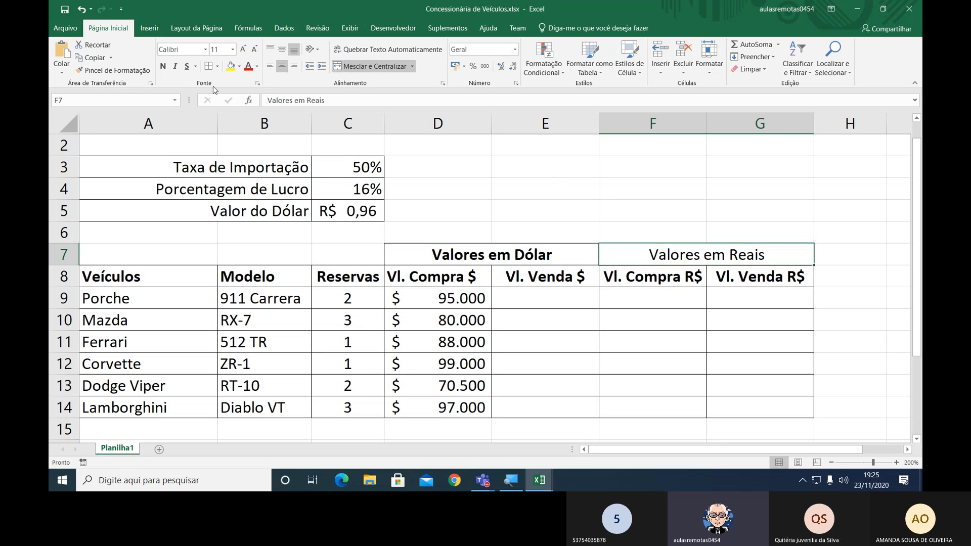
left_click(162, 68)
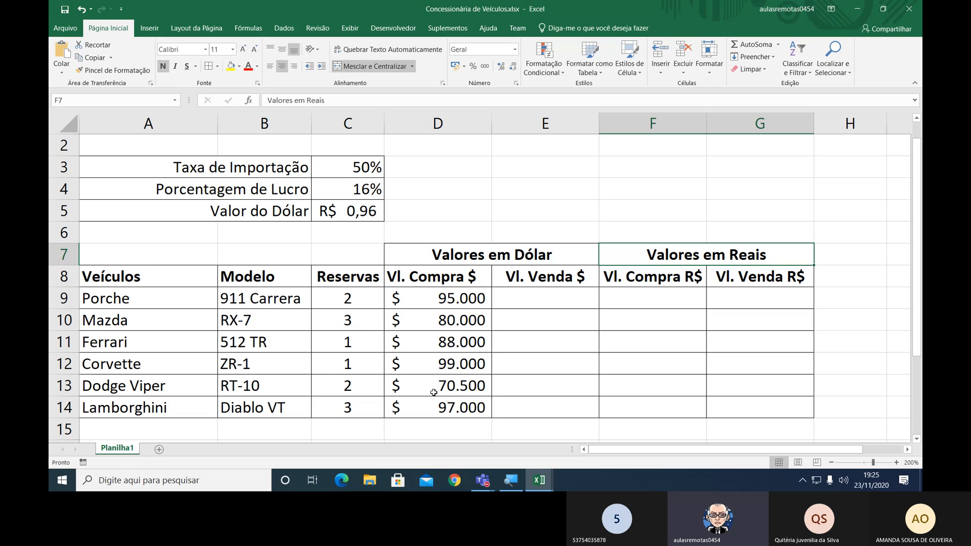
Select cell A16 below the vehicle table and collapse the ribbon to show more of the sheet.
left_click(208, 428)
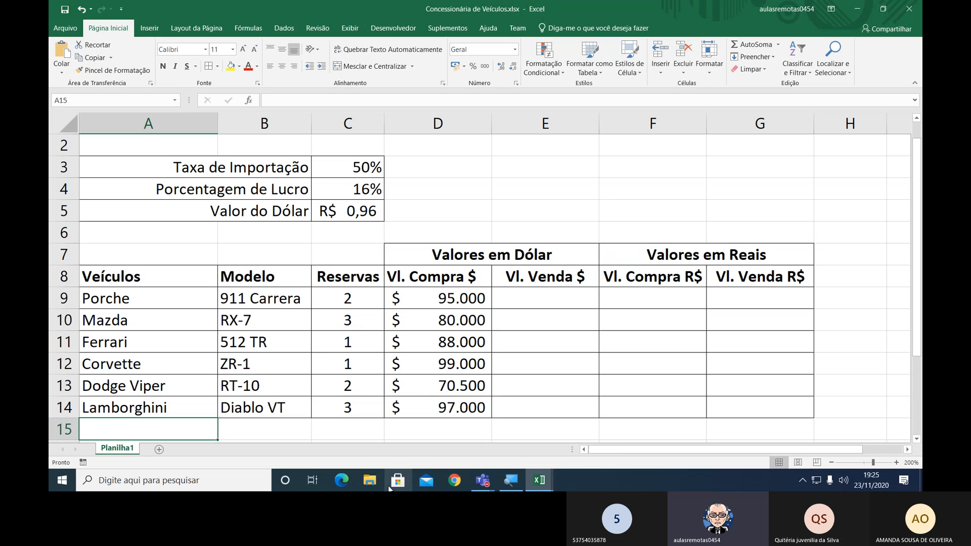
key("Return")
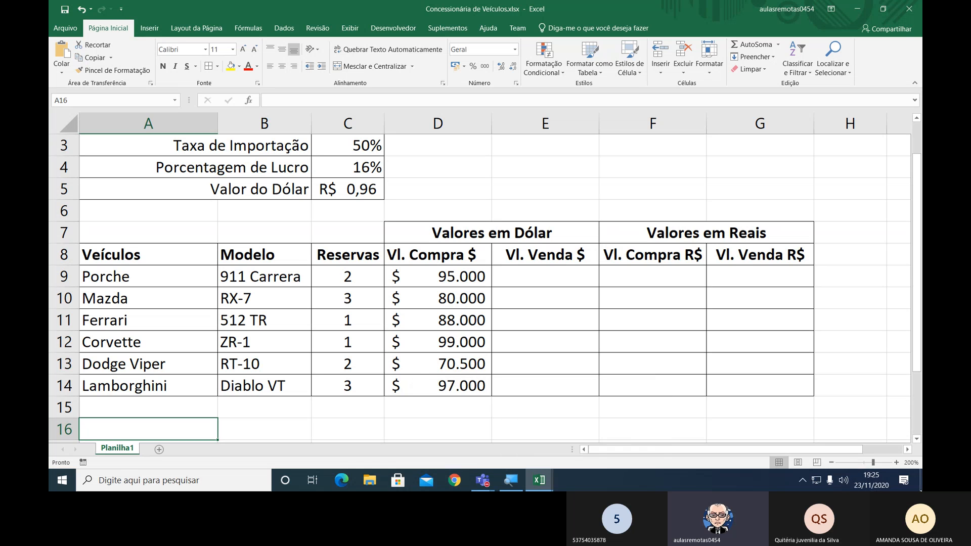
left_click(831, 462)
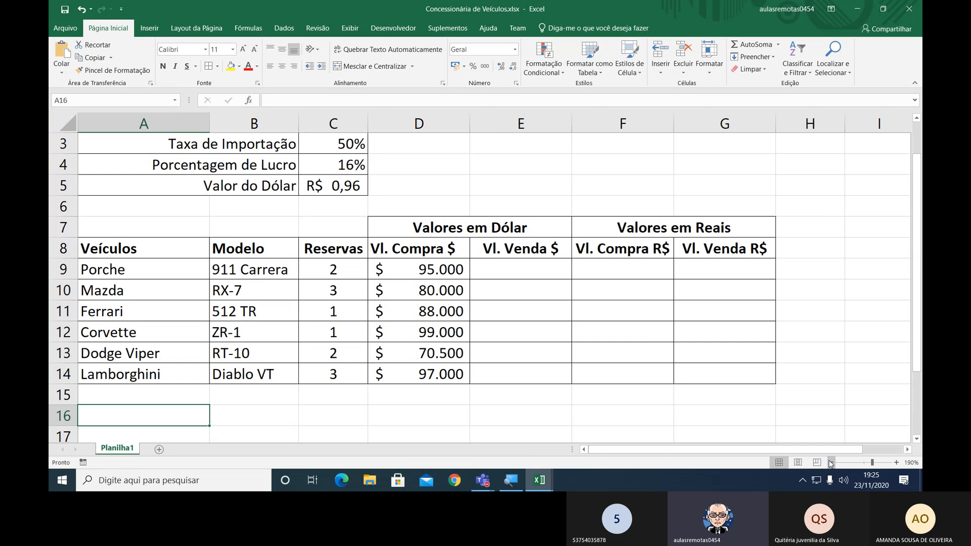
left_click(831, 462)
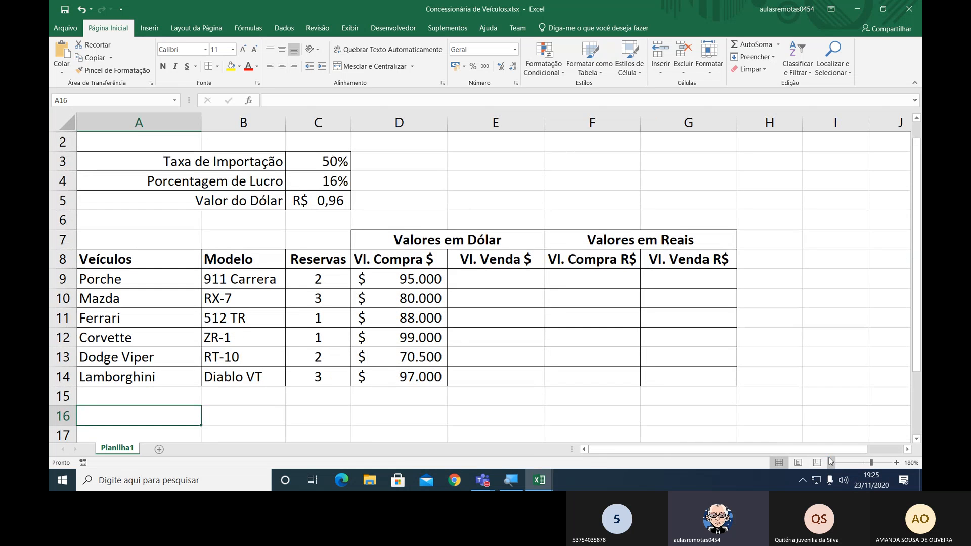
scroll(775, 385, "up", 1)
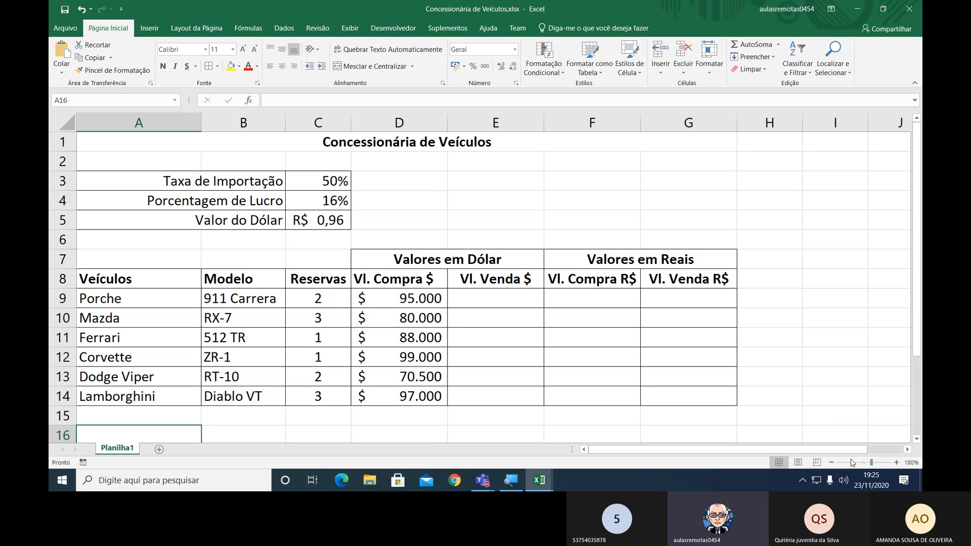
left_click(831, 462)
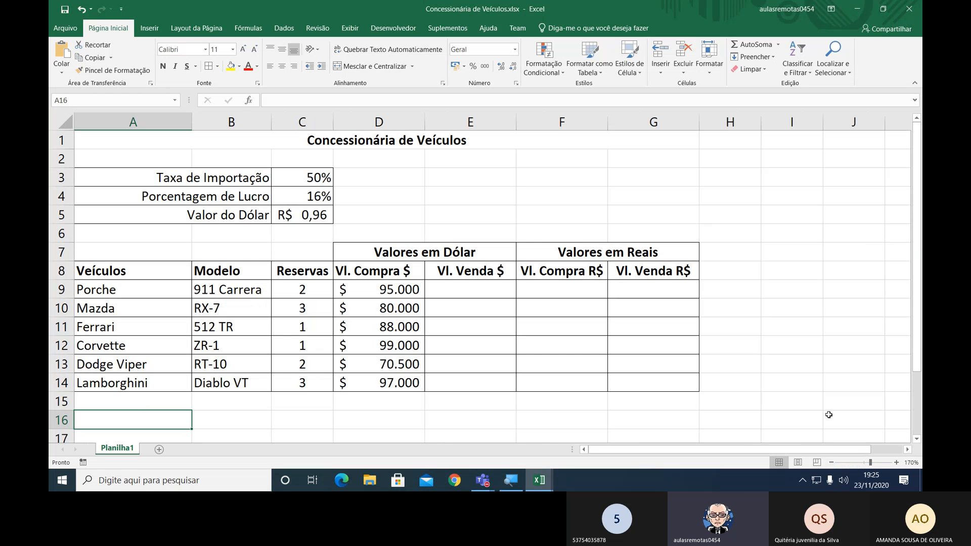
key("ctrl+F1")
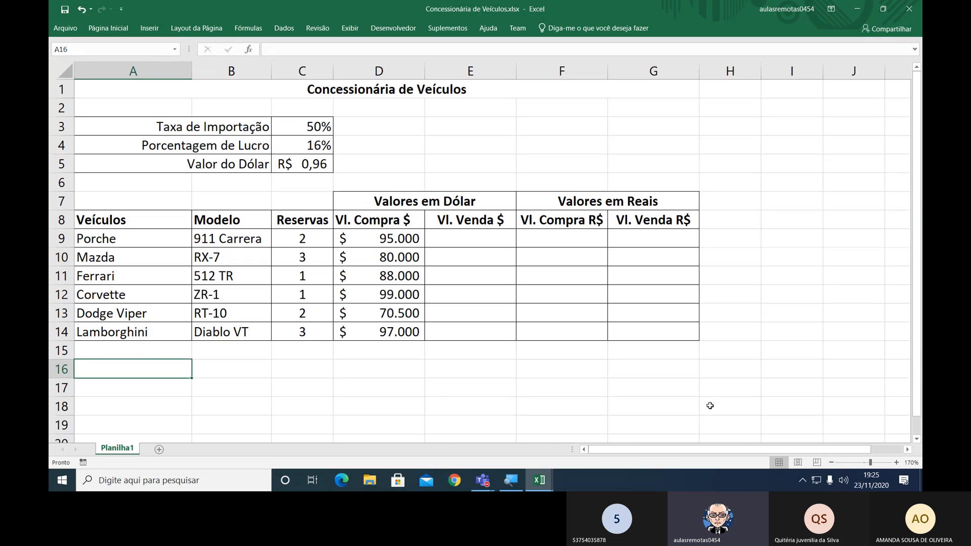
left_click(893, 463)
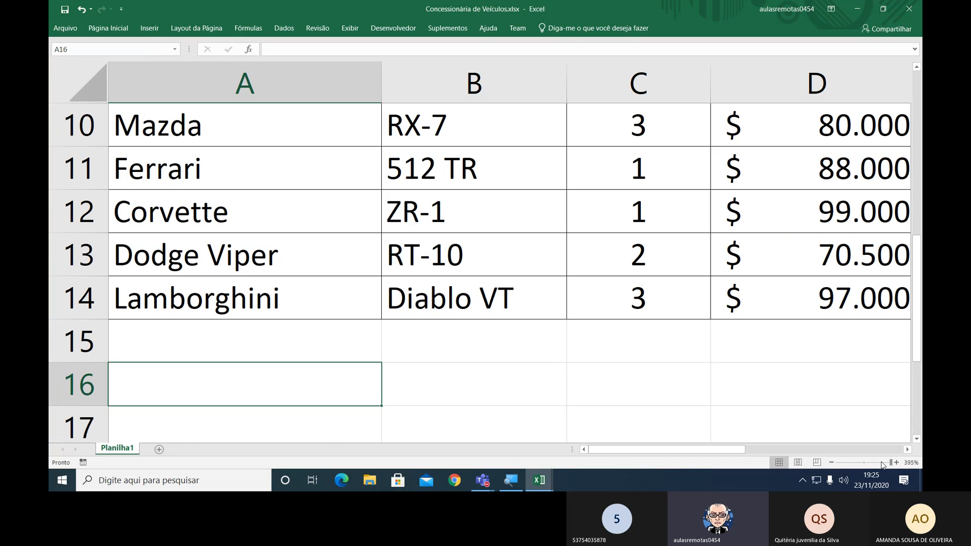
left_click(831, 462)
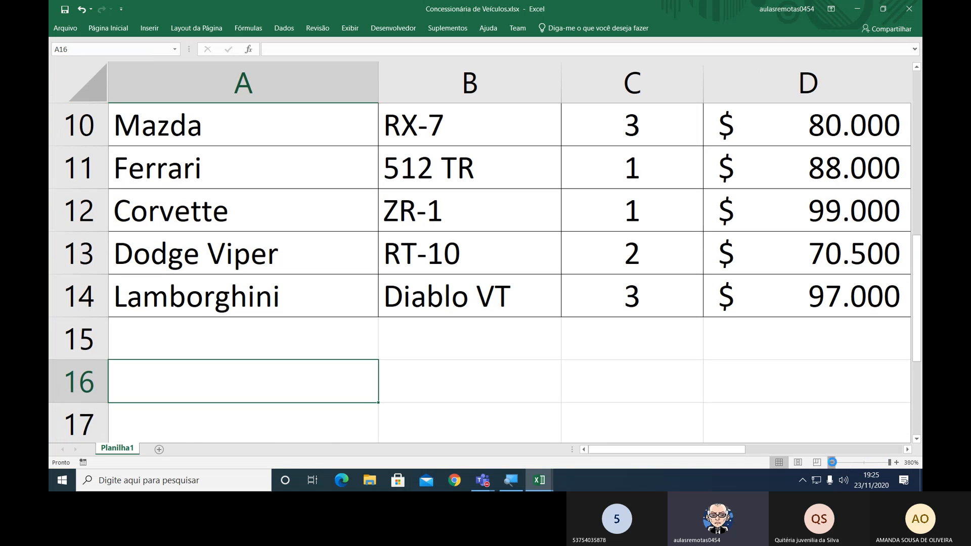
left_click(832, 462)
left_click(832, 462)
left_click(832, 462)
left_click(832, 463)
left_click(832, 463)
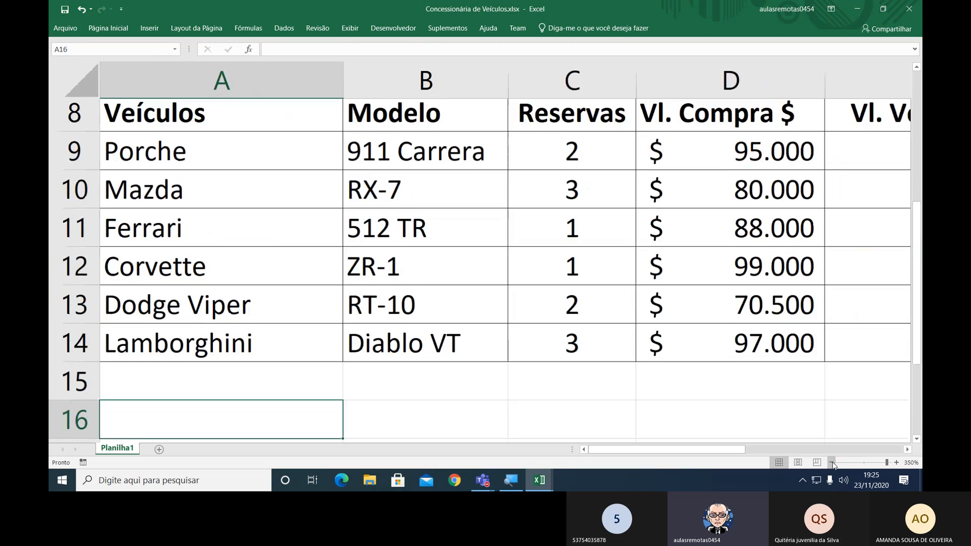
left_click(831, 462)
left_click(832, 463)
left_click(832, 462)
left_click(832, 463)
left_click(832, 462)
left_click(831, 462)
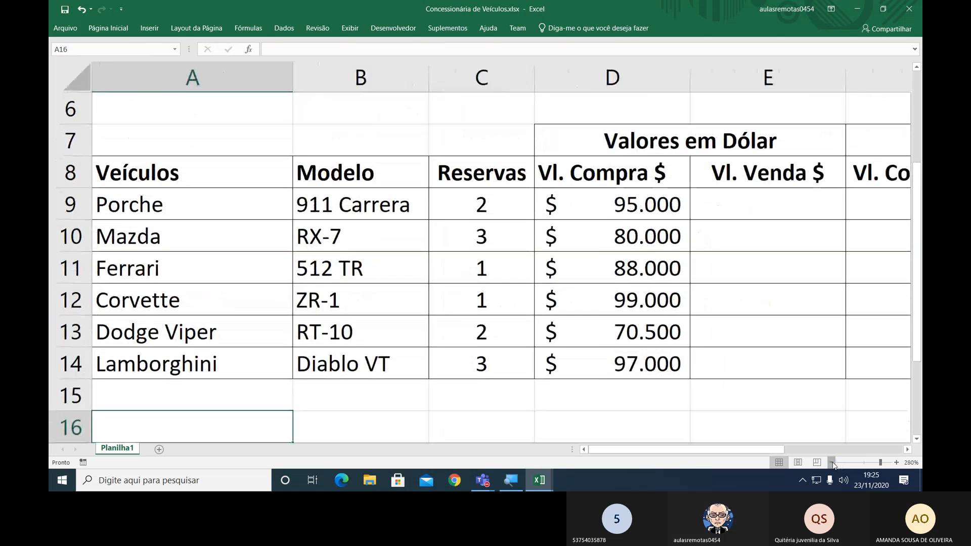
left_click(832, 462)
left_click(831, 462)
left_click(831, 462)
left_click(832, 462)
left_click(832, 462)
left_click(831, 463)
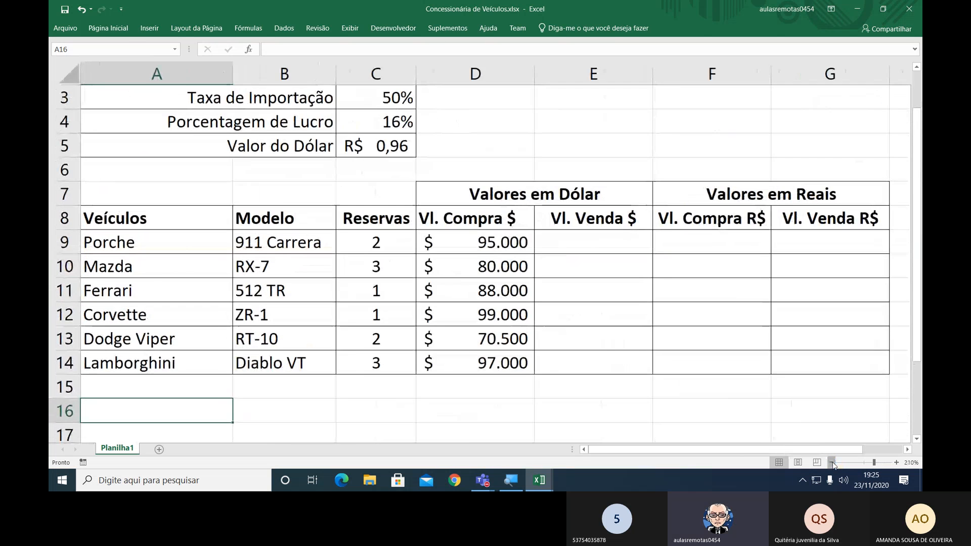
left_click(831, 462)
left_click(832, 462)
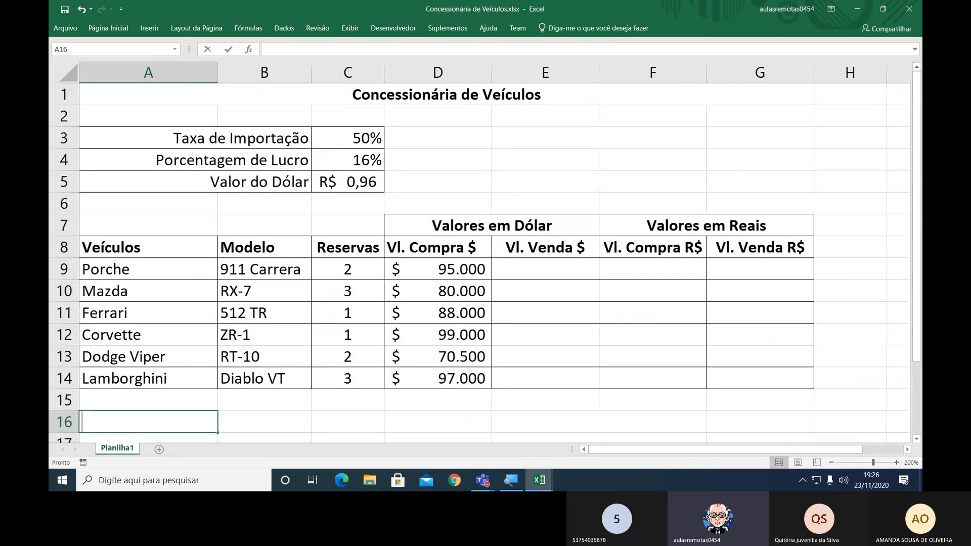
Enter the label "Totais:" in cell A16.
type("Ti")
key("BackSpace")
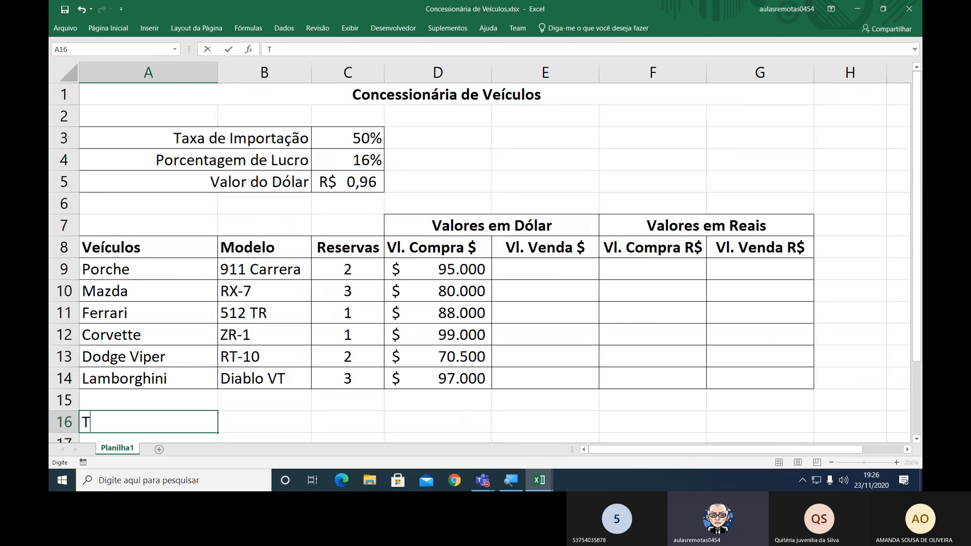
type("otais:")
key("Return")
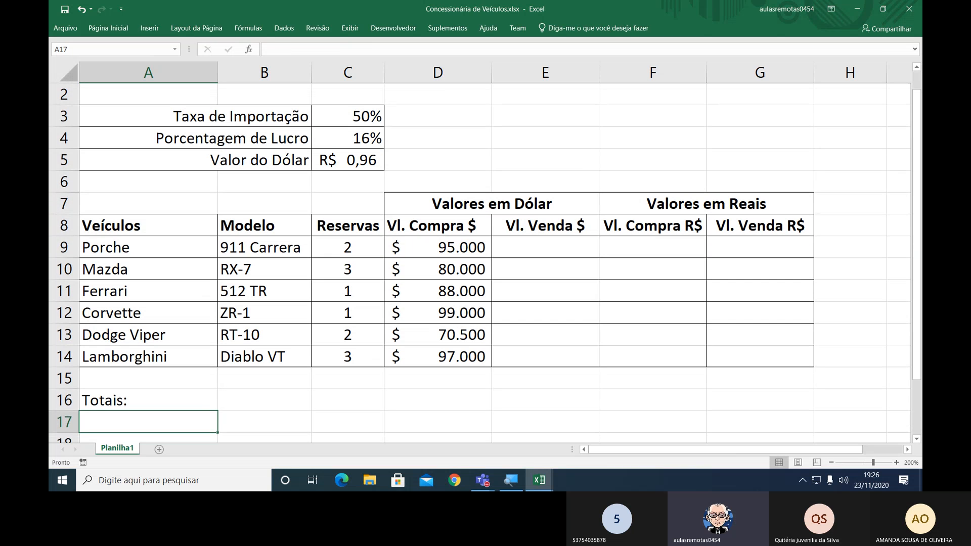
Merge A16:B16, right-align the "Totais:" label and make it bold.
key("Up")
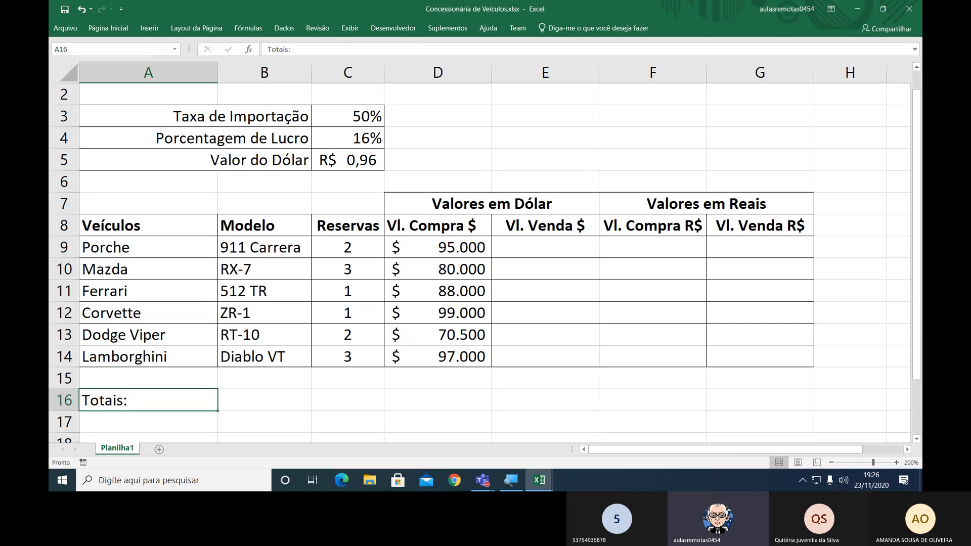
key("shift+Right")
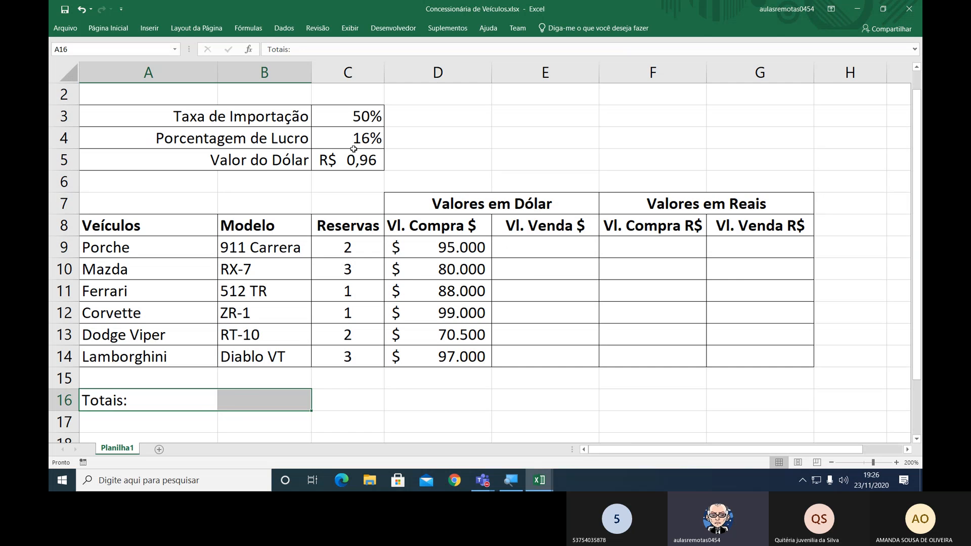
key("ctrl+F1")
left_click(390, 68)
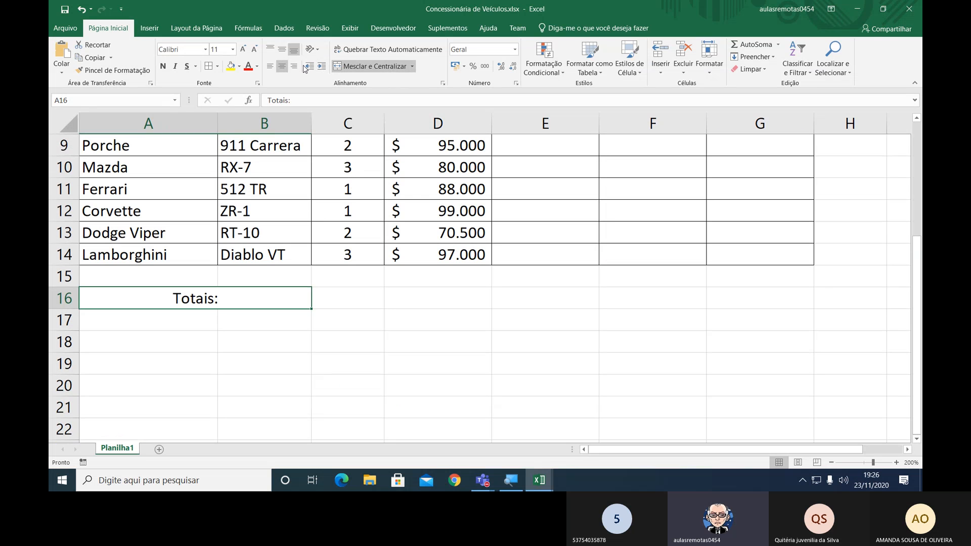
left_click(294, 66)
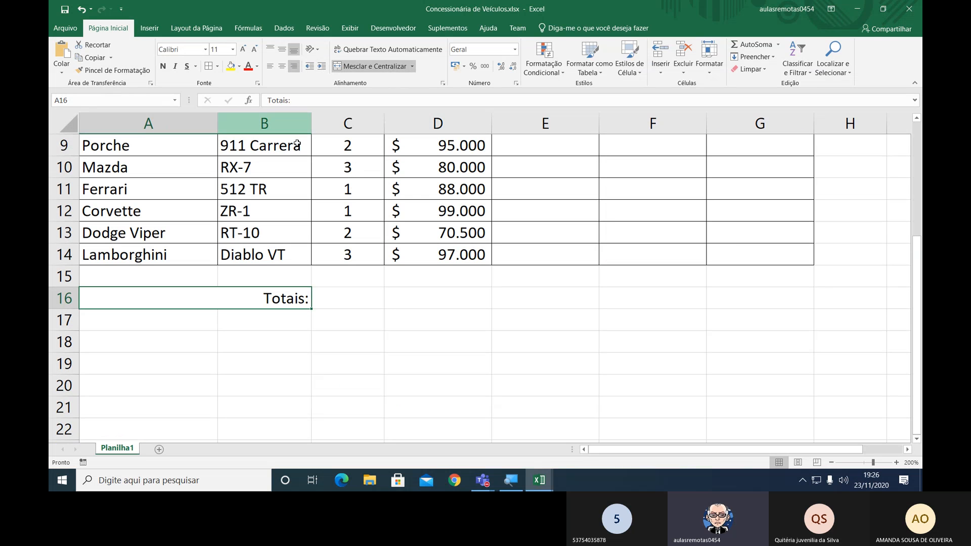
left_click(163, 67)
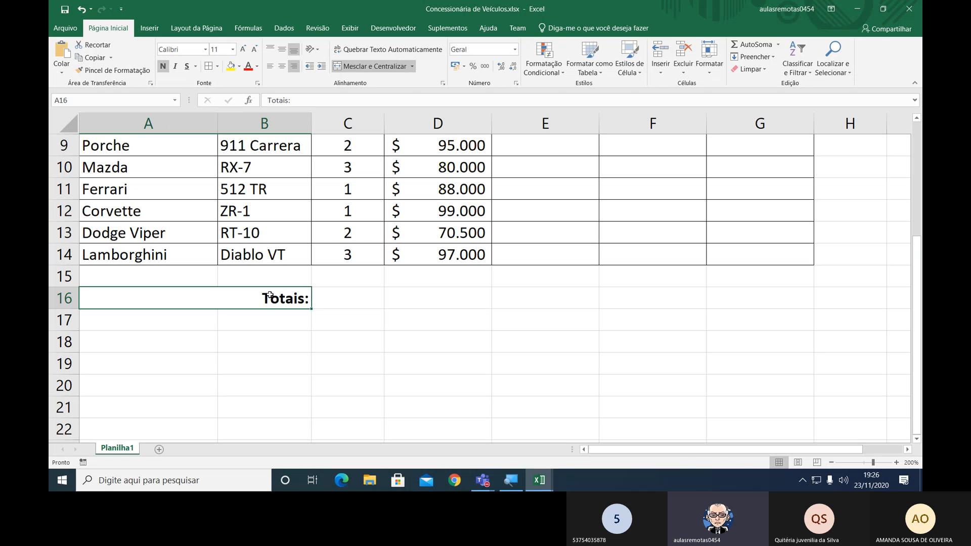
Apply borders to all cells of the totals row, A16:G16.
left_click_drag(270, 296, 754, 294)
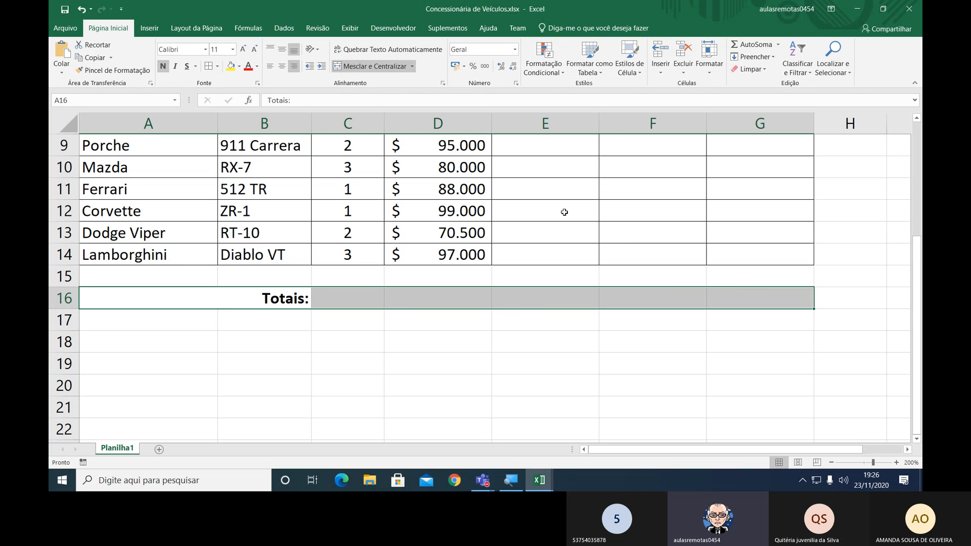
left_click(208, 67)
left_click_drag(363, 305, 738, 305)
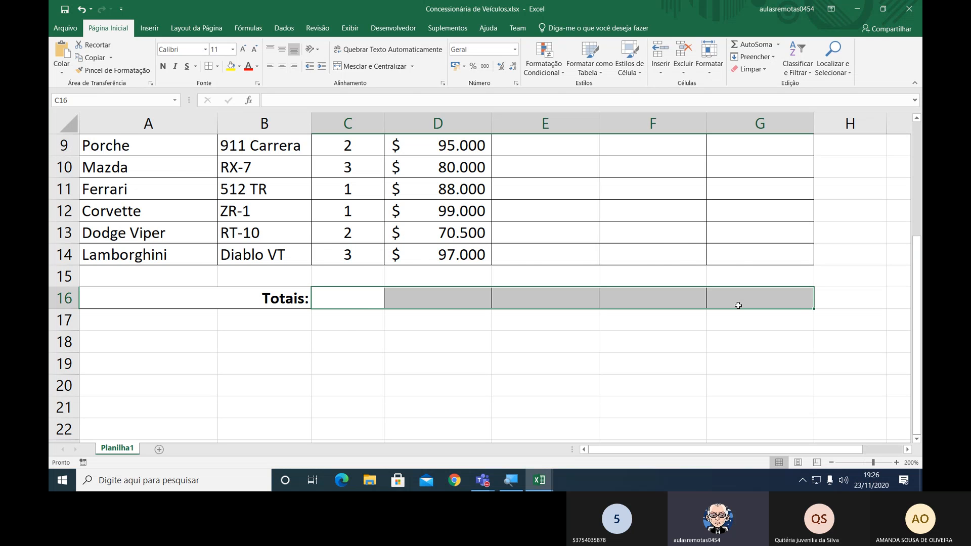
Bold the import rate, profit percentage and dollar values in C3:C5.
scroll(709, 303, "up", 3)
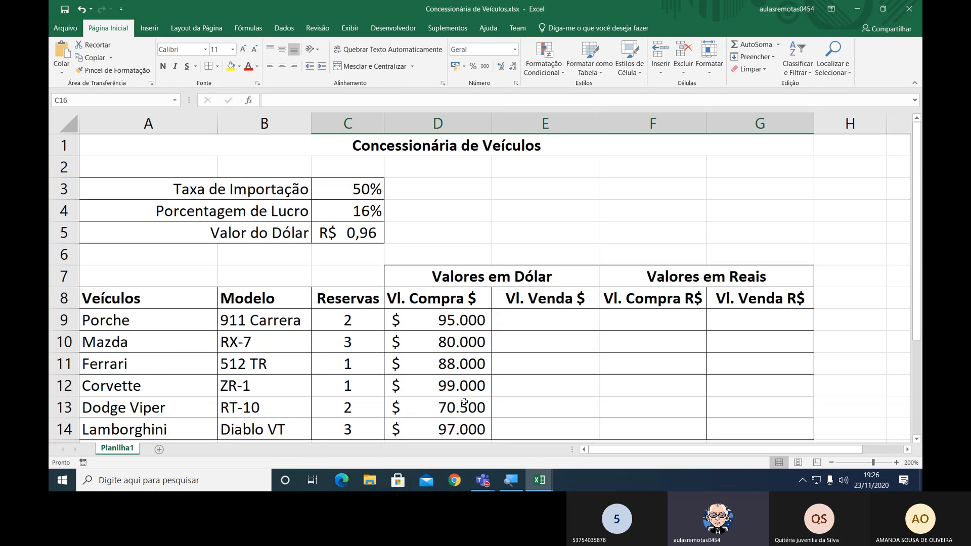
scroll(464, 402, "down", 1)
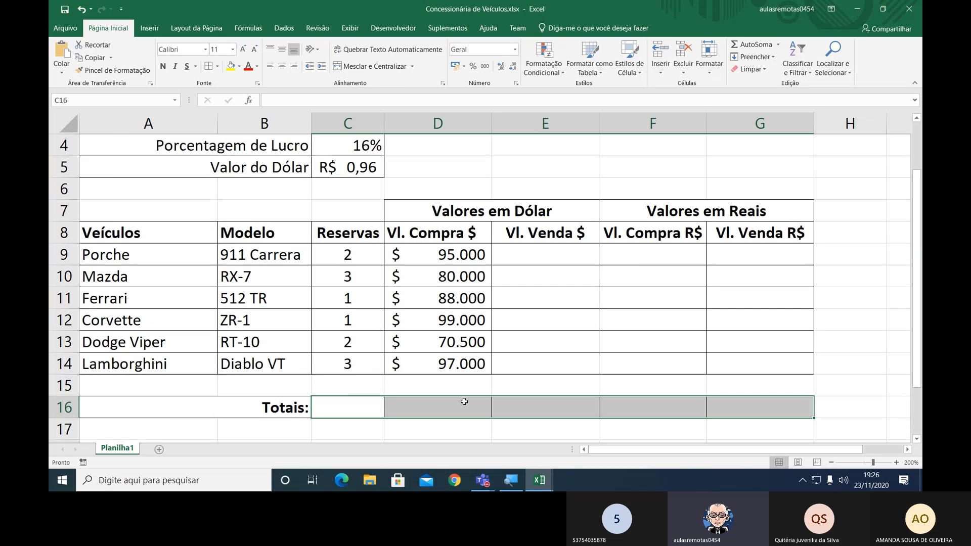
scroll(464, 402, "up", 1)
left_click_drag(349, 179, 371, 232)
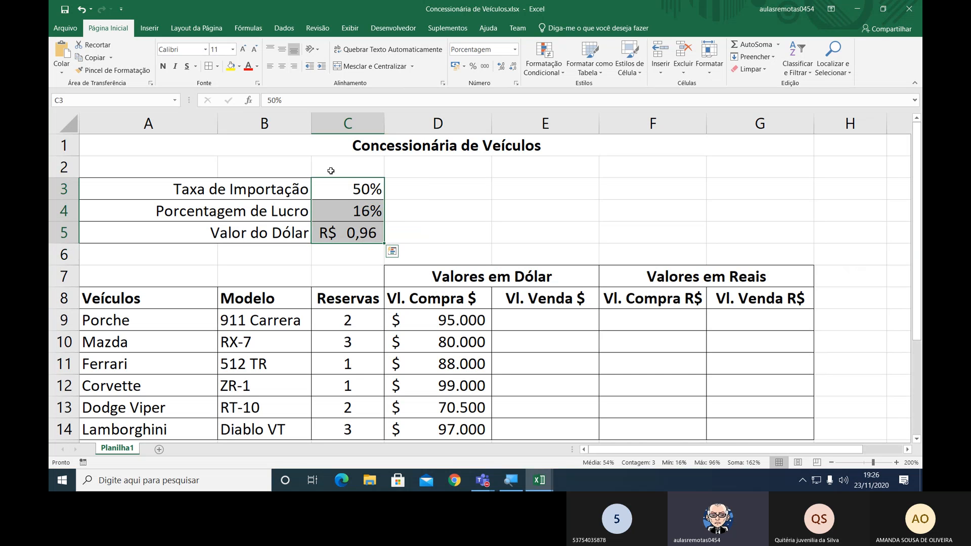
left_click(163, 67)
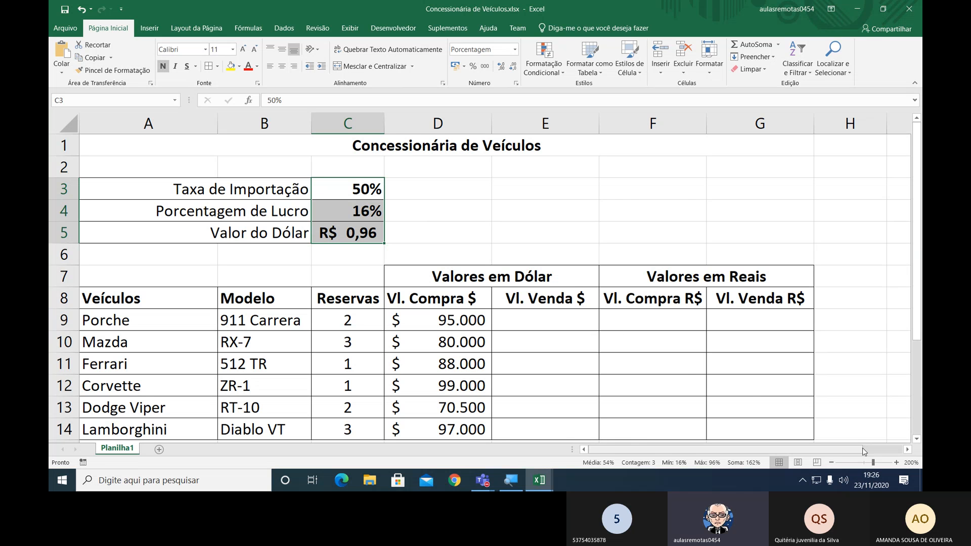
Increase the font size of the "Concessionária de Veículos" title in row 1 to 12.
left_click(832, 463)
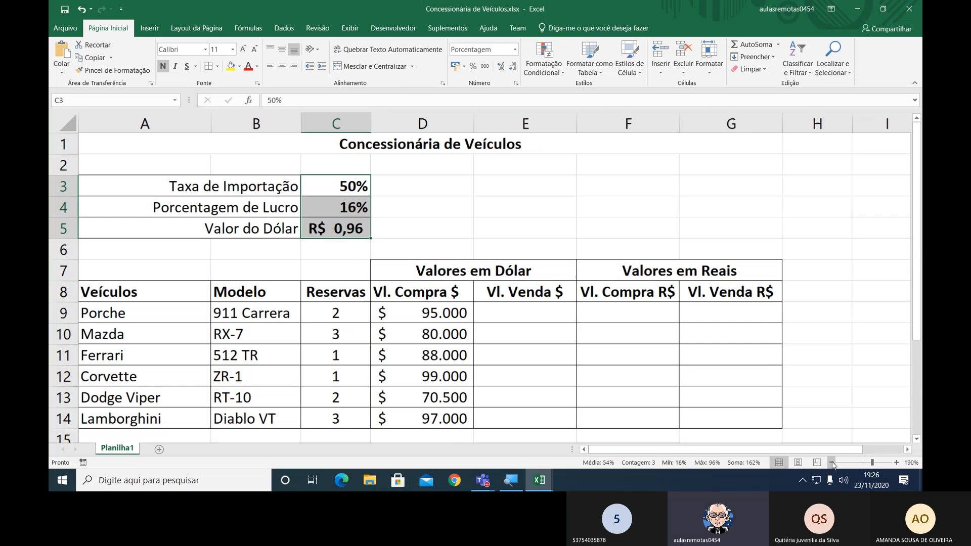
left_click(832, 462)
left_click(832, 462)
left_click(833, 462)
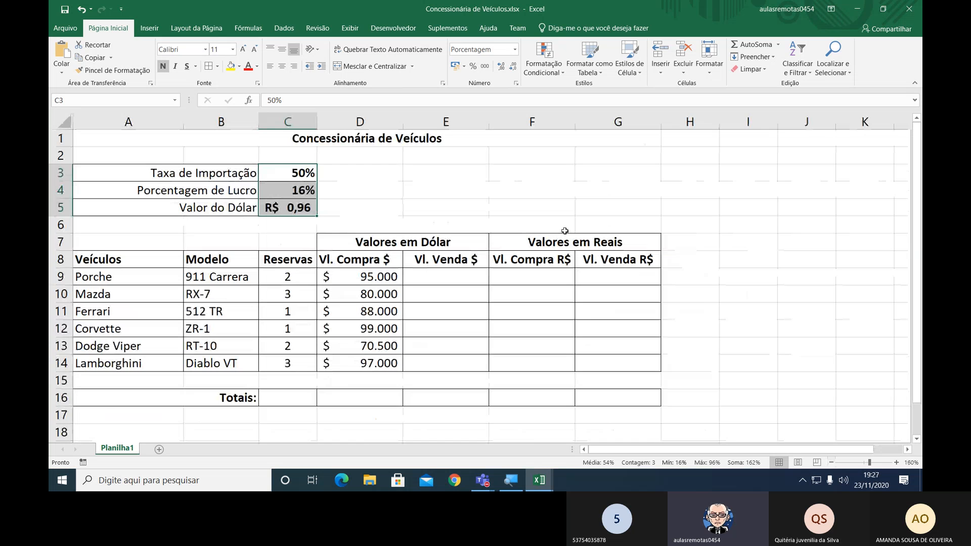
left_click(332, 141)
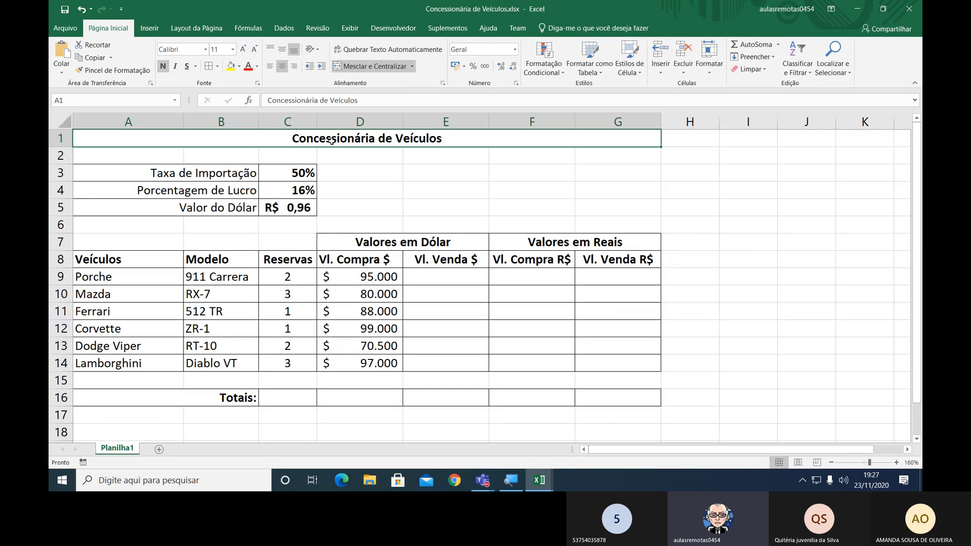
left_click(244, 51)
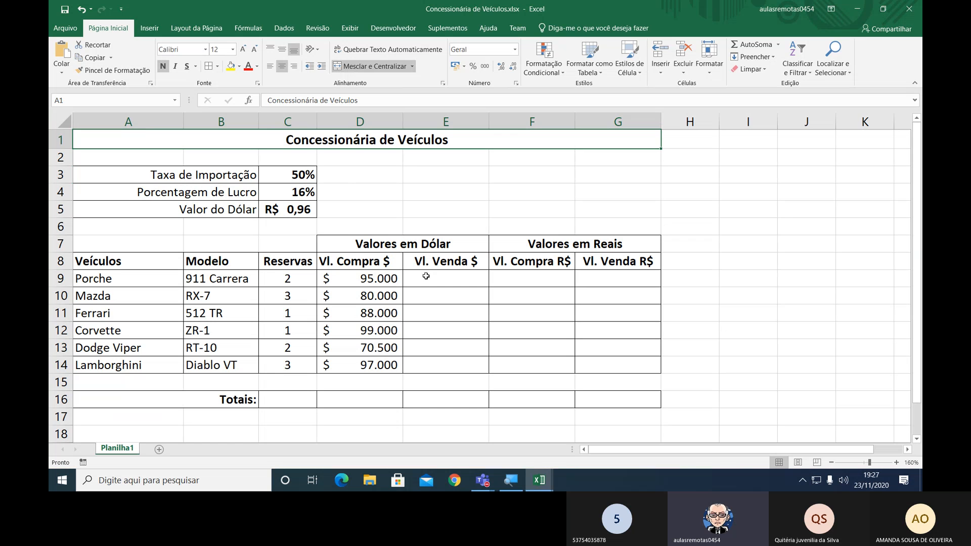
Center the "Vl. Compra $" header in cell D8 and select cell E9.
left_click(360, 261)
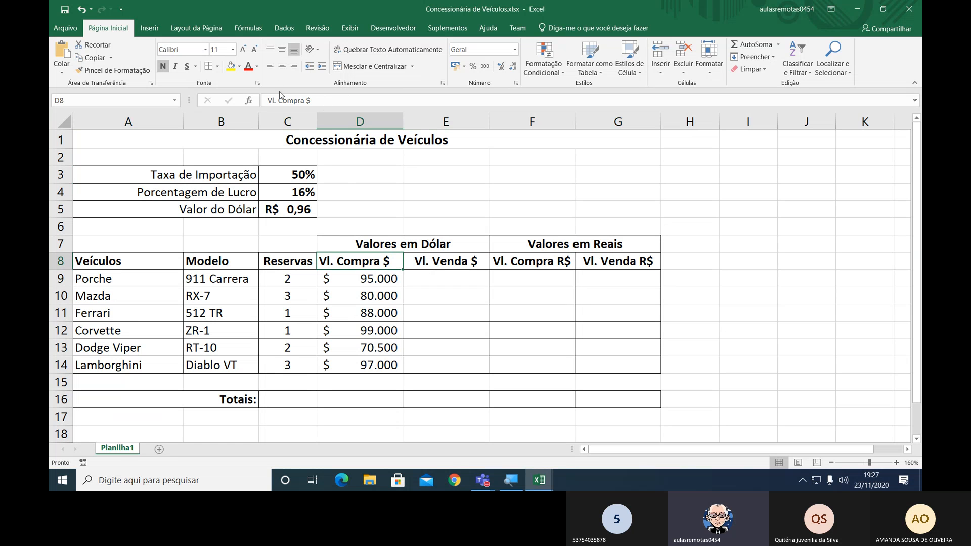
left_click(286, 68)
left_click(441, 276)
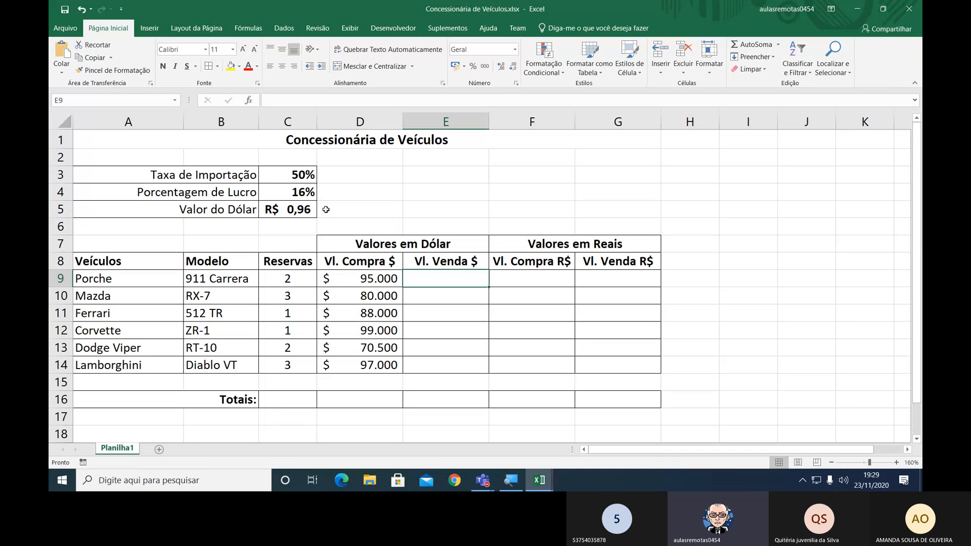
Enter the formula =D9*($C$3+$C$4)+D9 in cell E9 for the Porche's dollar sale value.
type("=")
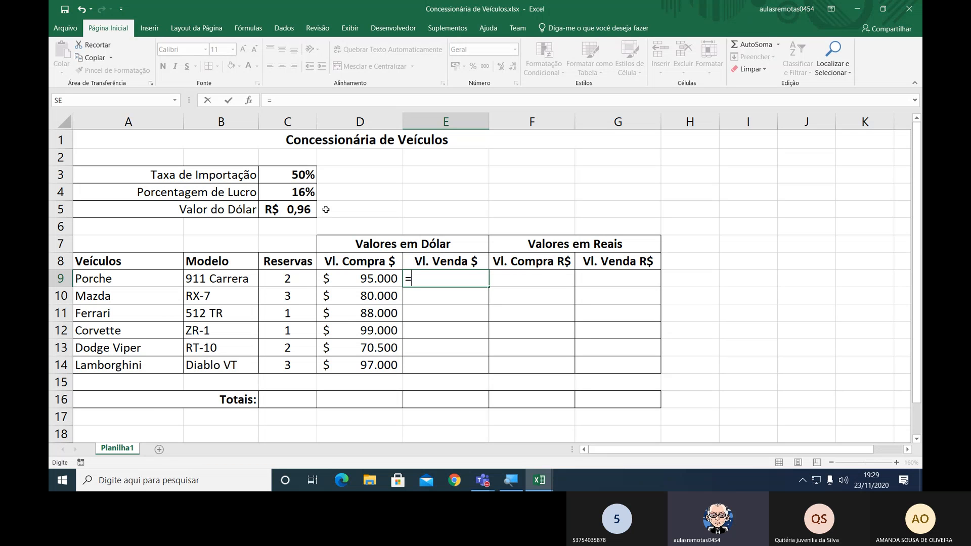
left_click(363, 273)
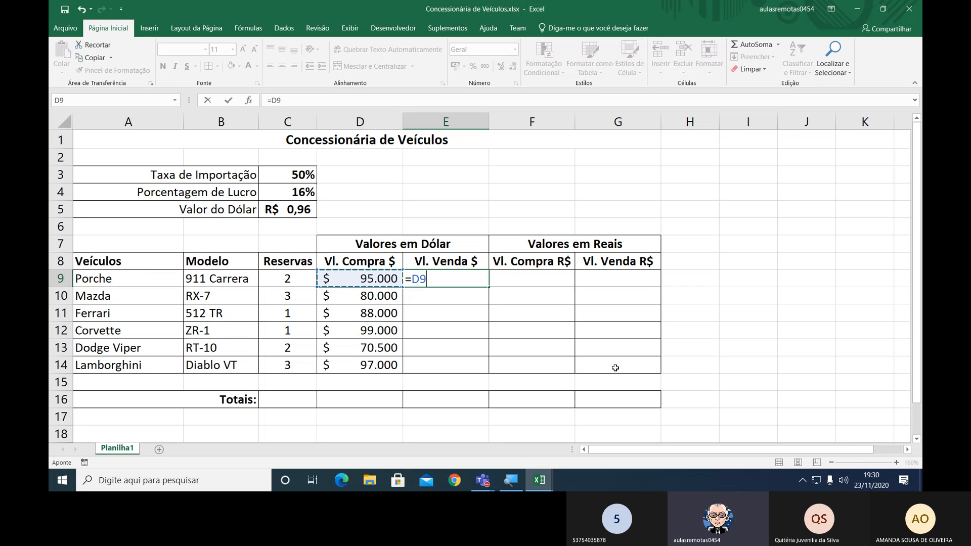
type("*")
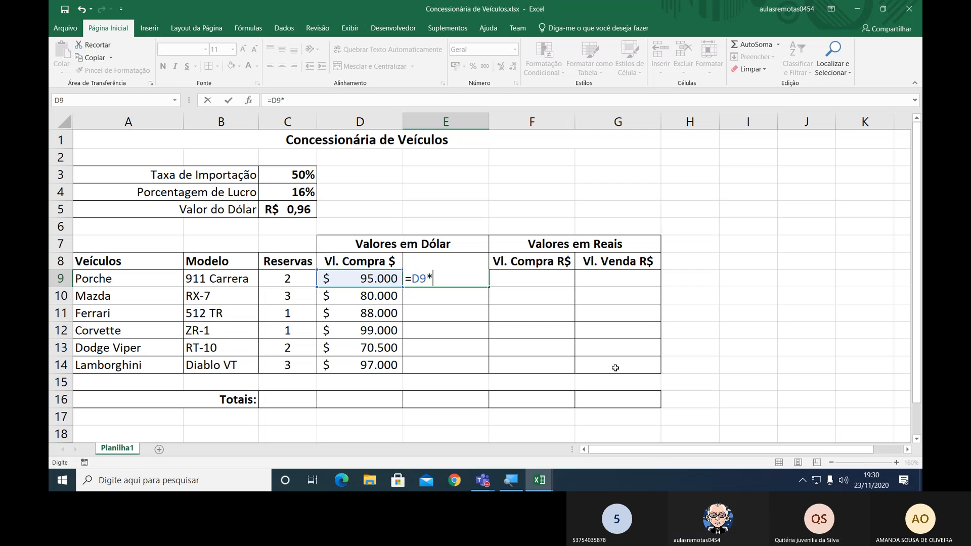
type("(")
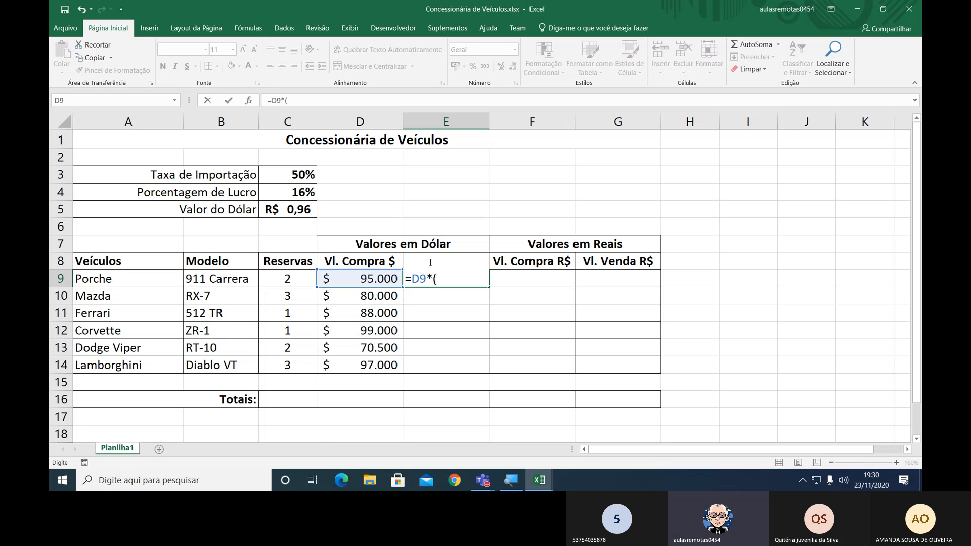
left_click(299, 176)
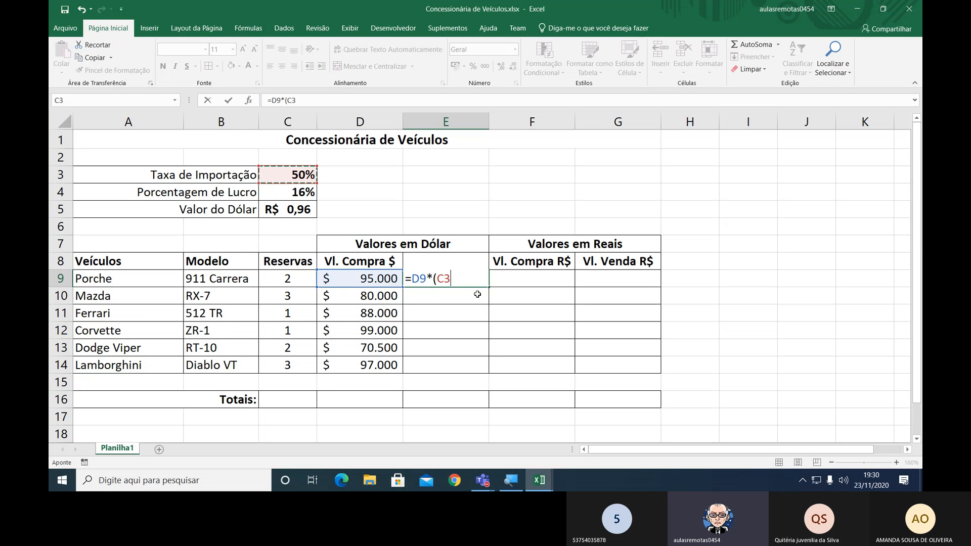
key("F4")
type("+")
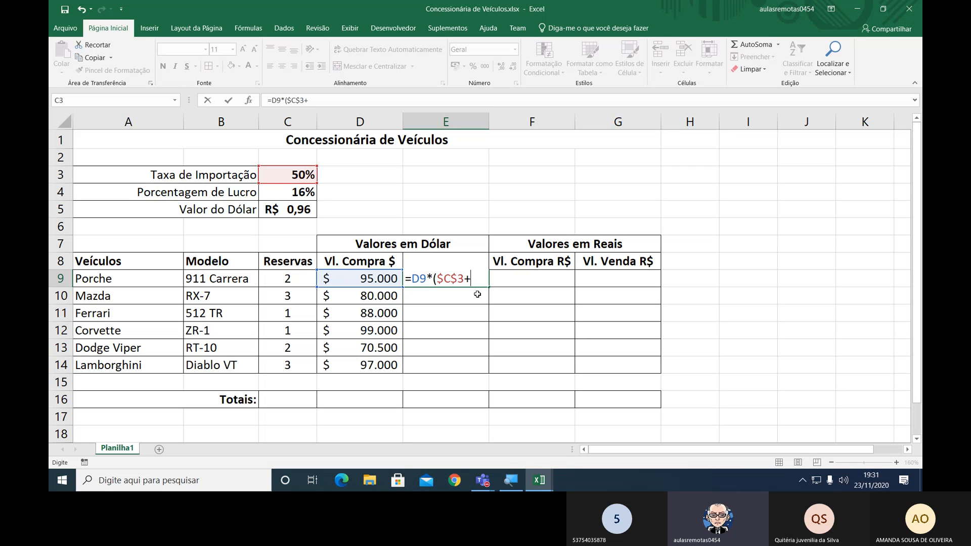
left_click(293, 192)
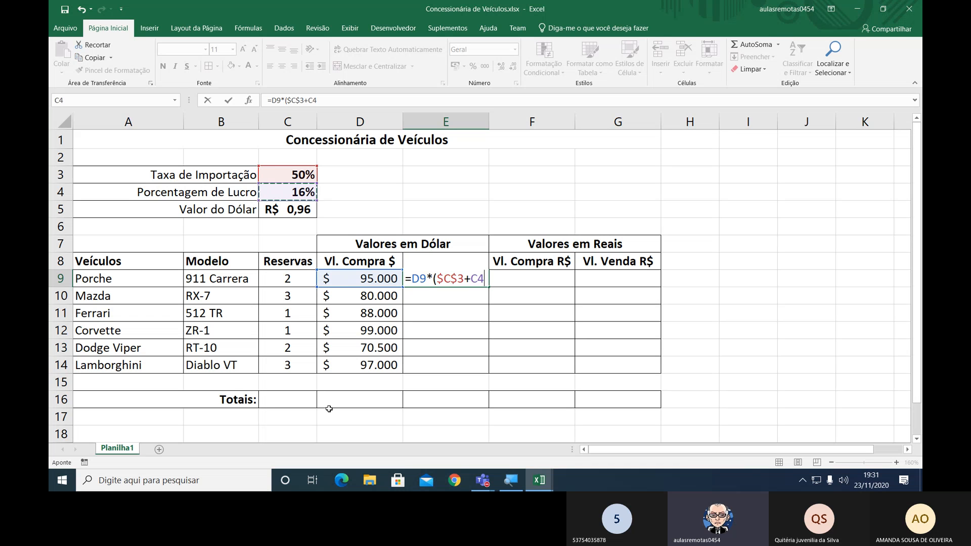
key("F4")
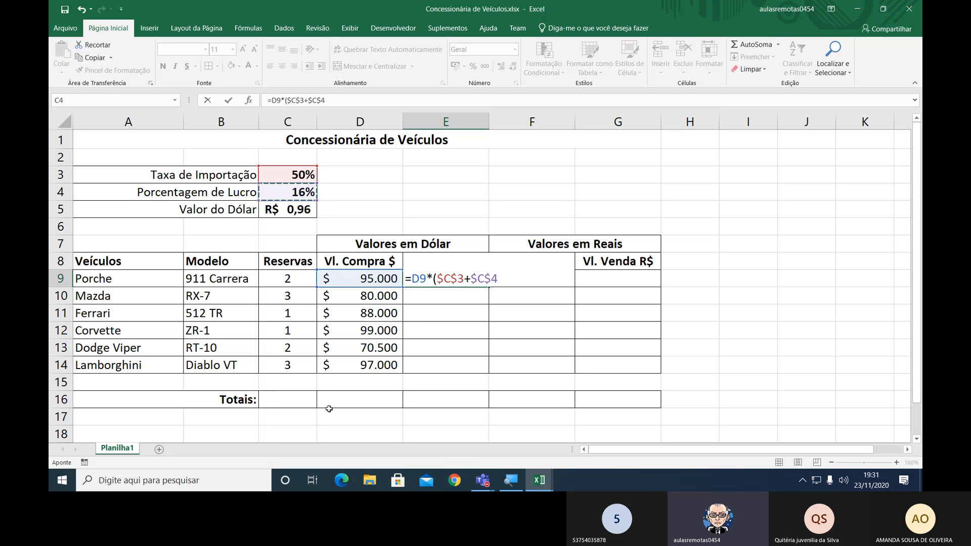
type(")")
type("+")
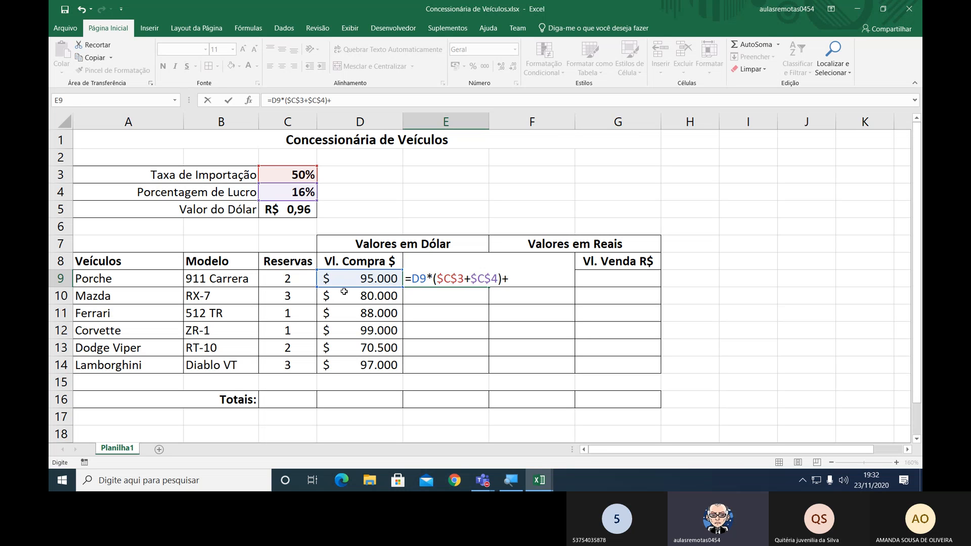
left_click(350, 279)
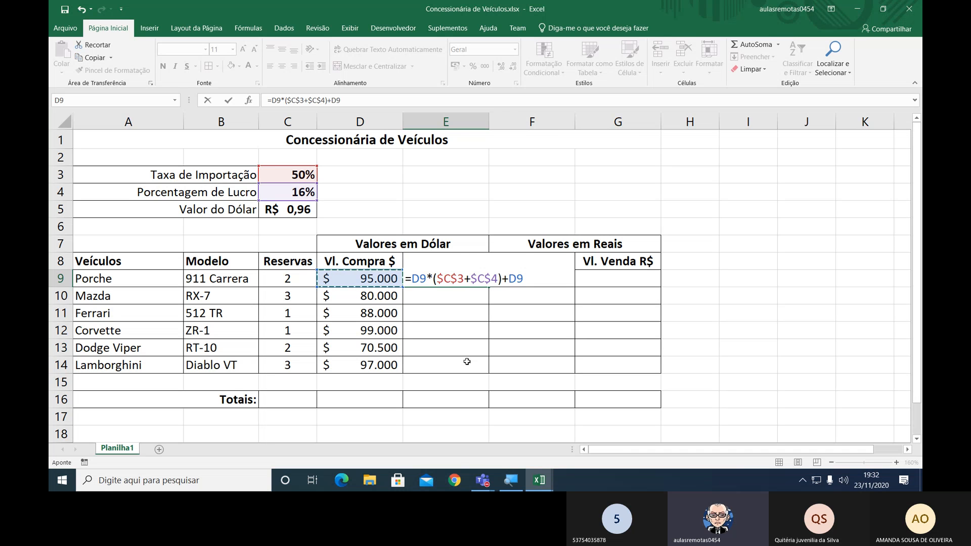
key("Return")
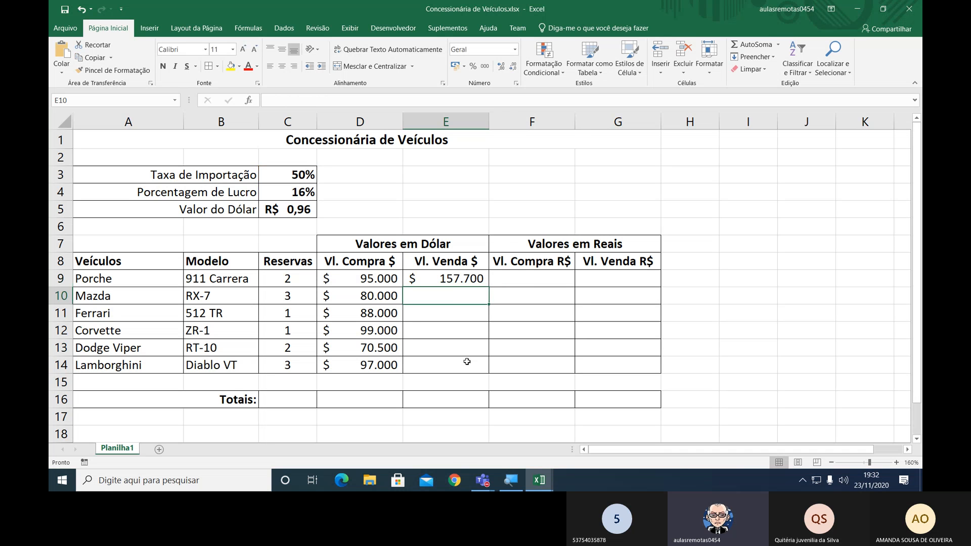
Fill the E9 sale value formula down through E14 and select cell I9.
key("Up")
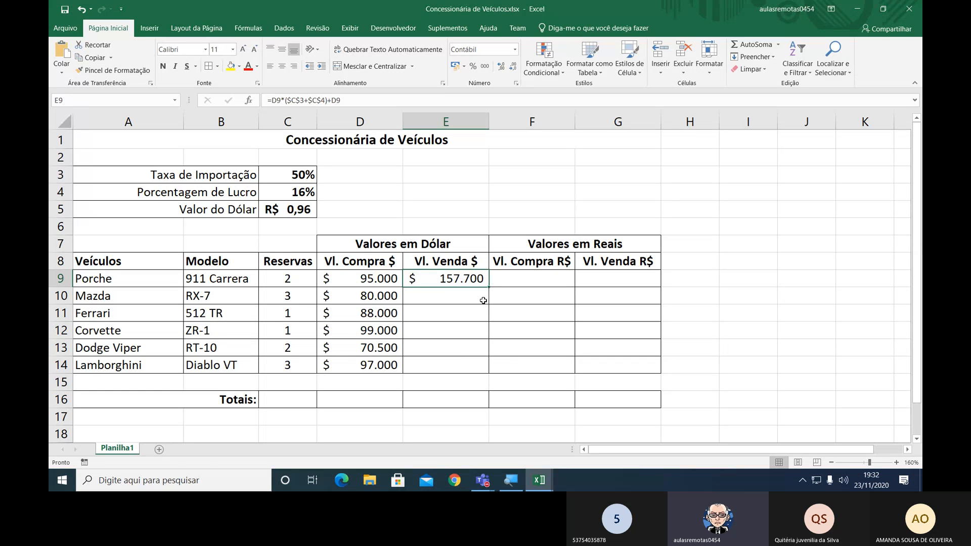
left_click_drag(489, 288, 494, 373)
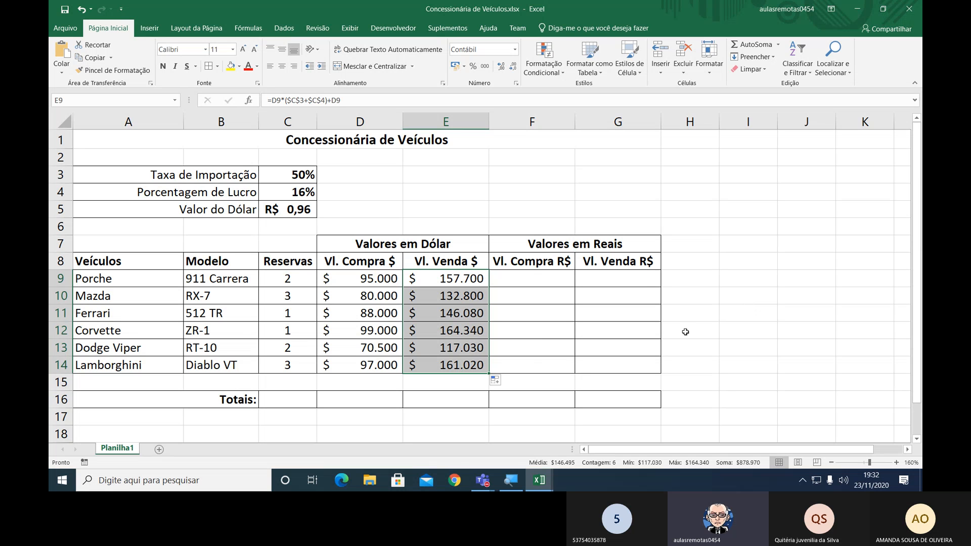
left_click(737, 279)
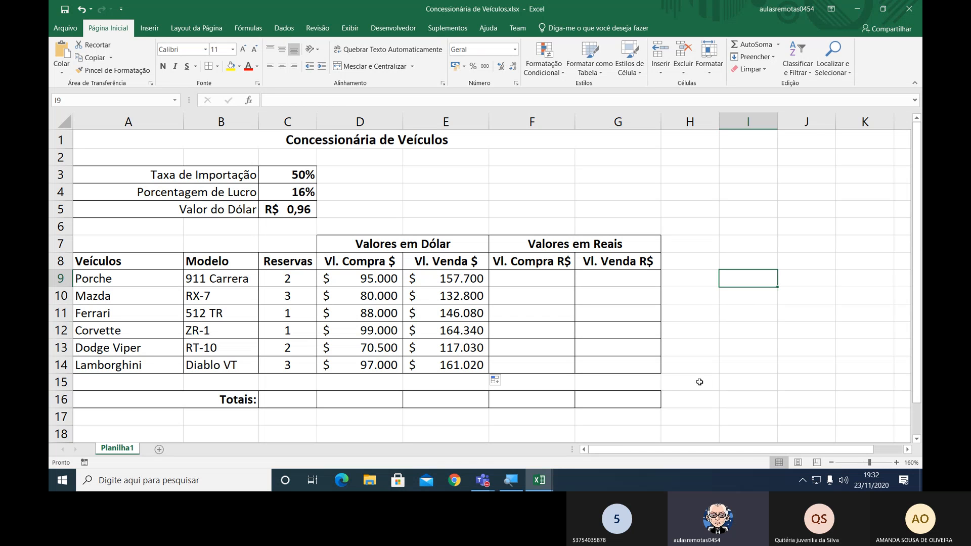
Examine the cell references in the E9 sale value formula, leave it unedited, and return to I9.
key("Left")
key("Left")
key("Left")
key("Left")
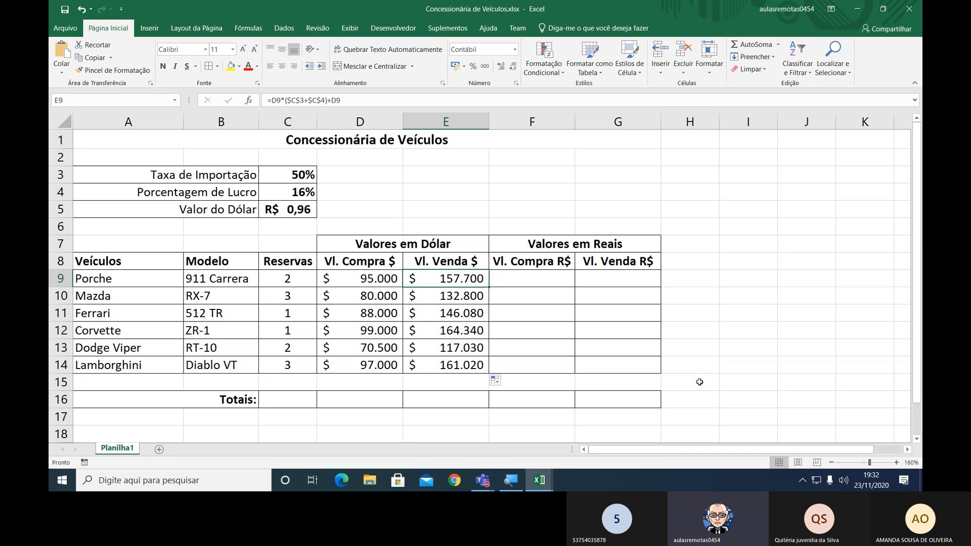
key("F2")
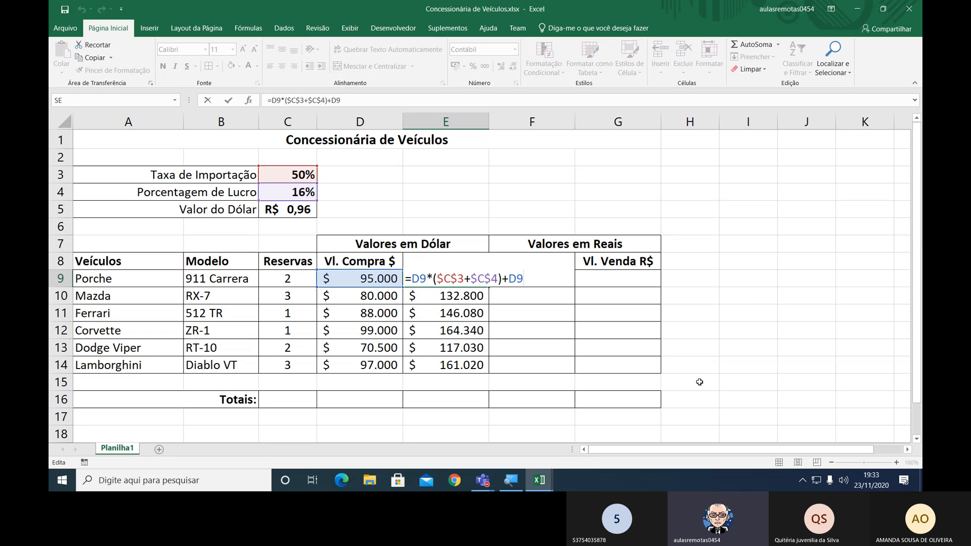
key("ctrl+Return")
key("Right")
key("Right")
key("Right")
key("Right")
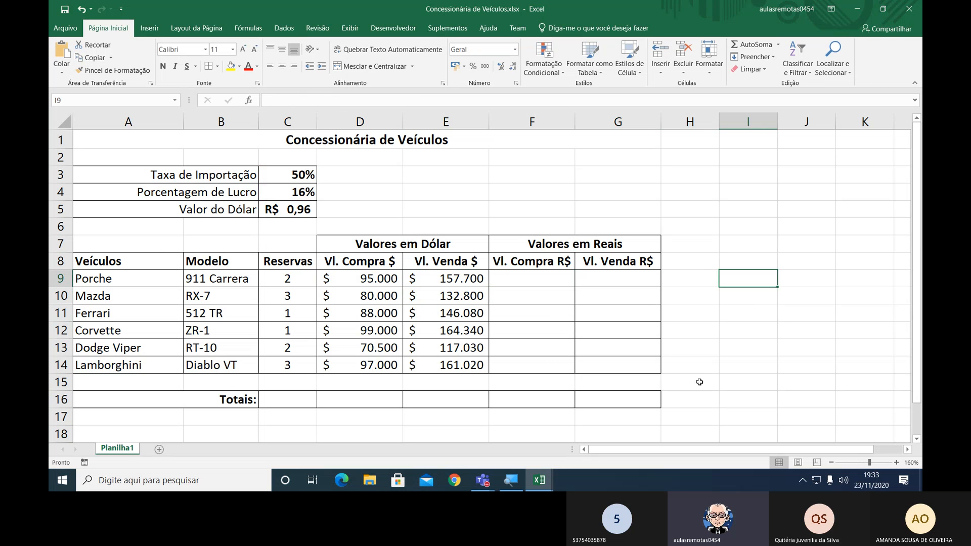
Enter the check calculation =95000*(50%+16%)+95000 in cell I9.
type("=")
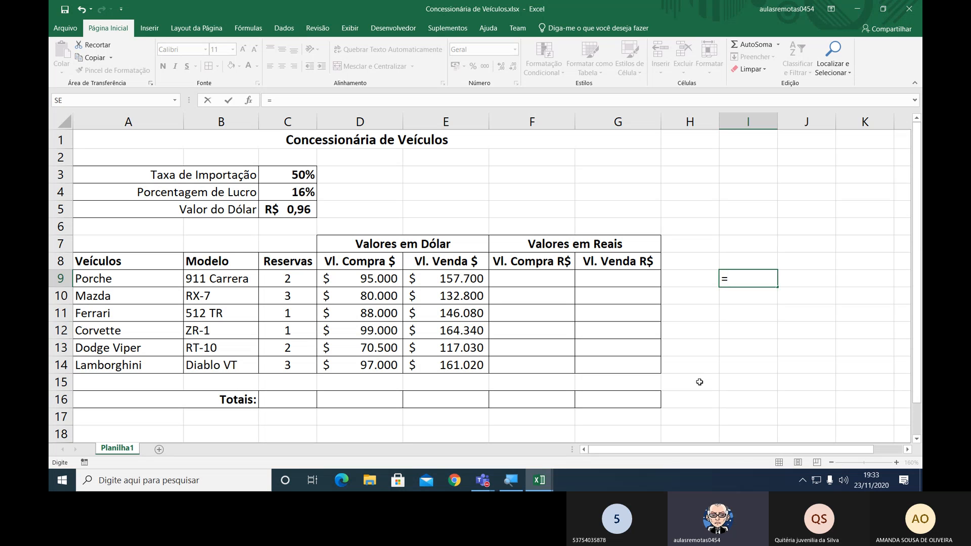
type("95000*(")
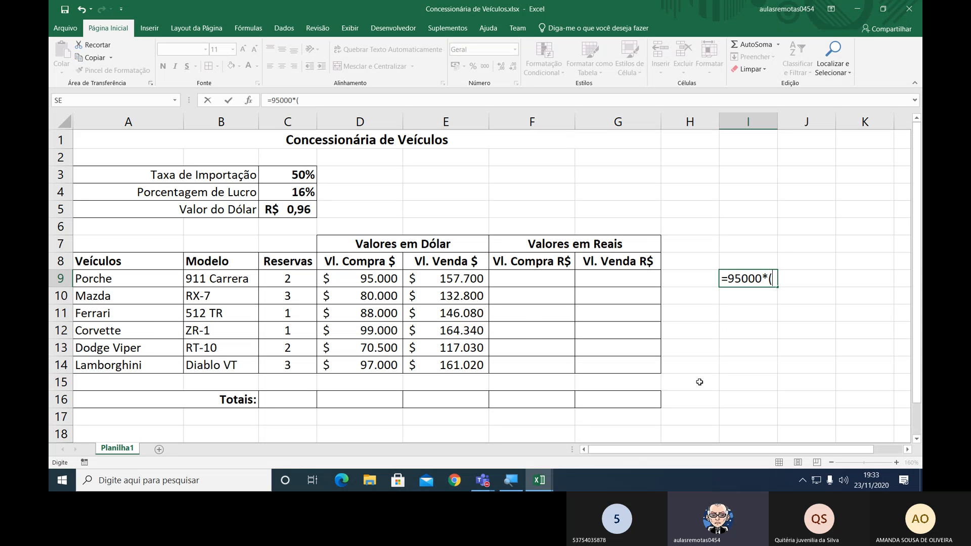
type("50%+16%")
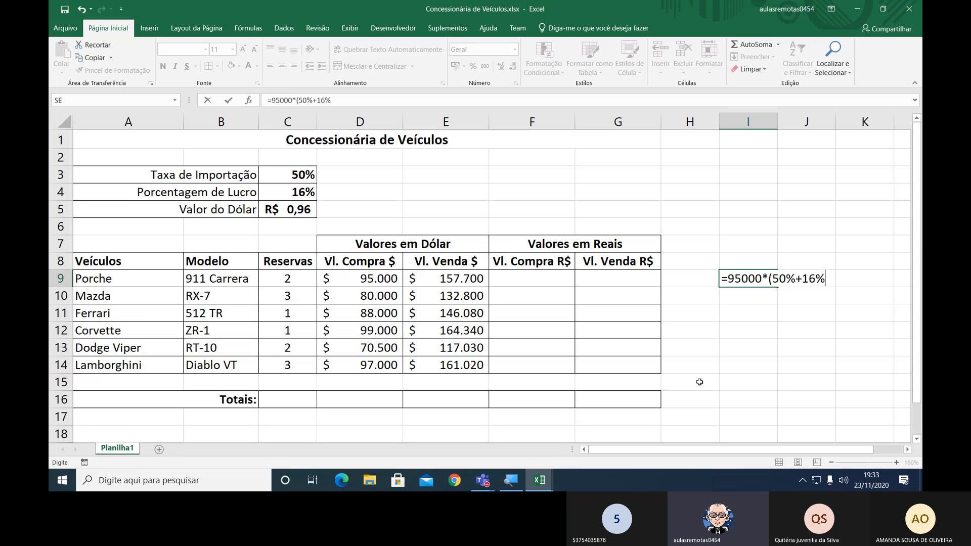
type(")+95000")
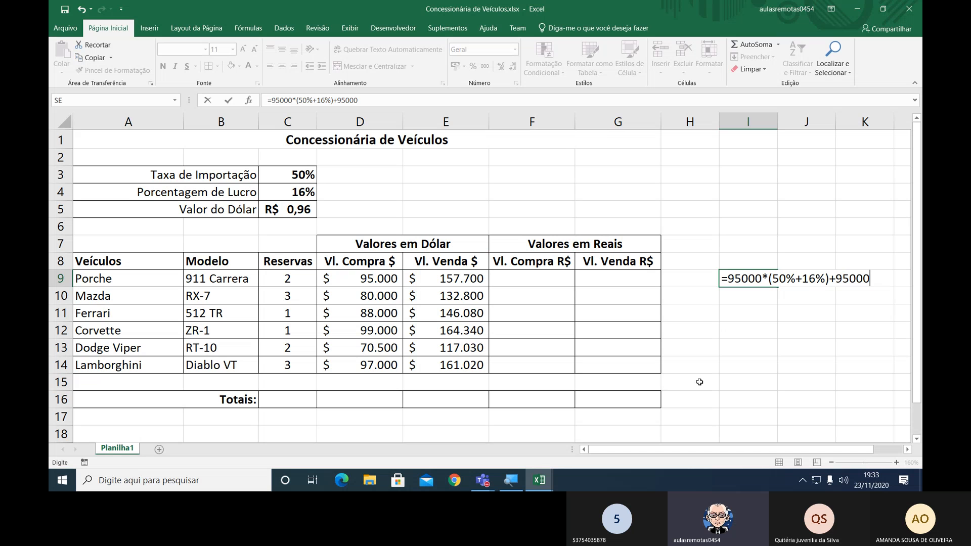
key("Return")
key("Up")
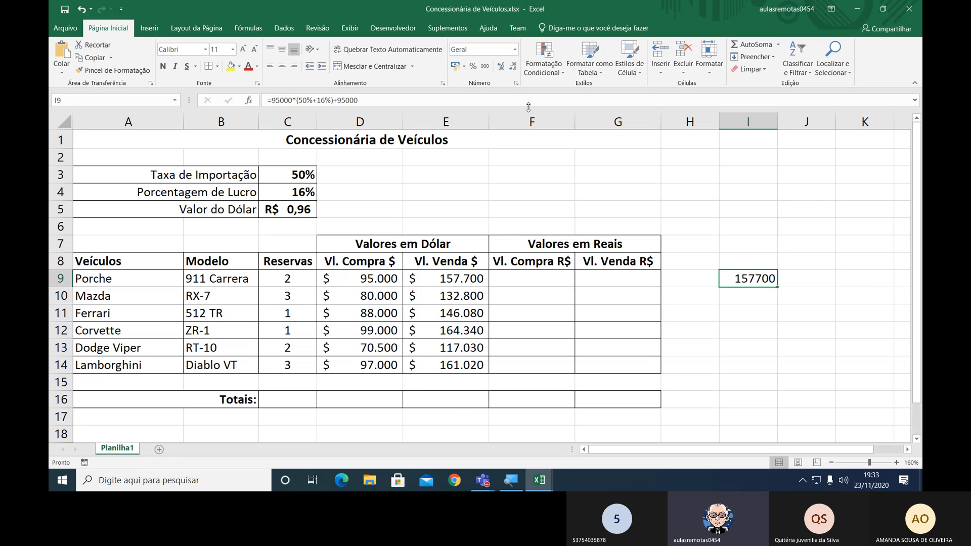
Format cell I9 with a thousands separator and no decimal places.
left_click(484, 66)
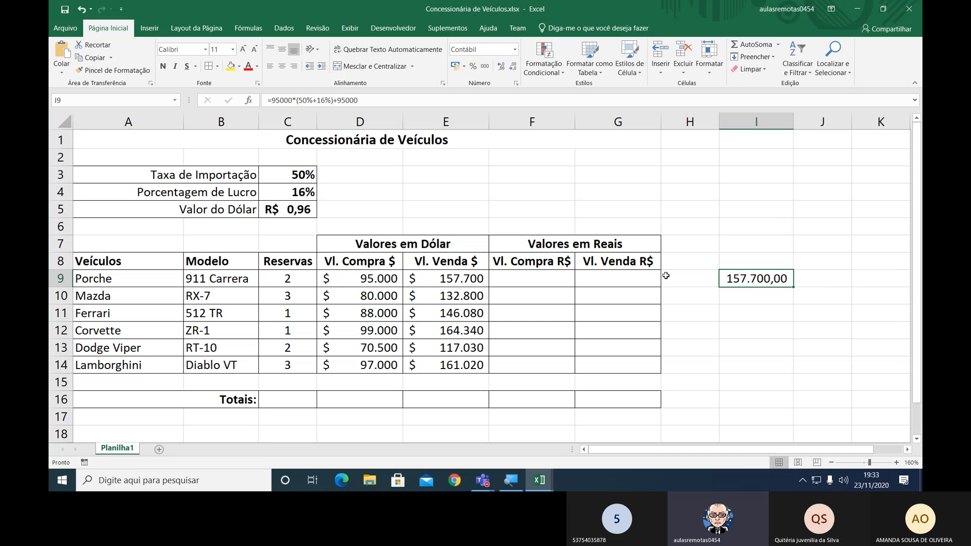
left_click(513, 67)
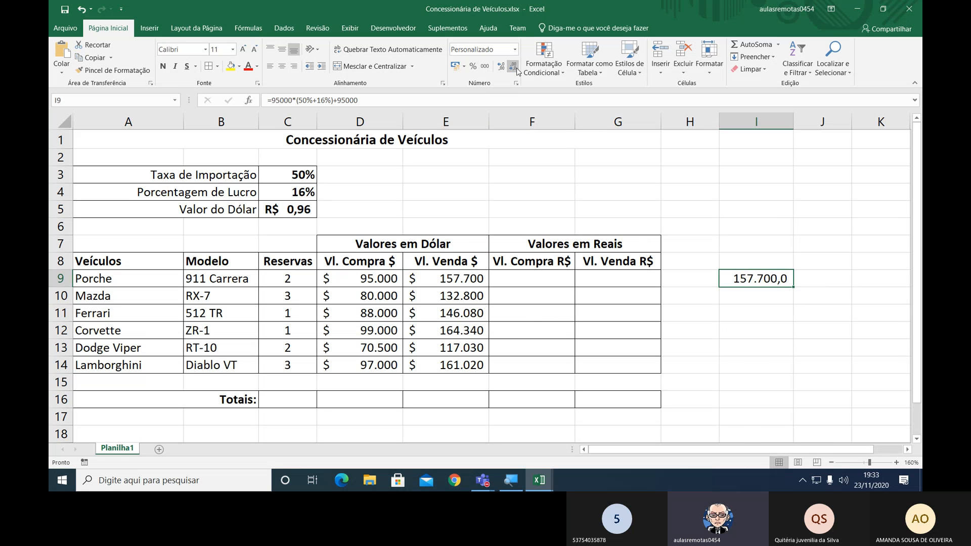
left_click(513, 67)
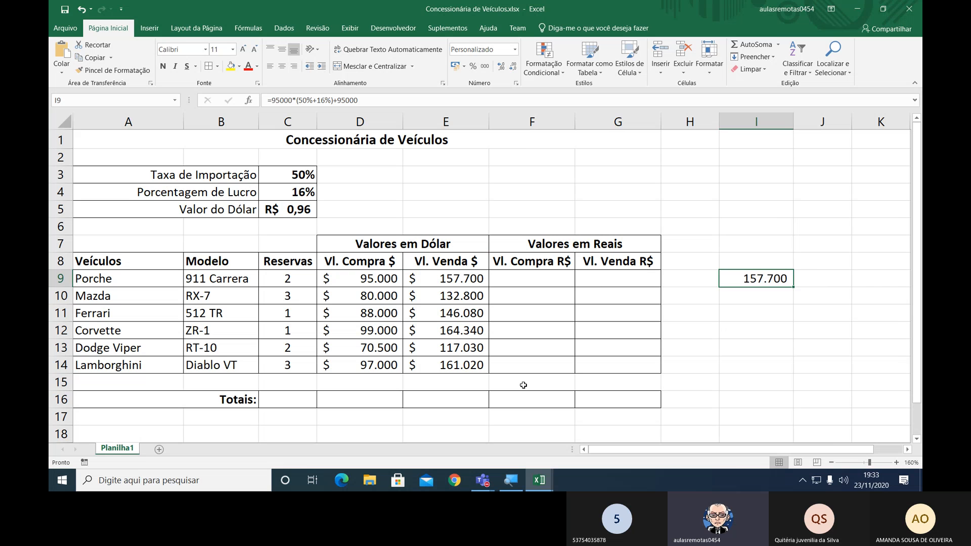
Shorten the check formula in I9 to =95000*(50%+16%).
key("F2")
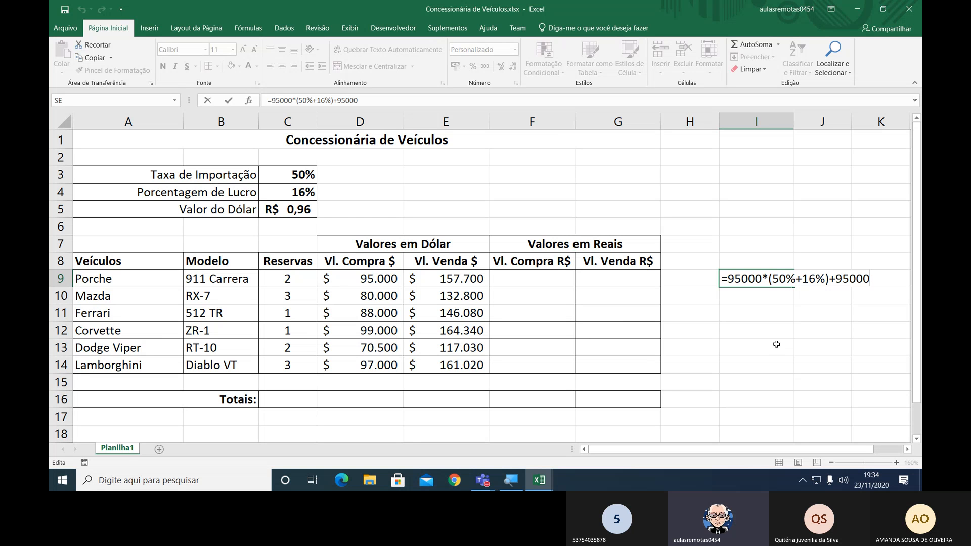
key("BackSpace")
key("BackSpace")
key("BackSpace")
key("BackSpace")
key("BackSpace")
key("BackSpace")
key("Return")
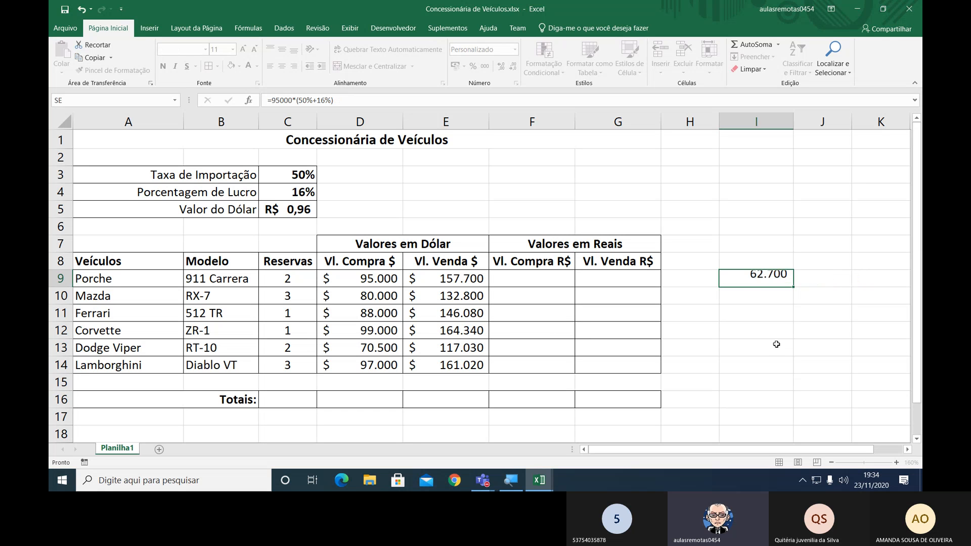
key("Up")
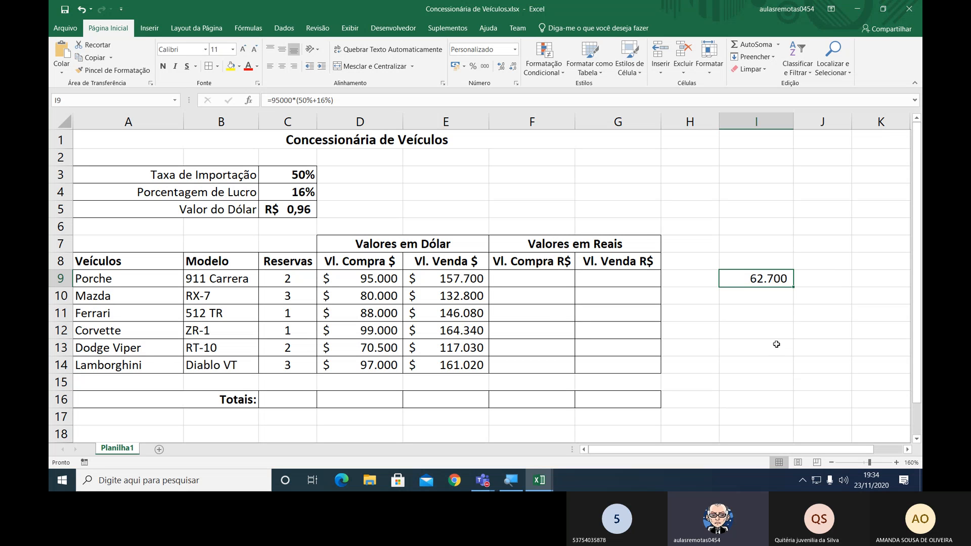
Clear the check calculation from cell I9 and move to cell F9.
key("Delete")
key("Left")
key("Left")
key("Left")
key("Left")
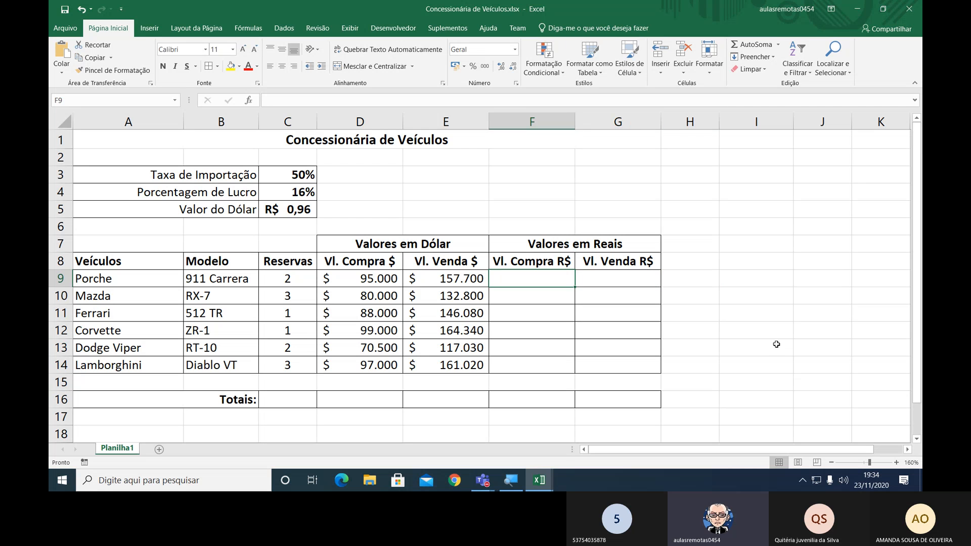
Shade the dollar sale values in E9:E14 with a light grey fill.
key("shift+Down")
key("shift+Down")
key("shift+Down")
key("shift+Down")
key("shift+Down")
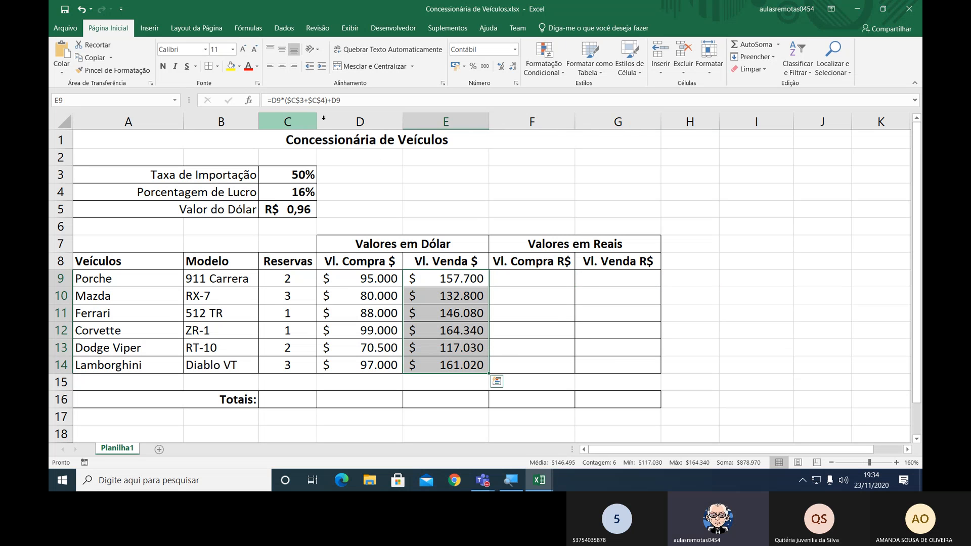
left_click(240, 66)
left_click(232, 115)
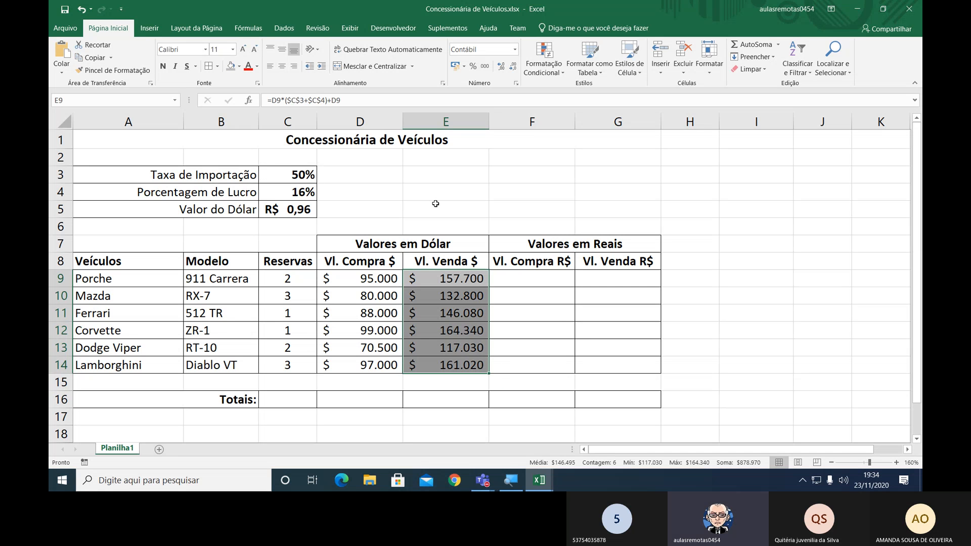
left_click(239, 66)
left_click(234, 108)
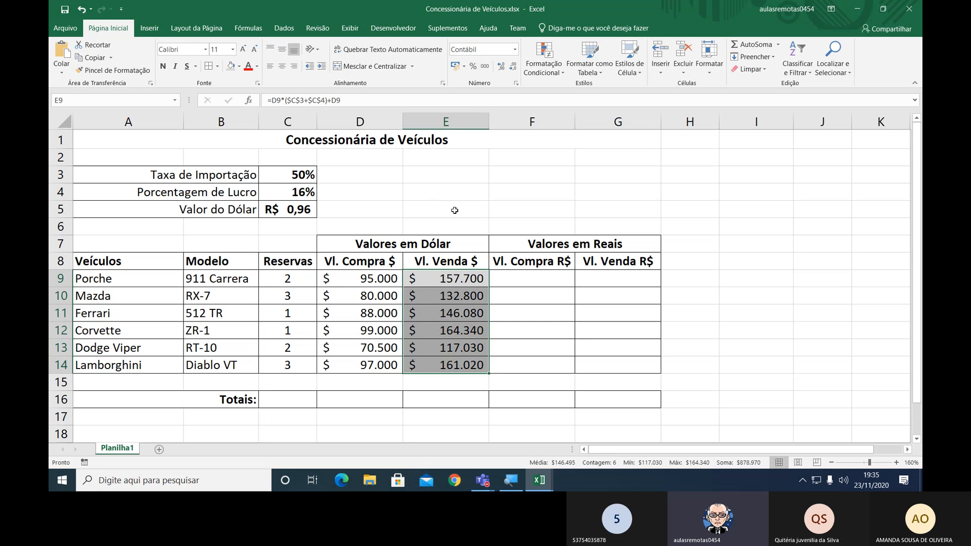
Enter the formula =D9*$C$5 in F9 to calculate the Porche's purchase value in reais.
left_click(518, 276)
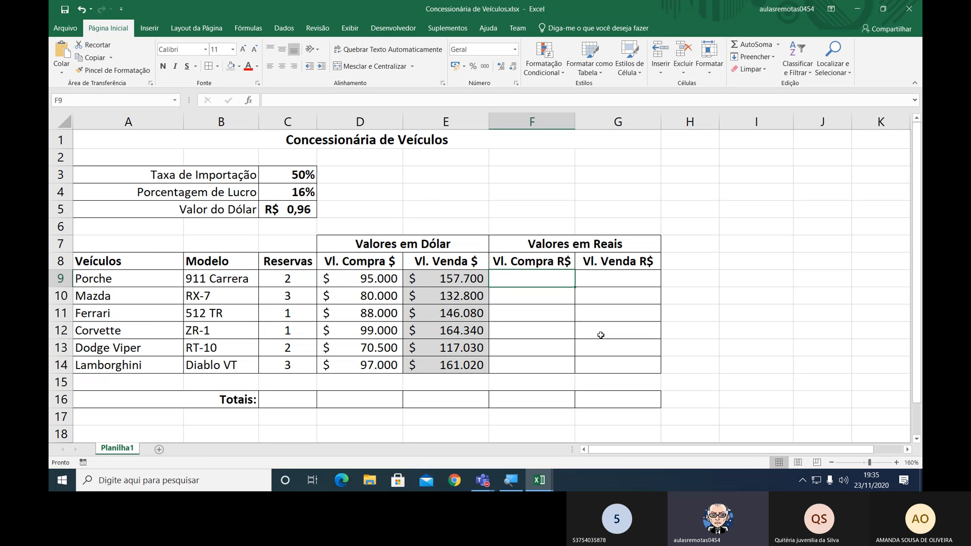
type("=")
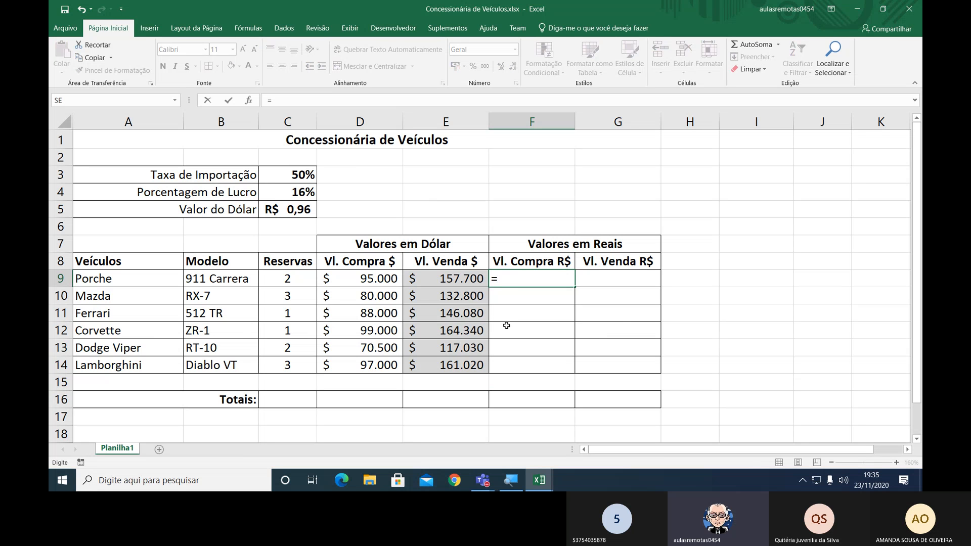
left_click(382, 281)
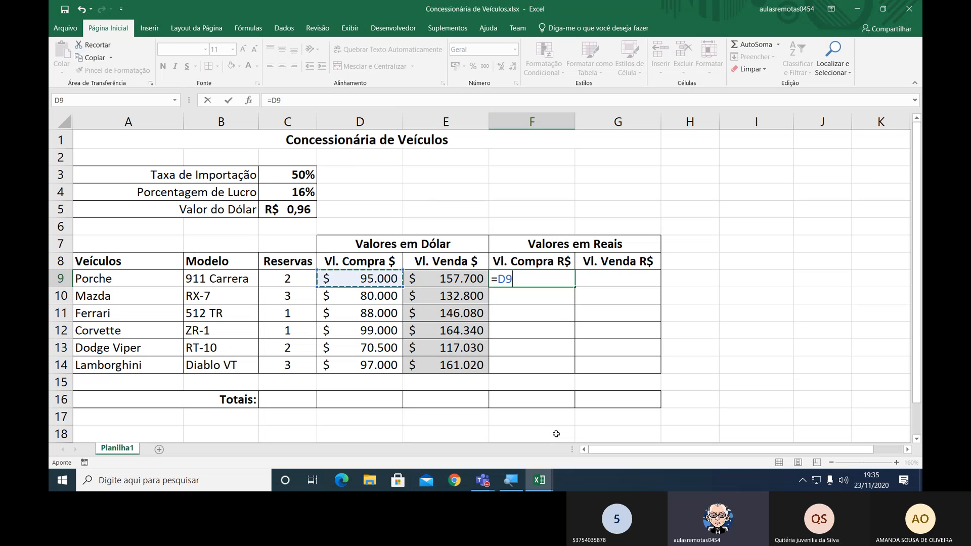
type("*")
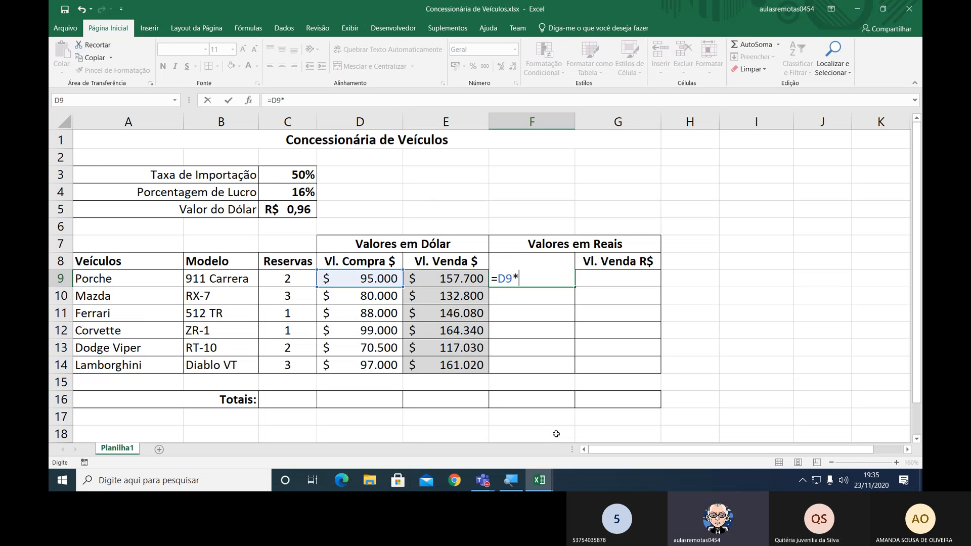
left_click(287, 209)
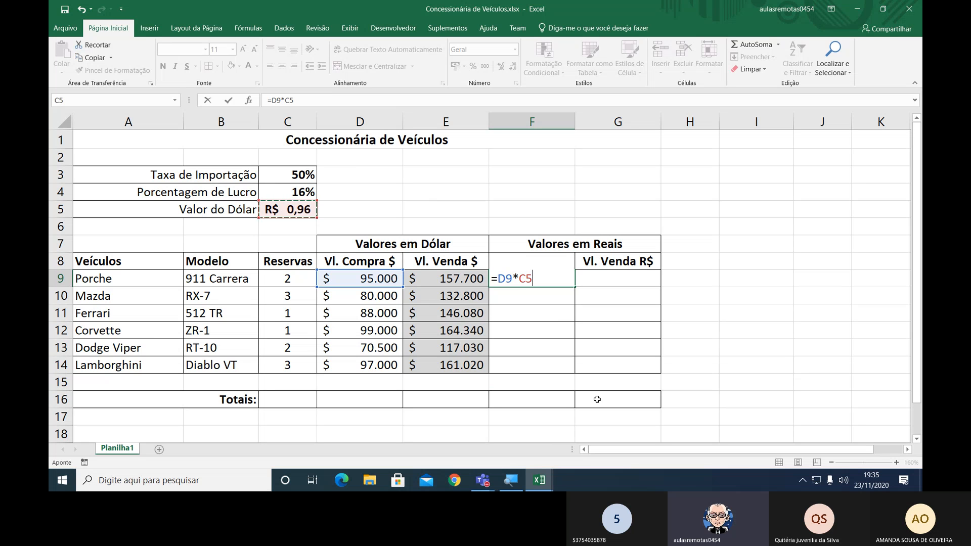
key("F4")
key("Return")
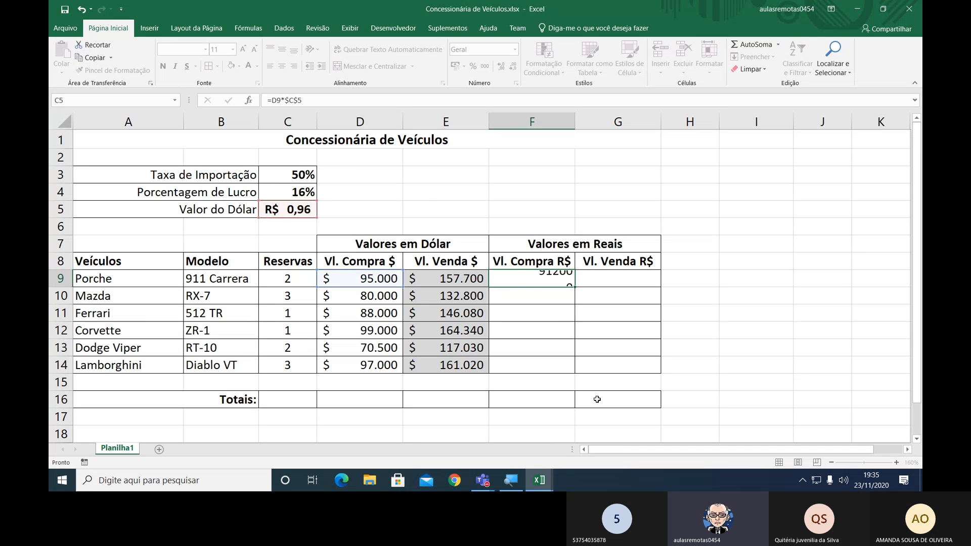
Format F9 in the R$ accounting format and copy its formula down through F14.
key("Up")
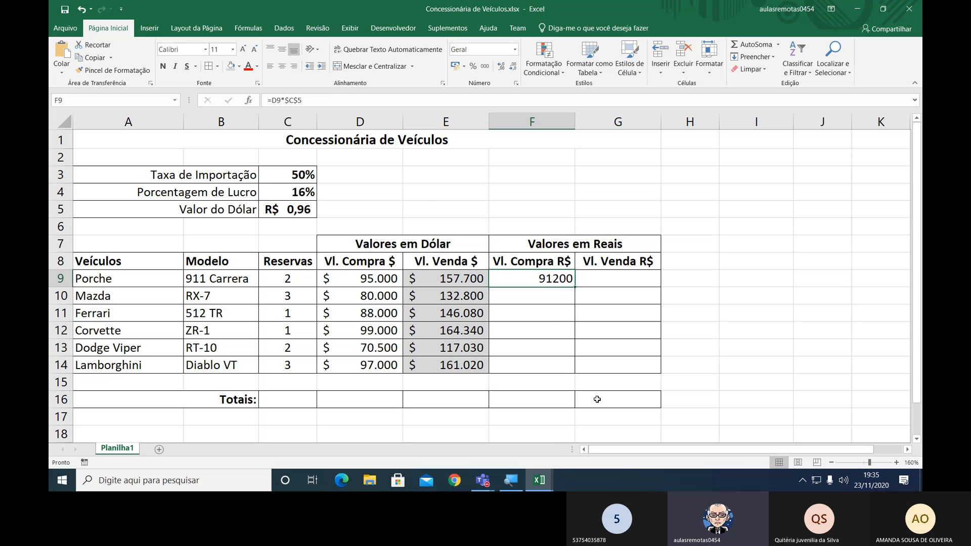
left_click(455, 66)
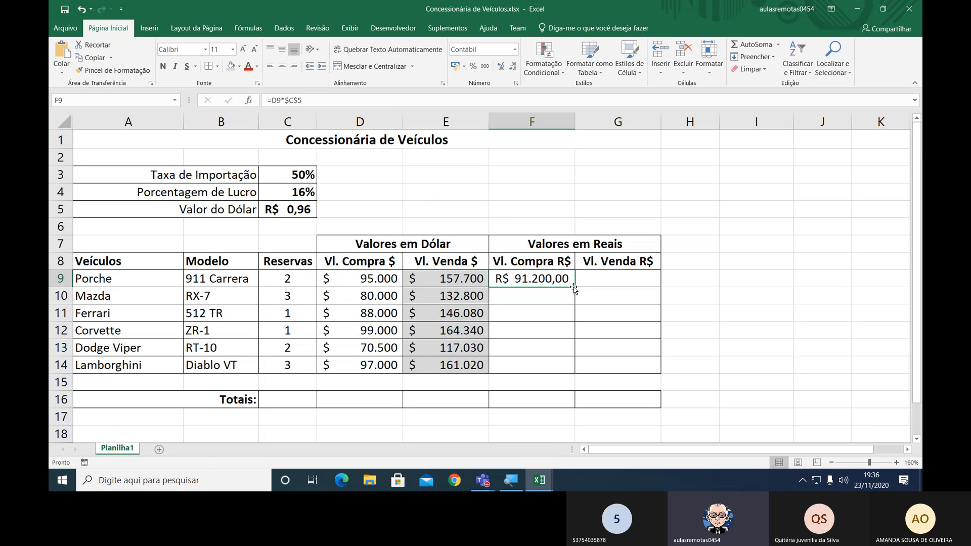
left_click_drag(576, 287, 573, 381)
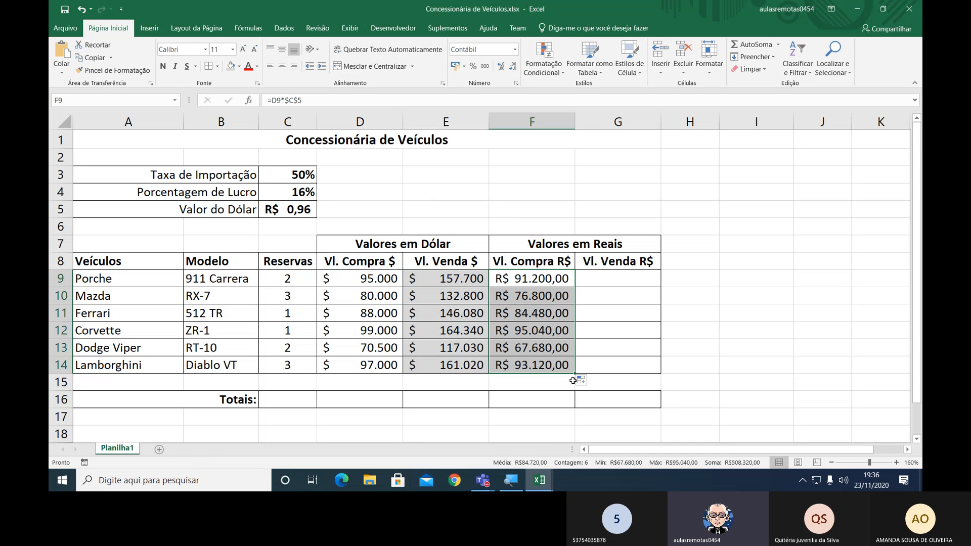
Shade the real purchase values in F9:F14 with the same light grey fill.
left_click(570, 299)
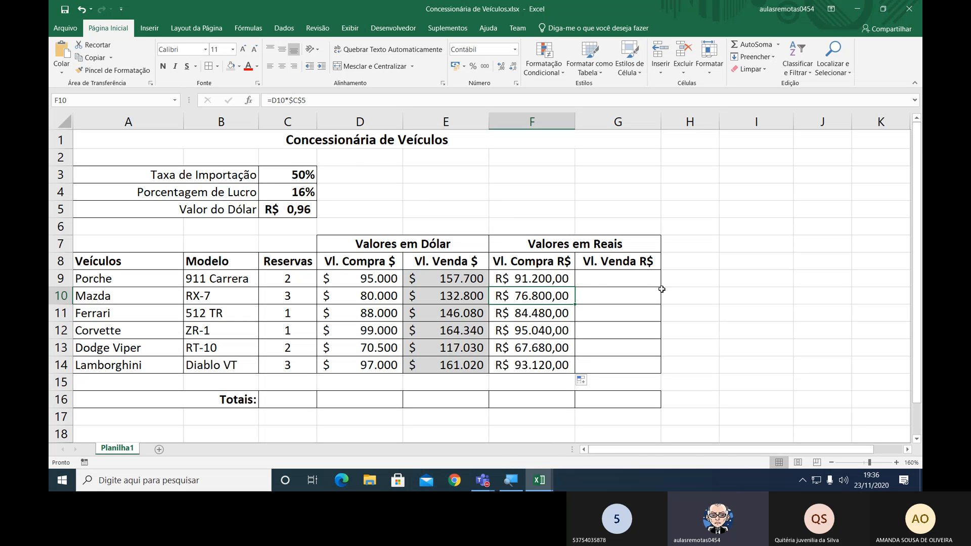
left_click_drag(565, 279, 563, 366)
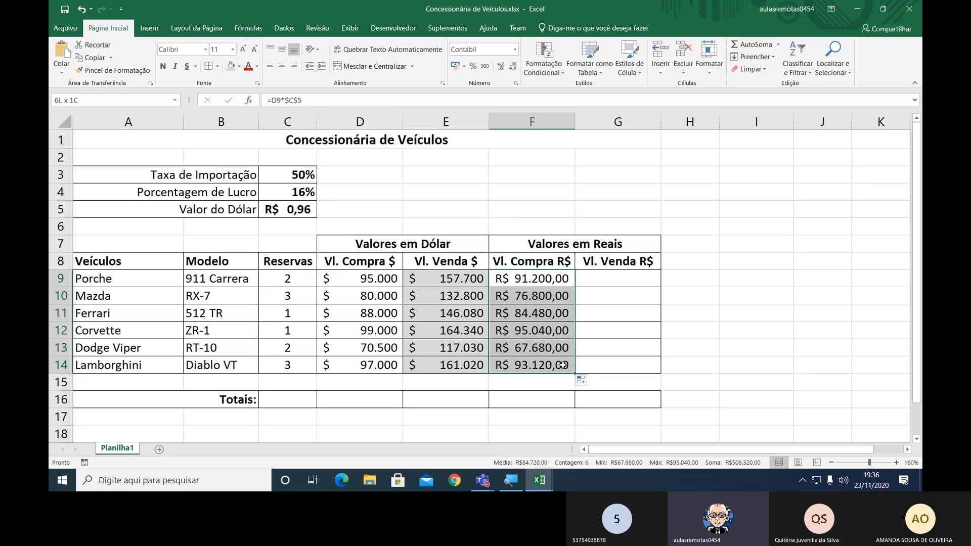
left_click(230, 66)
Enter the formula =E9*C5 in G9 to calculate the Porche's sale value in reais.
left_click(620, 276)
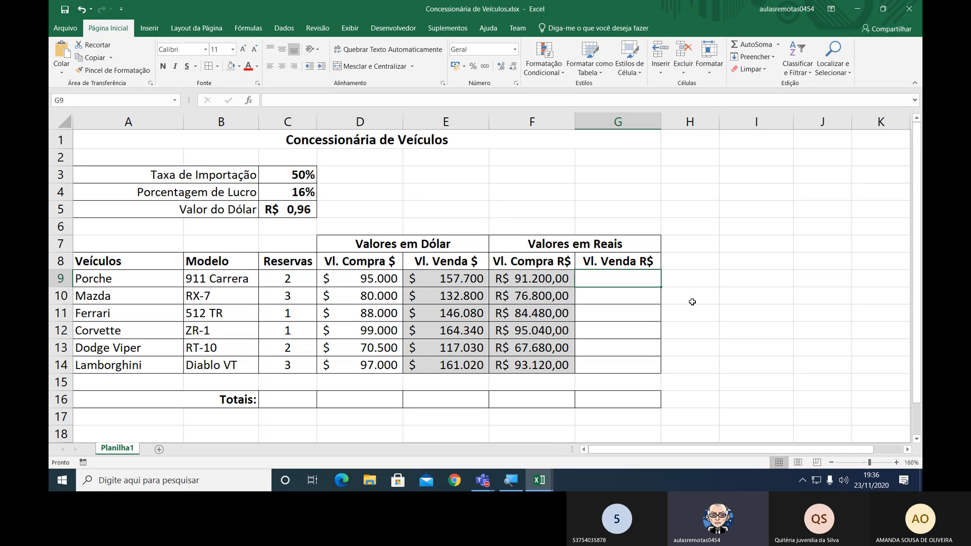
type("=")
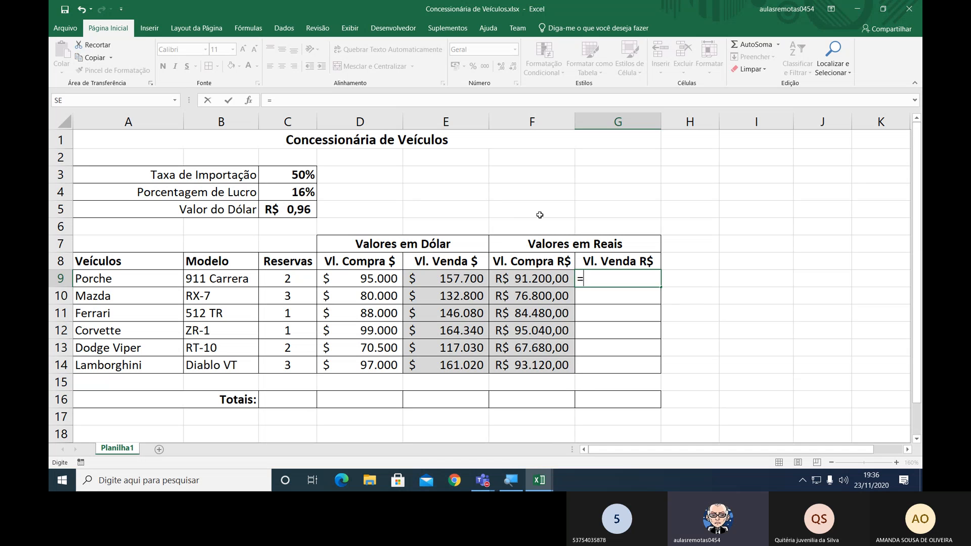
left_click(466, 276)
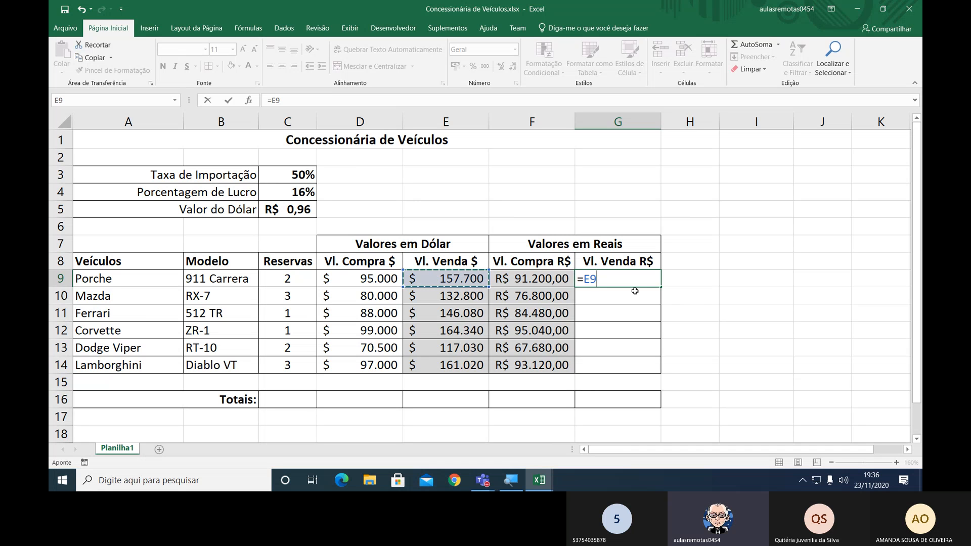
type("*")
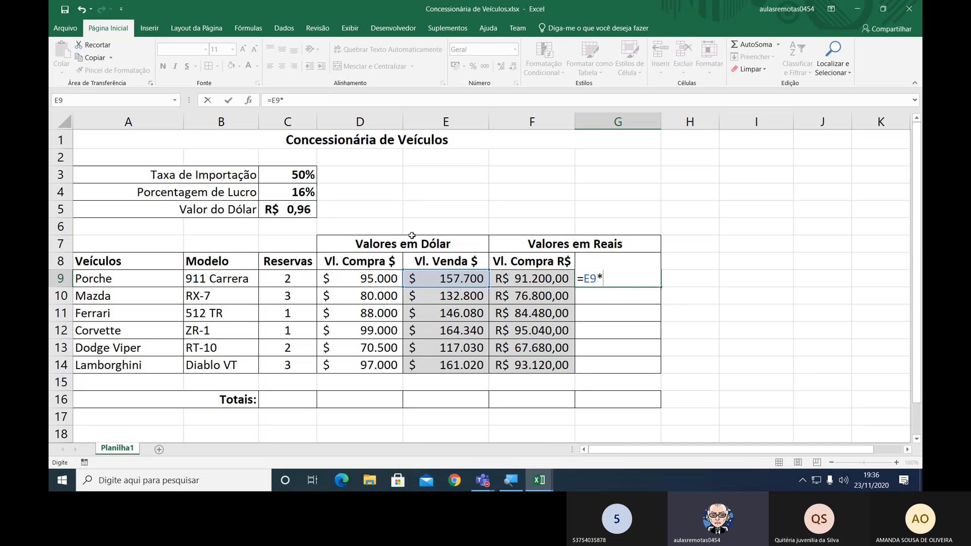
left_click(303, 208)
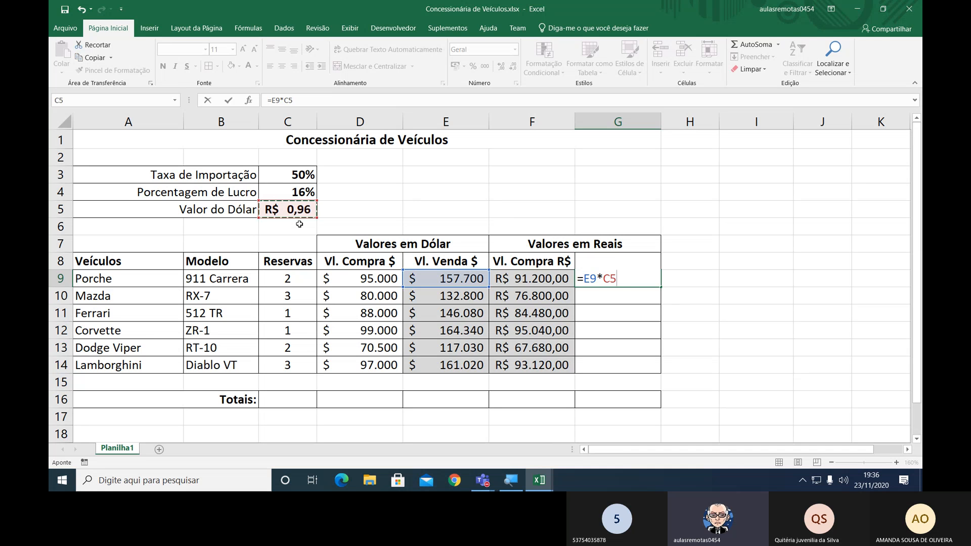
key("Return")
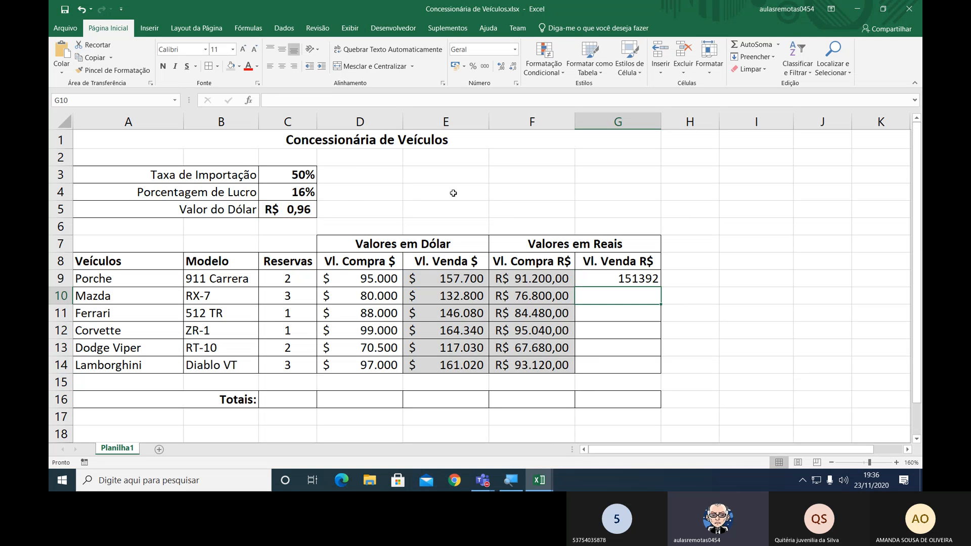
Format G9 in the R$ accounting format and widen column G enough to show the full amount.
key("Up")
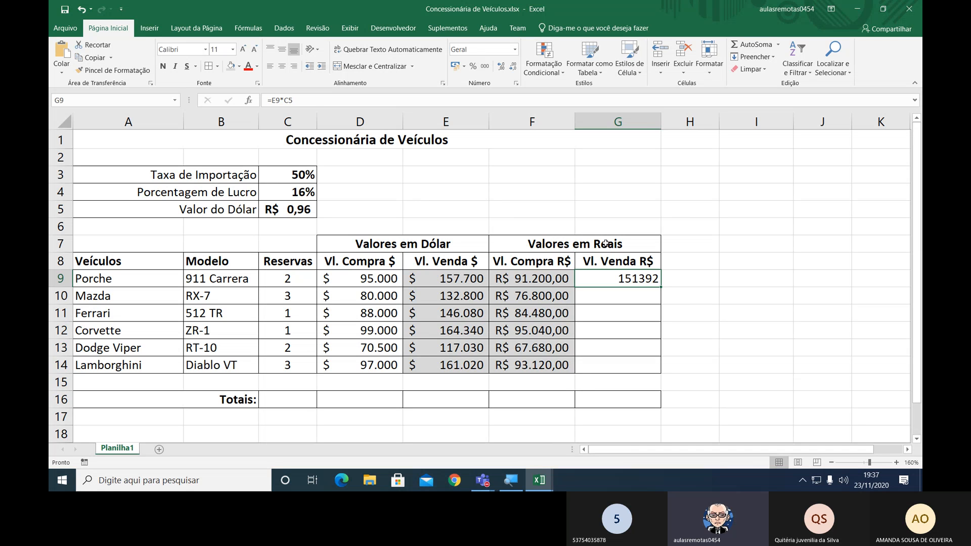
left_click(455, 70)
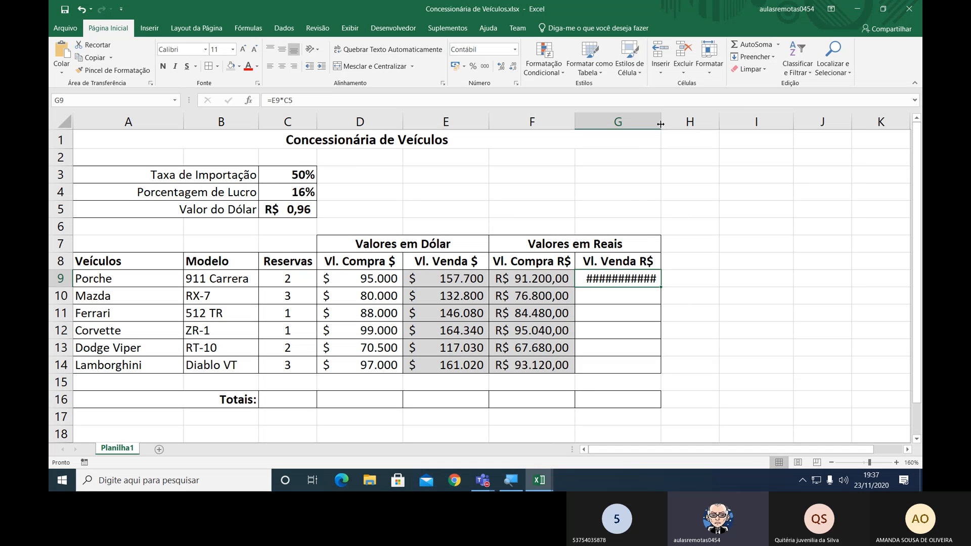
mouse_move(661, 125)
left_mouse_down()
mouse_move(674, 125)
mouse_move(662, 122)
left_mouse_up()
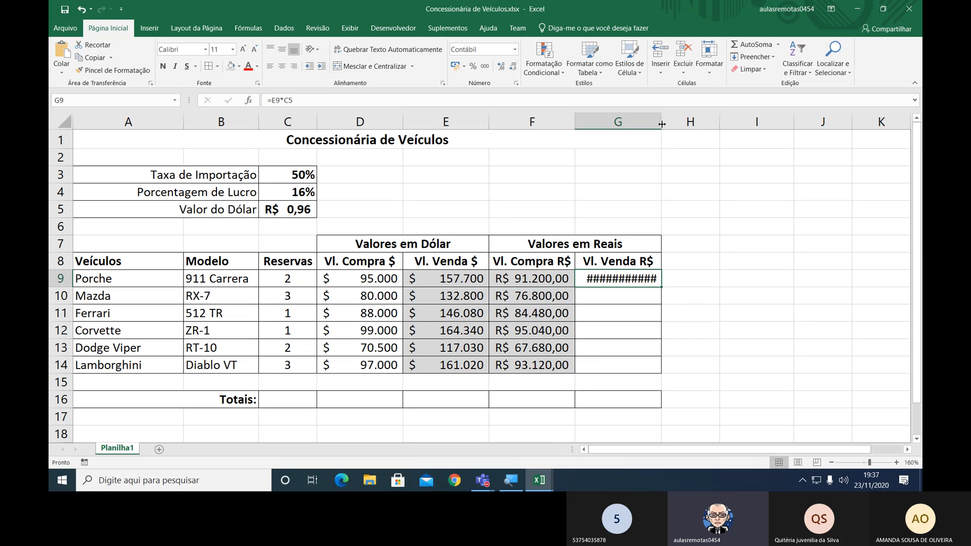
left_click_drag(662, 124, 675, 124)
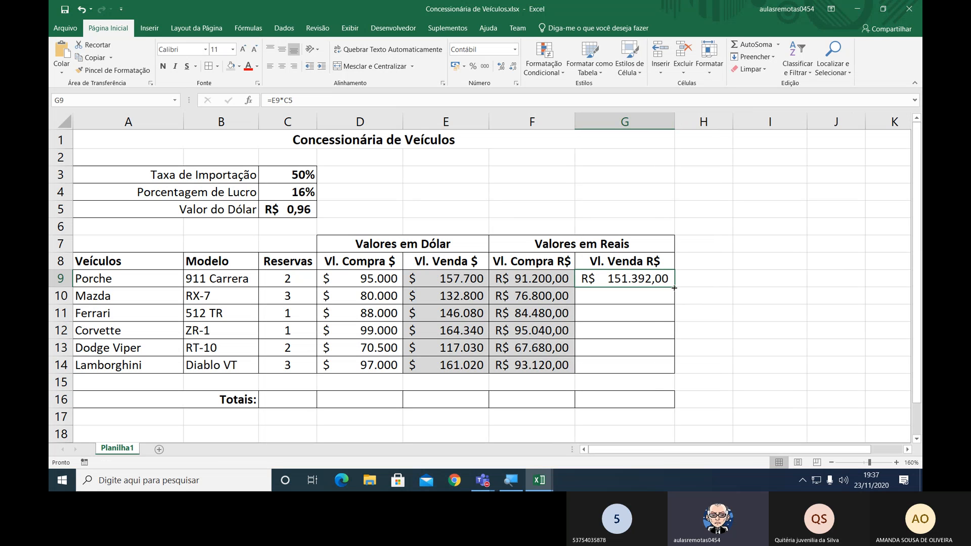
Copy the G9 formula with its relative C5 reference down through G14 and inspect the references in the copied formulas.
left_click_drag(674, 288, 680, 369)
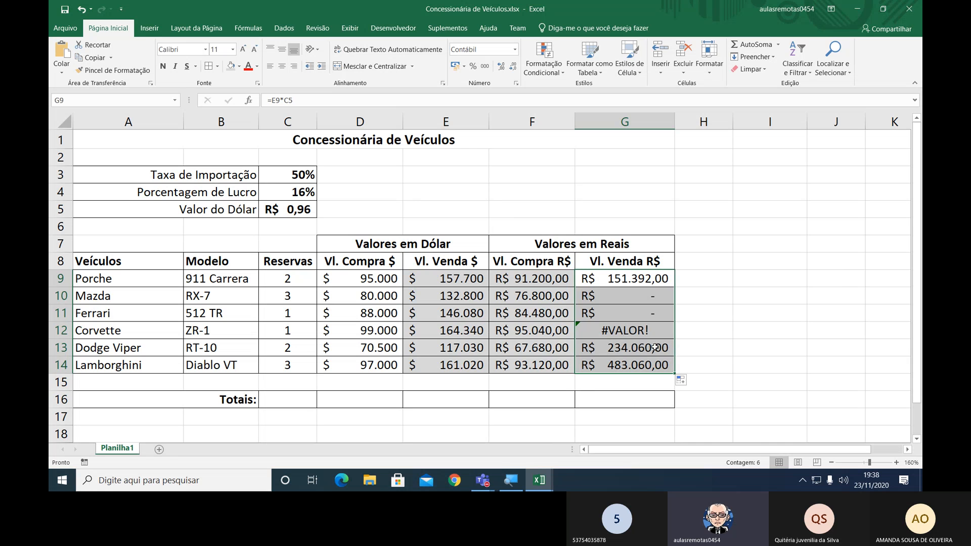
left_click_drag(655, 347, 652, 365)
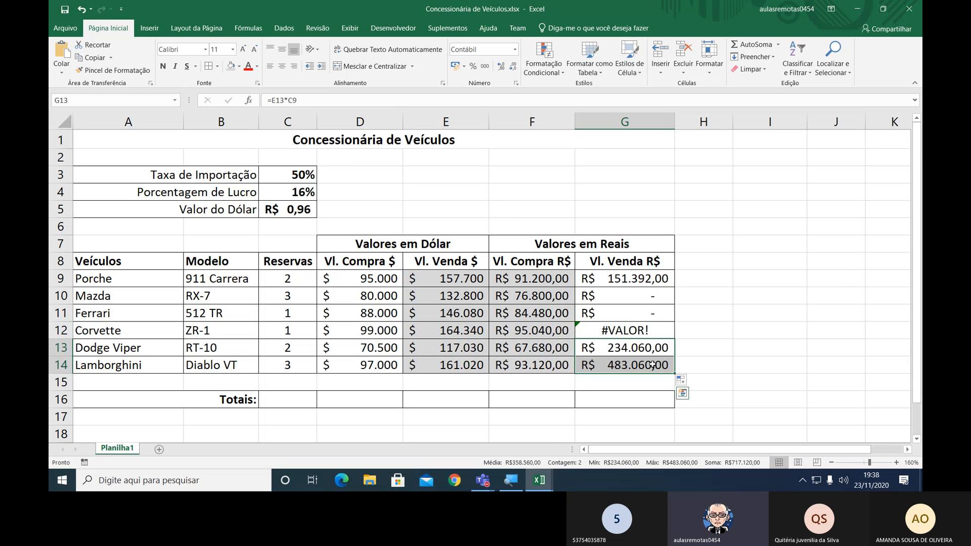
left_click(638, 331)
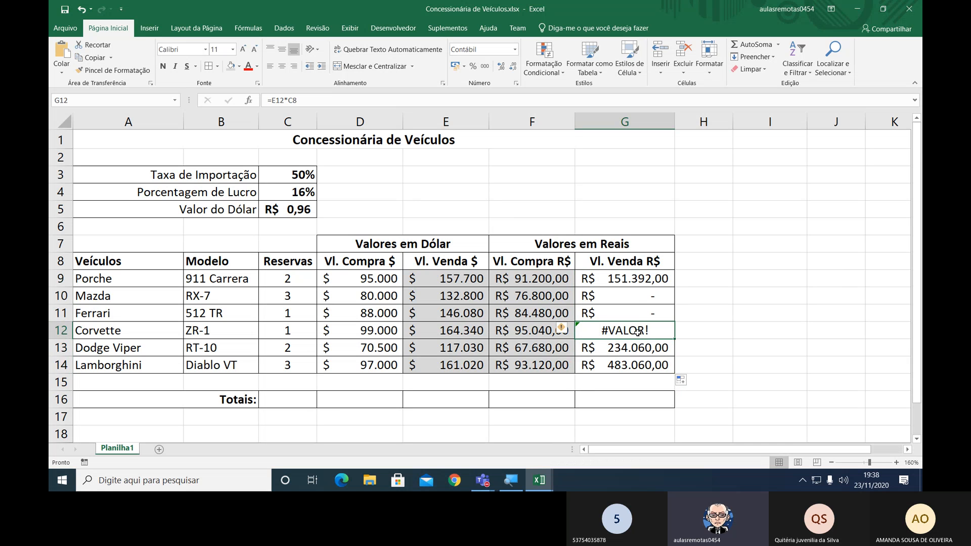
left_click(614, 297)
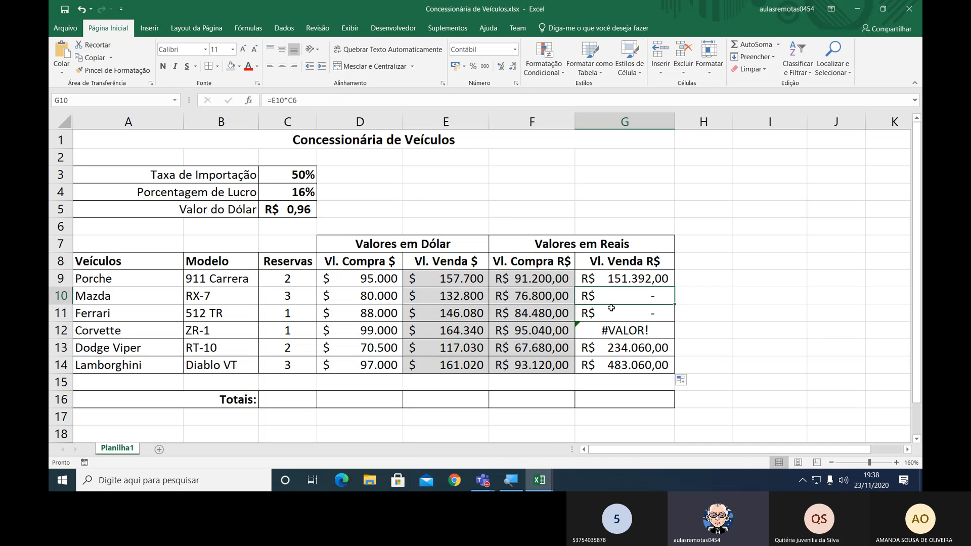
left_click_drag(611, 308, 613, 312)
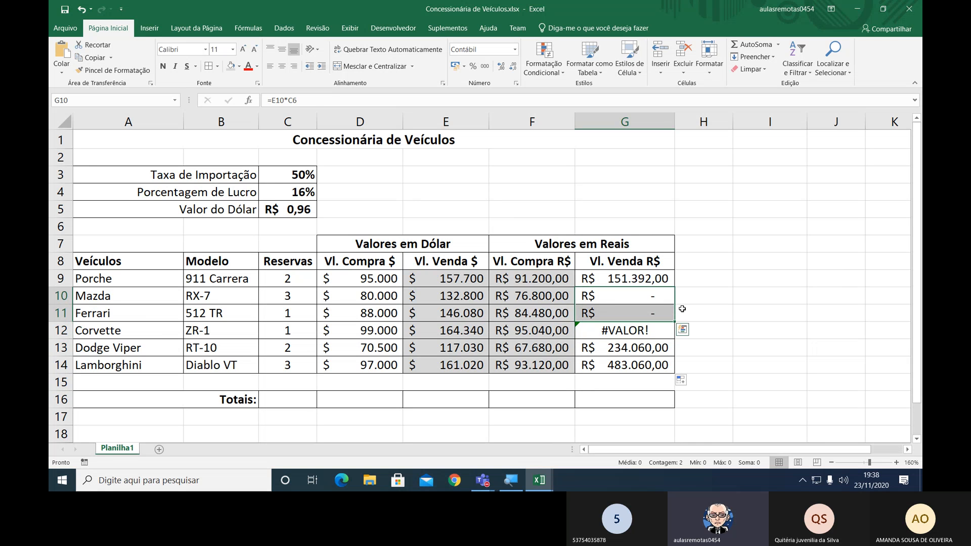
left_click(666, 311)
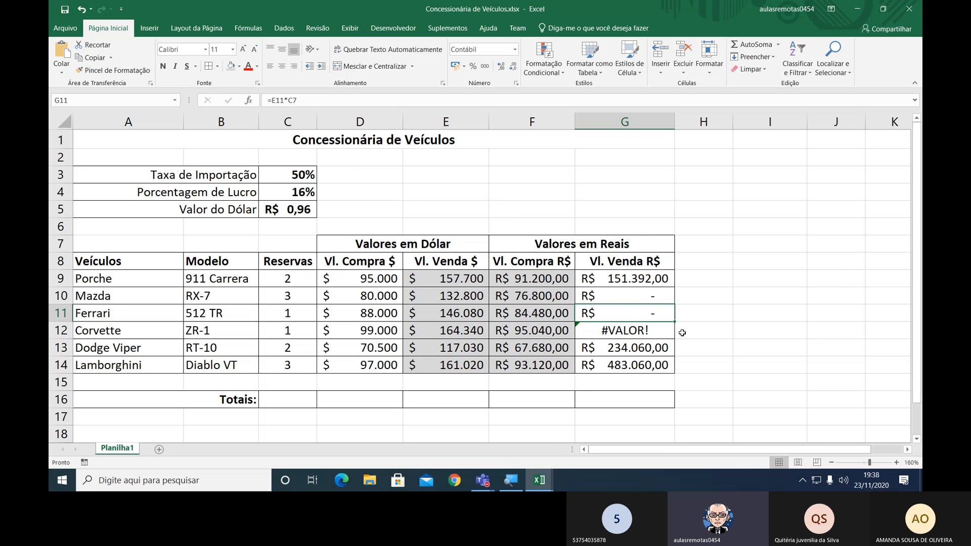
key("F2")
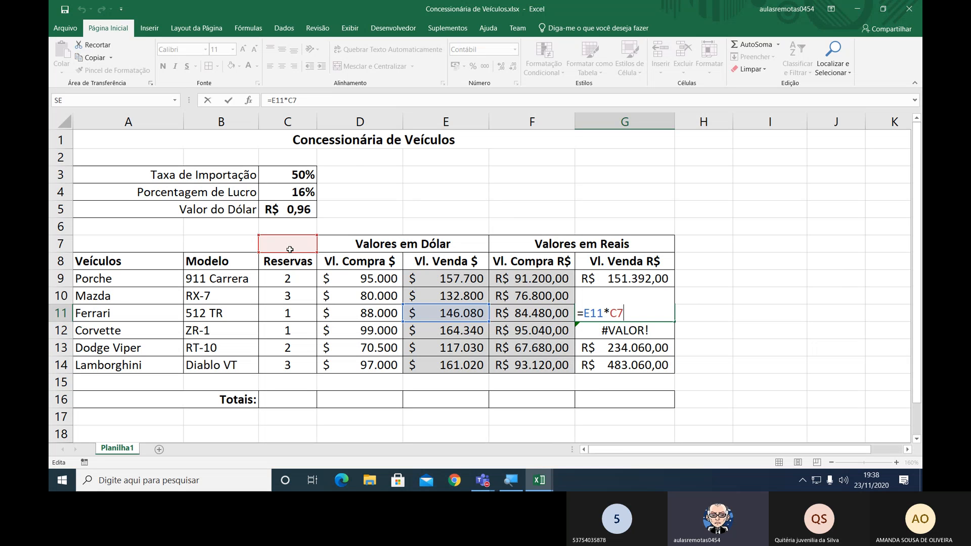
key("Return")
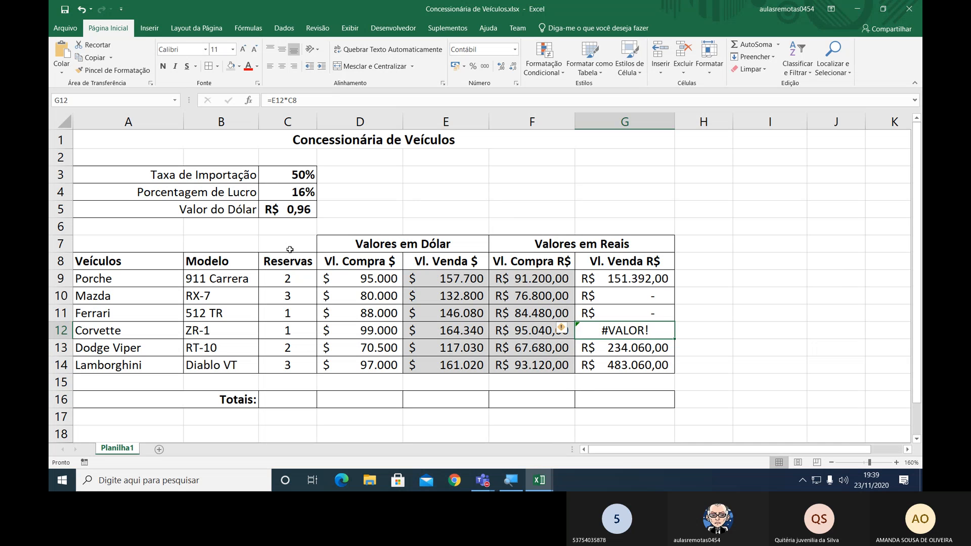
Make the dollar rate reference in G9 absolute so the formula reads =E9*$C$5.
left_click(664, 279)
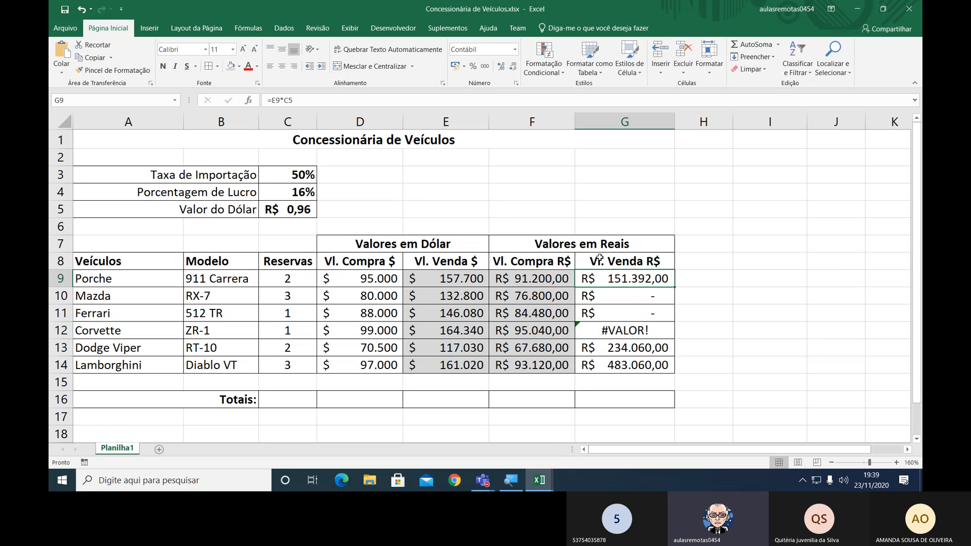
double_click(660, 280)
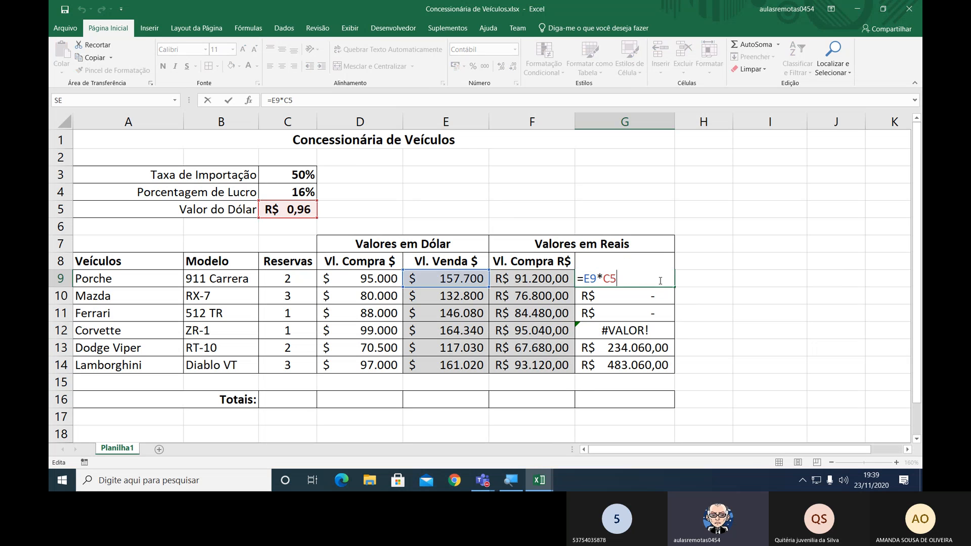
left_click(610, 279)
key("F4")
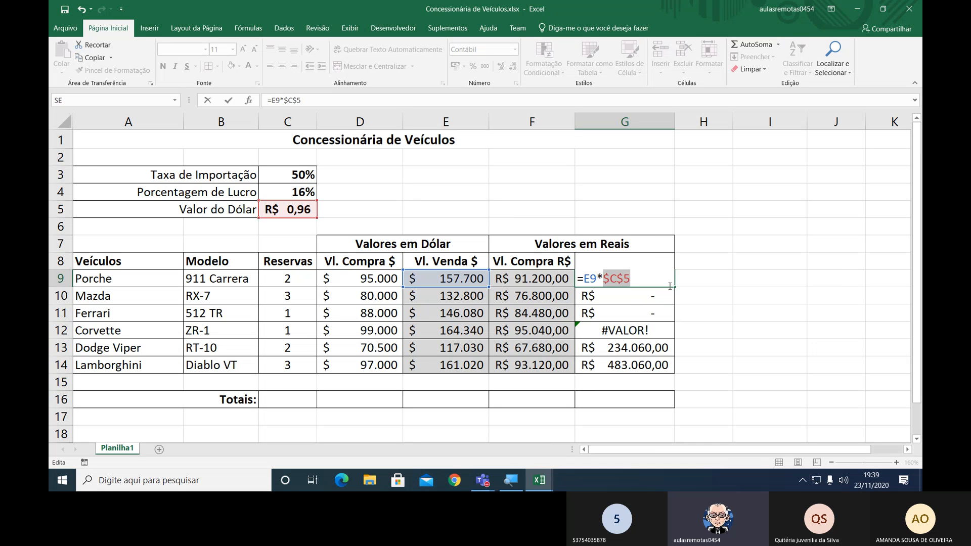
key("Return")
Copy the corrected G9 formula down through G14 for the remaining vehicles' sale values in reais.
left_click(669, 286)
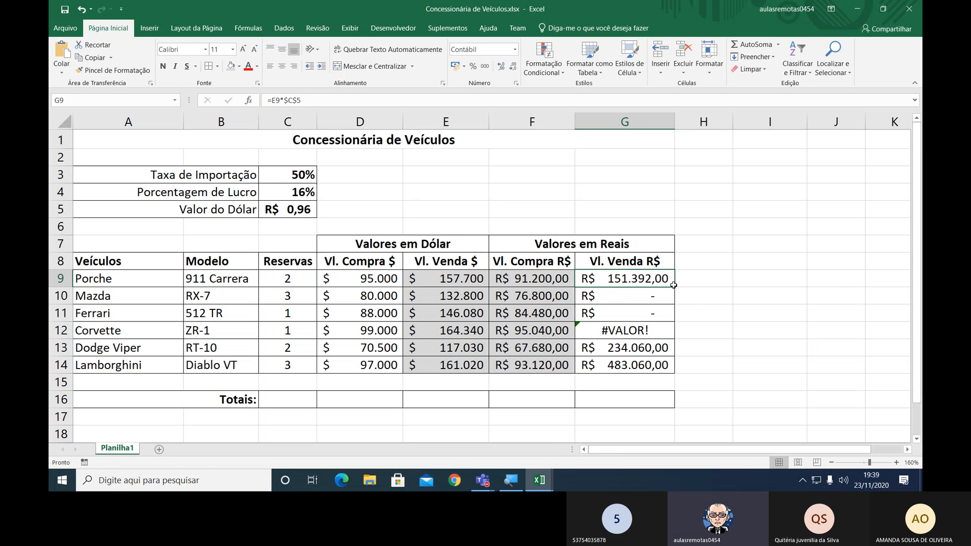
left_click_drag(673, 284, 682, 373)
key("Down")
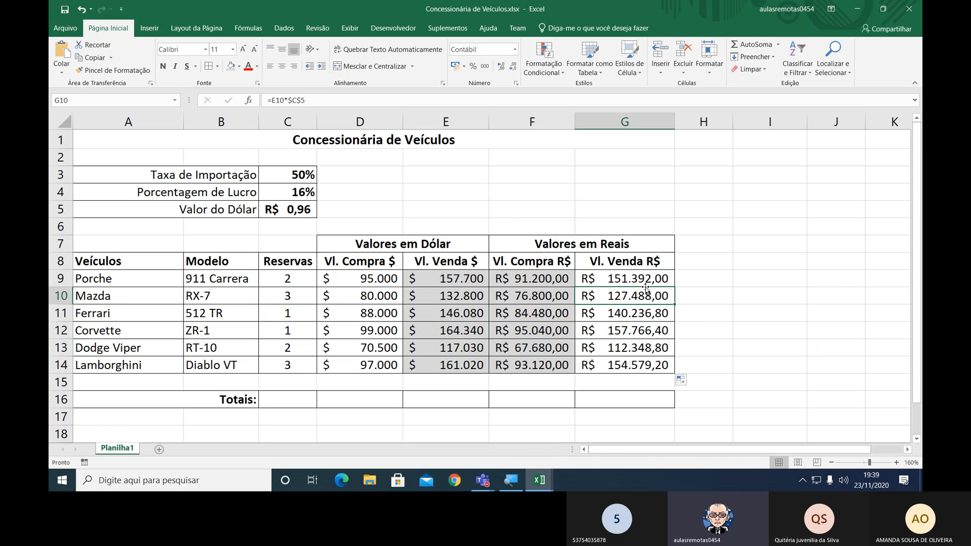
Shade the sale values in reais in G9:G14 with the gray fill and review the references in the G9 formula.
left_click_drag(645, 280, 649, 367)
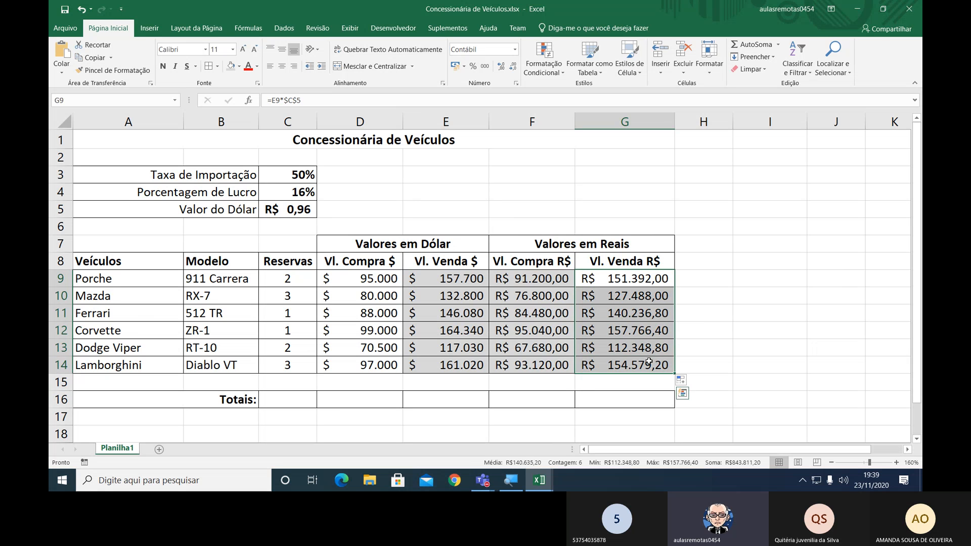
left_click(230, 66)
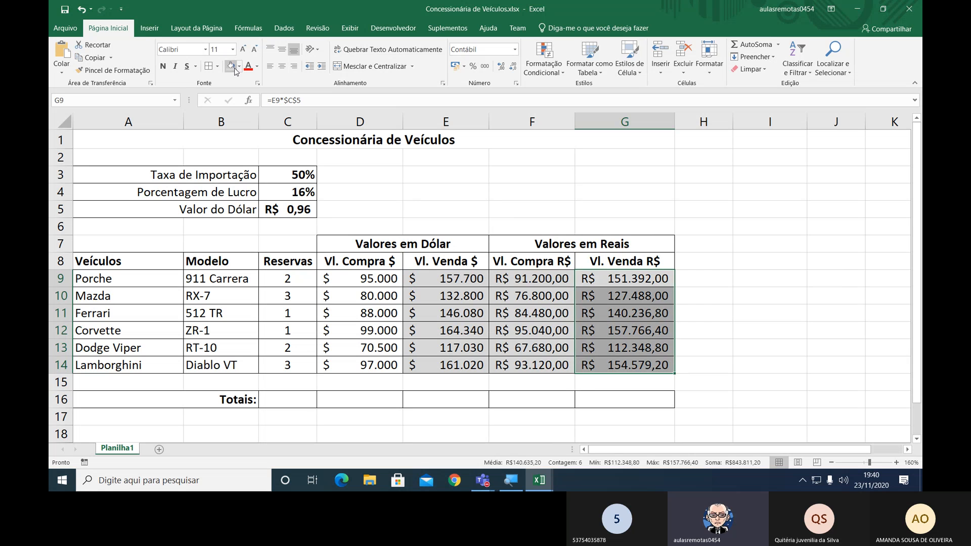
double_click(628, 278)
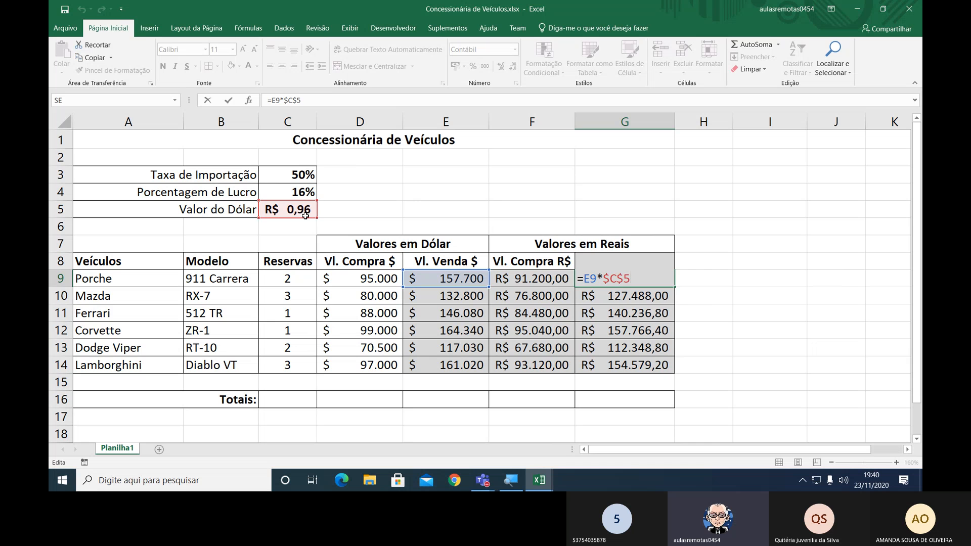
key("Return")
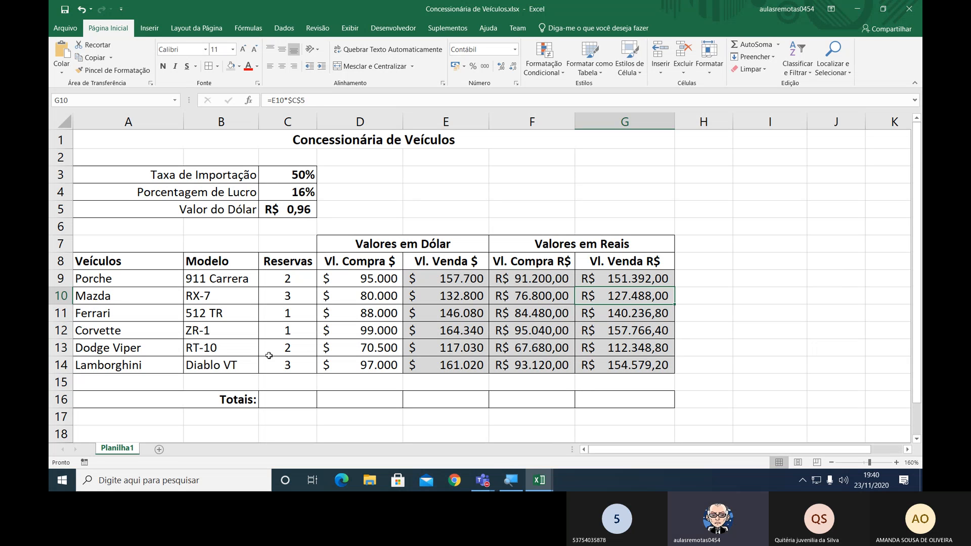
Total the reservations in C16 with the manually written formula =SOMA(C9:C14).
left_click(282, 395)
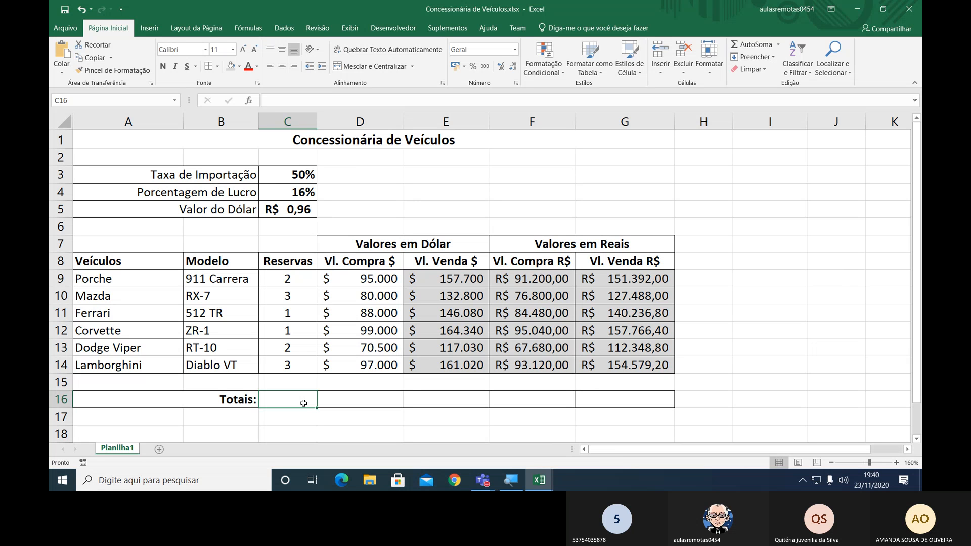
type("=")
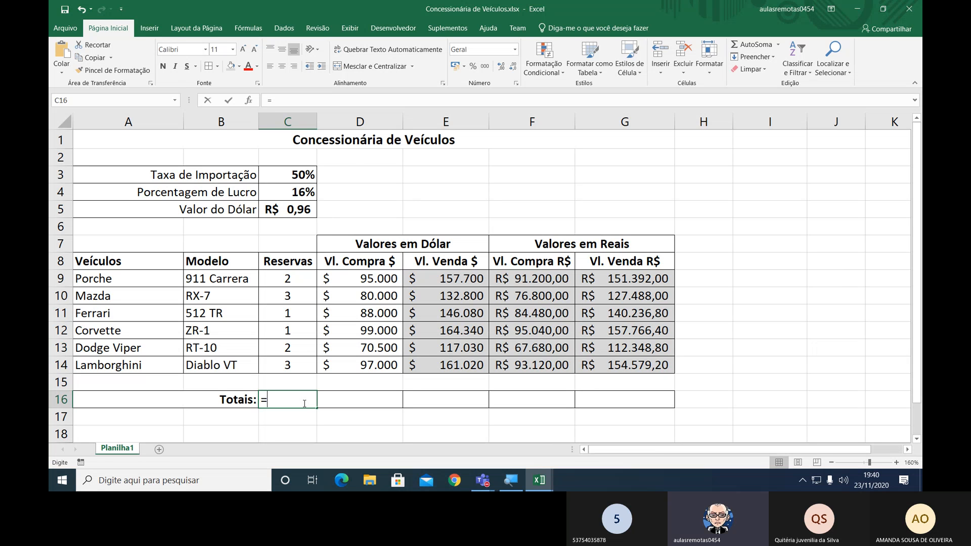
type("SOMA(")
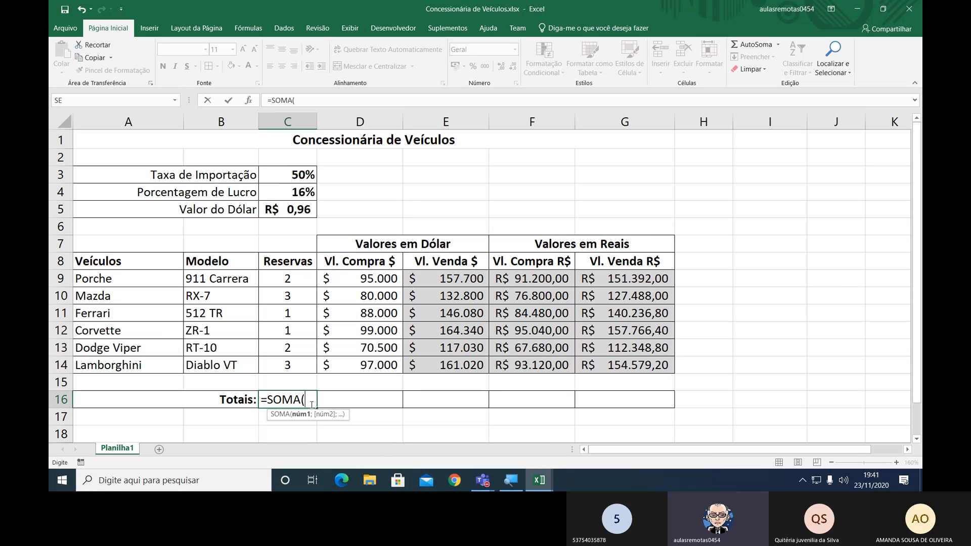
left_click_drag(292, 279, 295, 366)
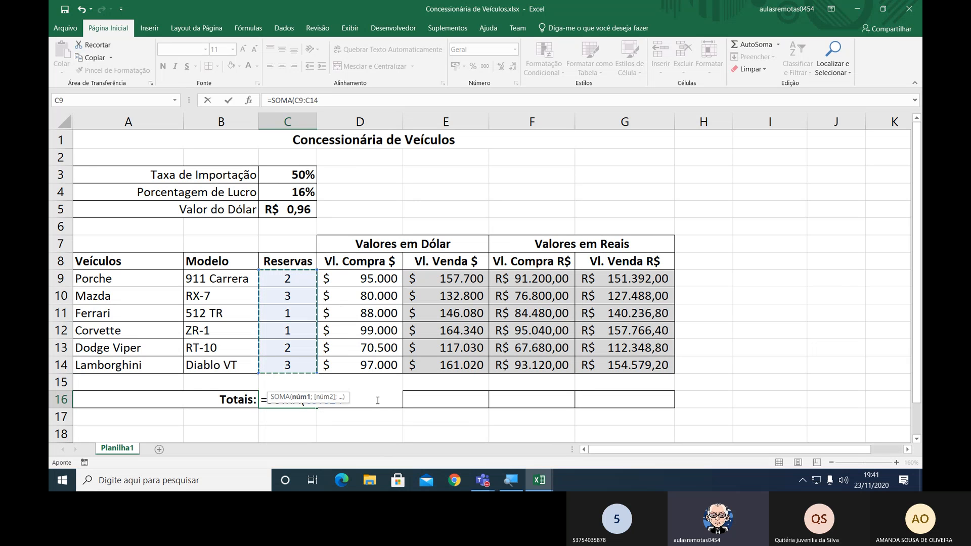
left_click(355, 395)
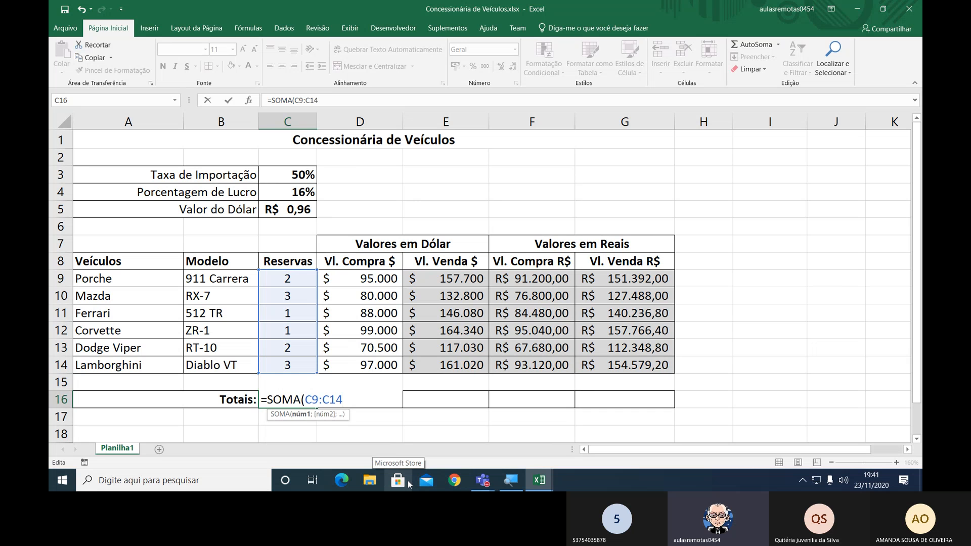
type(")")
key("ctrl+Return")
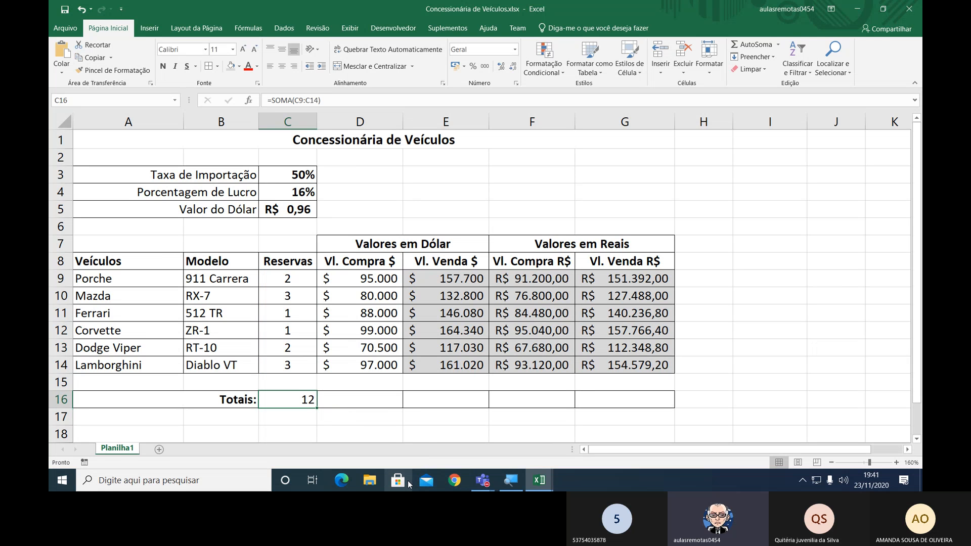
Center cell C16 and replace its handwritten formula with an AutoSum limited to the range C9:C14.
left_click(281, 66)
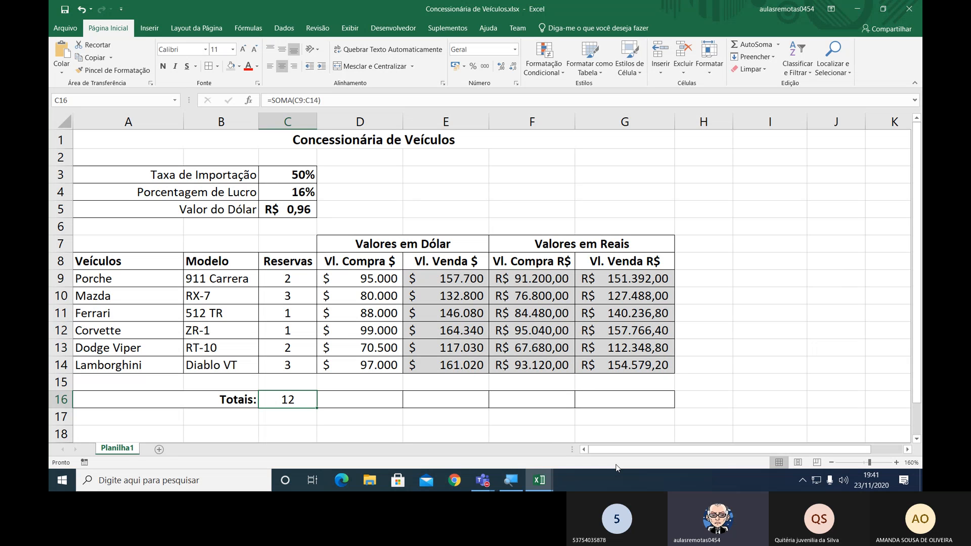
key("Delete")
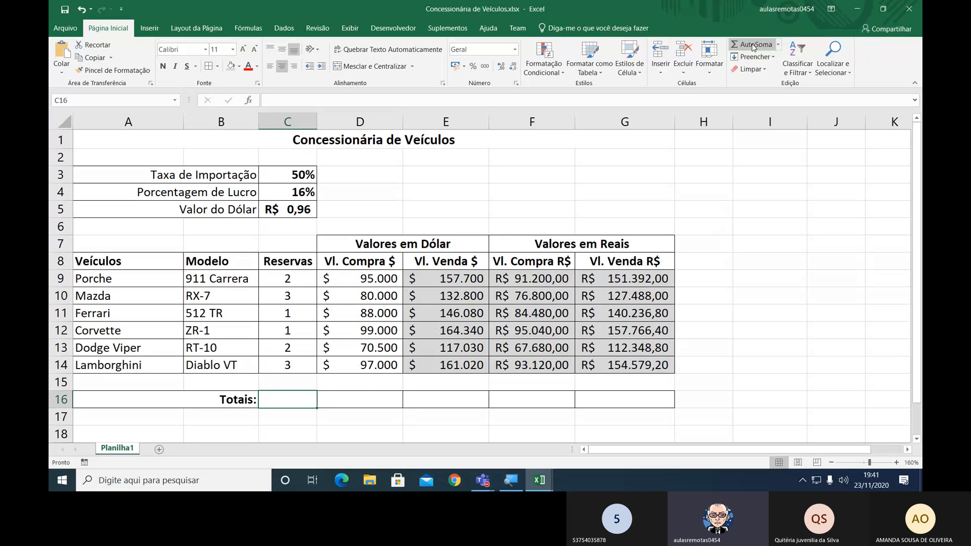
key("ctrl")
key("ctrl")
key("ctrl")
key("ctrl")
key("ctrl")
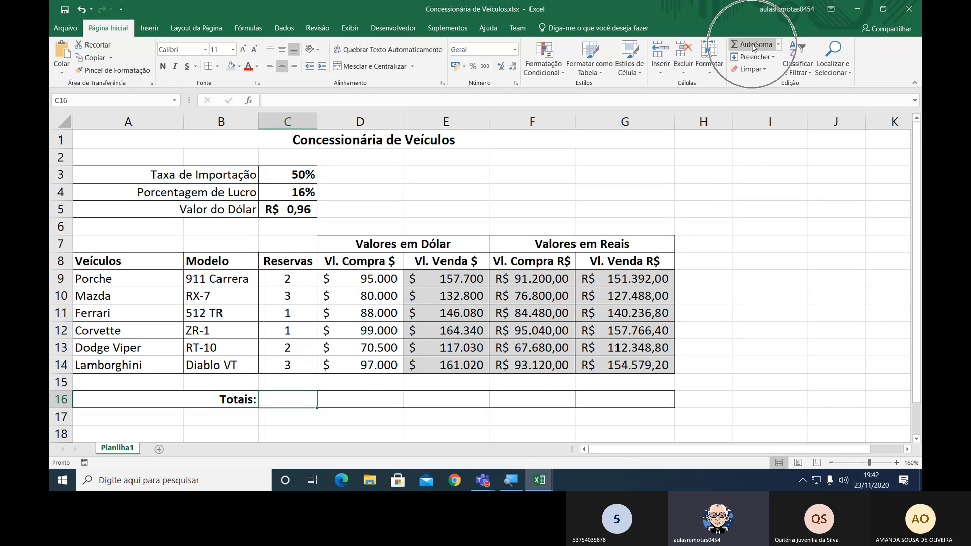
key("ctrl")
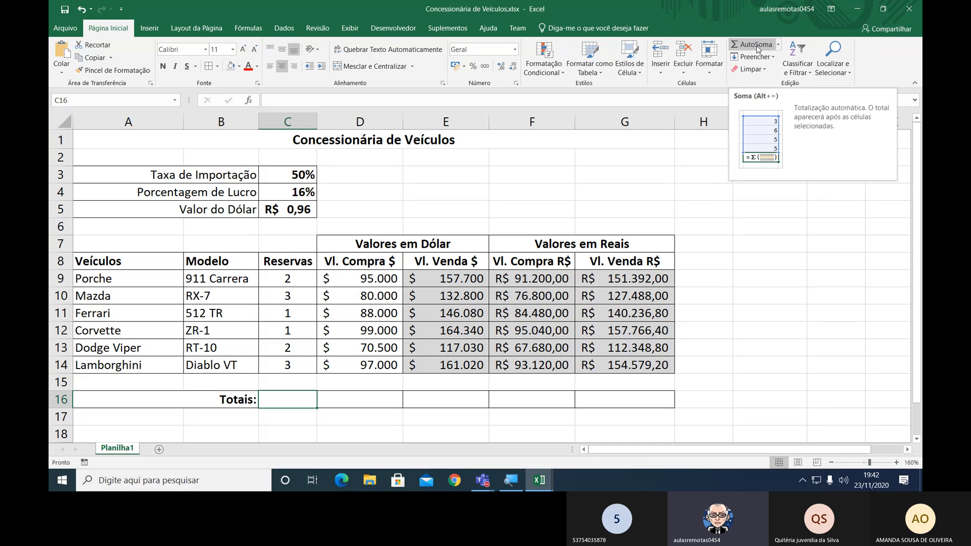
left_click(754, 44)
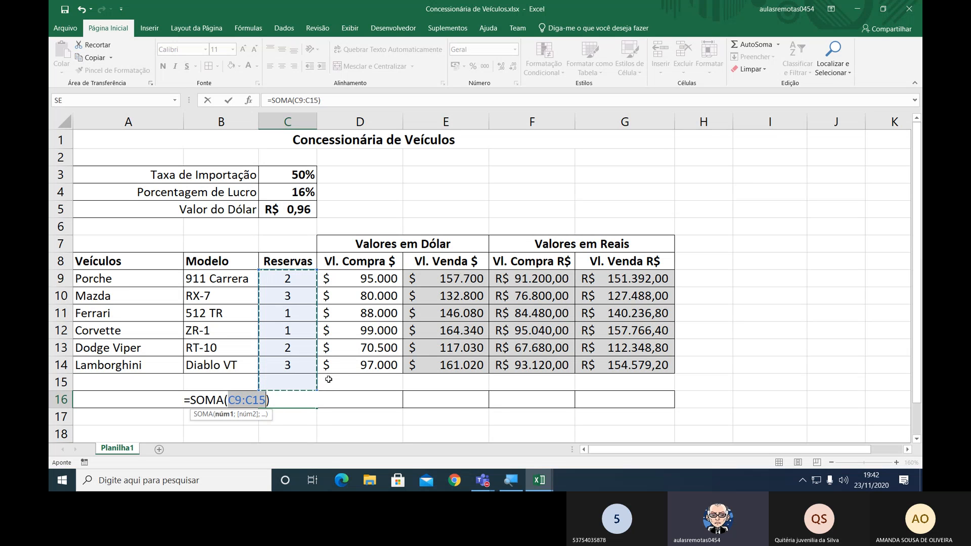
left_click_drag(288, 279, 290, 368)
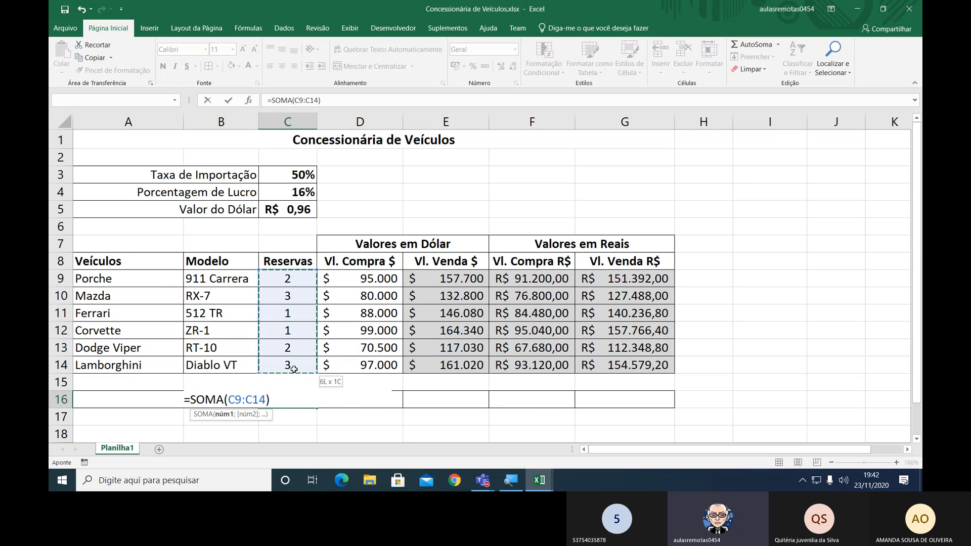
left_click(274, 402)
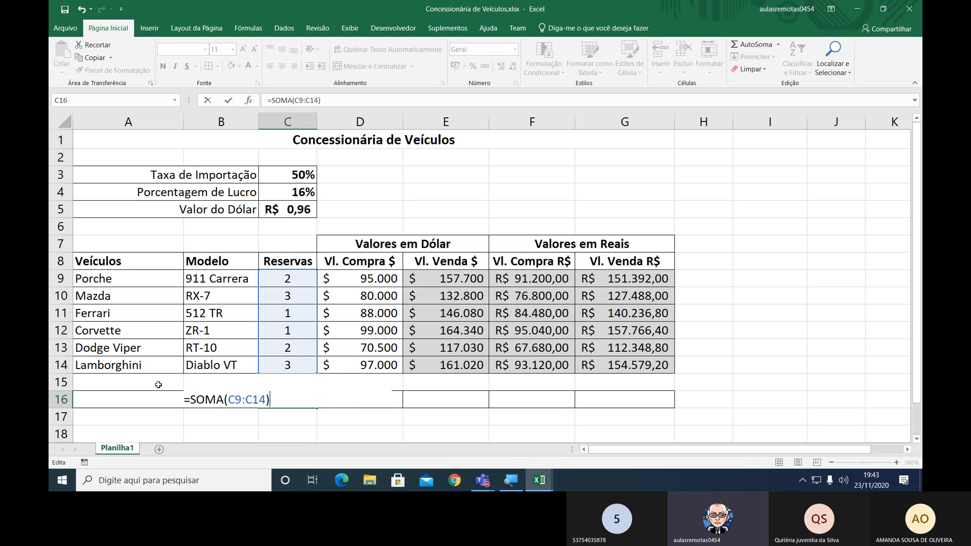
key("Return")
left_click(289, 401)
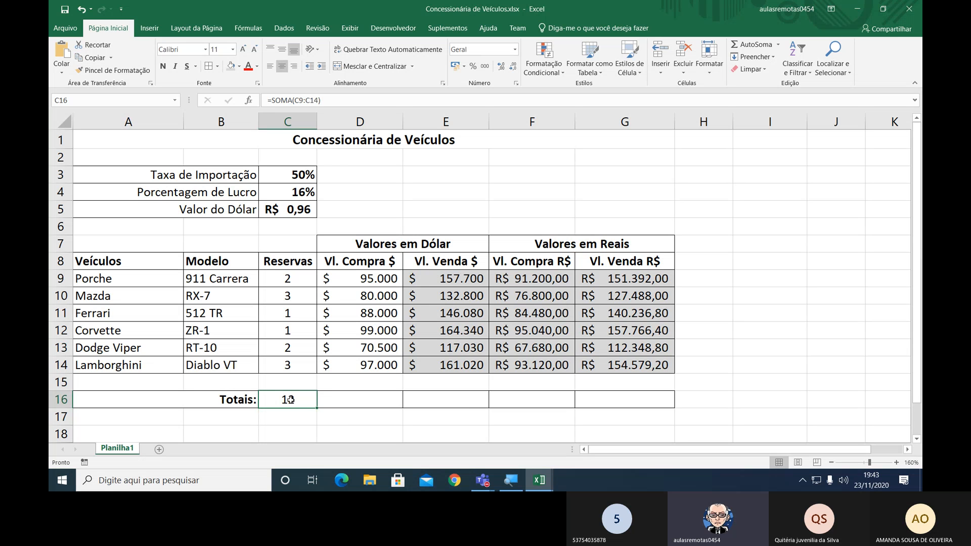
Enter 9 in C15 to test how the C16 total's range reacts, undo the entry, and recheck the formula.
left_click(301, 381)
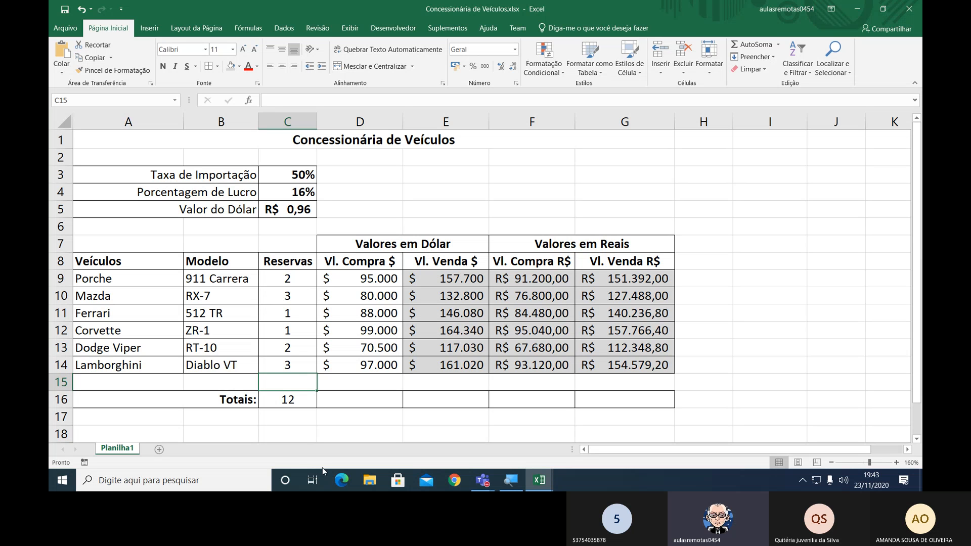
type("9")
key("Return")
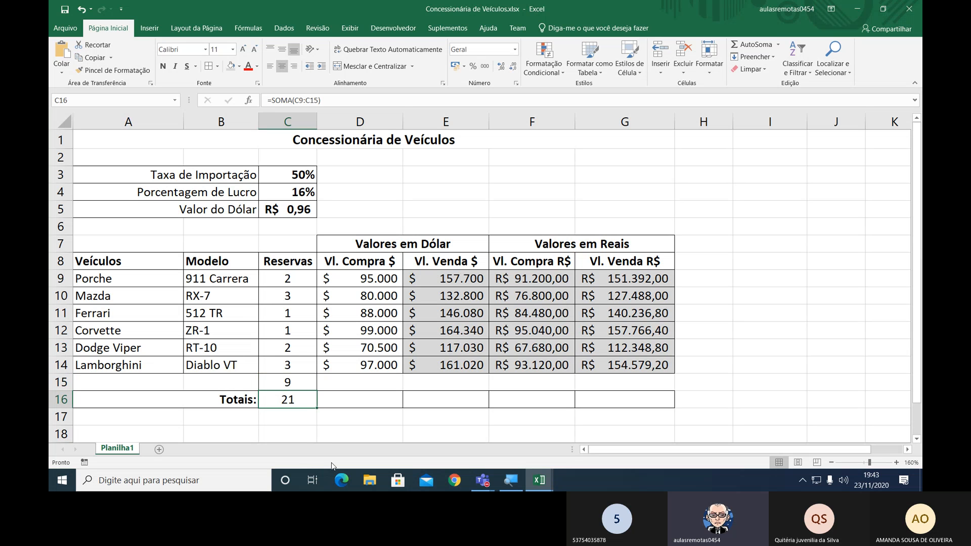
double_click(302, 400)
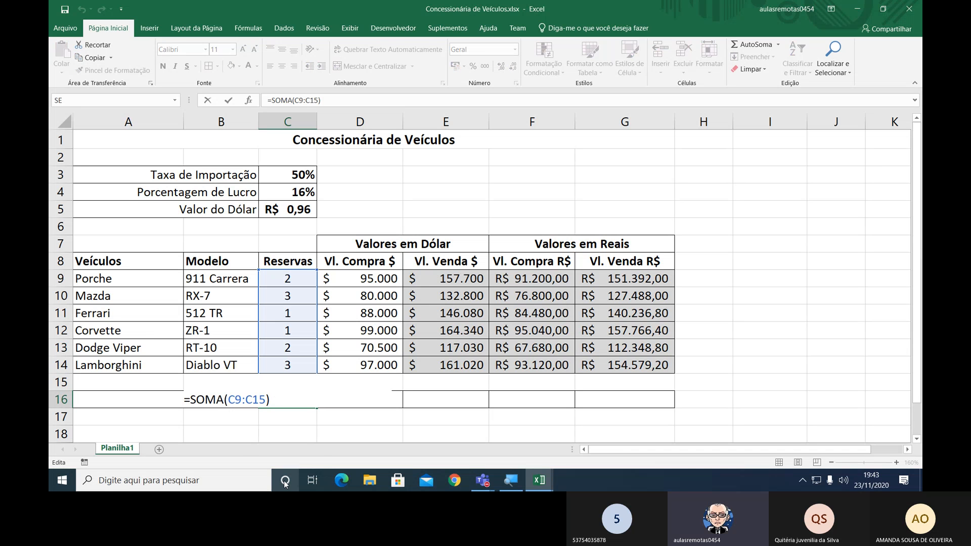
key("Escape")
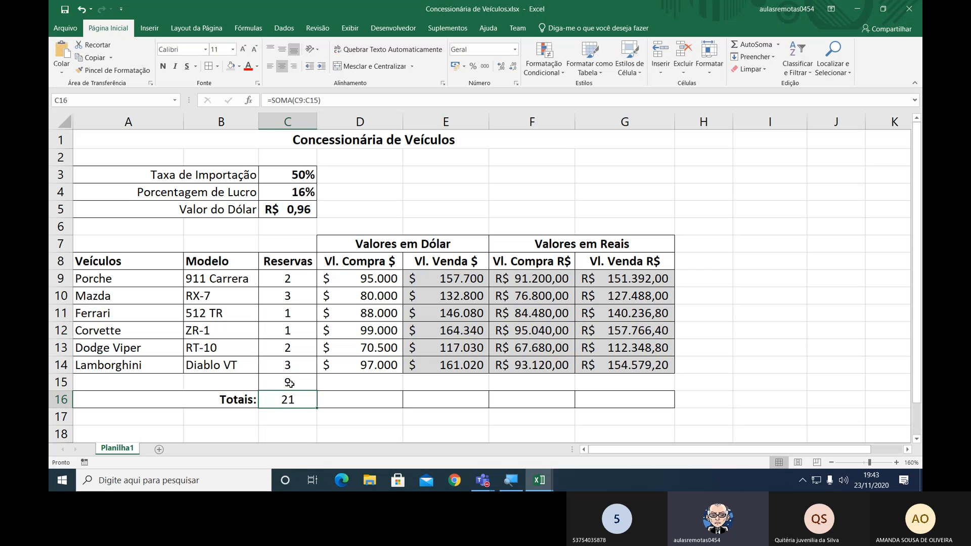
key("F2")
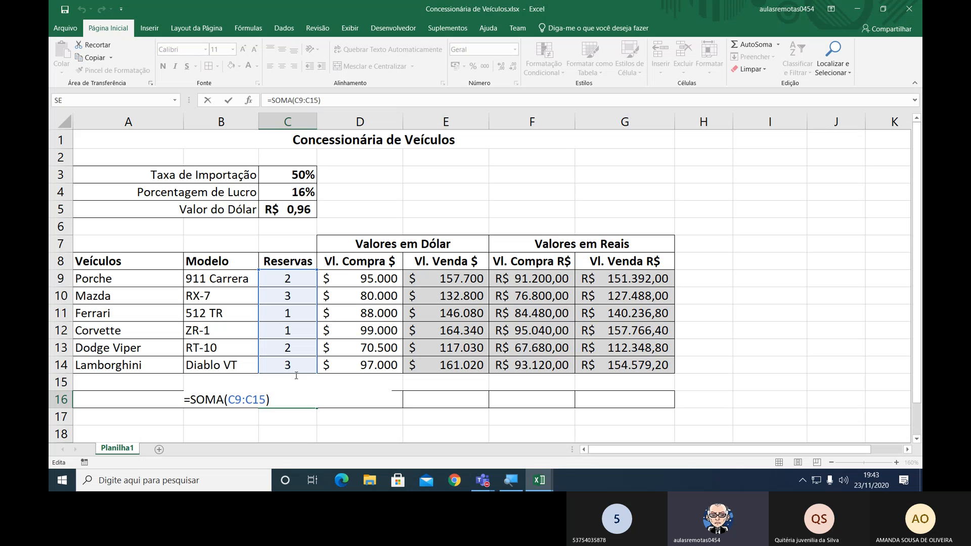
key("Escape")
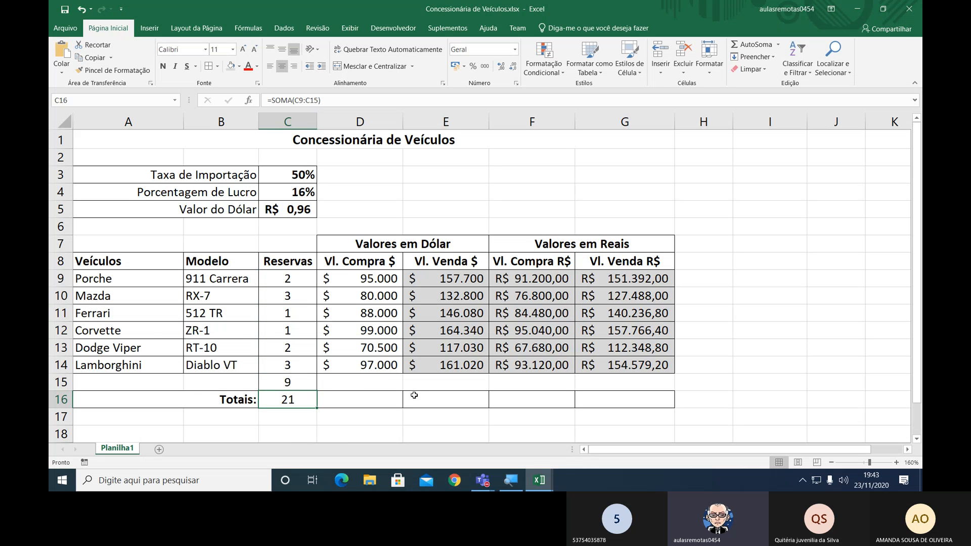
key("ctrl+z")
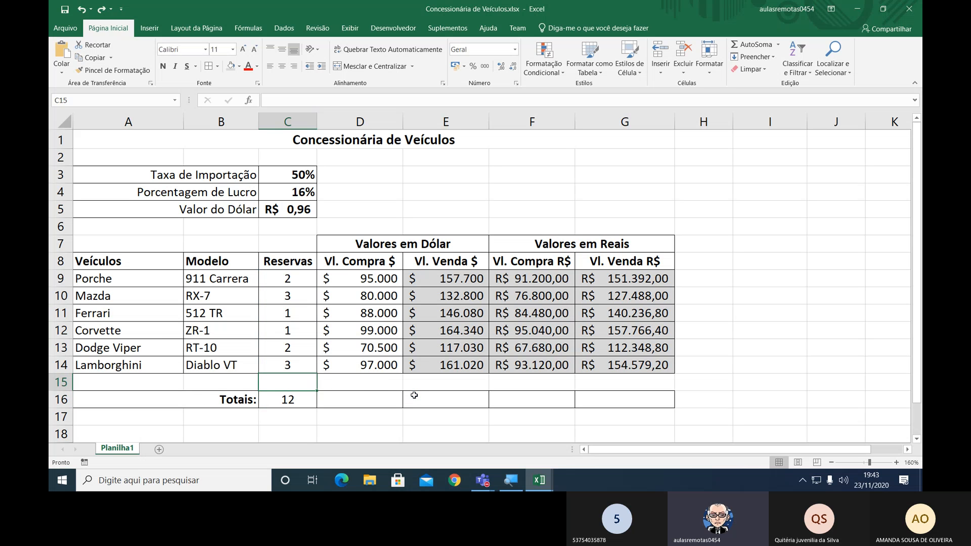
double_click(303, 399)
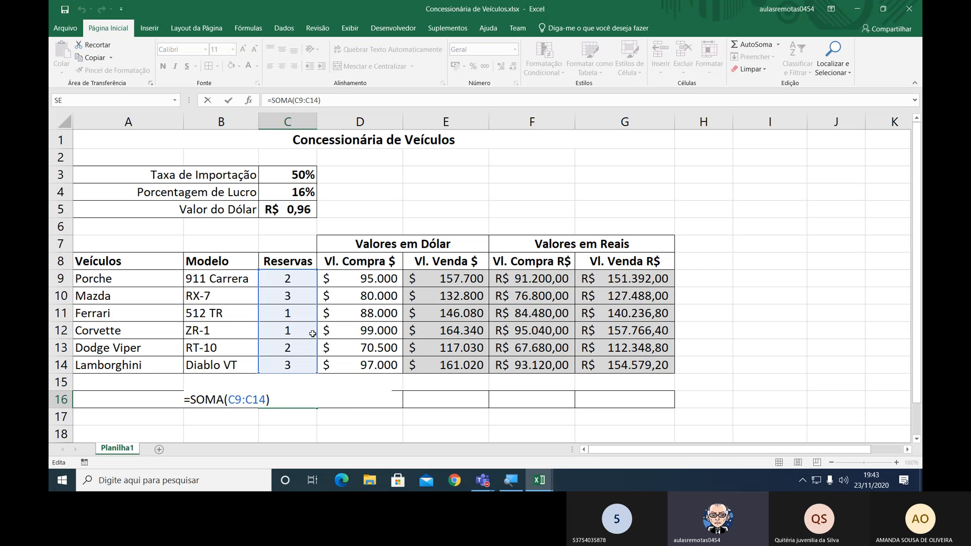
key("Return")
key("Up")
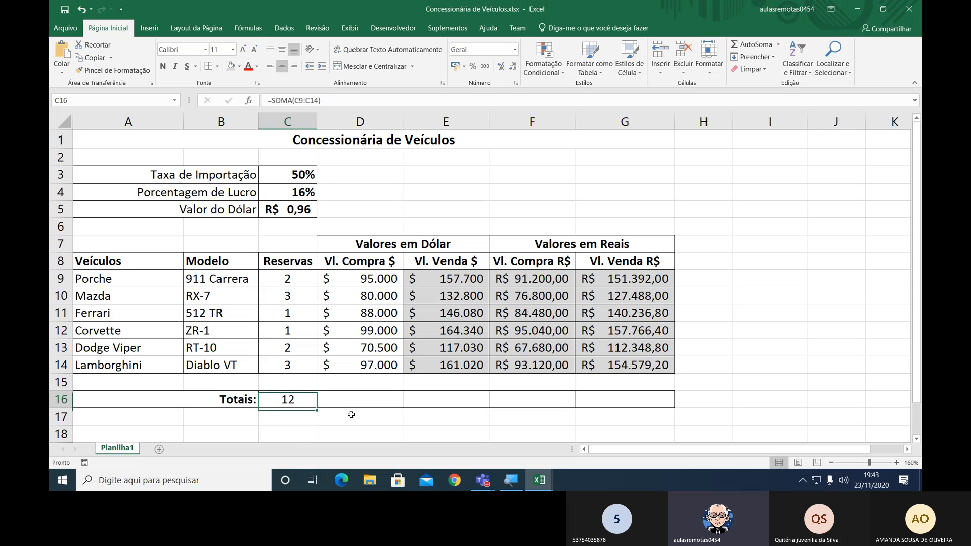
Copy the C16 total formula across through G16 to sum the purchase and sale columns in dollars and reais.
key("Right")
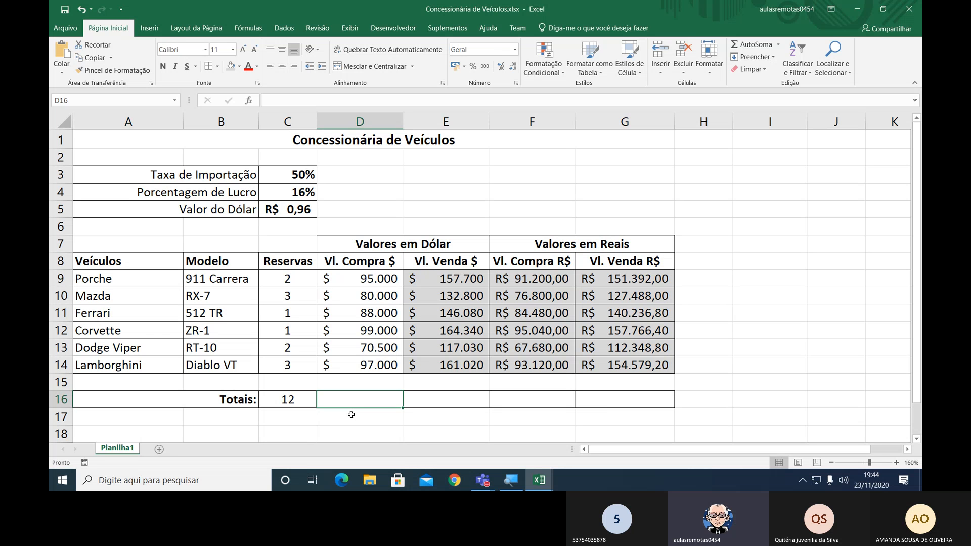
left_click(299, 404)
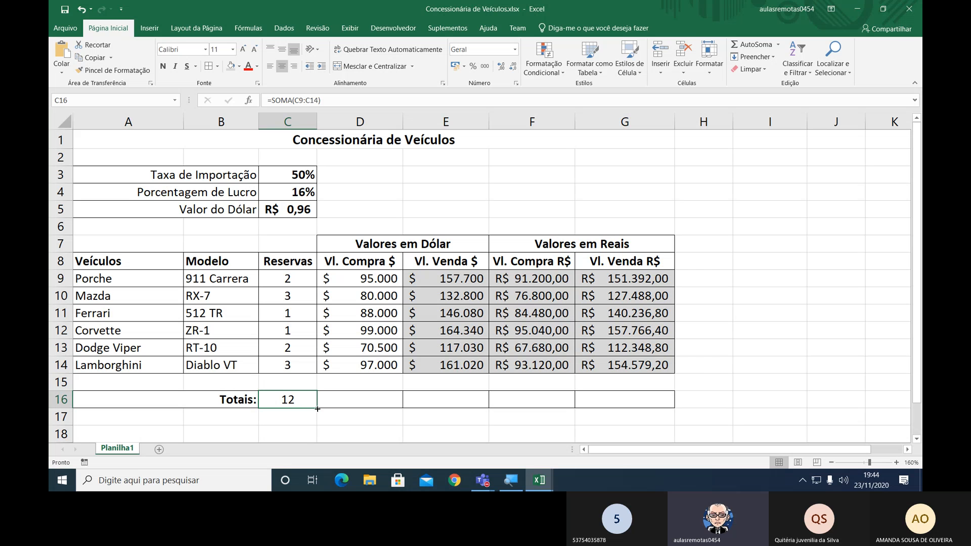
left_click_drag(317, 409, 646, 407)
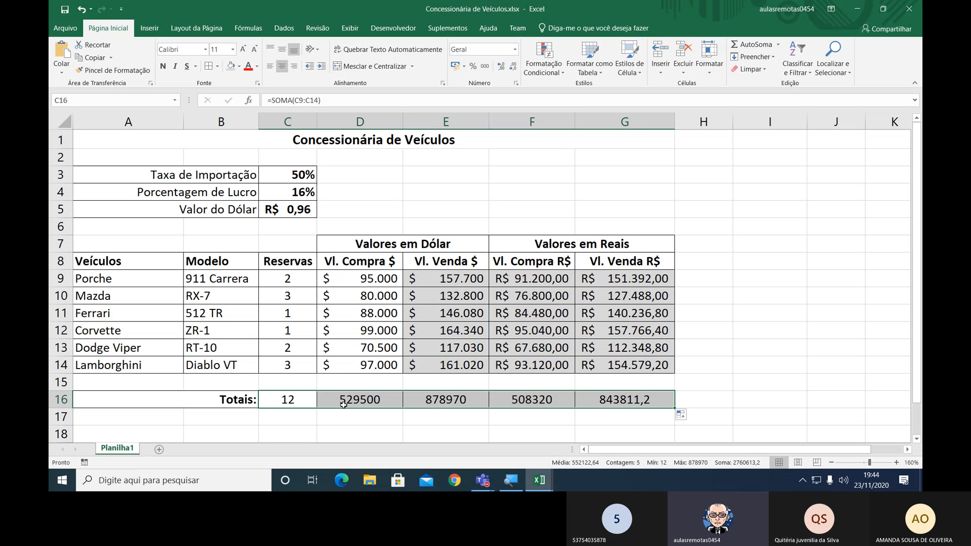
Format the dollar totals in D16:E16 as $ Inglês (Estados Unidos) accounting with no decimal places.
left_click_drag(349, 403, 437, 403)
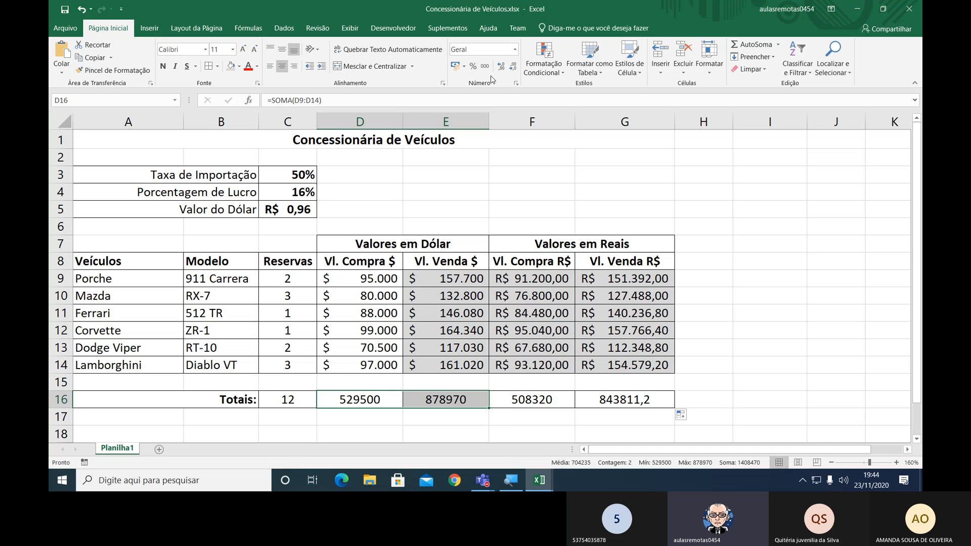
left_click(463, 66)
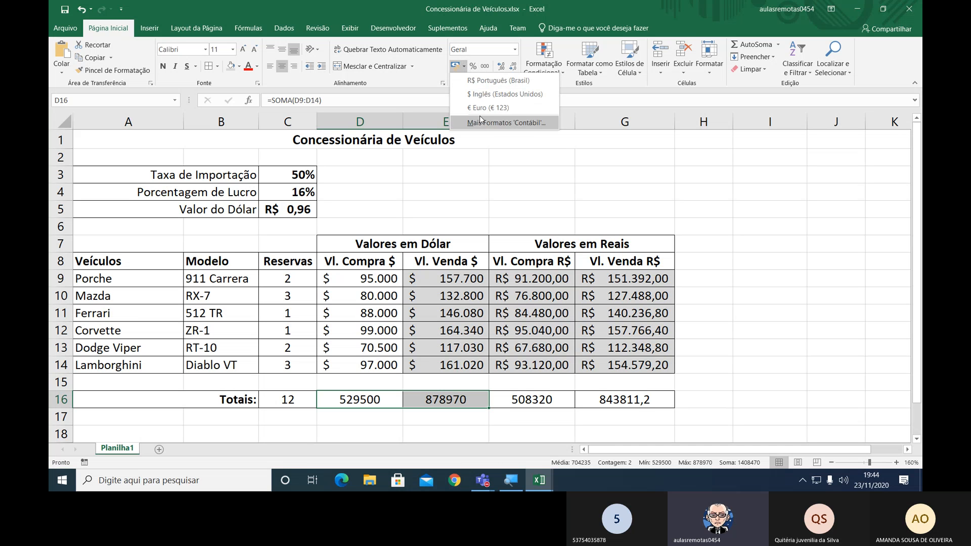
left_click(487, 94)
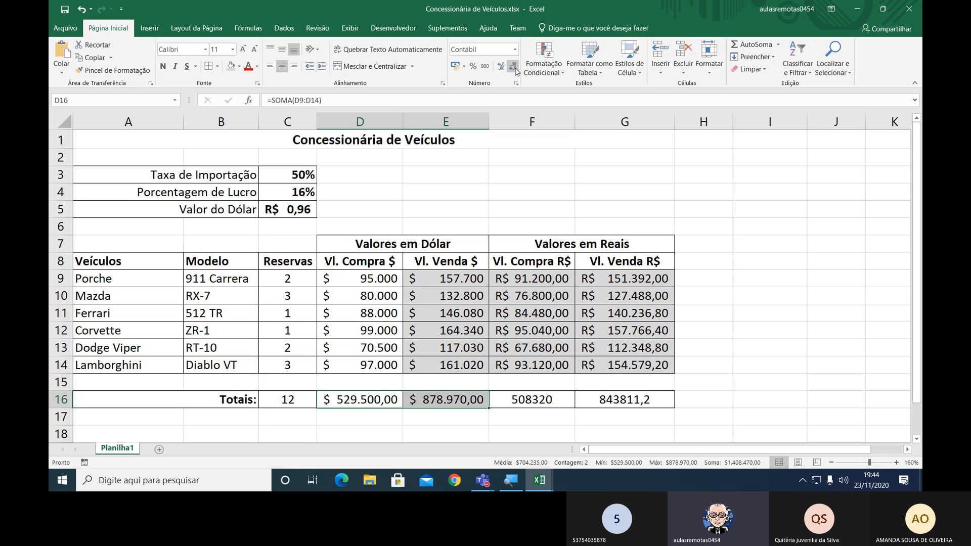
key("ctrl")
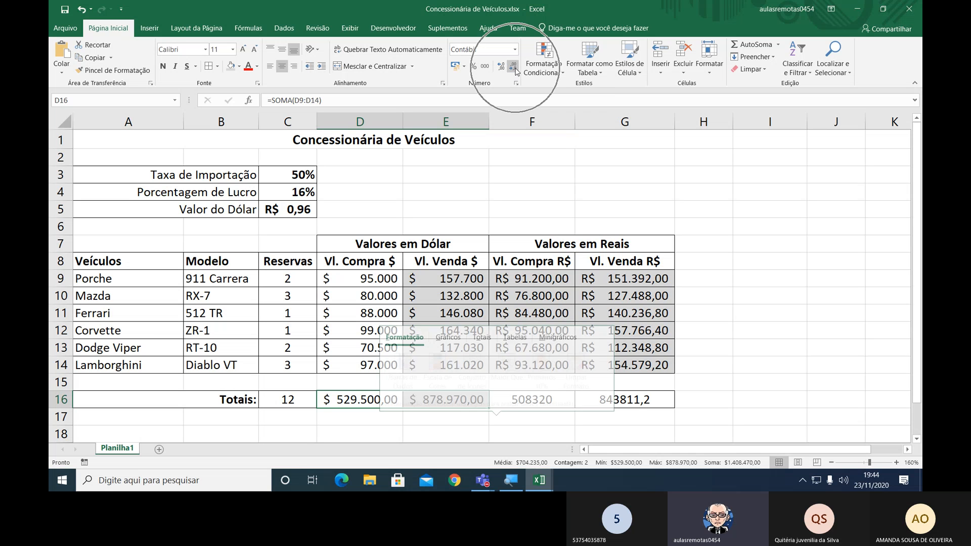
key("ctrl")
left_click(516, 70)
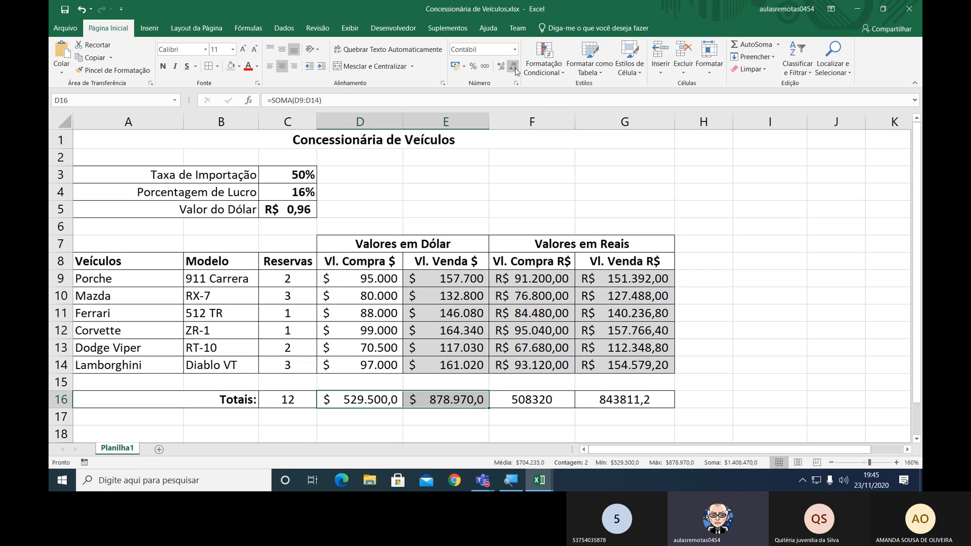
left_click(515, 70)
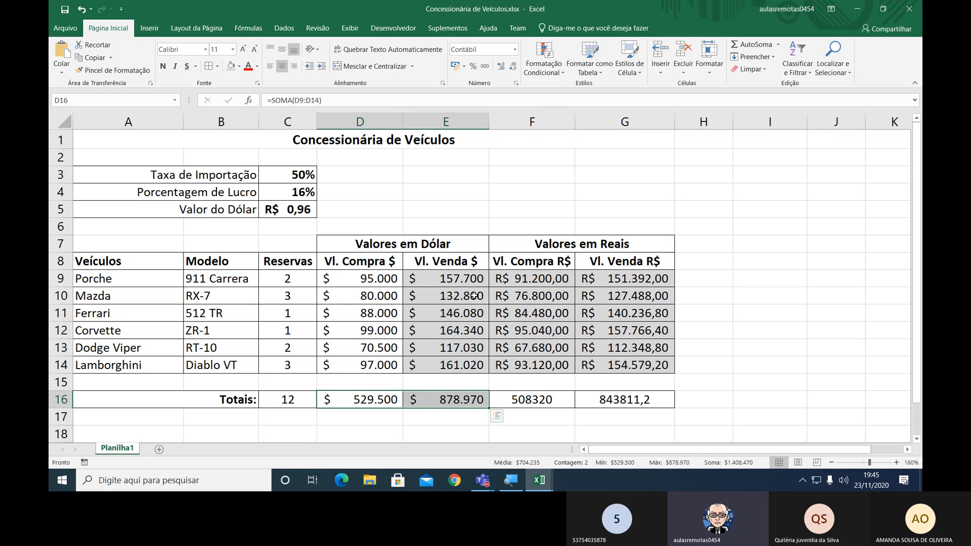
Format the real totals in F16:G16 as R$ accounting values and widen column F to fit its total.
left_click_drag(533, 406, 626, 403)
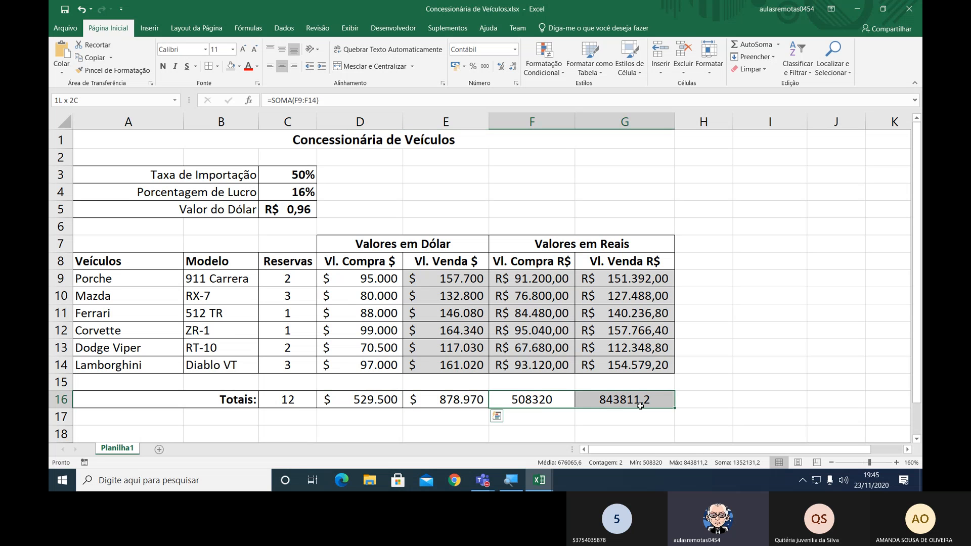
left_click(458, 70)
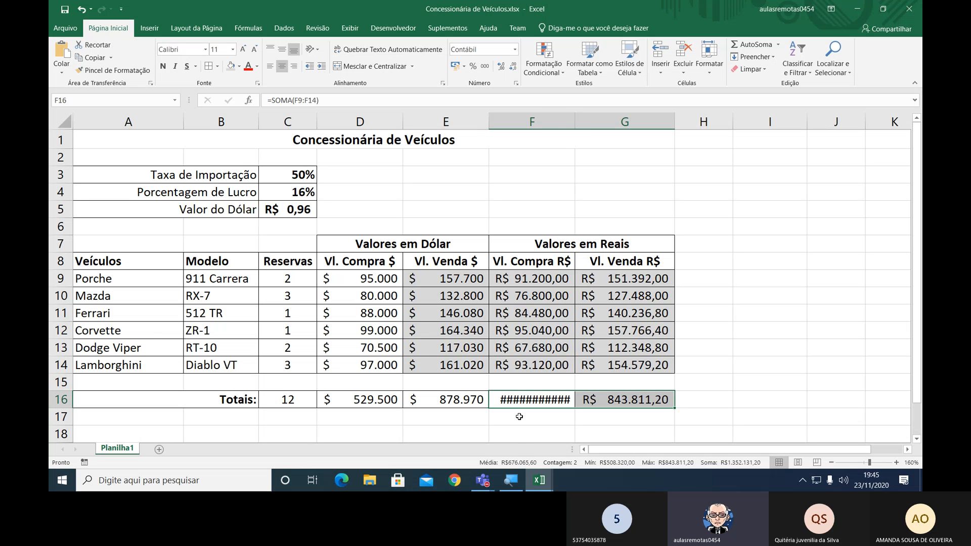
left_click_drag(575, 125, 582, 125)
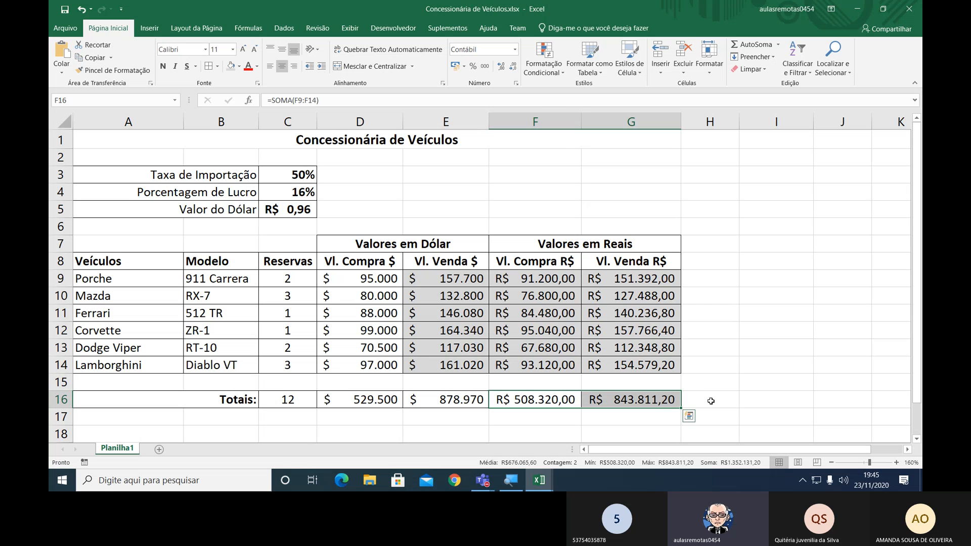
Make the totals in C16:G16 bold with a light gray fill, and shade the rate values in C3:C5 the same gray.
left_click_drag(312, 401, 610, 406)
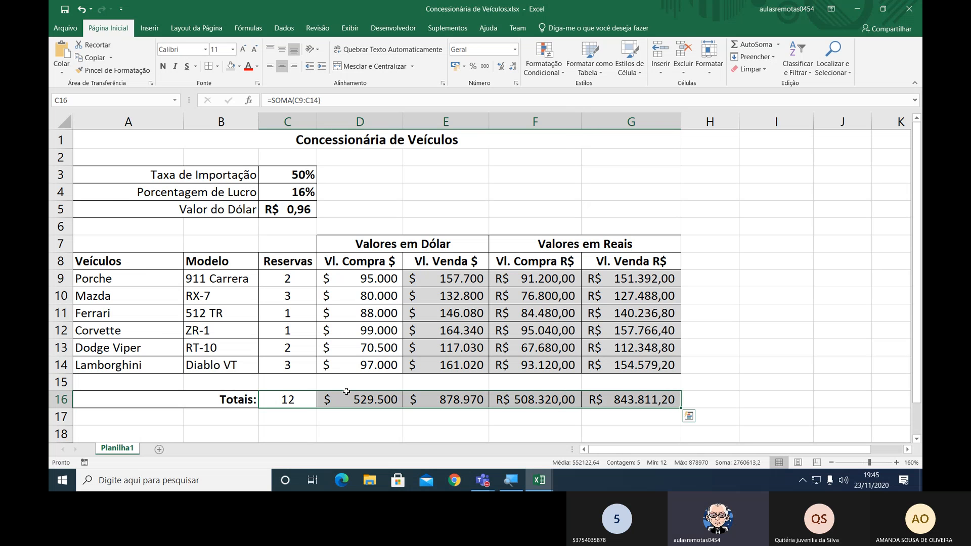
left_click(163, 67)
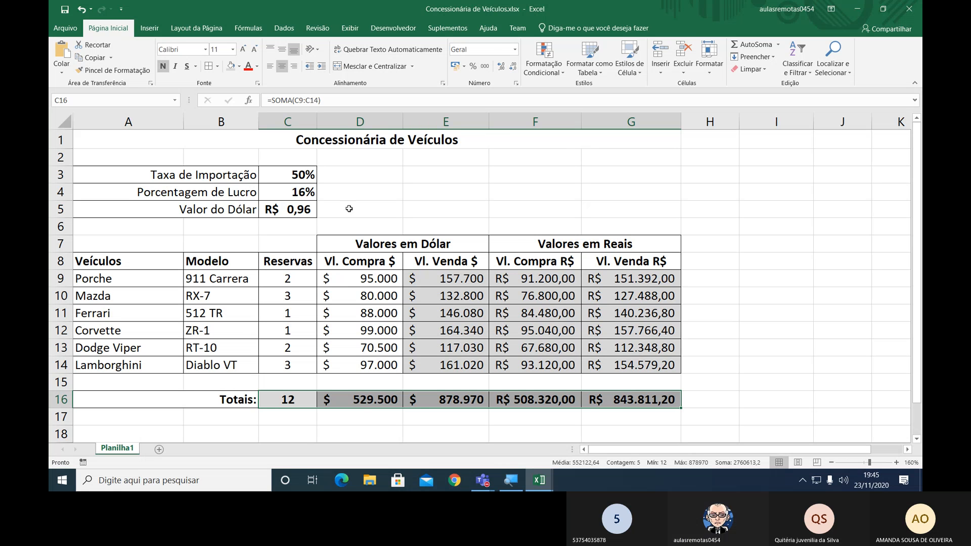
left_click(297, 173)
left_click_drag(296, 174, 297, 209)
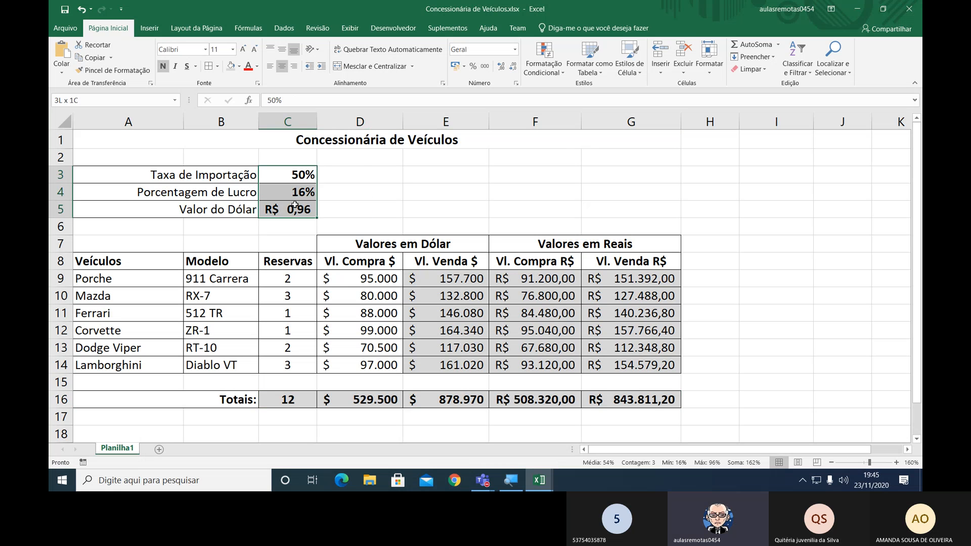
left_click(228, 69)
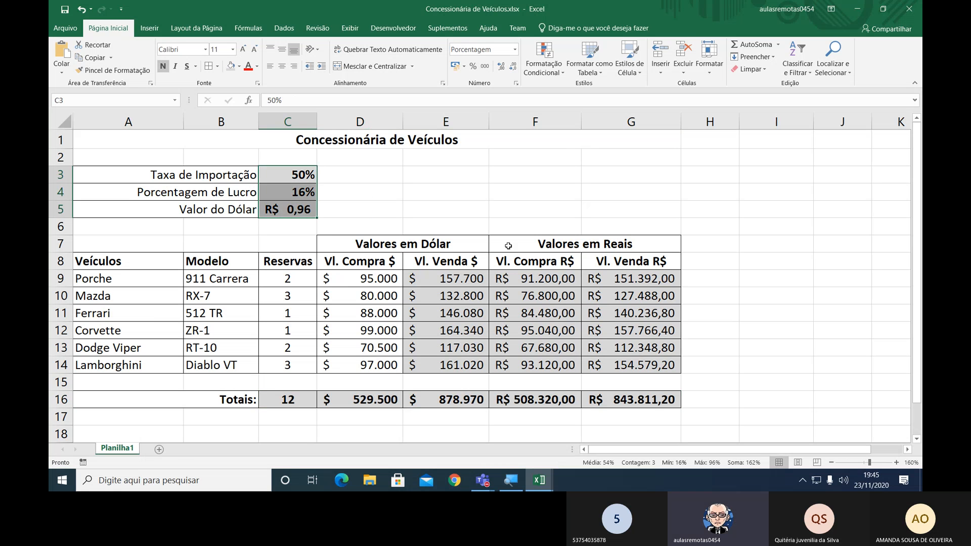
Fill the merged title Concessionária de Veículos with light gray and outline it with thick outside borders.
left_click(424, 141)
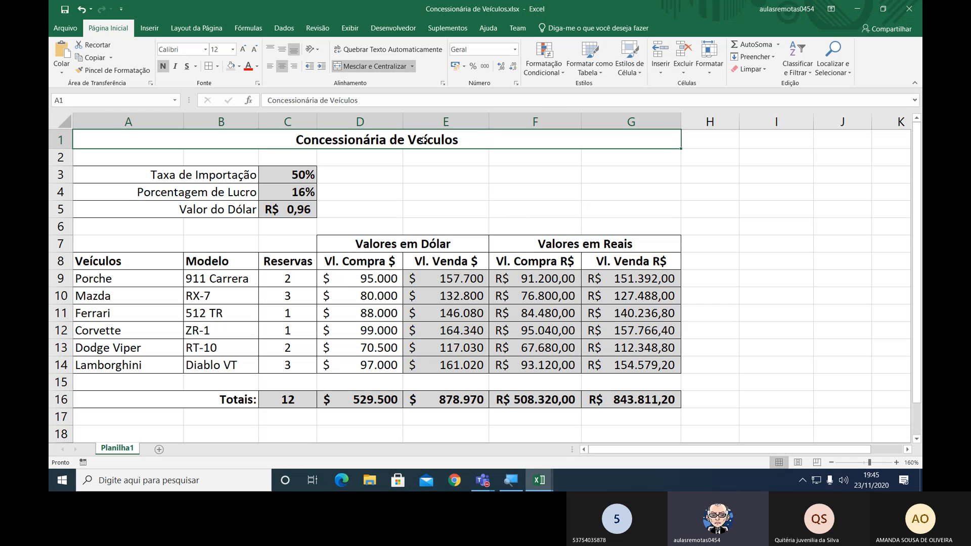
left_click(230, 66)
left_click(768, 160)
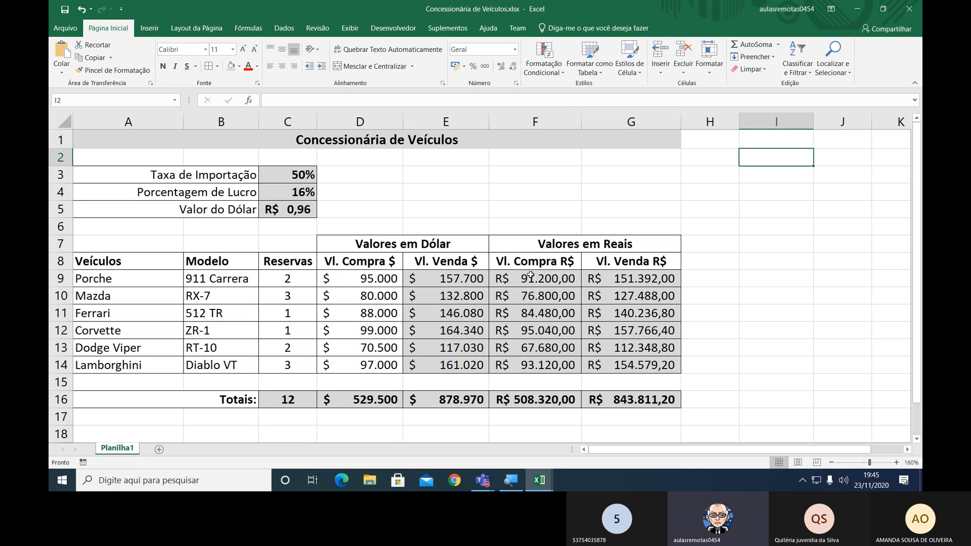
left_click_drag(410, 243, 647, 249)
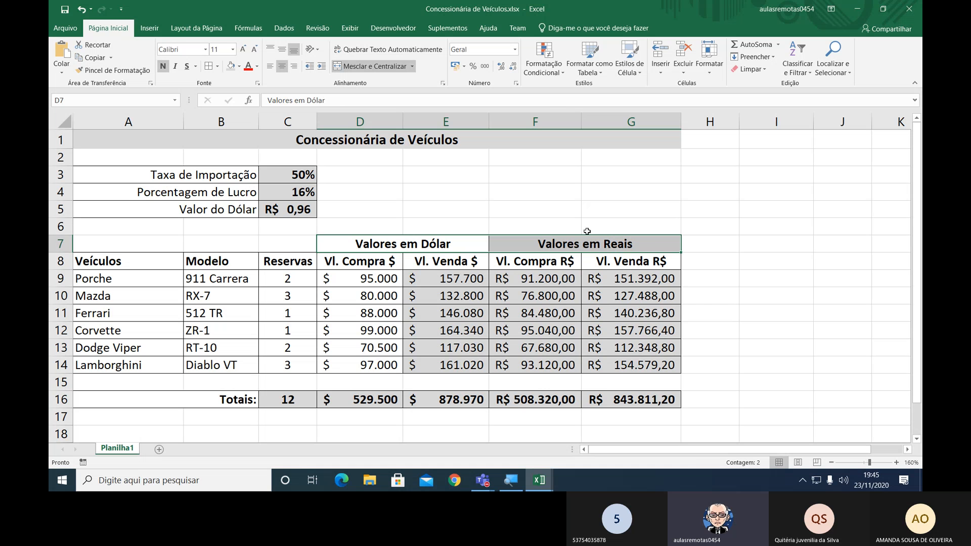
left_click(382, 150)
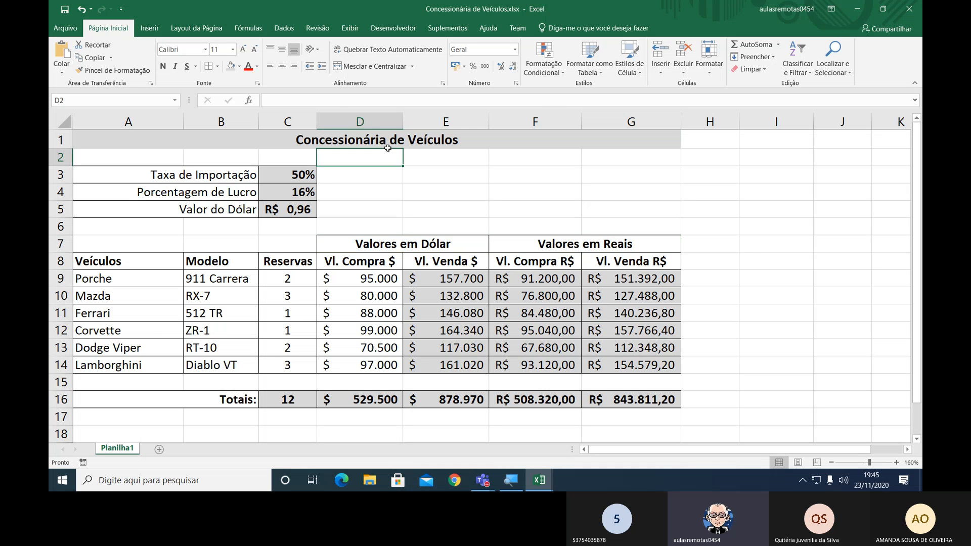
left_click(379, 138)
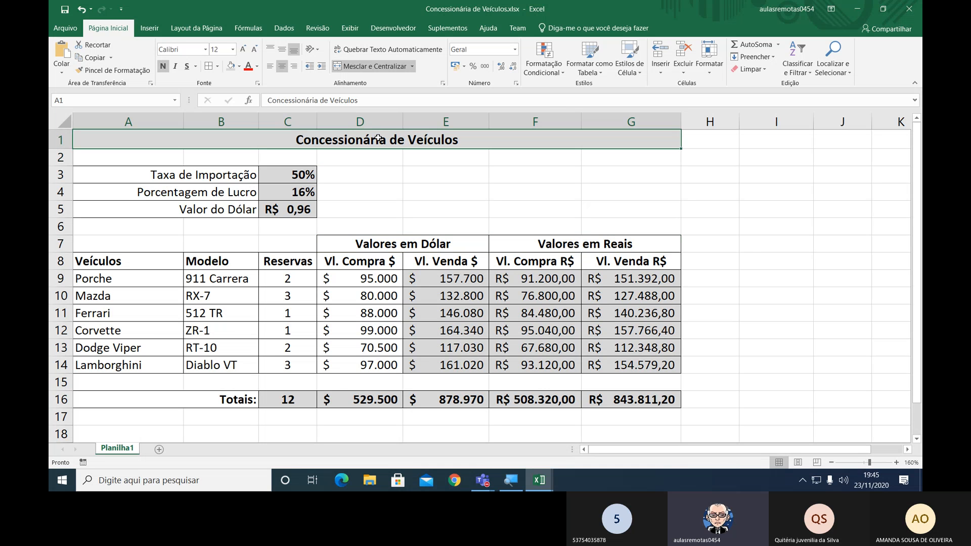
left_click(217, 66)
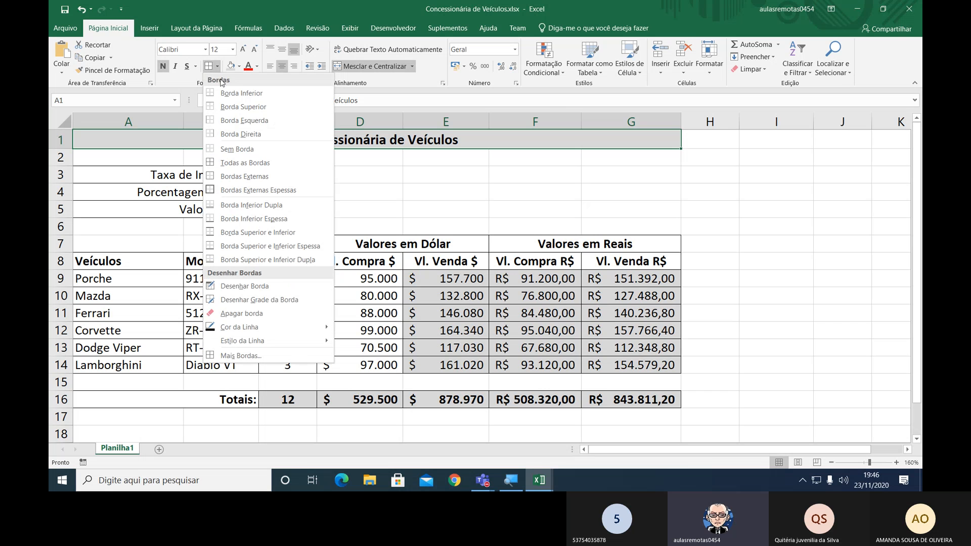
left_click(223, 190)
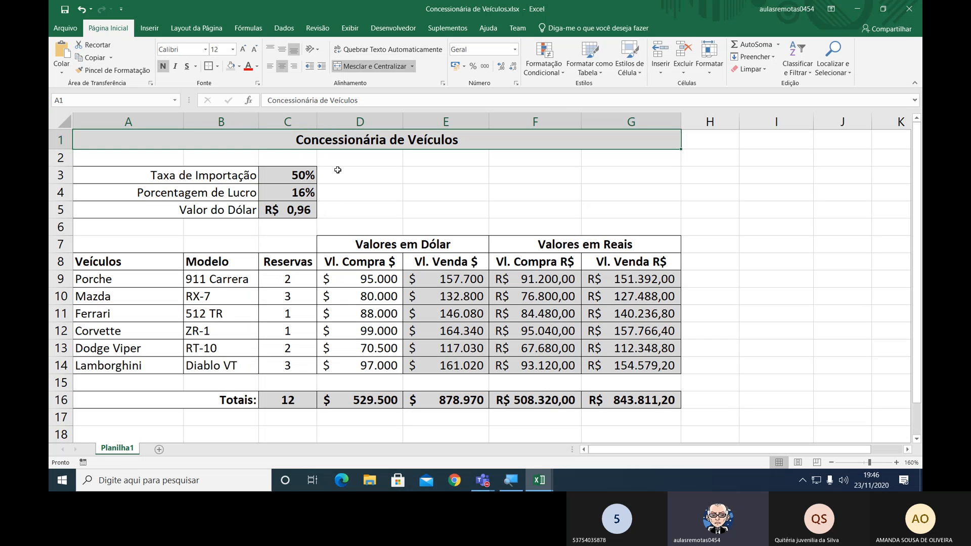
left_click(769, 187)
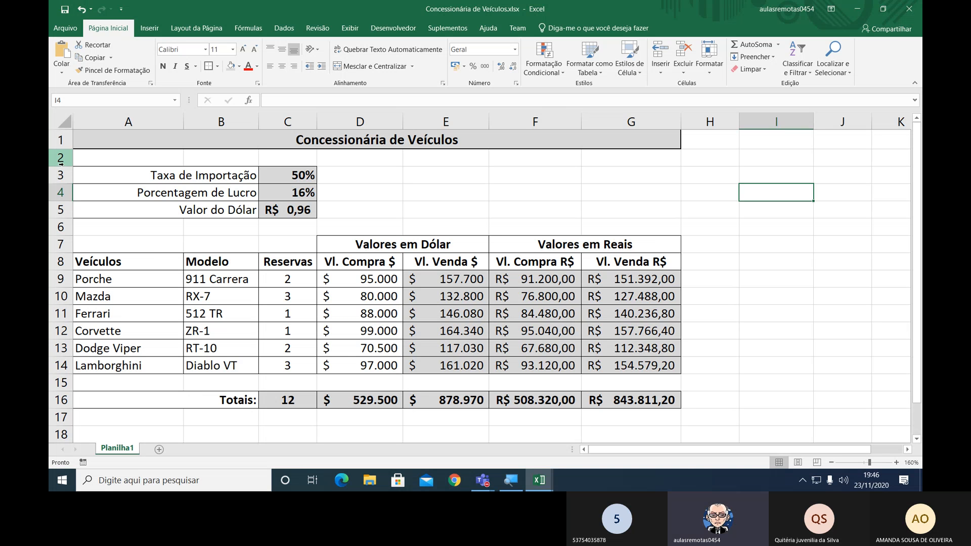
Reduce the height of the blank spacer rows 2, 6 and 15 to roughly half.
left_click_drag(62, 166, 63, 159)
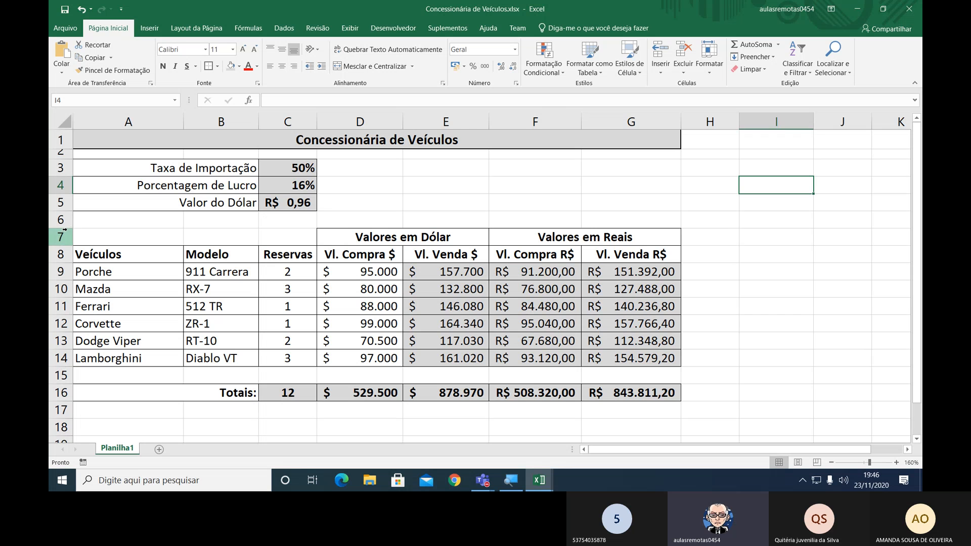
left_click_drag(68, 228, 65, 221)
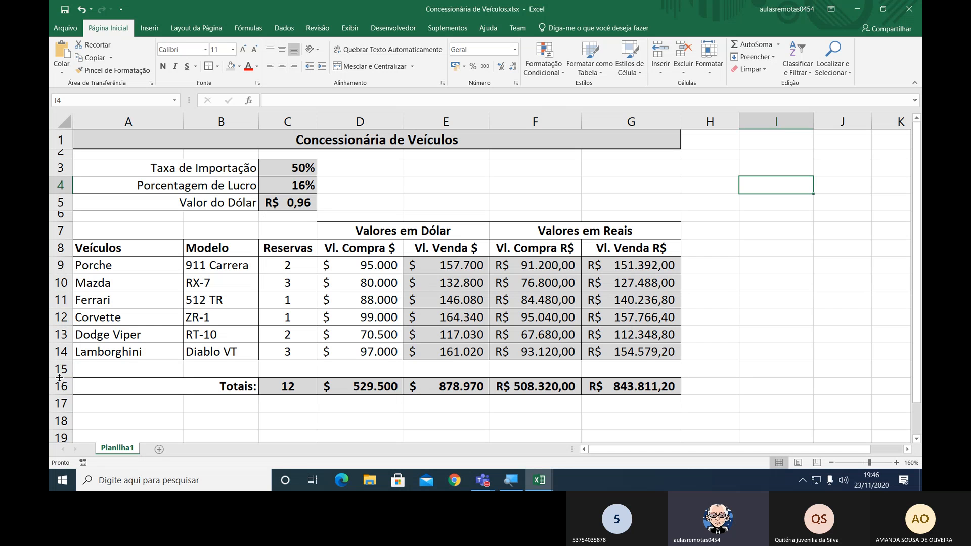
left_click_drag(57, 377, 60, 372)
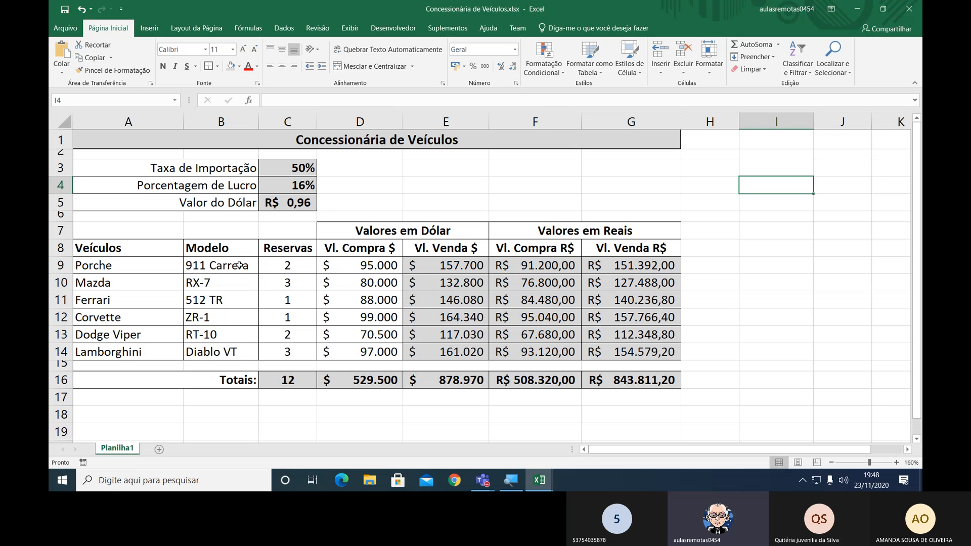
Start a Combinação chart from the vehicle names in A8:A14 and the data in C8:G14, leaving out the Modelo column.
left_click_drag(144, 246, 139, 351)
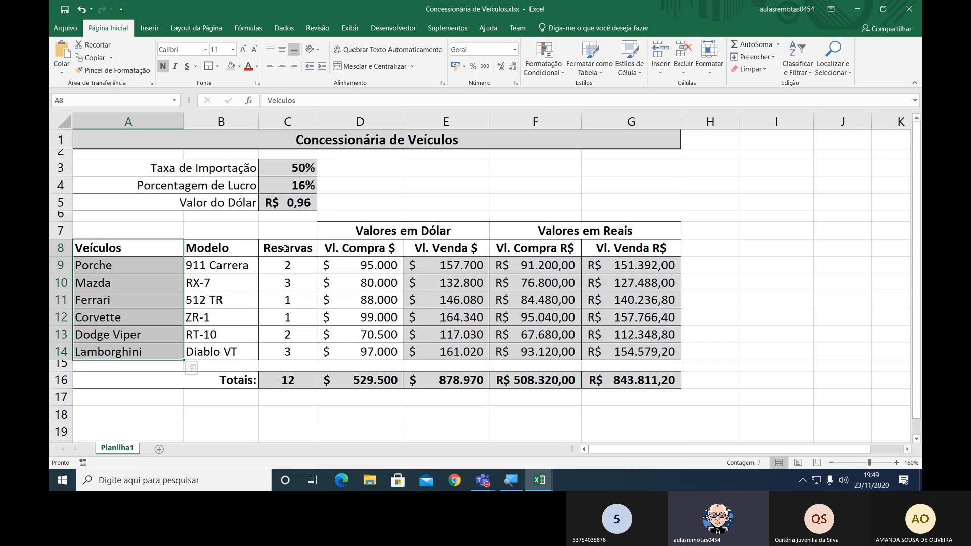
left_click_drag(285, 247, 650, 346)
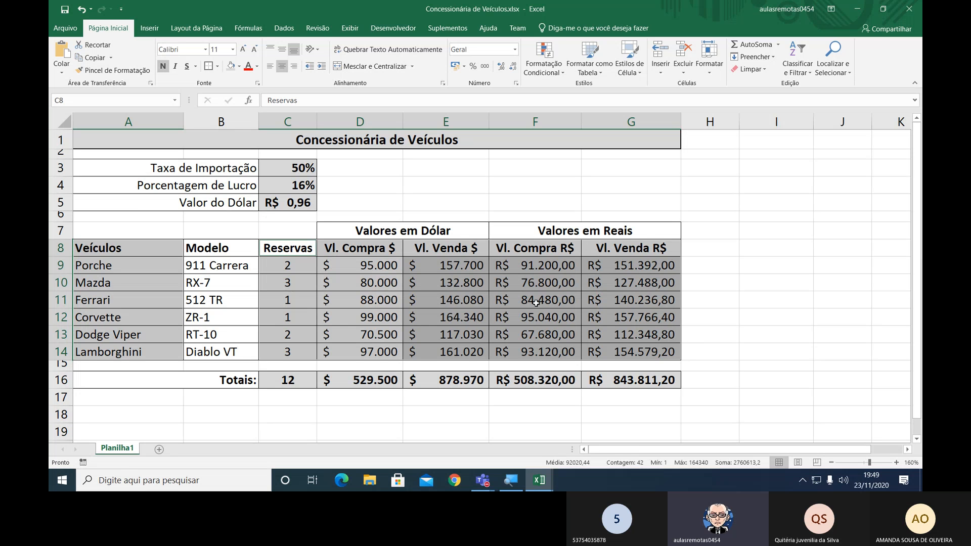
left_click(157, 27)
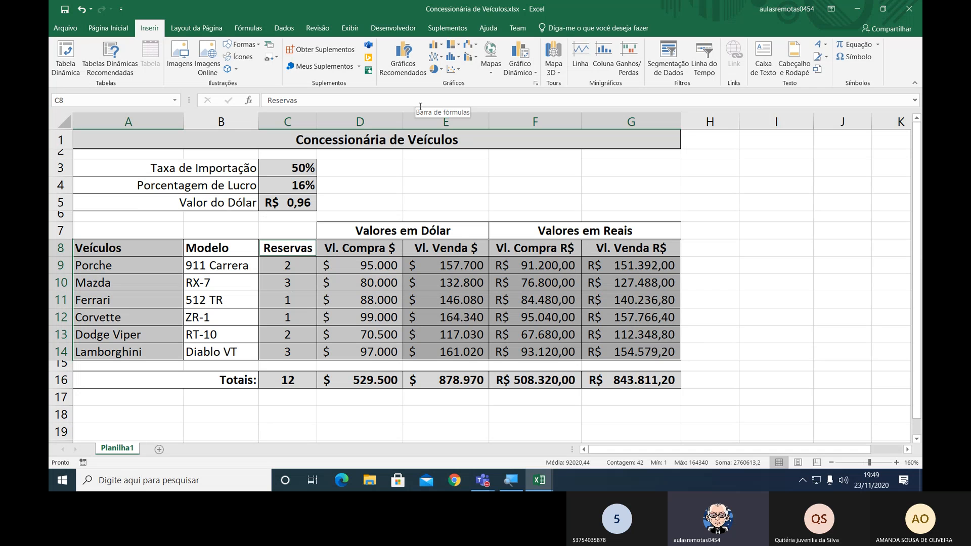
left_click(399, 69)
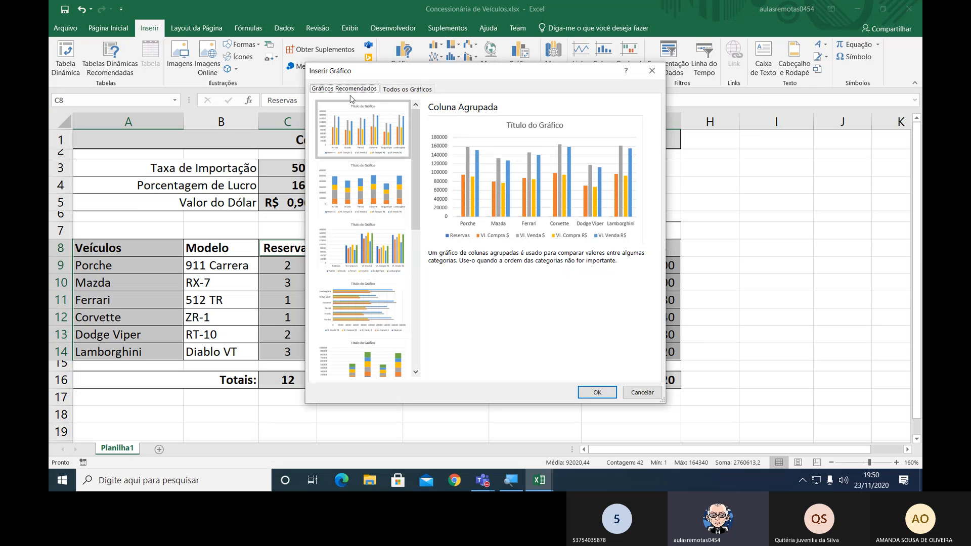
left_click_drag(369, 76, 502, 75)
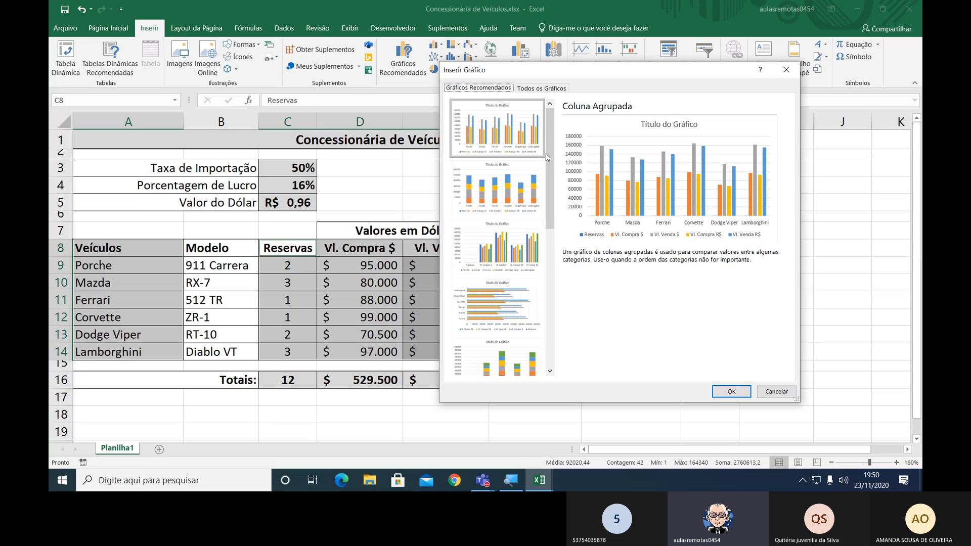
mouse_move(554, 169)
left_mouse_down()
mouse_move(571, 327)
mouse_move(570, 163)
left_mouse_up()
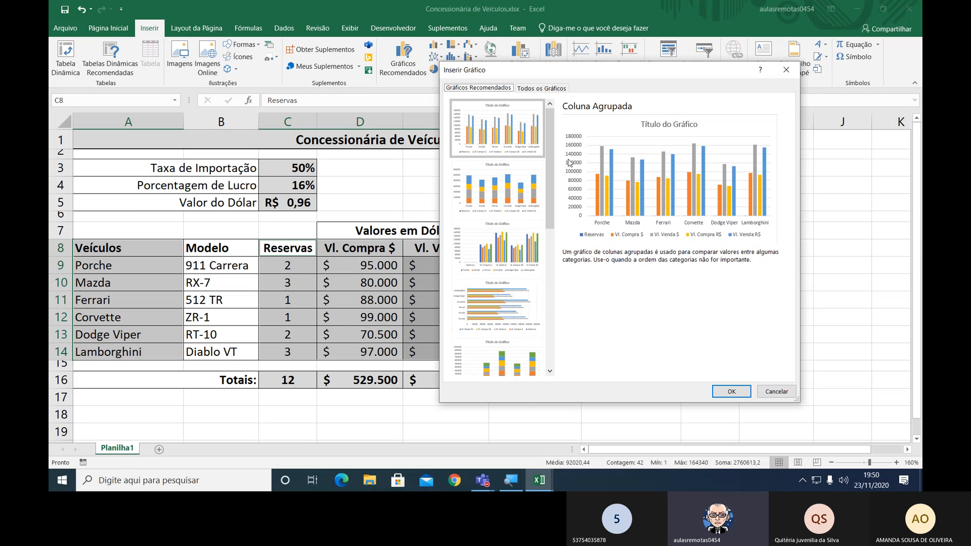
left_click(541, 89)
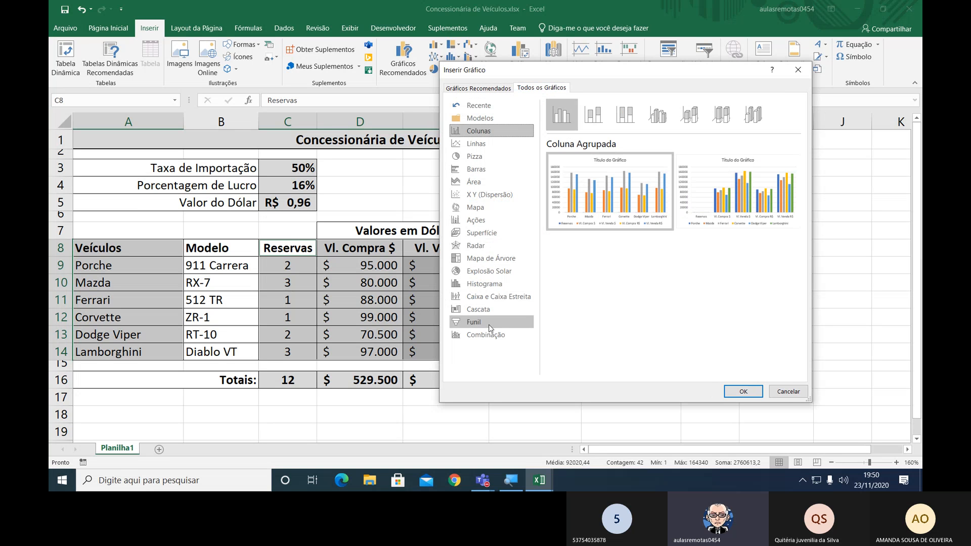
left_click(480, 339)
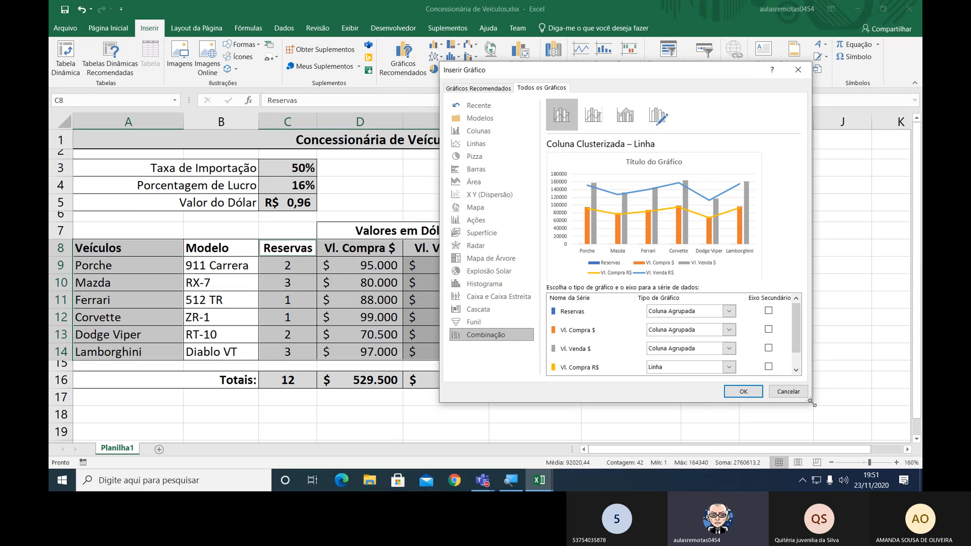
Set the Vl. Compra R$ and Vl. Venda R$ series of the combination chart to Coluna Agrupada.
left_click_drag(809, 401, 839, 432)
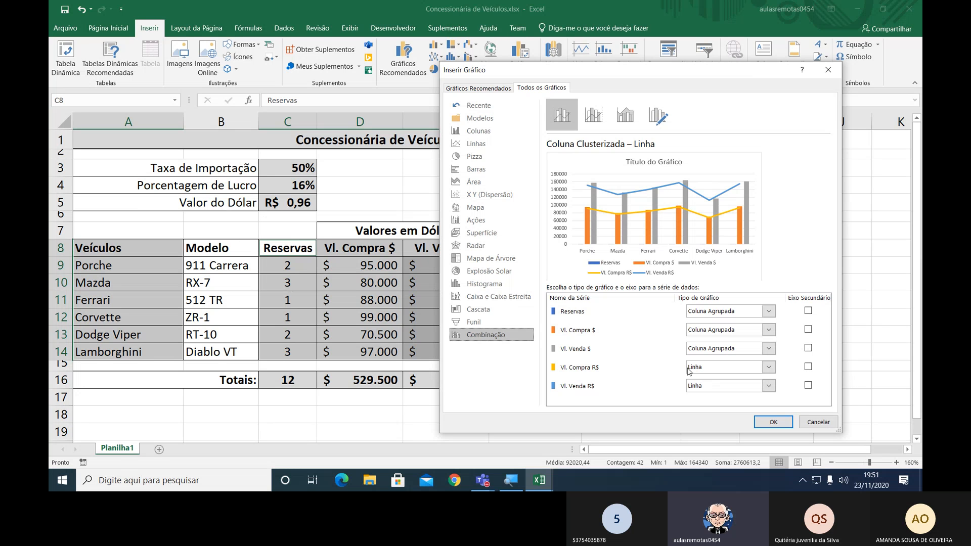
left_click(711, 373)
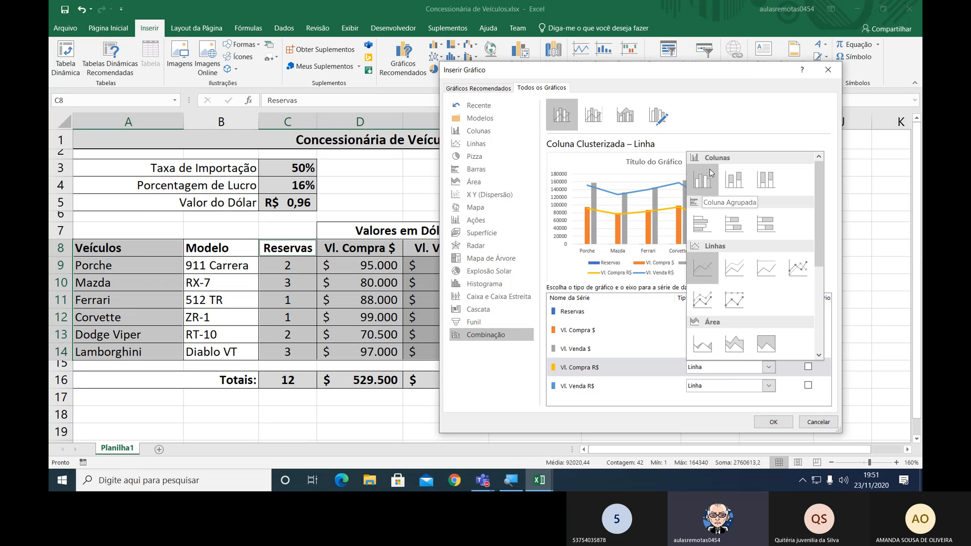
left_click(704, 186)
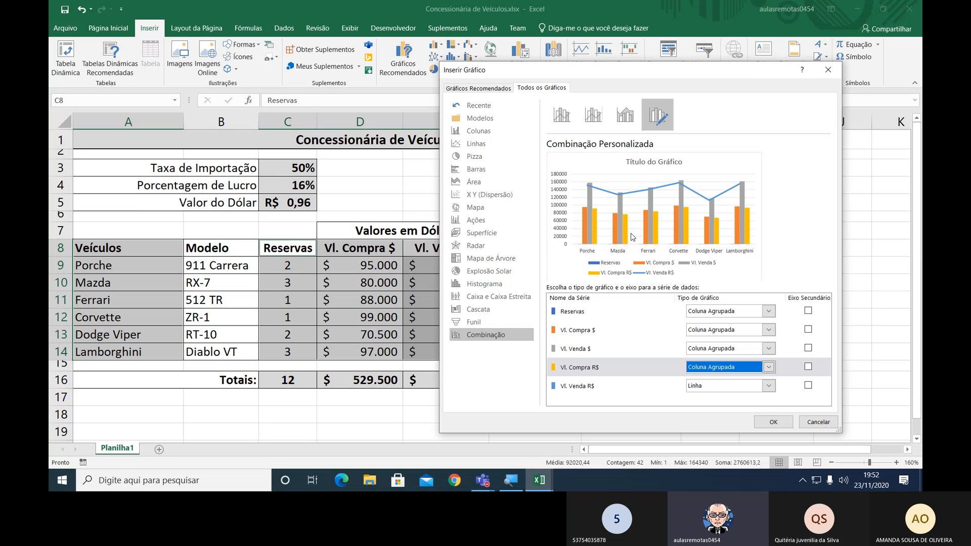
left_click(766, 389)
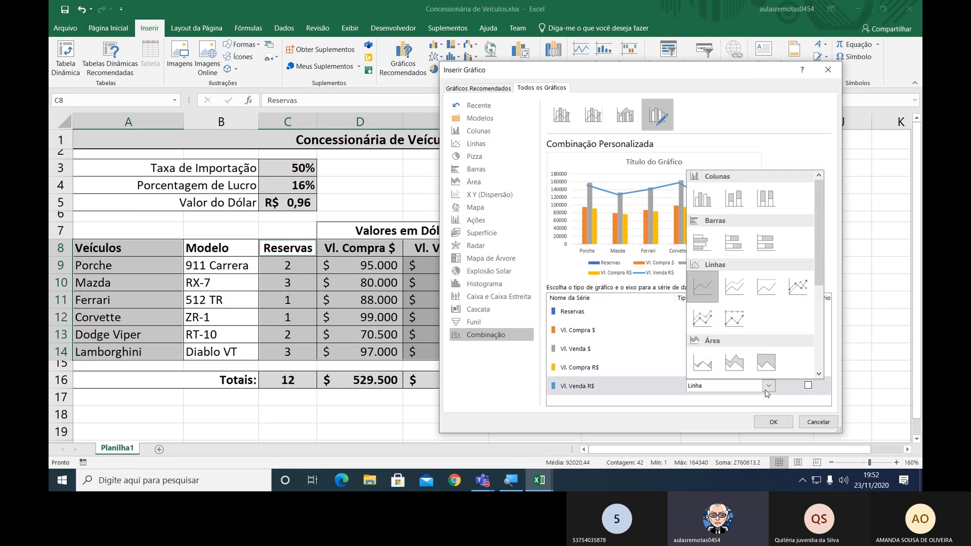
left_click(698, 205)
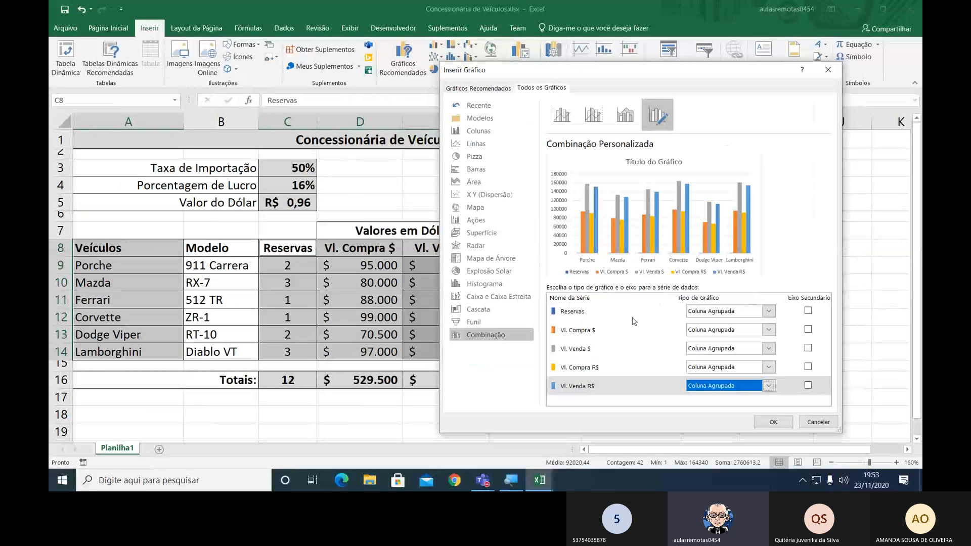
Set the Reservas series to Linhas com Marcadores and plot it on the secondary axis.
left_click(714, 311)
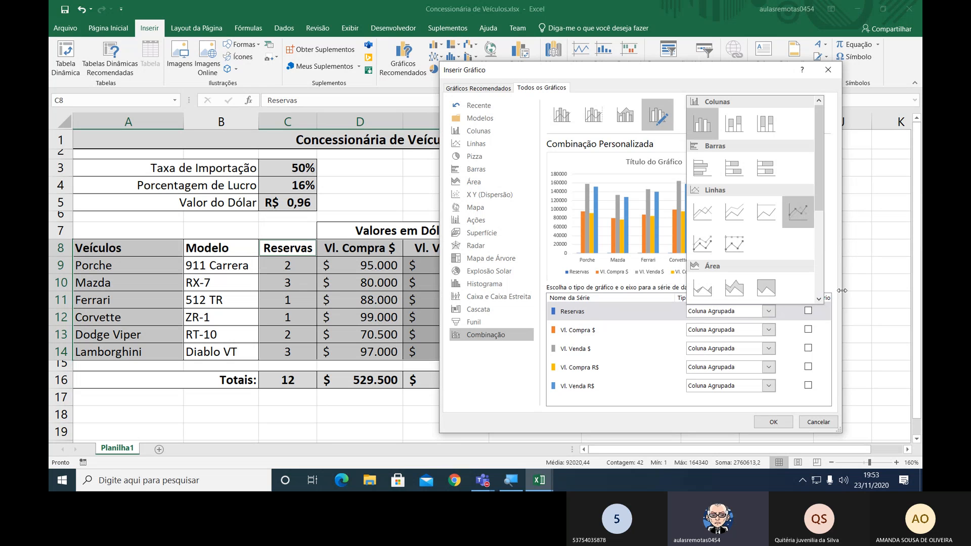
left_click(797, 218)
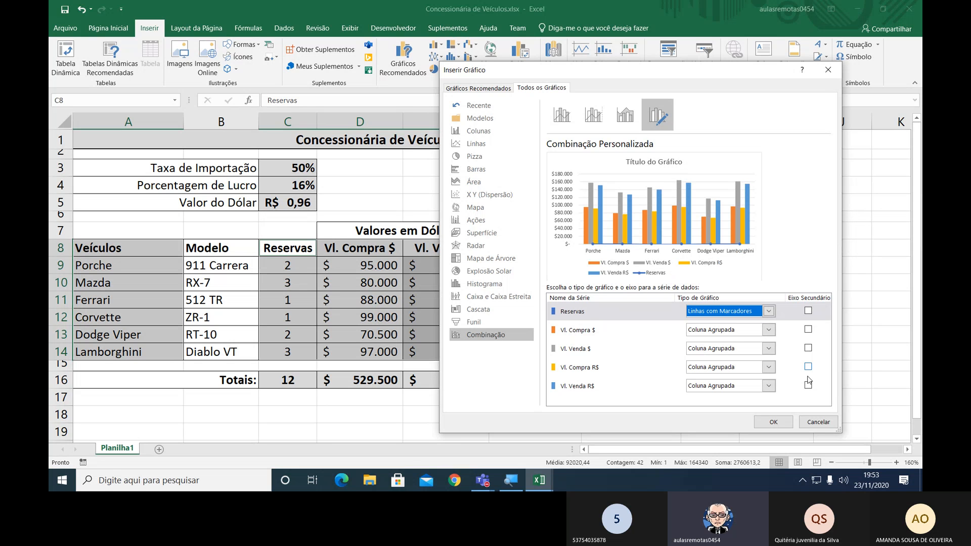
left_click_drag(840, 431, 897, 434)
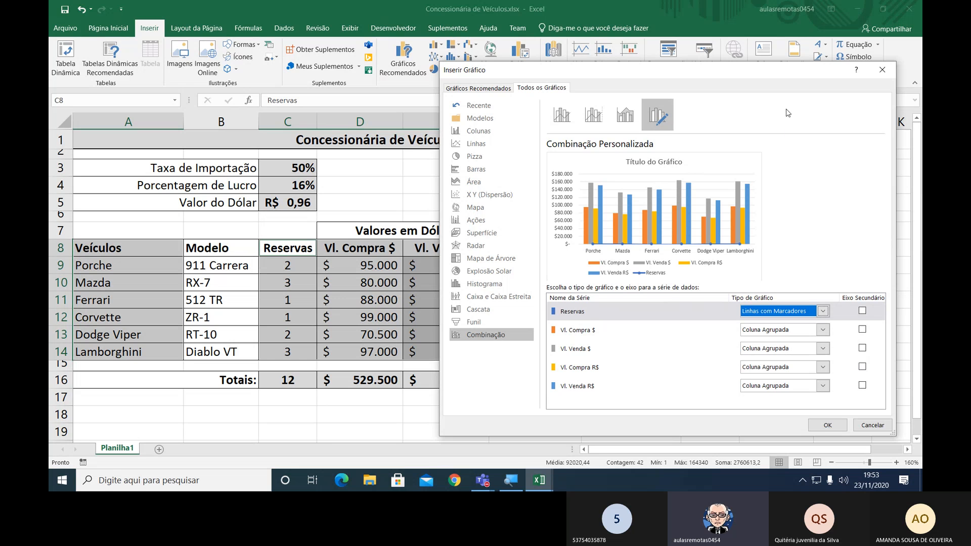
left_click_drag(785, 75, 712, 71)
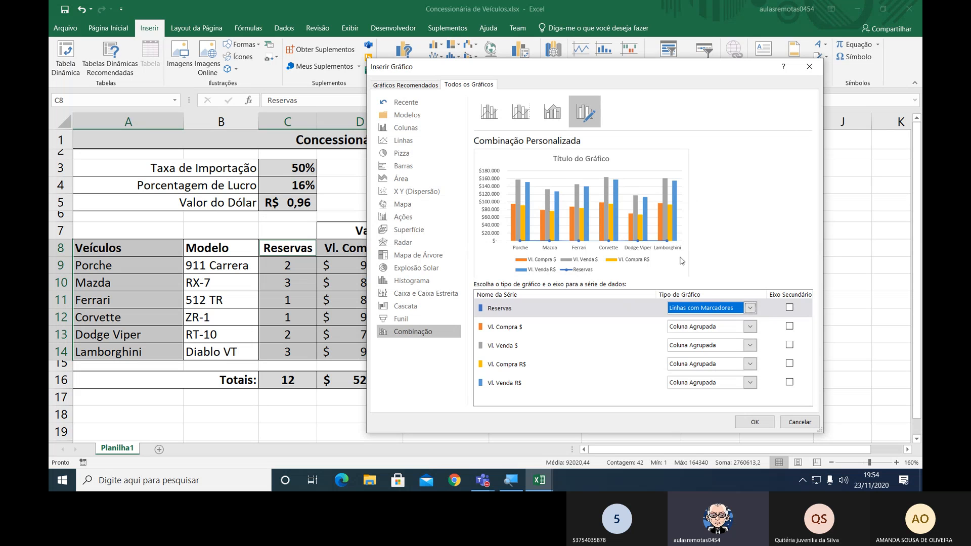
left_click(790, 308)
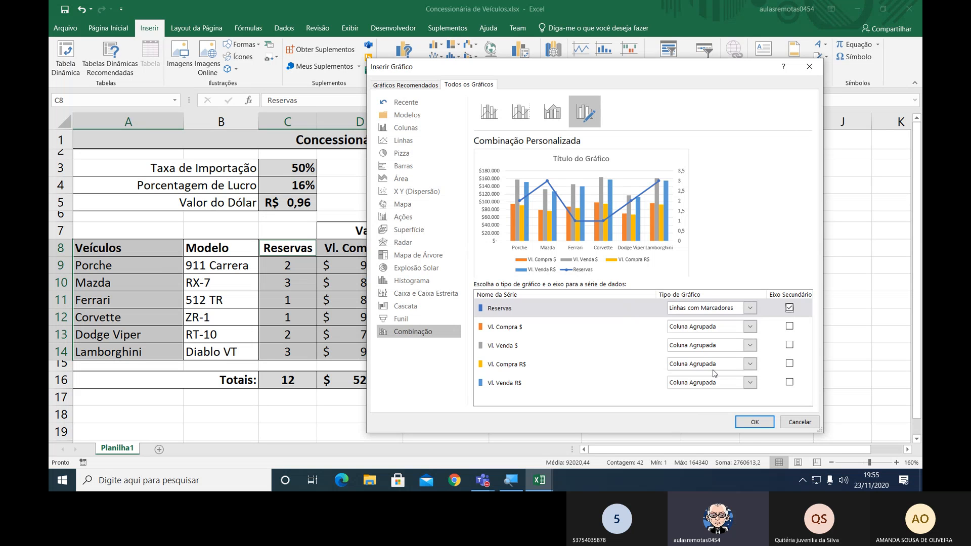
Insert the configured combination chart and place it below the Totais row, starting in column A around row 17.
left_click(755, 423)
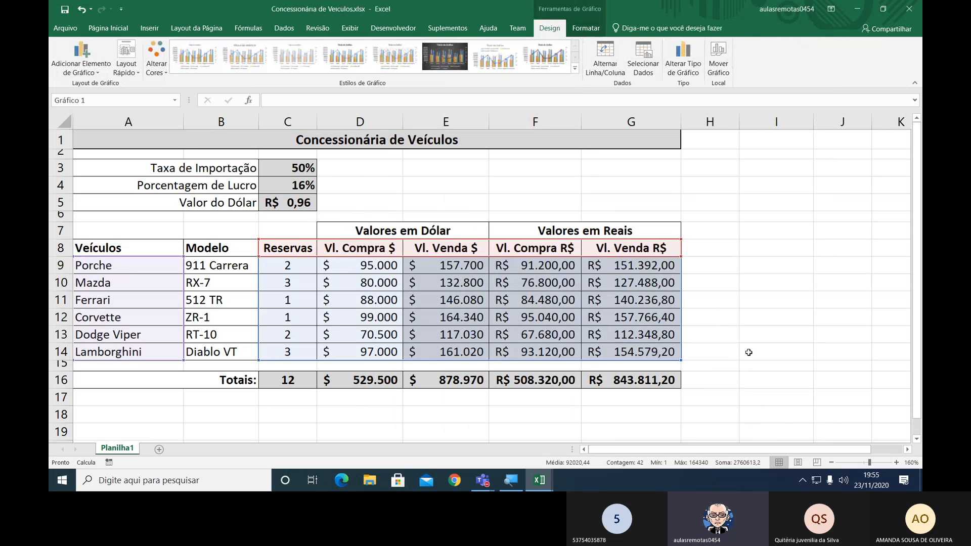
left_click_drag(916, 303, 916, 372)
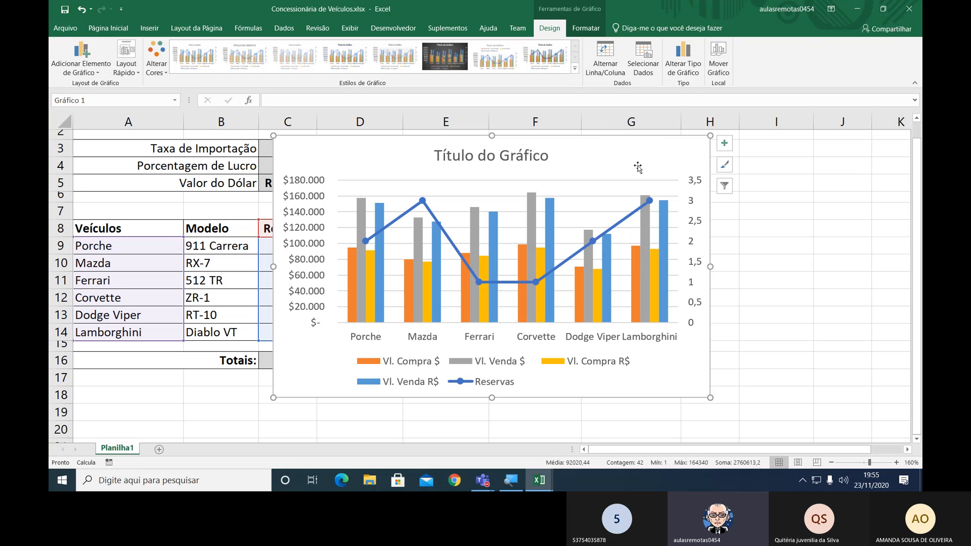
left_click_drag(639, 154, 455, 393)
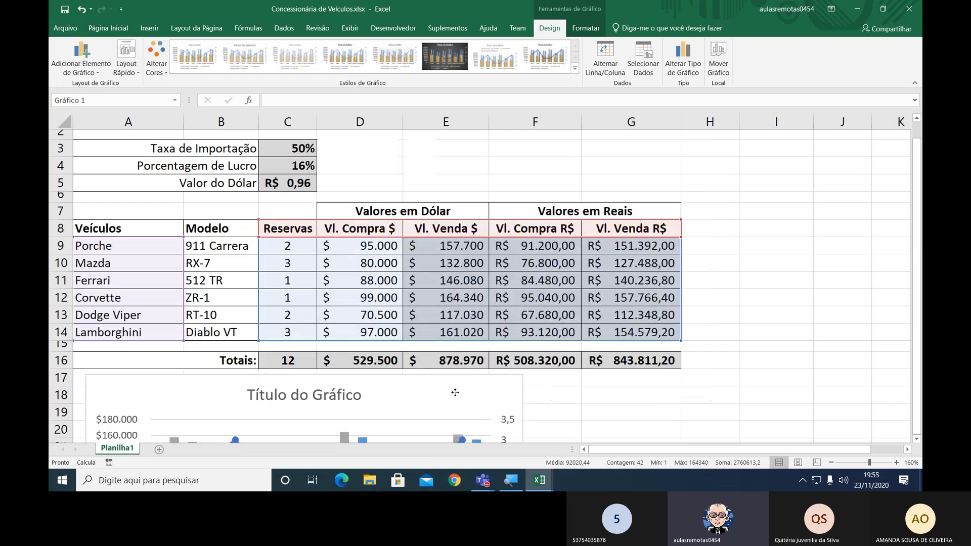
scroll(812, 225, "down", 5)
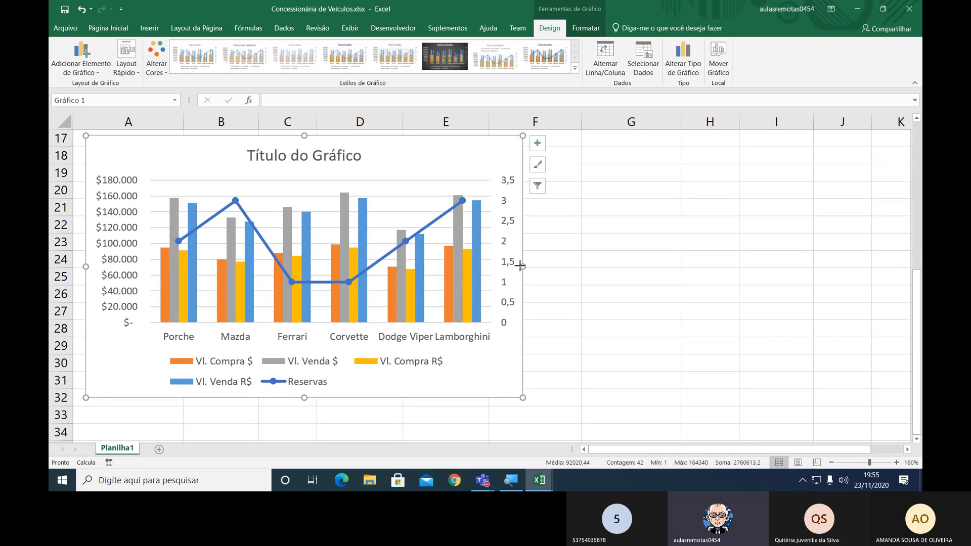
Widen the chart to reach the end of column G, roughly matching the table's width.
left_click_drag(522, 266, 674, 263)
scroll(673, 266, "up", 2)
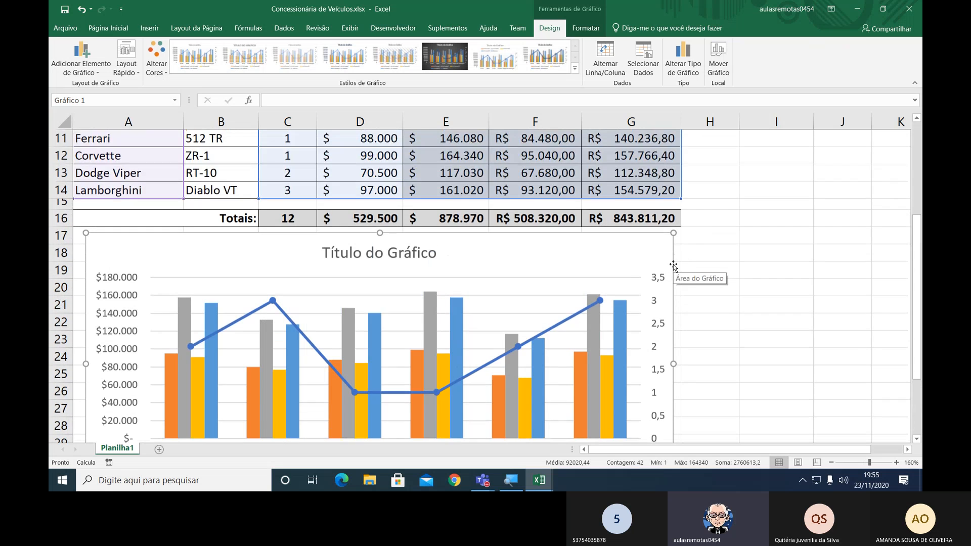
scroll(673, 266, "down", 1)
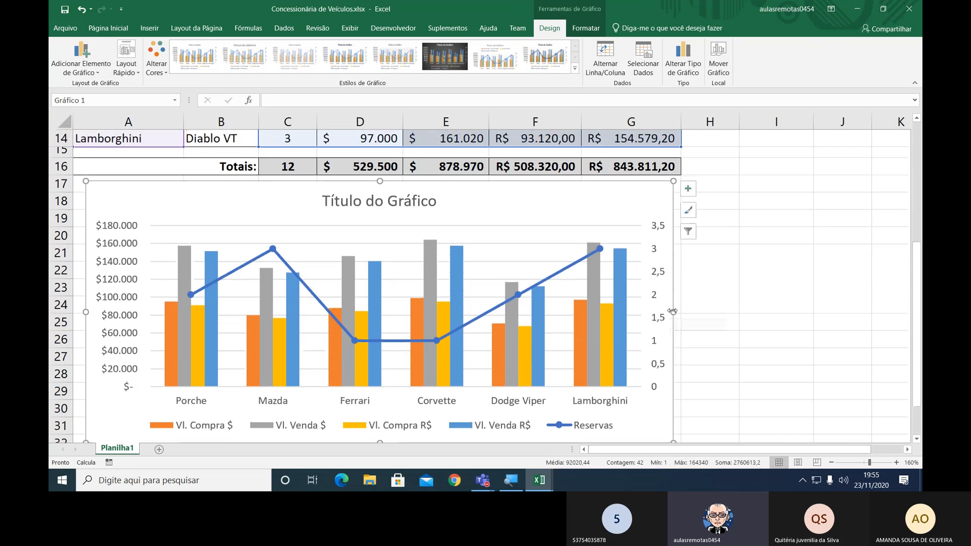
left_click_drag(672, 311, 677, 312)
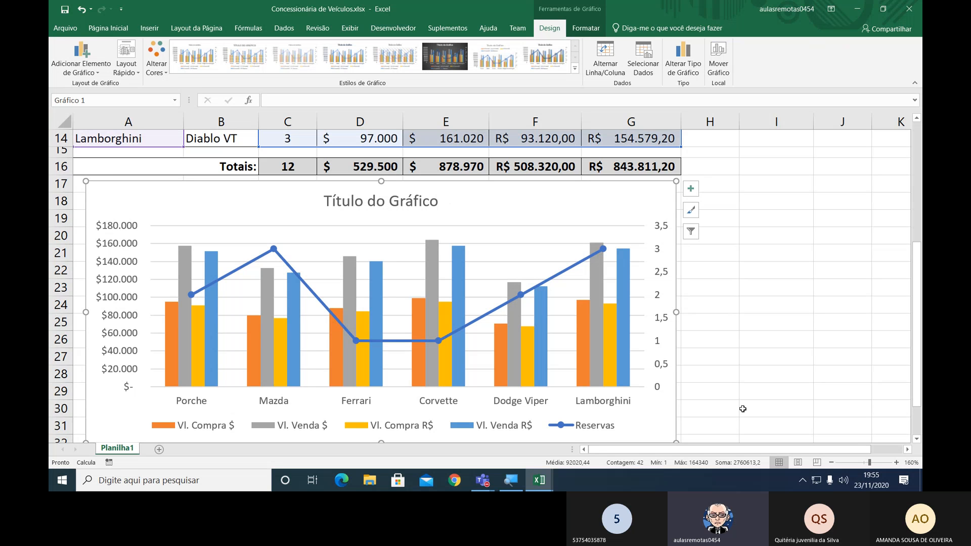
Apply the chart style with gradient, shadowed columns and a bold title to the combination chart.
left_click(831, 463)
left_click(831, 463)
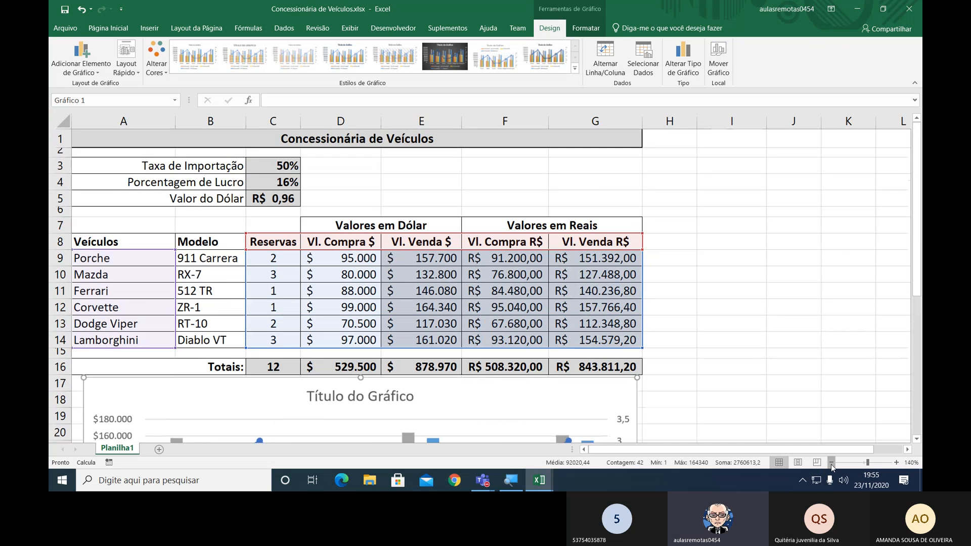
left_click(831, 463)
left_click(831, 462)
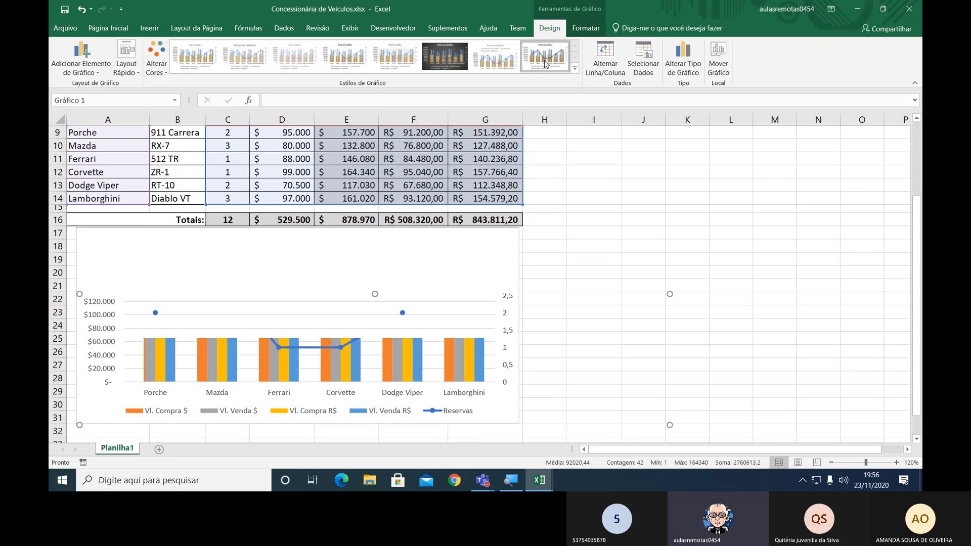
left_click(637, 243)
left_click(771, 218)
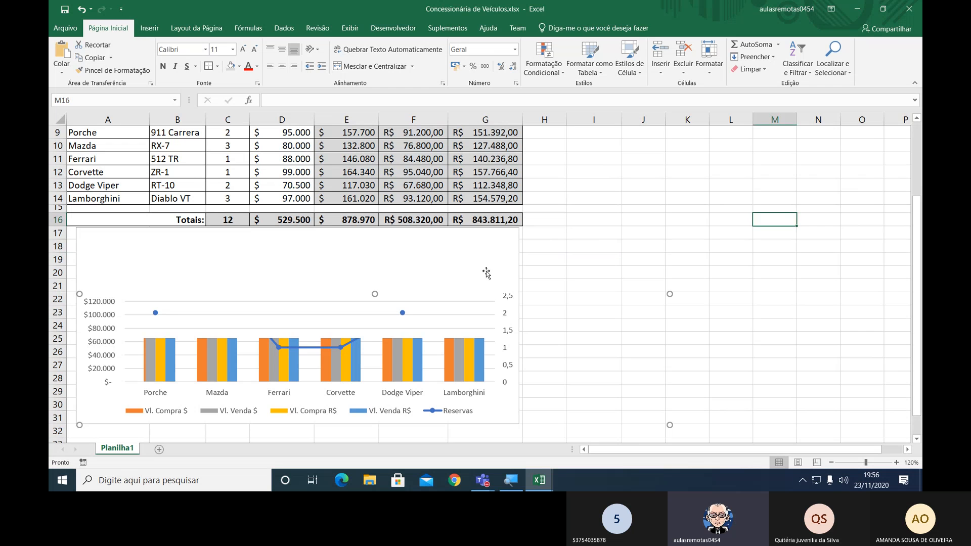
left_click(486, 252)
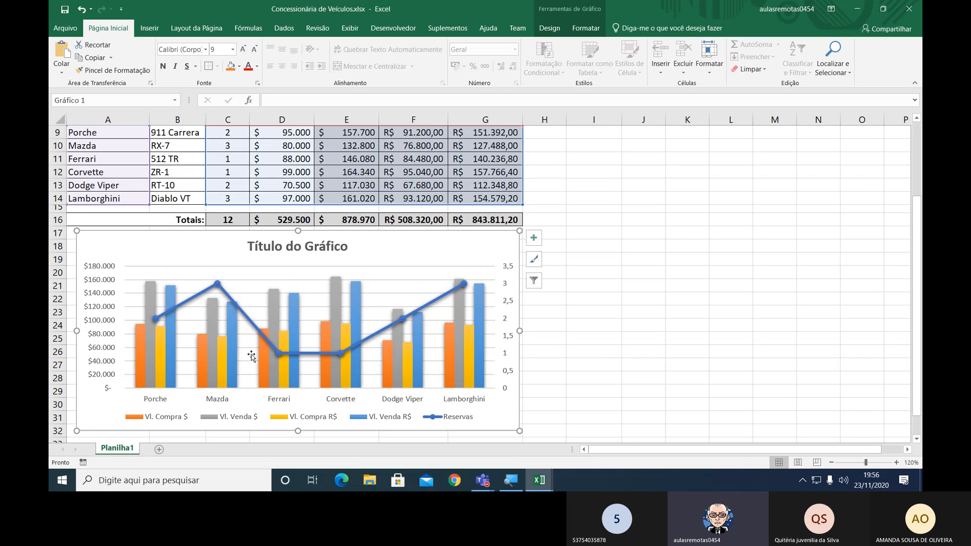
Open the Layout Rápido choices for the combination chart.
mouse_move(322, 373)
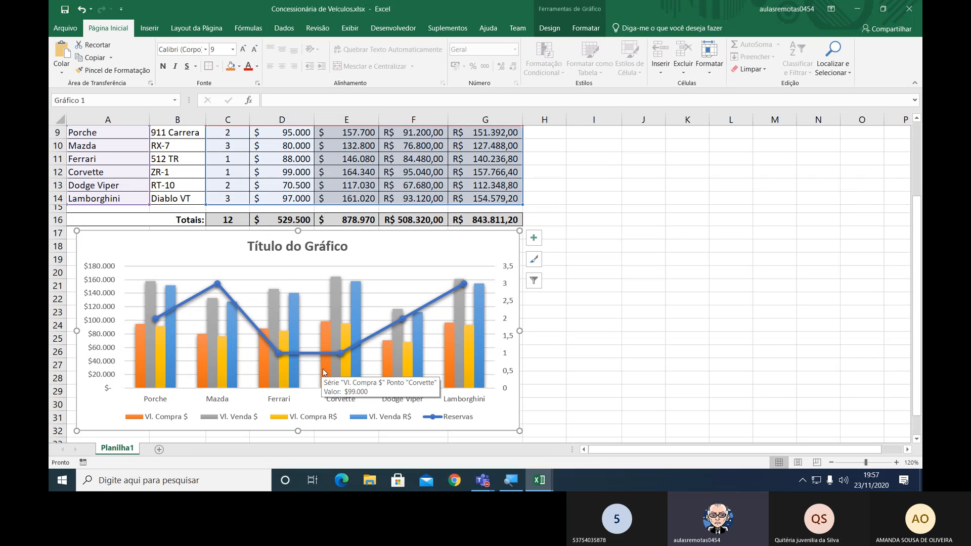
mouse_move(356, 316)
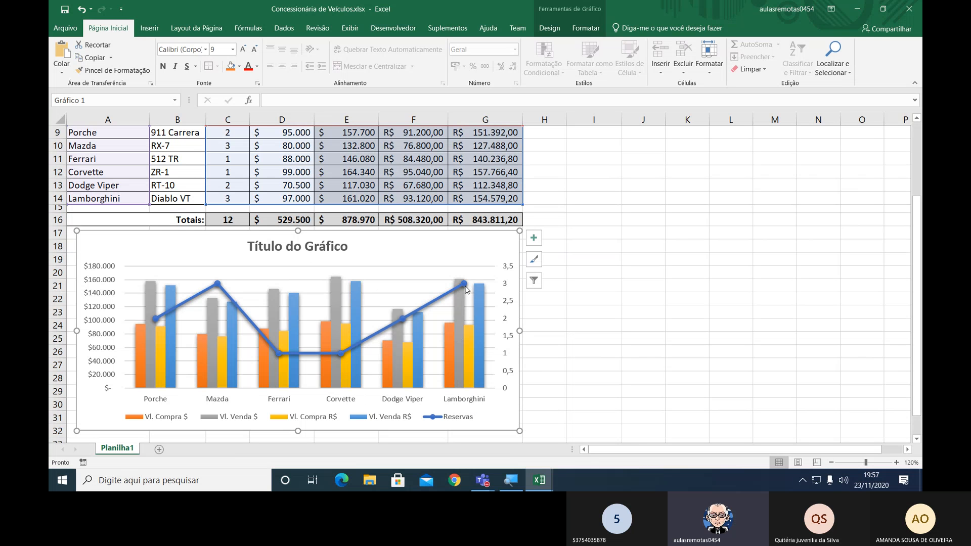
mouse_move(466, 289)
left_click(559, 29)
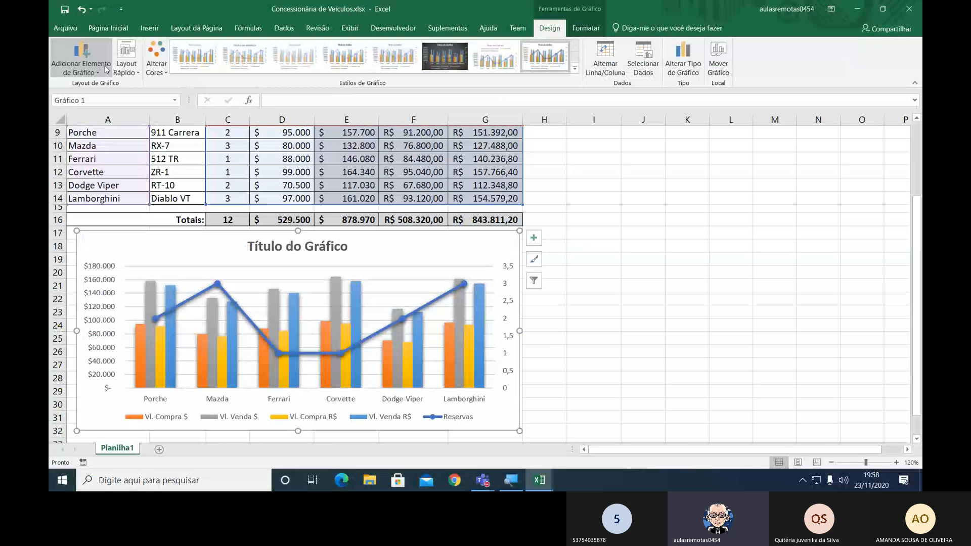
left_click(134, 75)
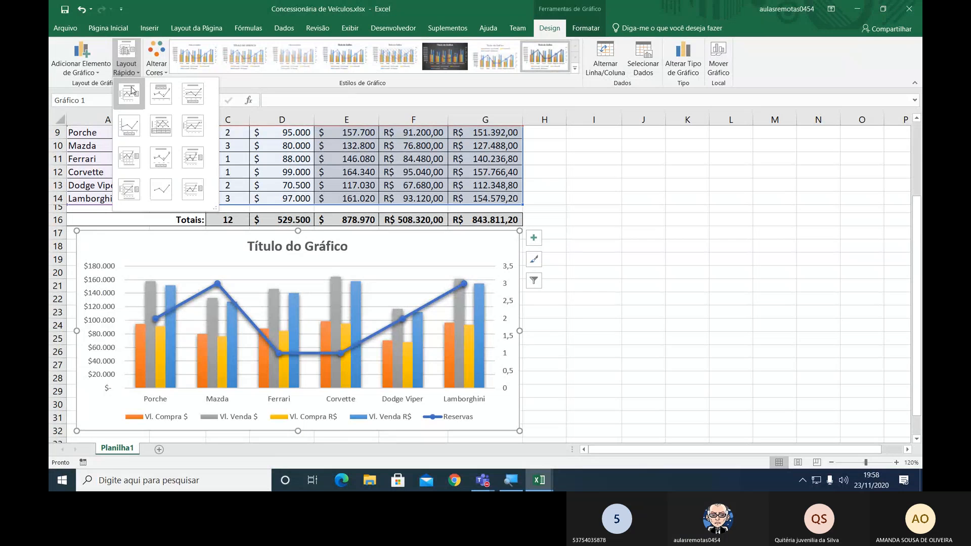
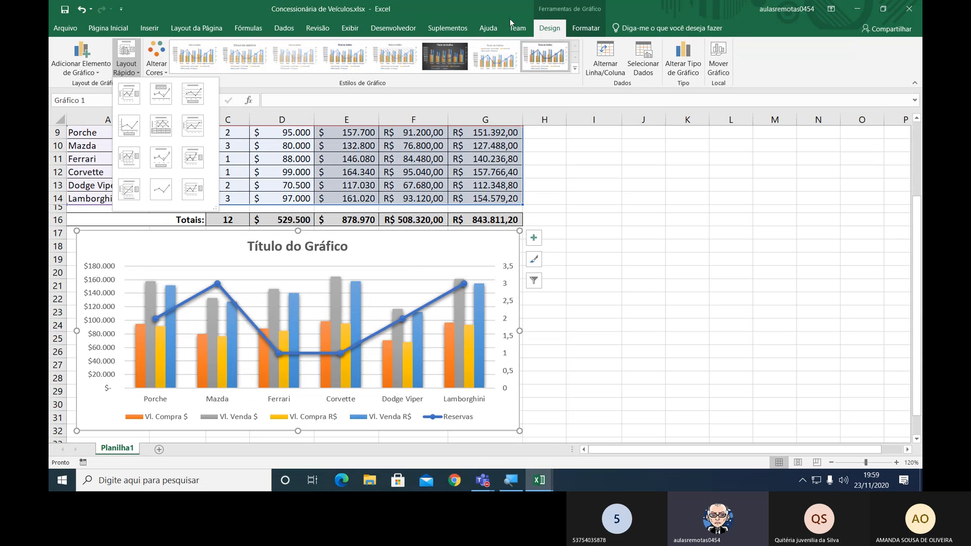
Position the combination chart's legend with the Direita option.
left_click(549, 32)
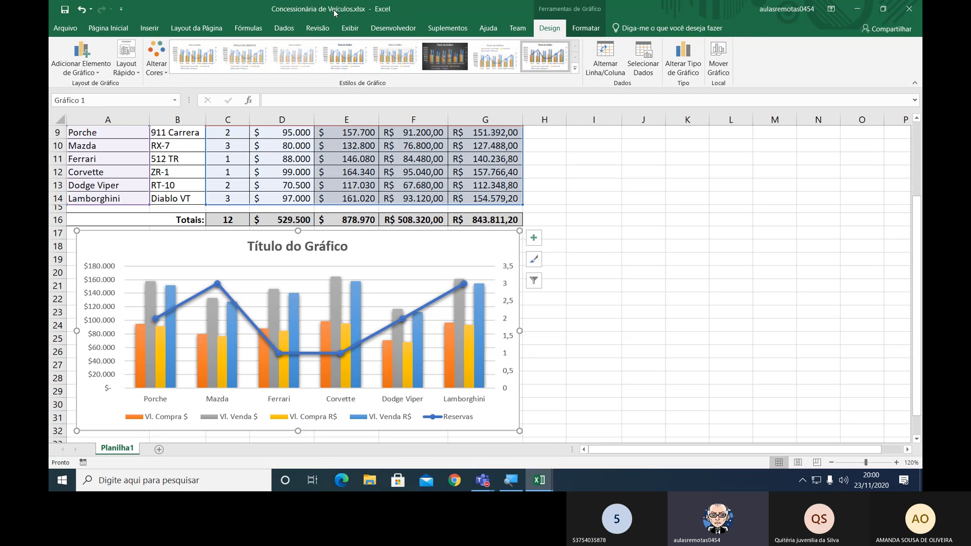
left_click(97, 71)
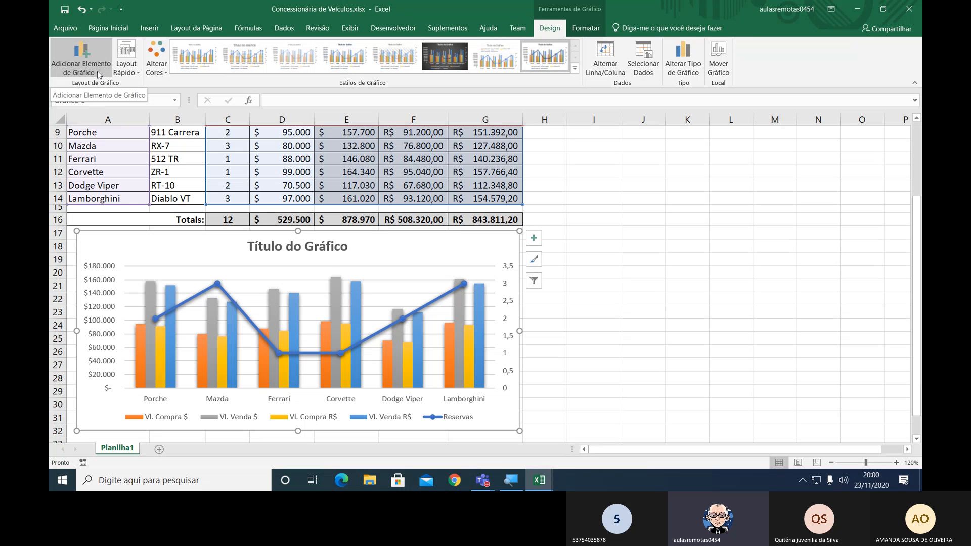
left_click(97, 71)
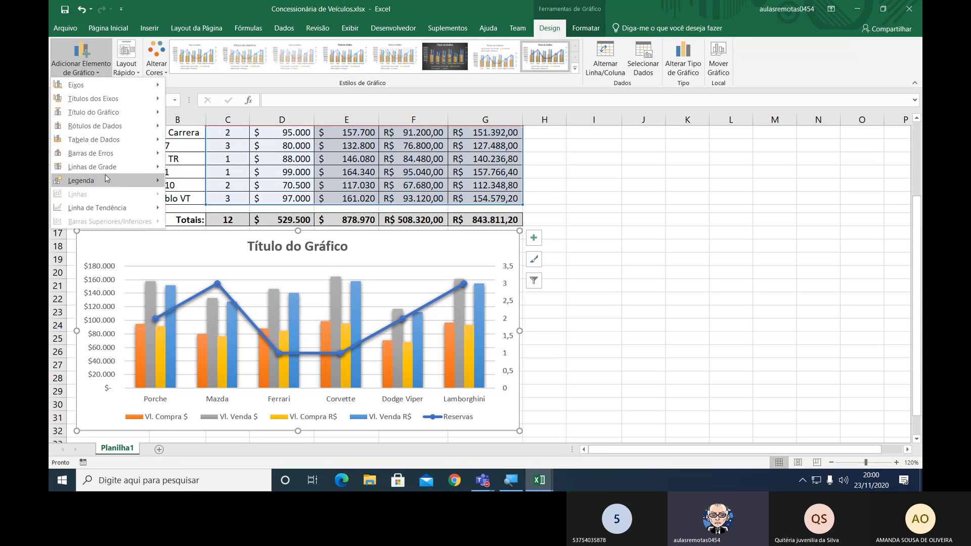
mouse_move(105, 183)
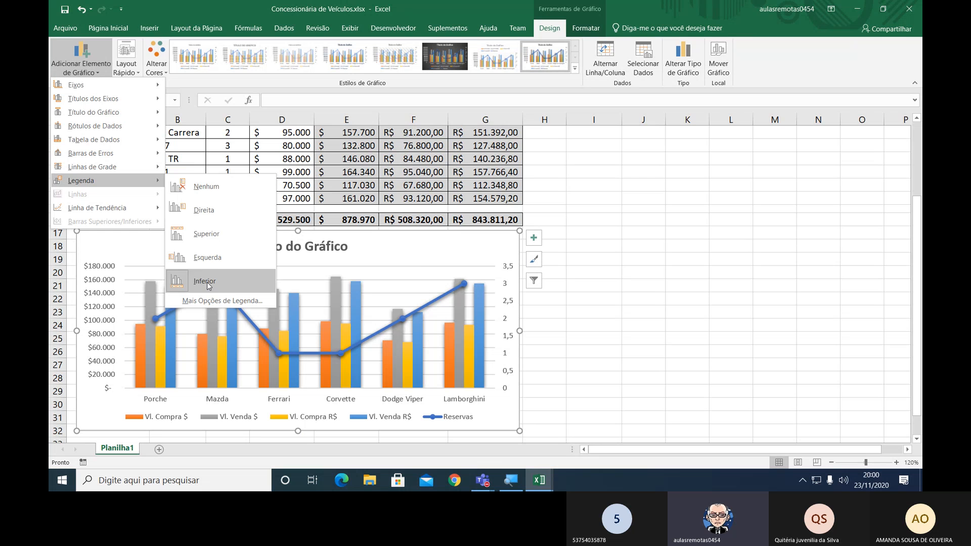
left_click(218, 212)
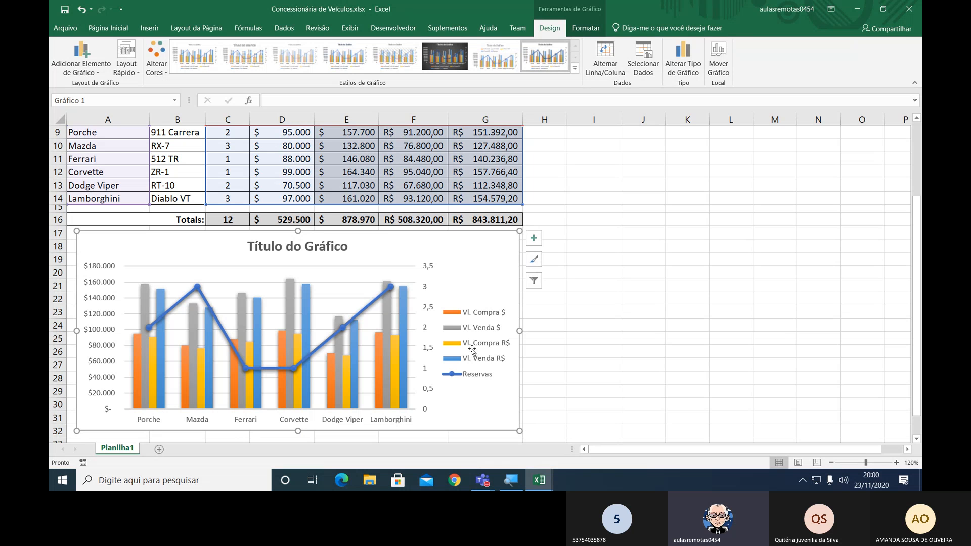
left_click(327, 248)
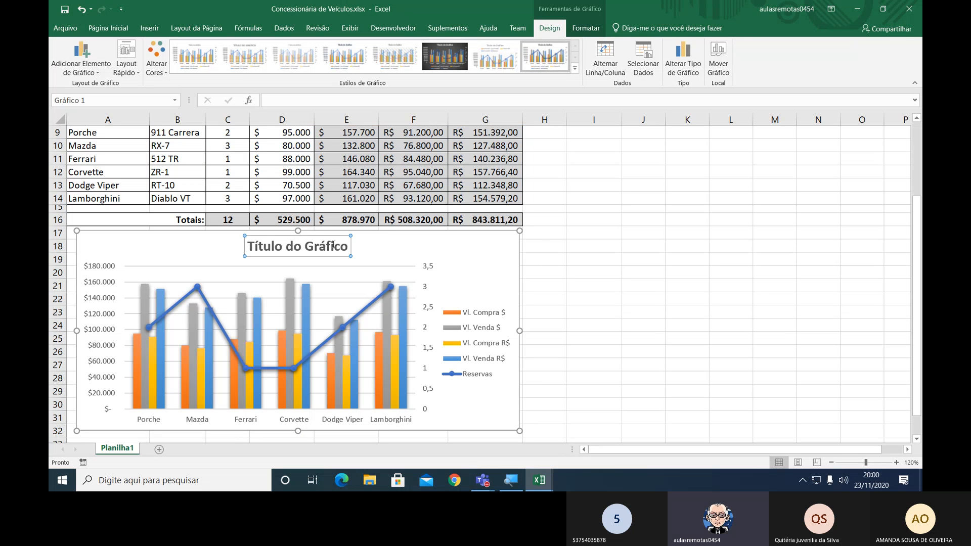
left_click(304, 247)
left_click(322, 249)
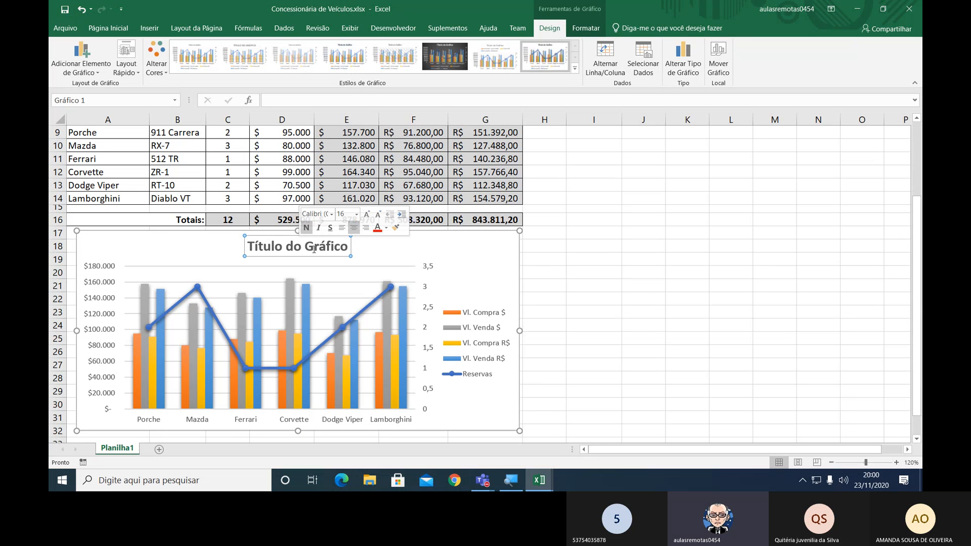
left_click(628, 279)
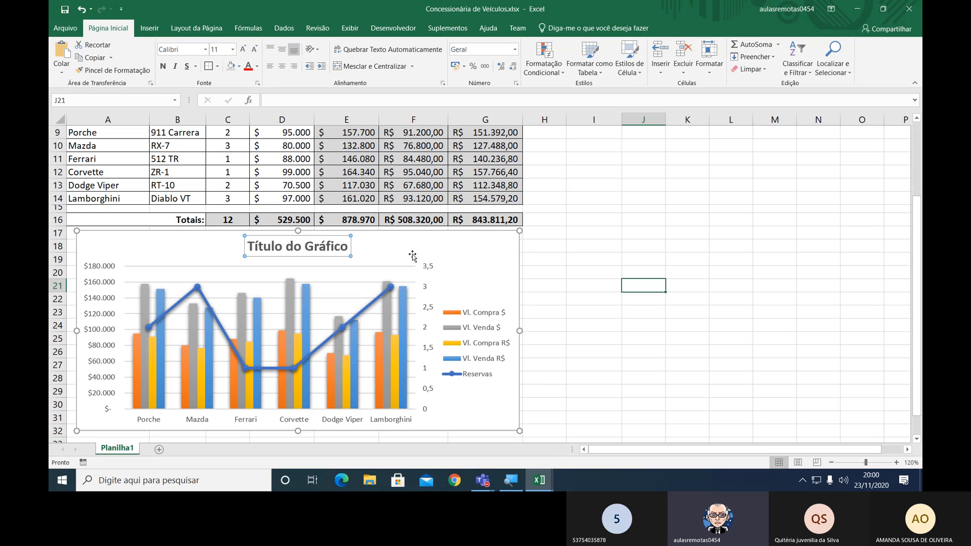
left_click(328, 249)
left_click(327, 249)
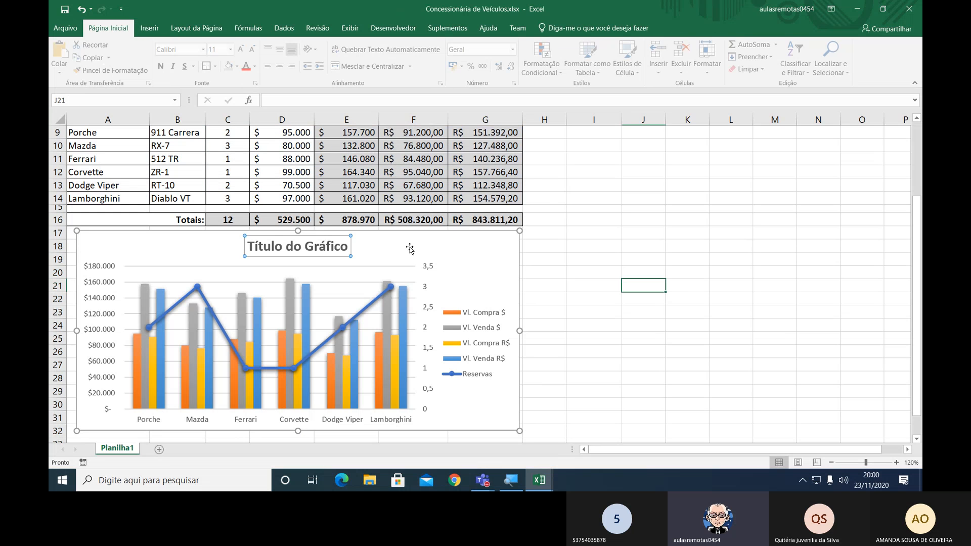
left_click(586, 239)
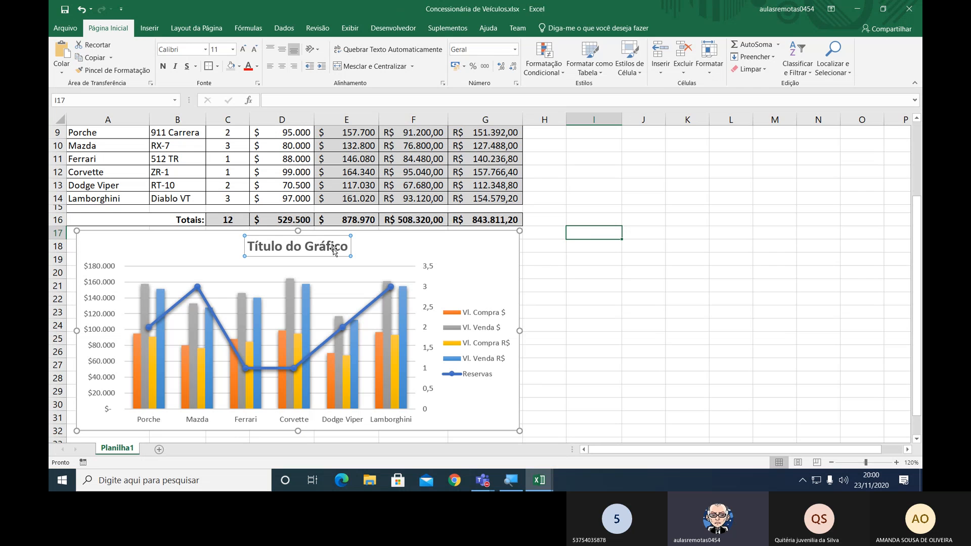
double_click(308, 245)
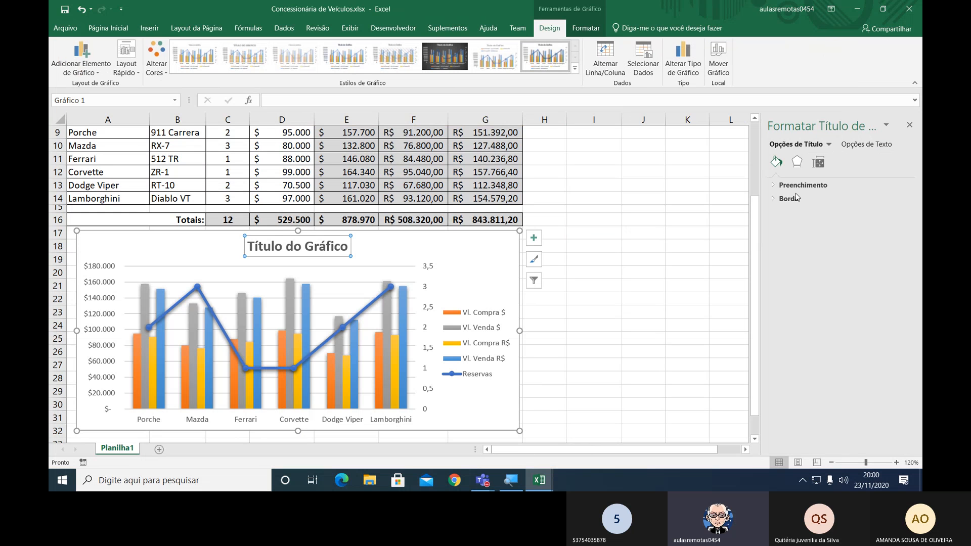
left_click(909, 125)
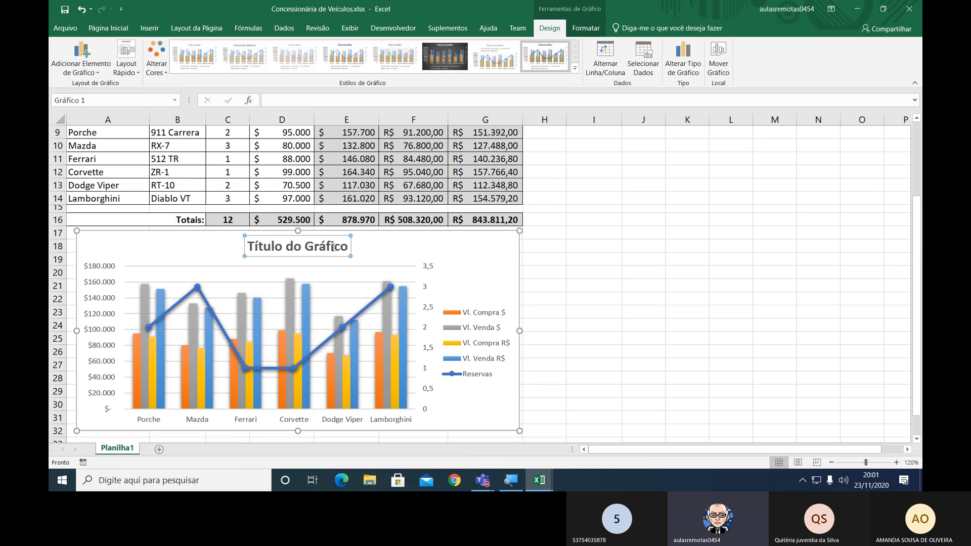
left_click(332, 246)
left_click(449, 248)
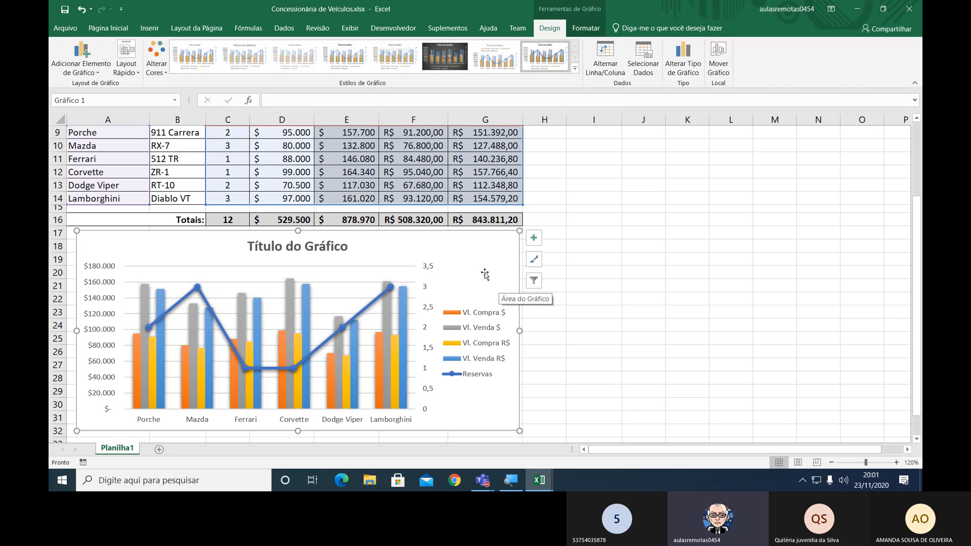
Fill the Vl. Venda $ series with the standard light green colour.
left_click(455, 329)
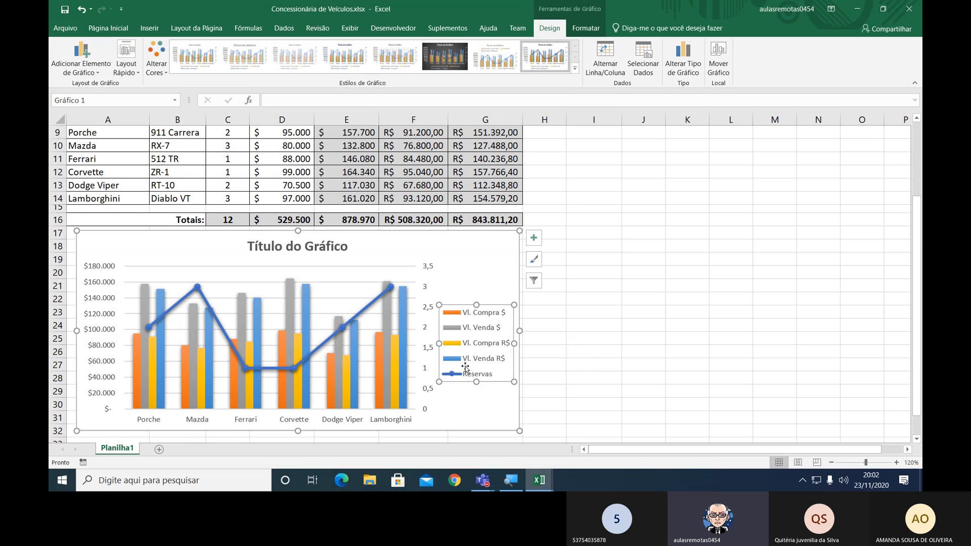
left_click(467, 333)
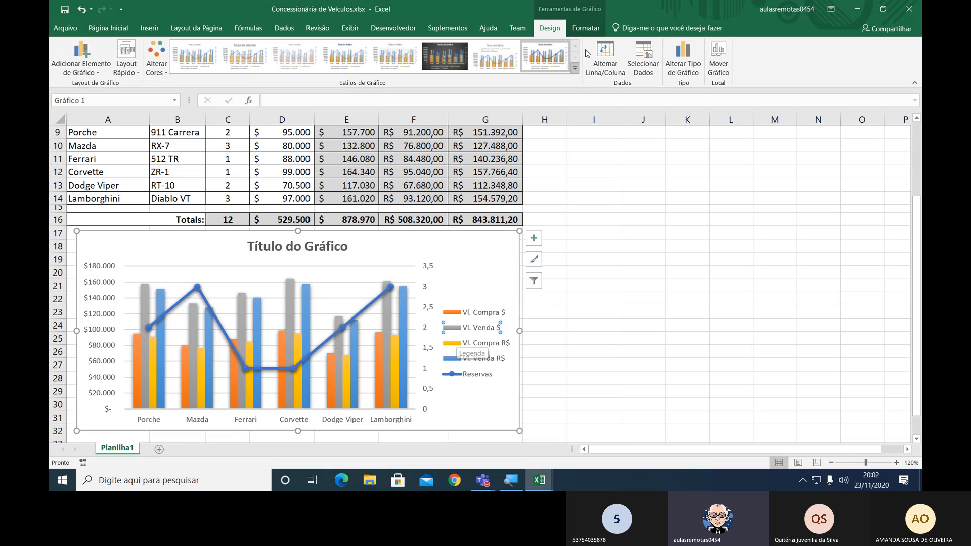
left_click(586, 32)
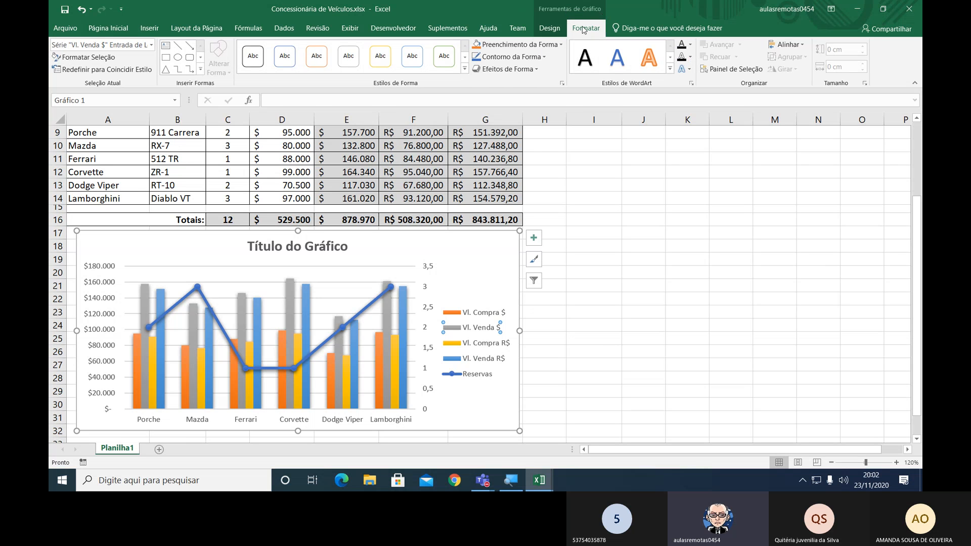
left_click(519, 45)
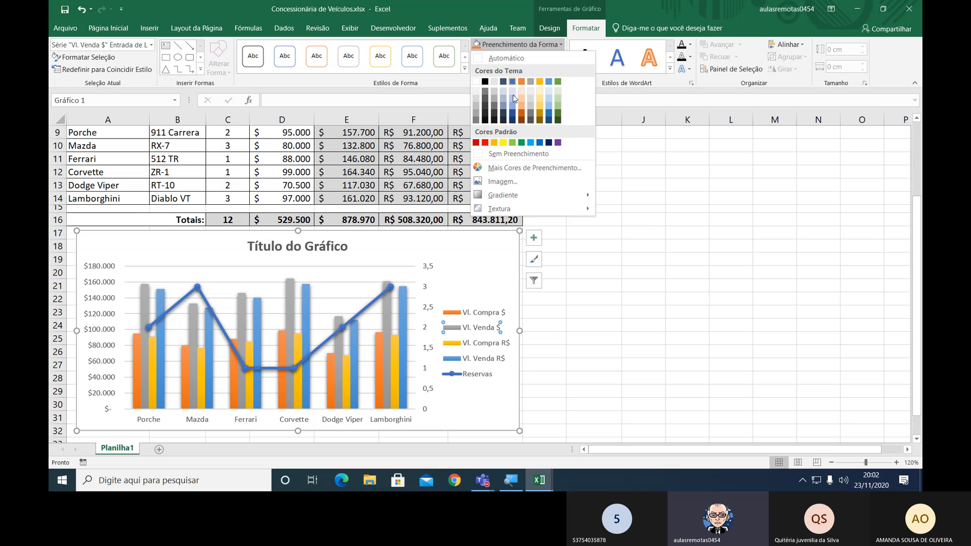
left_click(513, 142)
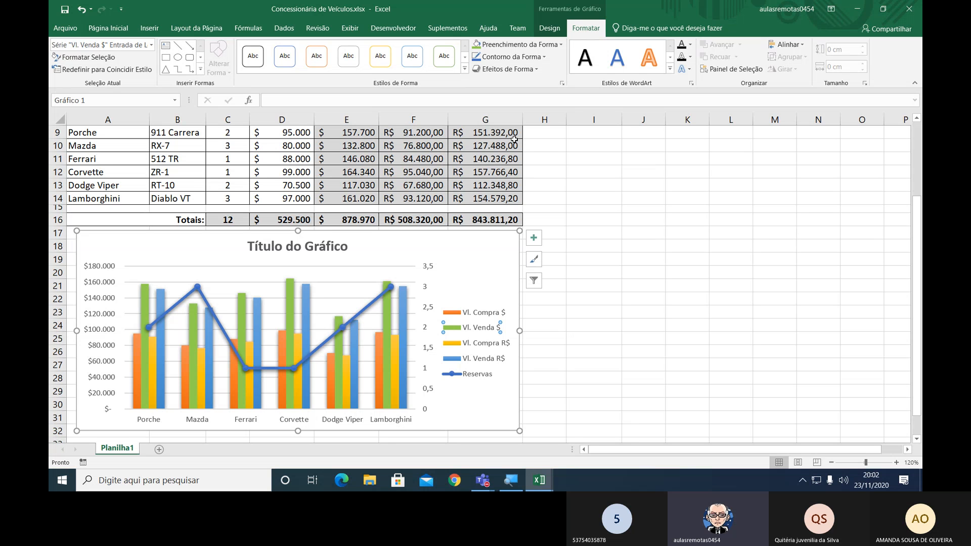
Fill the Vl. Compra $ series with standard dark red and the Vl. Compra R$ series with standard yellow.
left_click(469, 313)
left_click(524, 45)
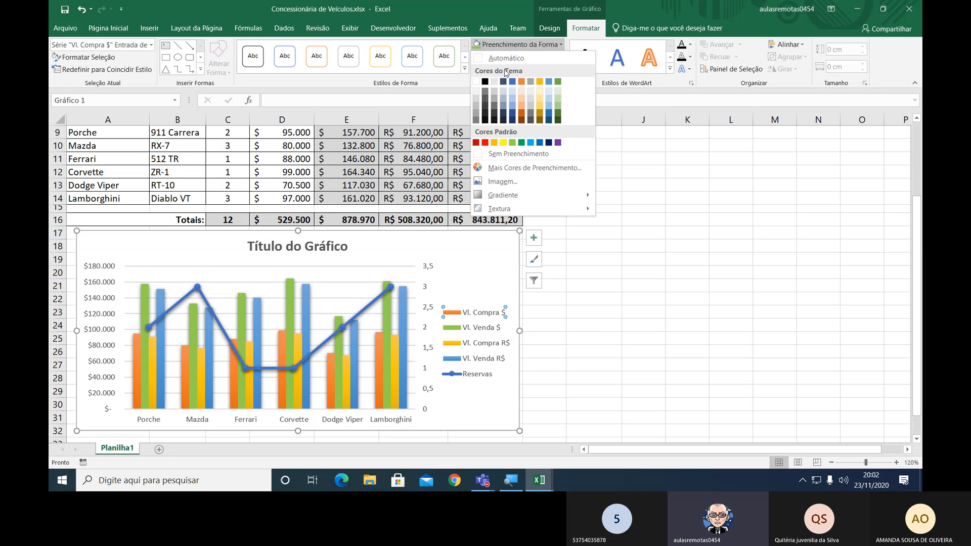
left_click(476, 143)
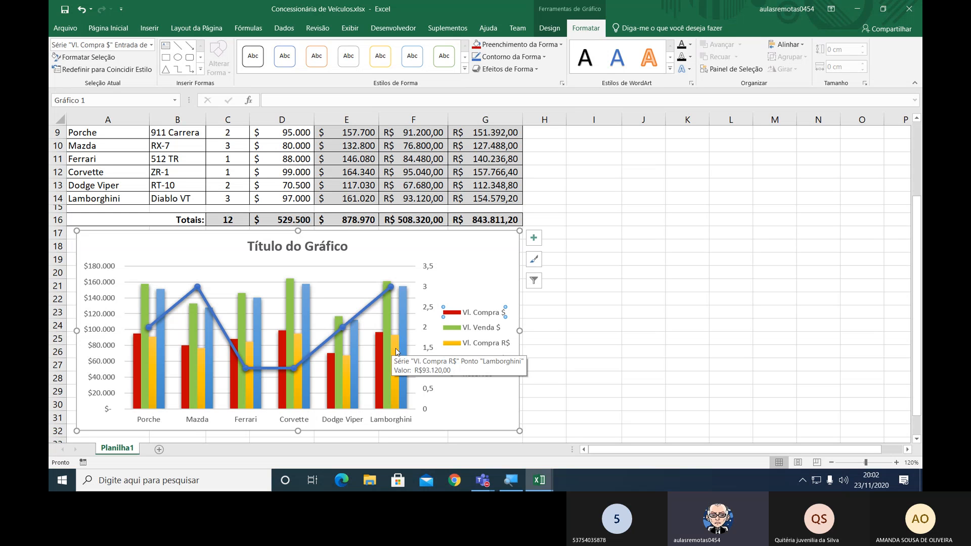
left_click(504, 343)
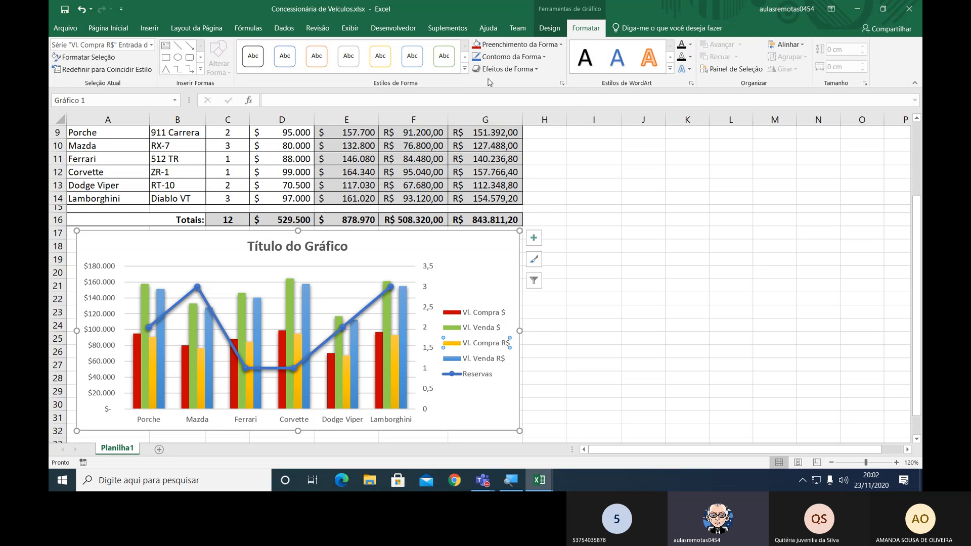
left_click(491, 46)
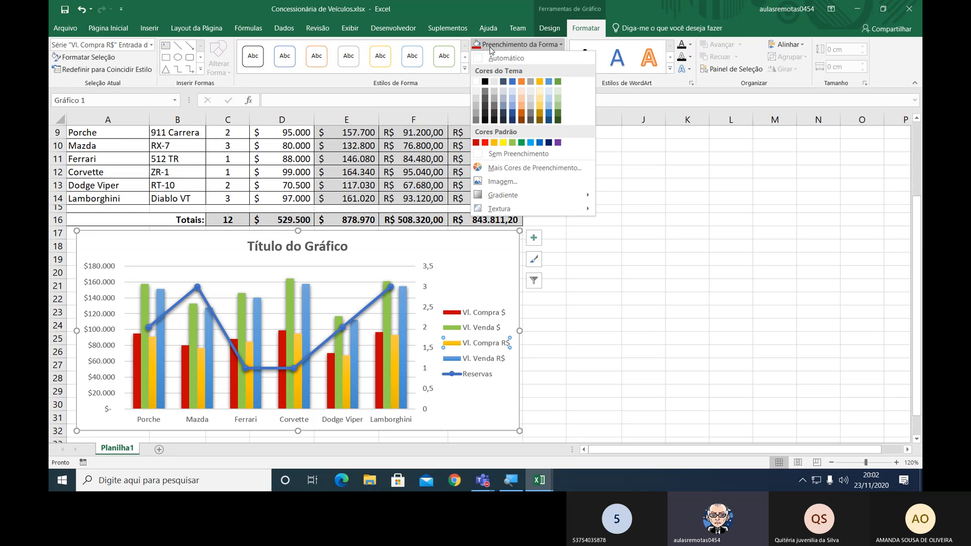
left_click(504, 144)
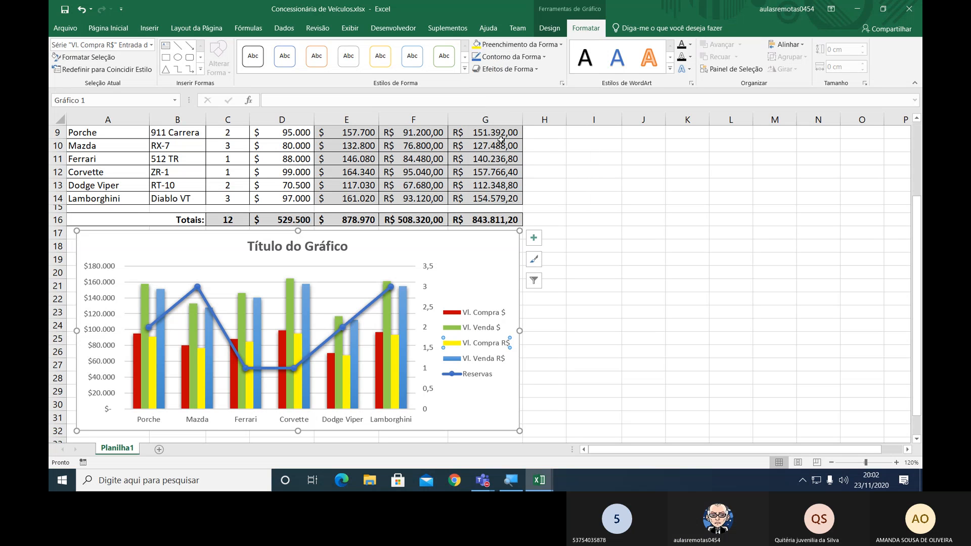
Fill the Vl. Venda R$ columns with the standard Azul-claro colour and leave the series selection.
left_click(404, 306)
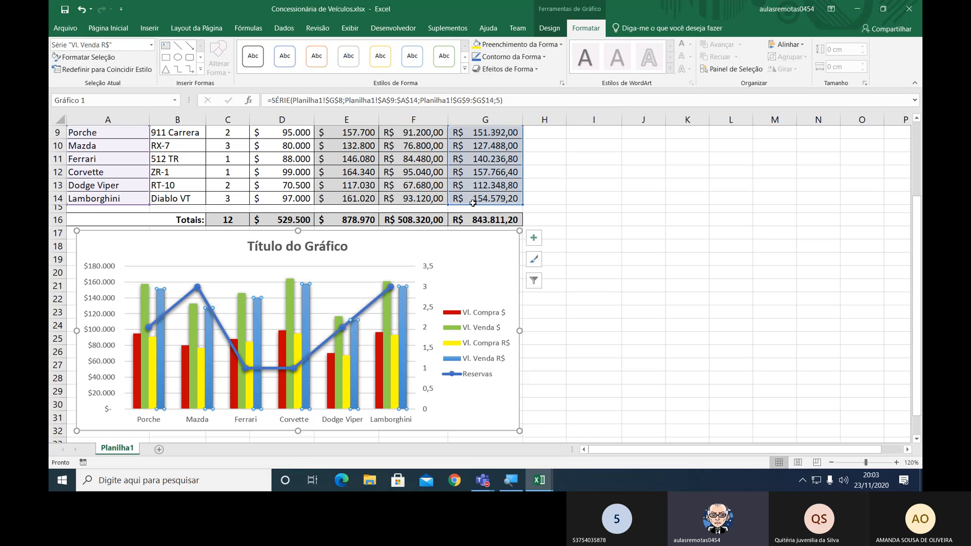
left_click(489, 47)
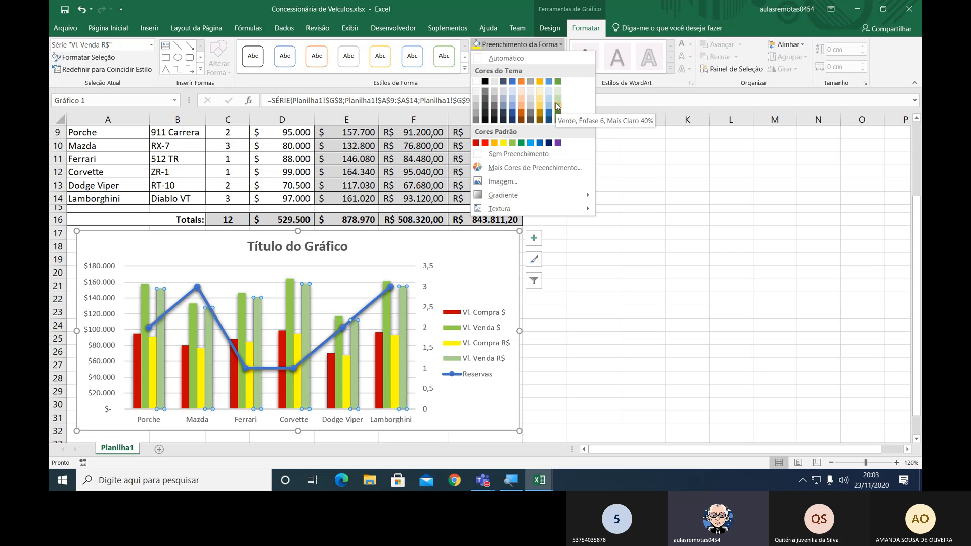
left_click(532, 143)
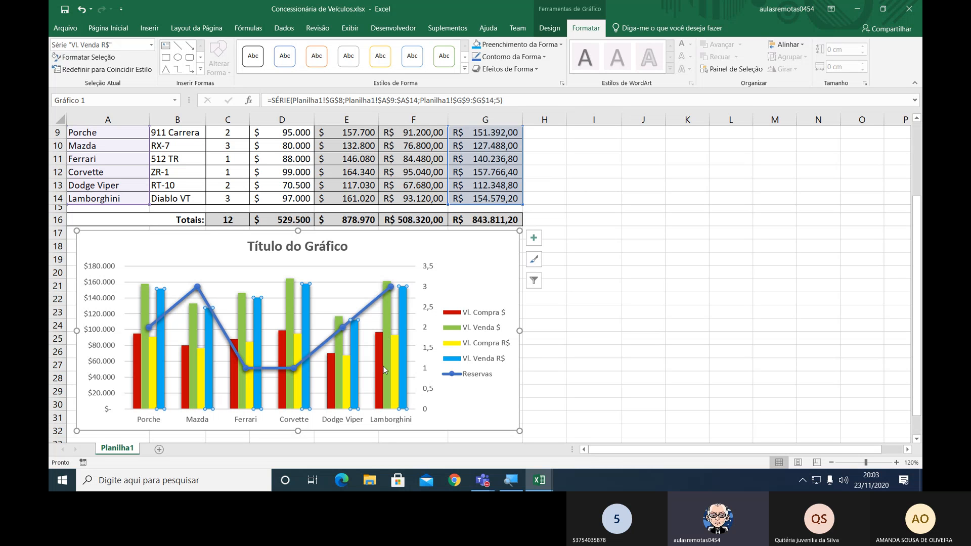
mouse_move(390, 401)
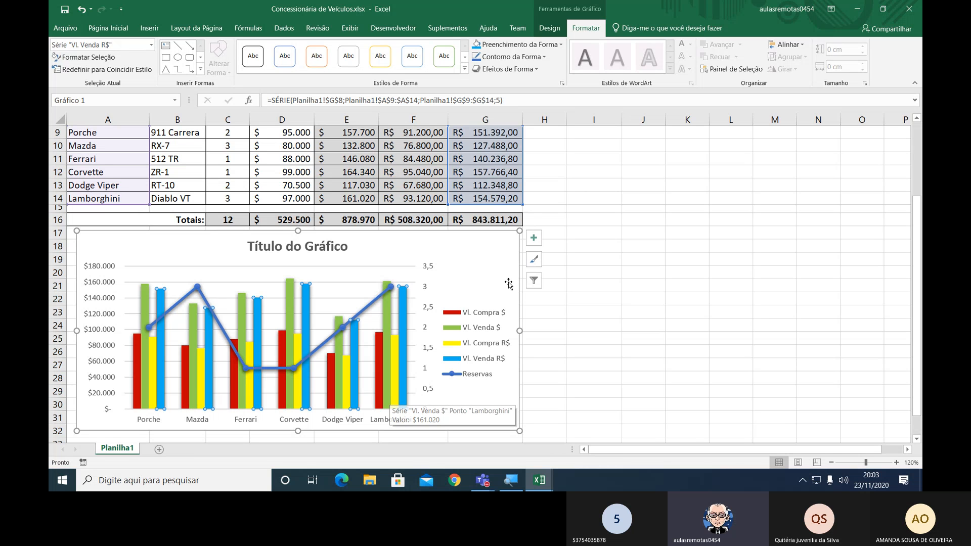
left_click(483, 267)
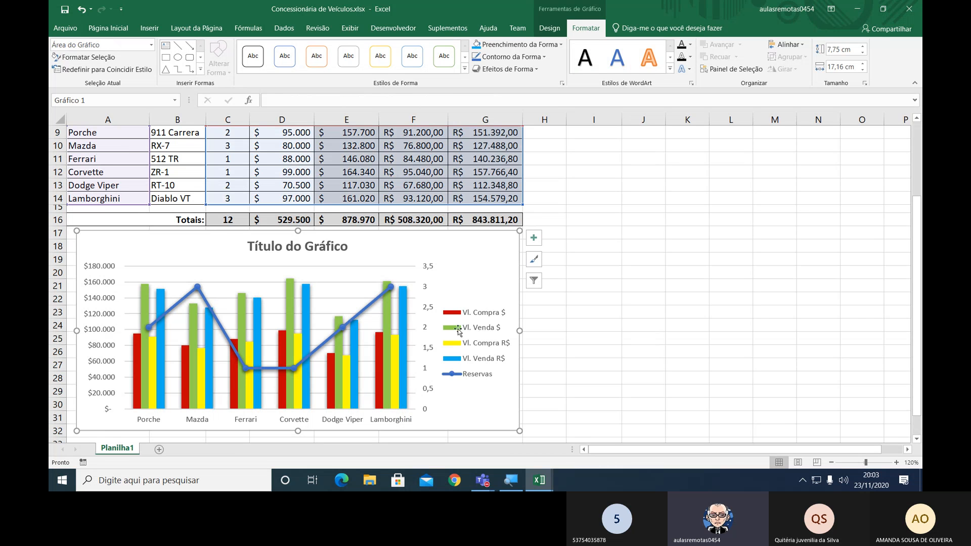
mouse_move(396, 354)
Make the labels of the chart's dollar value axis and horizontal category axis bold.
left_click(106, 297)
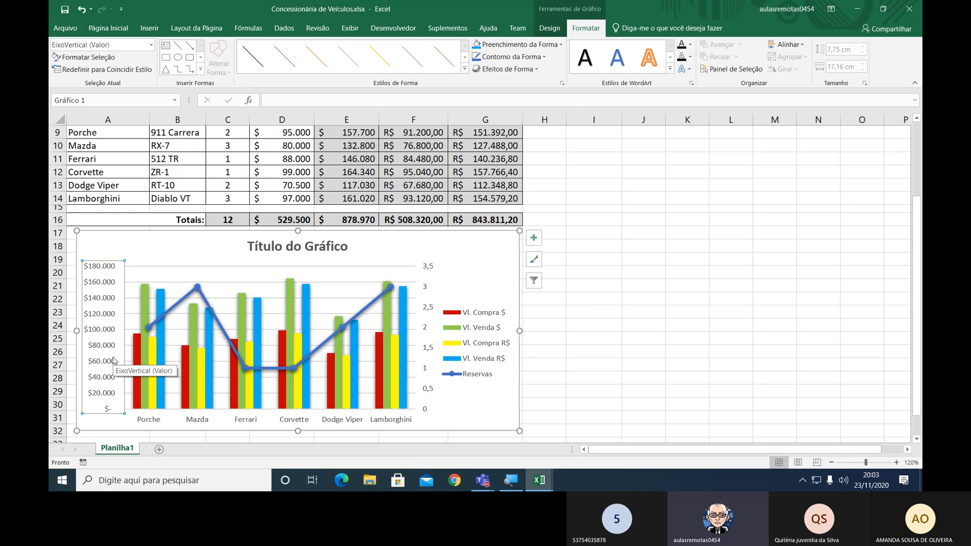
key("ctrl+n")
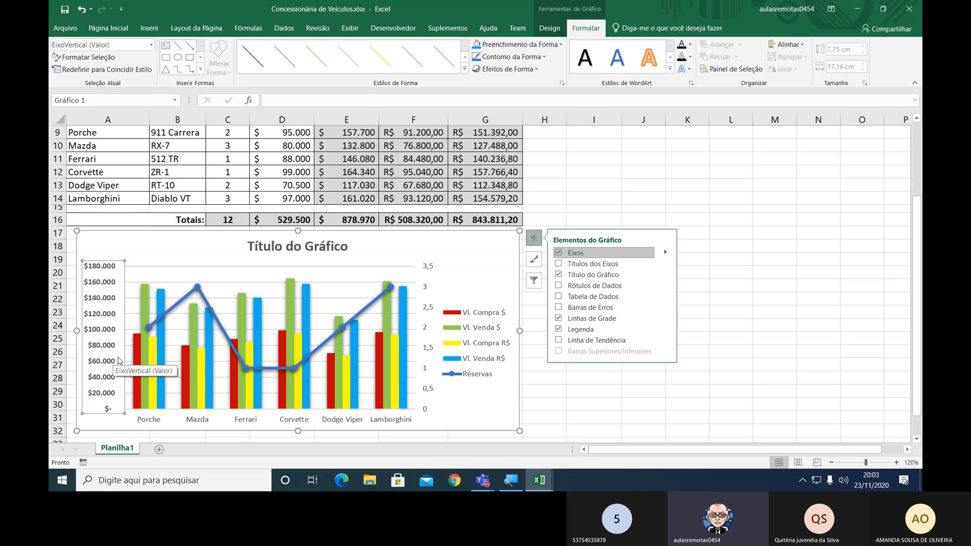
left_click(203, 421)
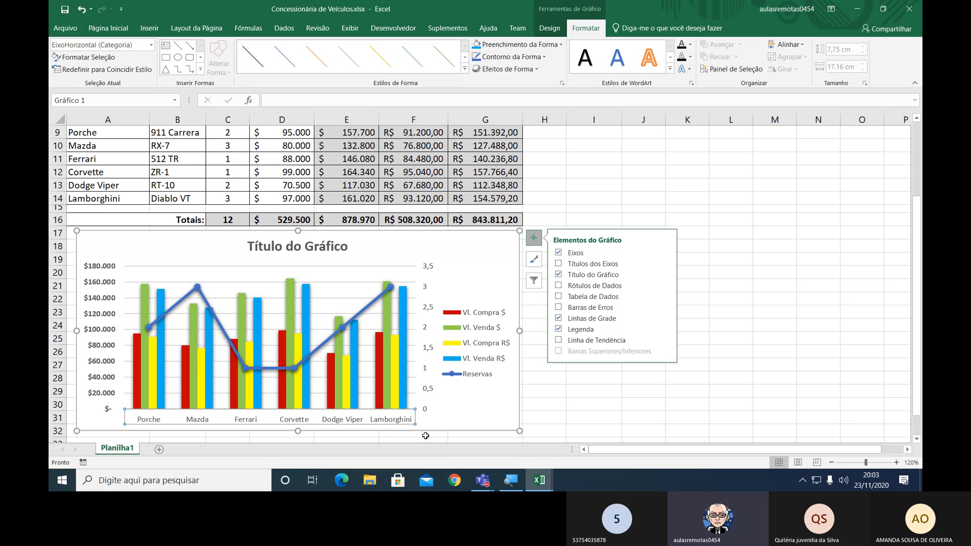
key("ctrl+n")
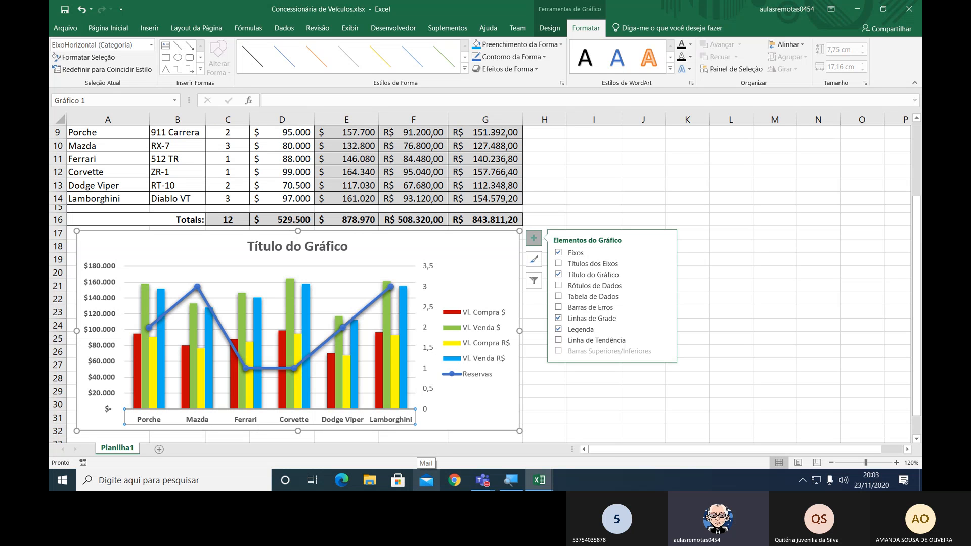
Make the chart's secondary vertical axis labels and legend text bold.
left_click(431, 311)
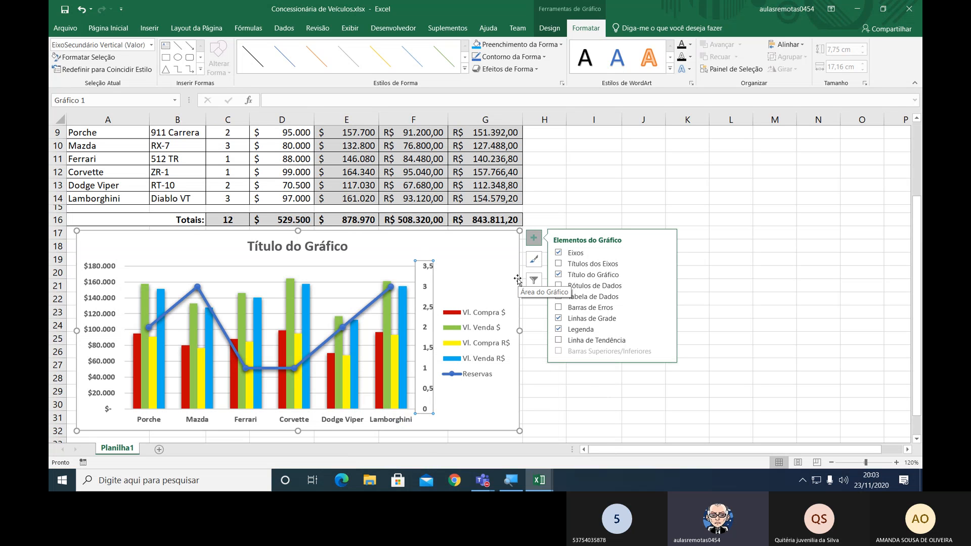
left_click(484, 322)
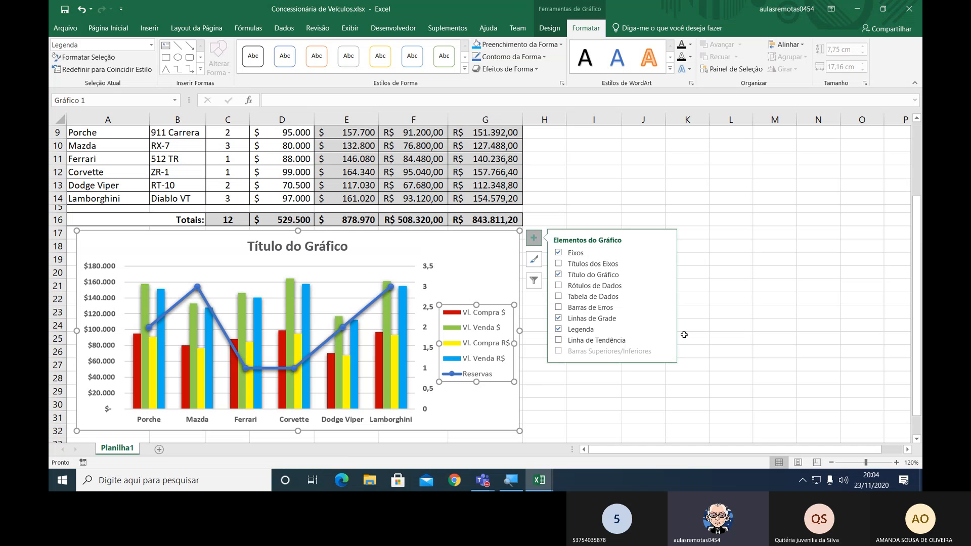
key("ctrl+n")
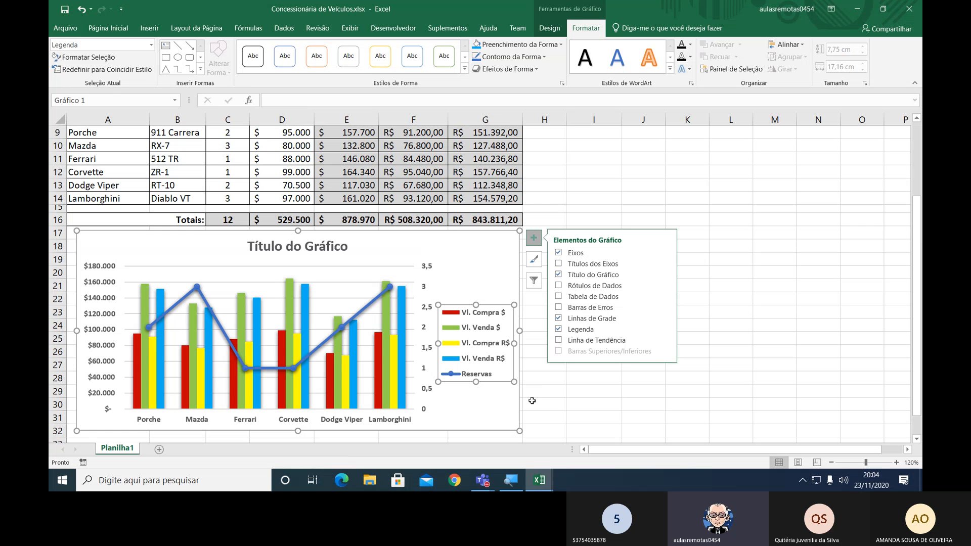
Replace the chart's placeholder title with "Demons".
left_click(493, 267)
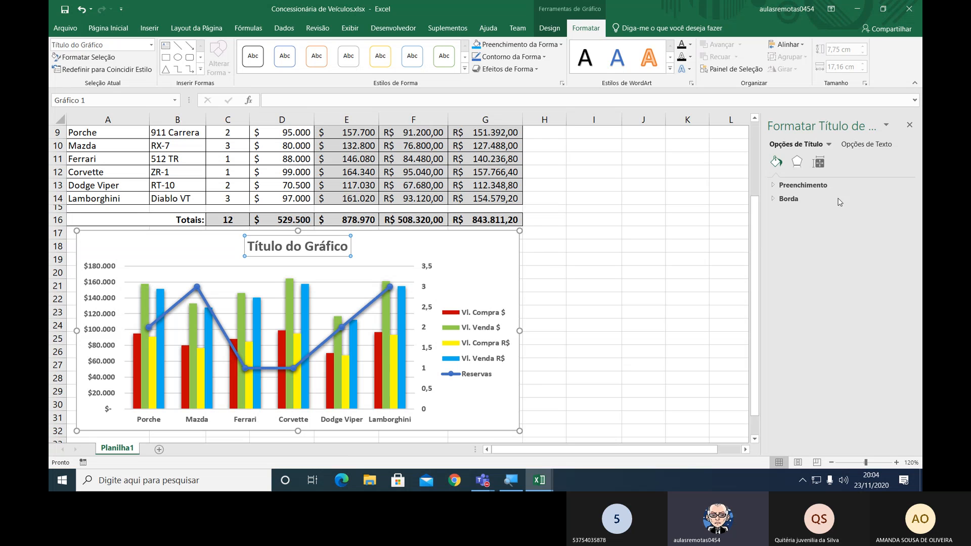
left_click(909, 126)
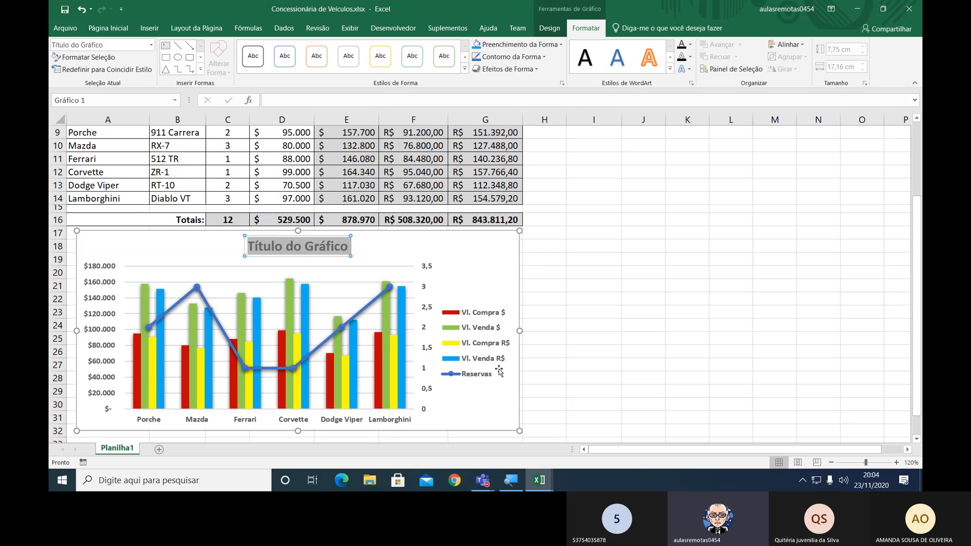
type("Demons")
left_click(100, 277)
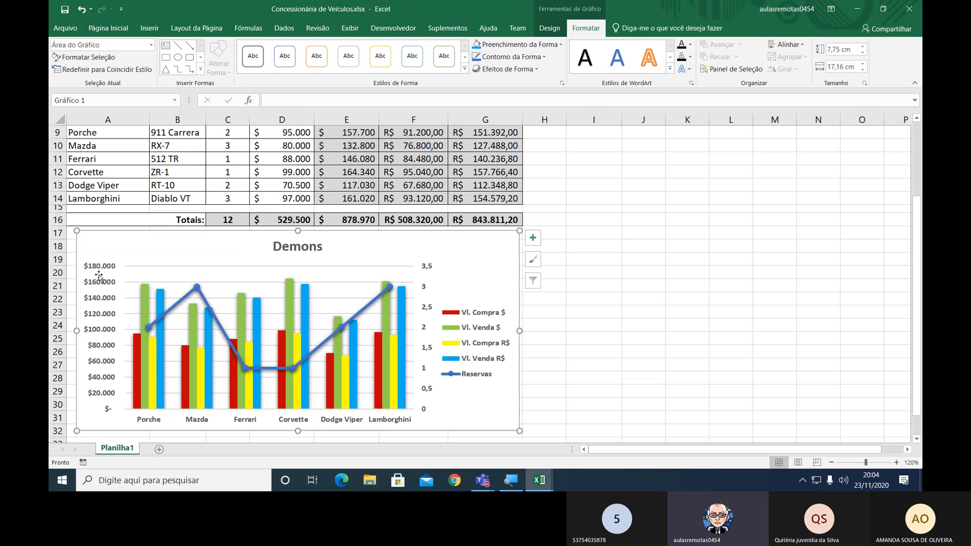
Set the currency symbol of the chart's primary vertical axis numbers to Nenhuma.
left_click(102, 303)
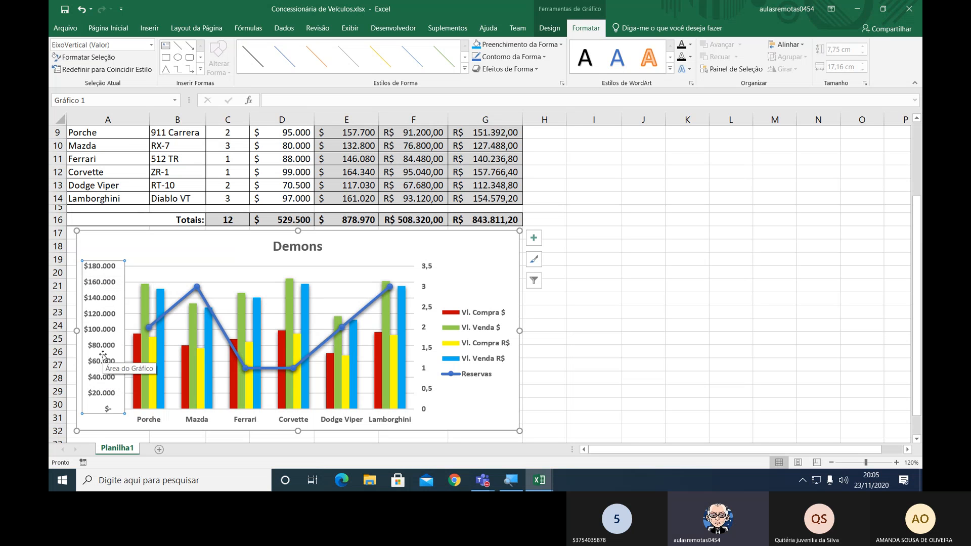
left_click(105, 275)
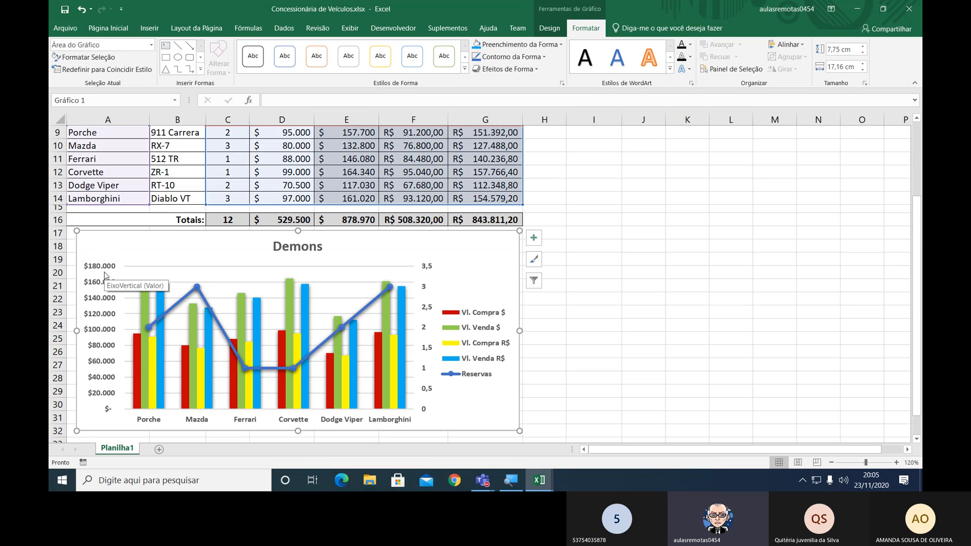
left_click(104, 275)
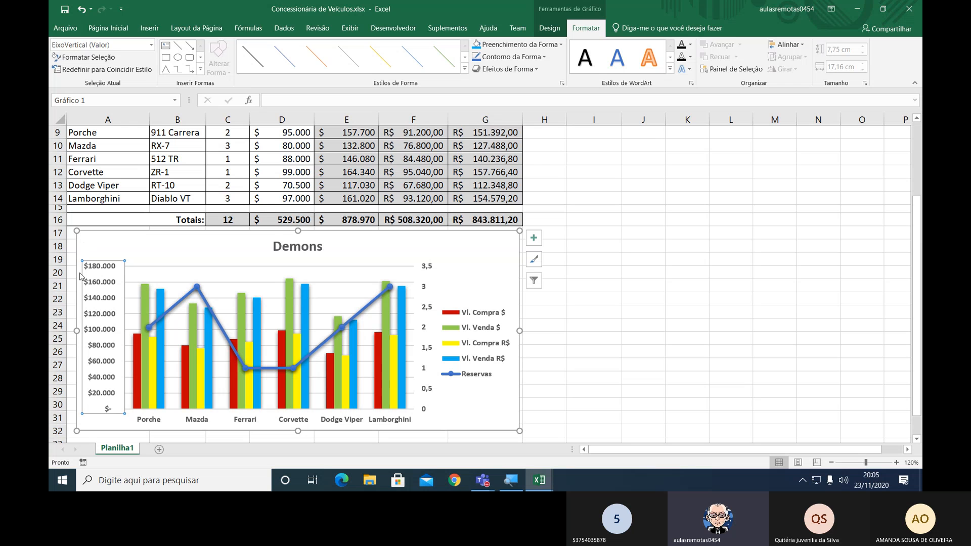
right_click(89, 284)
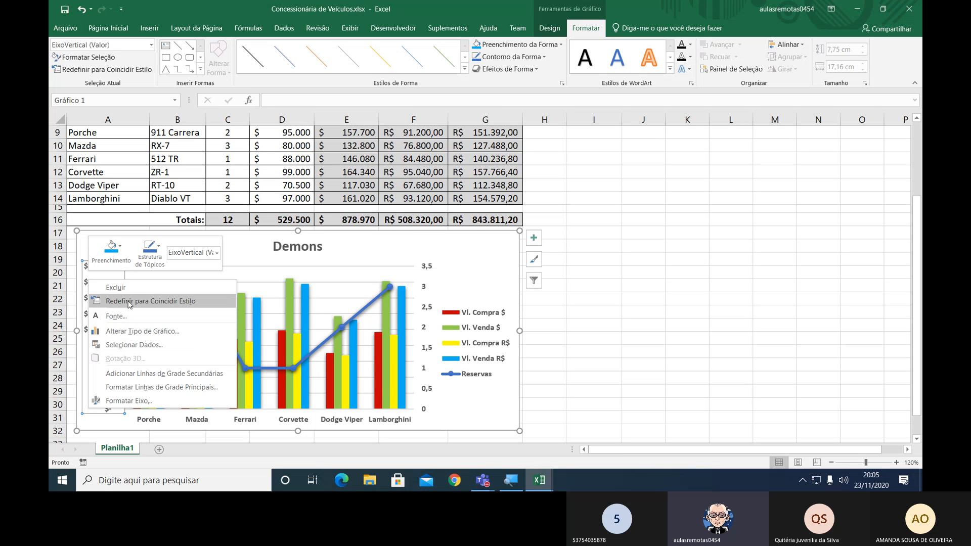
left_click(142, 403)
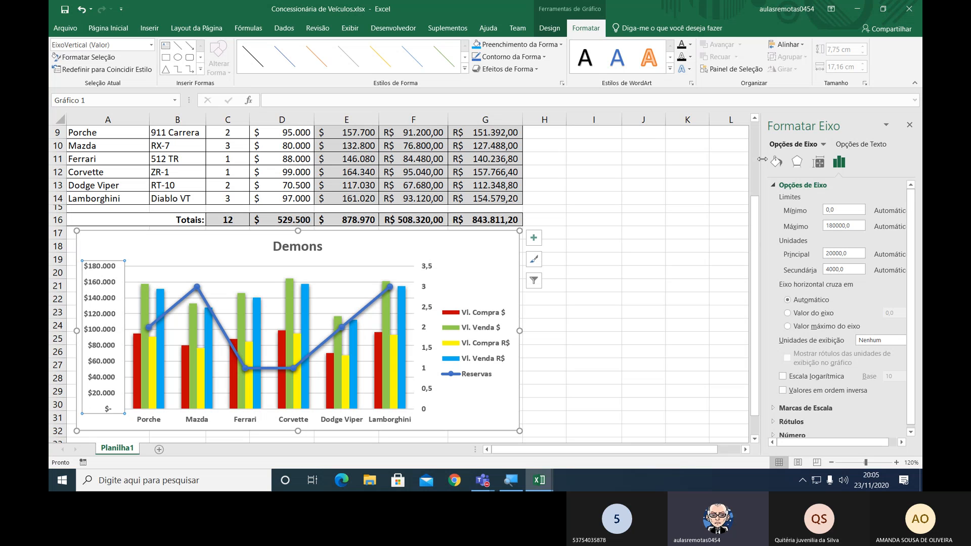
left_click_drag(763, 159, 658, 161)
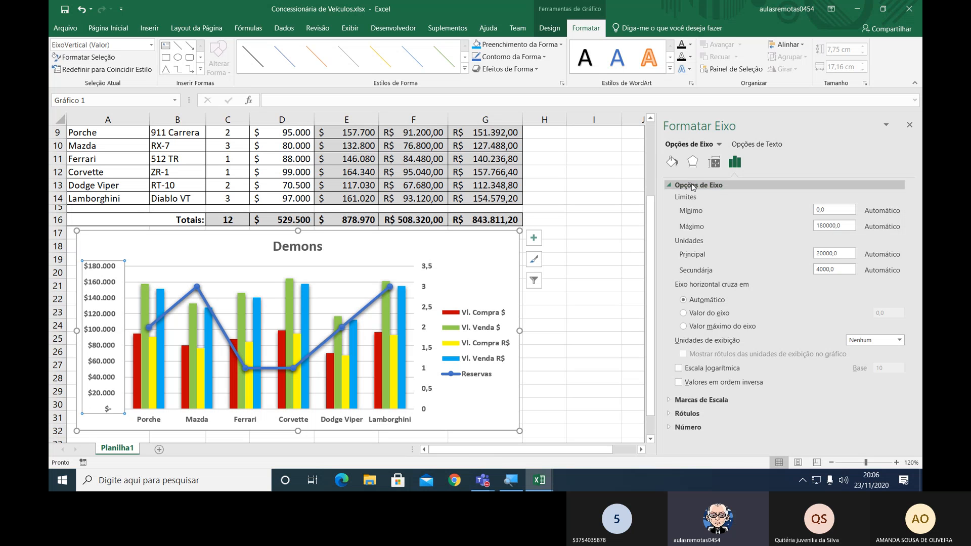
left_click(670, 186)
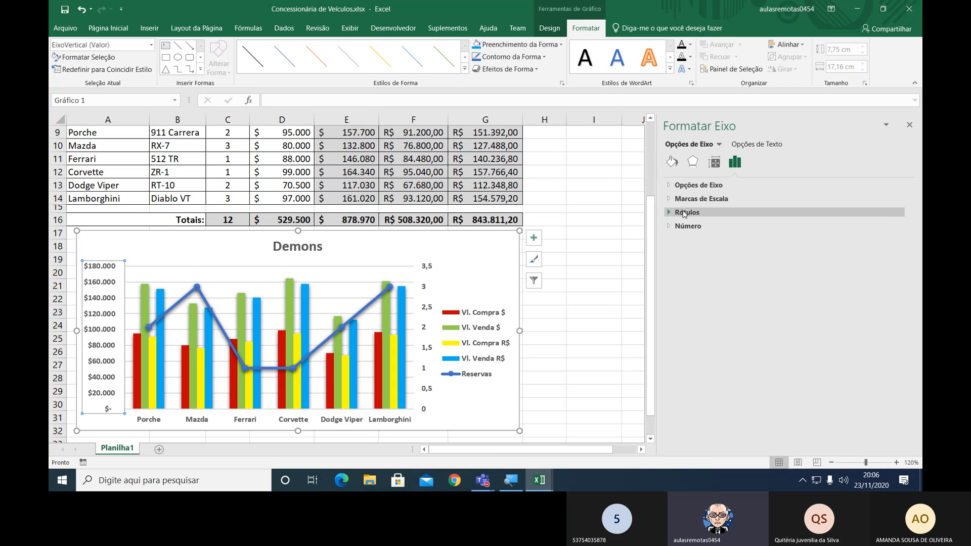
left_click(671, 227)
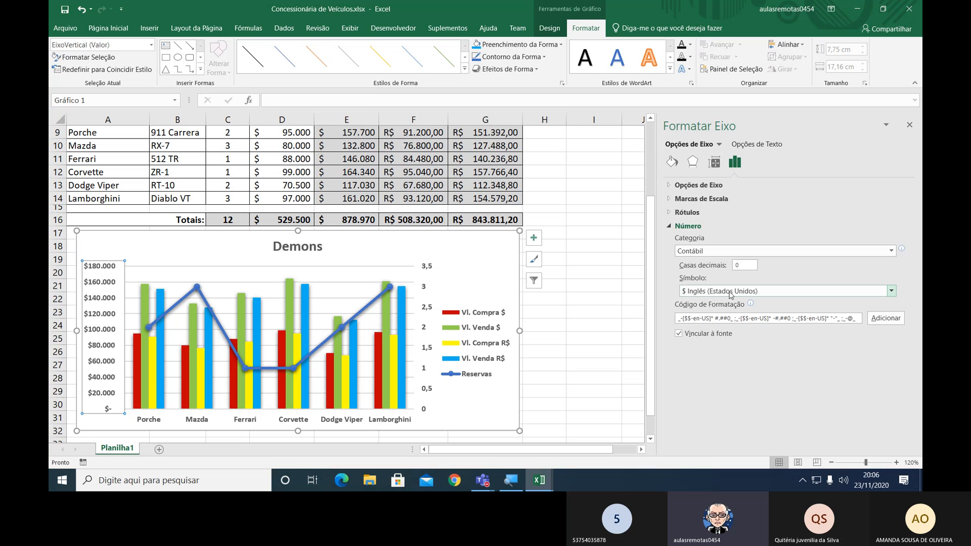
left_click(891, 292)
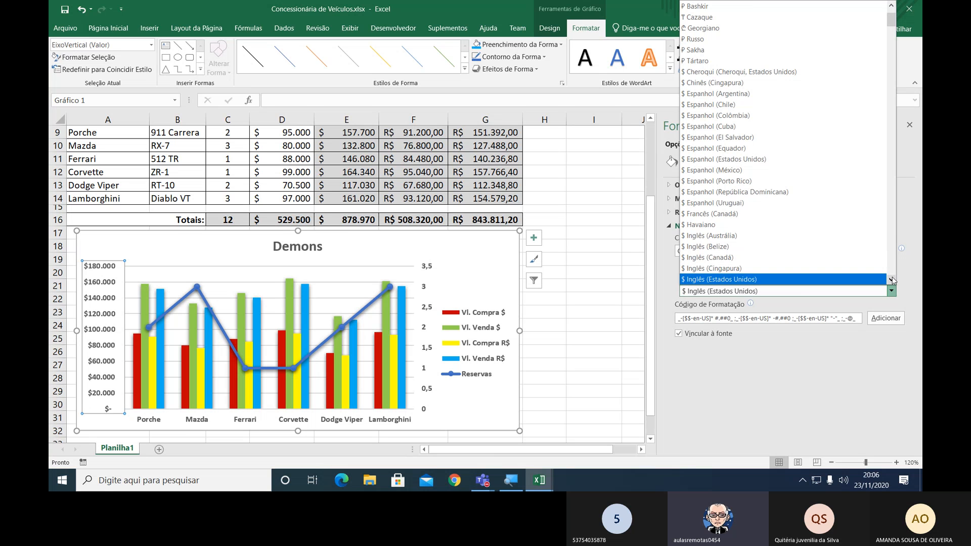
left_click_drag(892, 21, 891, 18)
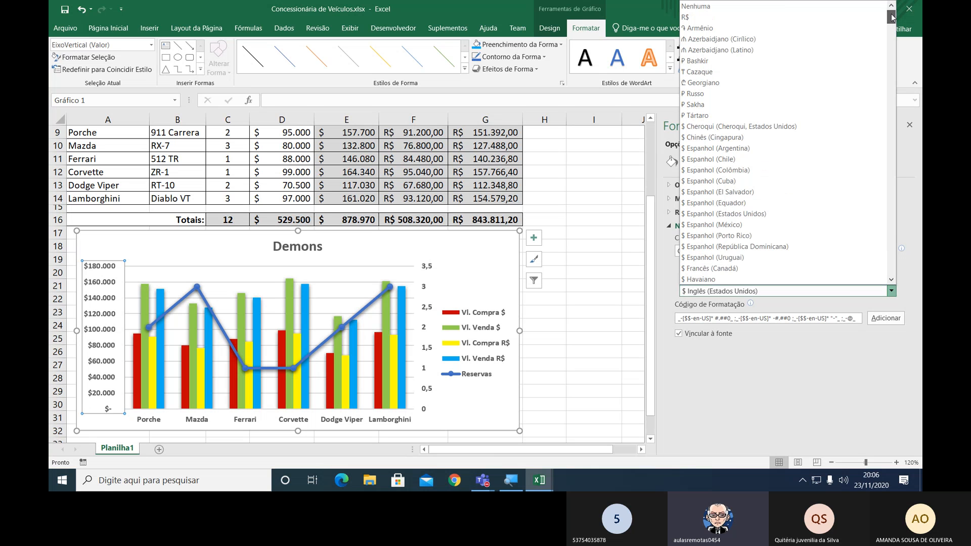
left_click(710, 10)
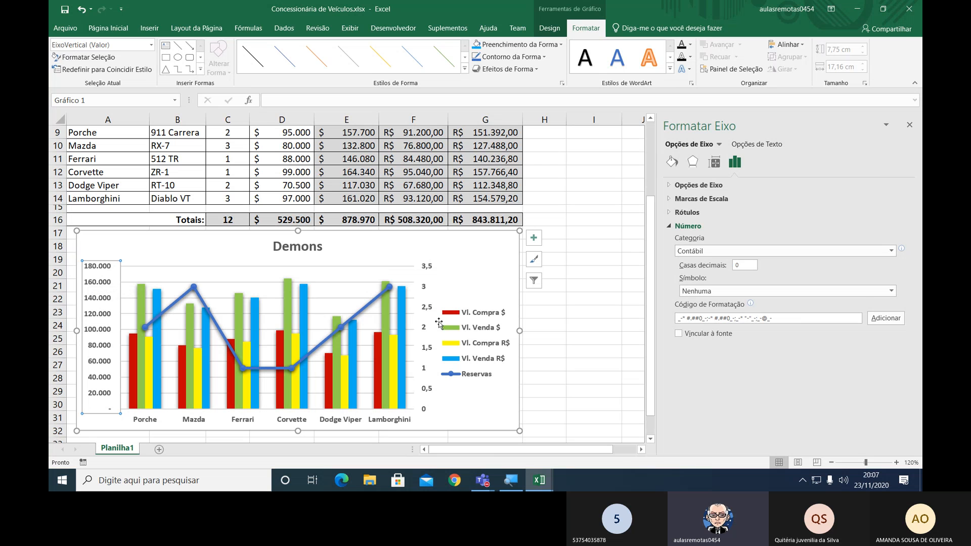
Set the major unit of the chart's secondary vertical axis to 1, close the axis formatting and deselect the chart.
left_click(426, 308)
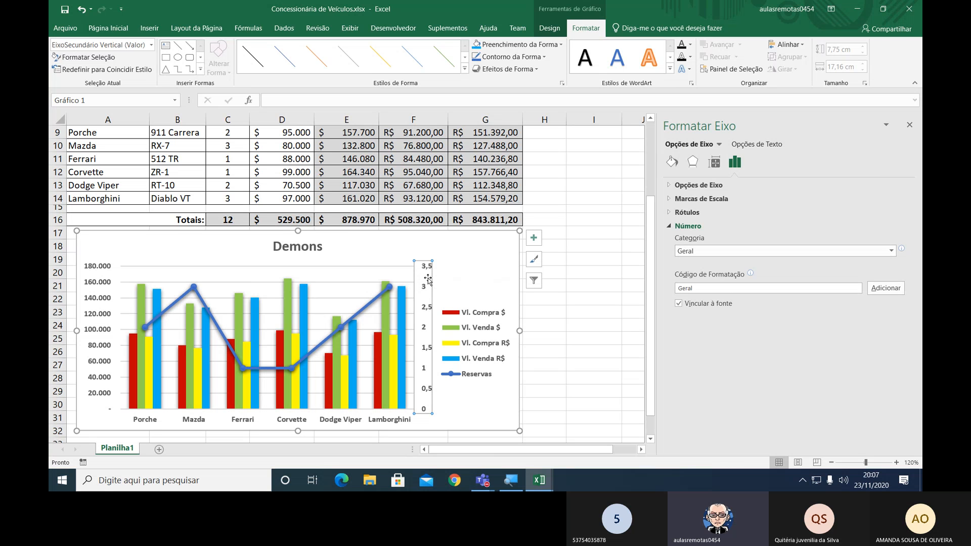
left_click(672, 227)
left_click(669, 213)
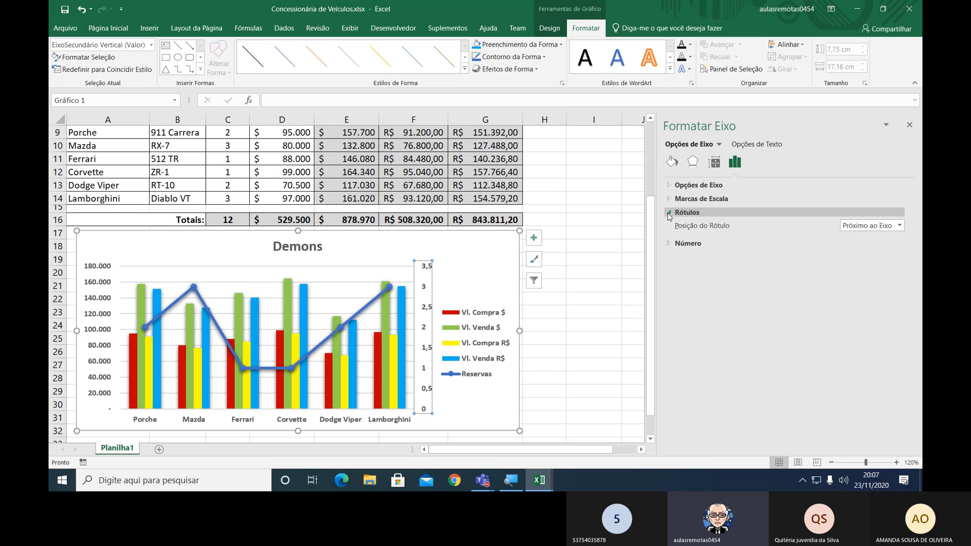
left_click(669, 213)
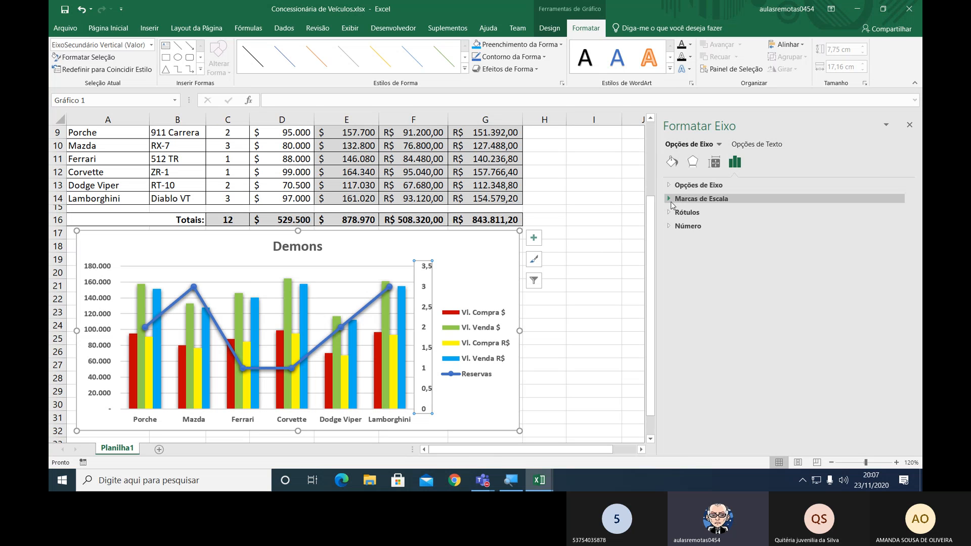
left_click(671, 201)
left_click(671, 201)
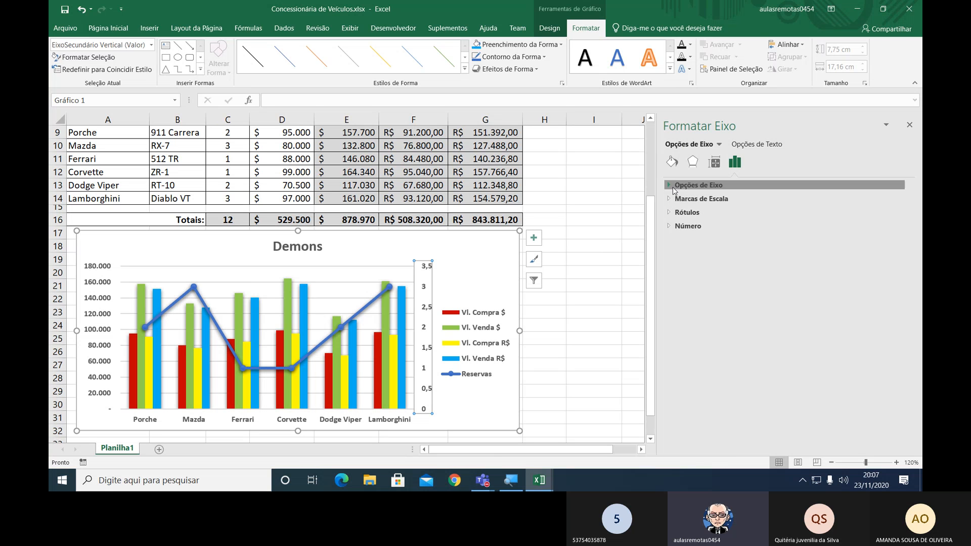
left_click(673, 186)
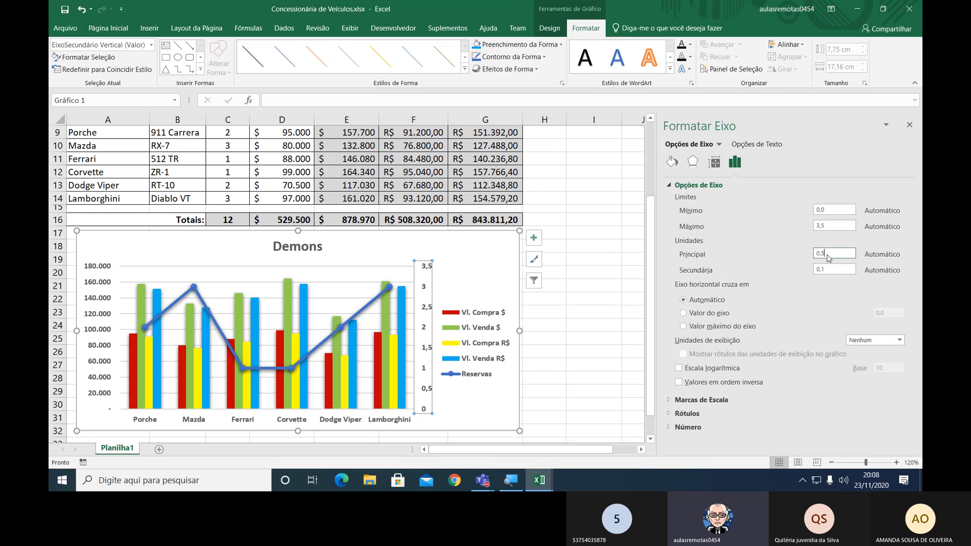
left_click_drag(827, 254, 803, 251)
type("1")
left_click(836, 226)
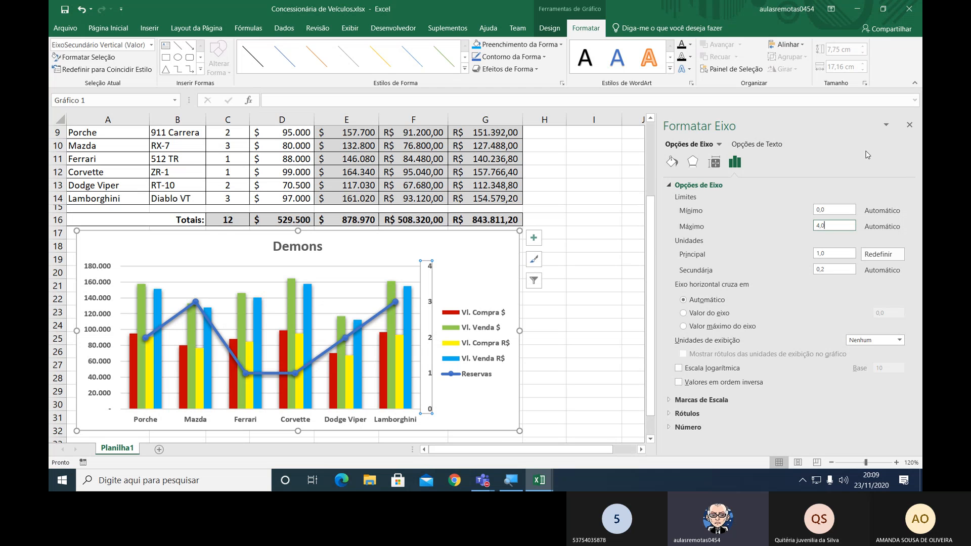
left_click(909, 126)
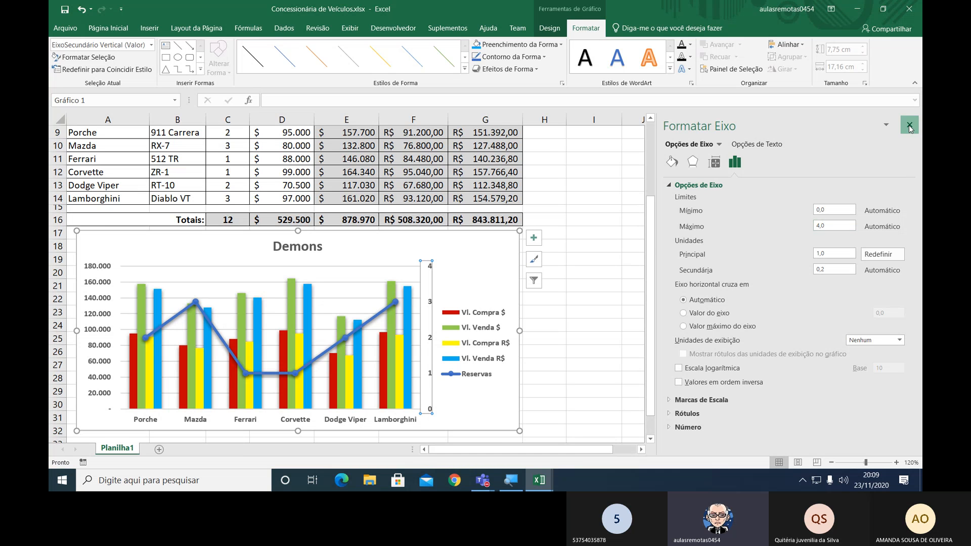
left_click(471, 266)
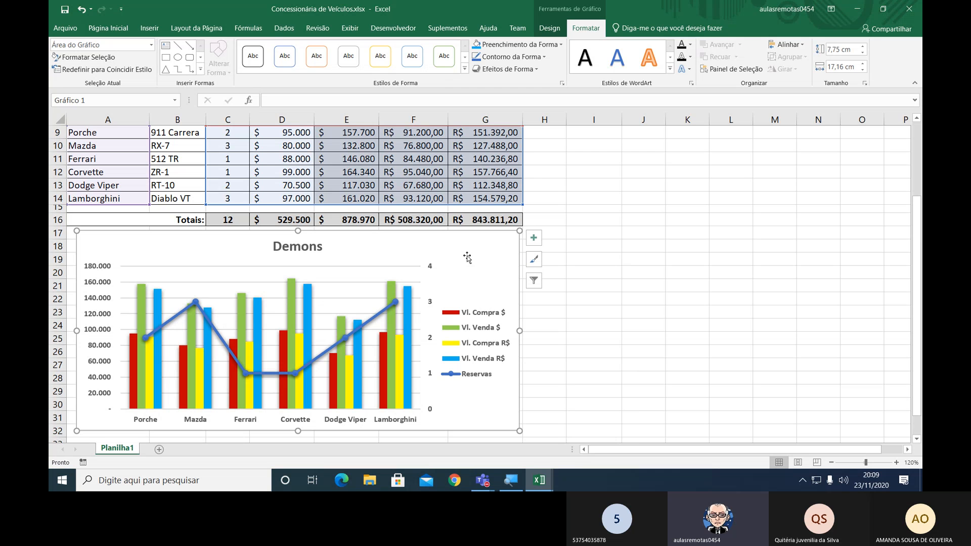
left_click(669, 284)
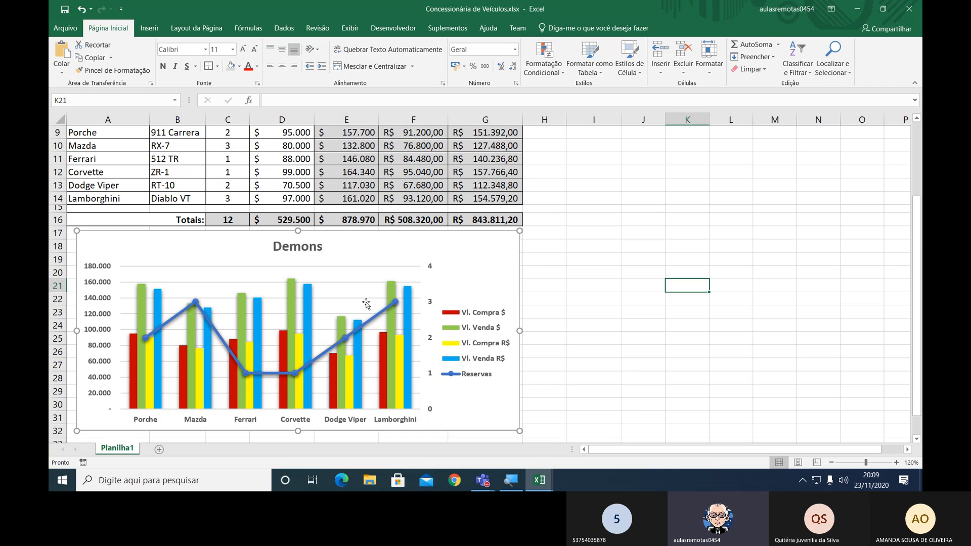
Test the chart by changing the Corvette's reservations in cell C12 to 4, and set them back to 1.
scroll(234, 180, "up", 1)
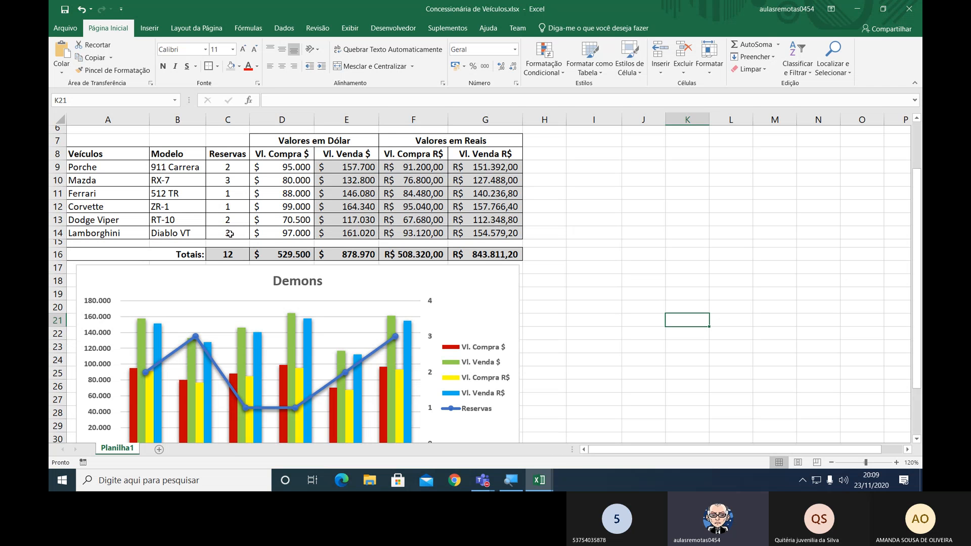
scroll(229, 233, "down", 1)
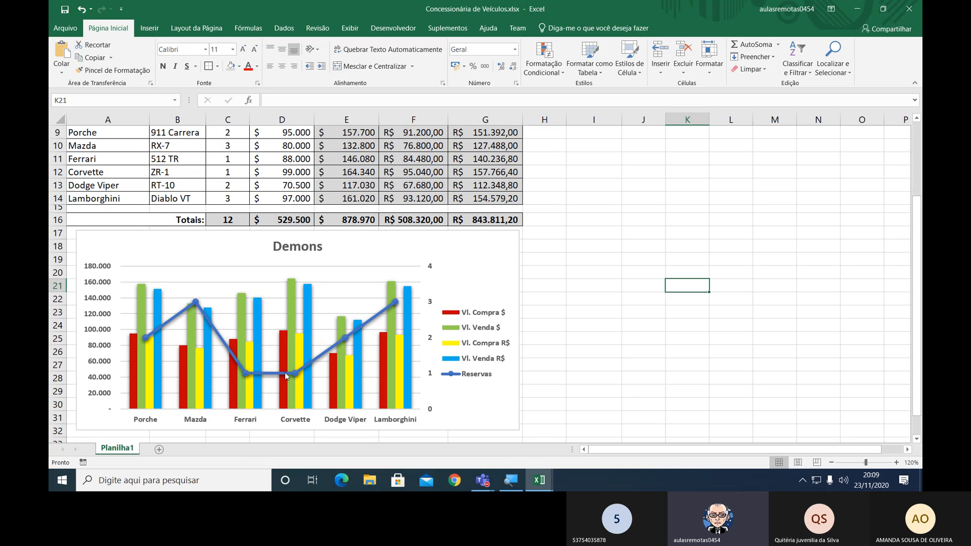
mouse_move(286, 375)
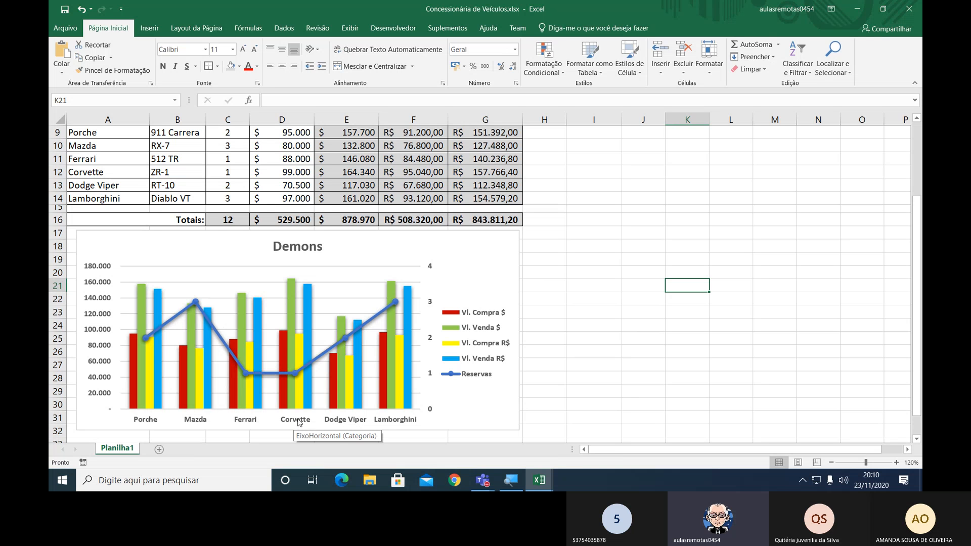
left_click(220, 172)
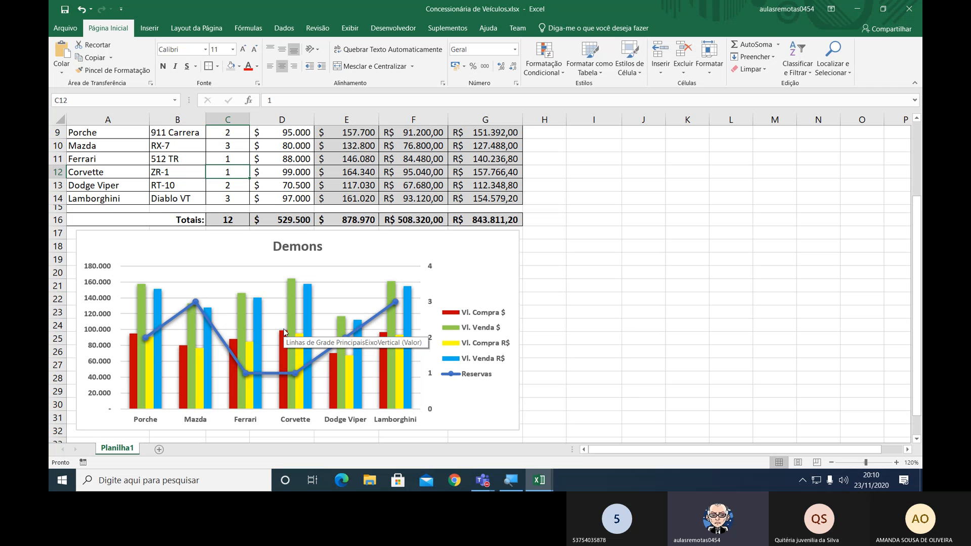
type("4")
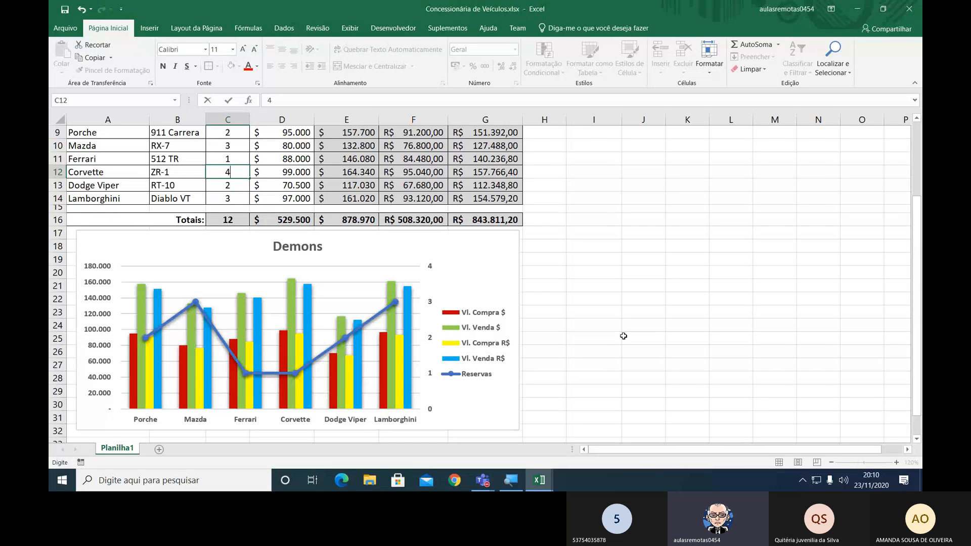
key("Return")
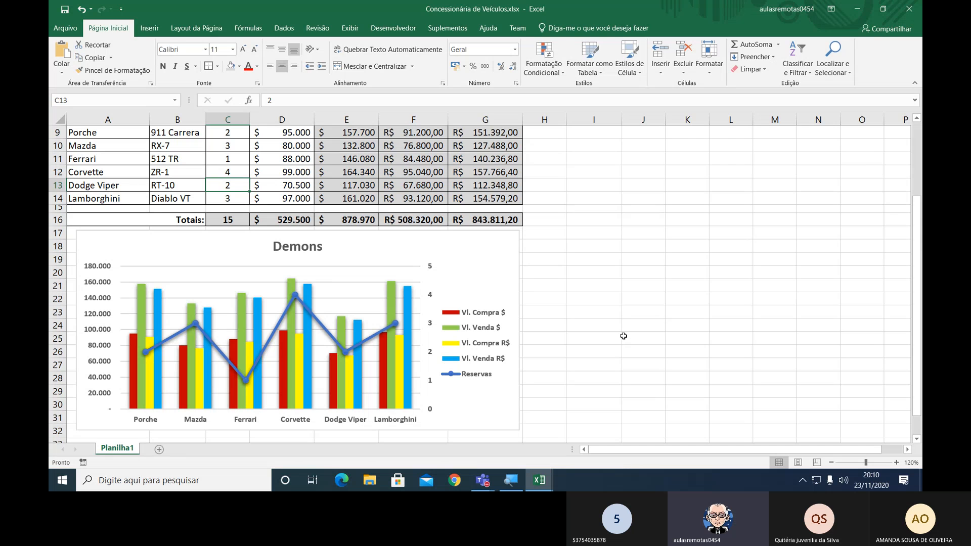
left_click(239, 175)
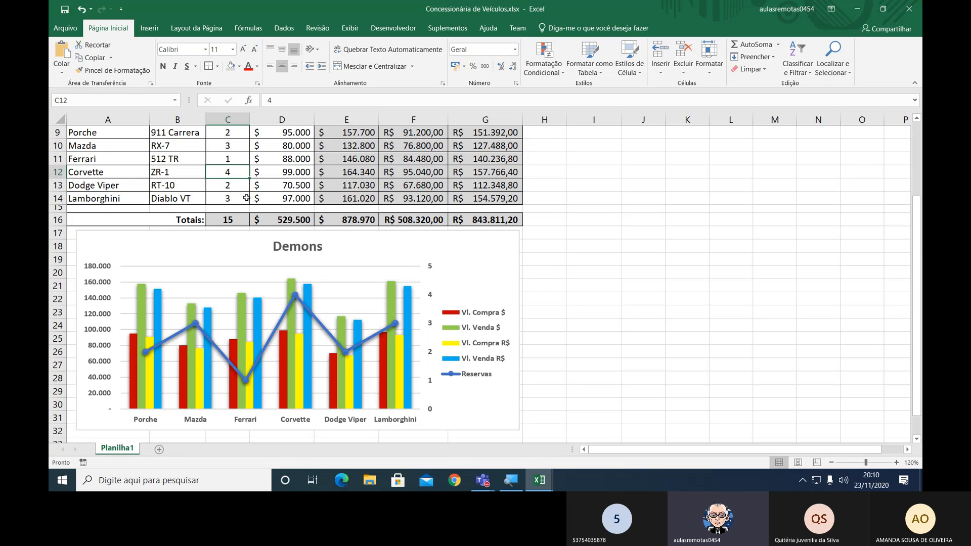
type("1")
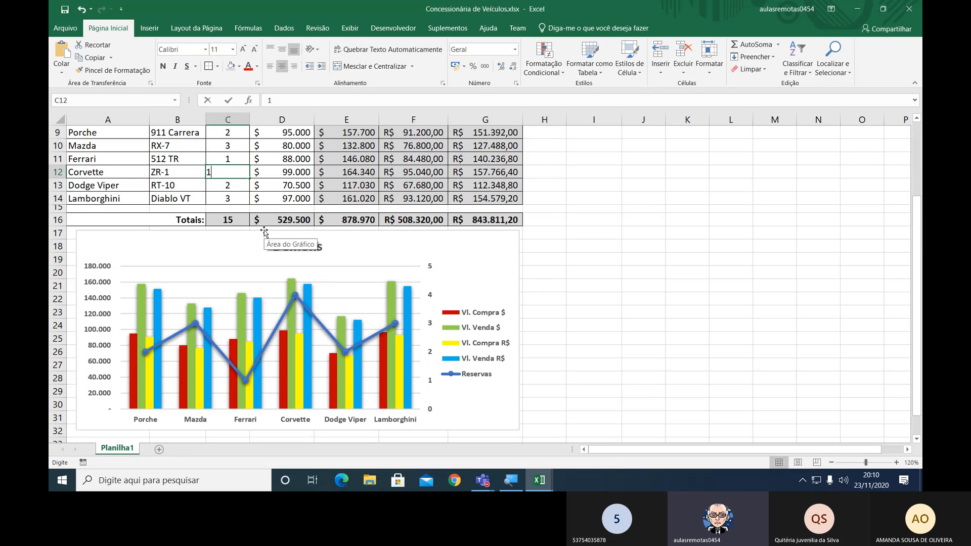
key("Return")
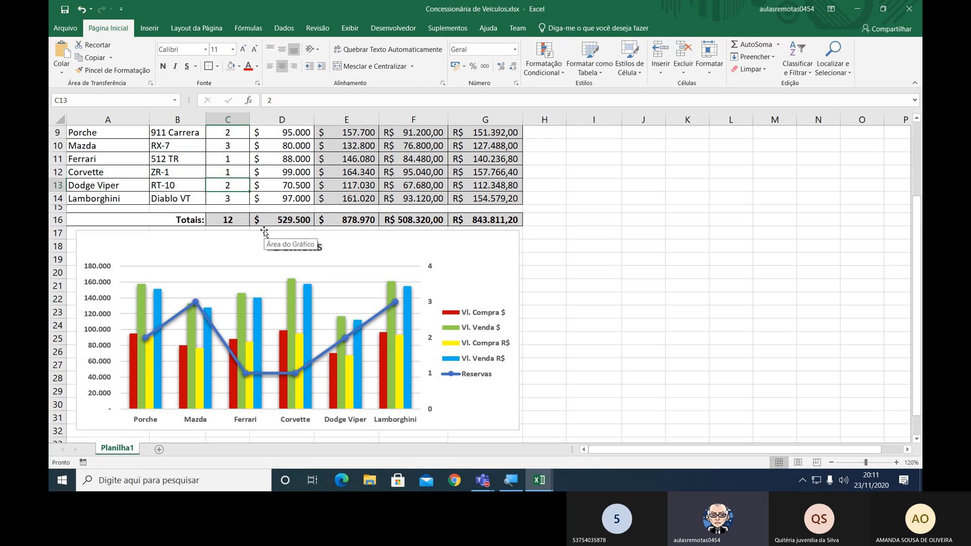
left_click(486, 255)
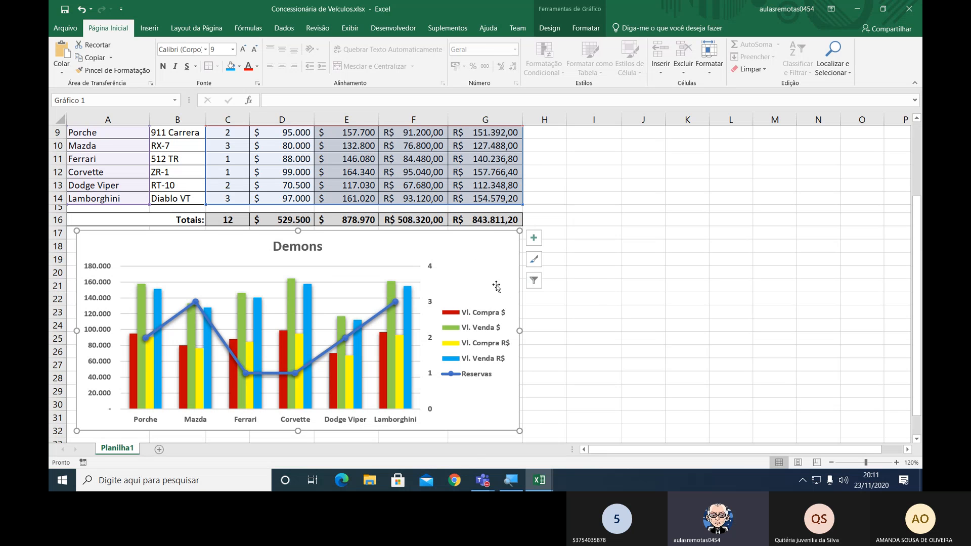
right_click(475, 259)
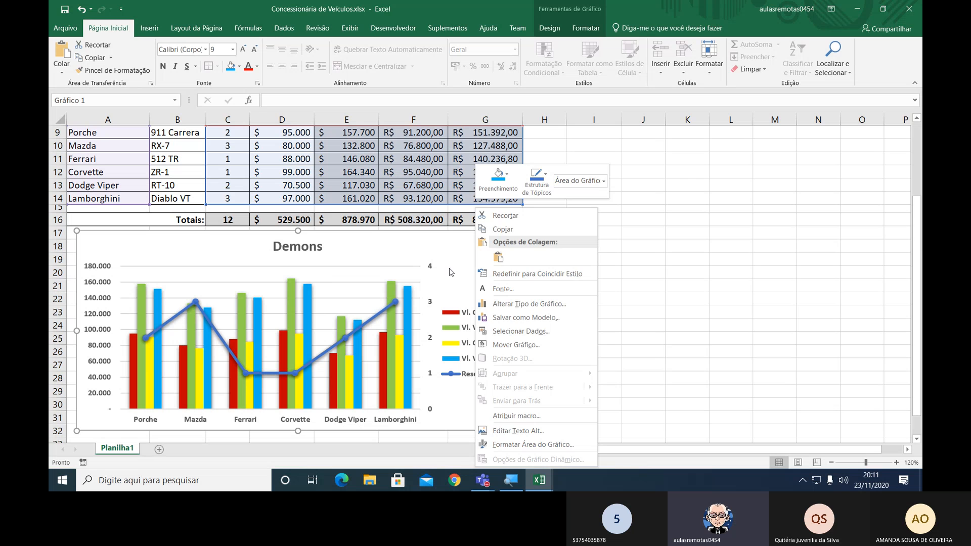
left_click(456, 258)
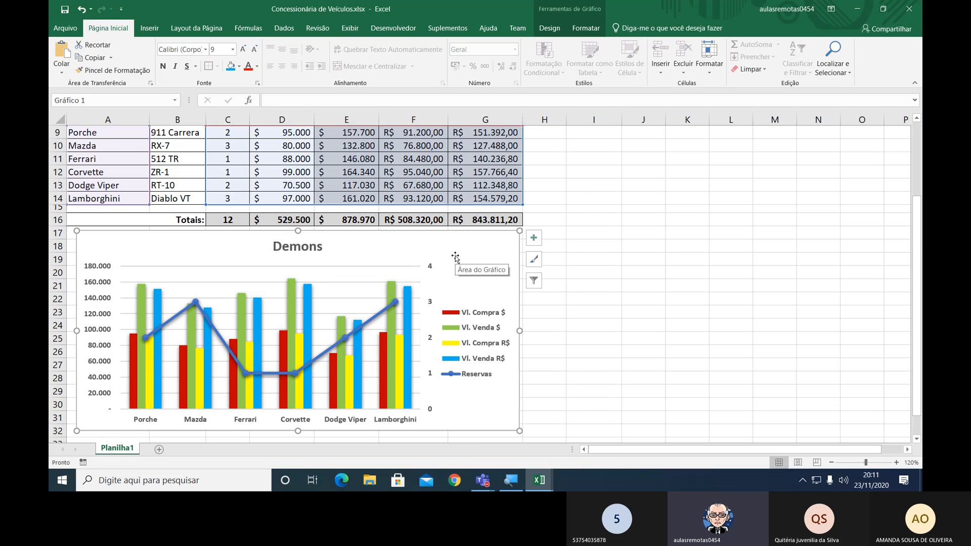
Fill the chart area with the last blue gradient among the light variations (Variações de Tom Claro).
left_click(595, 29)
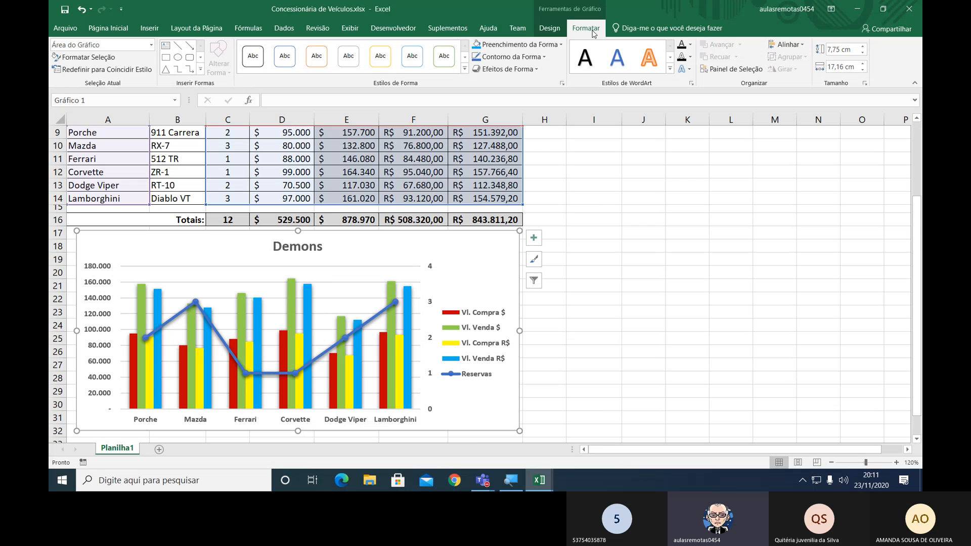
left_click(559, 30)
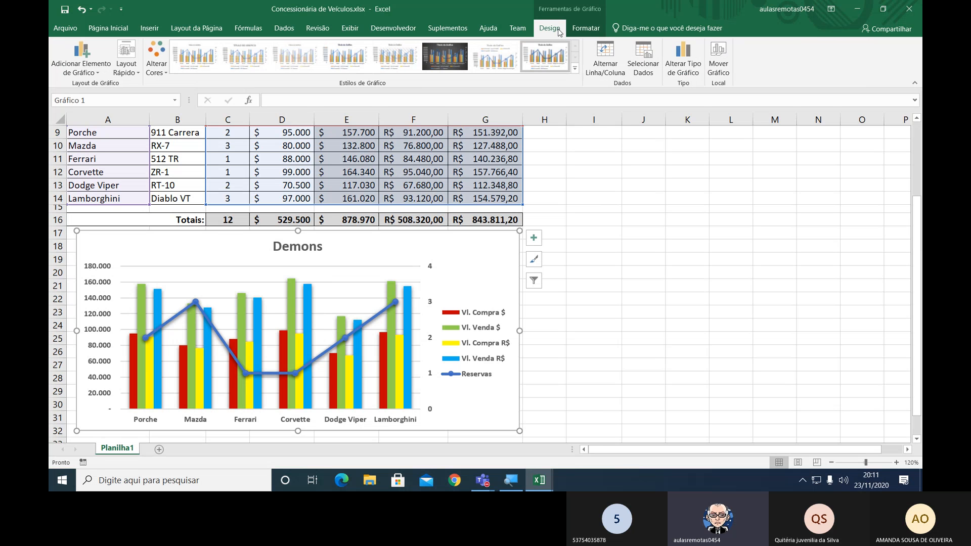
left_click(586, 30)
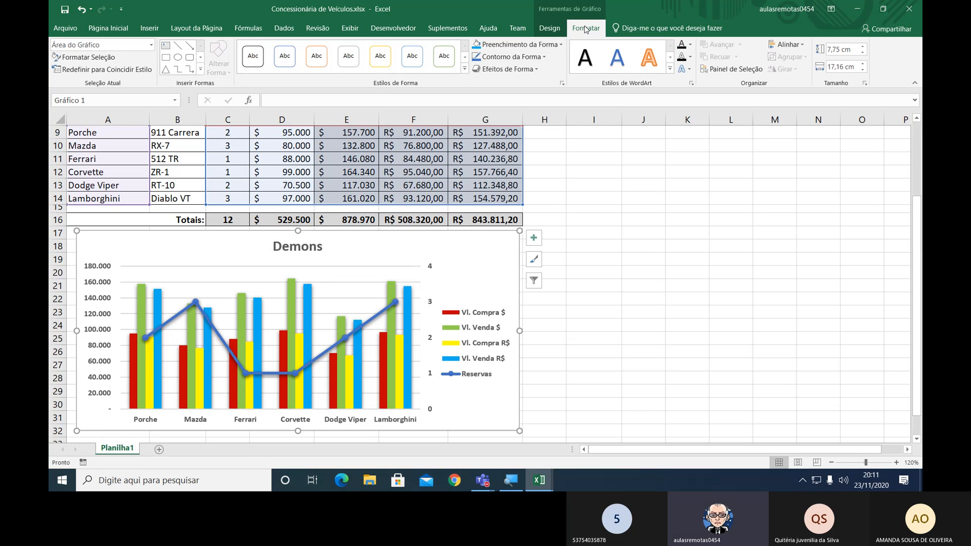
left_click(549, 44)
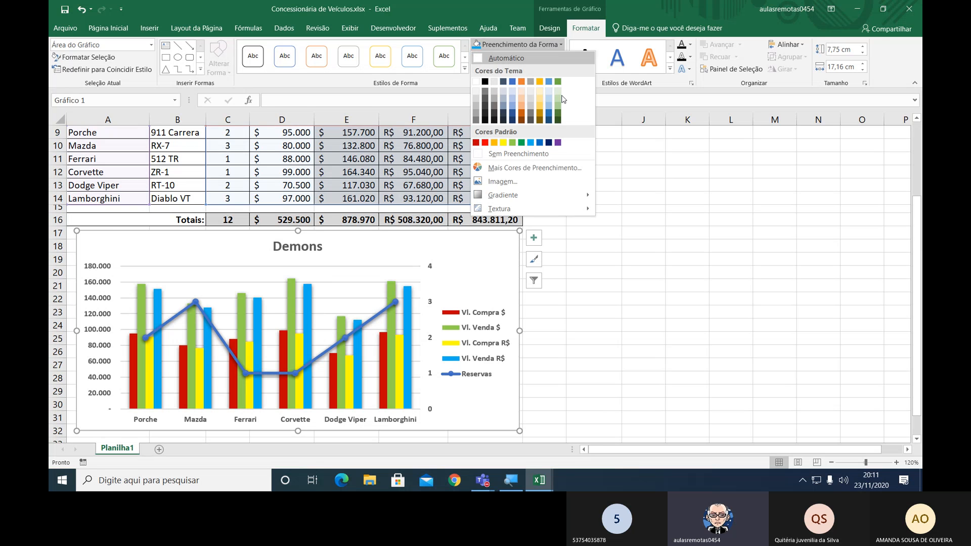
mouse_move(521, 197)
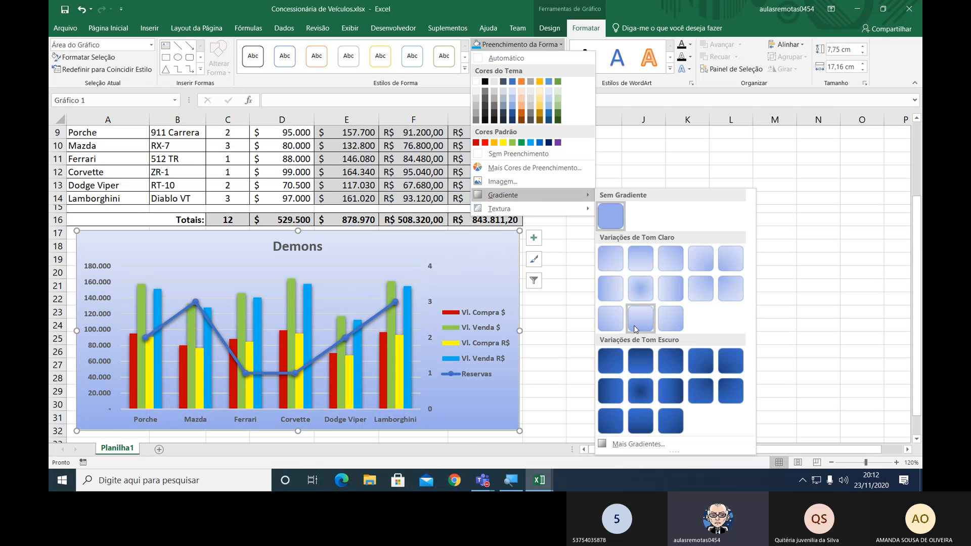
left_click(664, 321)
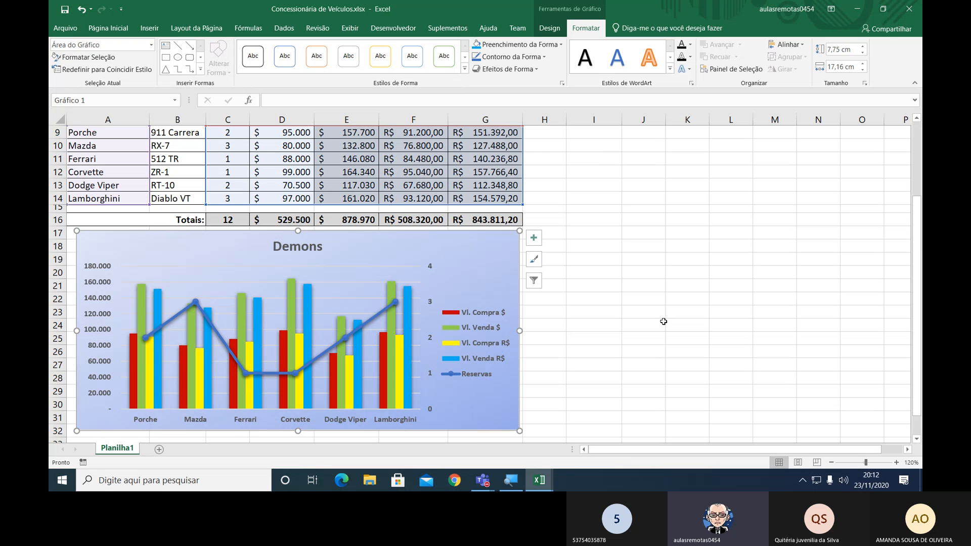
Open the detailed gradient fill settings for the chart area and select its middle and last gradient stops in turn.
left_click(559, 46)
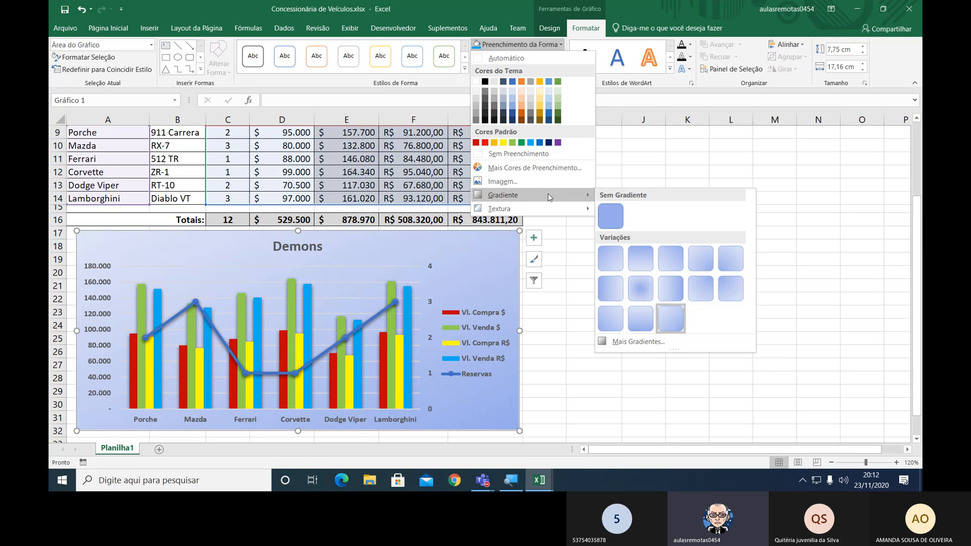
left_click(639, 342)
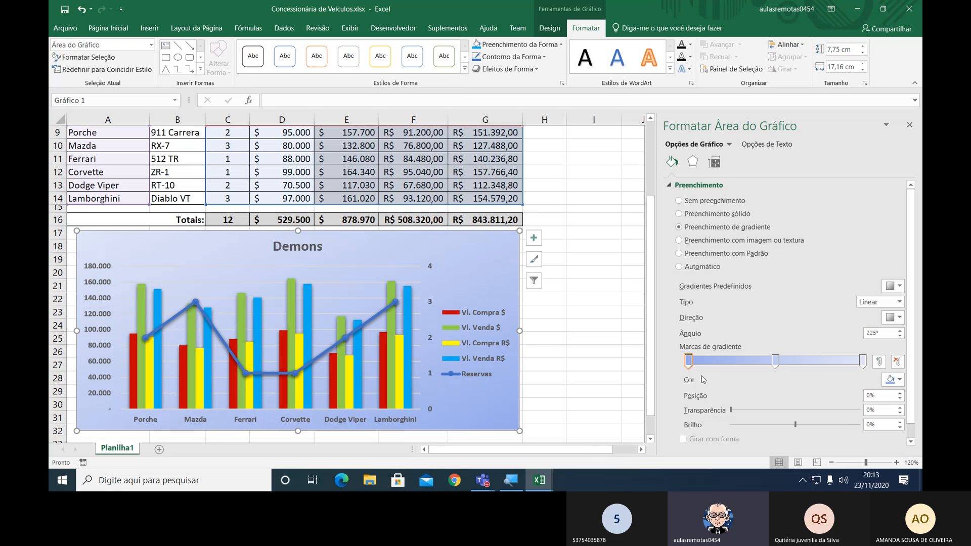
left_click(776, 364)
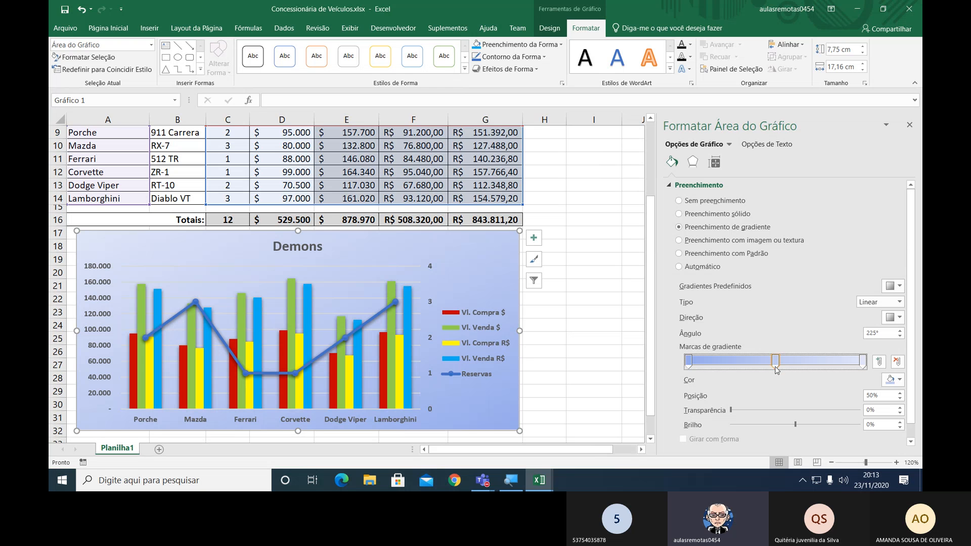
left_click(863, 364)
Add a red gradient stop at 25% to the chart area's fill and remove it again.
left_click(732, 360)
left_click(898, 384)
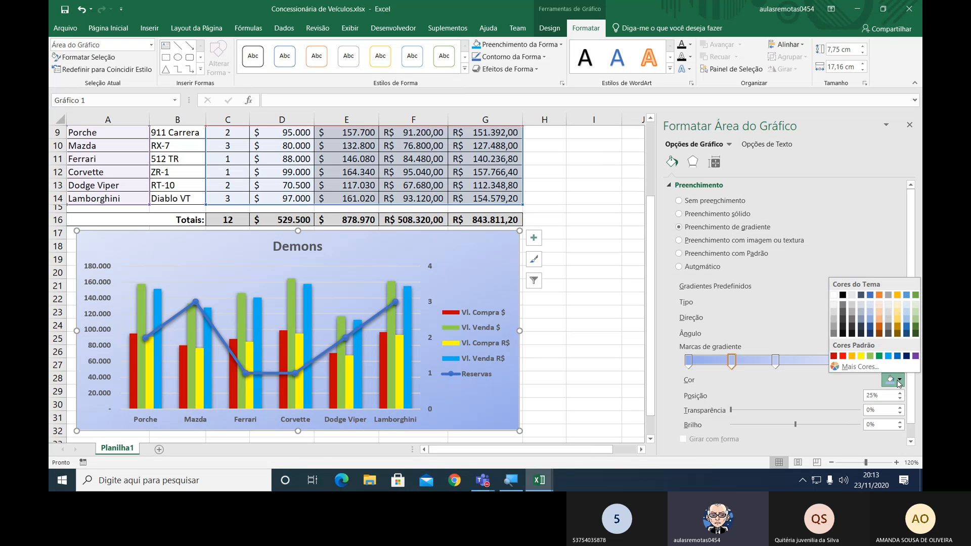
left_click(843, 356)
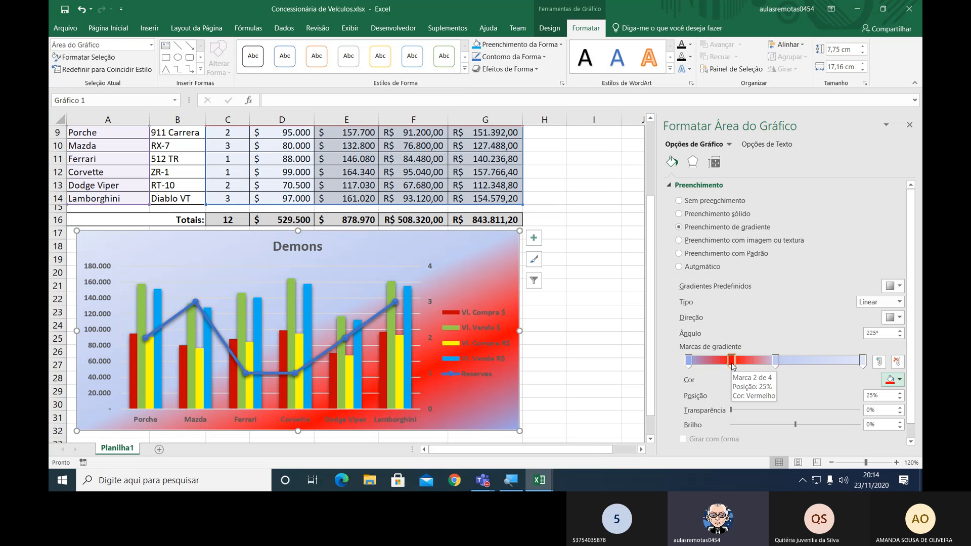
left_click_drag(732, 361, 726, 401)
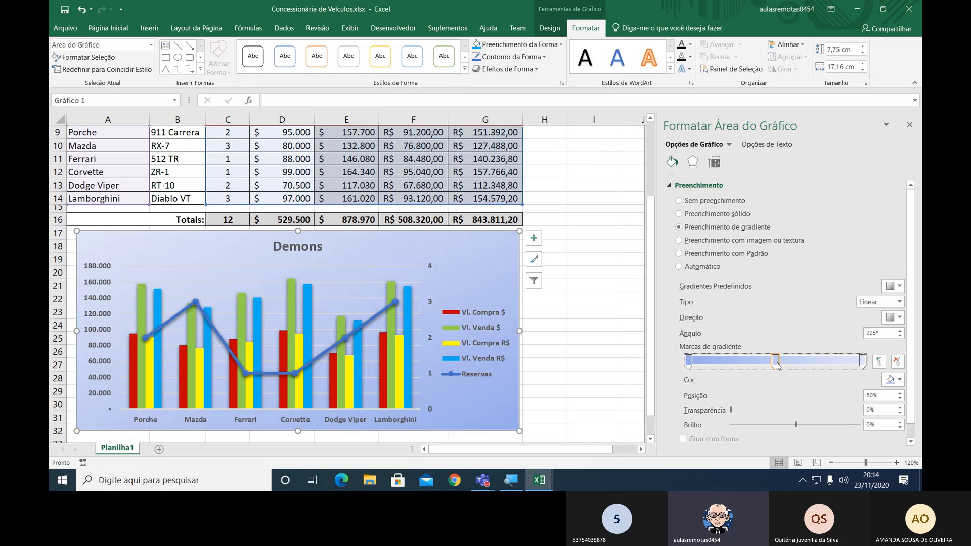
Remove the gradient stop at 50% and set the first stop's colour to theme white darkened by 50%.
left_click_drag(777, 386, 777, 387)
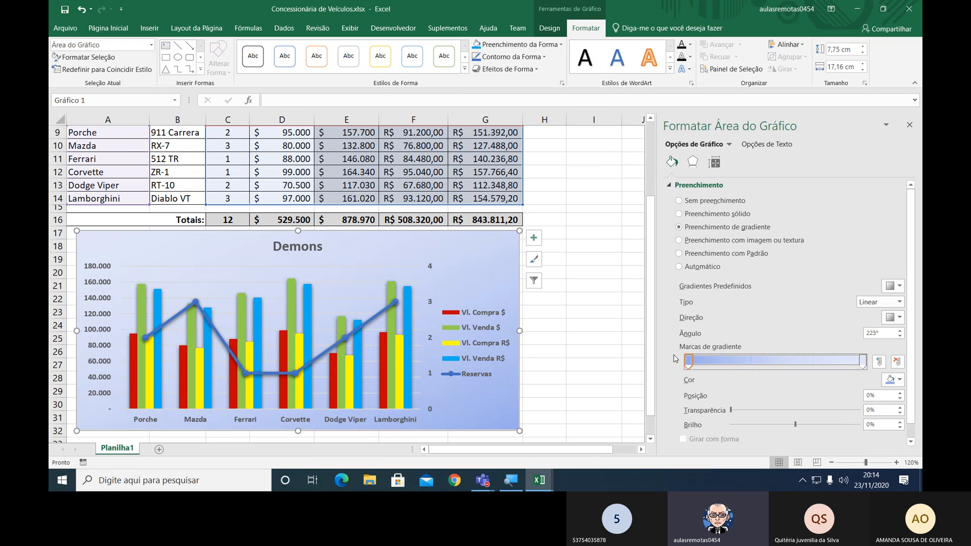
left_click(899, 380)
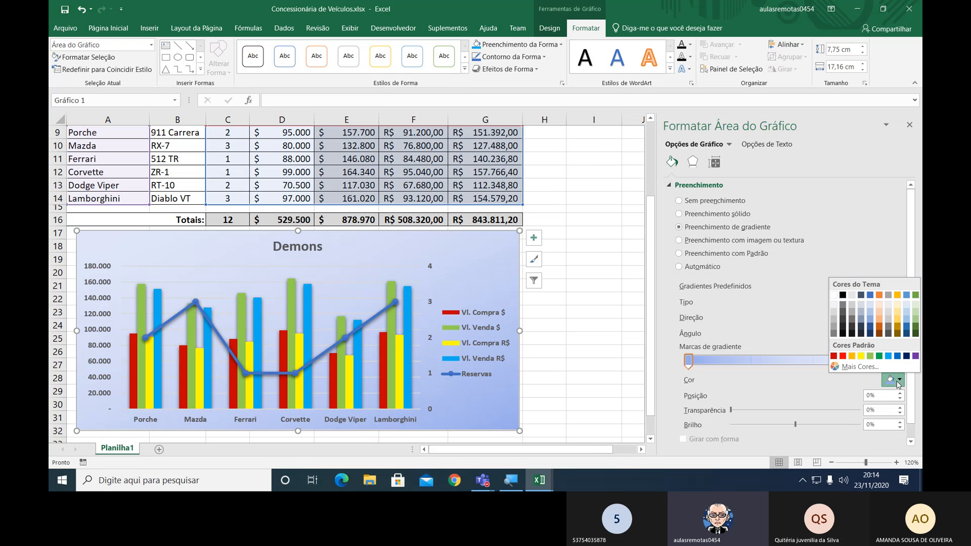
left_click(834, 314)
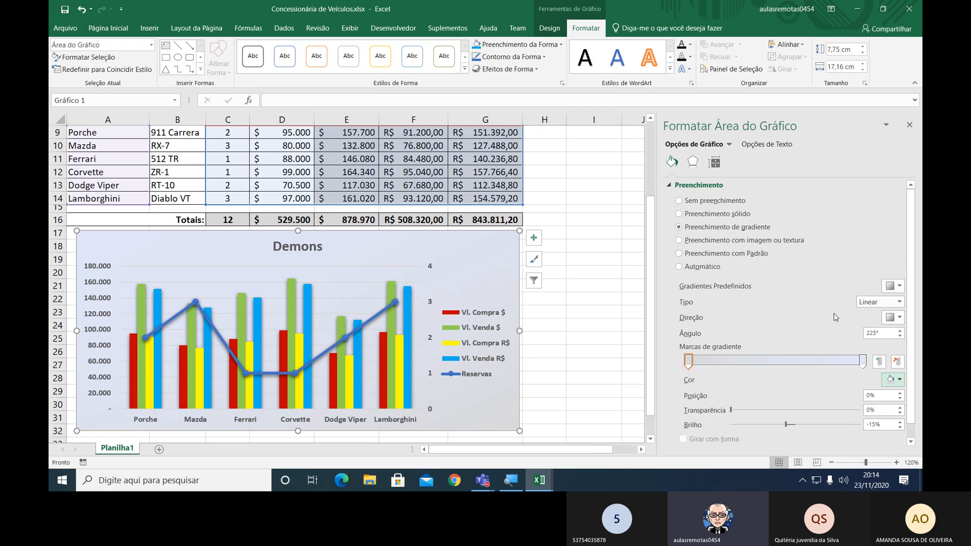
left_click(899, 381)
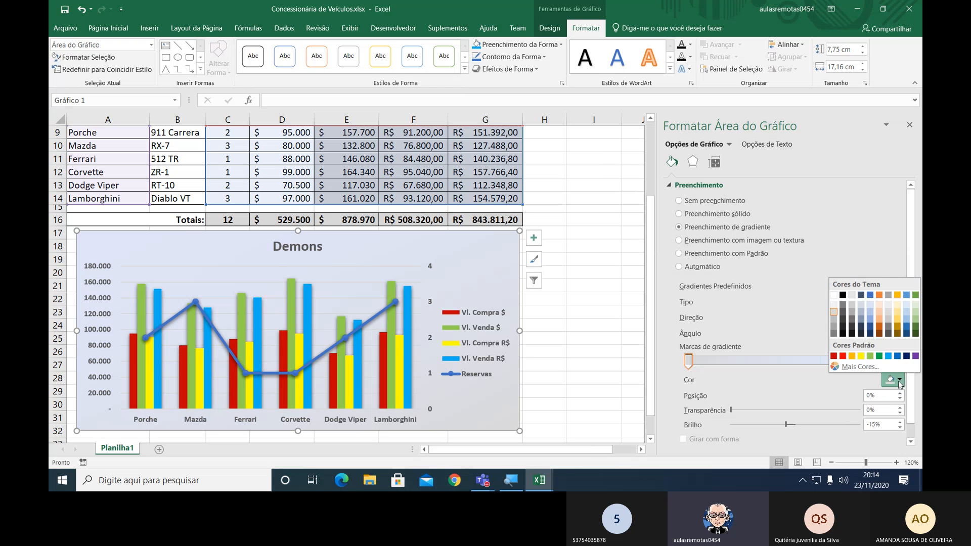
left_click(835, 335)
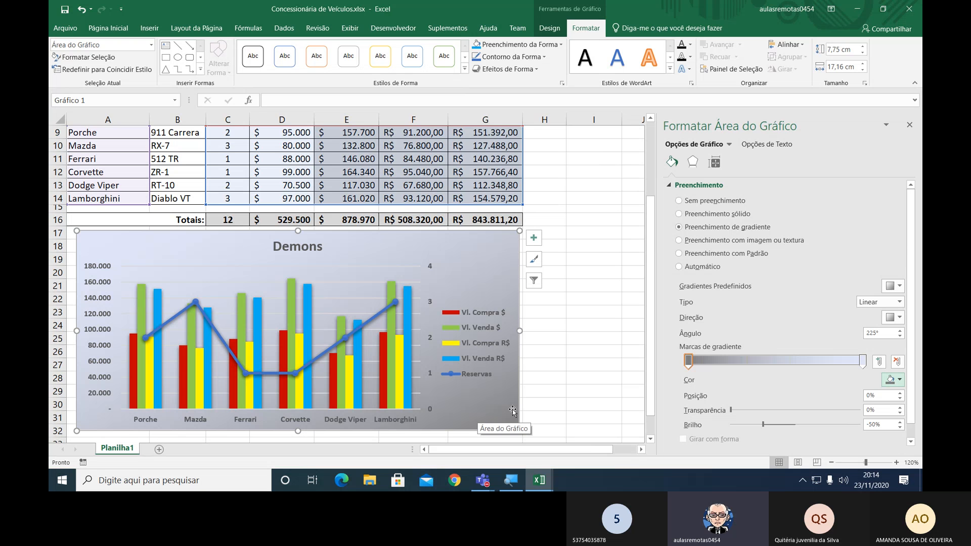
Set the last gradient stop's colour to theme white and move it to the 53% position.
left_click(863, 363)
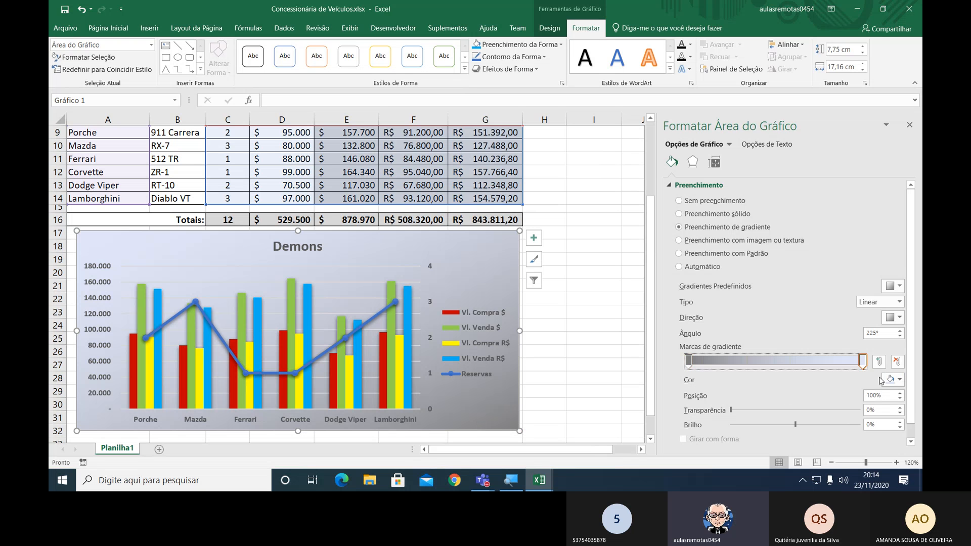
left_click(900, 380)
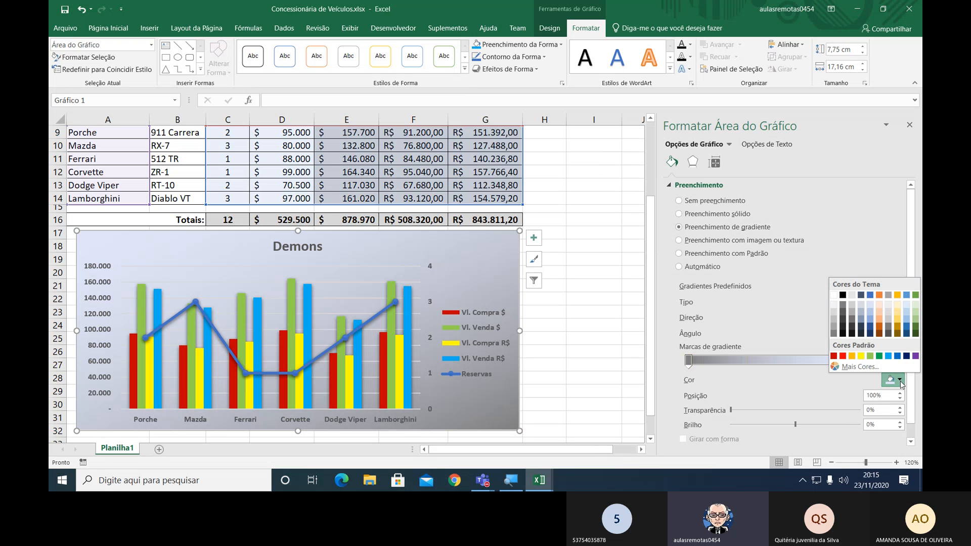
left_click(834, 317)
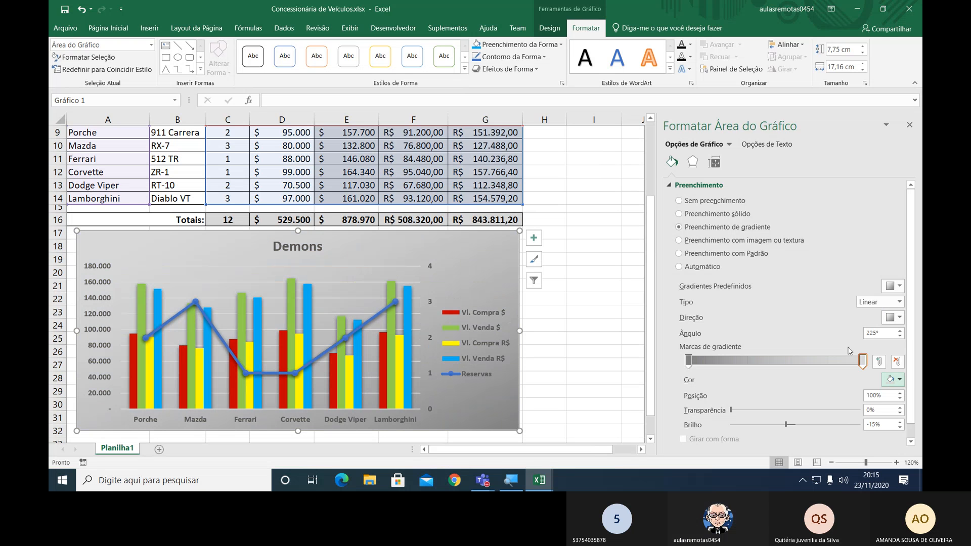
left_click(863, 362)
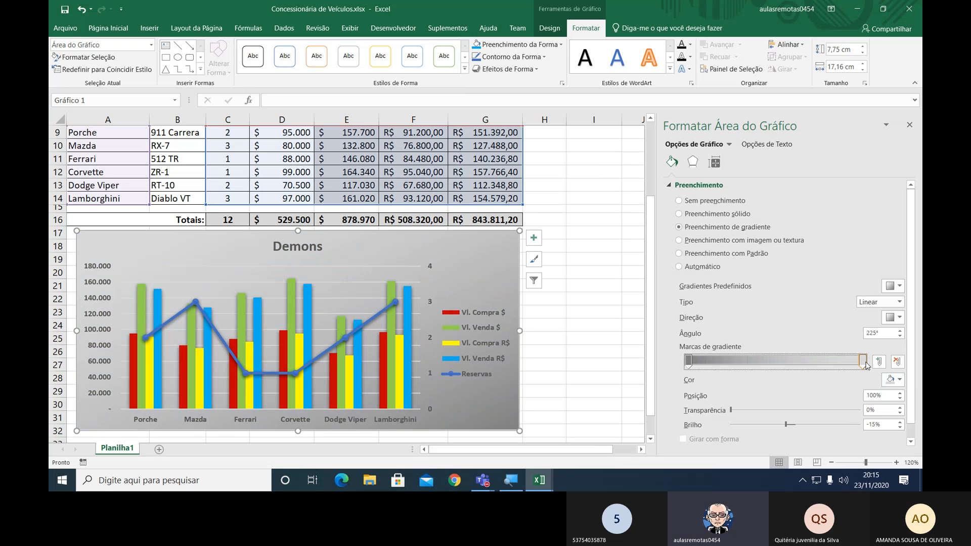
left_click(900, 380)
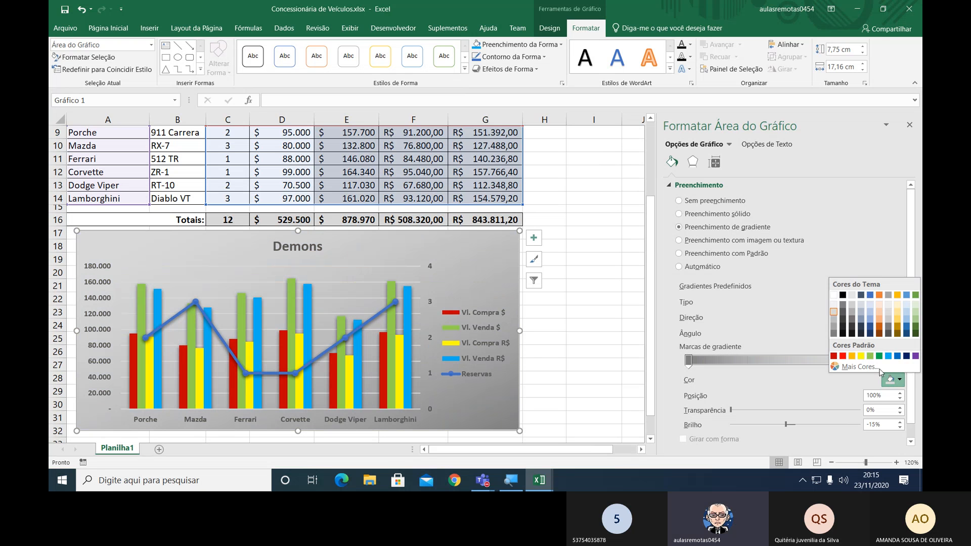
left_click(835, 295)
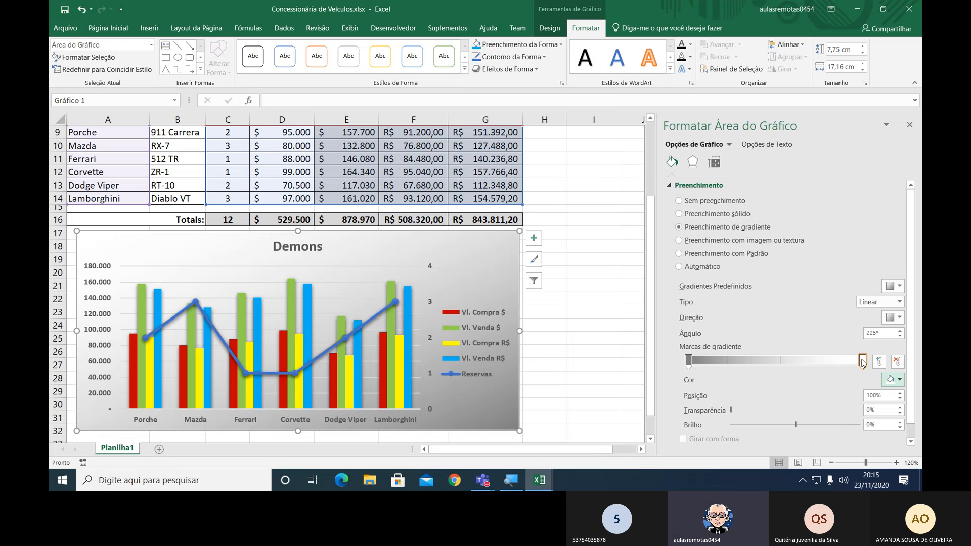
left_click_drag(863, 362, 782, 364)
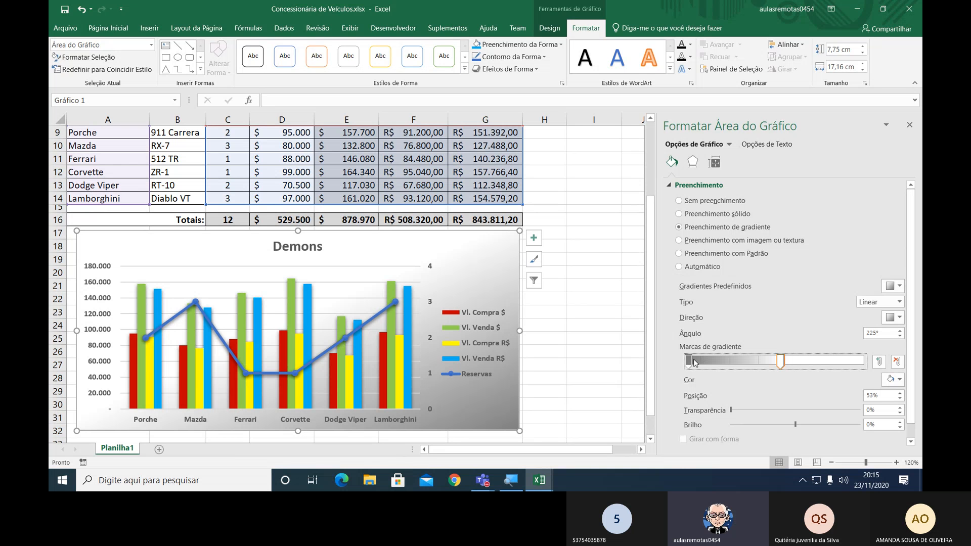
Try the Radial, Retangular and Caminho gradient types on the chart area and set the type back to Linear.
left_click(878, 304)
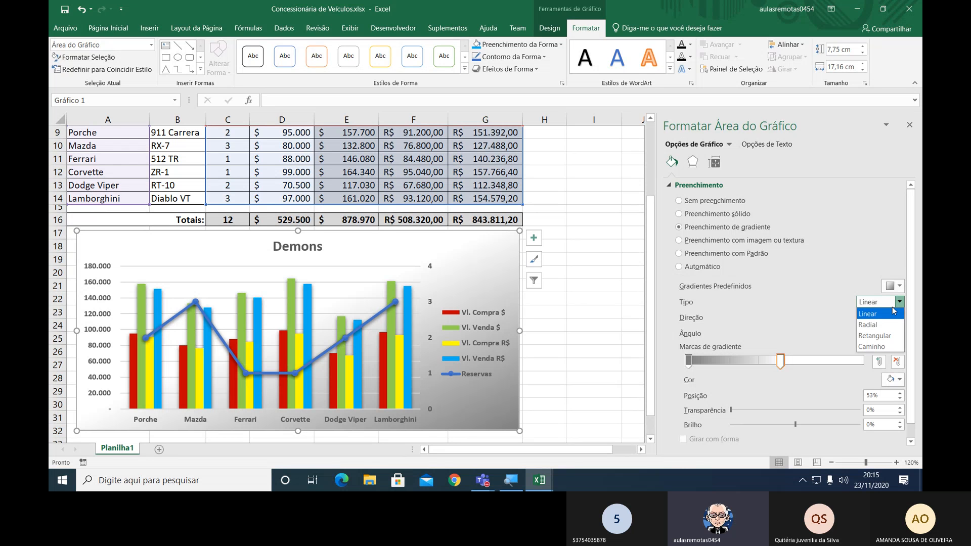
left_click(873, 325)
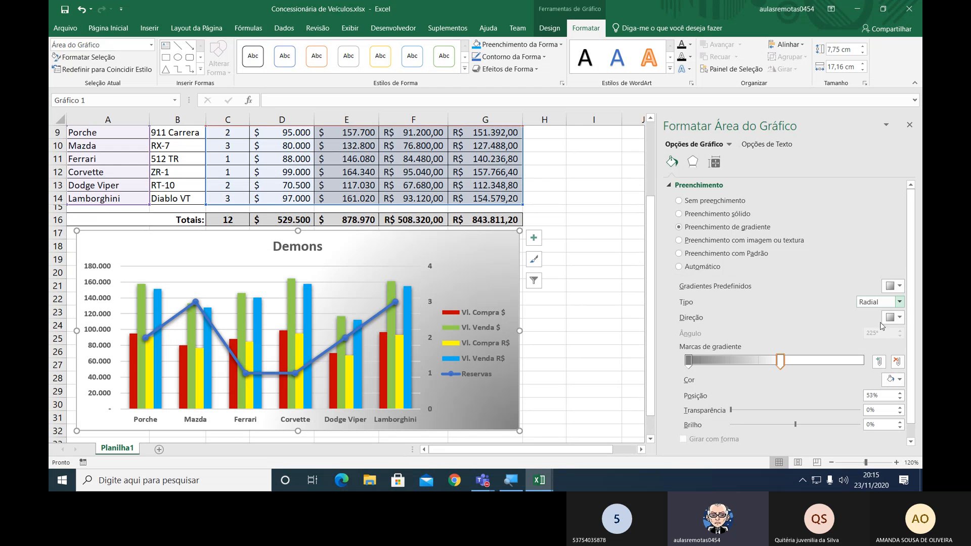
left_click(900, 302)
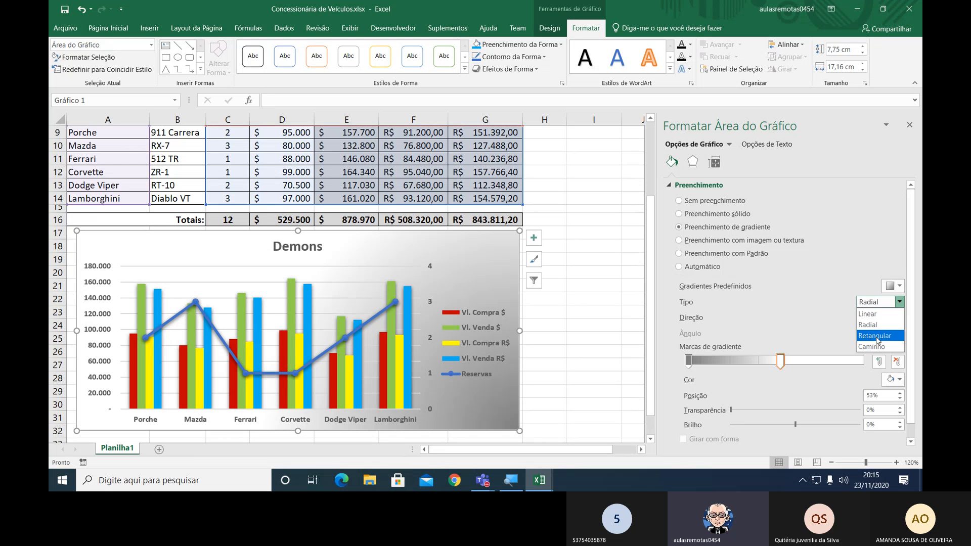
left_click(878, 337)
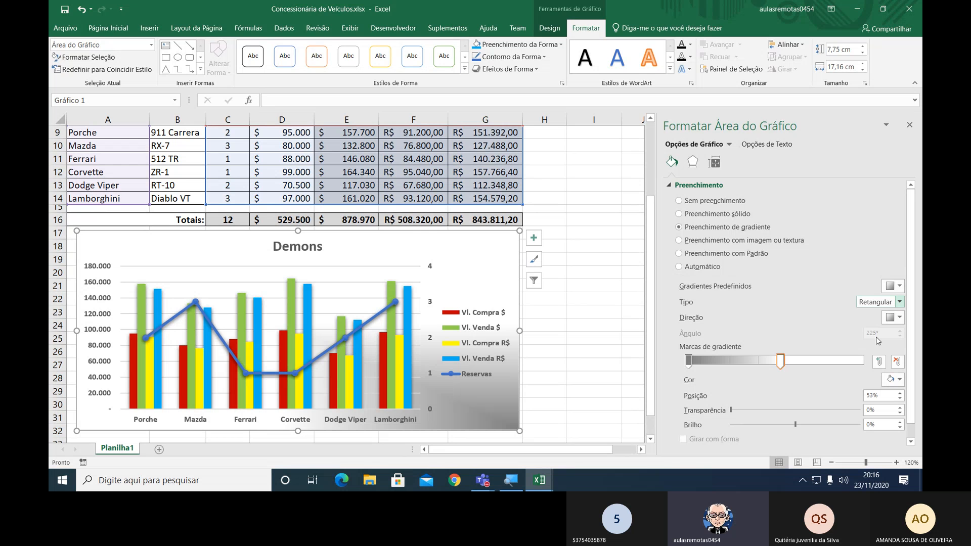
left_click(900, 302)
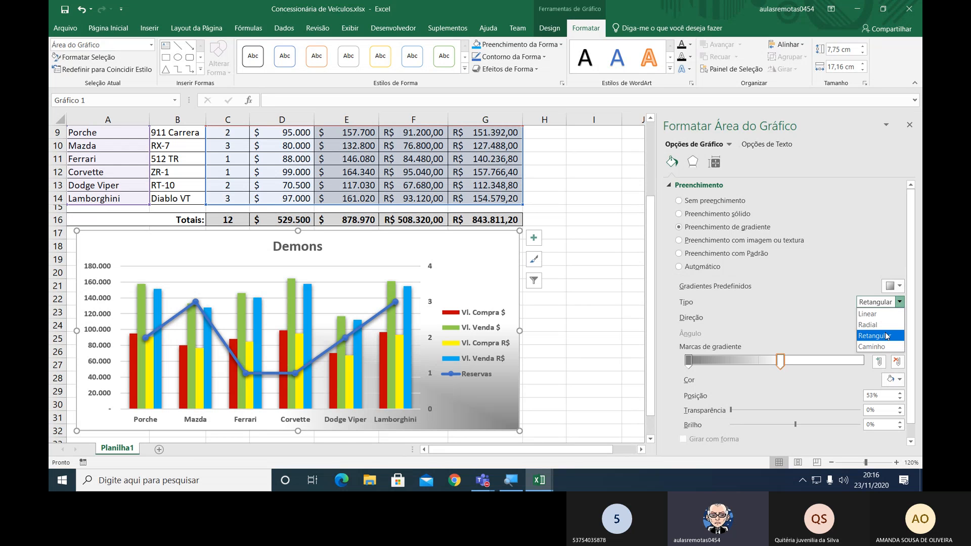
left_click(882, 347)
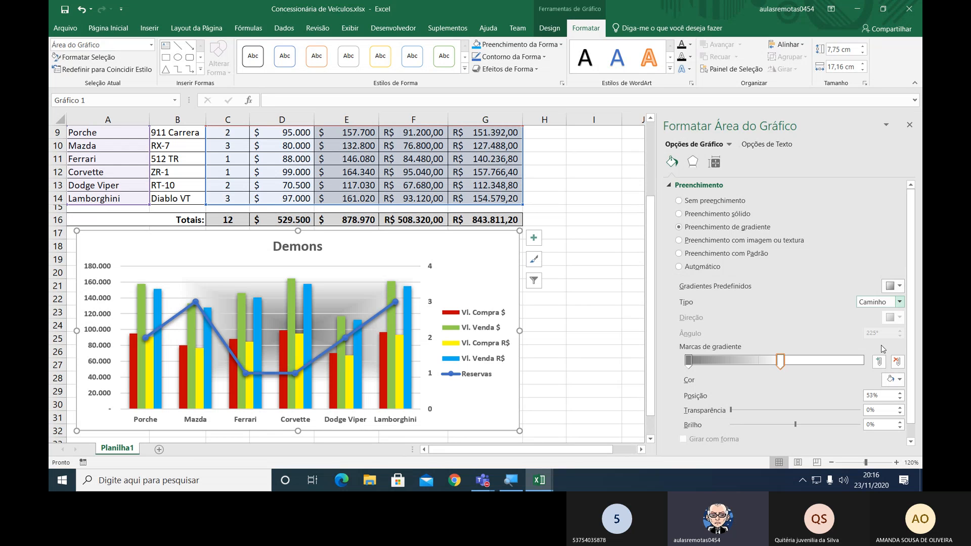
left_click(901, 304)
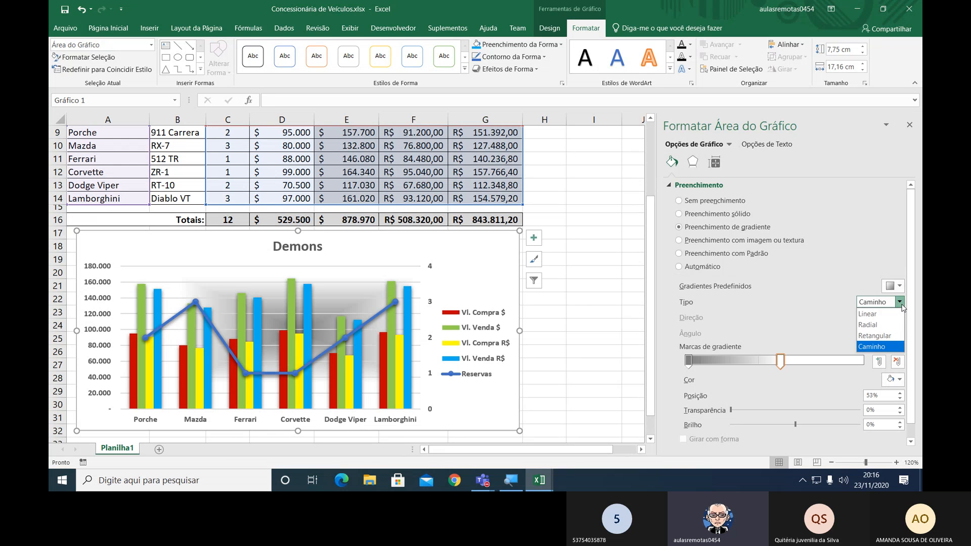
left_click(872, 313)
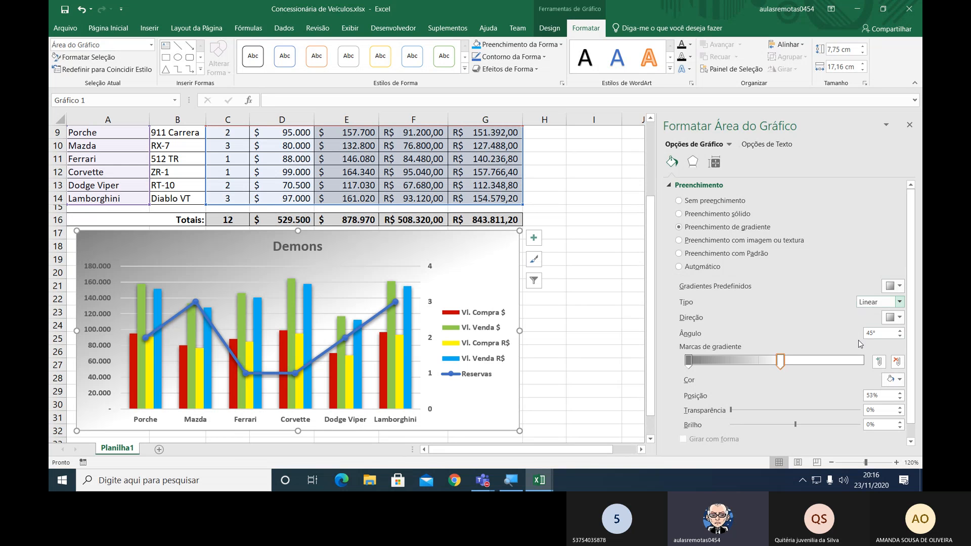
Move the white gradient stop to 100% and the dark grey stop to 25%.
left_click(781, 363)
left_click_drag(781, 364, 863, 363)
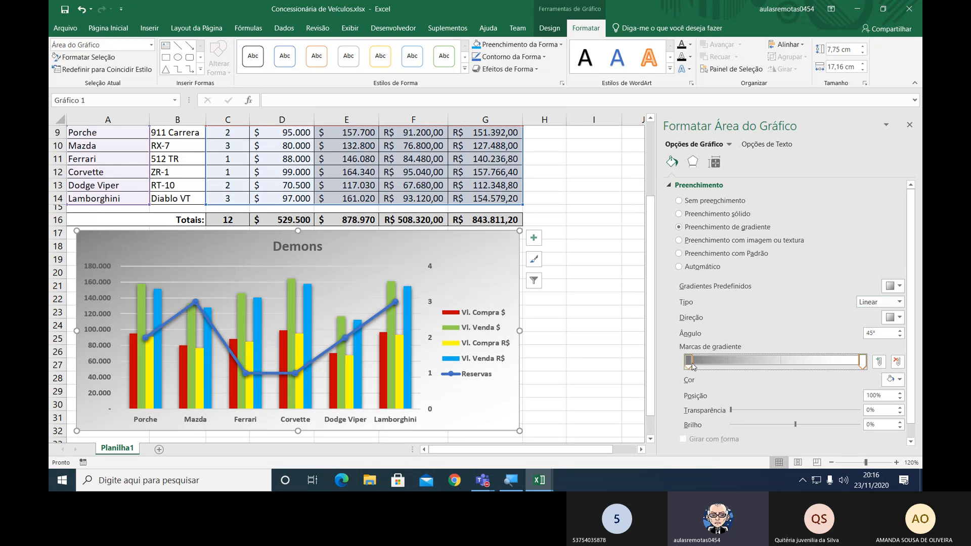
left_click_drag(689, 362, 738, 367)
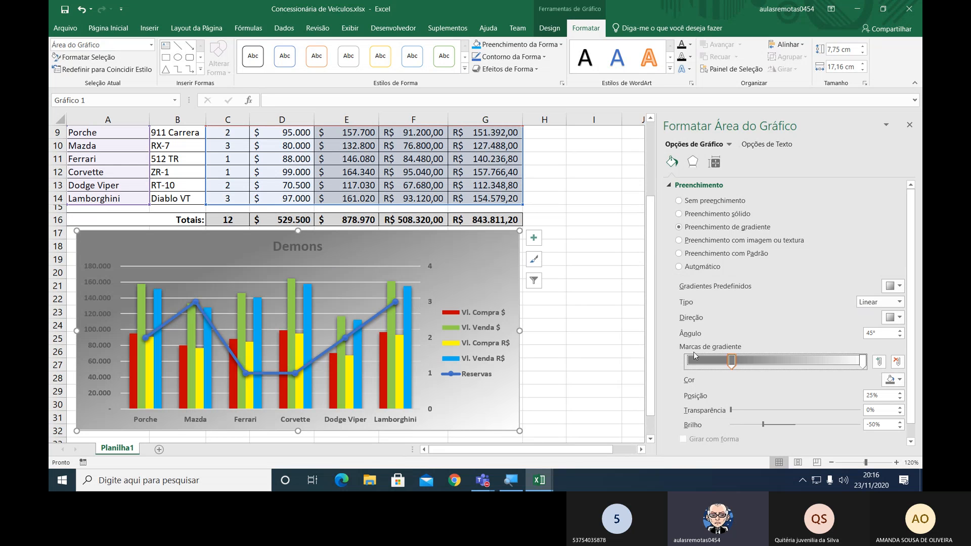
Reverse the chart area's gradient by moving the white stop to 1% and the dark grey stop to 98%.
left_click_drag(732, 361, 688, 367)
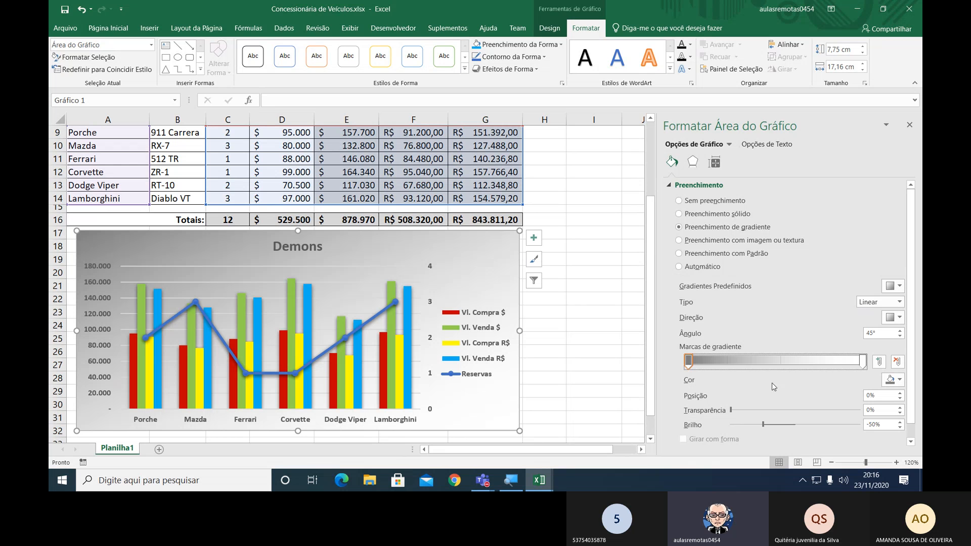
mouse_move(691, 365)
left_mouse_down()
mouse_move(855, 362)
mouse_move(691, 373)
left_mouse_up()
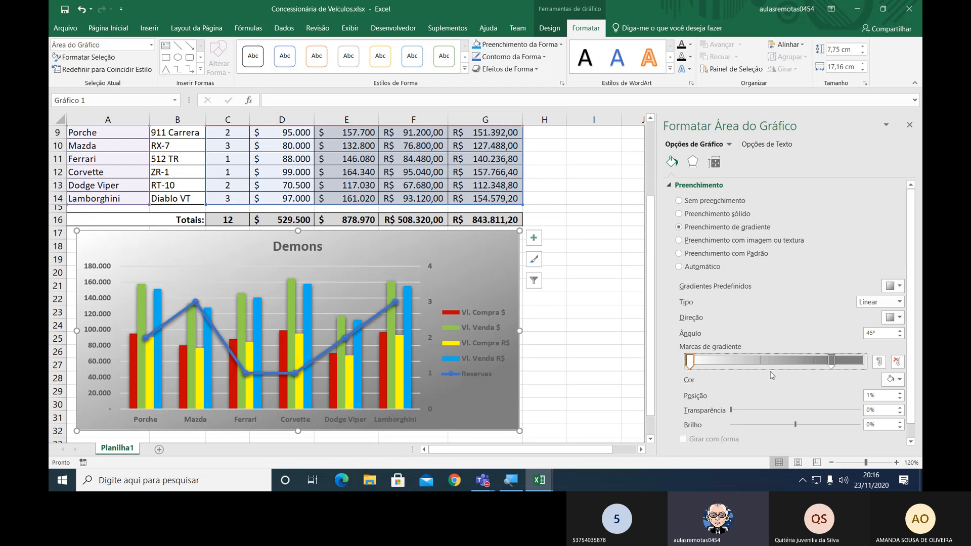
left_click_drag(832, 361, 862, 364)
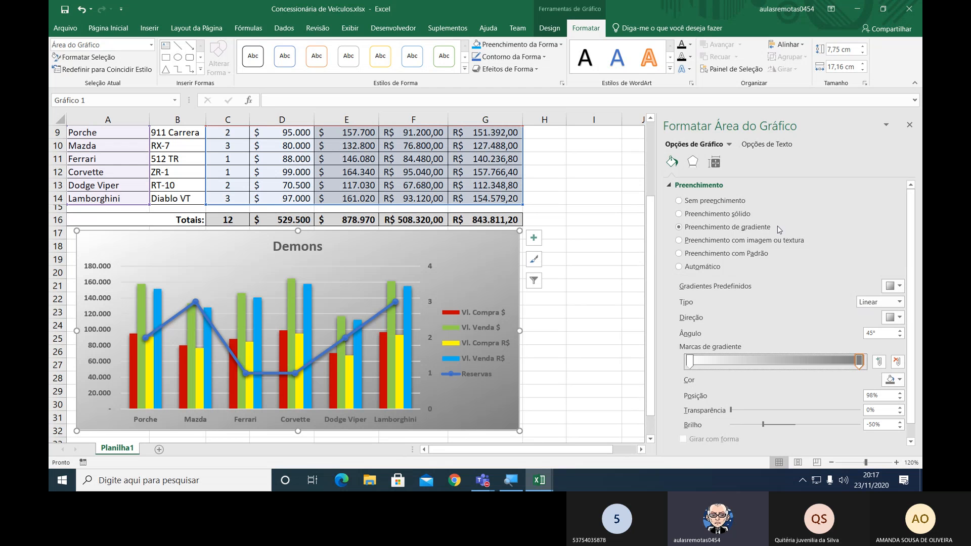
Try picture or texture, pattern and solid fills on the chart area and set it back to gradient fill.
left_click(681, 241)
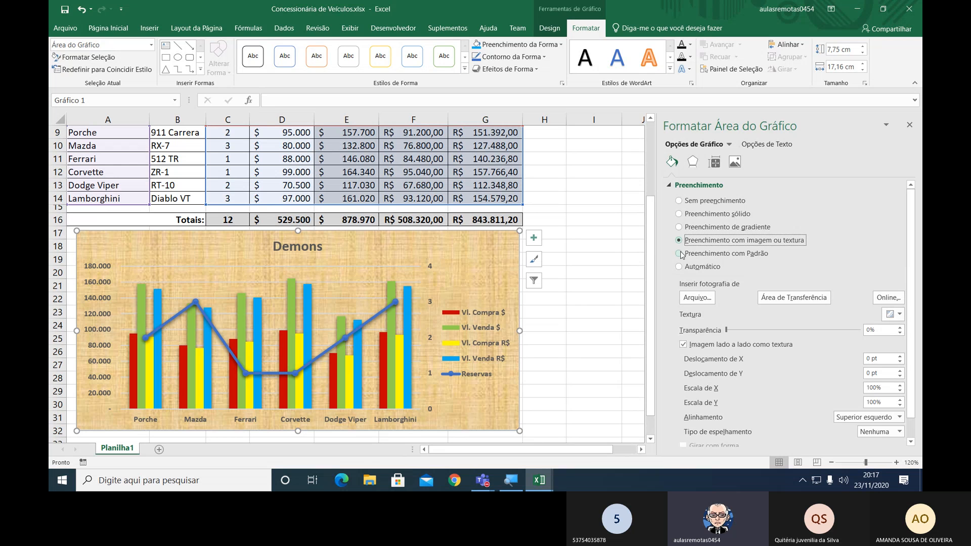
left_click(681, 254)
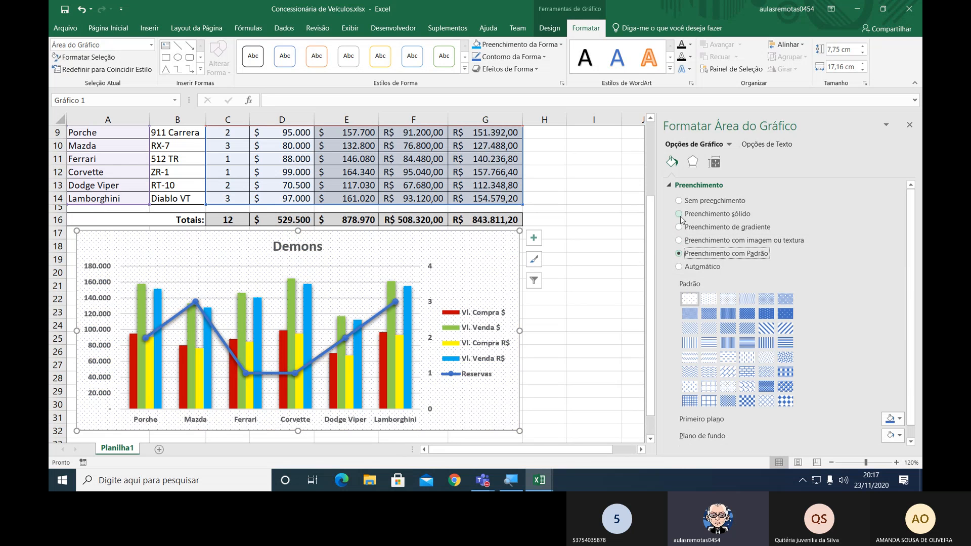
left_click(681, 217)
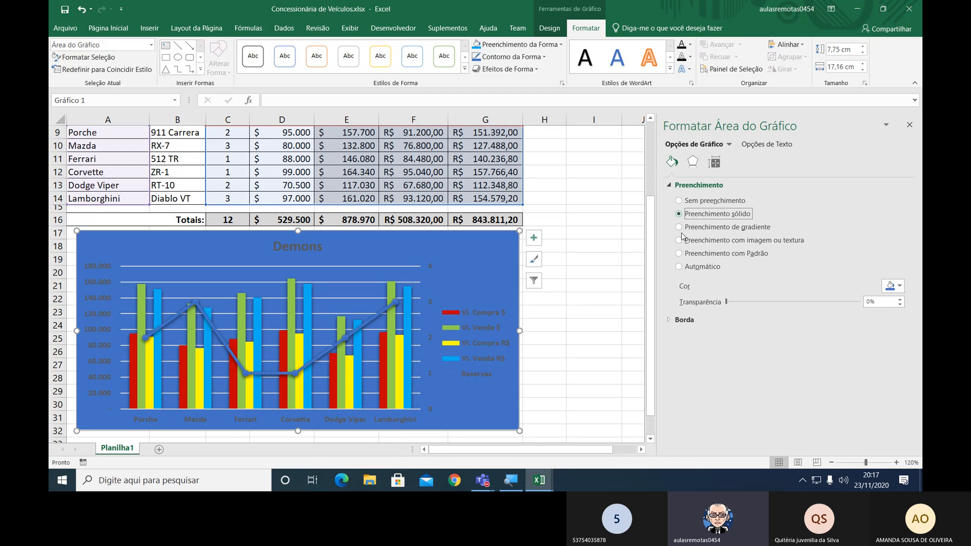
left_click(680, 228)
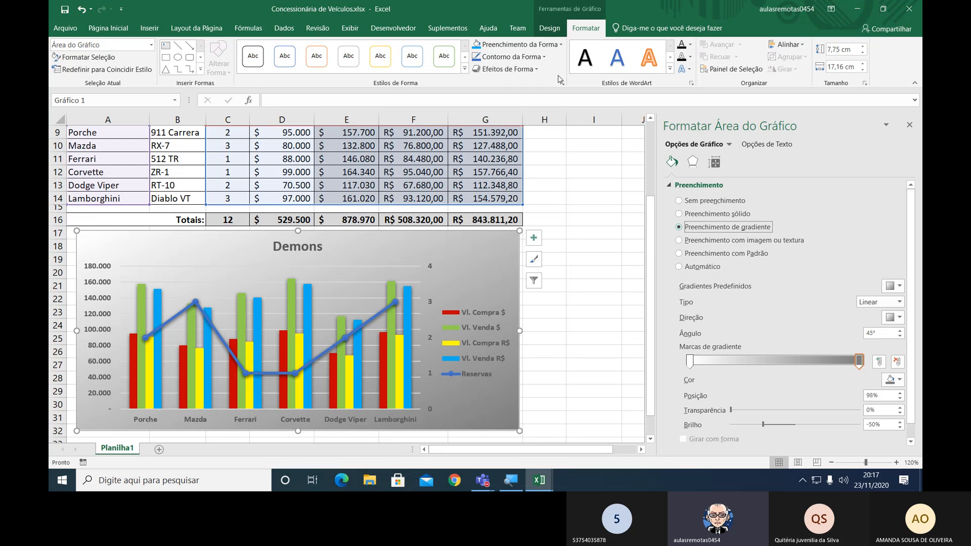
Open the additional gradient options for the chart area's shape fill and close the formatting options.
left_click(560, 30)
left_click(584, 29)
left_click(561, 45)
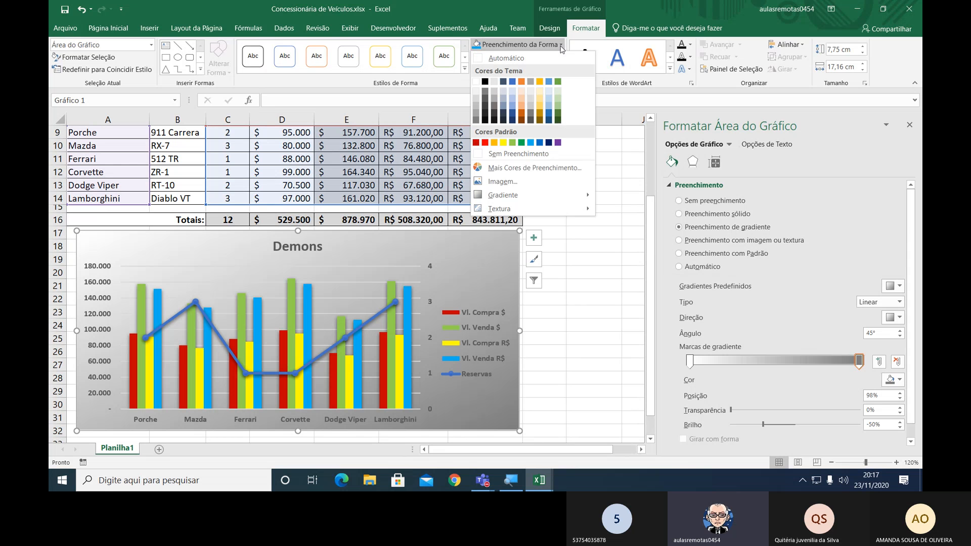
mouse_move(556, 196)
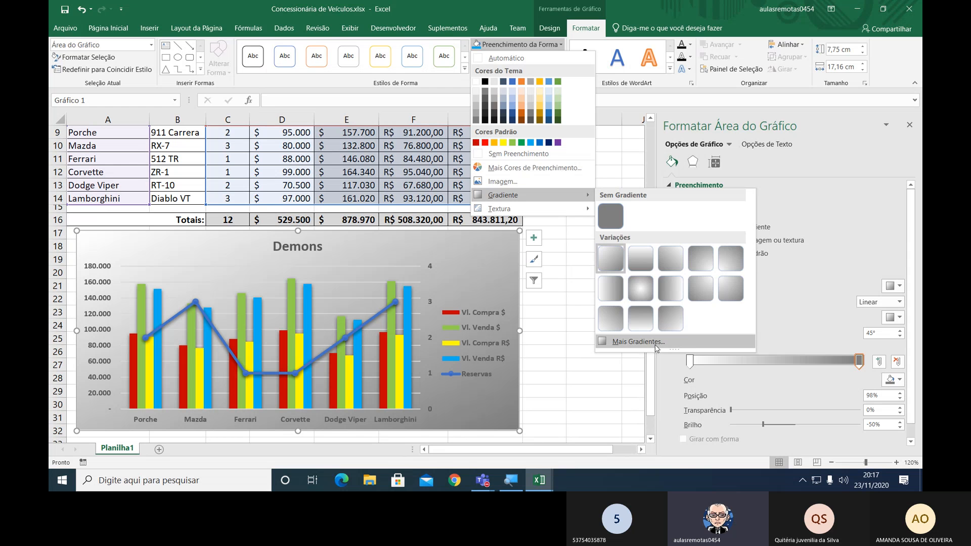
left_click(638, 342)
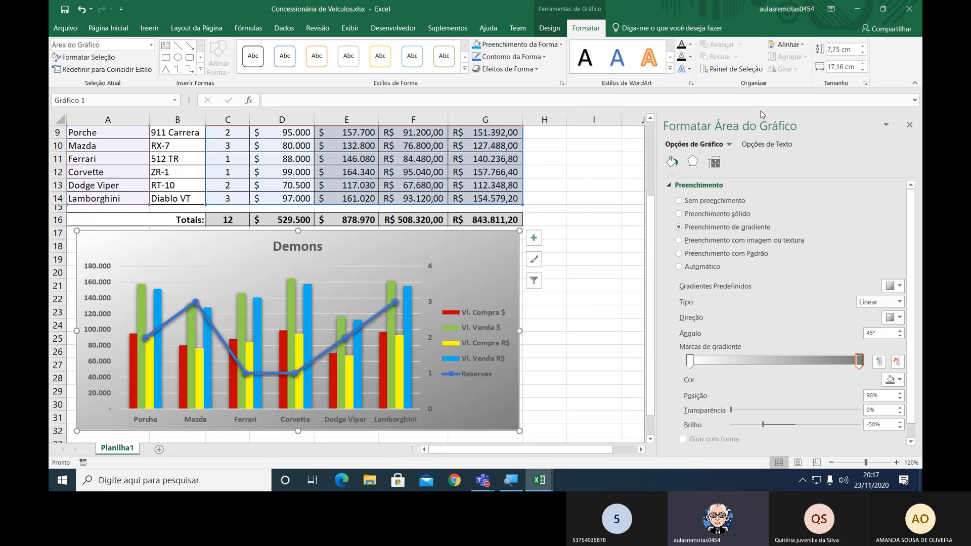
left_click(909, 124)
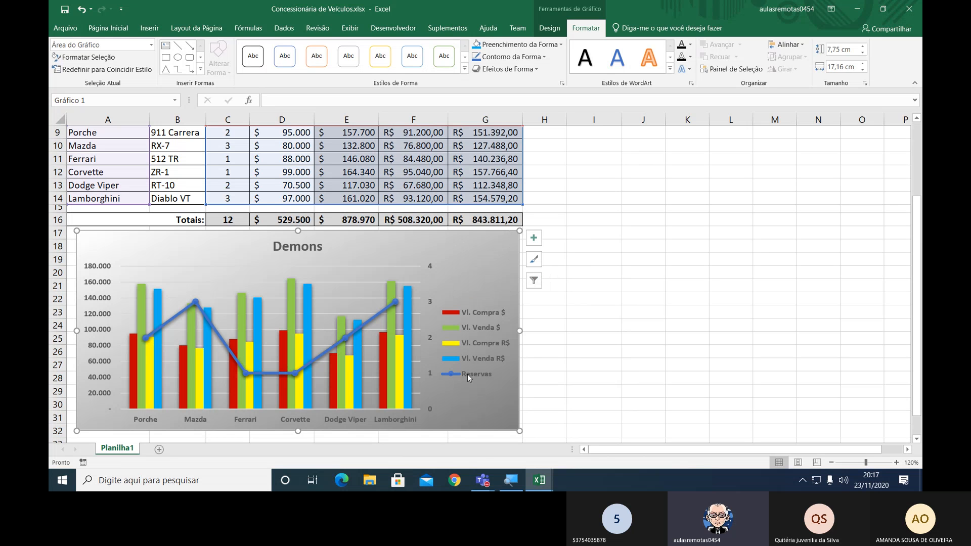
Reopen the formatting options of the chart area and close them again.
right_click(484, 258)
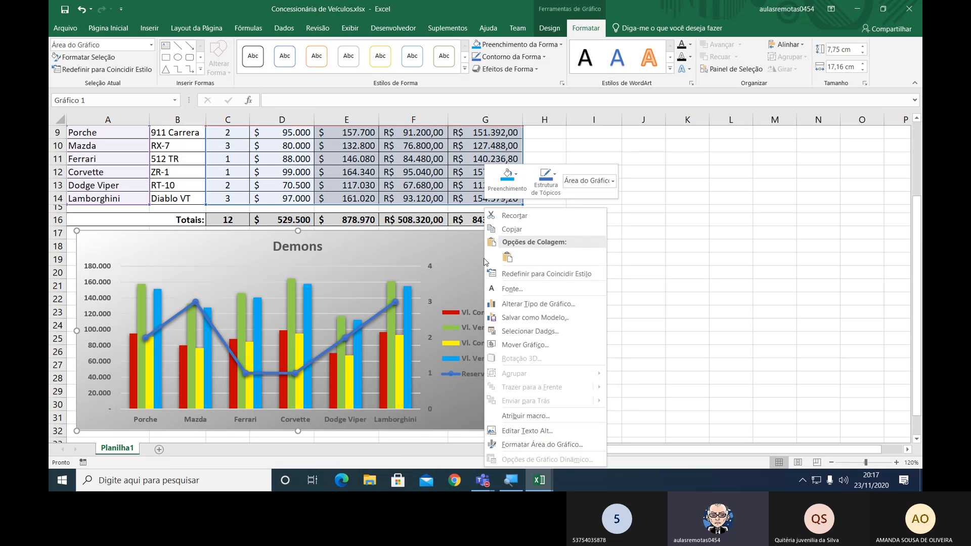
left_click(558, 445)
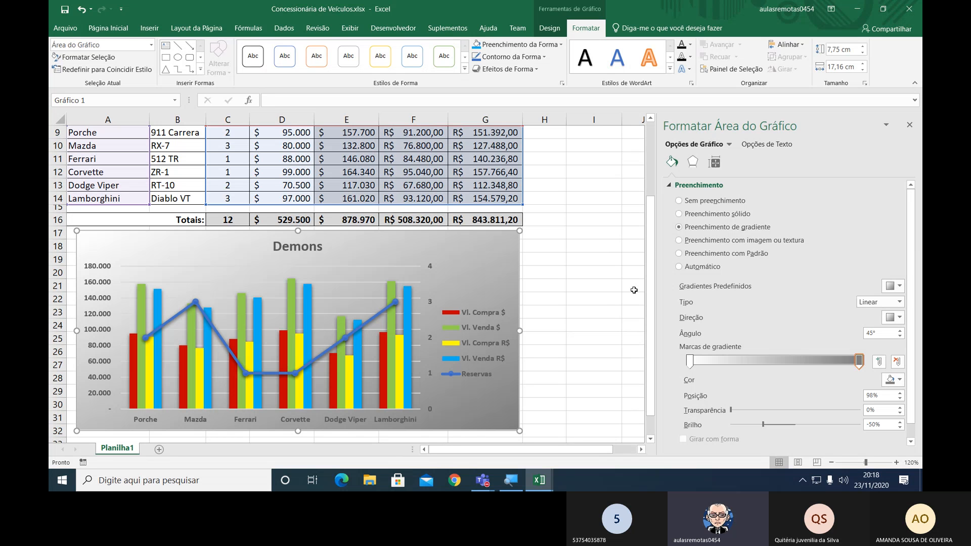
left_click(910, 125)
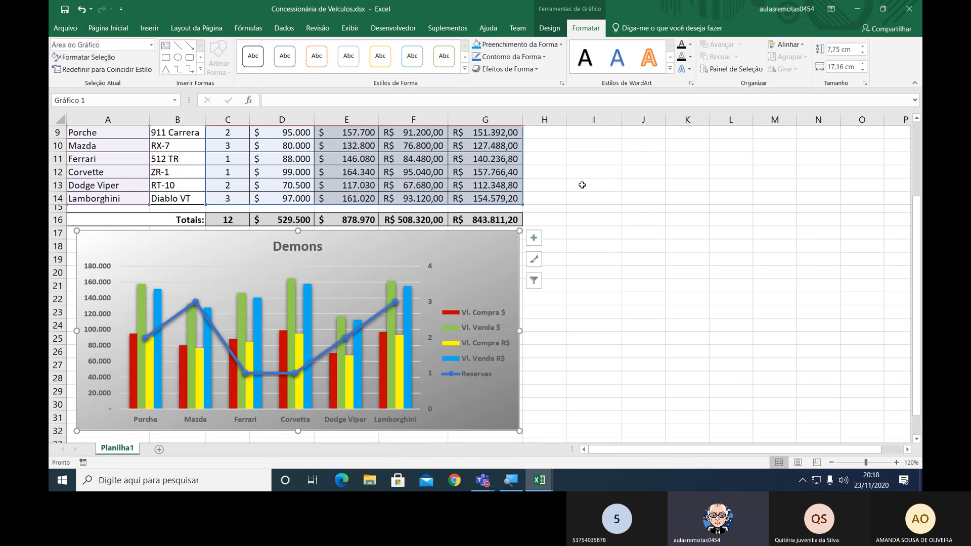
left_click(302, 248)
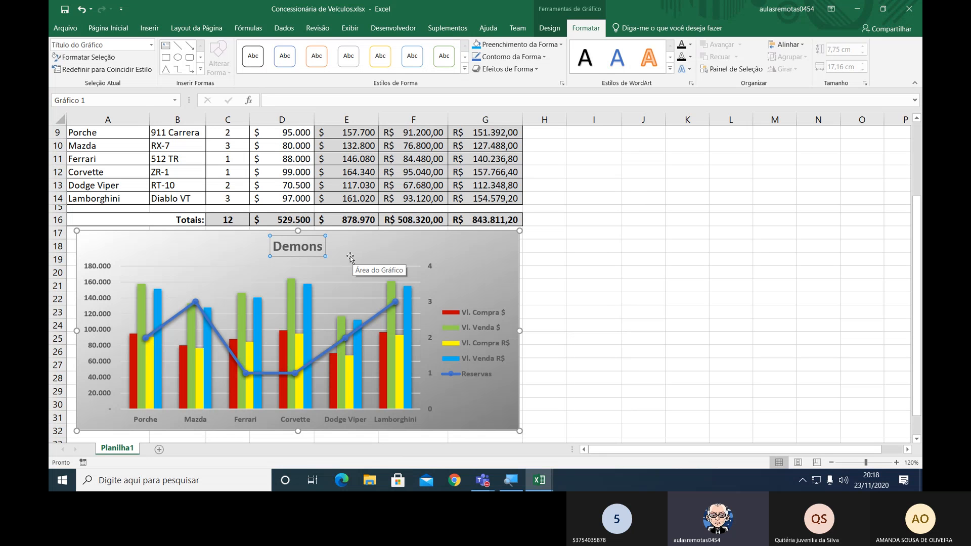
left_click(318, 246)
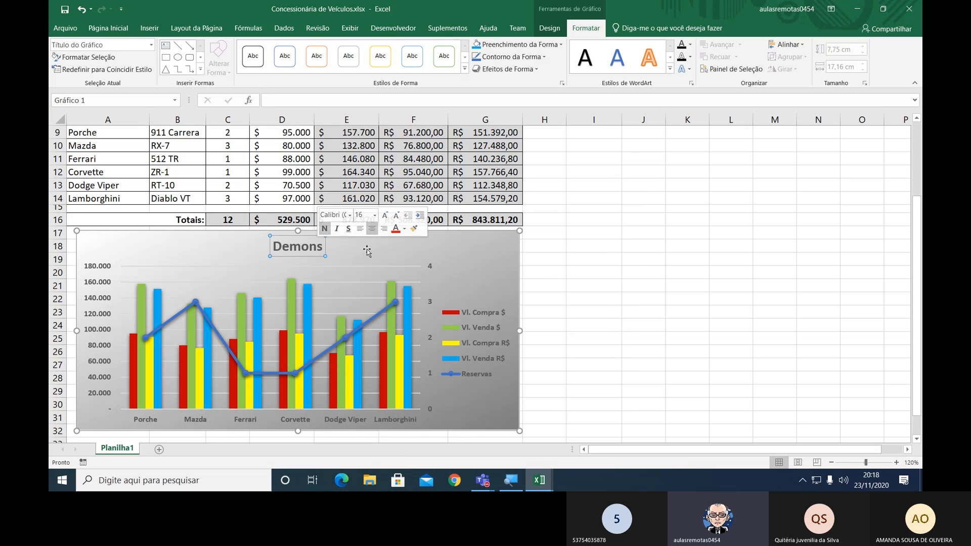
left_click(636, 262)
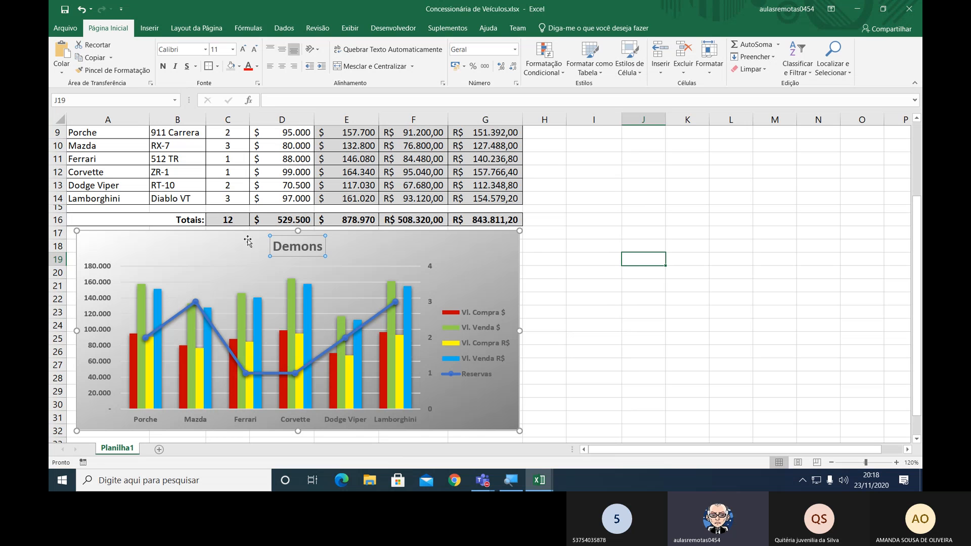
left_click(582, 368)
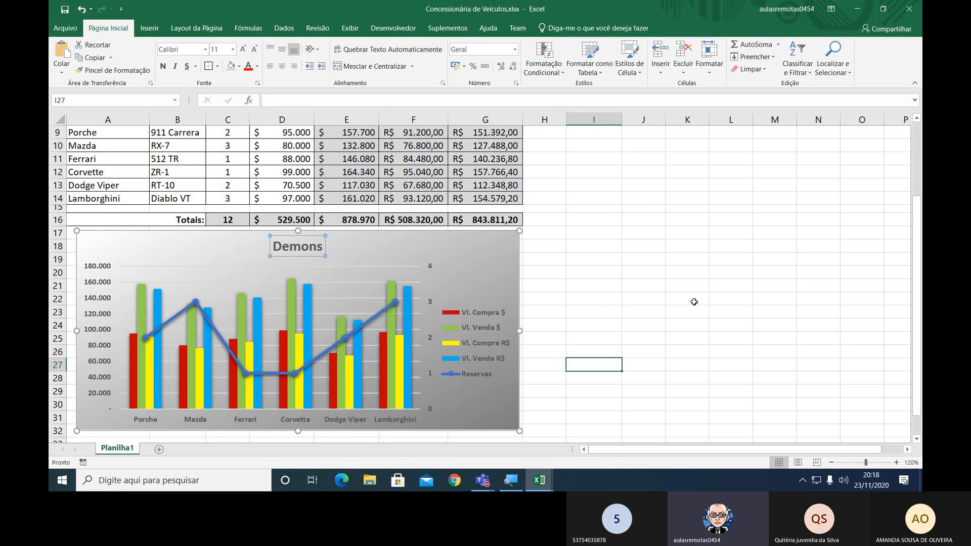
Move the chart slightly down to leave a gap below the totals row.
left_click(831, 461)
left_click(831, 462)
left_click(831, 462)
left_click(831, 462)
left_click(831, 462)
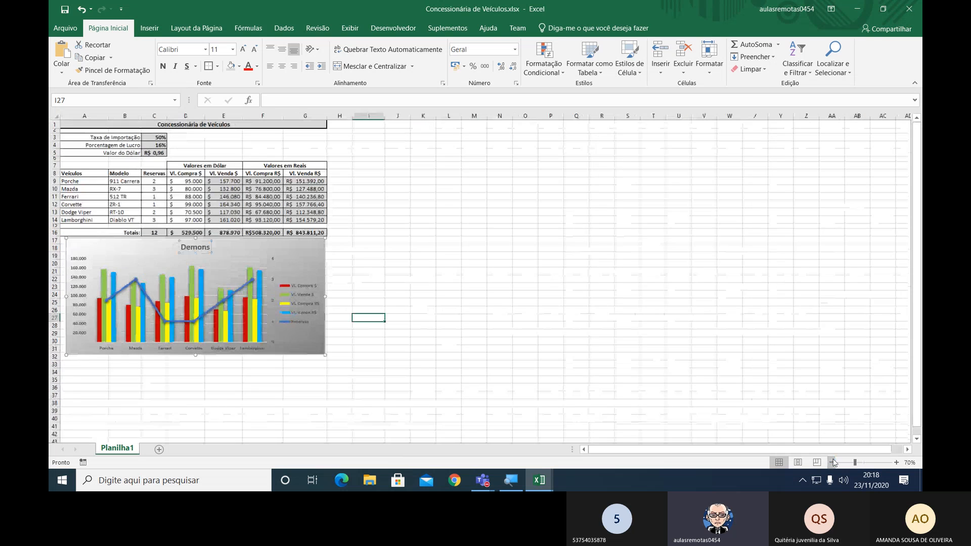
left_click(628, 309)
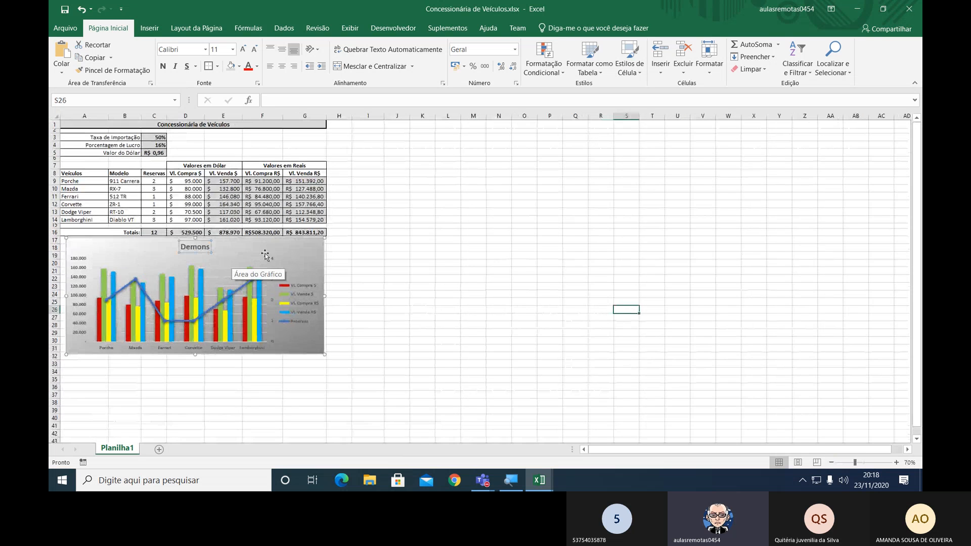
left_click(307, 252)
left_click(426, 234)
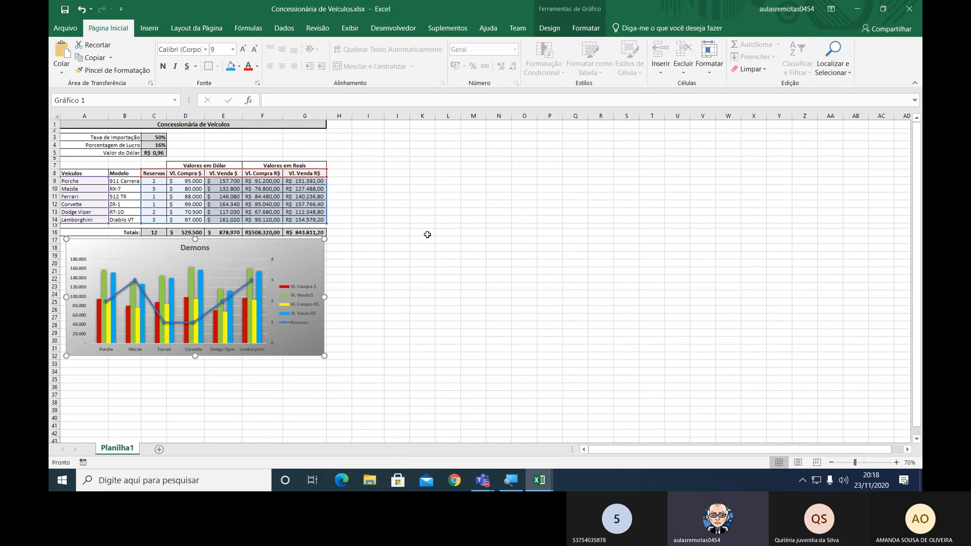
left_click(380, 263)
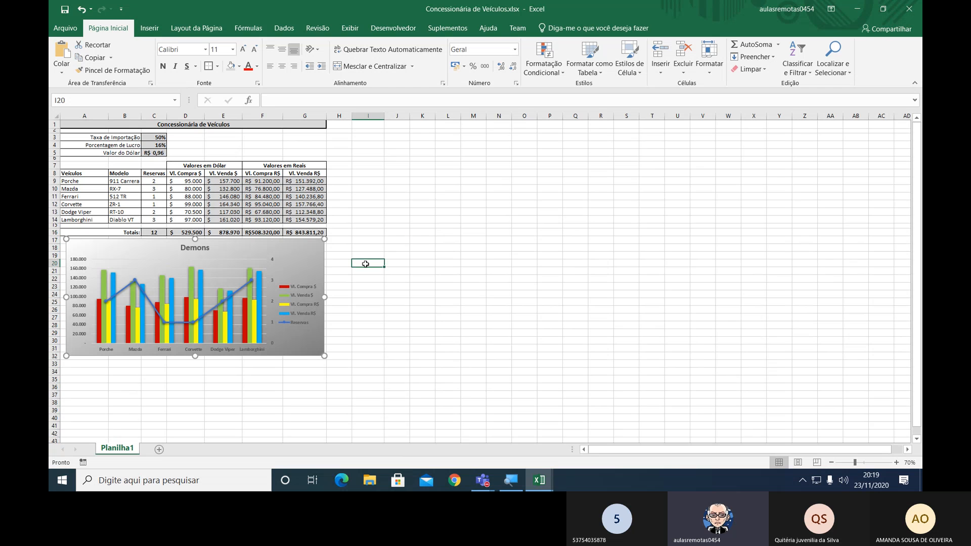
left_click(311, 248)
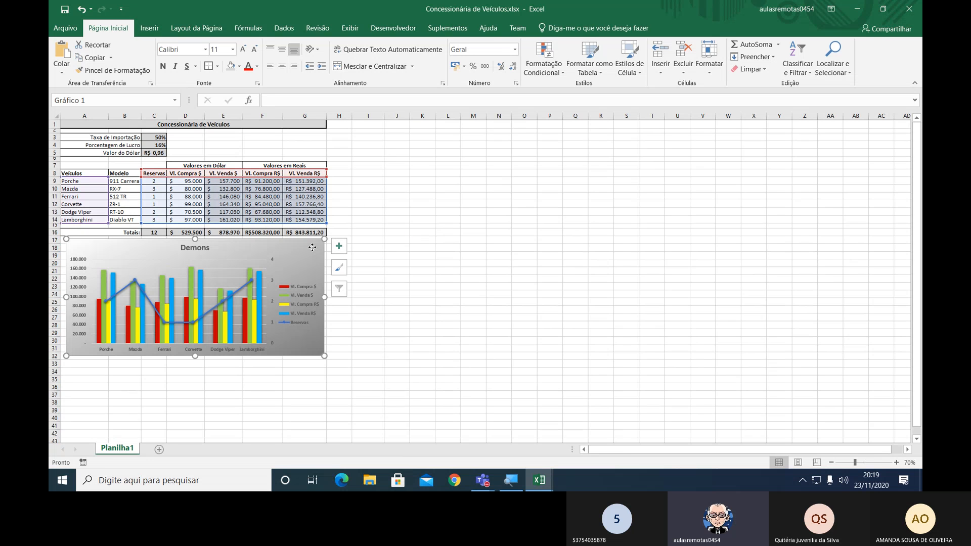
left_click_drag(312, 249, 313, 253)
left_click(444, 257)
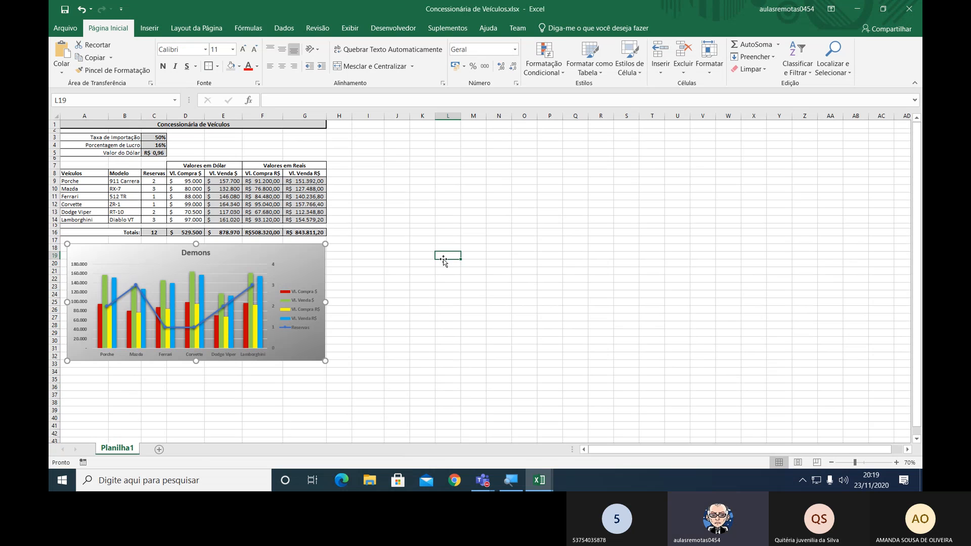
left_click(585, 240)
left_click(534, 175)
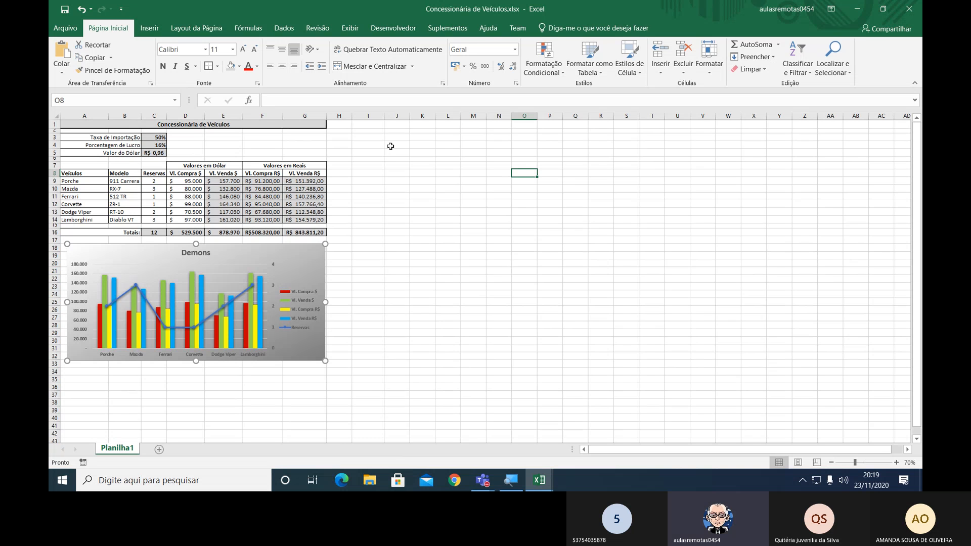
Widen columns F and G so the real values and their totals fit.
left_click(164, 153)
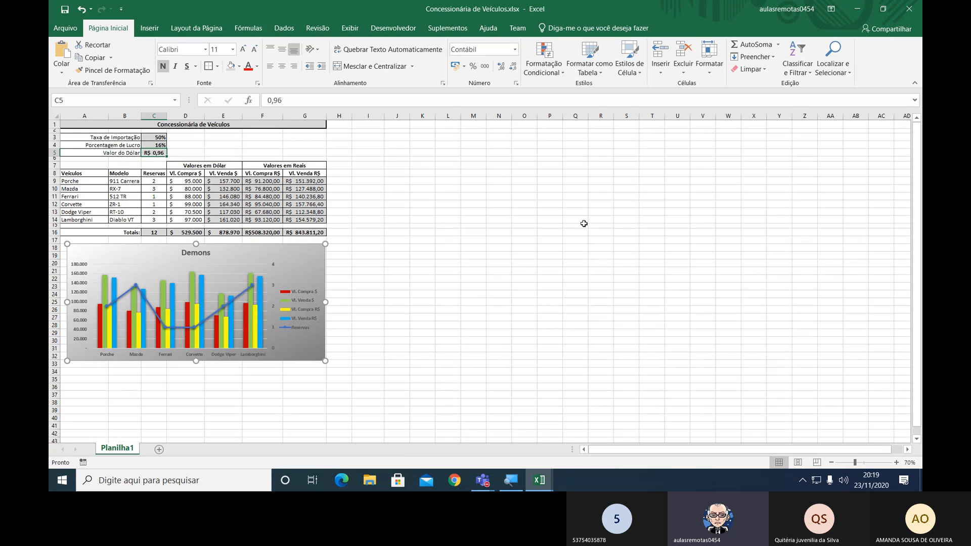
left_click(896, 461)
left_click(895, 461)
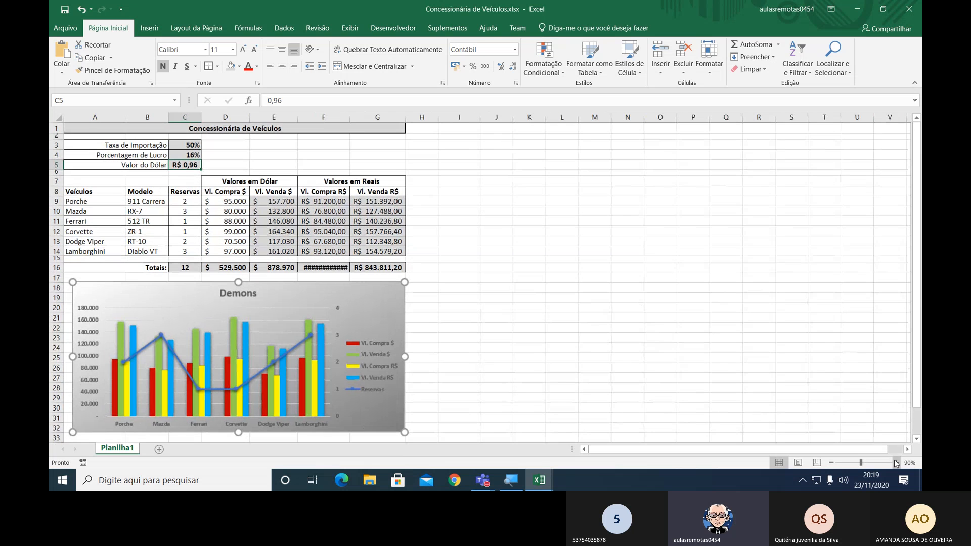
double_click(349, 120)
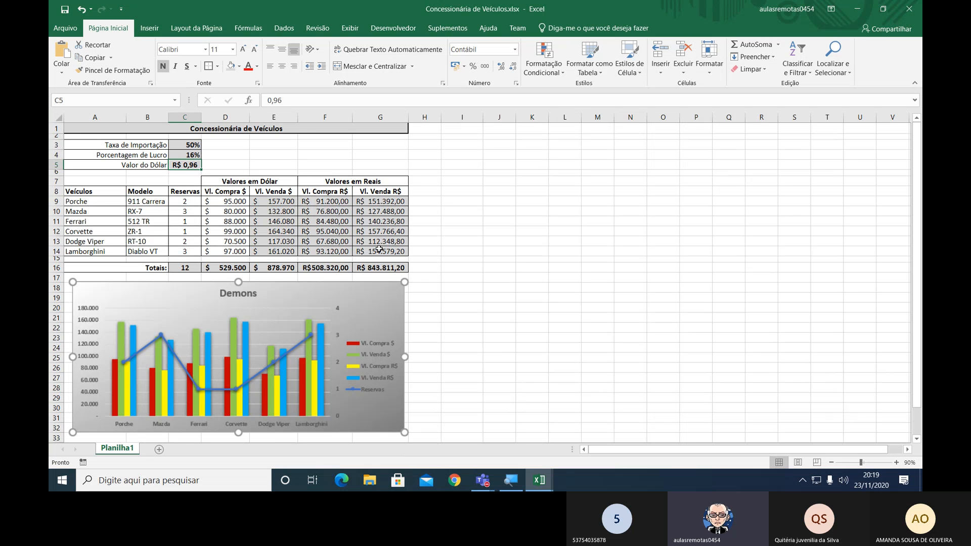
left_click(348, 116)
left_click_drag(348, 117, 415, 117)
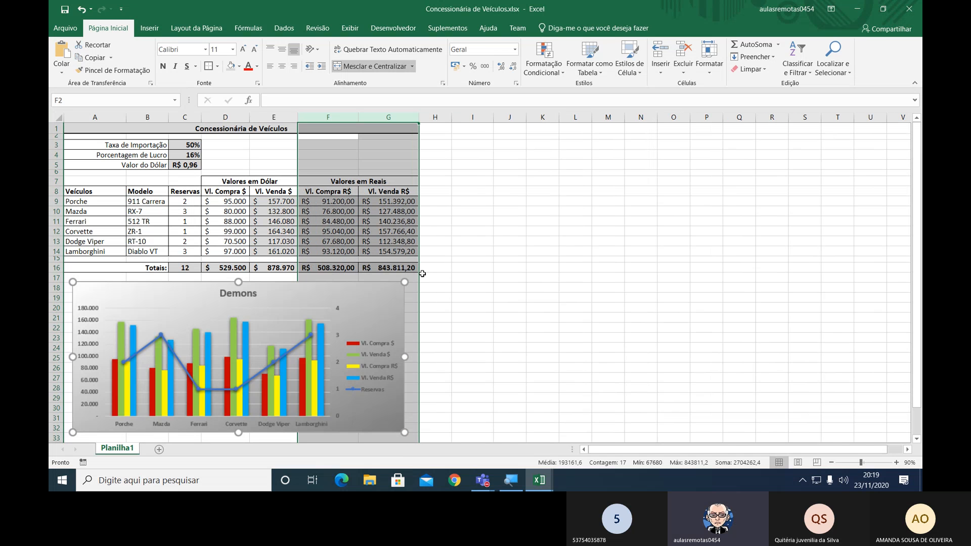
left_click(496, 277)
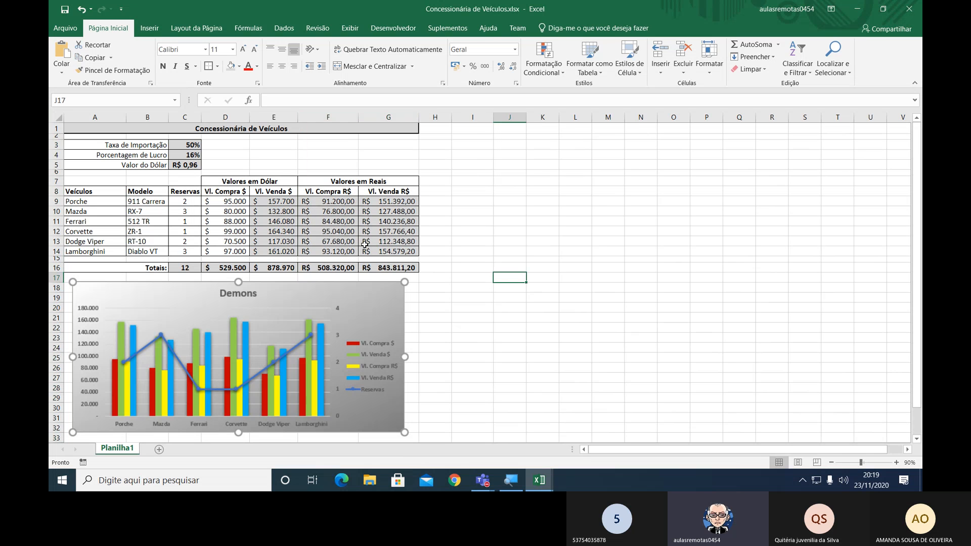
Set the Valor do Dólar in cell C5 to 5,41 and save the workbook.
left_click(183, 164)
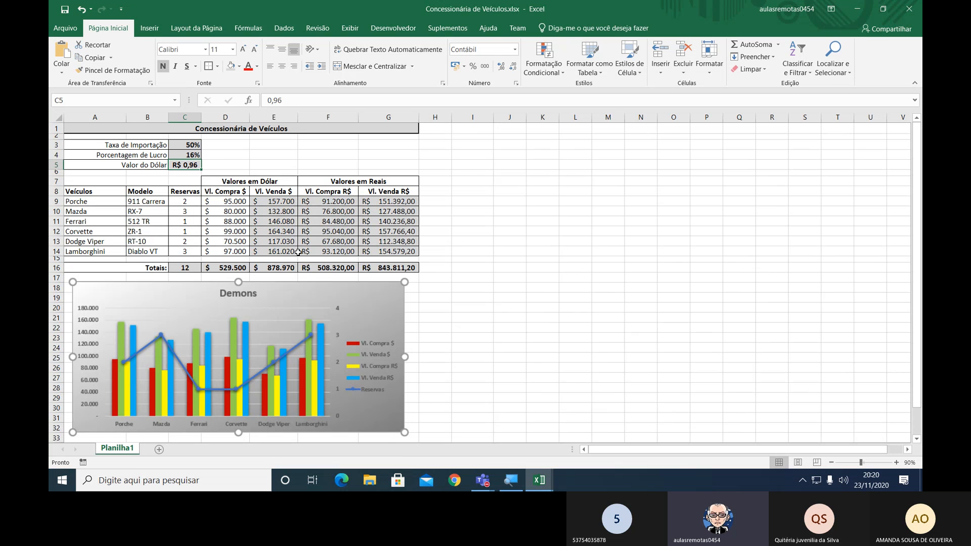
type("5,")
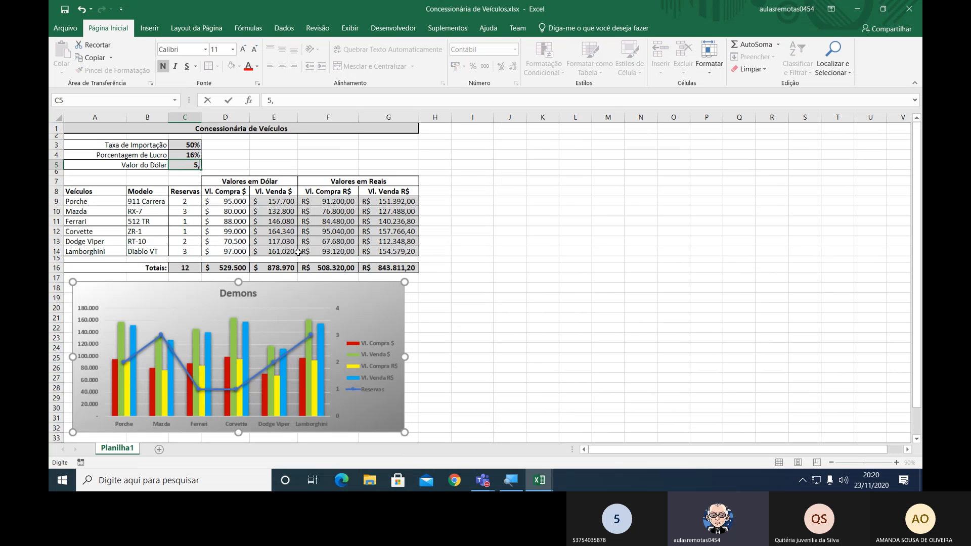
type("5")
key("BackSpace")
type("41")
key("Return")
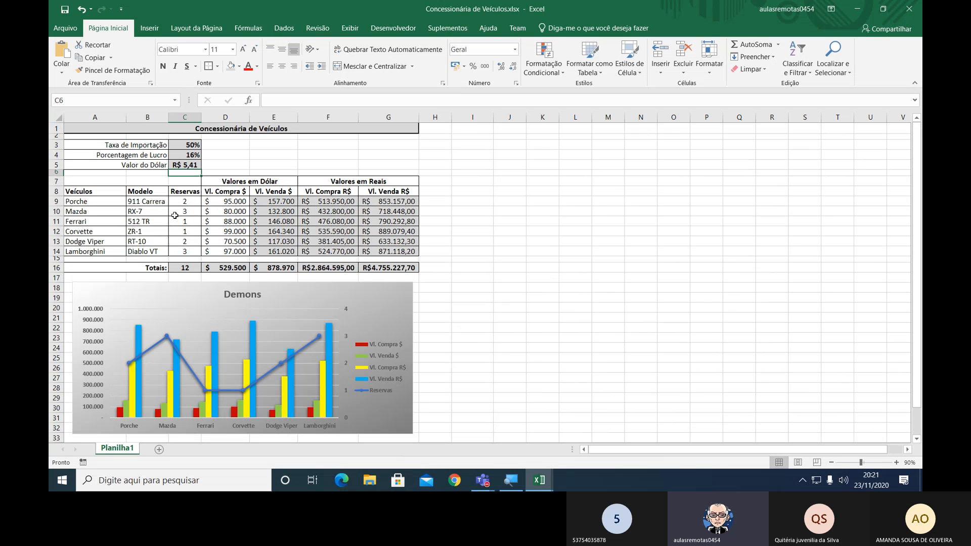
mouse_move(181, 378)
left_click(65, 9)
double_click(252, 296)
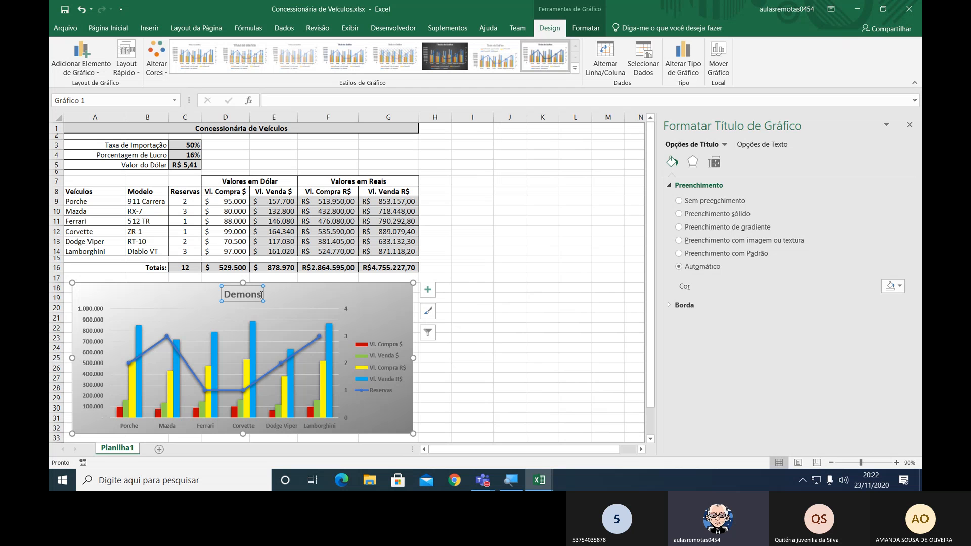
left_click(909, 125)
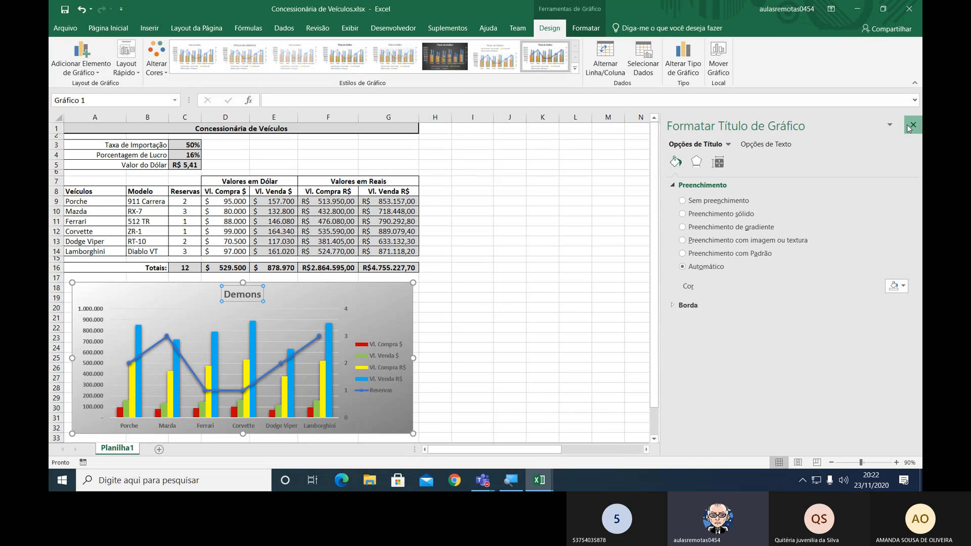
left_click(257, 295)
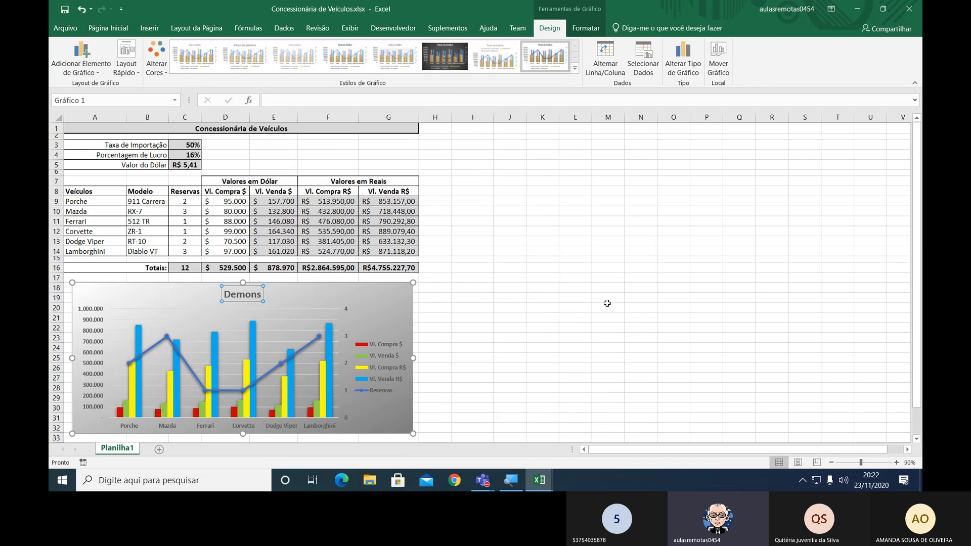
left_click(608, 306)
left_click(250, 306)
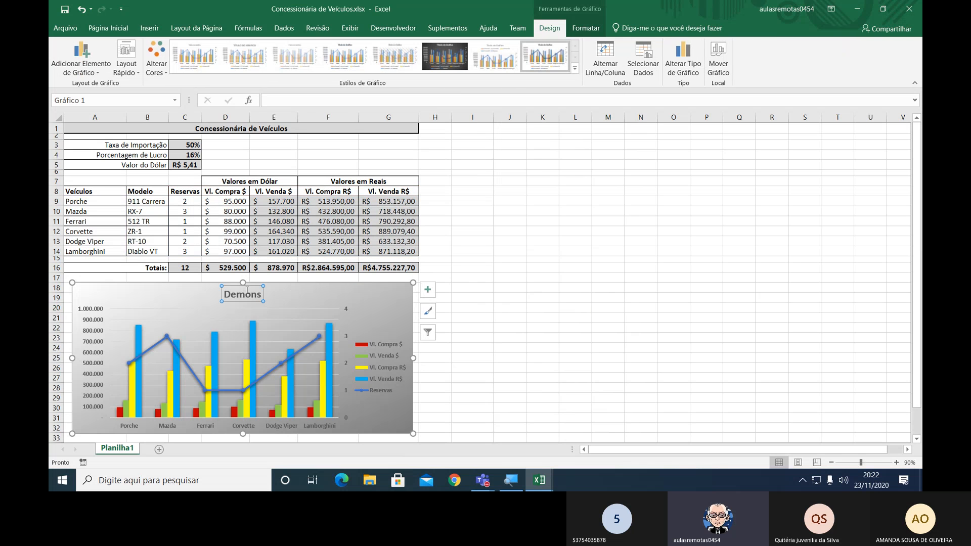
left_click(673, 308)
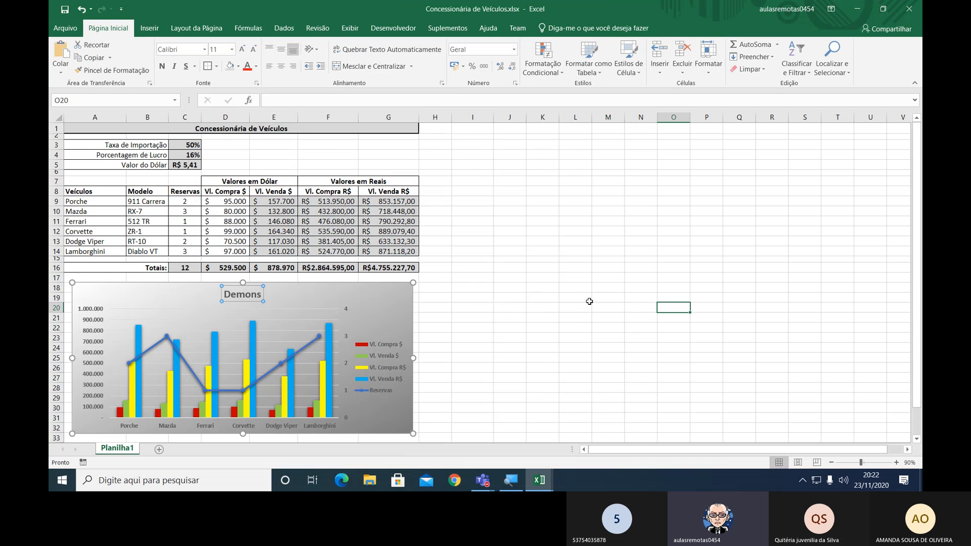
left_click(625, 286)
left_click(616, 252)
left_click(622, 220)
left_click(686, 213)
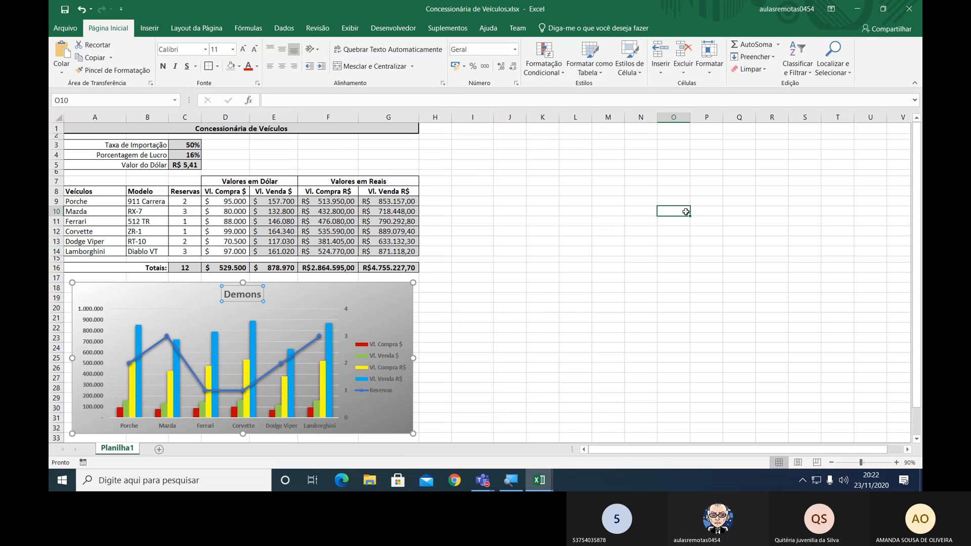
left_click(646, 304)
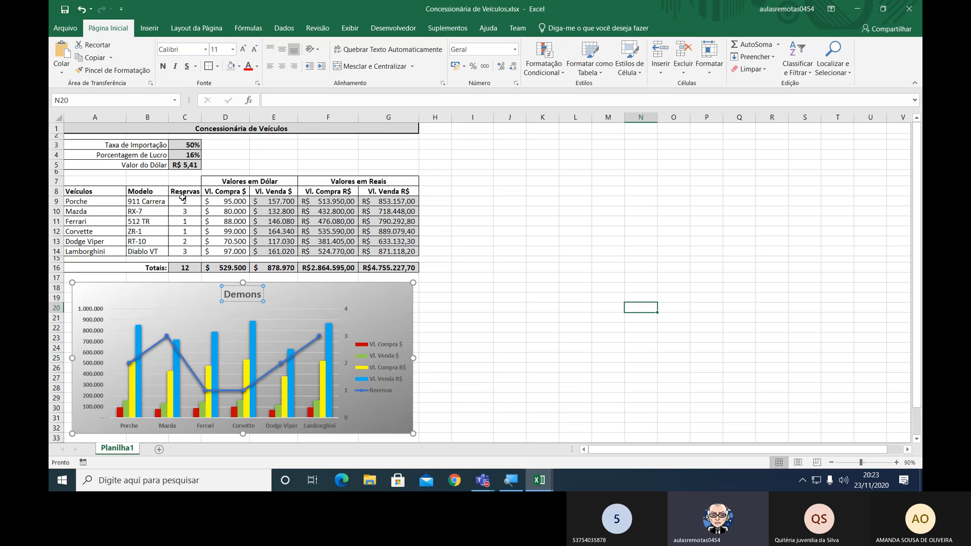
left_click_drag(183, 199, 227, 252)
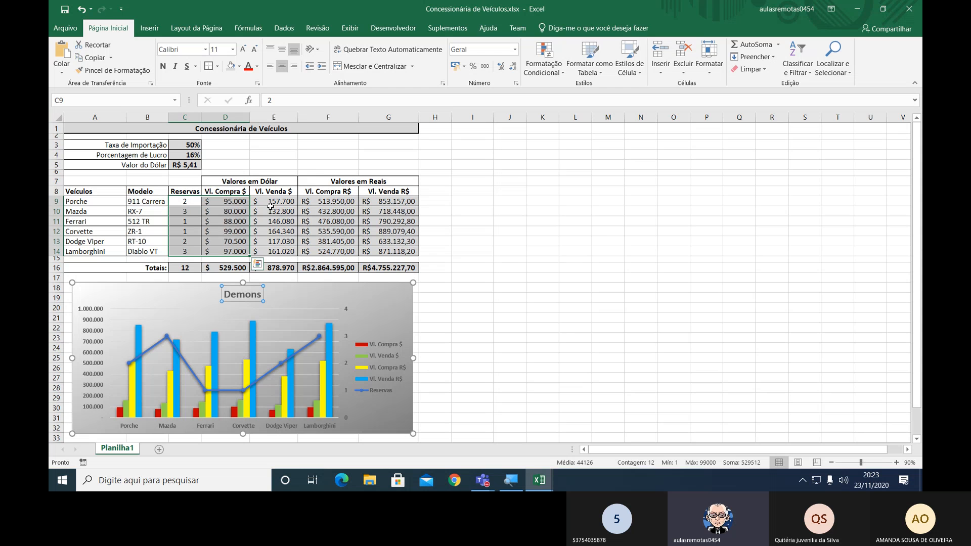
left_click(308, 165)
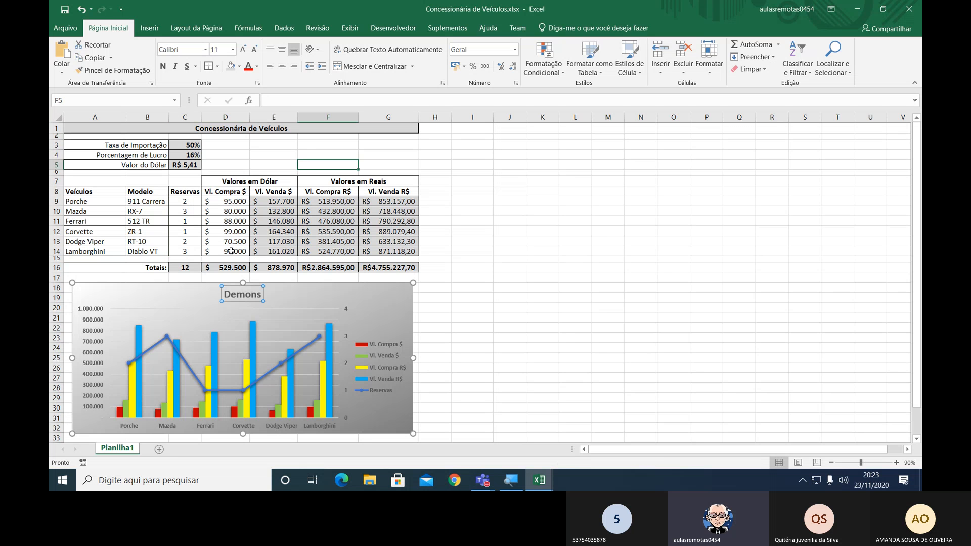
Set the Vl. Compra $ of the Porche 911 Carrera in cell D9 to 75000.
left_click(237, 201)
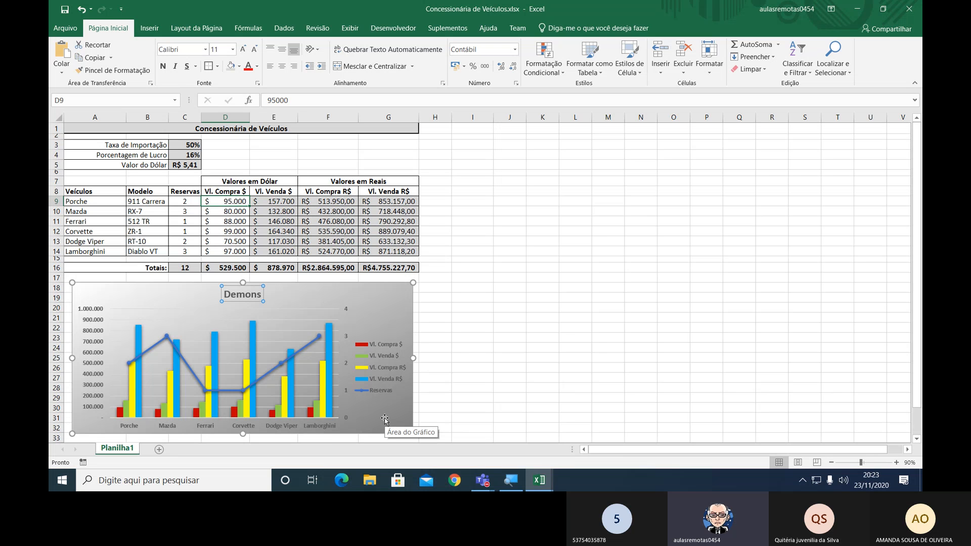
type("75")
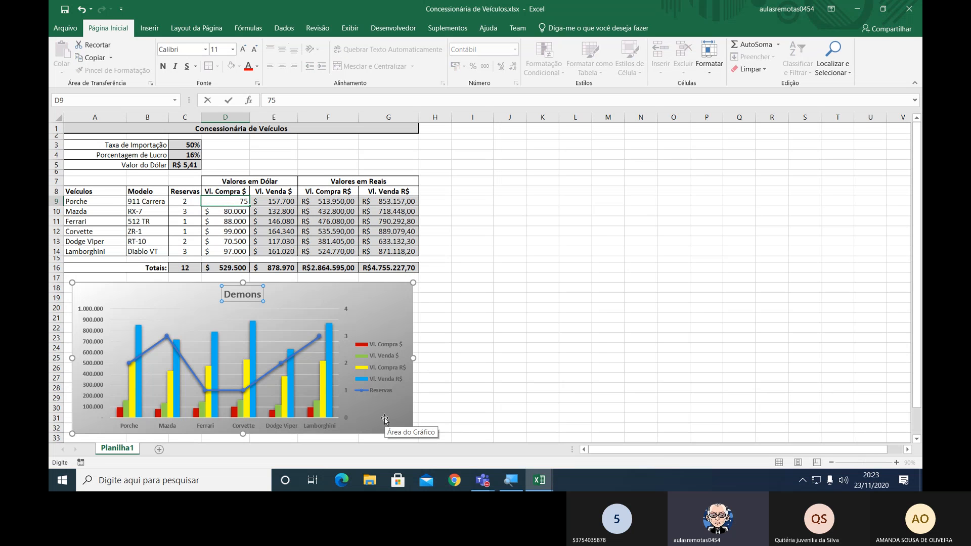
type("000")
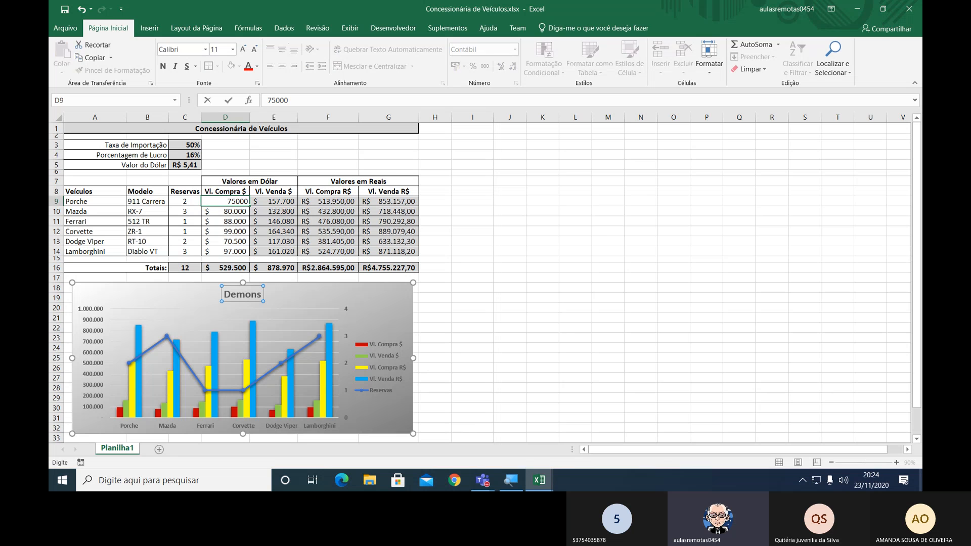
key("Return")
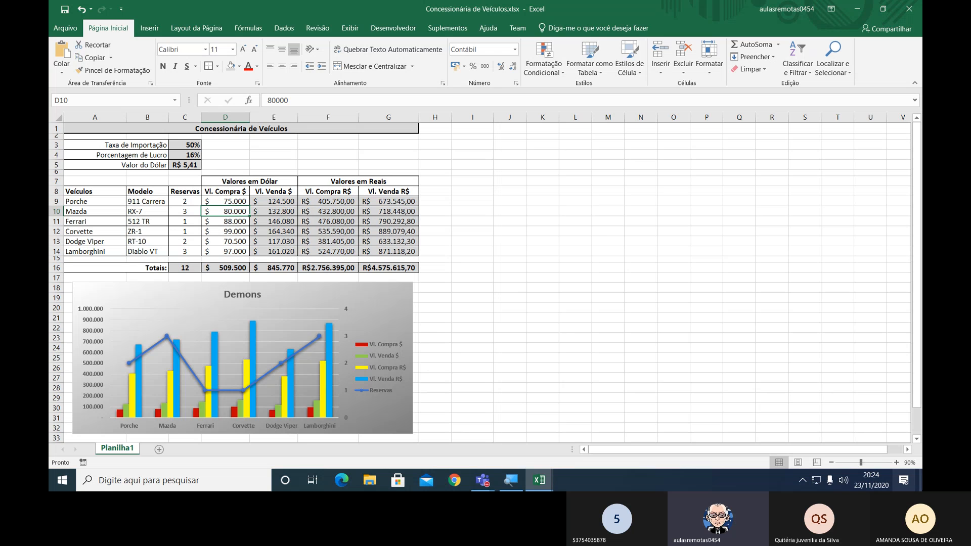
Widen the chart slightly so its right side lines up with the table's right border.
left_click(396, 320)
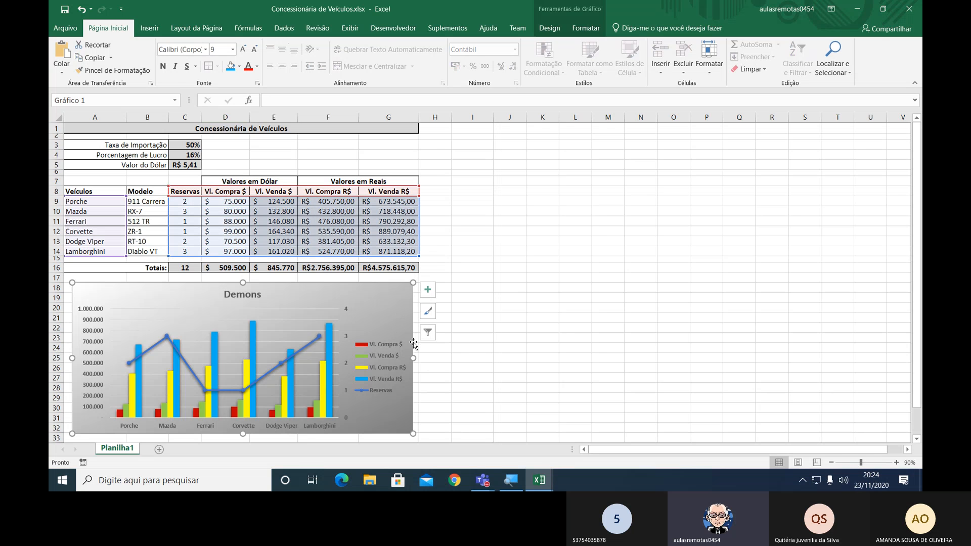
left_click_drag(412, 356, 417, 356)
left_click(488, 355)
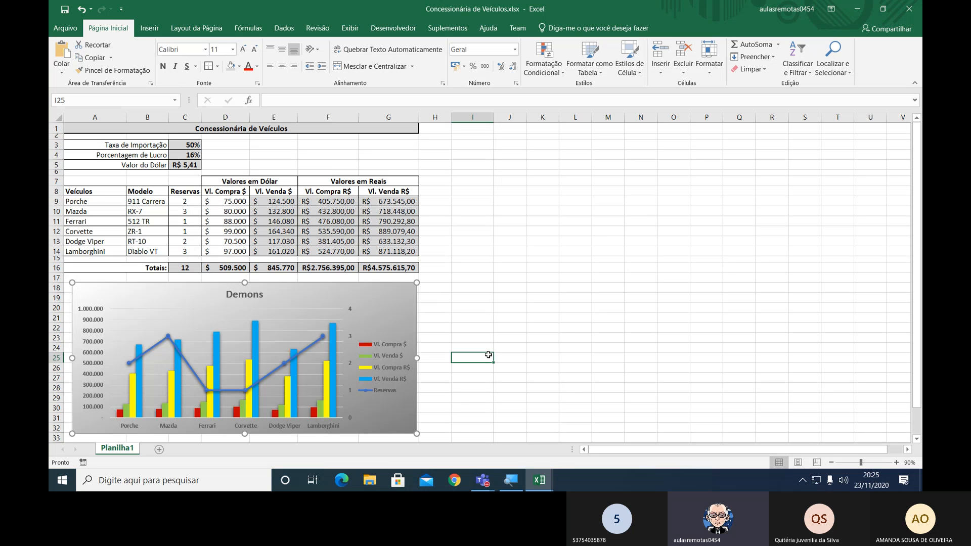
Delete the title "Demons" from the chart.
left_click(260, 297)
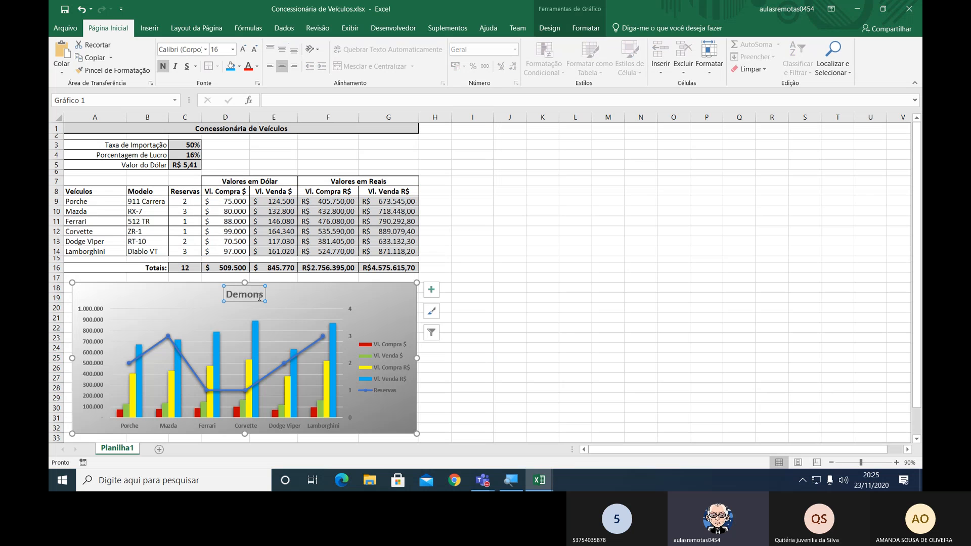
left_click(250, 297)
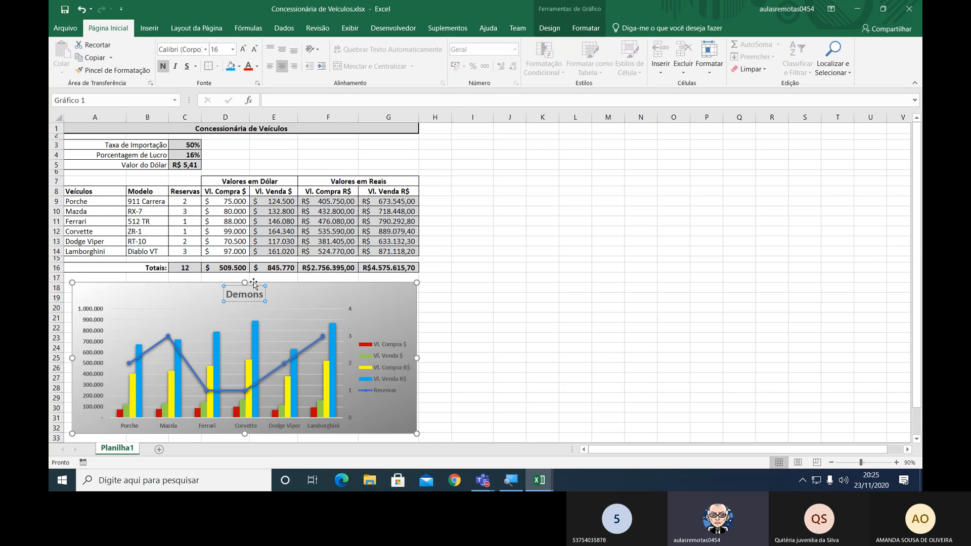
key("Escape")
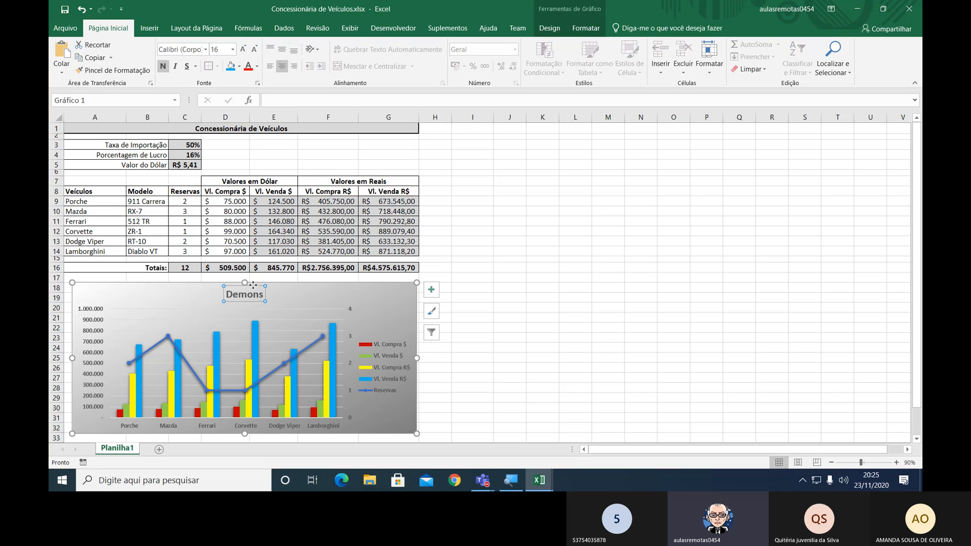
key("Delete")
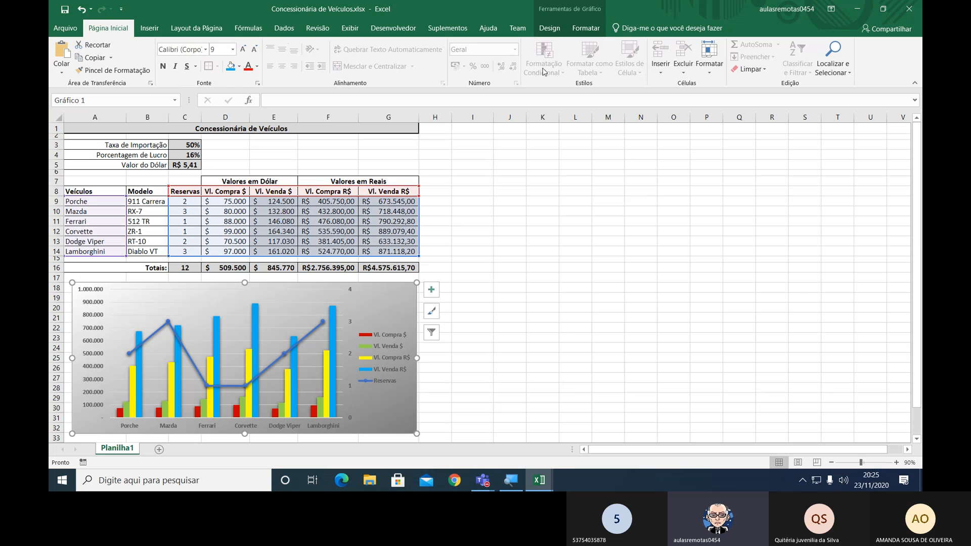
Add a chart title to the combination chart with the Acima do Gráfico placement.
left_click(555, 31)
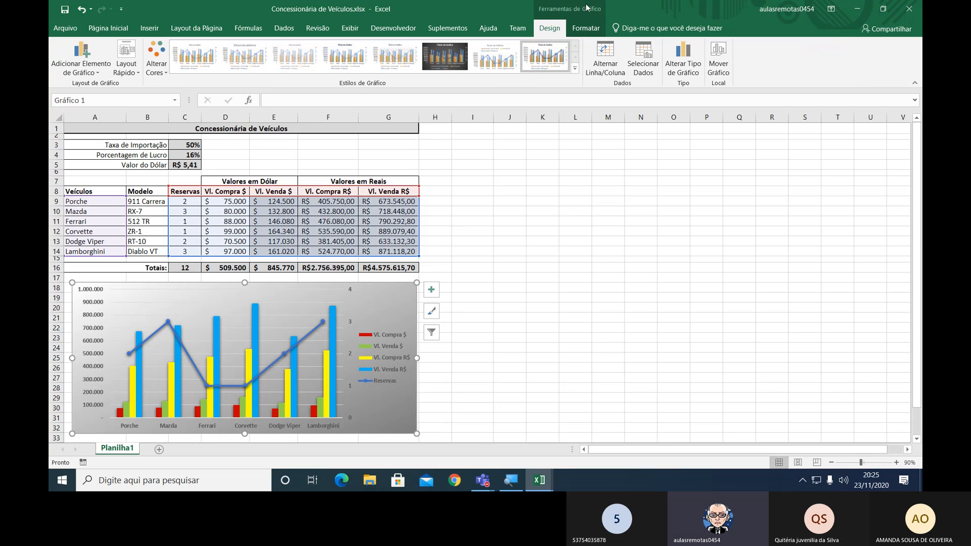
left_click(100, 68)
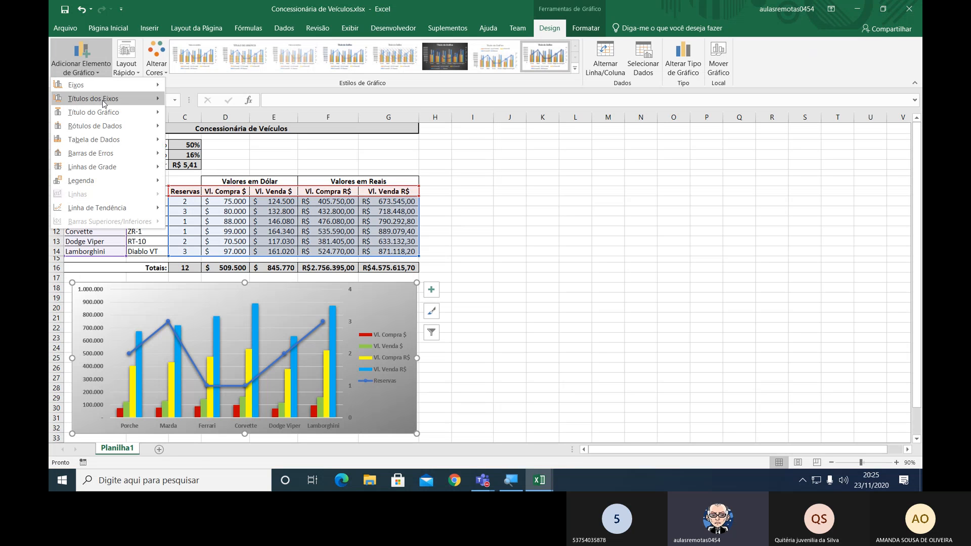
mouse_move(104, 113)
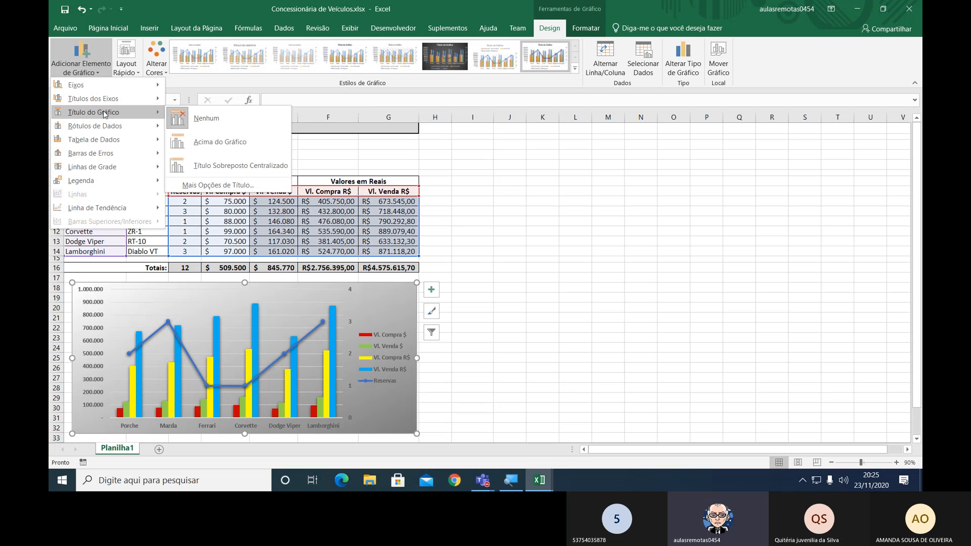
left_click(229, 148)
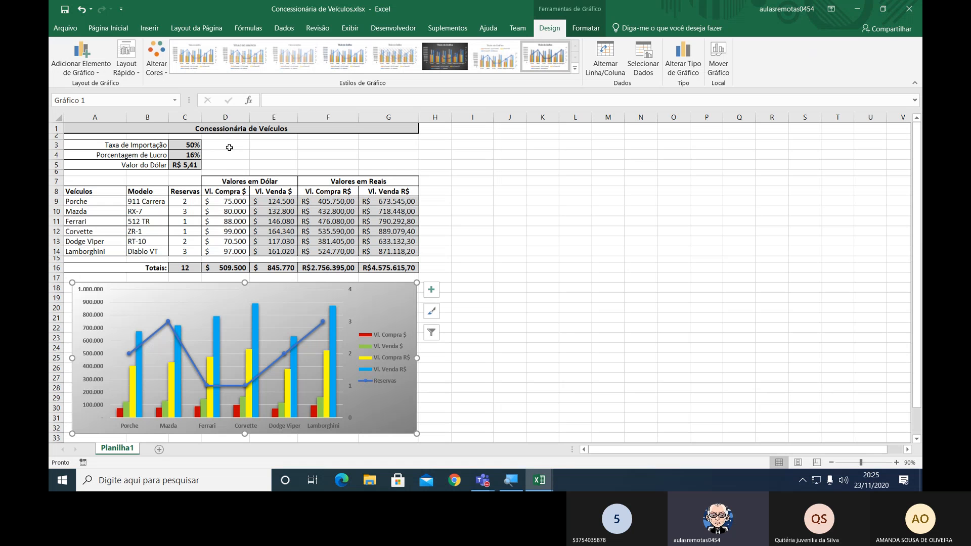
left_click(95, 75)
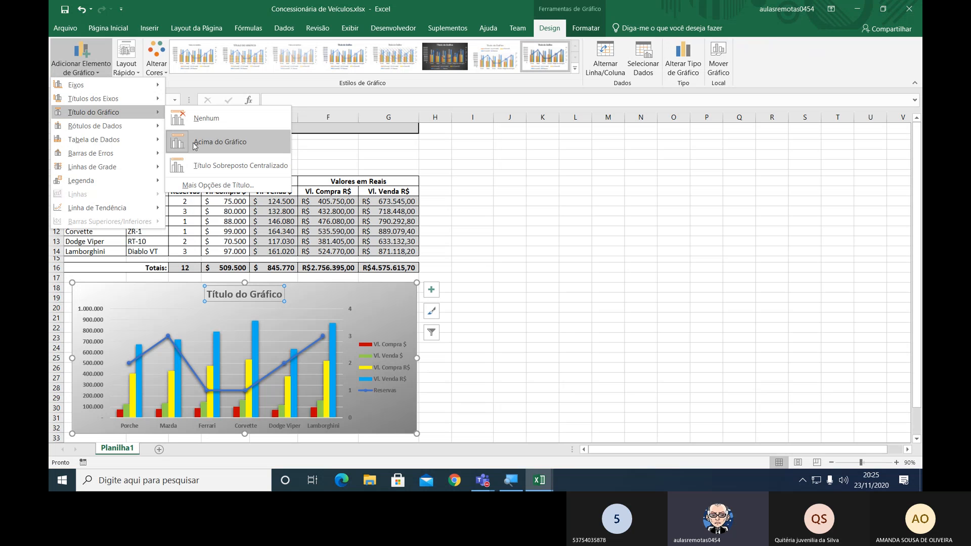
left_click(232, 141)
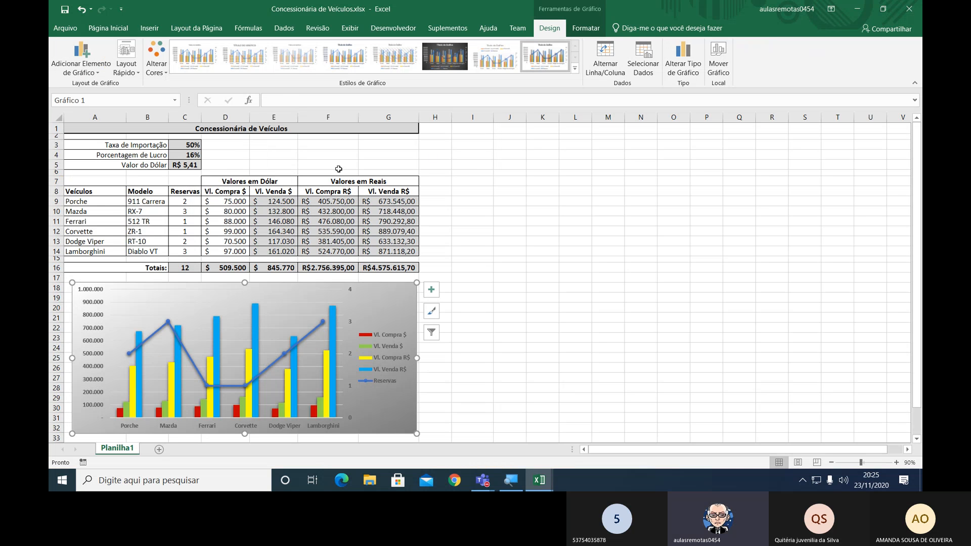
left_click(598, 231)
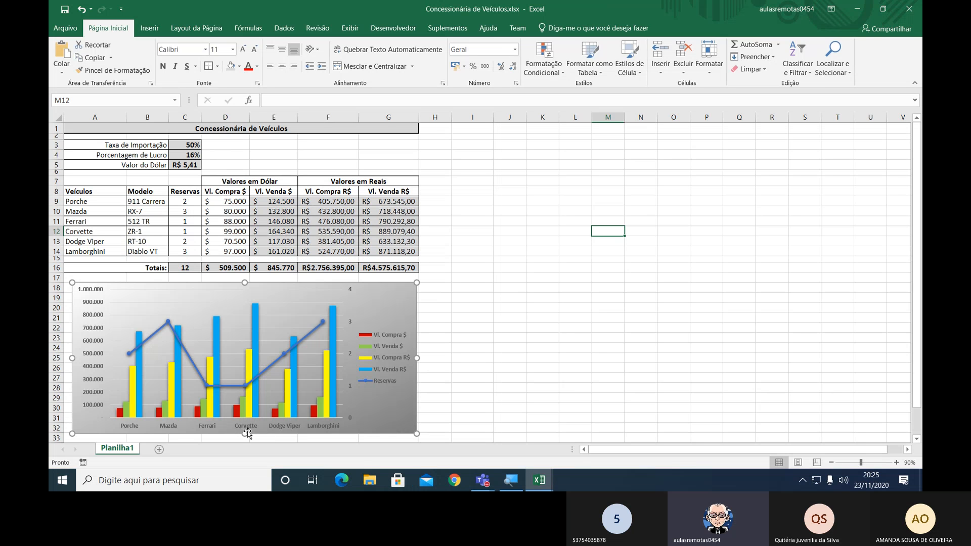
left_click_drag(245, 432, 245, 431)
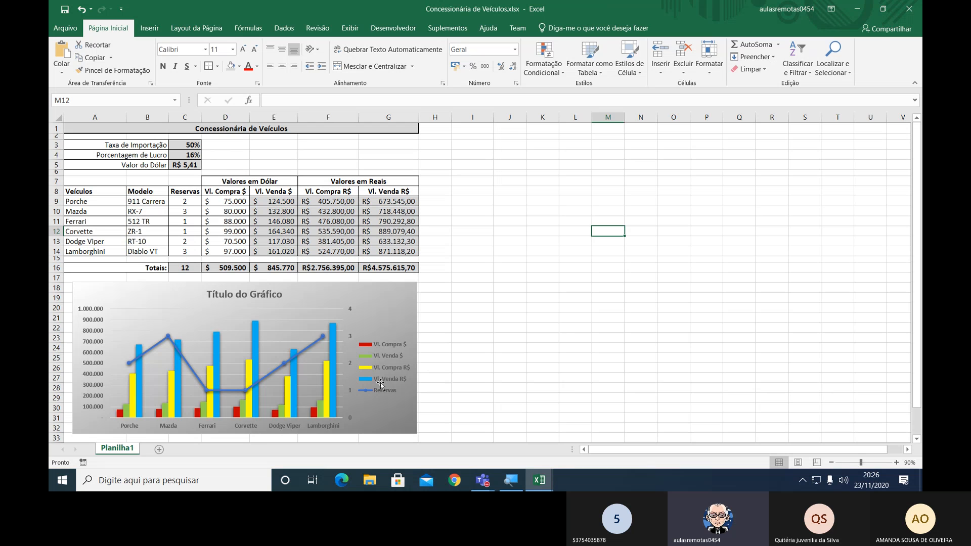
Close the Concessionária de Veículos workbook.
left_click(592, 319)
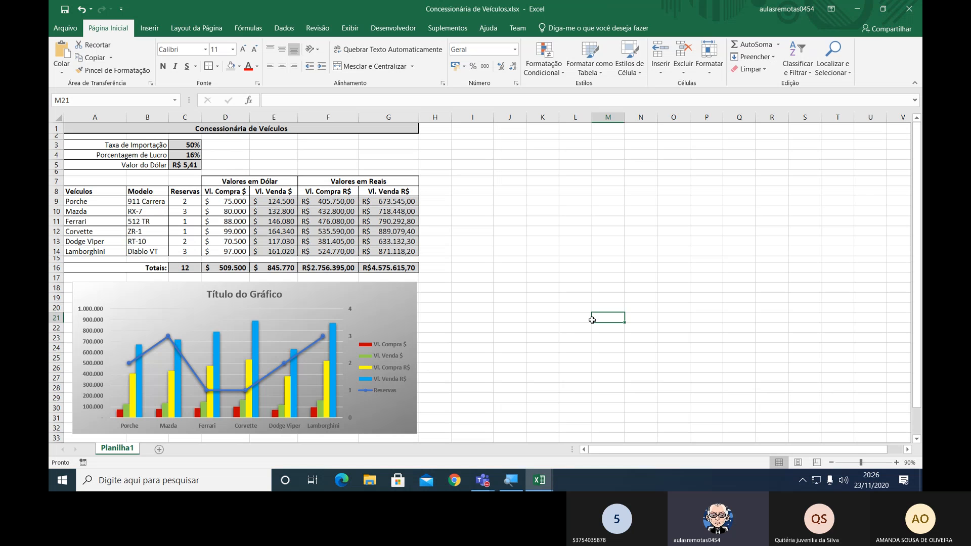
left_click(77, 31)
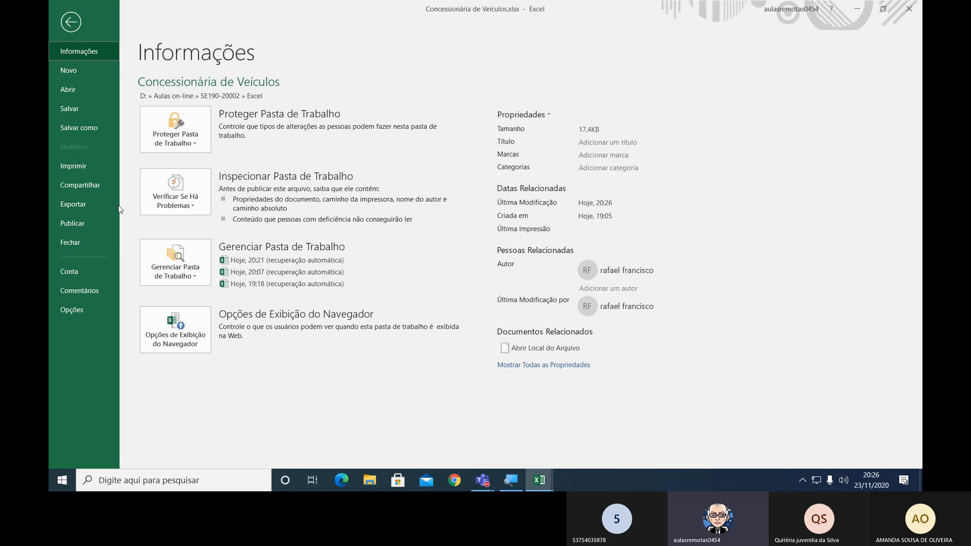
left_click(83, 240)
Append "/ Gráfico de Combinação" to the day 23 entry under Matéria Lecionada in cell E38 of the attendance workbook.
scroll(587, 230, "up", 2)
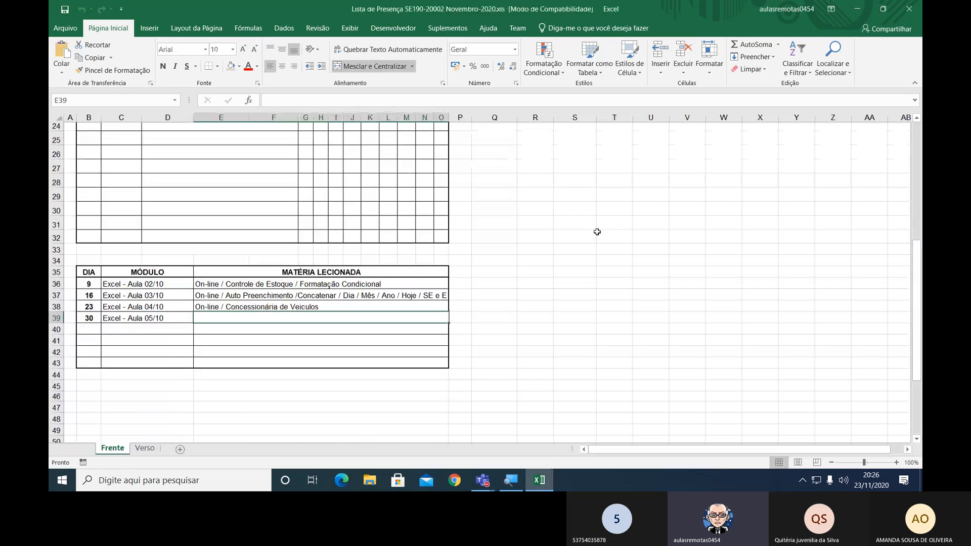
double_click(318, 313)
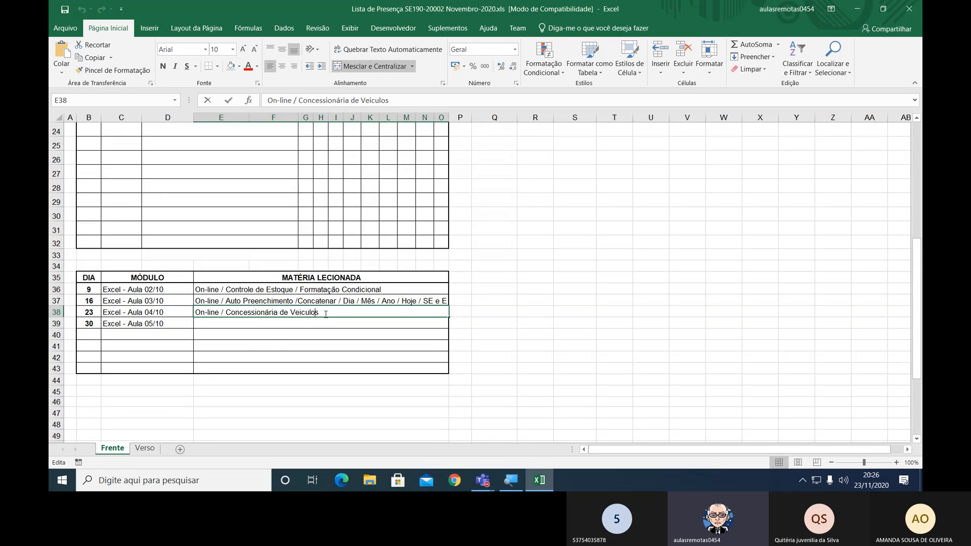
left_click(337, 315)
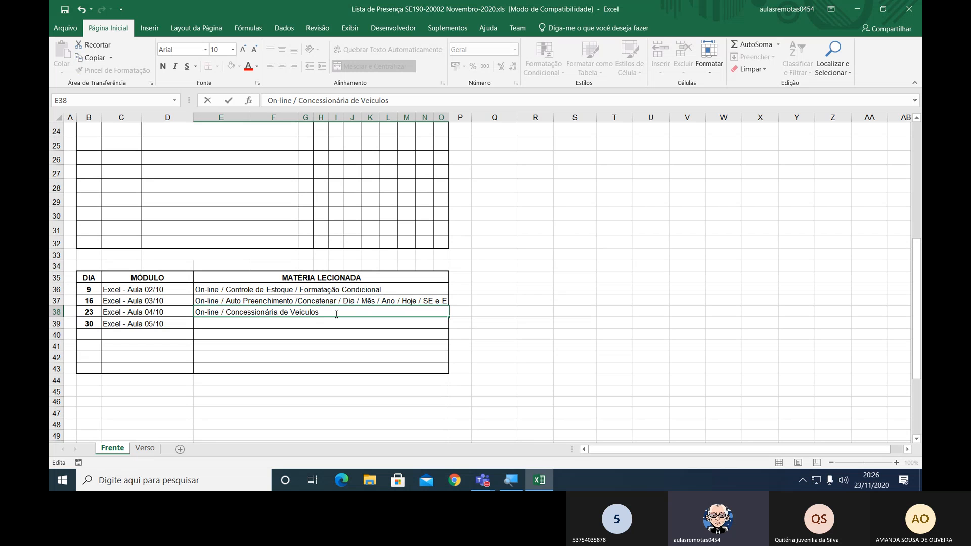
type("/ Gráfico de Combina")
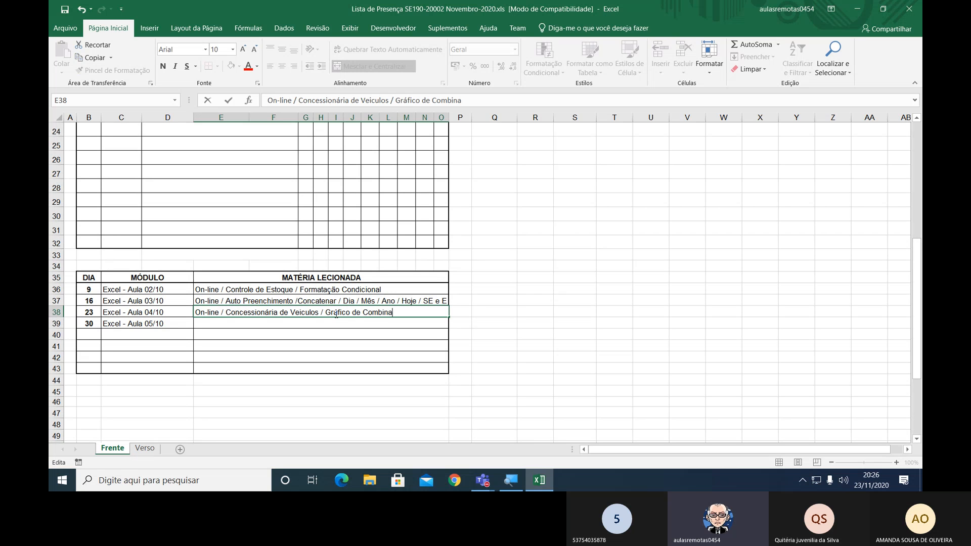
type("ção")
key("ctrl+Return")
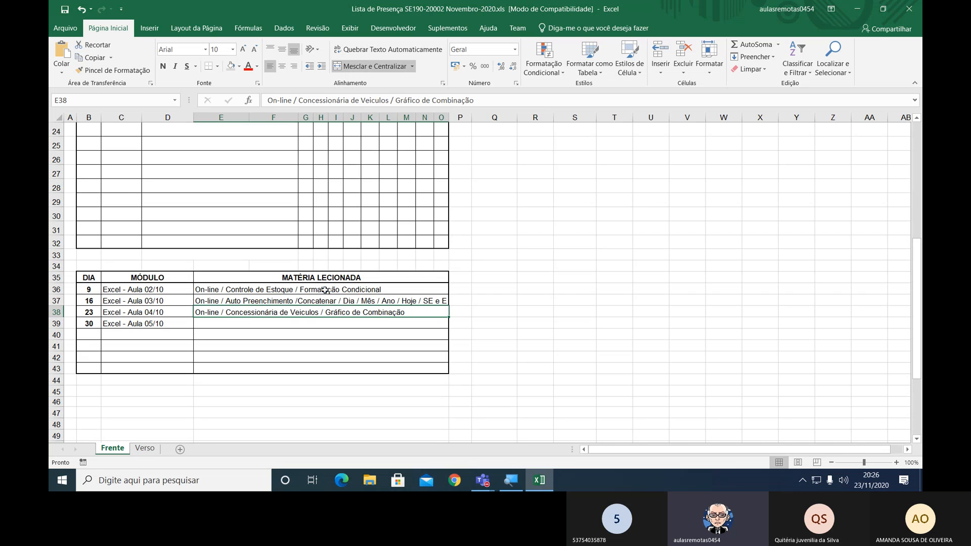
Check the day 23 attendance marks in the student list.
scroll(325, 289, "up", 5)
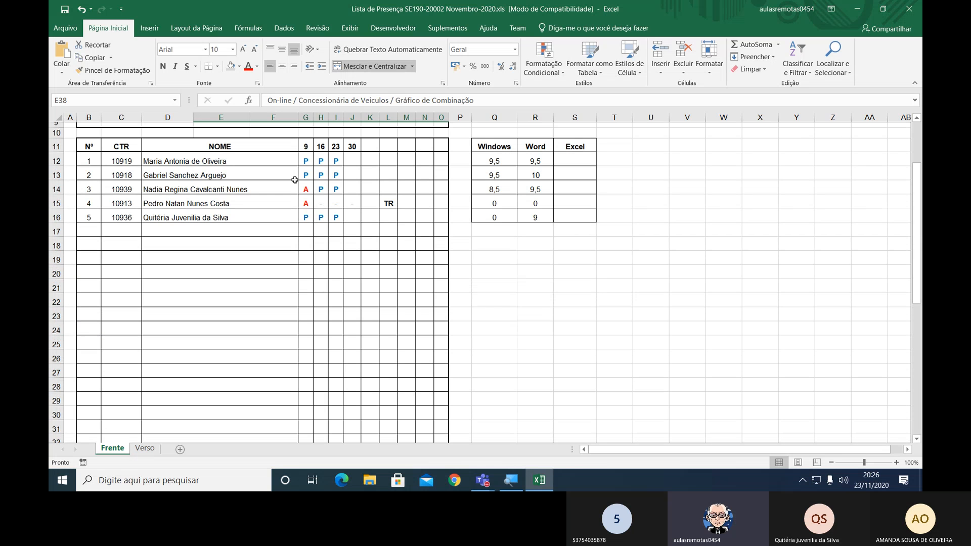
left_click(339, 189)
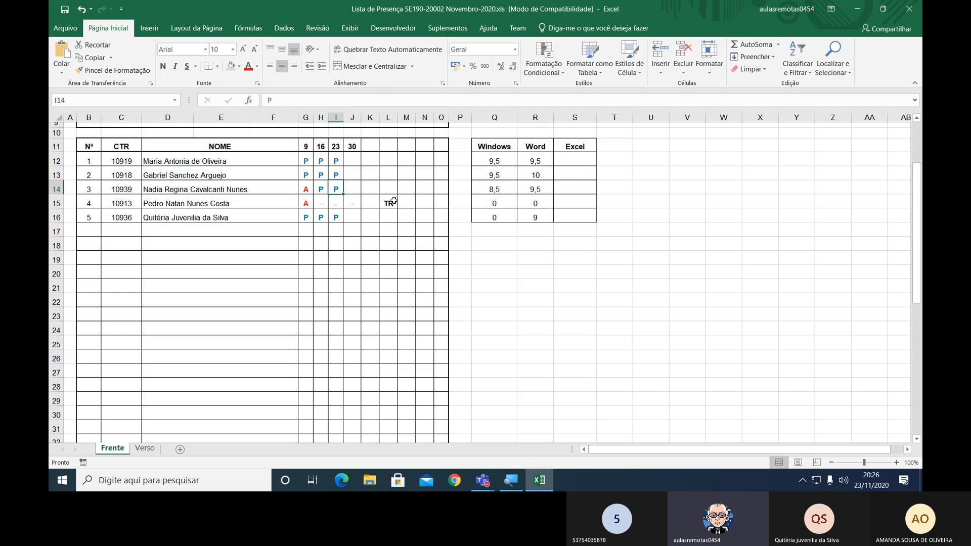
Mark student number 3 as absent for day 23 by entering A in cell I14 of the Frente sheet.
type("A")
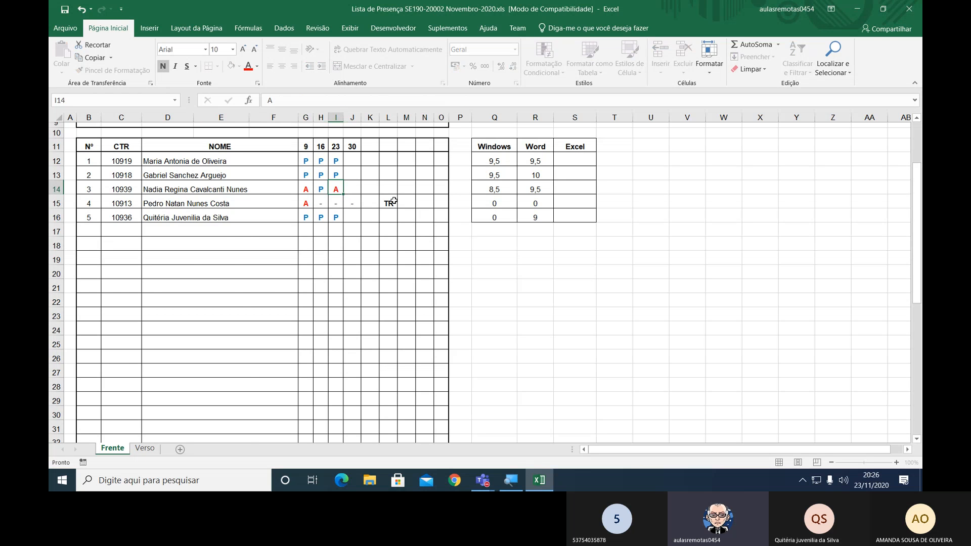
key("Return")
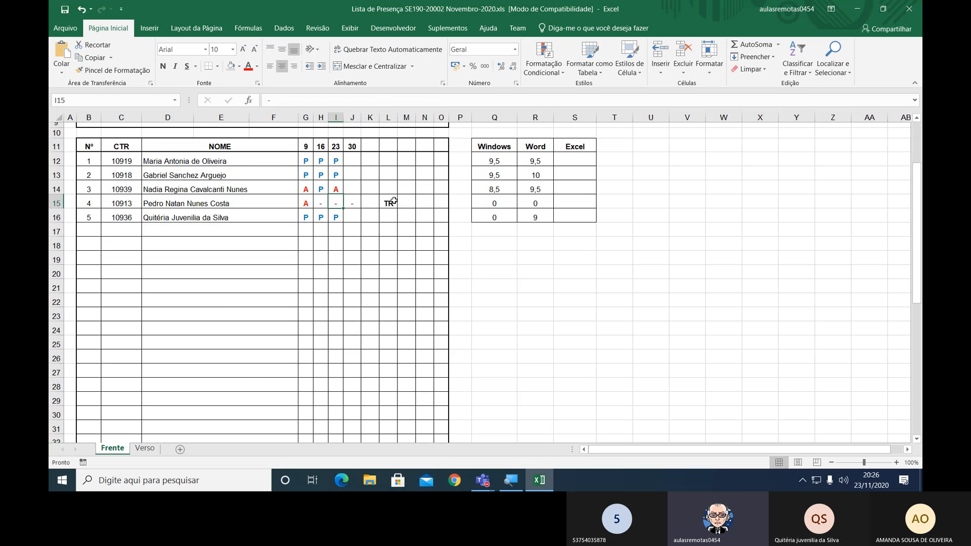
Check the attendance marks on the Verso sheet, return to the Frente sheet and close the attendance workbook.
key("ctrl+Page_Down")
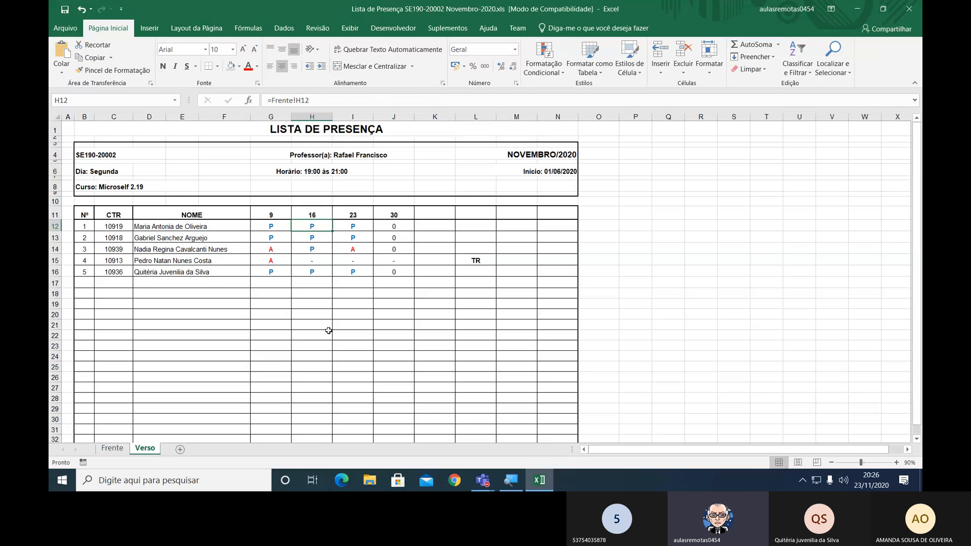
left_click(126, 448)
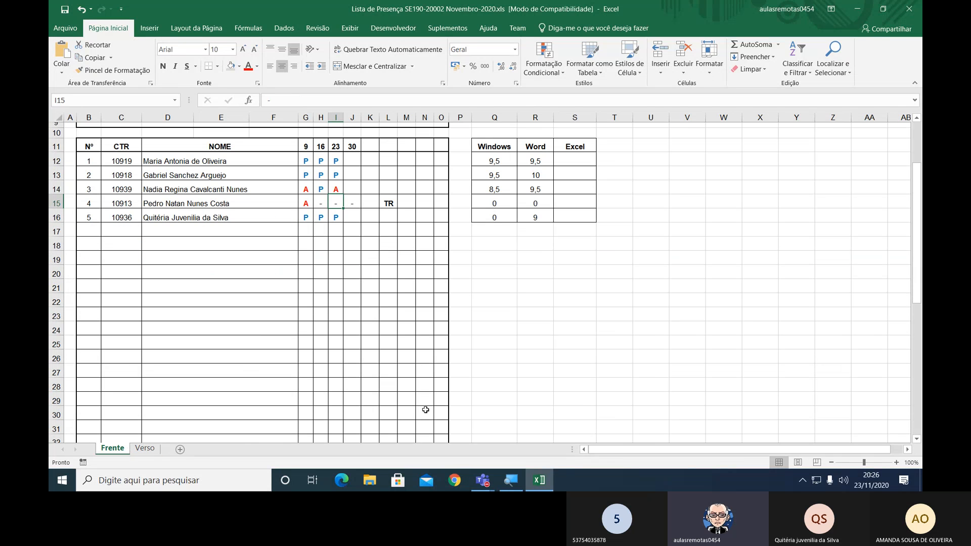
left_click(908, 14)
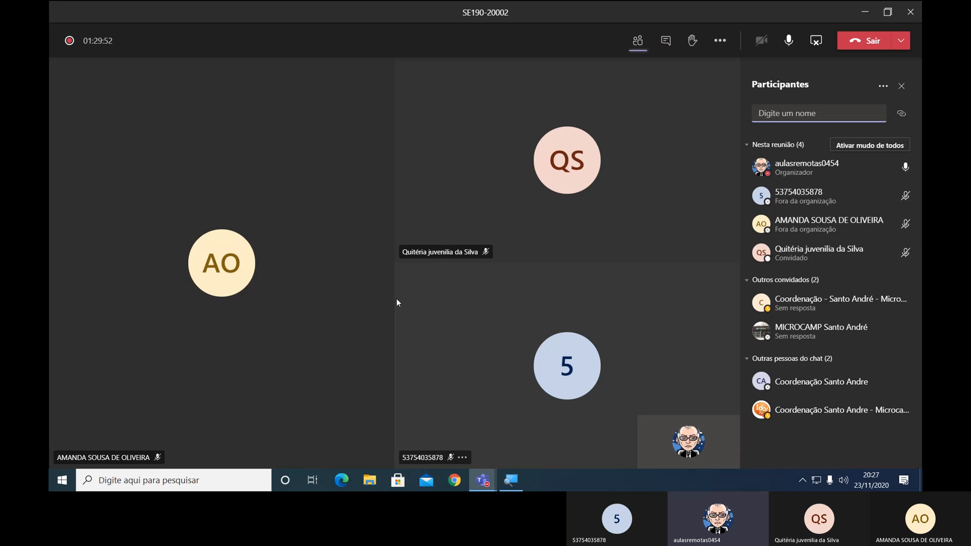
Launch Excel again from the Windows desktop while the Teams meeting stays open.
key("super")
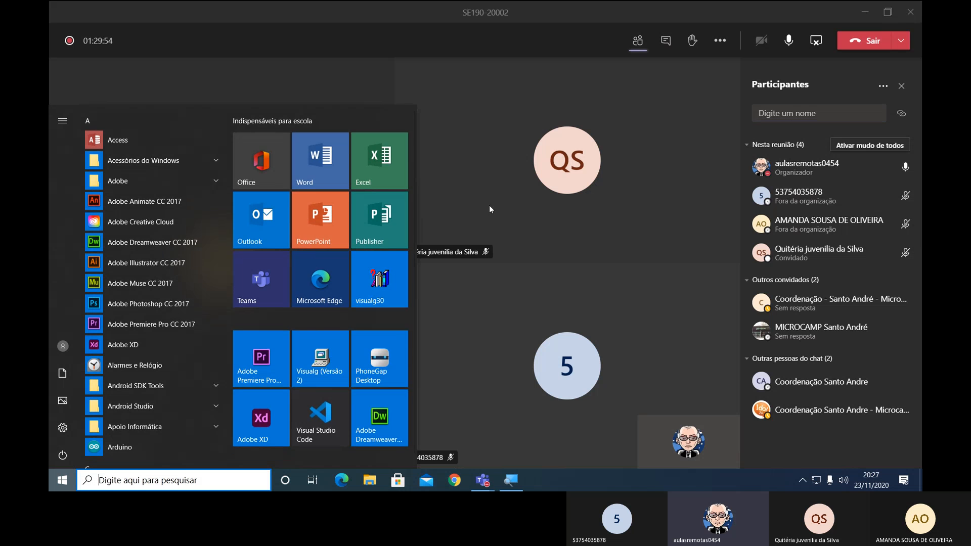
left_click(390, 173)
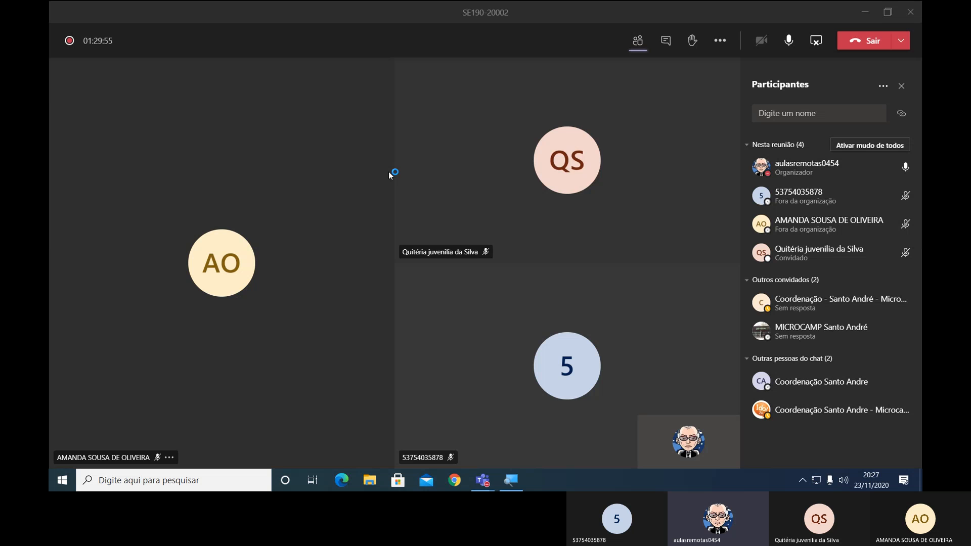
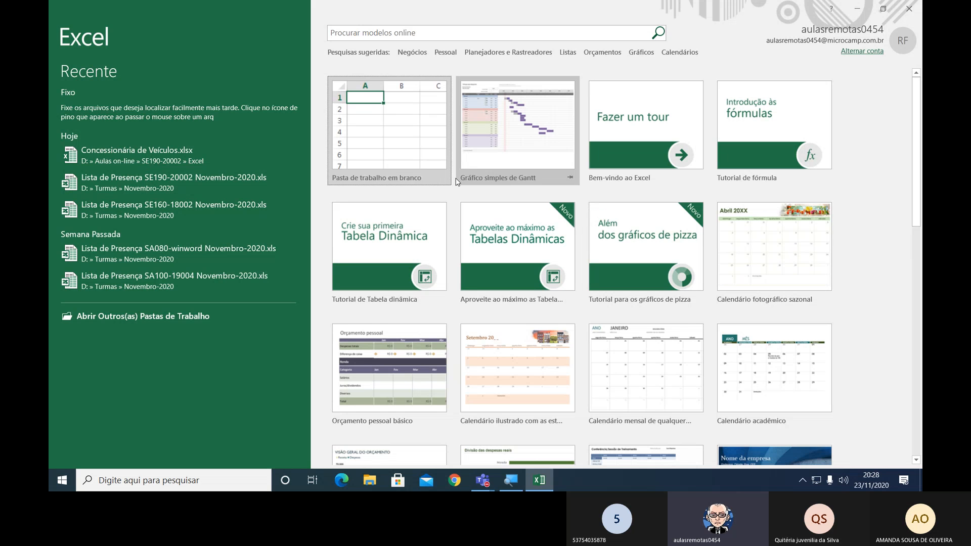
Create a blank workbook and set its display zoom to 200%.
left_click(367, 147)
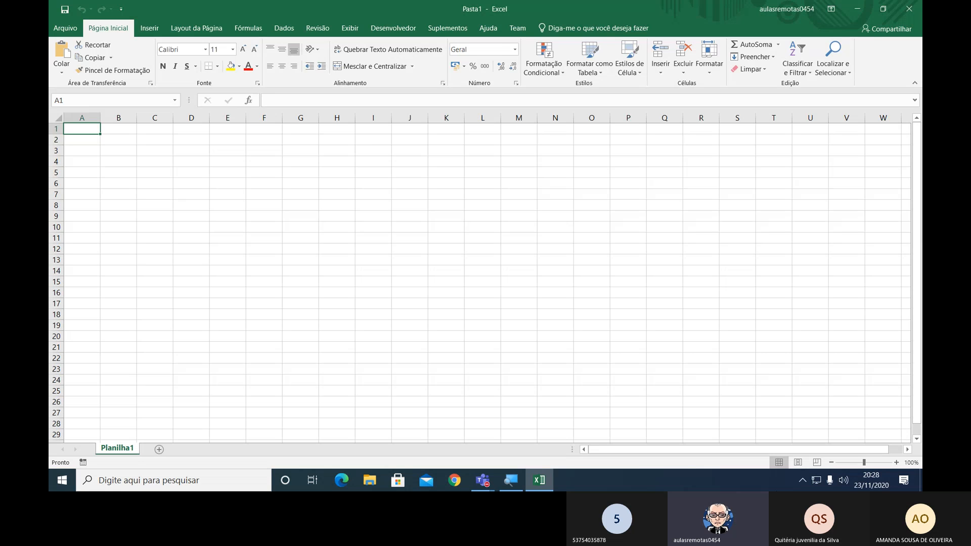
left_click(896, 463)
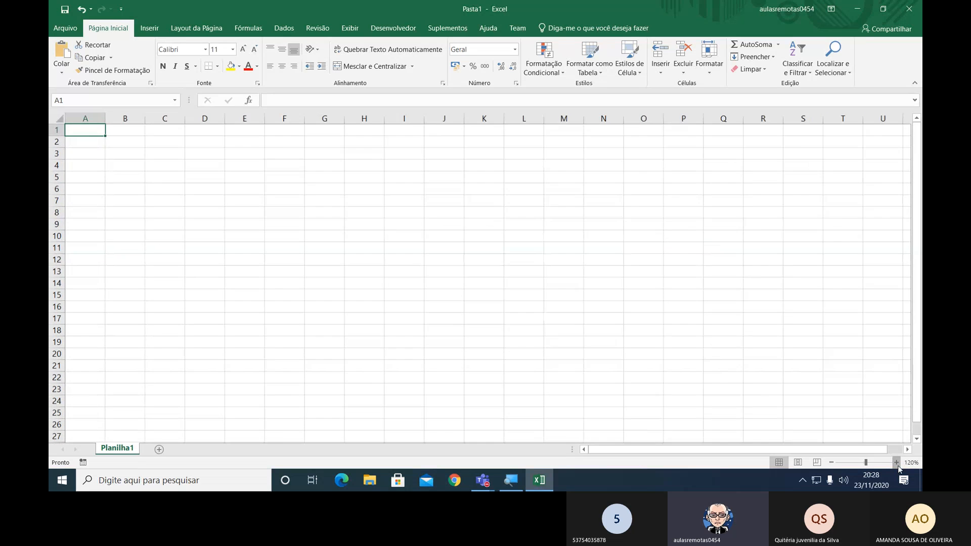
left_click(897, 463)
left_click(897, 462)
left_click(897, 462)
left_click(897, 463)
left_click(897, 463)
left_click(897, 463)
left_click(897, 463)
left_click(897, 463)
left_click(897, 463)
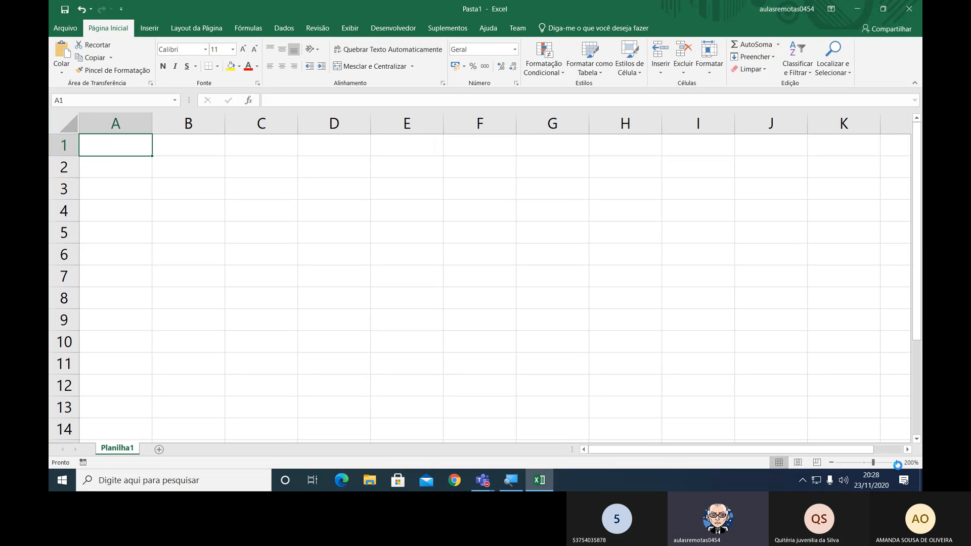
Begin saving the workbook as a new file and enter the file name Formula X Função.xlsx.
key("F12")
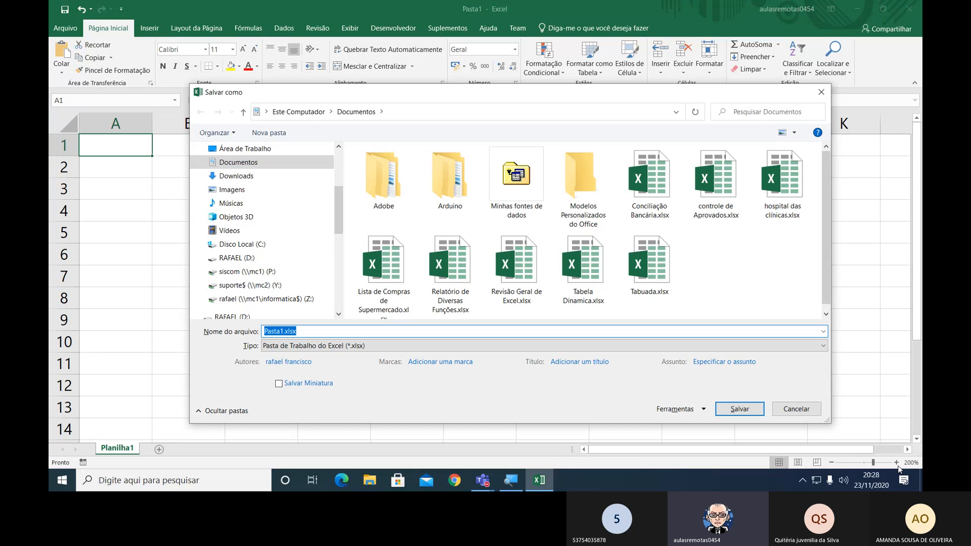
key("Home")
key("shift+Right")
key("shift+Right")
key("shift+Right")
key("shift+Right")
key("shift+Right")
key("shift+Right")
type("Fo")
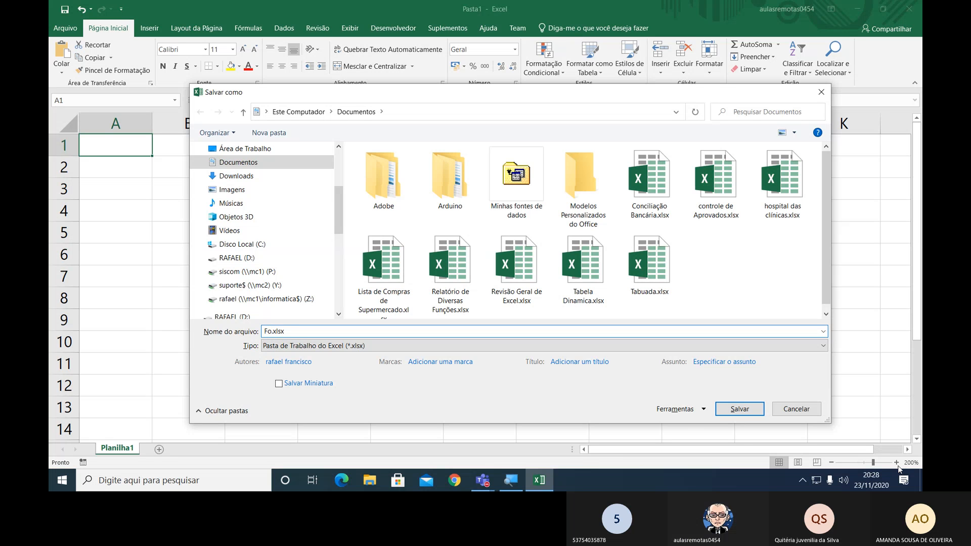
type("rmula X ")
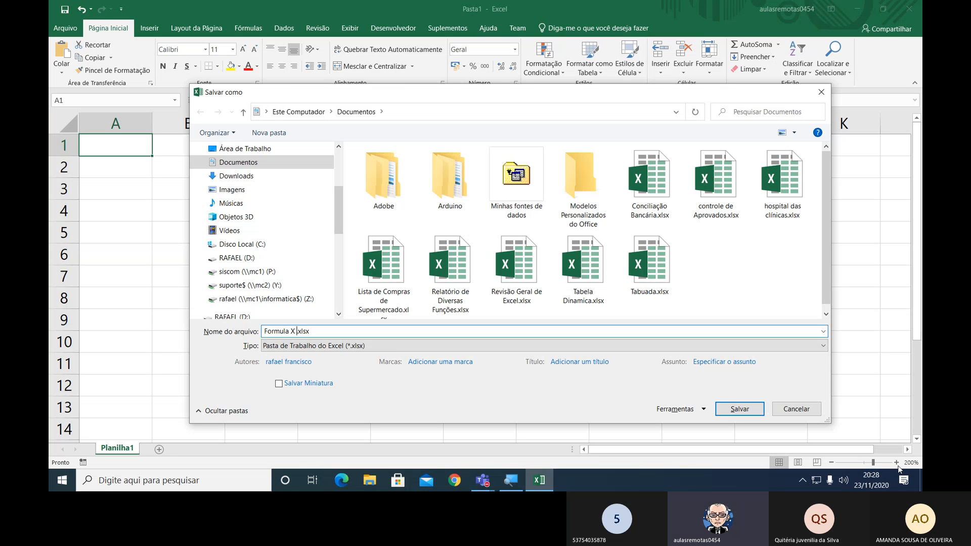
type("Func")
type("ão")
Save the workbook on drive D: in the Excel folder under Aulas on-line, SE190-20002.
left_click(254, 259)
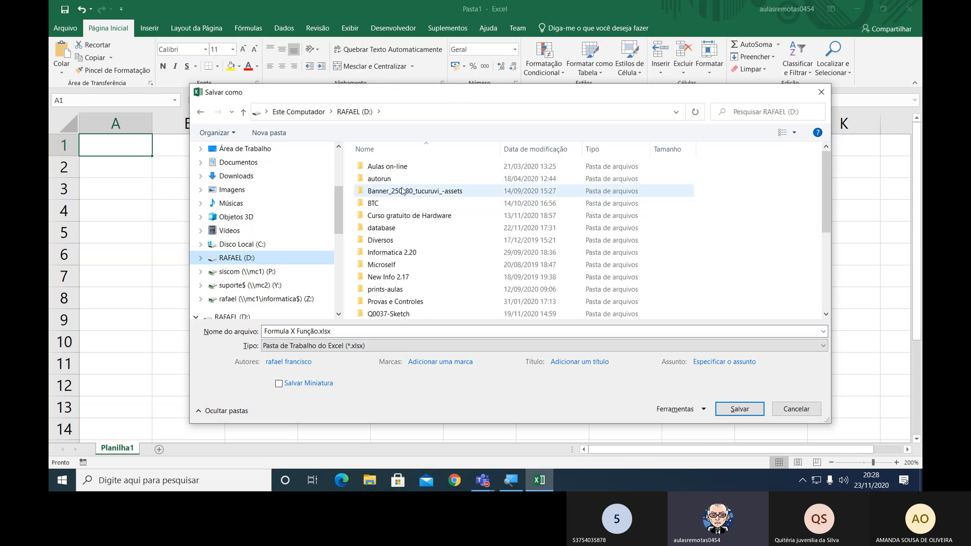
double_click(379, 167)
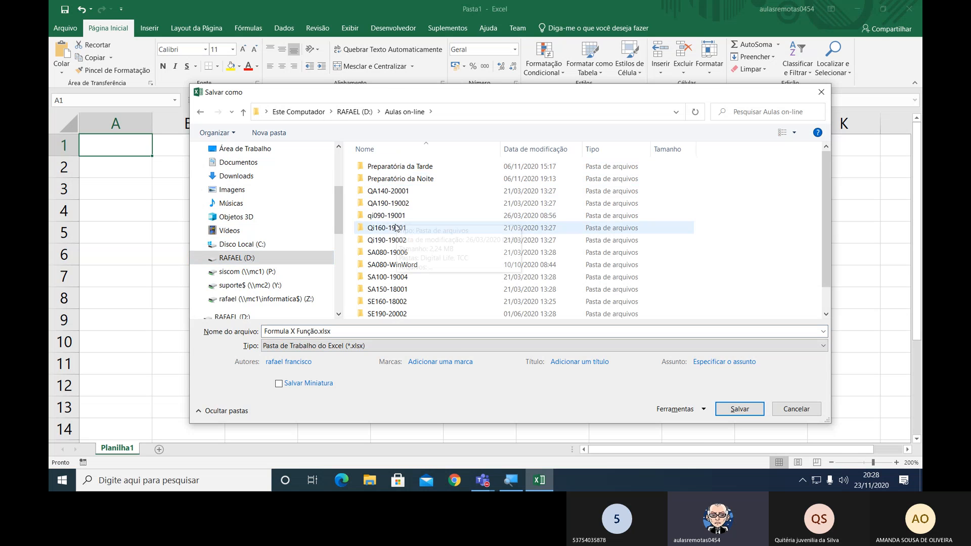
scroll(396, 228, "down", 1)
double_click(400, 287)
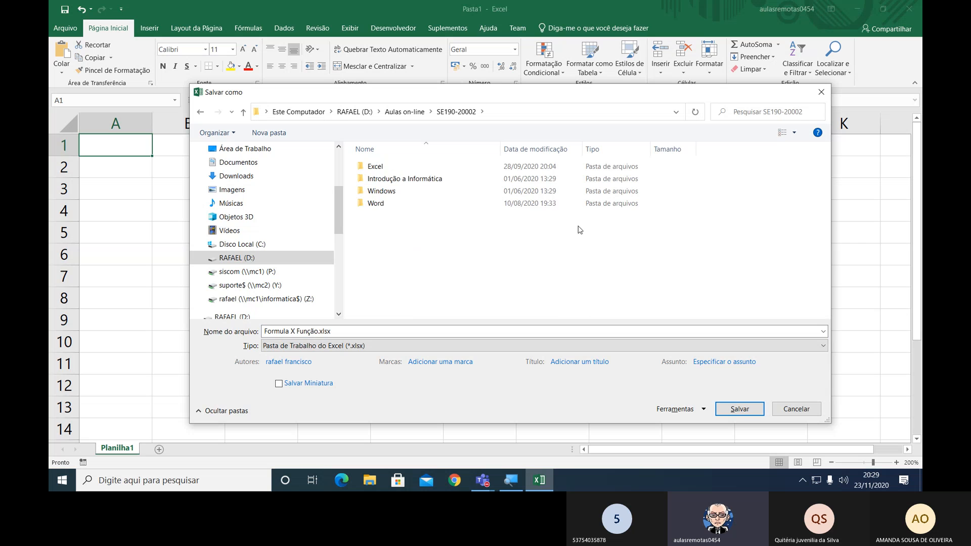
double_click(375, 168)
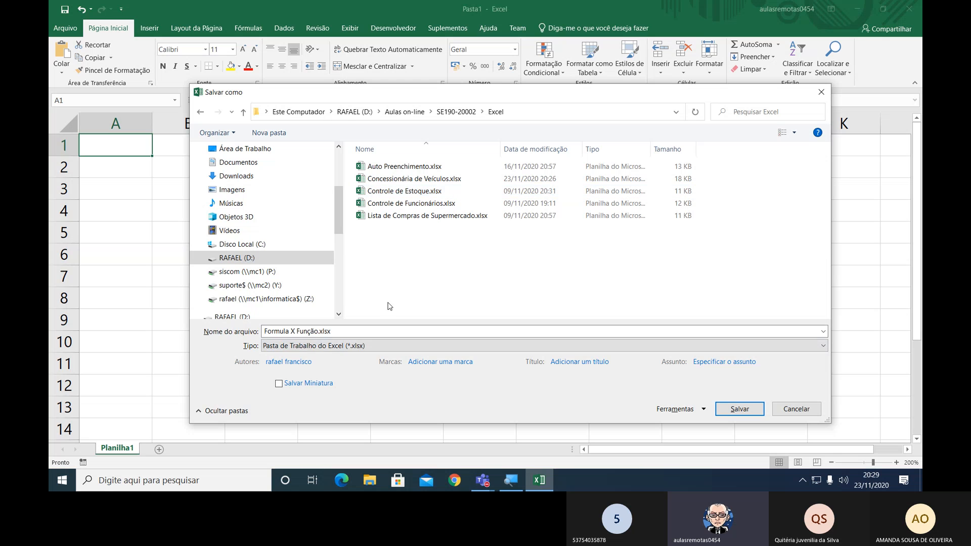
left_click(741, 409)
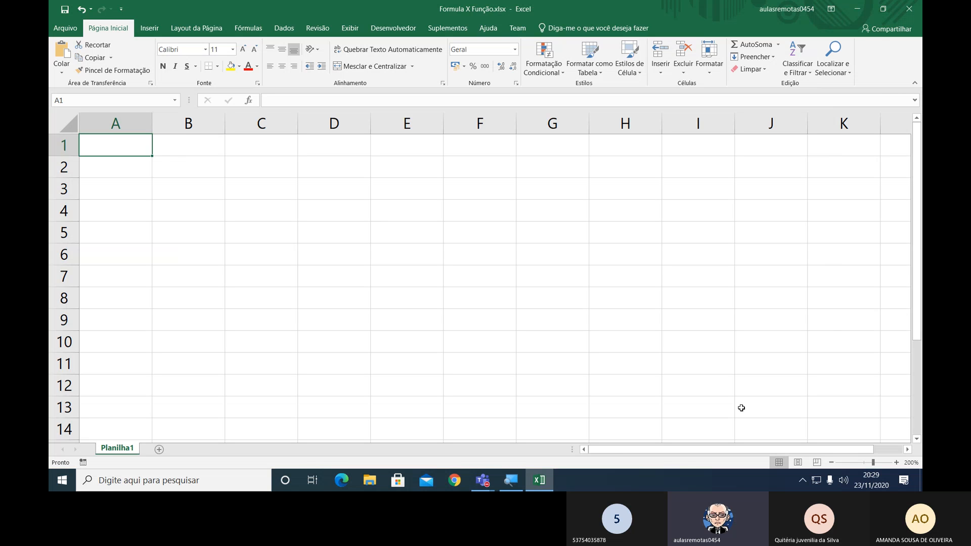
Merge and center cells A1:B1 and enter the title Fórmula X Função.
key("shift+Right")
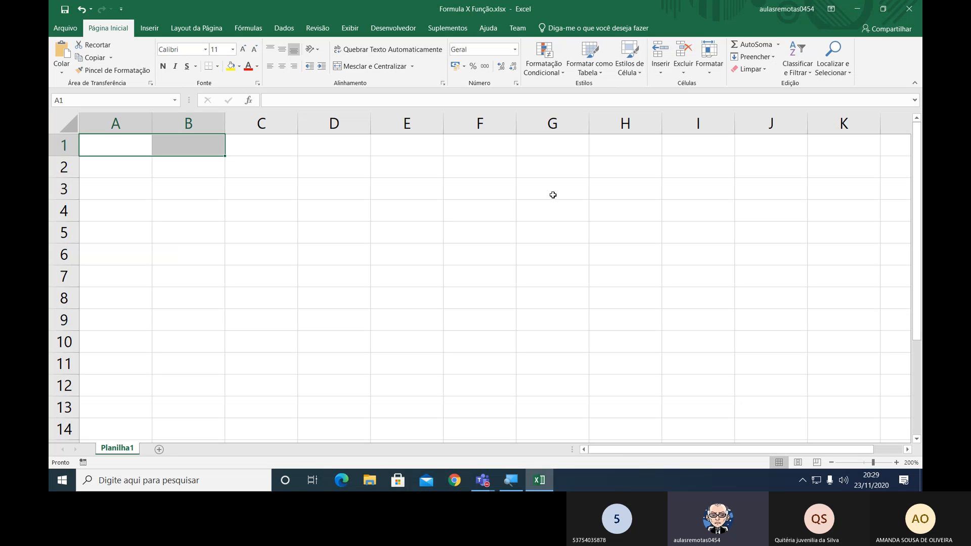
left_click(373, 66)
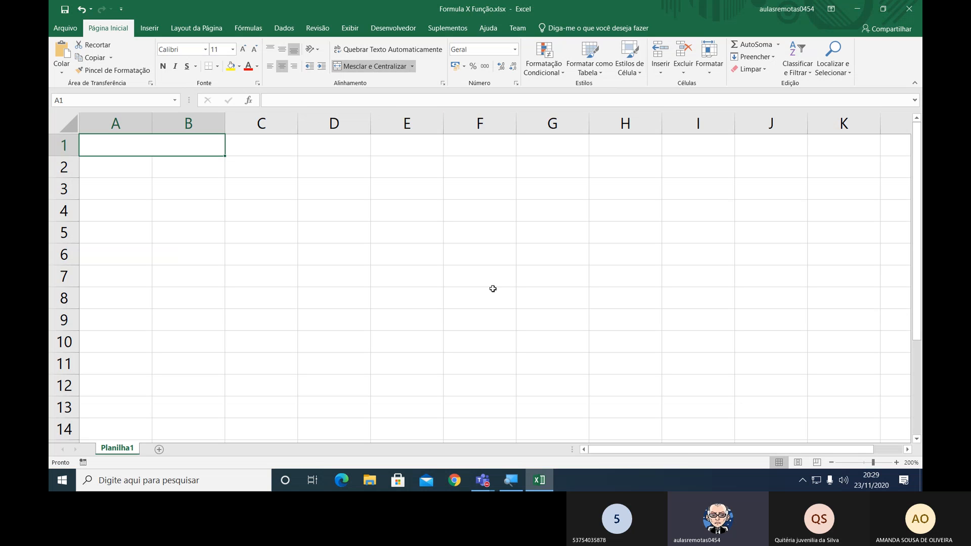
type("Fórmula ")
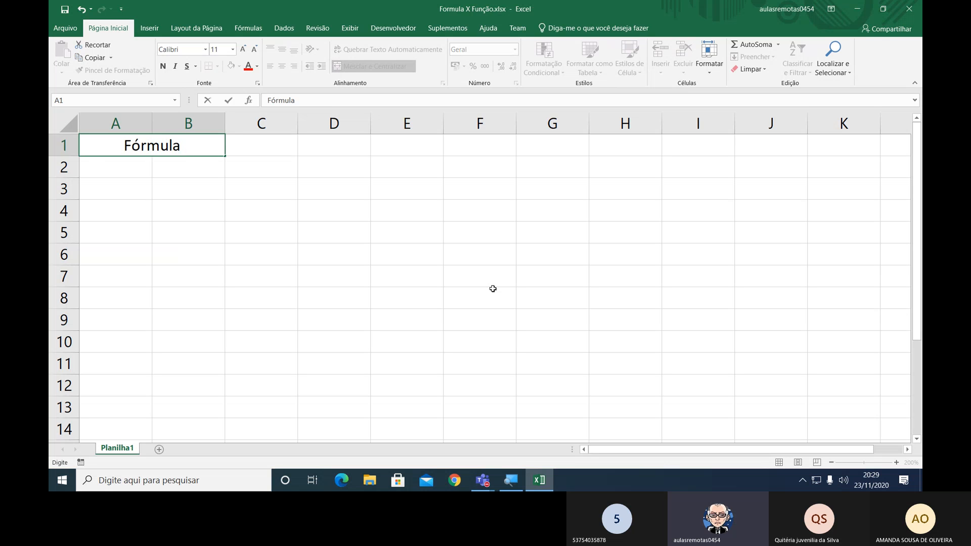
type("X Fu")
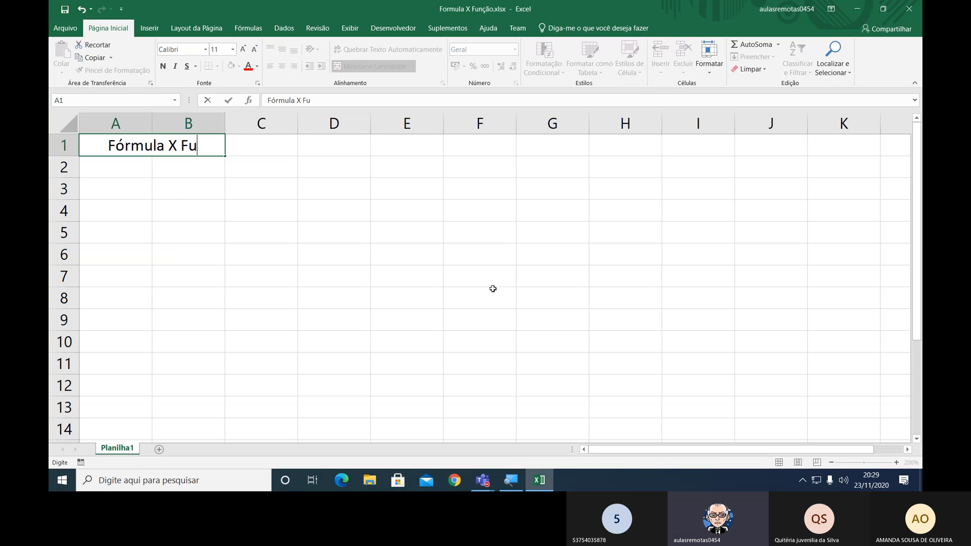
type("nç")
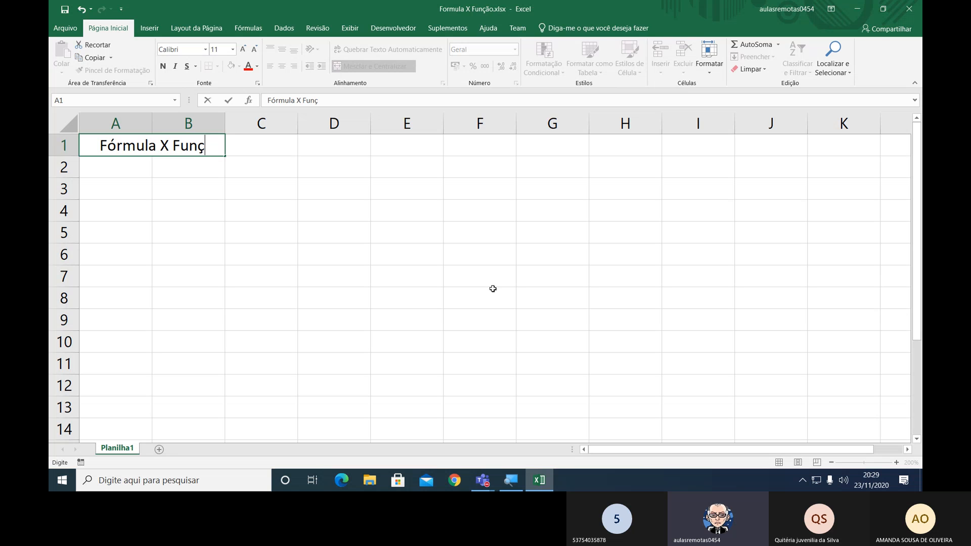
type("ão")
key("Return")
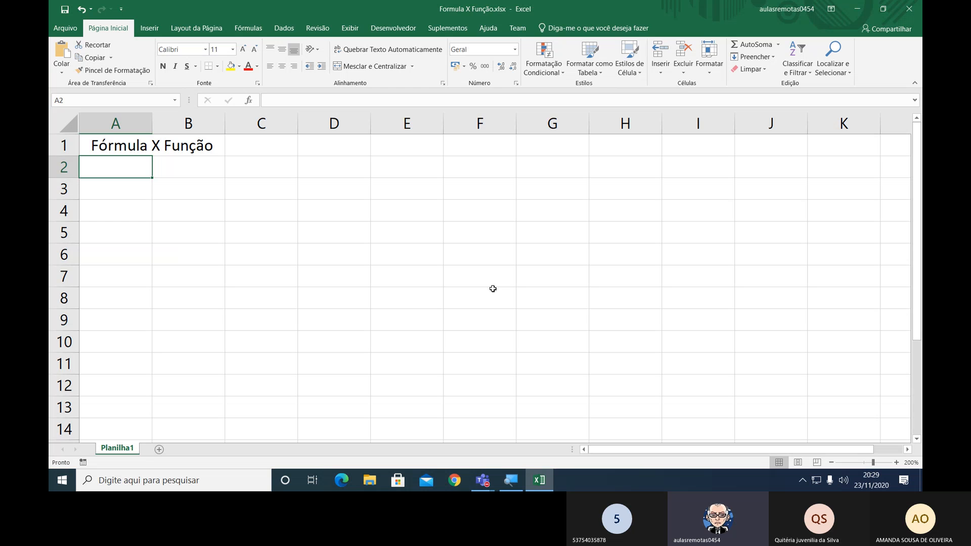
Enter the header Produto in A2 and the products Camisa, Calça, Camiseta and Blusa in A3:A6.
type("Produto")
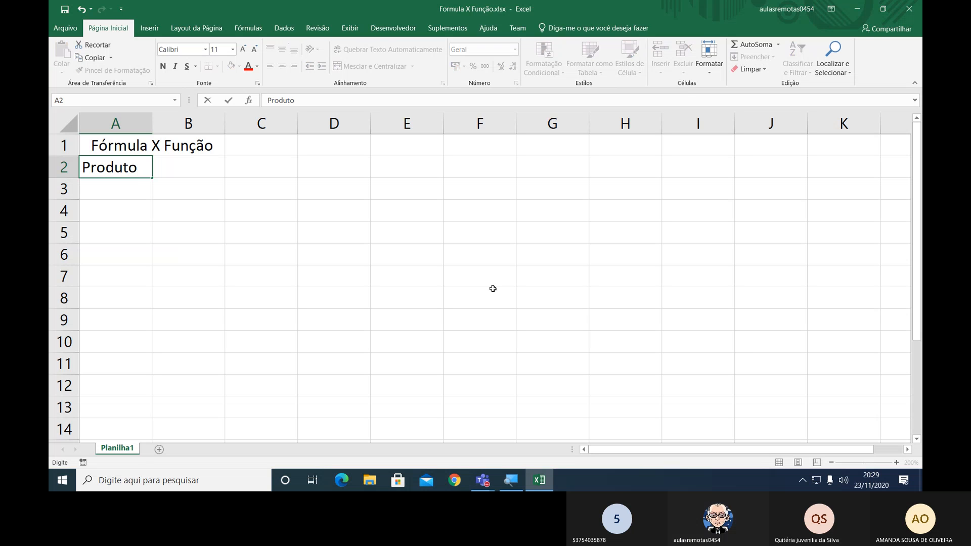
key("Return")
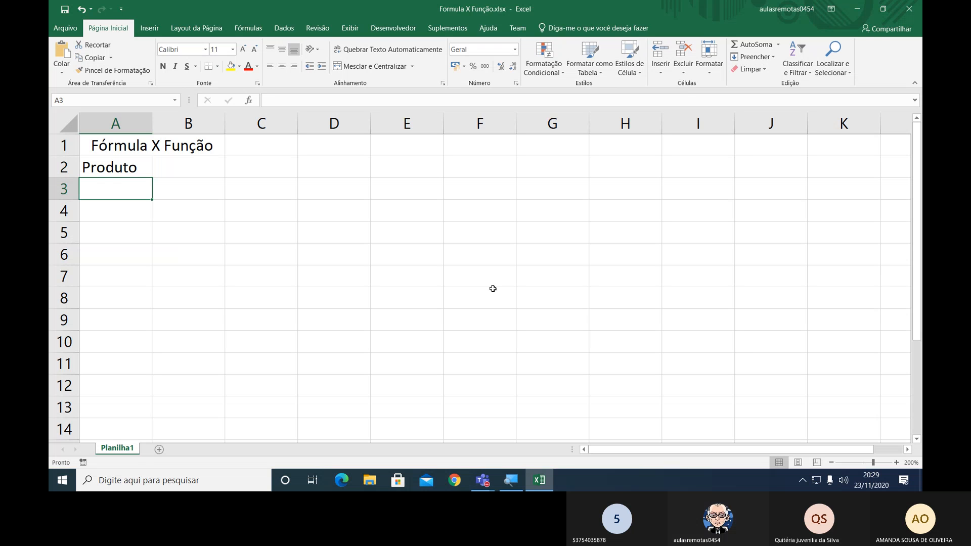
type("Camisa")
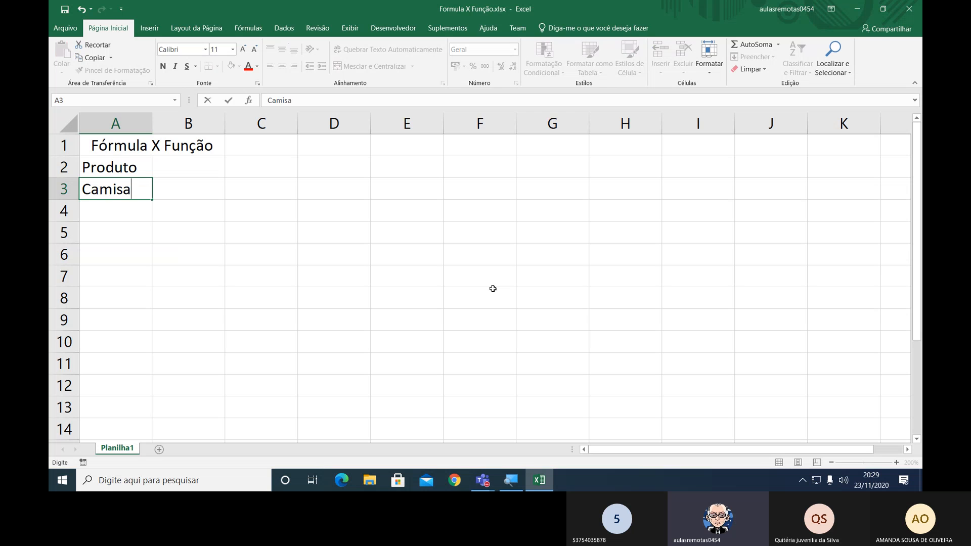
key("Return")
type("Cal")
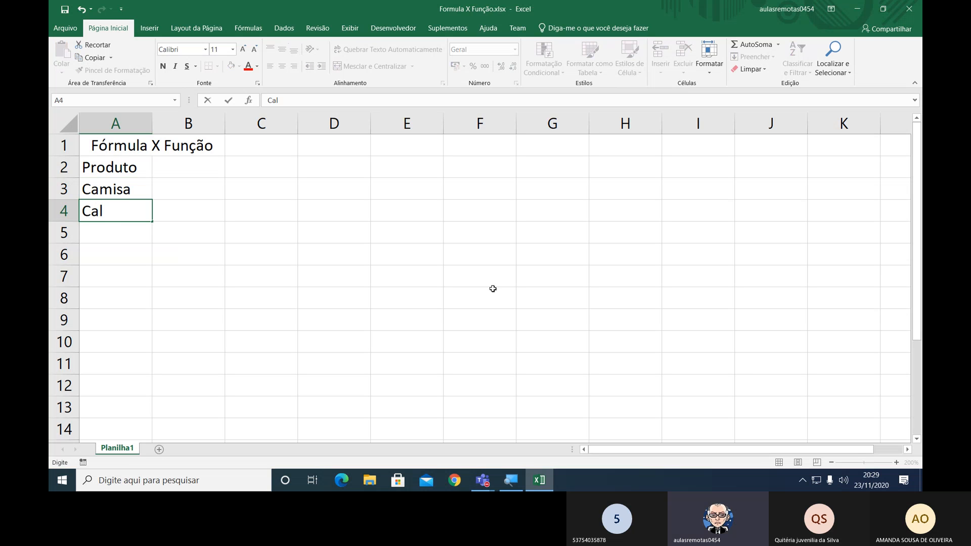
type("ça")
key("Return")
type("Camiseta")
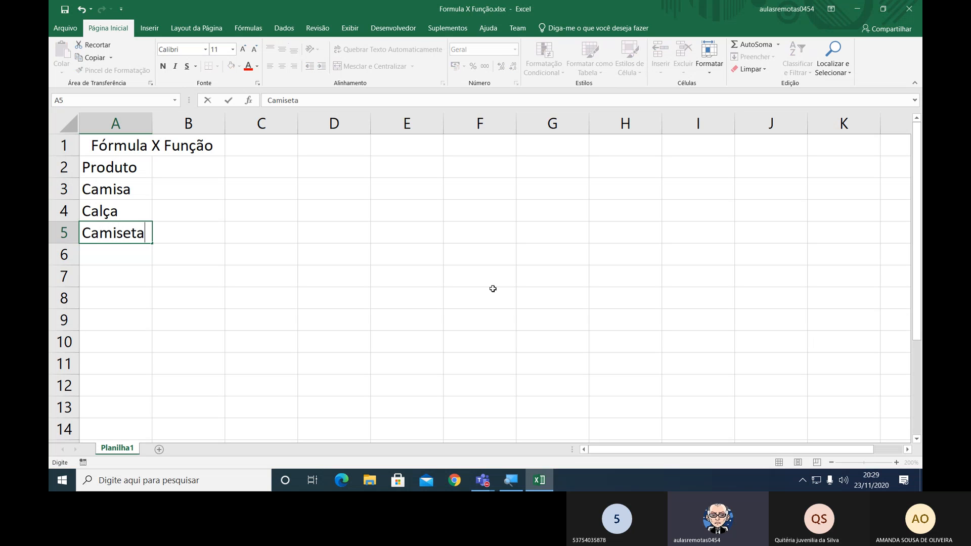
key("Return")
type("Blu")
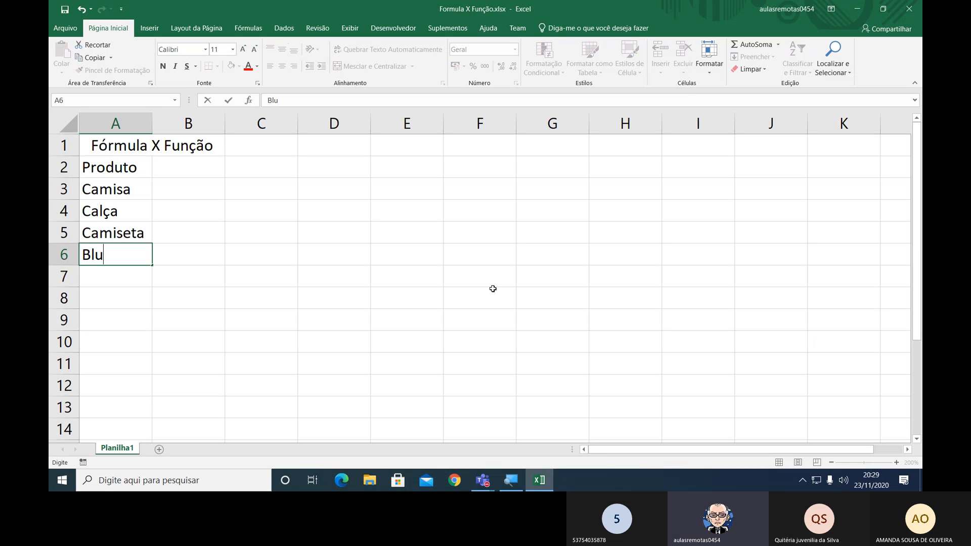
type("sa")
key("Return")
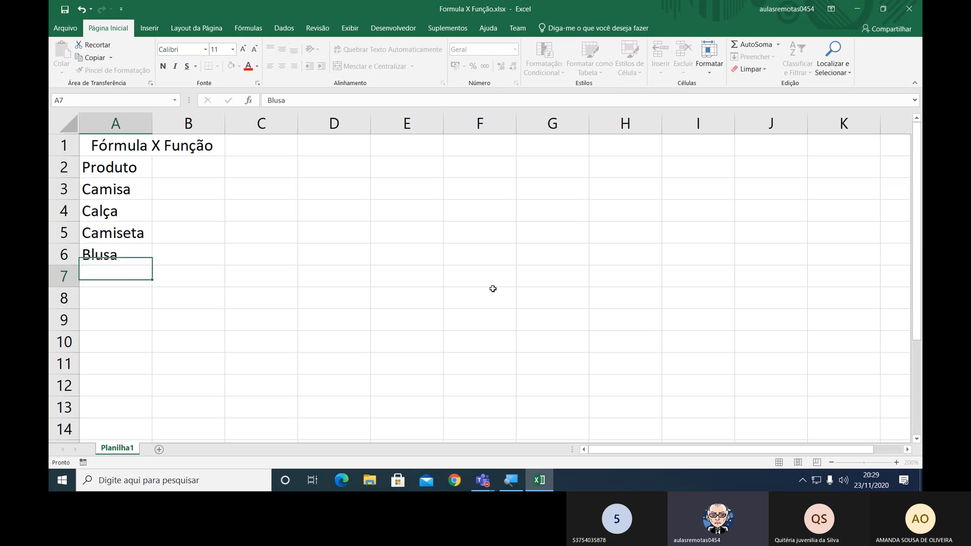
Continue the product list with Tênis, Sapato and Terno in A7:A9, and enter the label Total in A10.
type("T")
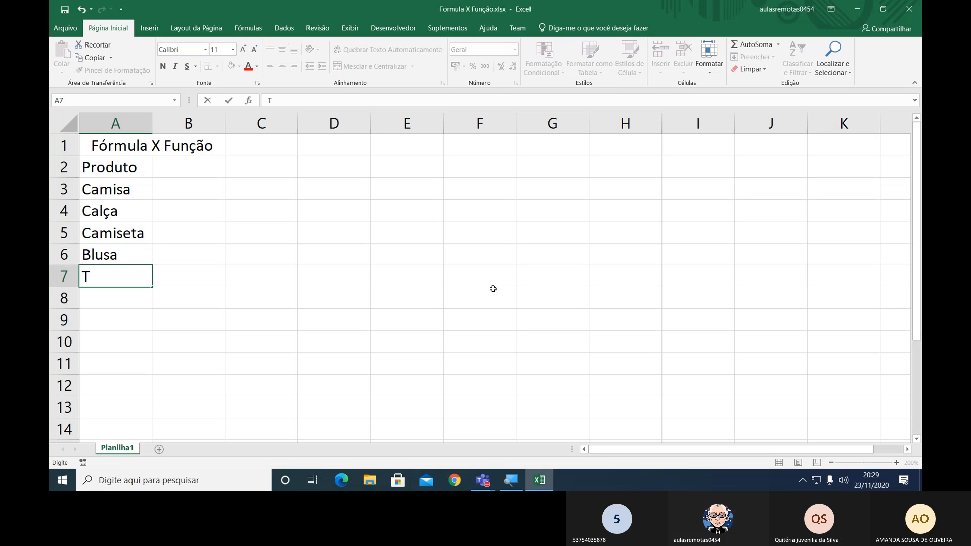
key("BackSpace")
type("Tê")
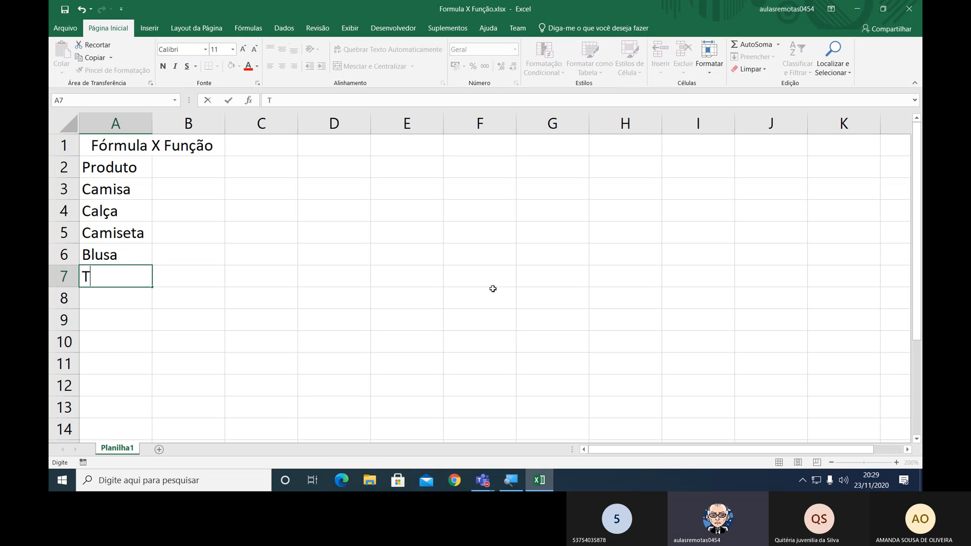
type("nis")
key("Return")
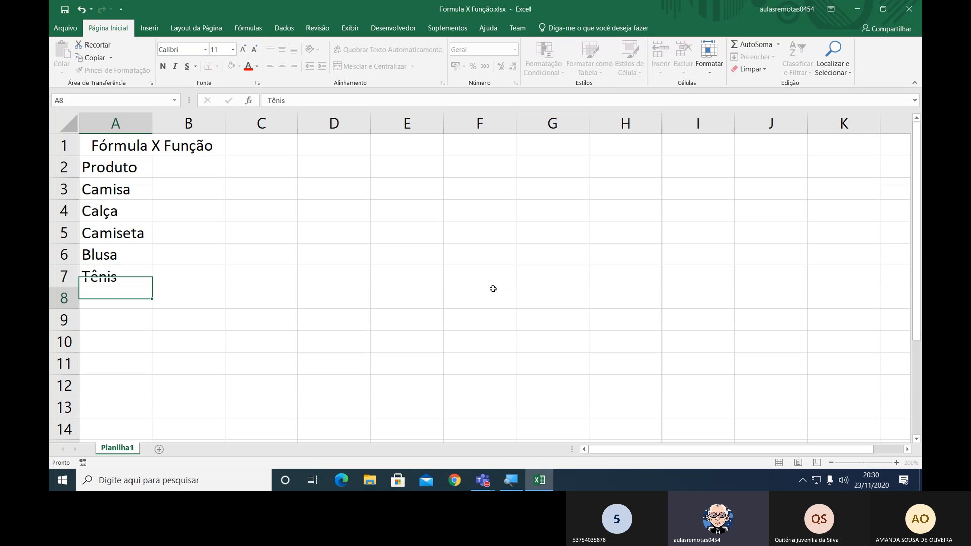
type("Sapato")
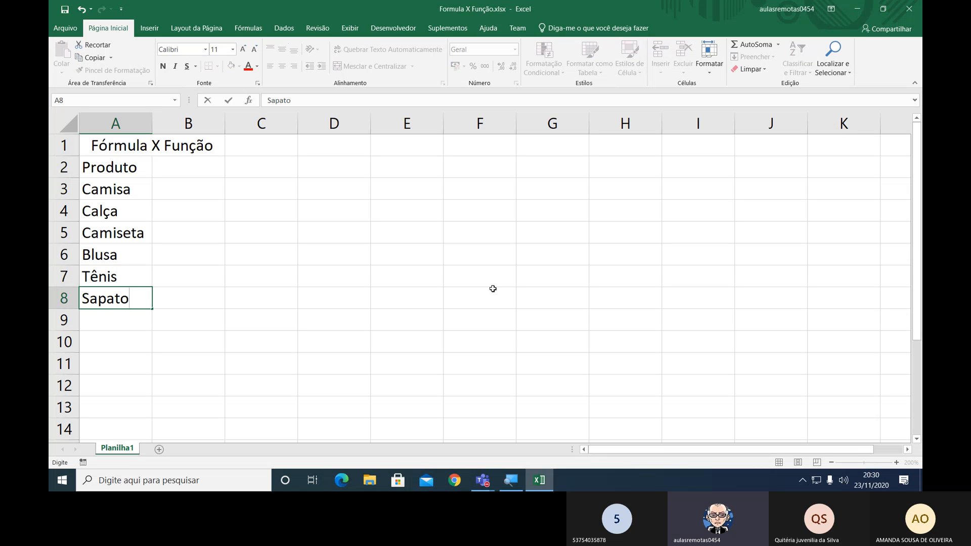
key("Return")
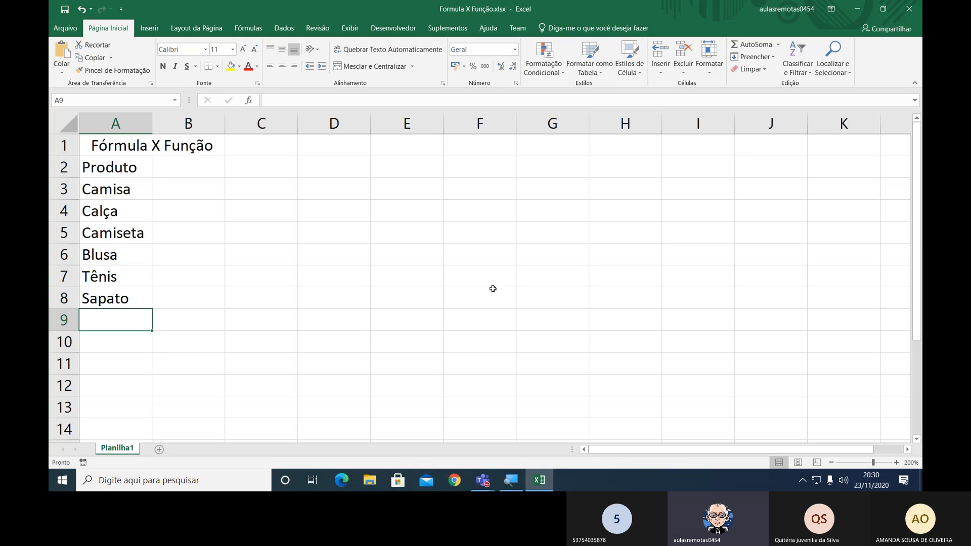
type("Terno")
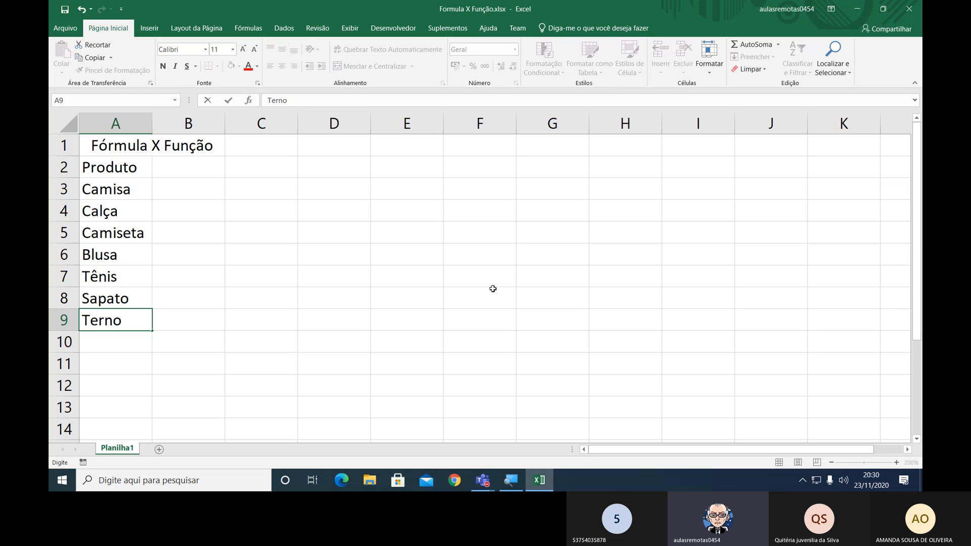
key("Return")
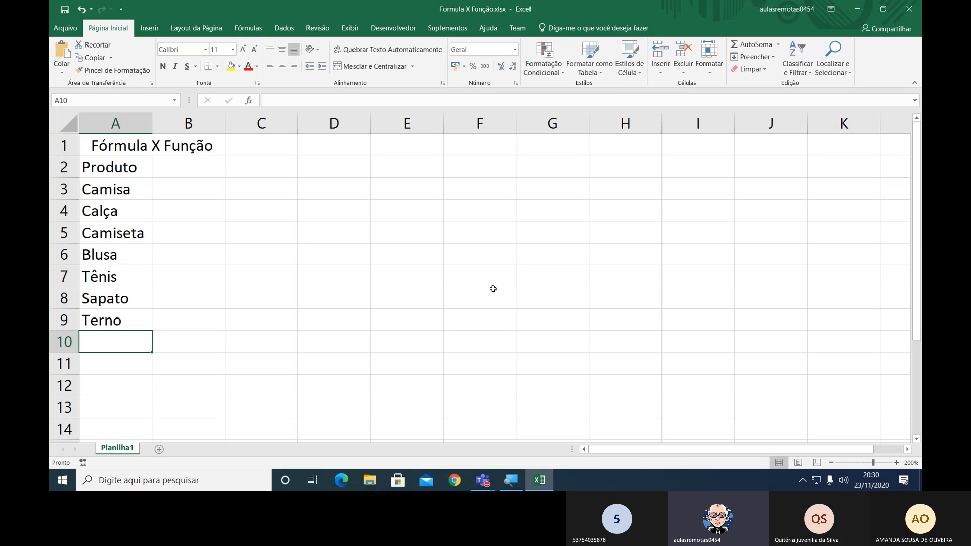
type("Total")
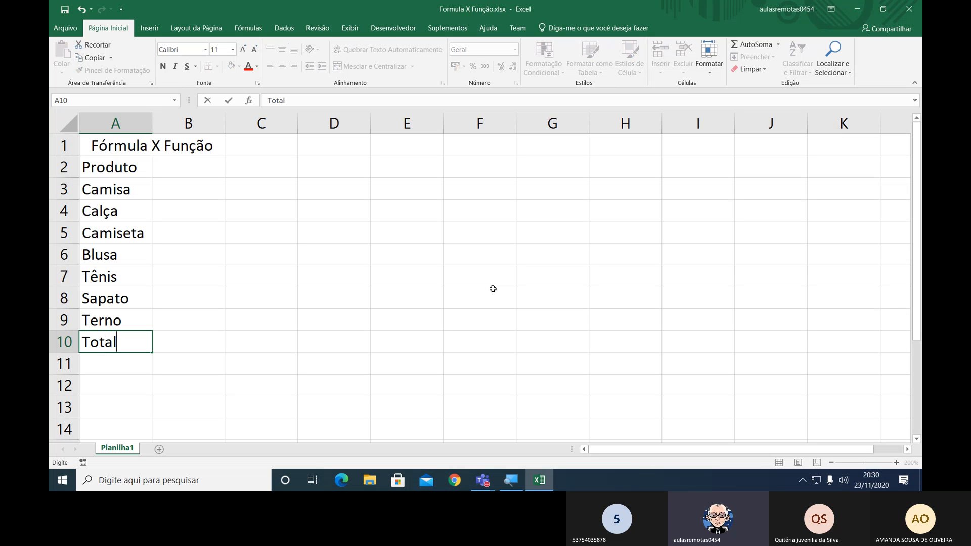
key("Return")
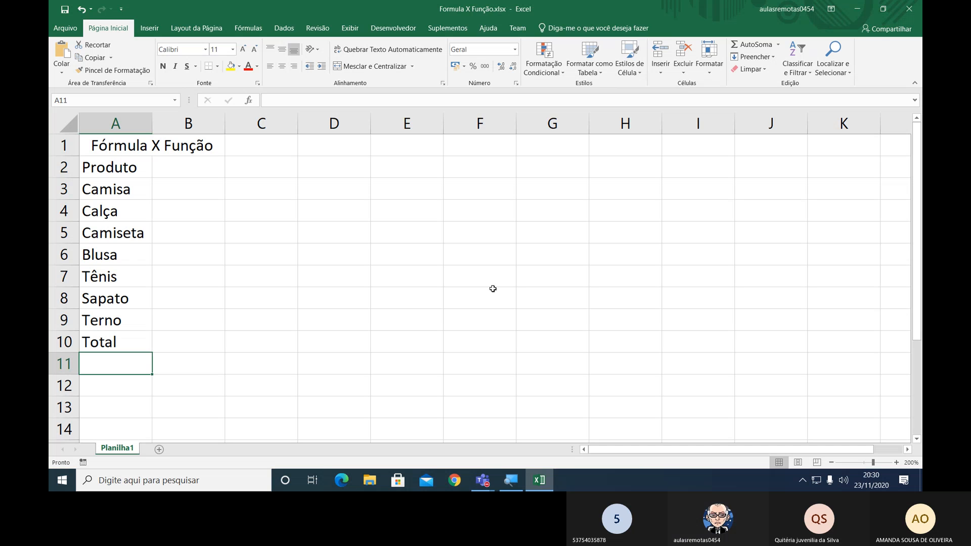
Enter the header Valores in cell B2, next to Produto.
key("Right")
key("Up")
key("Up")
key("Up")
key("Up")
key("Up")
key("Up")
key("Up")
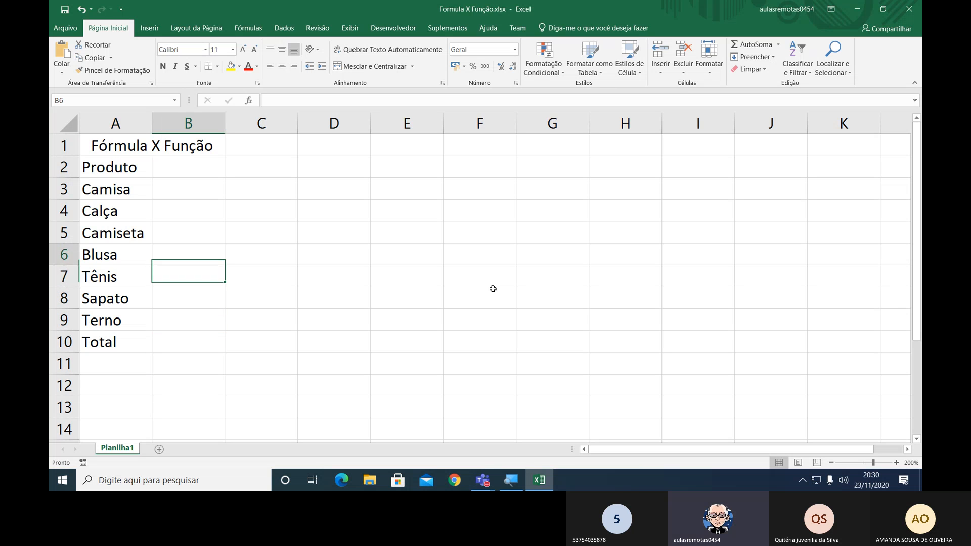
key("Up")
key("Up")
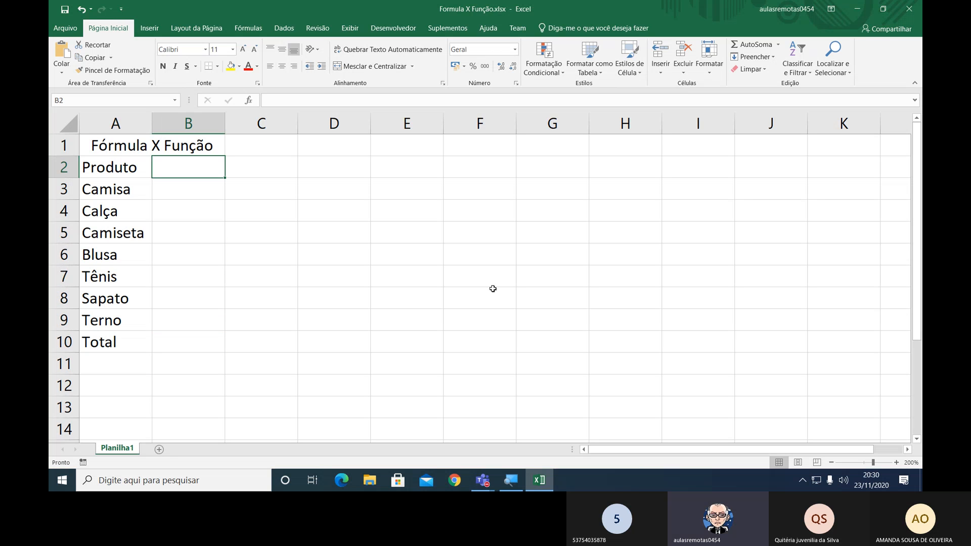
key("Left")
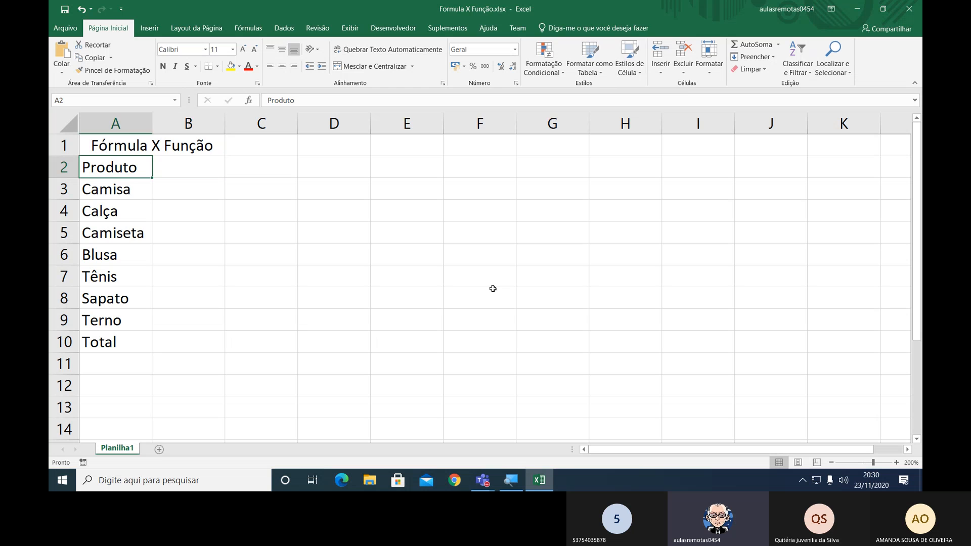
key("Right")
type("Valores")
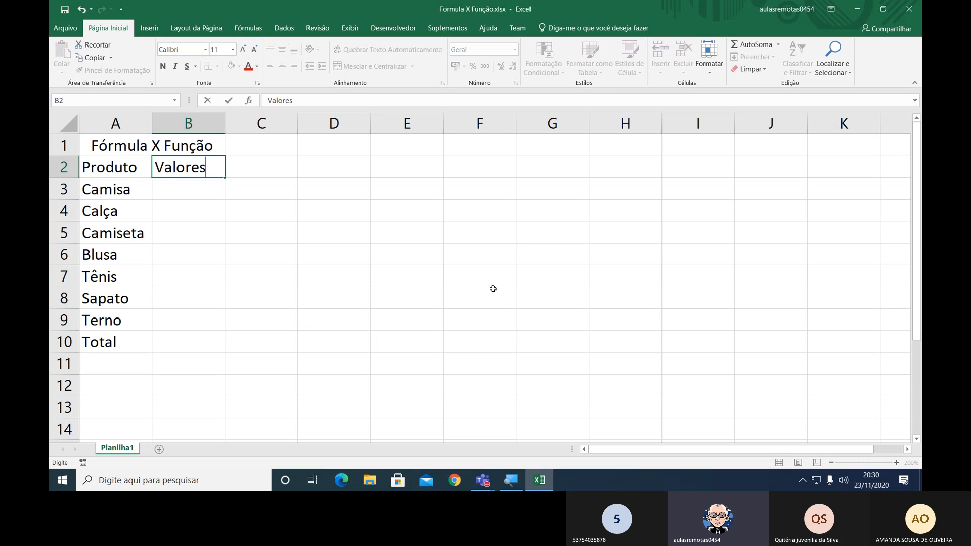
key("Return")
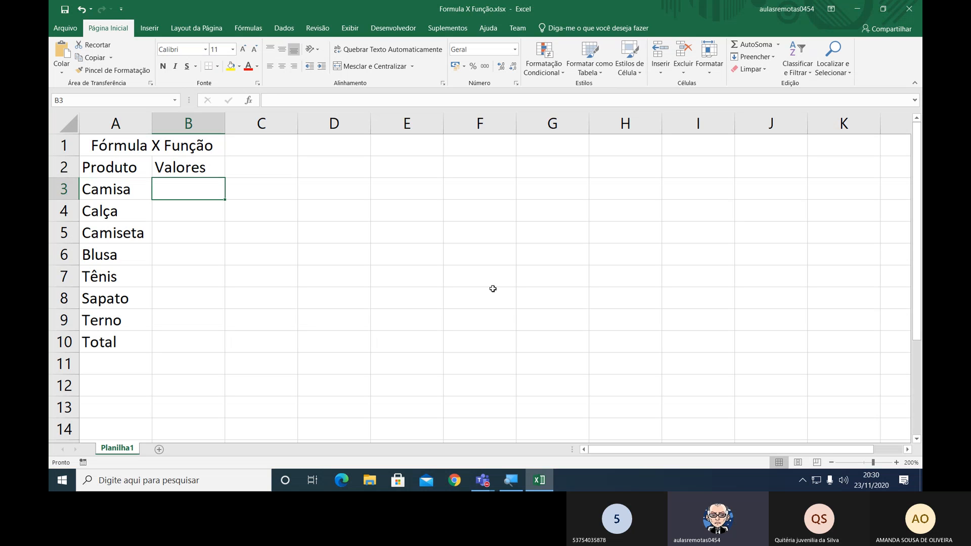
Apply all borders to the range A1:B13.
key("Left")
key("Up")
key("Up")
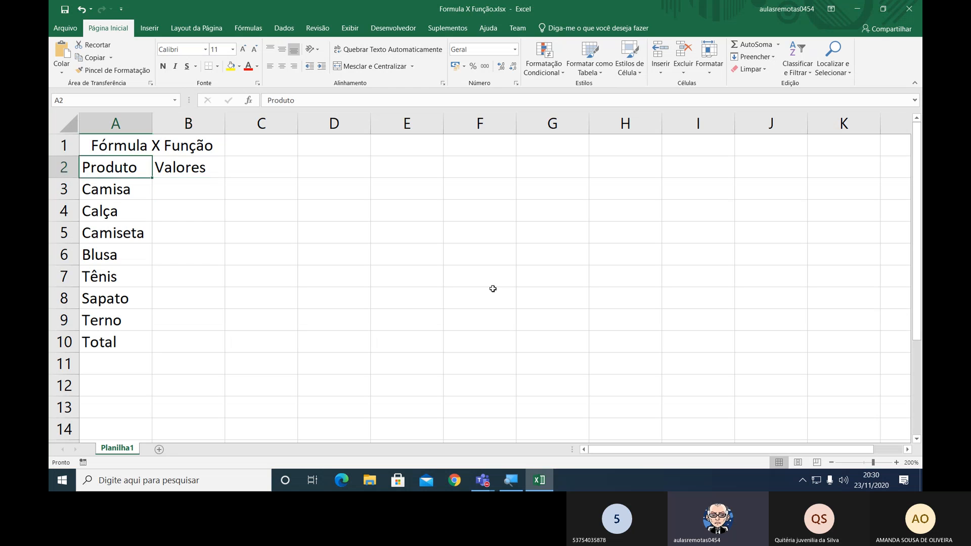
key("shift+Down")
key("shift+Down")
key("shift+Down")
key("shift+Down")
key("shift+Down")
key("shift+Down")
key("shift+Down")
key("shift+Down")
key("shift+Down")
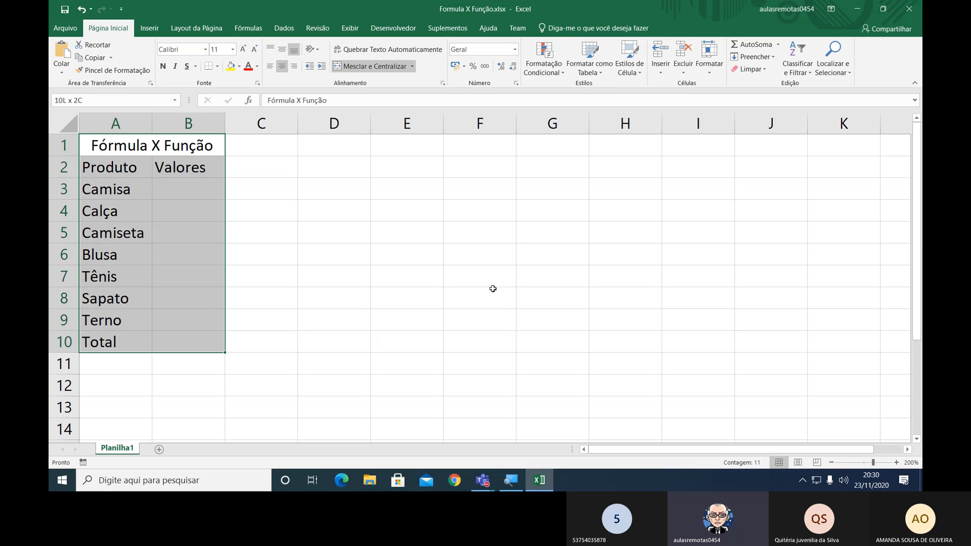
key("shift+Down")
key("shift+Down")
key("shift+Down")
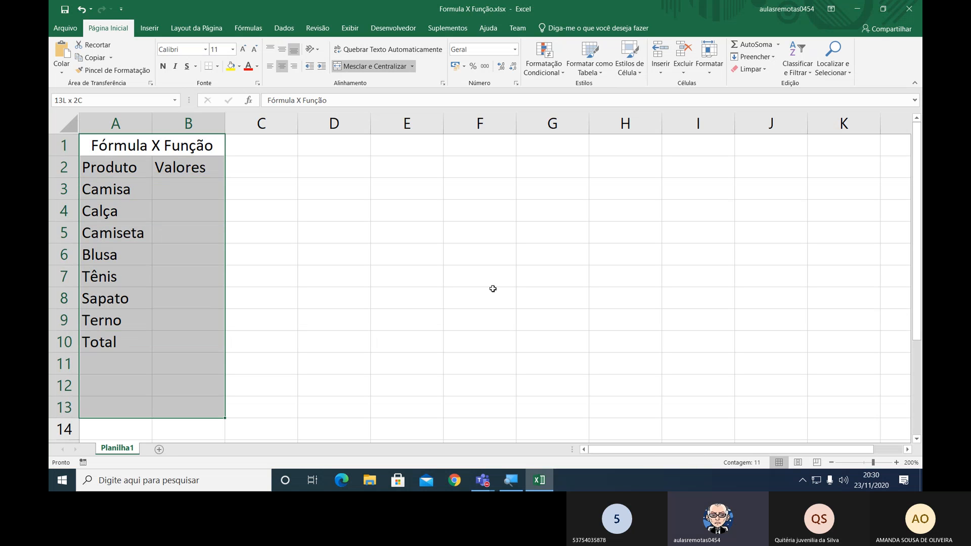
left_click(217, 66)
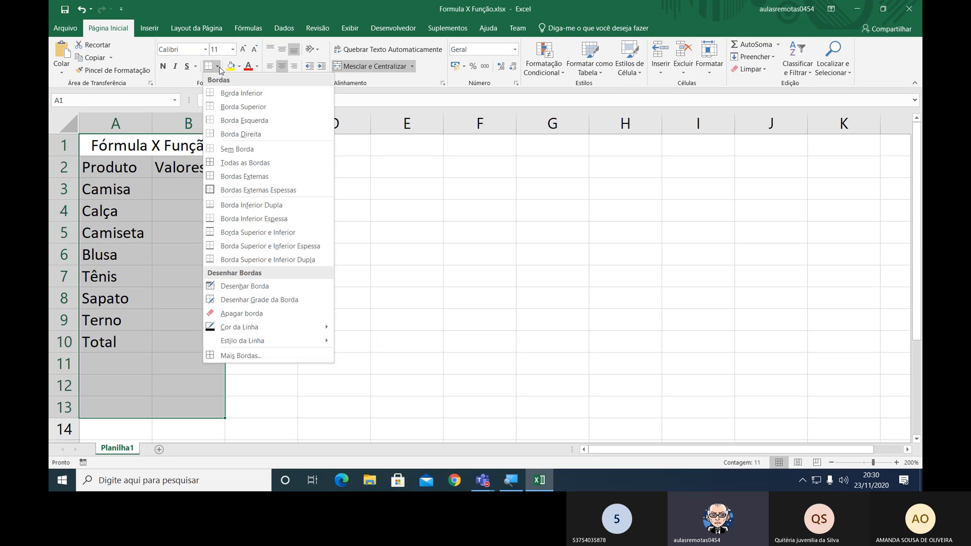
left_click(249, 162)
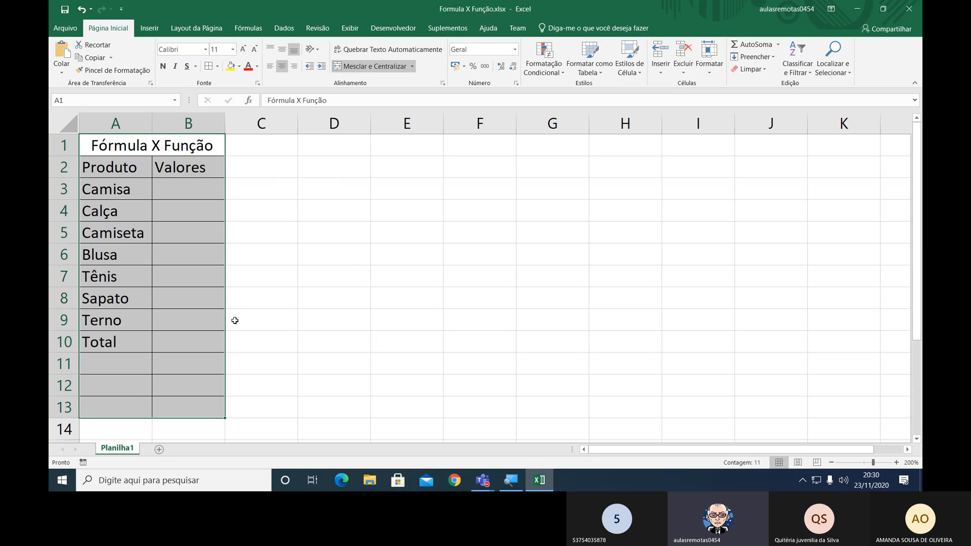
Widen column B slightly.
left_click(121, 364)
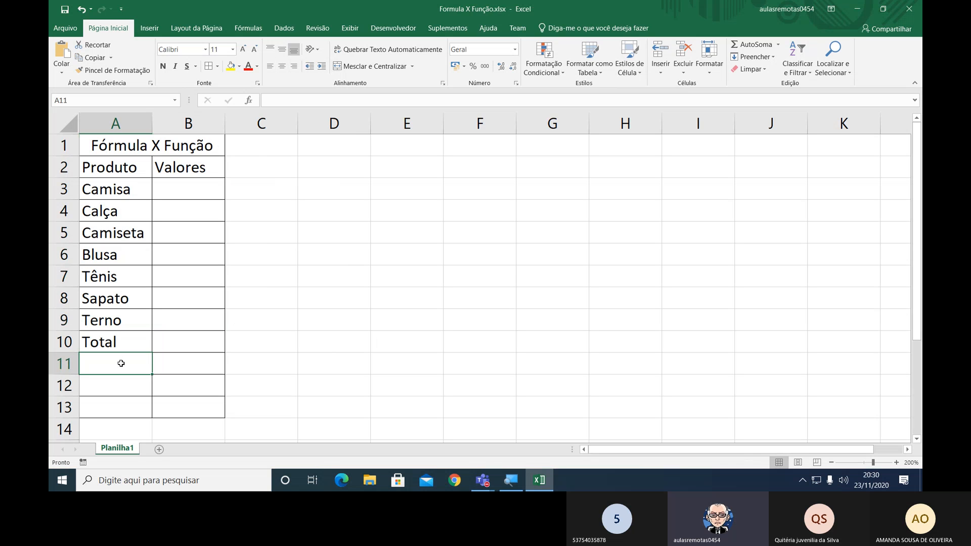
left_click(107, 342)
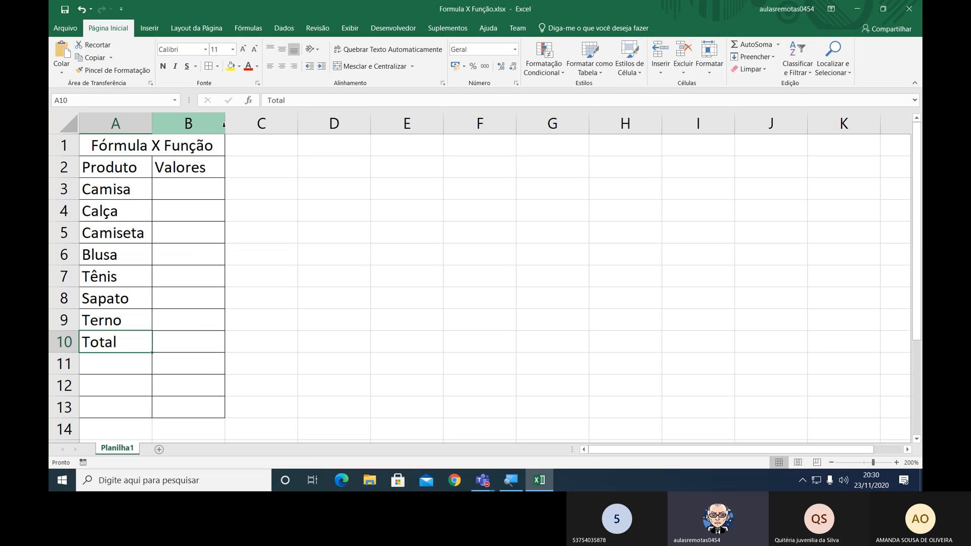
left_click_drag(224, 125, 239, 136)
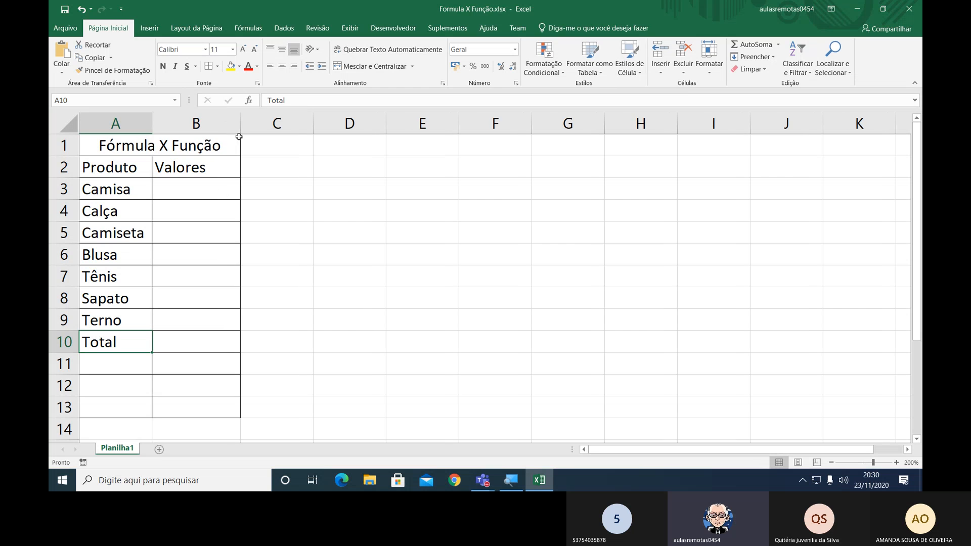
Make the title and headers in A1:B2 bold and center the Valores header.
left_click_drag(134, 170, 208, 143)
left_click(162, 70)
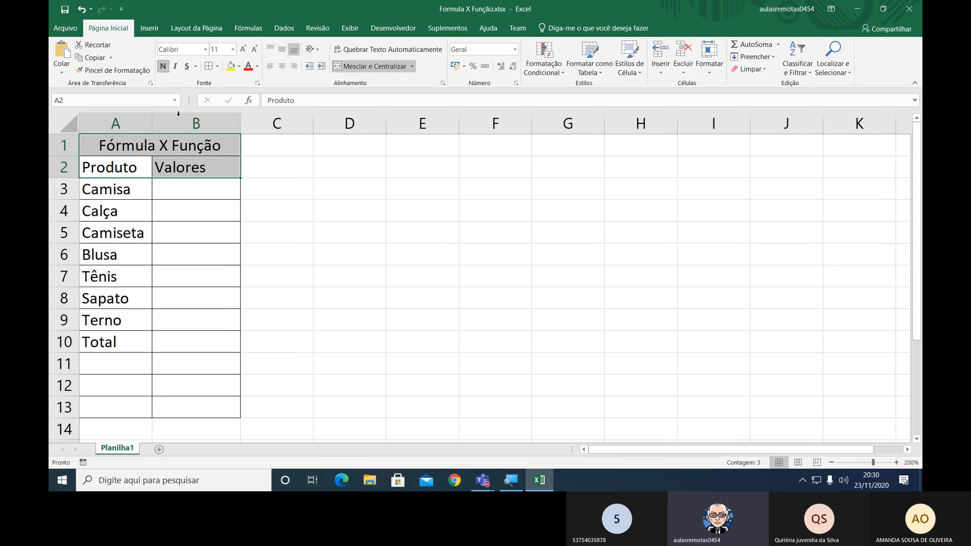
left_click(197, 172)
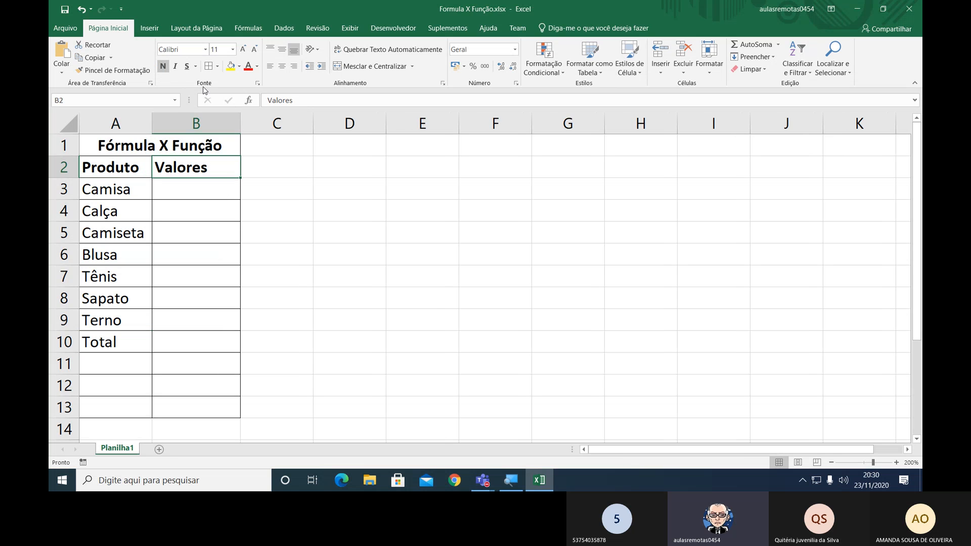
left_click(282, 66)
Enter the values 100, 120 and 65 for Camisa, Calça and Camiseta in B3:B5.
left_click(202, 185)
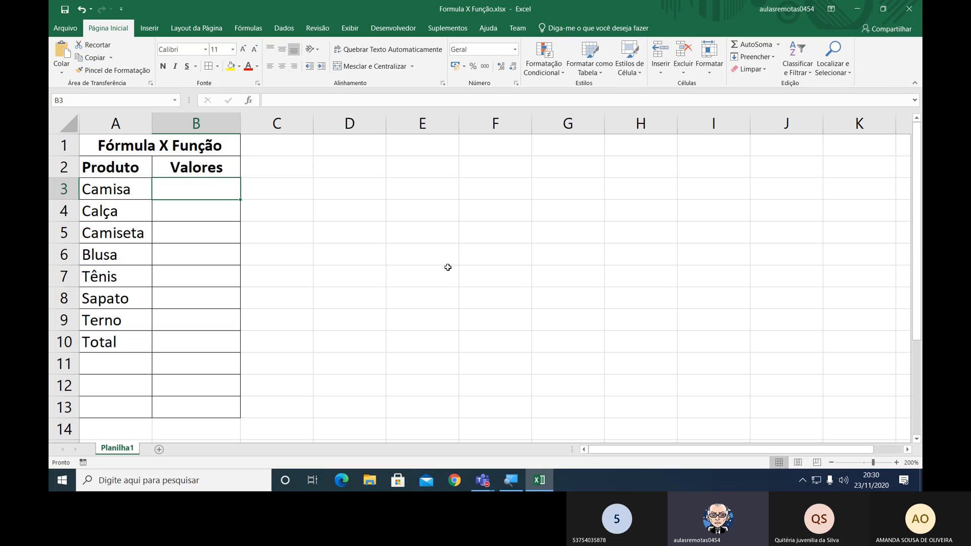
type("100")
key("Return")
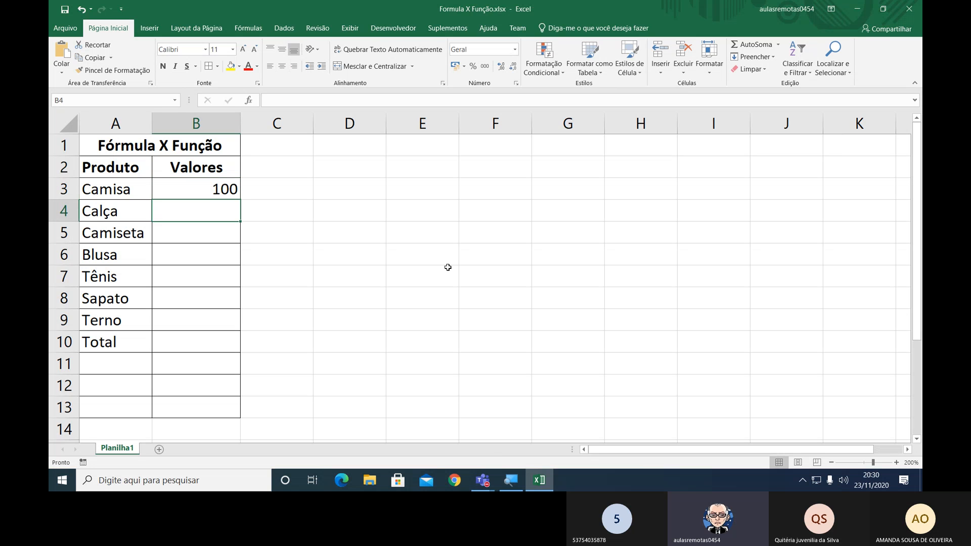
type("120")
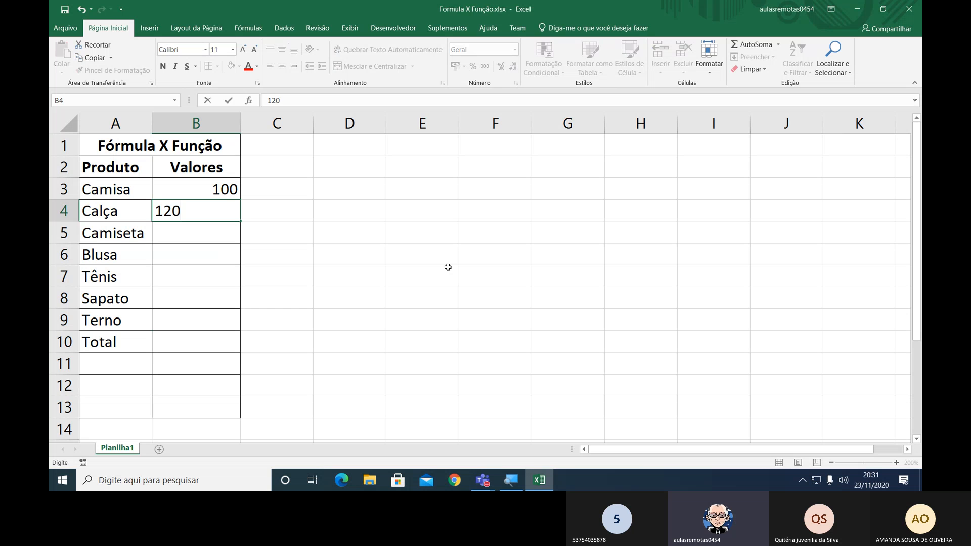
key("Return")
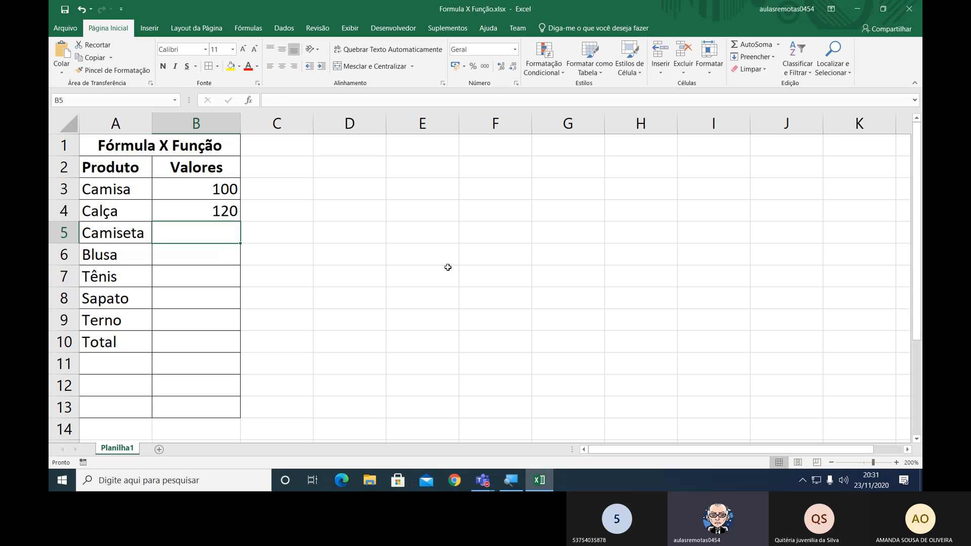
type("65")
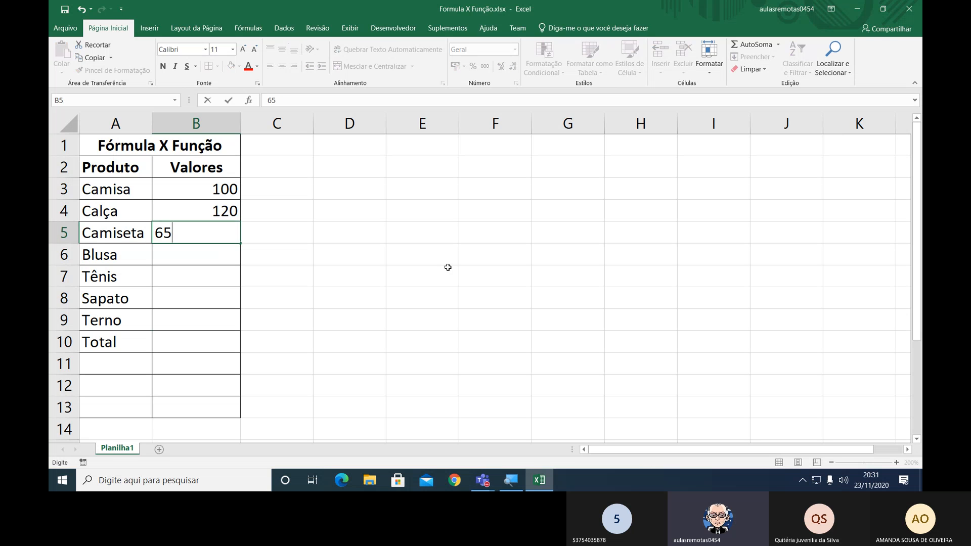
key("Return")
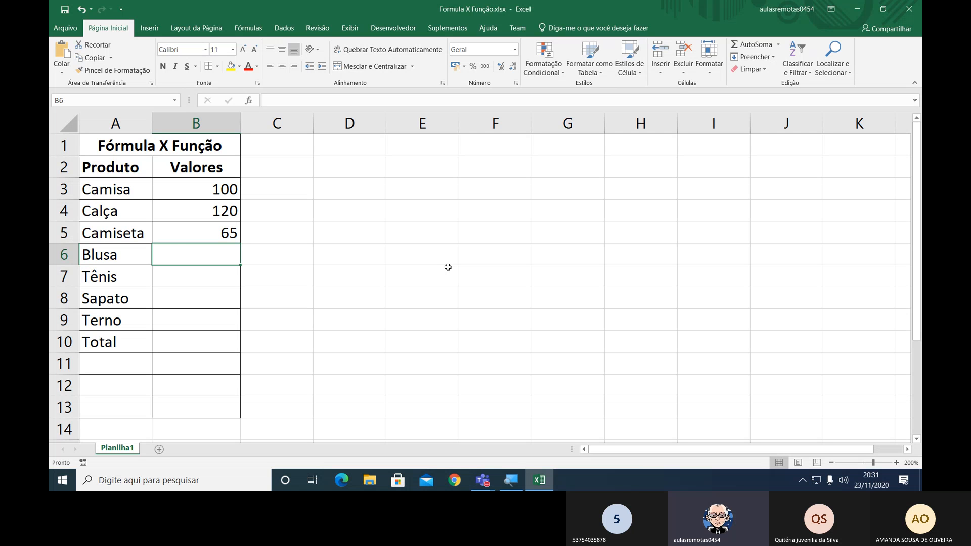
Enter the values 118, 202, 303 and 350 for Blusa, Tênis, Sapato and Terno in B6:B9.
type("118")
key("Return")
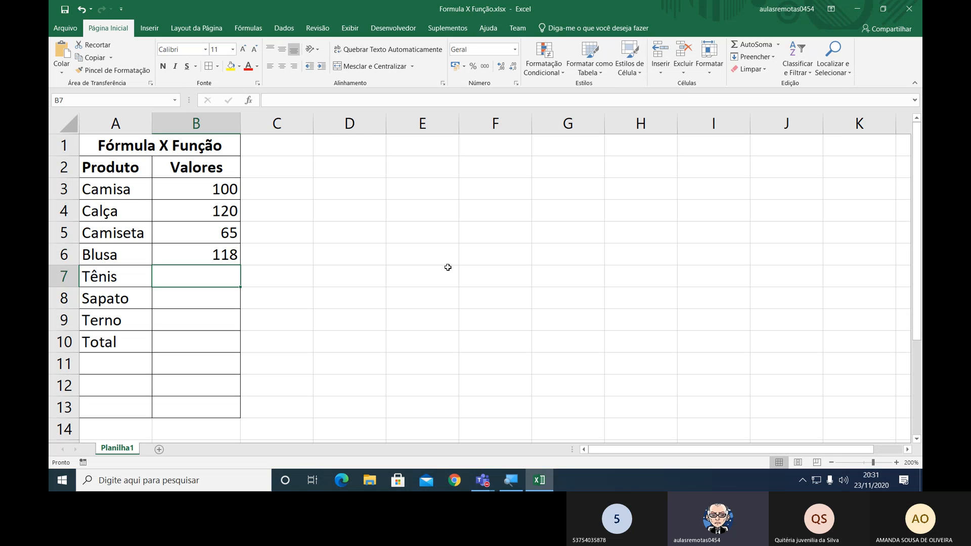
type("202")
key("Return")
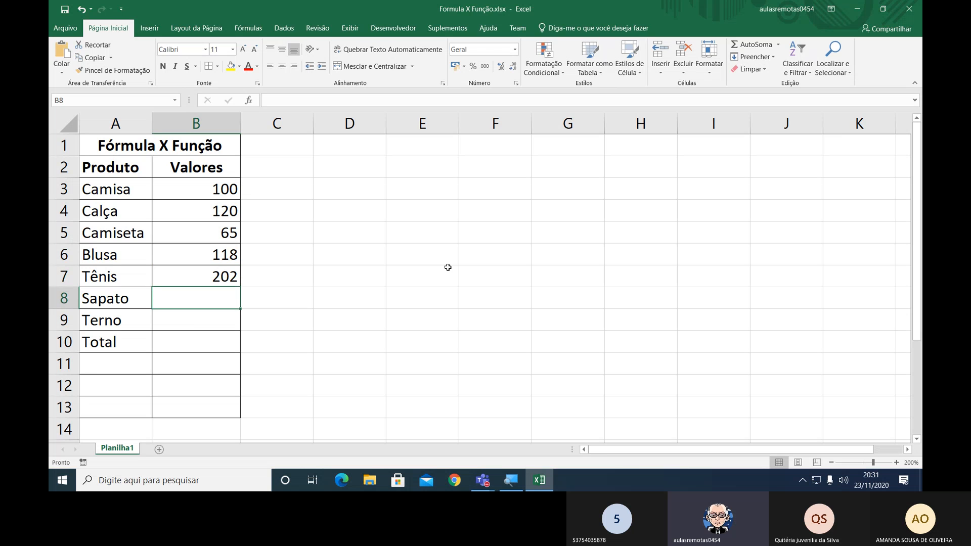
type("303")
key("Return")
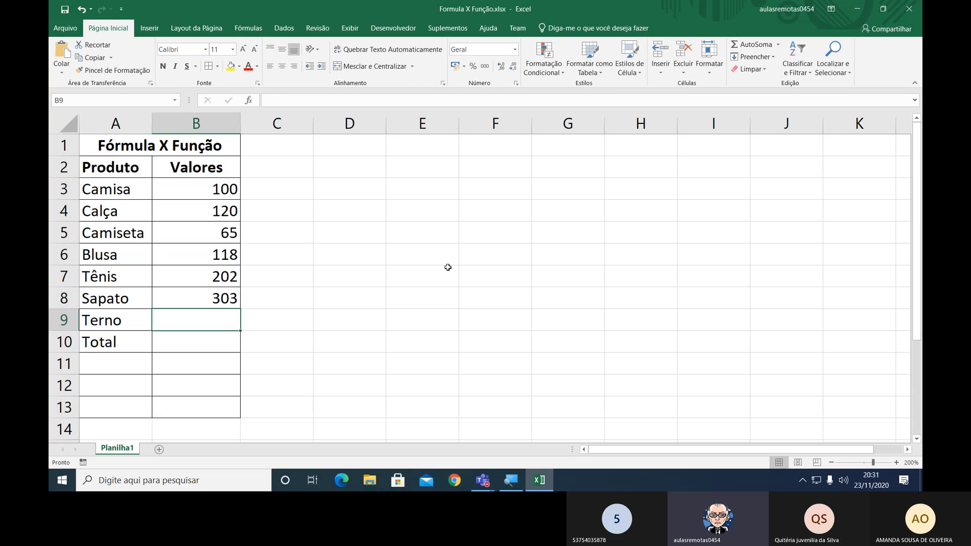
type("350")
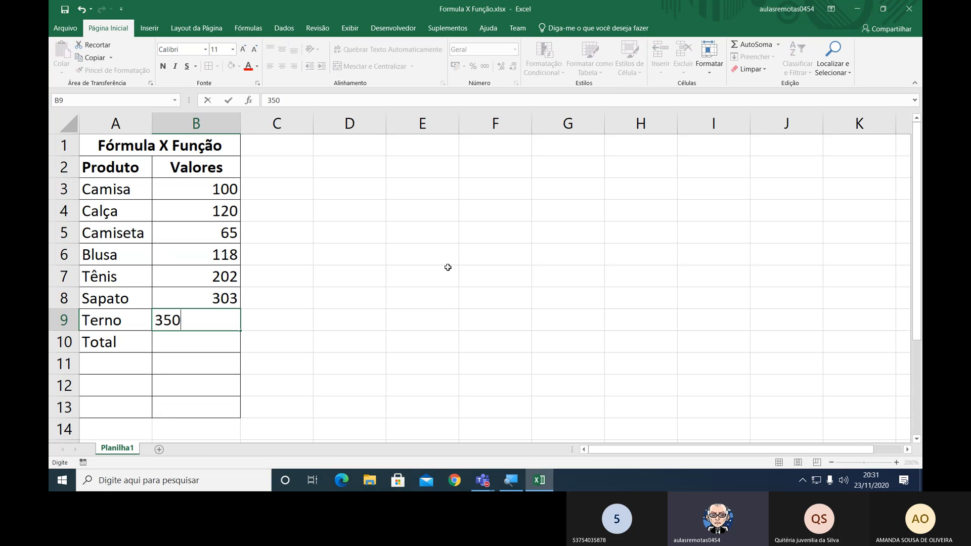
key("Return")
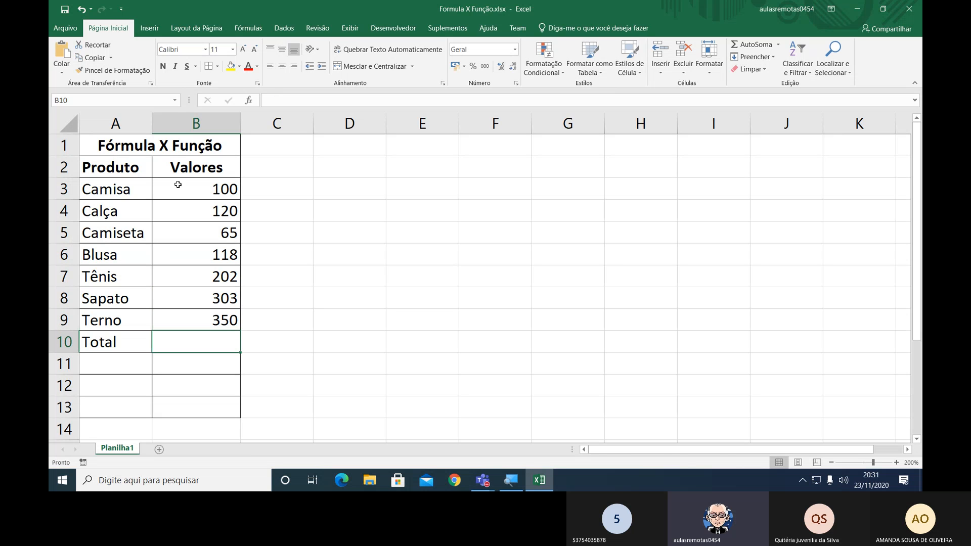
Apply the R$ accounting number format to B3:B10 and widen columns B and A slightly.
left_click_drag(178, 185, 226, 347)
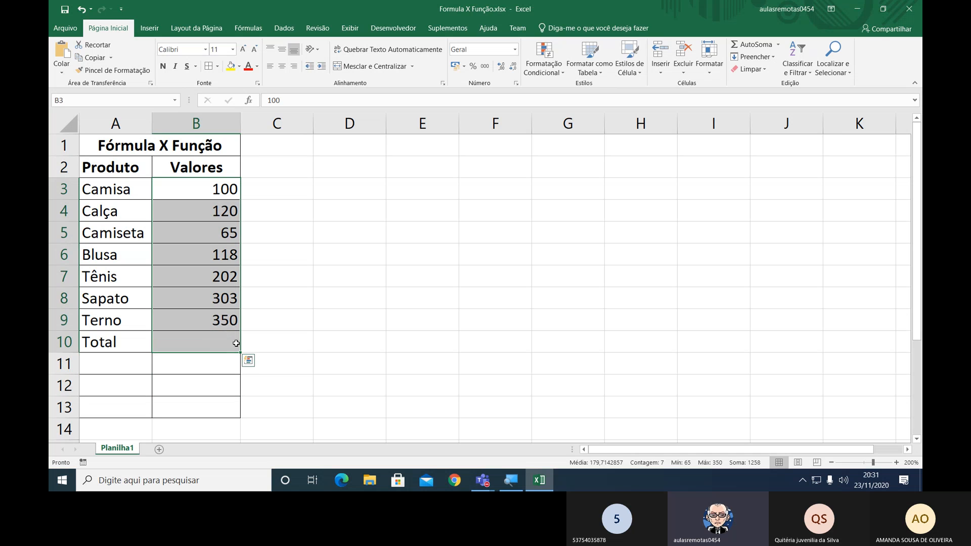
left_click(455, 67)
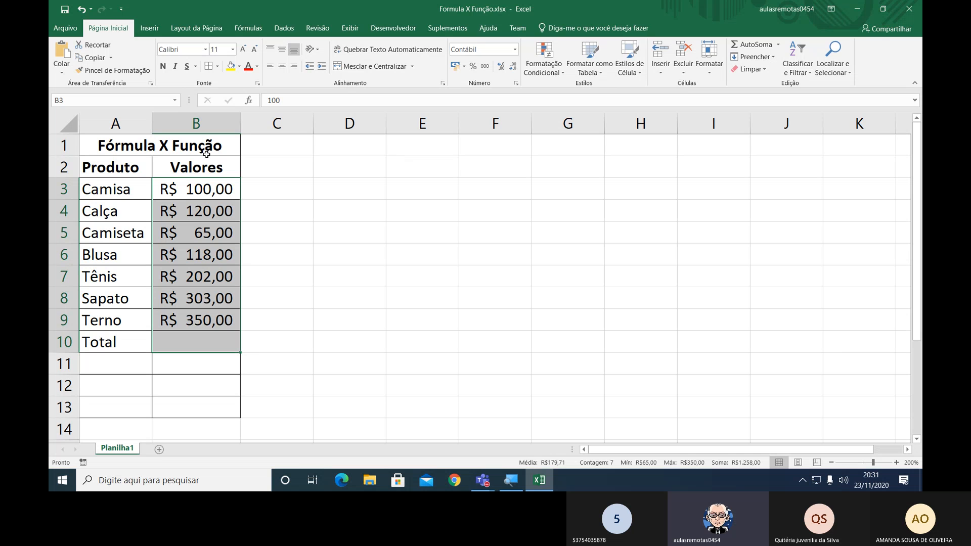
left_click_drag(242, 129, 250, 128)
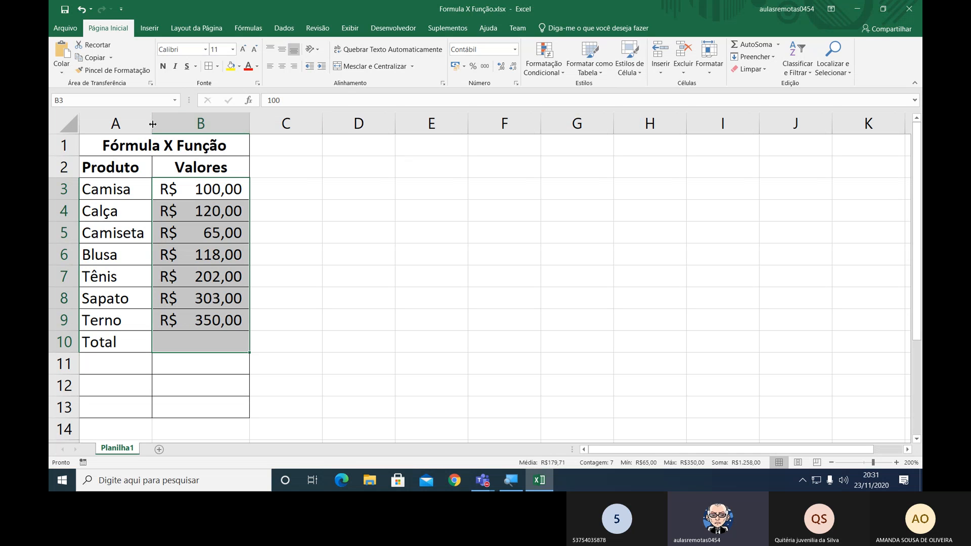
left_click_drag(152, 124, 162, 124)
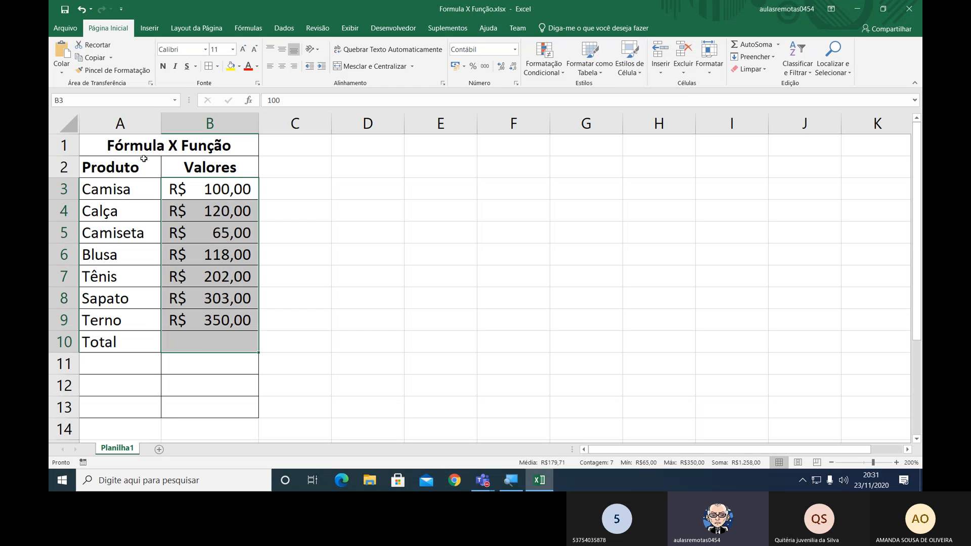
Select the product values in B3:B9 to examine their average, count and sum.
left_click(202, 349)
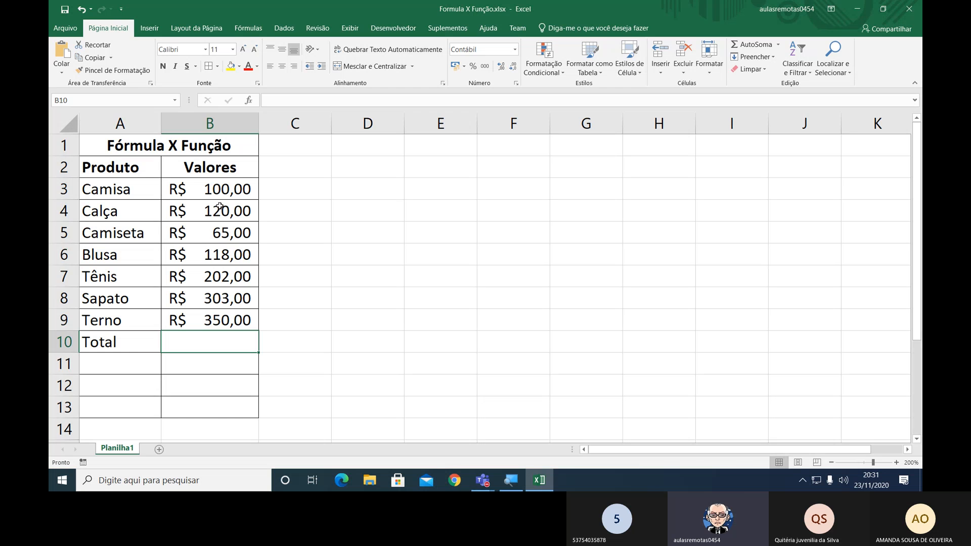
left_click_drag(222, 188, 213, 321)
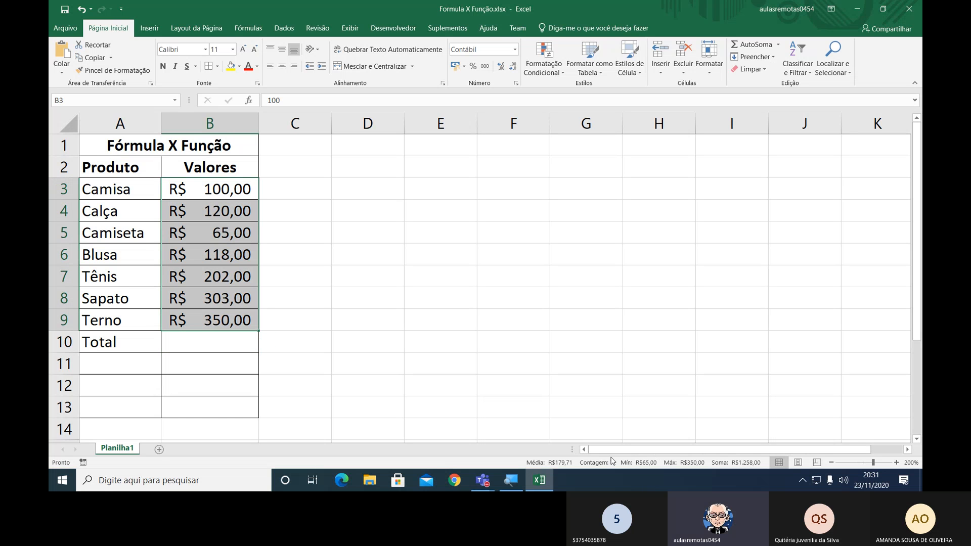
left_click(213, 344)
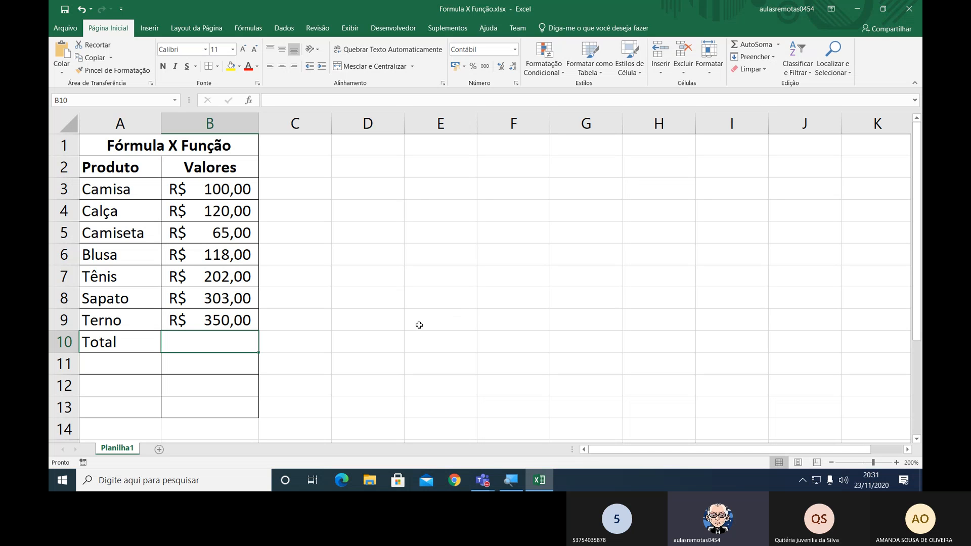
Widen column A and change the label in A10 to "Total c/ Função".
left_click_drag(161, 126, 202, 126)
double_click(129, 336)
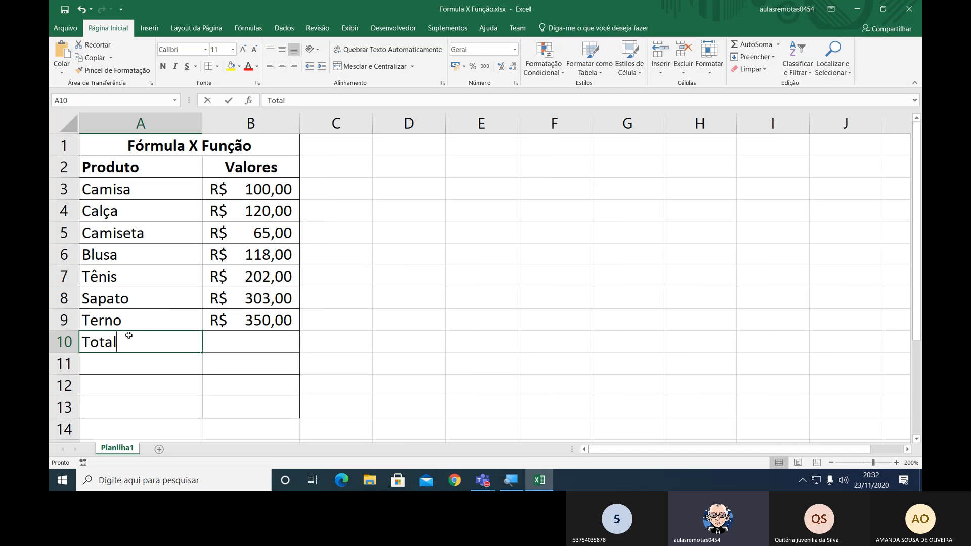
type("c")
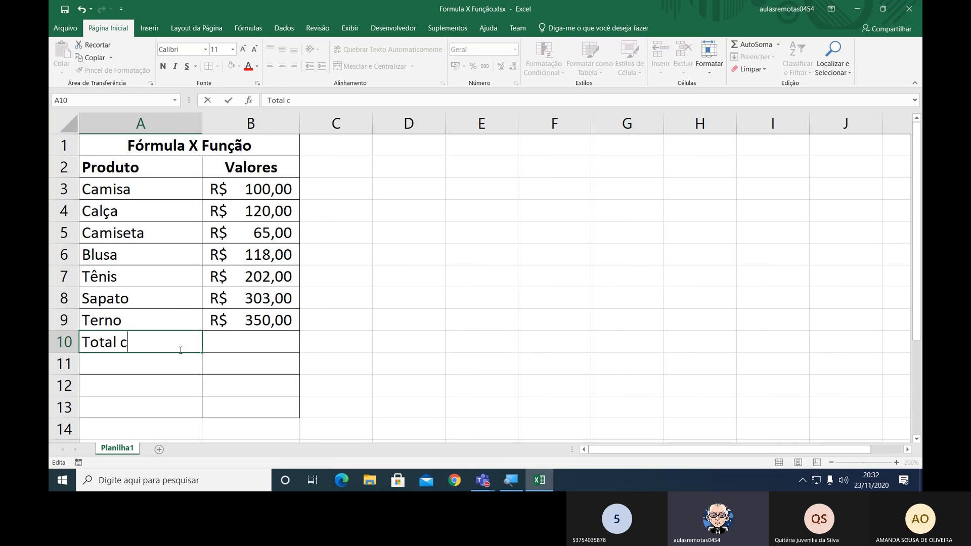
type("/ F")
type("unção")
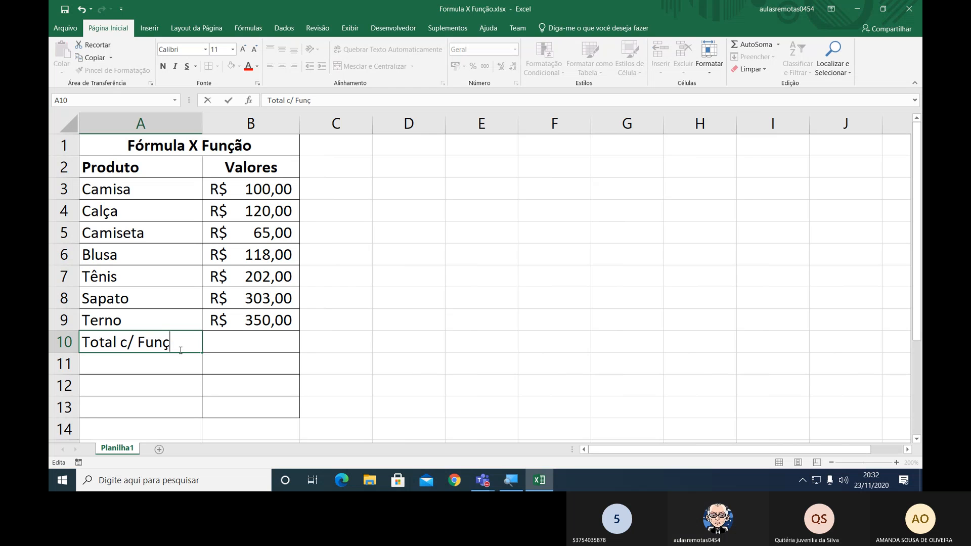
key("Return")
key("Up")
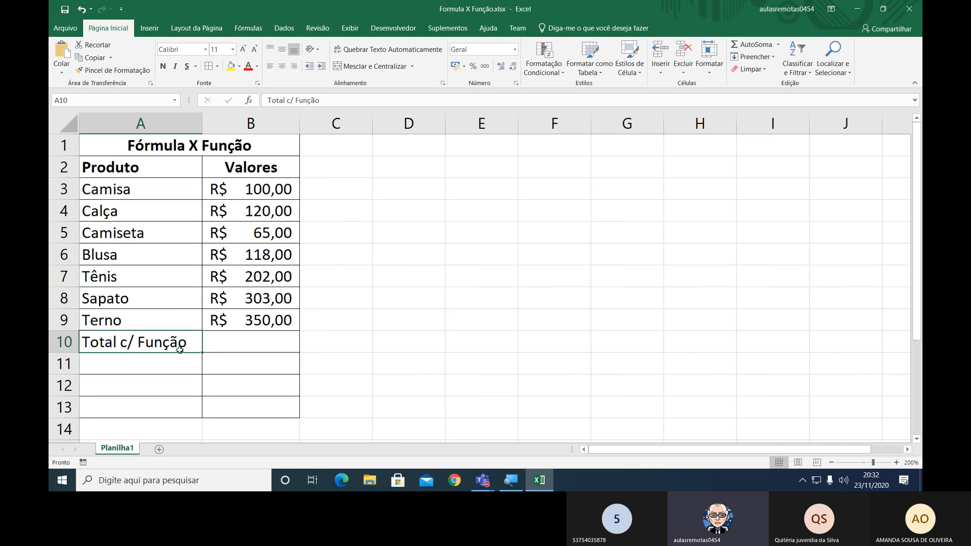
Total the product values in B10 with =SOMA(B3:B9) and widen column B slightly.
key("Right")
type("=SOMA(")
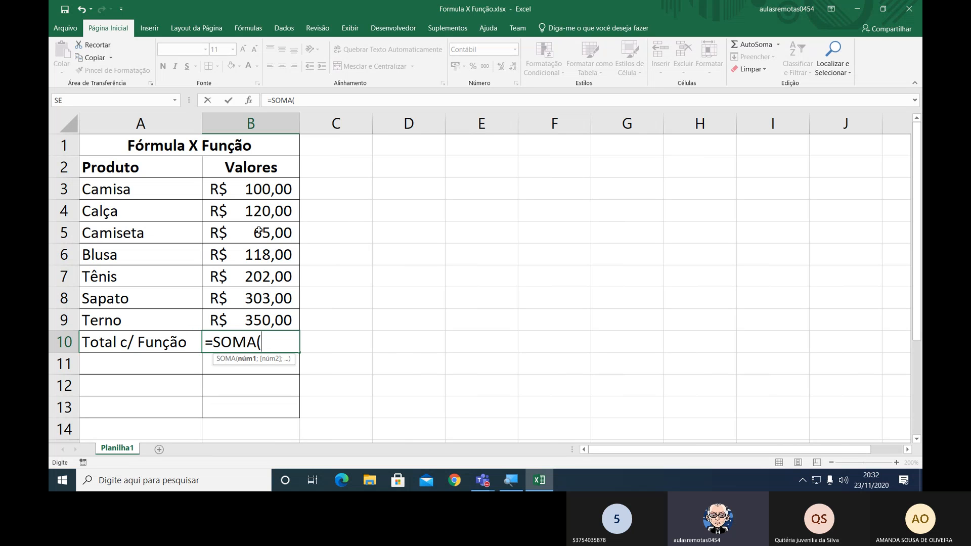
left_click_drag(276, 189, 276, 317)
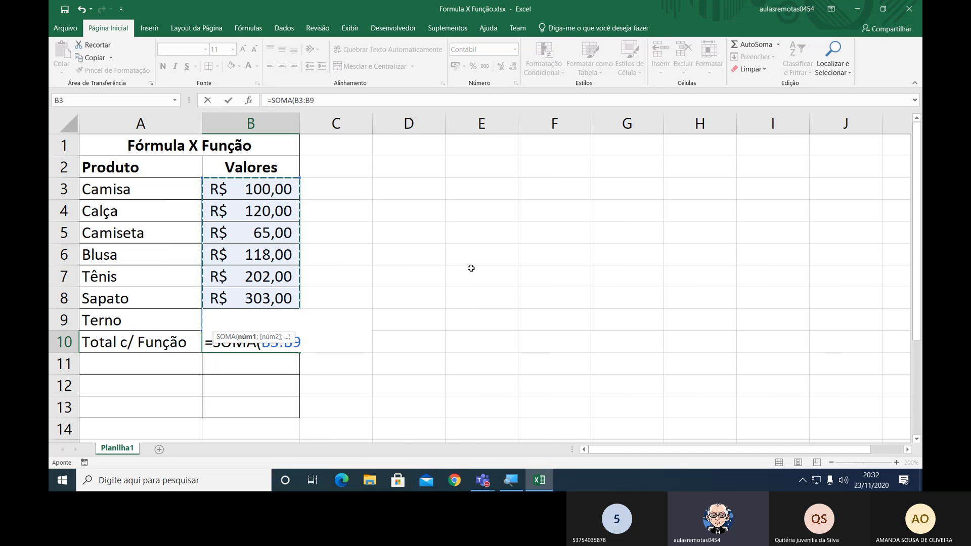
type(")")
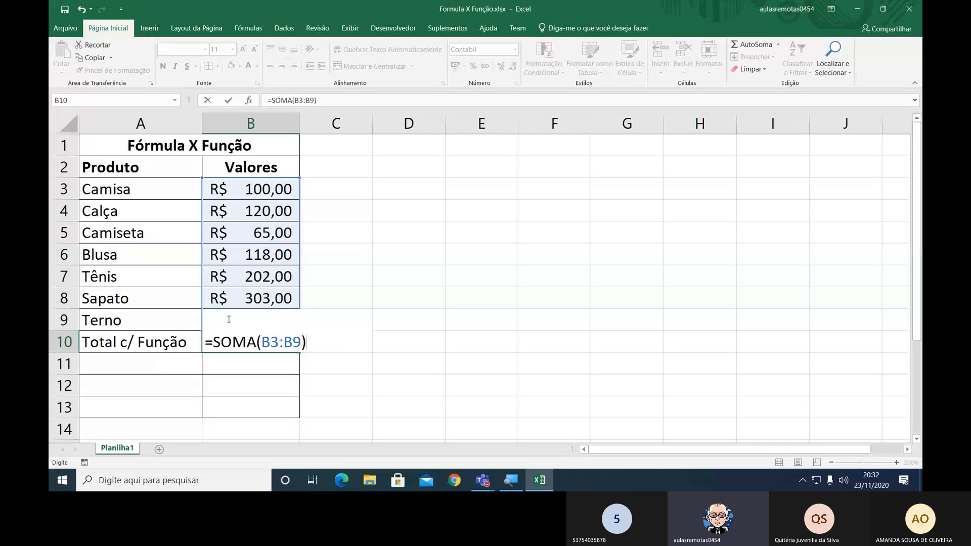
key("Return")
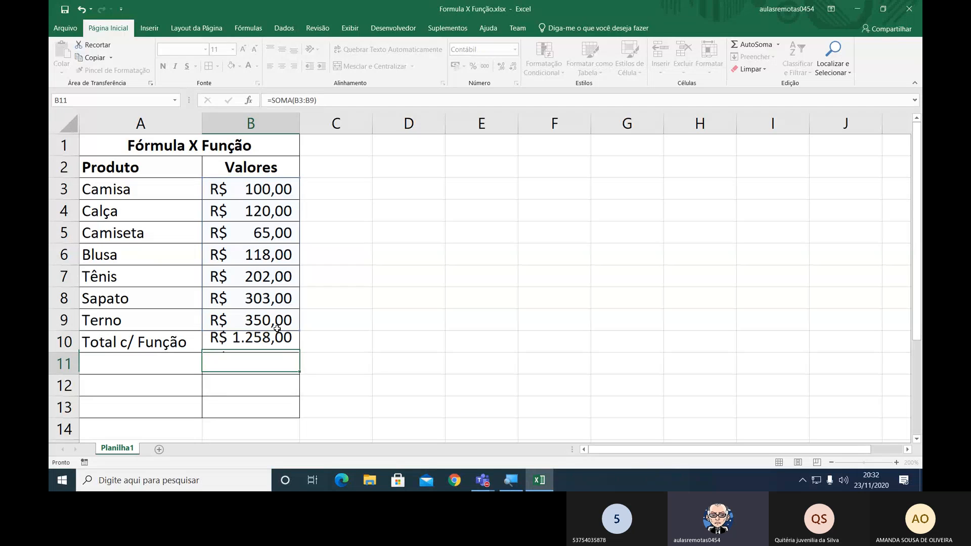
key("Up")
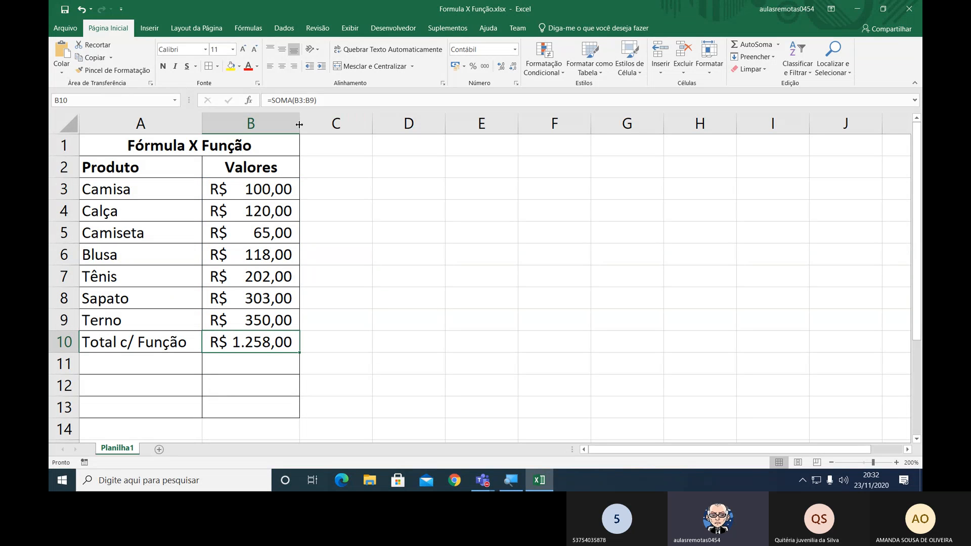
left_click_drag(299, 124, 307, 124)
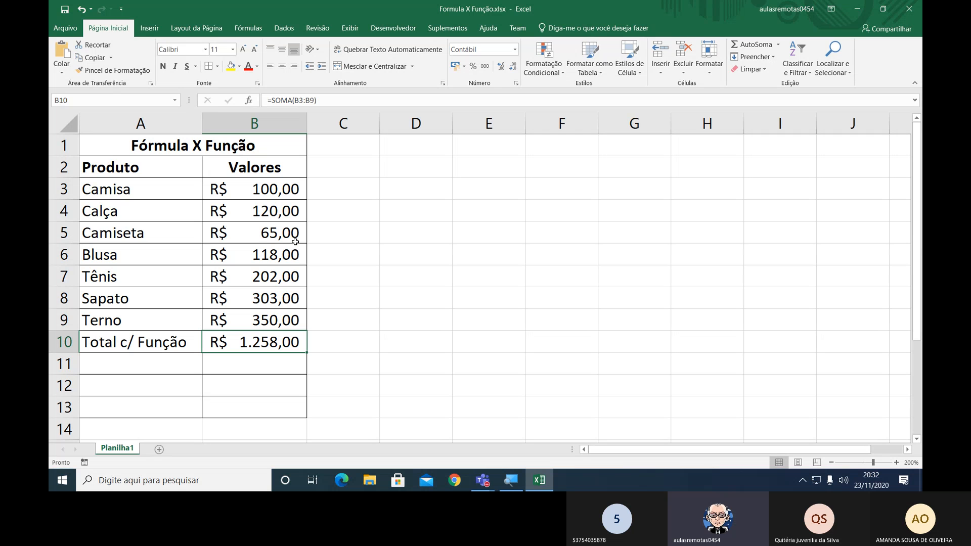
Label cell A11 "Total c/ Fórmula".
left_click(190, 357)
type("To")
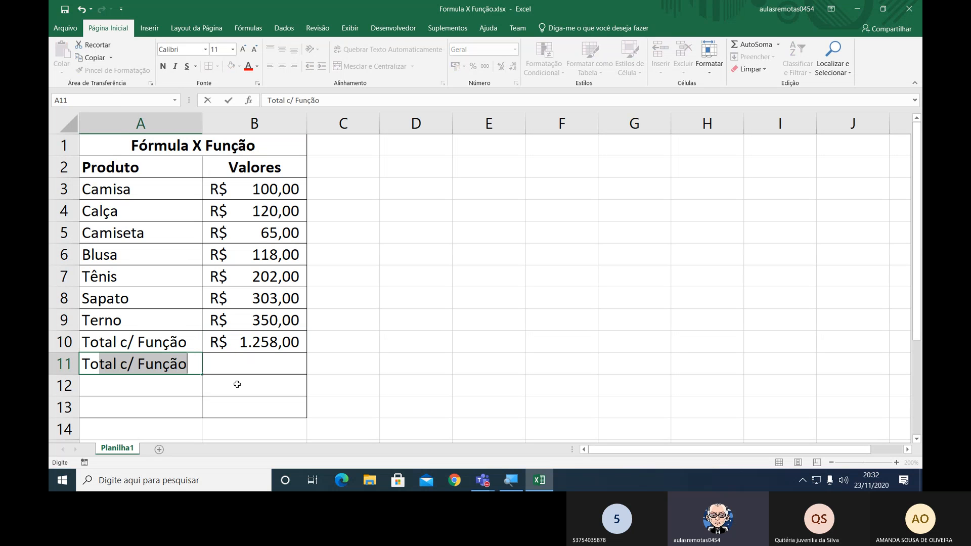
type("tal c/ Fo")
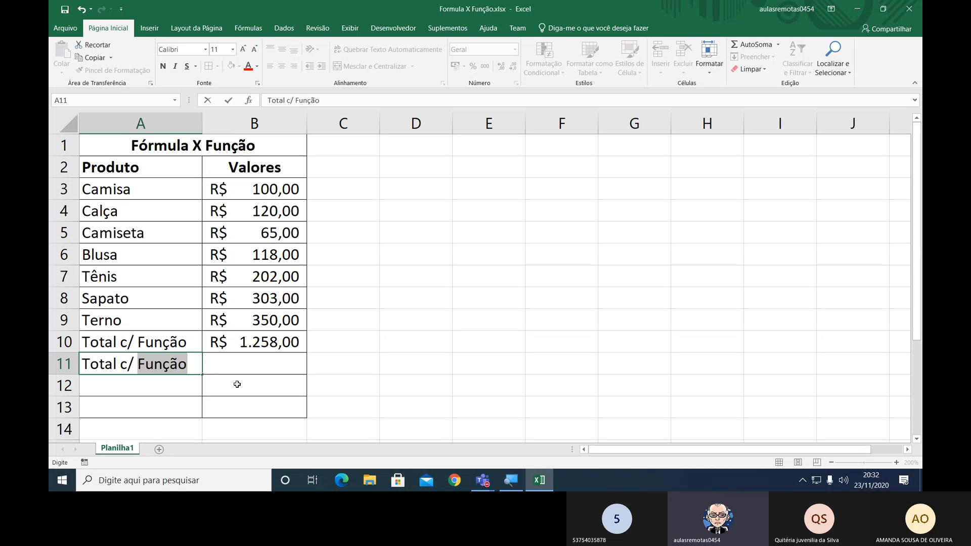
key("BackSpace")
type("ór")
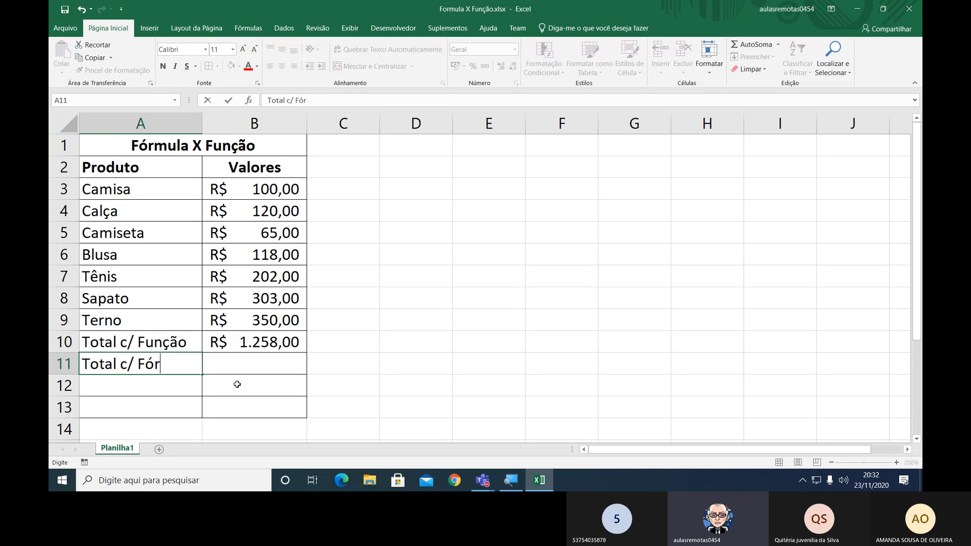
type("mula")
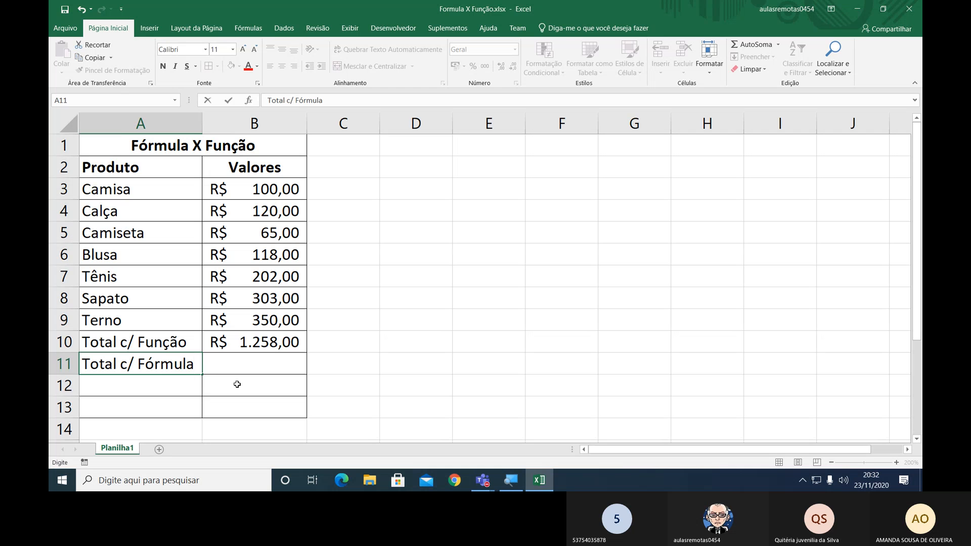
key("Tab")
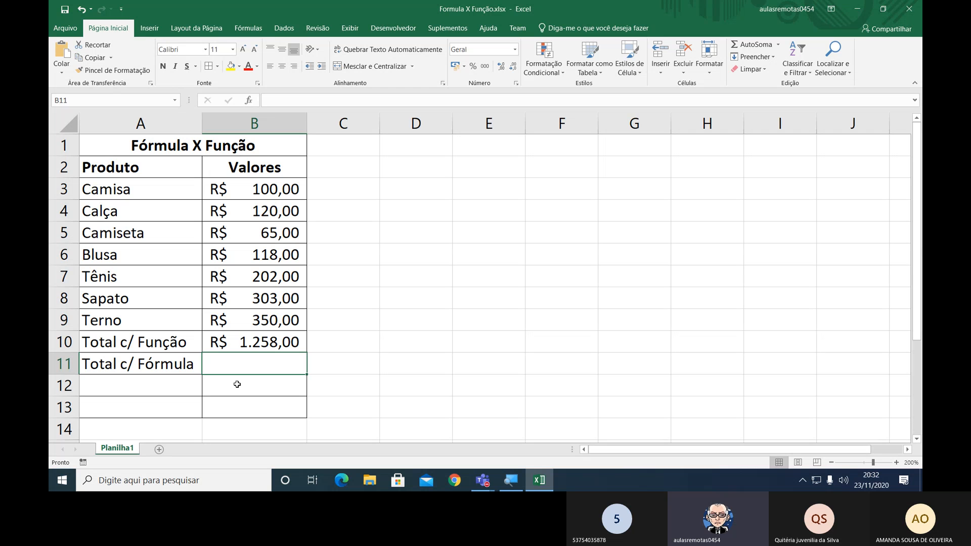
Total the product values in B11 by adding each cell with =B3+B4+B5+B6+B7+B8+B9.
type("=")
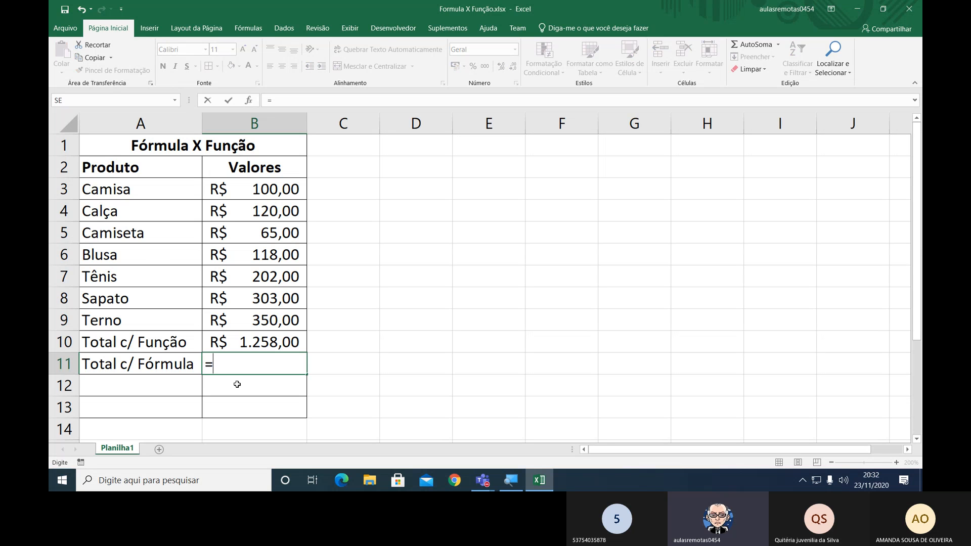
left_click(290, 189)
type("+")
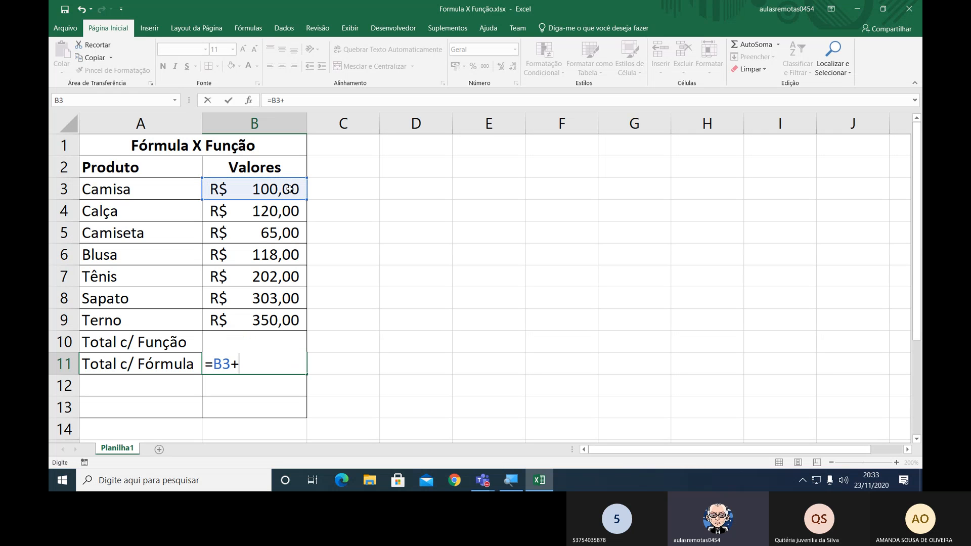
left_click(242, 212)
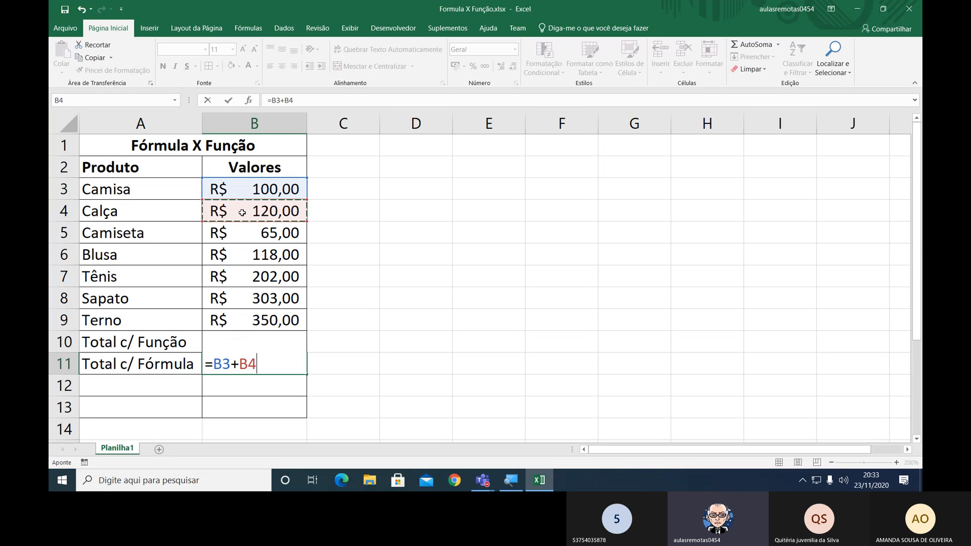
type("+")
left_click(242, 229)
type("+")
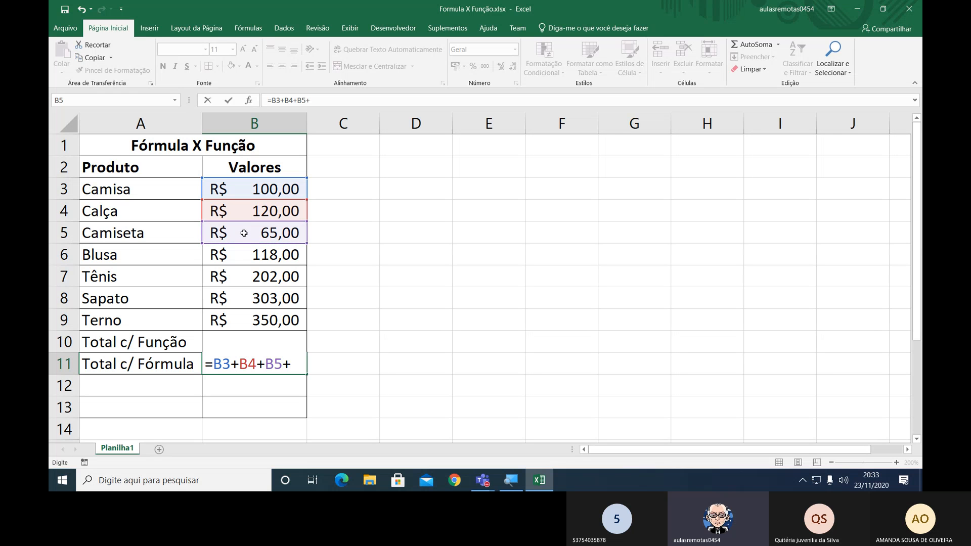
left_click(236, 268)
left_click(237, 256)
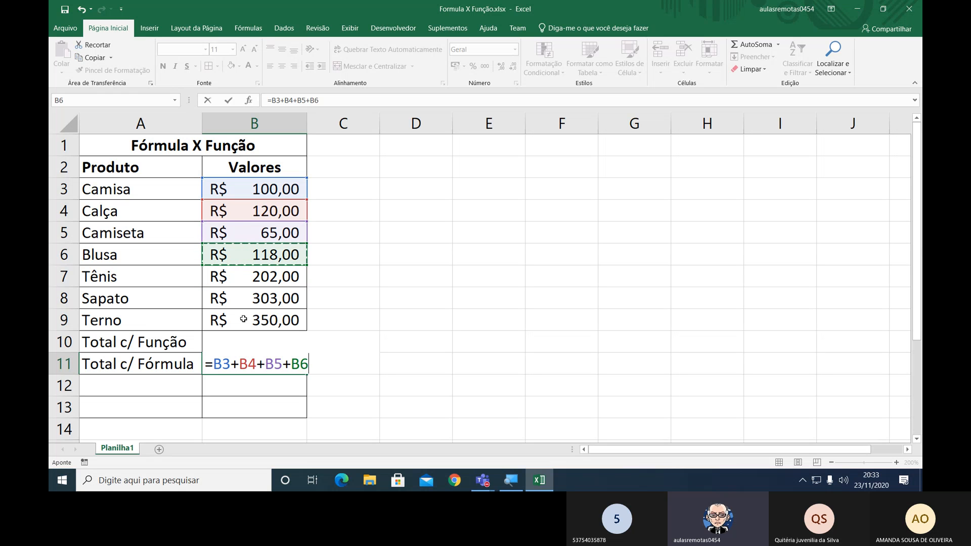
type("+")
left_click(260, 273)
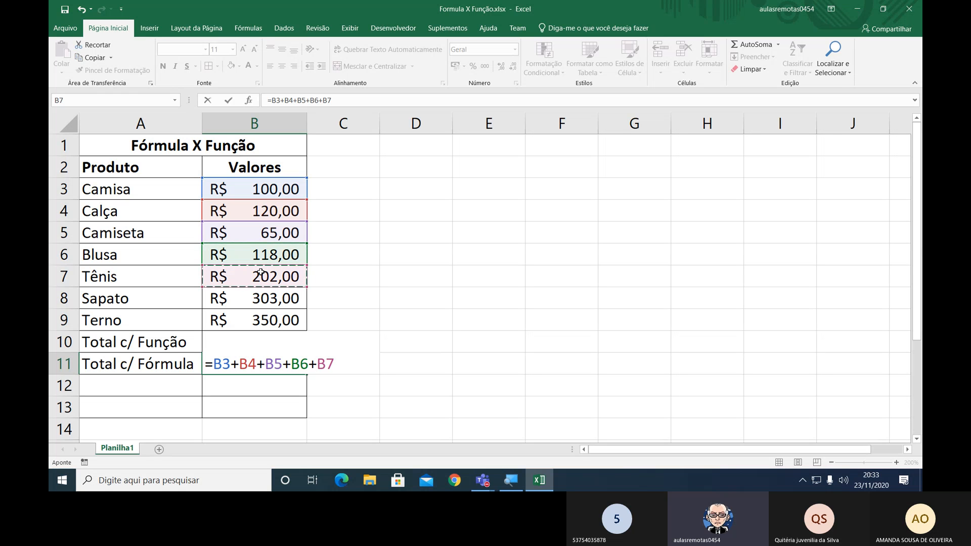
type("+")
left_click(256, 297)
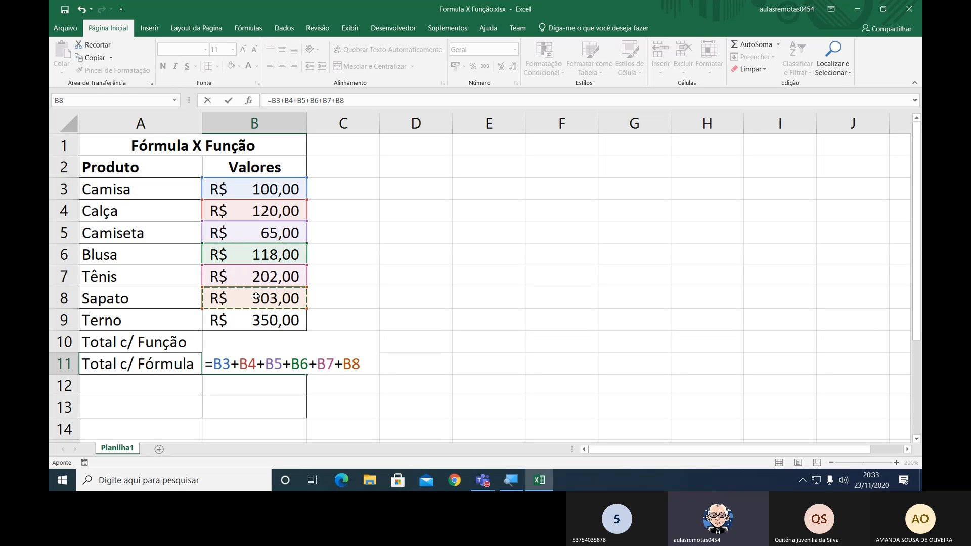
type("+")
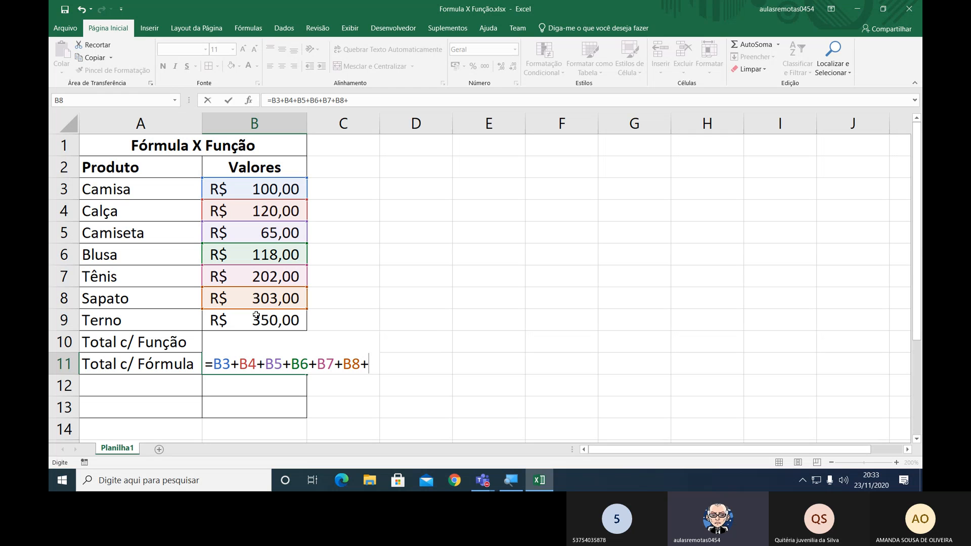
left_click(258, 318)
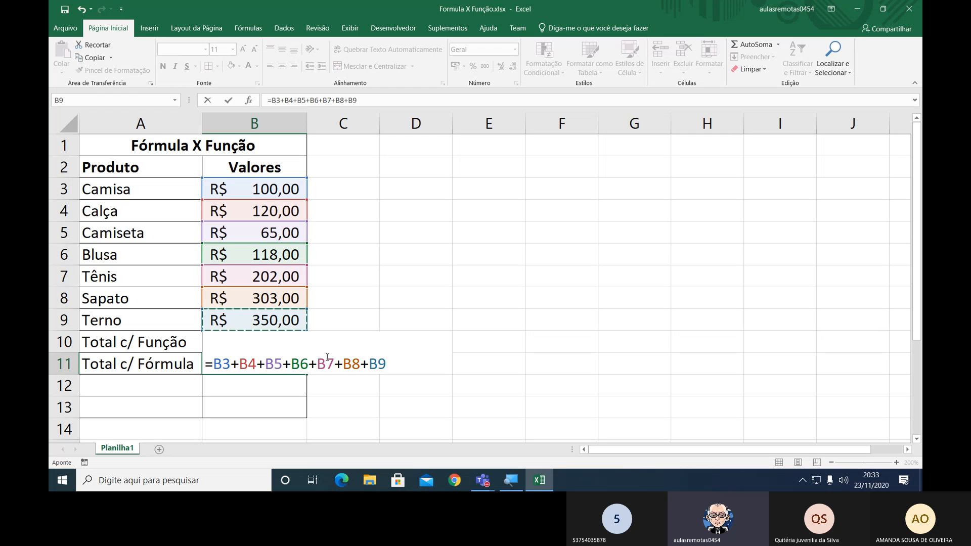
key("Return")
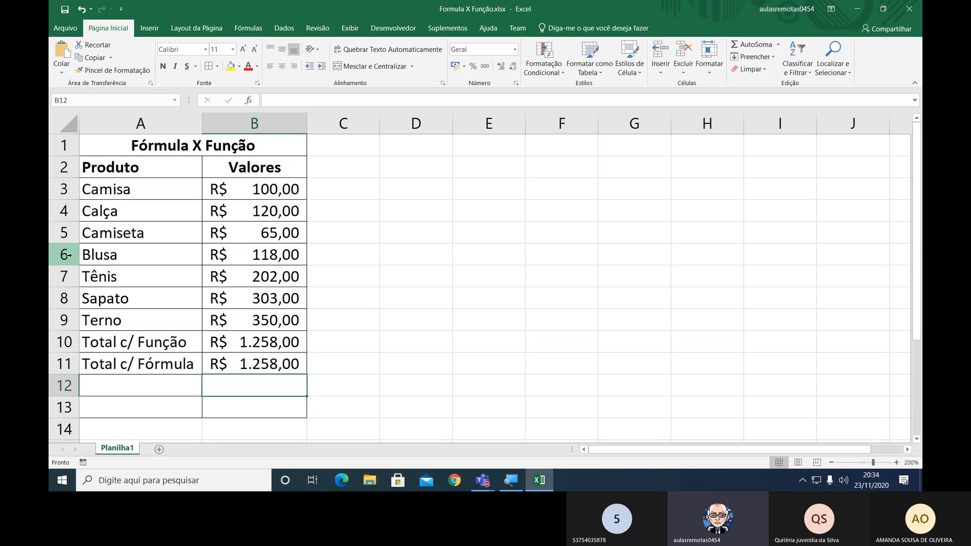
Insert a blank row between Camiseta and Blusa.
right_click(69, 256)
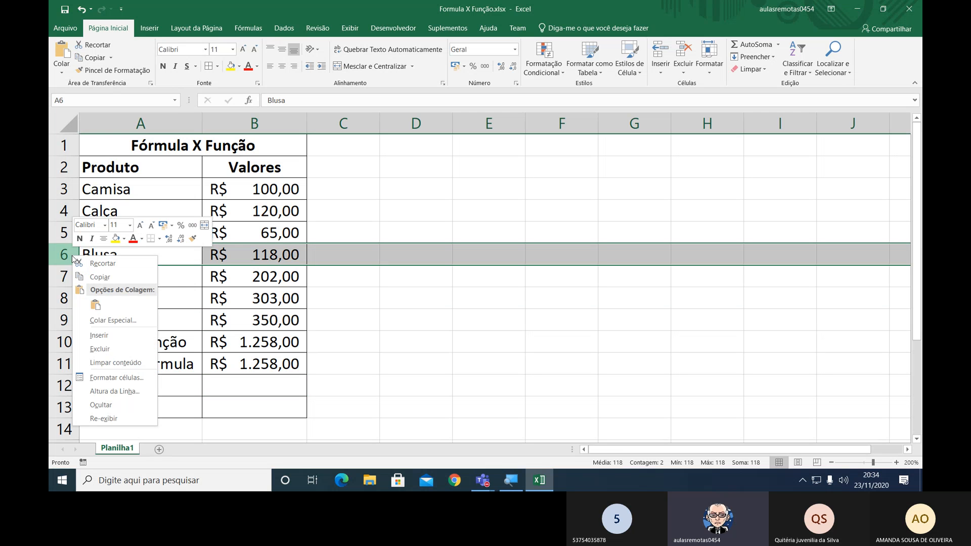
left_click(103, 336)
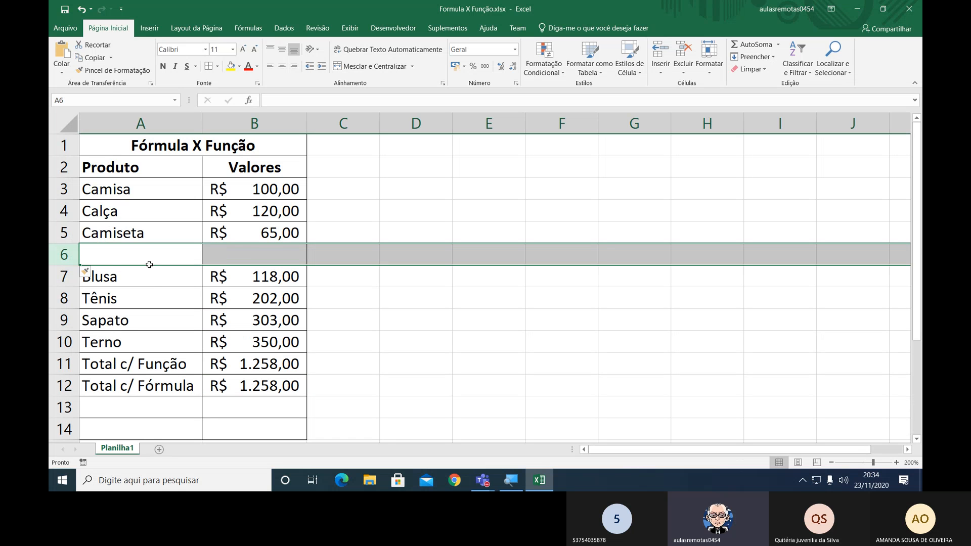
left_click(134, 256)
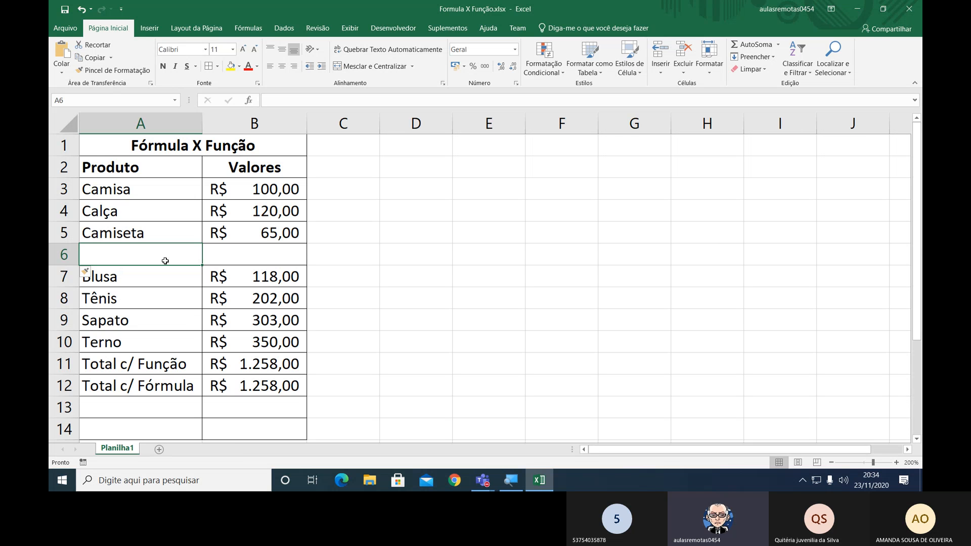
Examine the range used by the SOMA function in the Total c/ Função row.
double_click(261, 366)
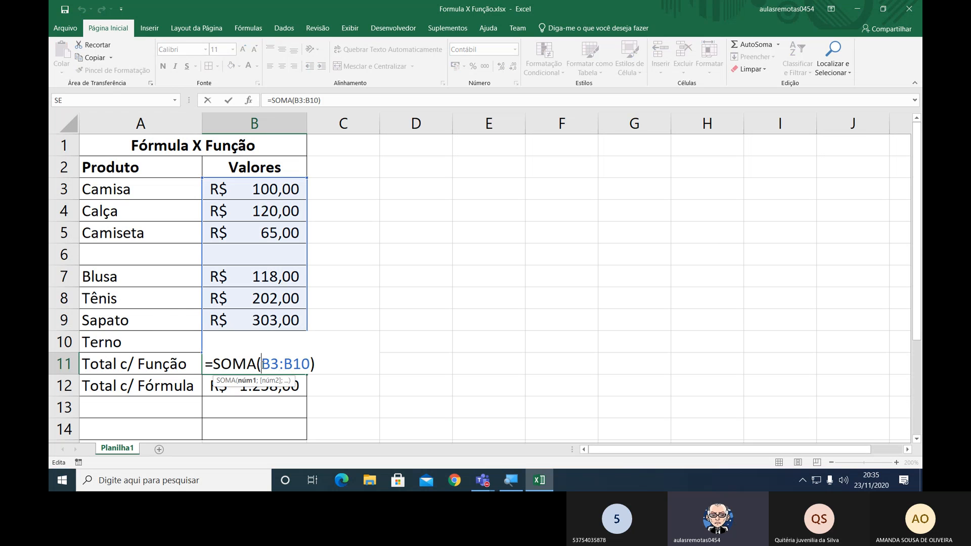
left_click(312, 368)
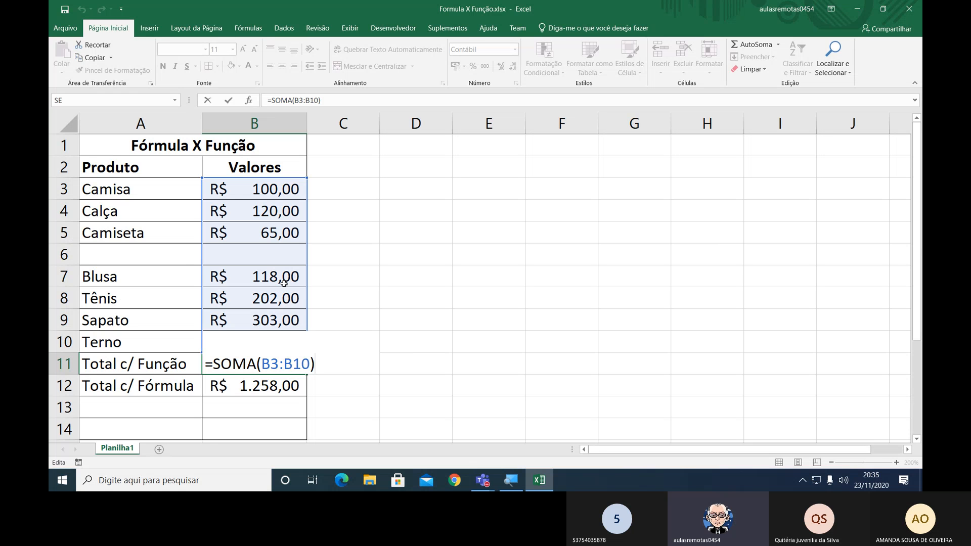
key("ctrl+Return")
Add the product Vestido with a value of 400 in the blank row between Camiseta and Blusa.
left_click(183, 261)
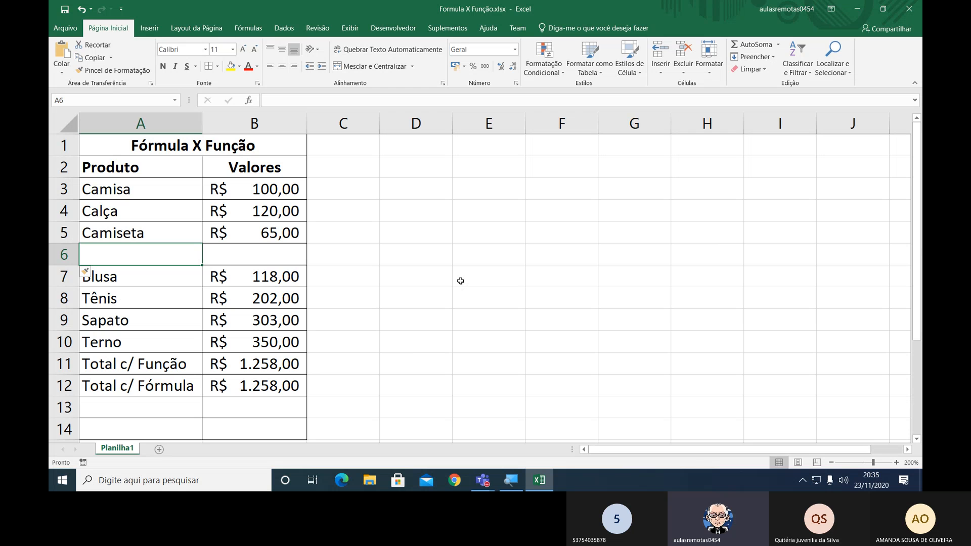
type("Vestido")
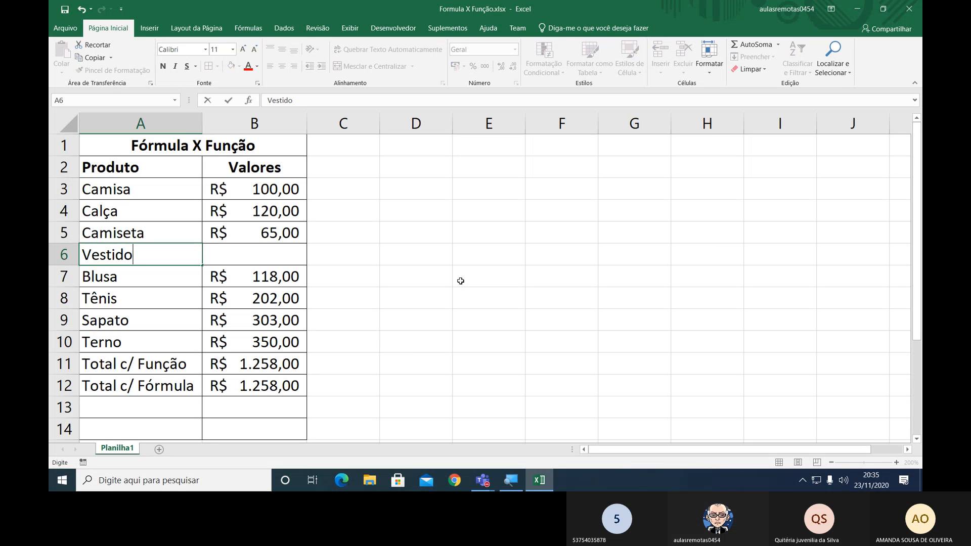
key("Return")
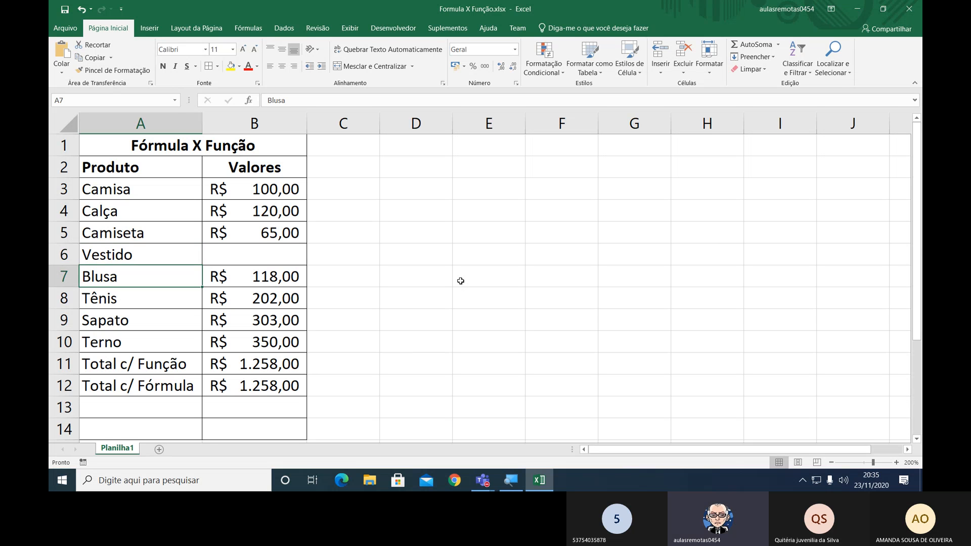
key("Up")
key("Right")
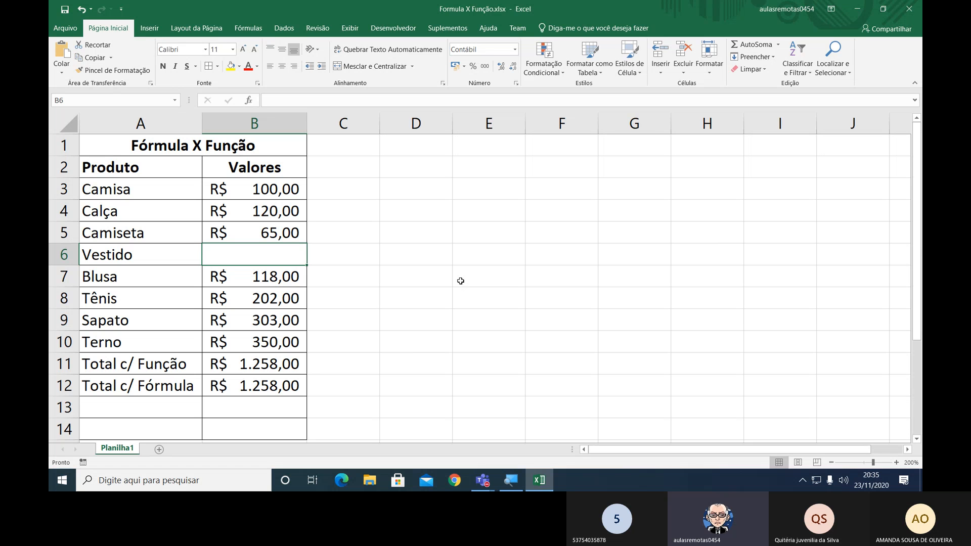
type("400")
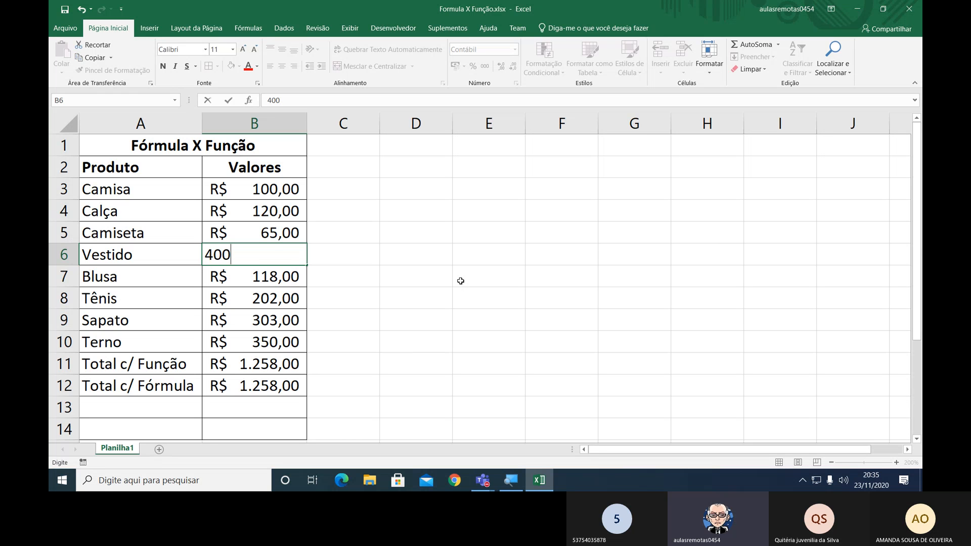
key("Return")
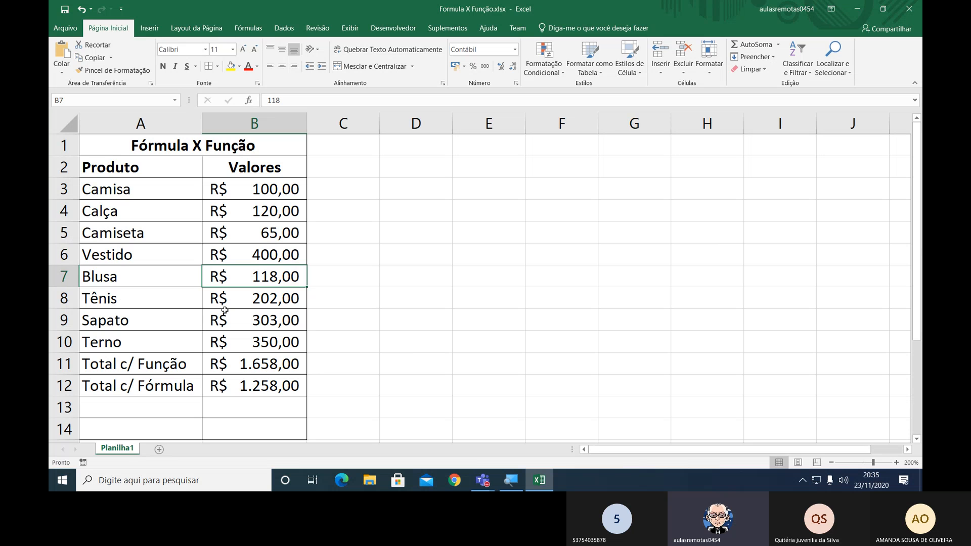
Examine whether the SOMA range in the Total c/ Função row covers the Vestido value.
left_click(165, 261)
left_click_drag(165, 260, 384, 256)
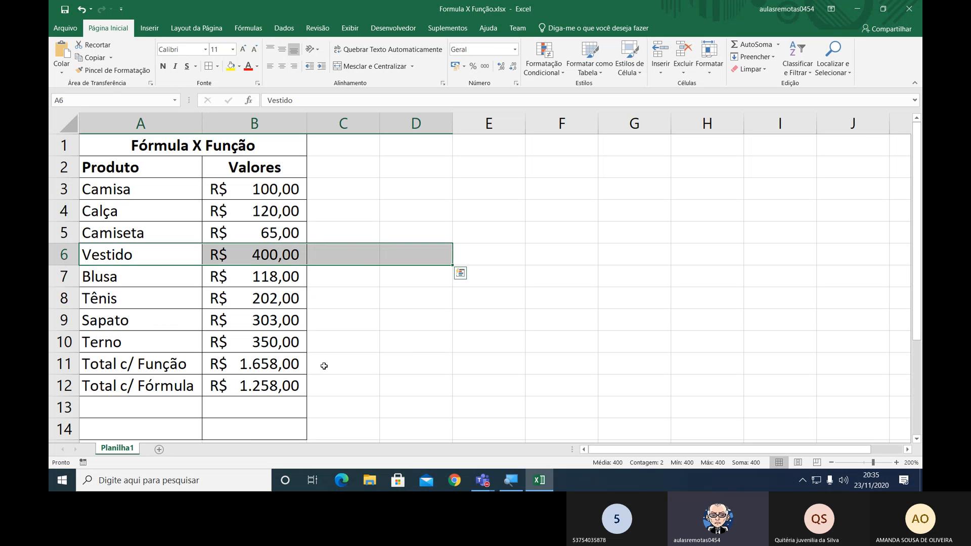
double_click(282, 363)
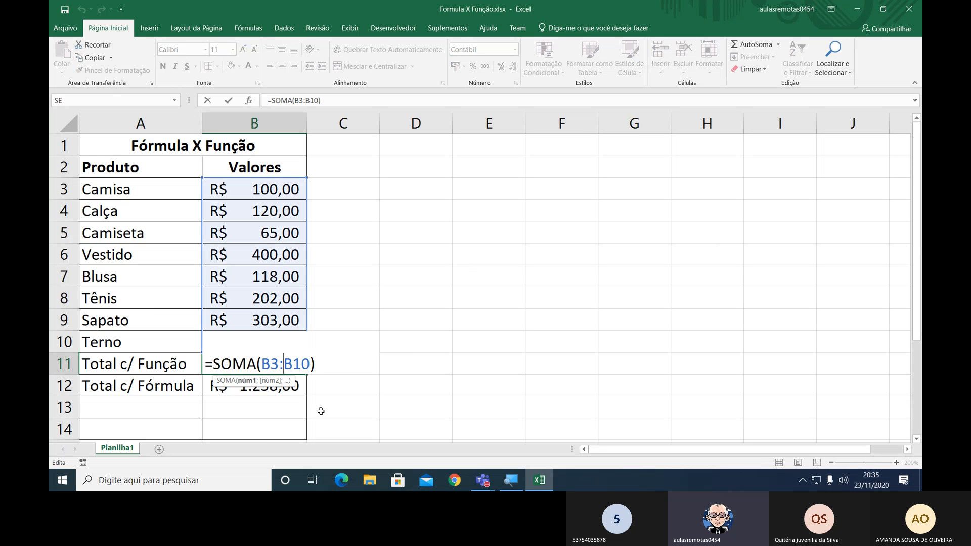
left_click(316, 362)
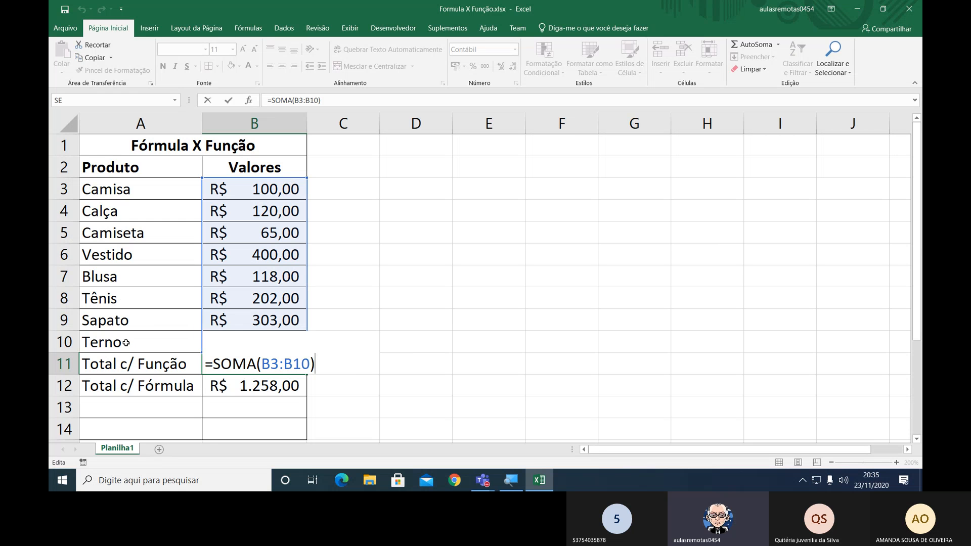
key("Return")
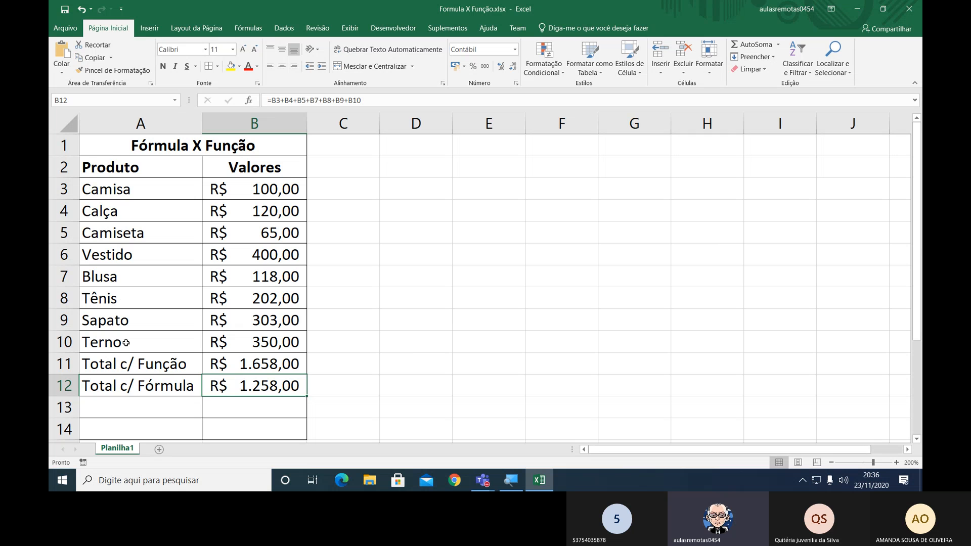
Add the missing +B6 term between B5 and B7 in the Total c/ Fórmula sum in B12.
key("F2")
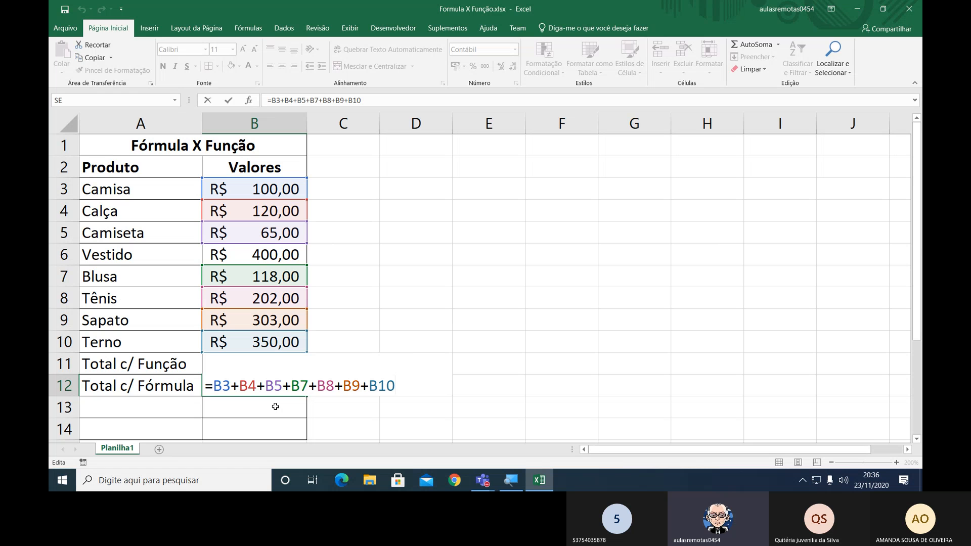
key("Left")
key("Left")
key("Left")
key("Left")
key("Left")
key("Left")
key("Left")
key("Left")
key("Left")
key("Left")
key("Left")
key("Left")
key("Left")
key("Left")
key("Right")
key("Right")
key("Left")
type("+B")
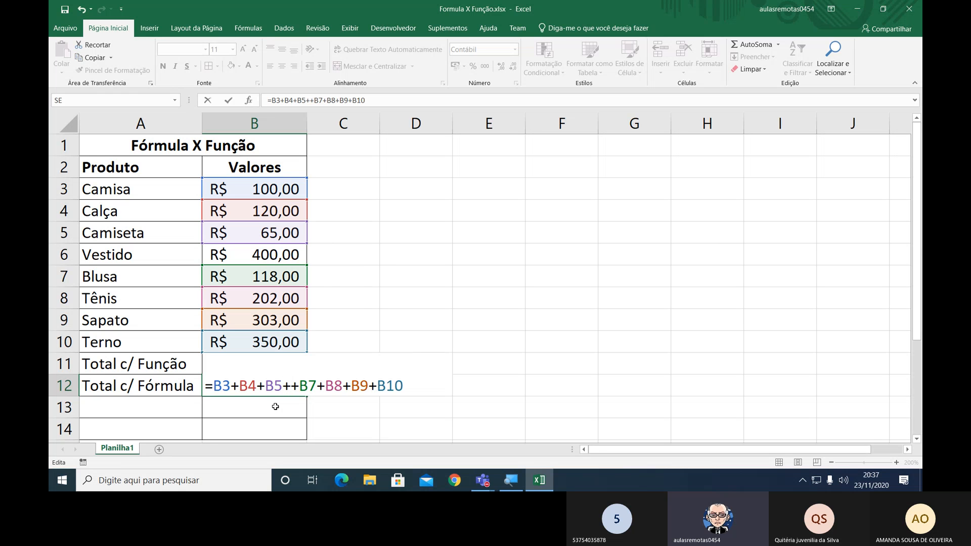
type("6")
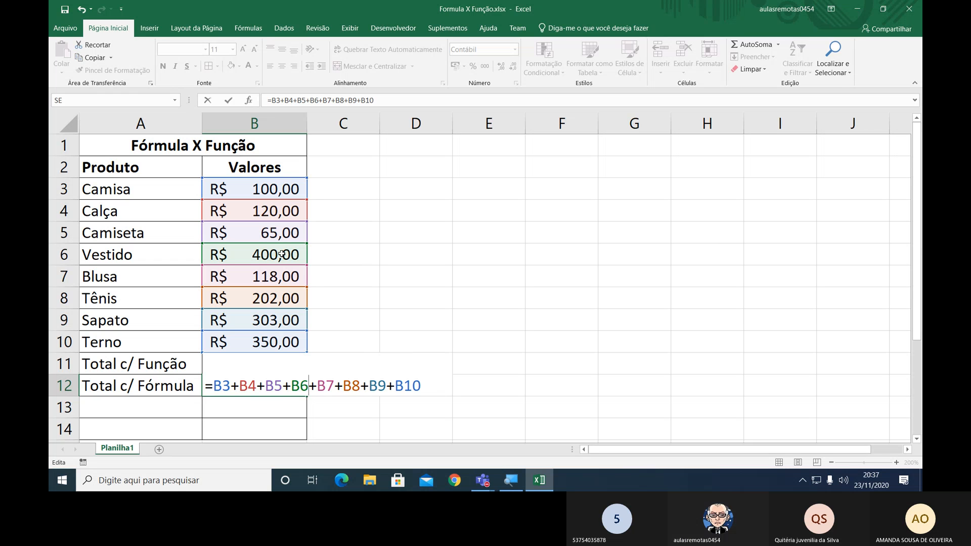
key("ctrl+Return")
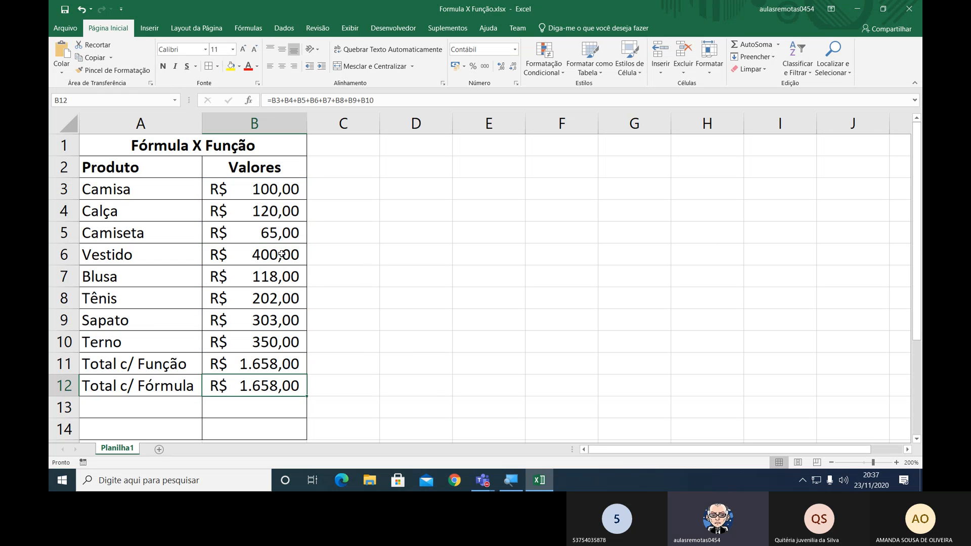
Fill the Total c/ Fórmula row, A12:B12, with yellow and review the cell-by-cell formula in B12.
key("F2")
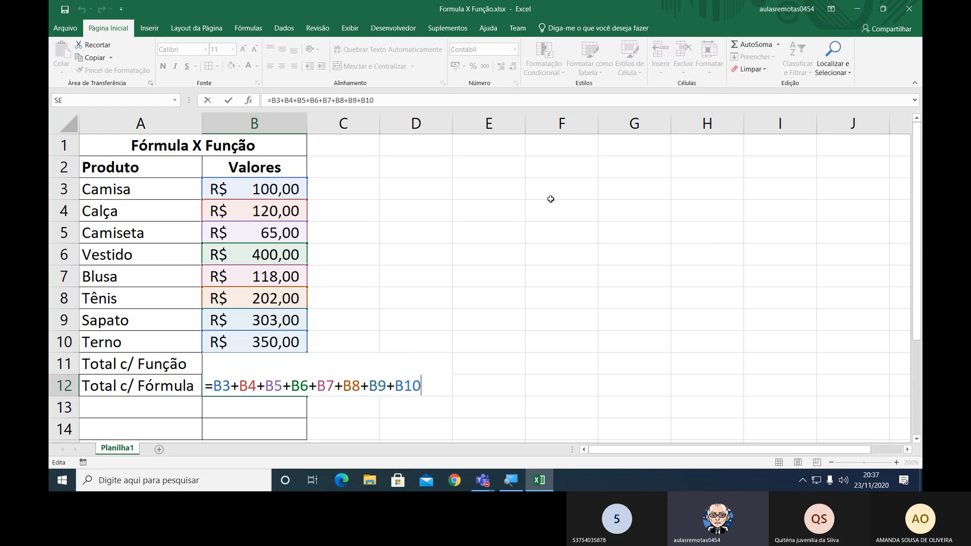
key("Return")
key("Up")
key("Left")
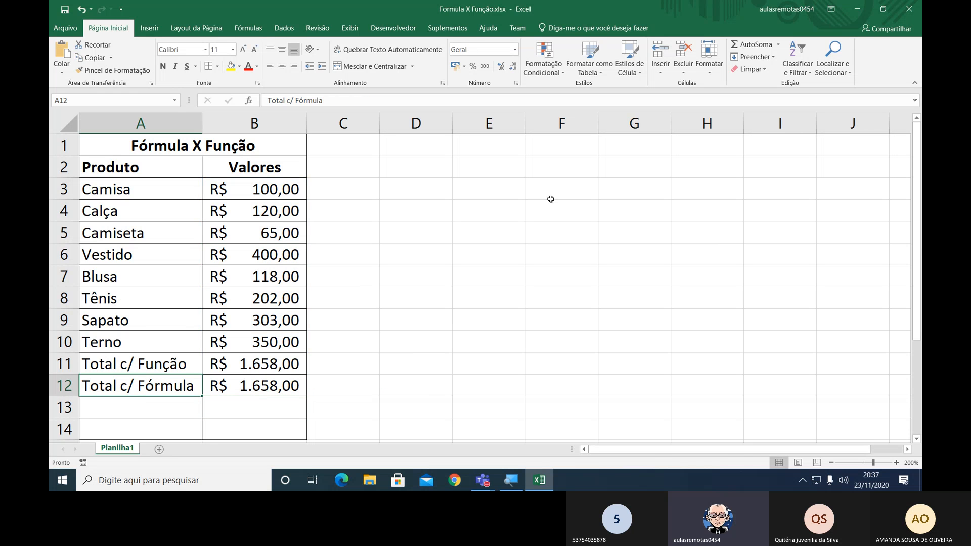
key("shift+Right")
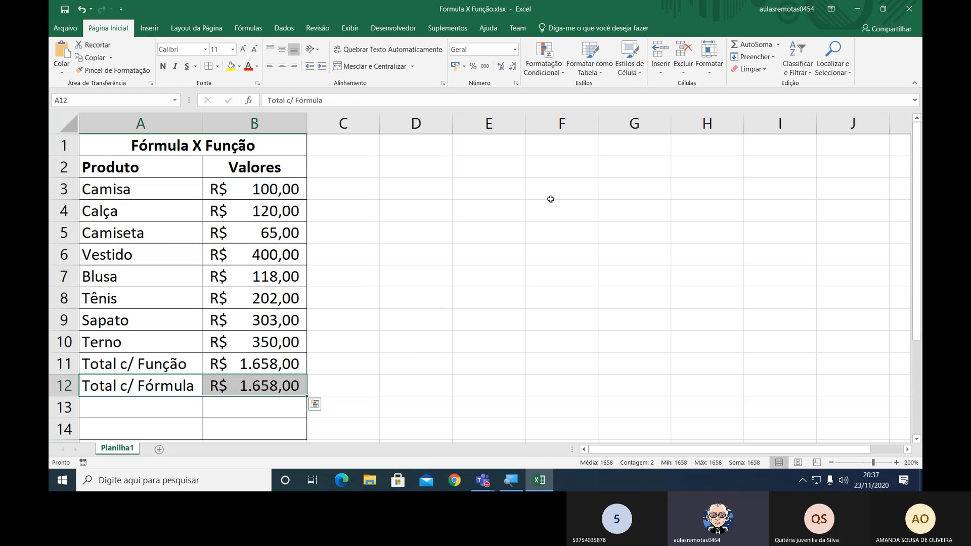
left_click(231, 66)
left_click(161, 401)
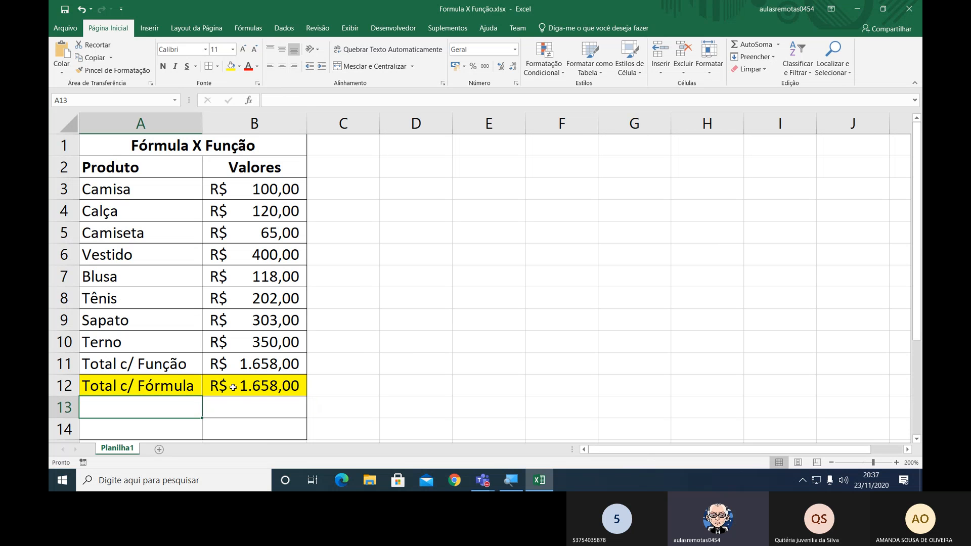
double_click(301, 390)
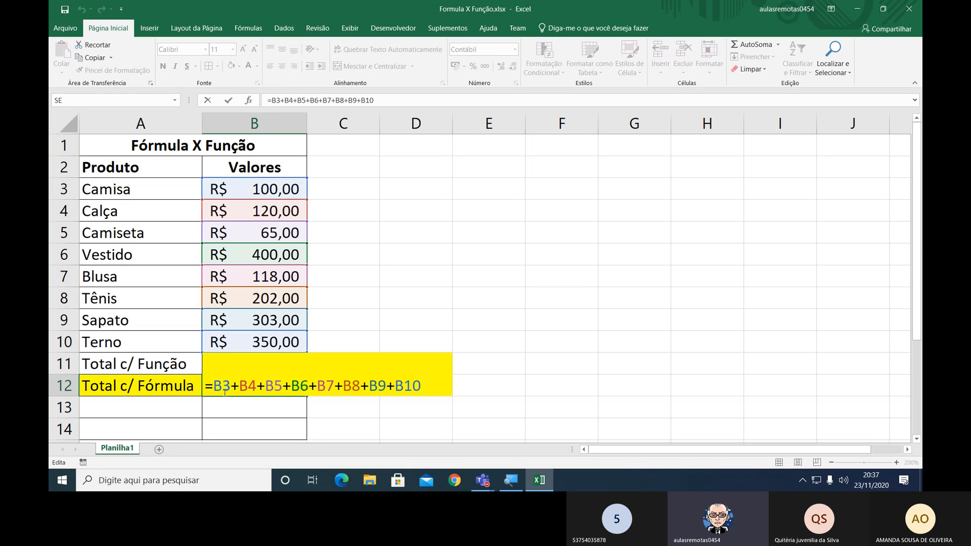
key("ctrl+Return")
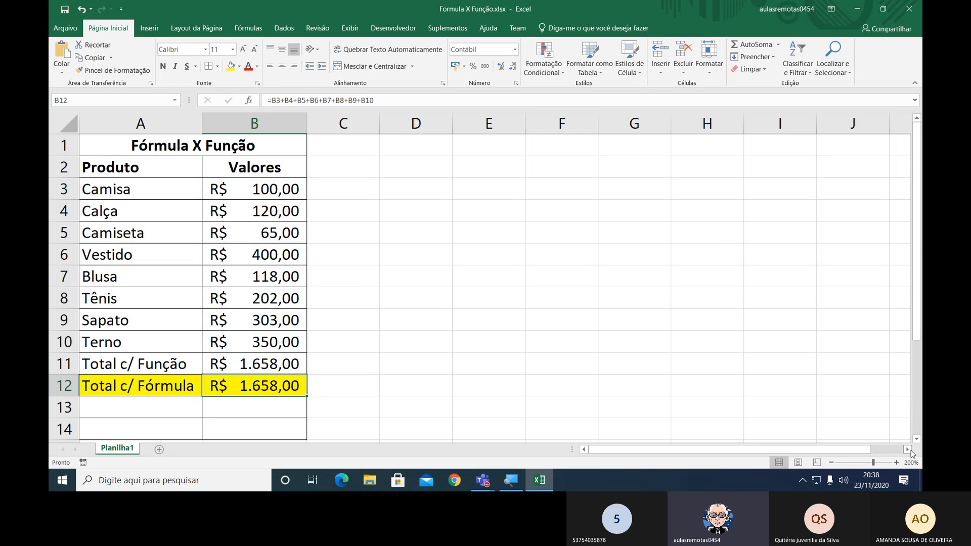
Go along row 1 from column I past column Z and examine how columns AA to AF are lettered.
left_click(779, 143)
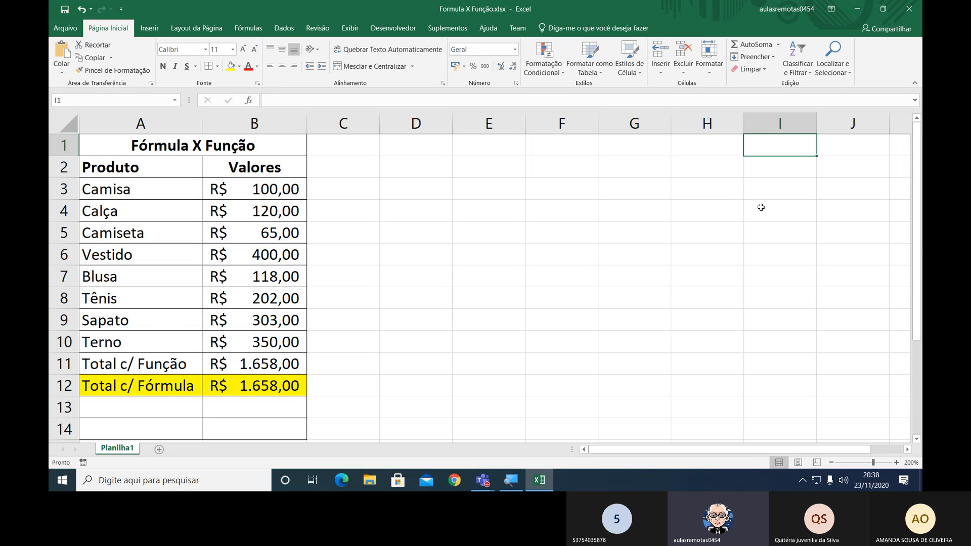
key("Right")
key("Right")
key("Right")
key("Right")
key("Right")
key("Right")
key("Right")
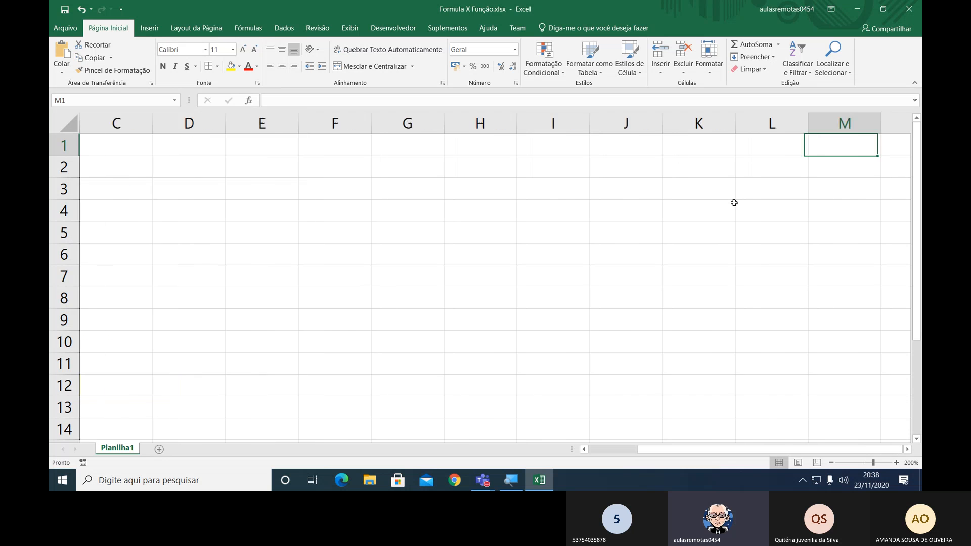
key("Right")
key("Right")
key("Right")
key("Right")
key("Right")
key("Right")
key("Right")
key("Right")
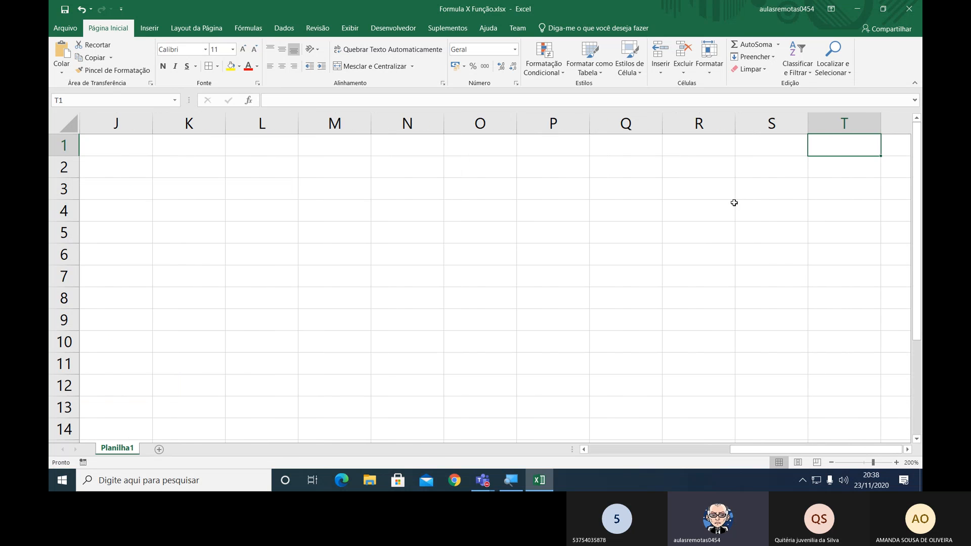
key("Right")
key("Right")
key("Right")
key("Right")
key("Right")
key("Right")
key("Right")
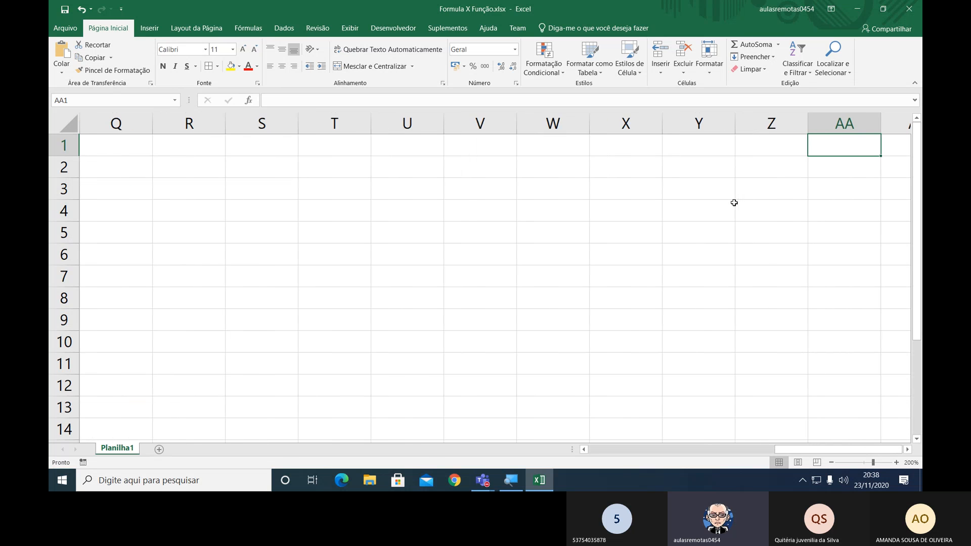
key("Right")
key("Right")
key("Right")
key("Right")
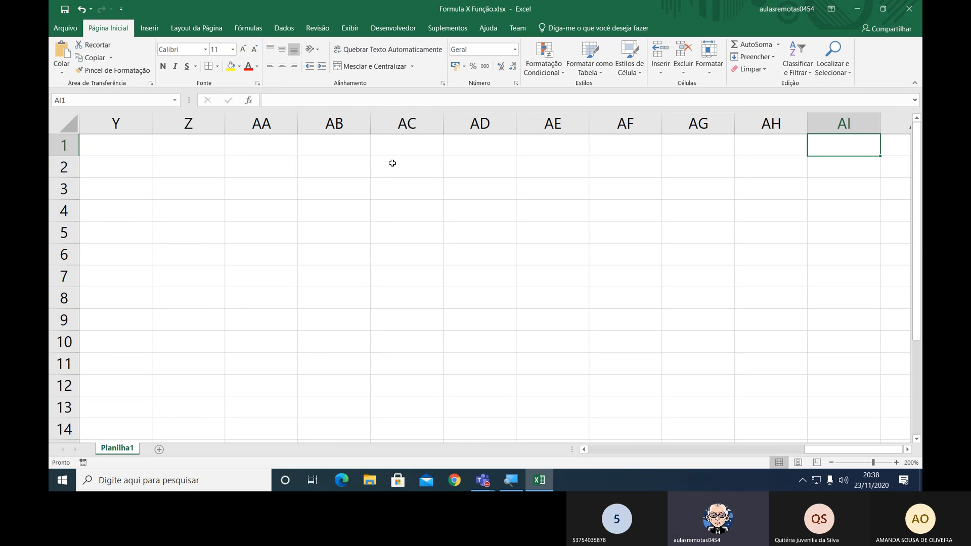
left_click_drag(261, 124, 594, 125)
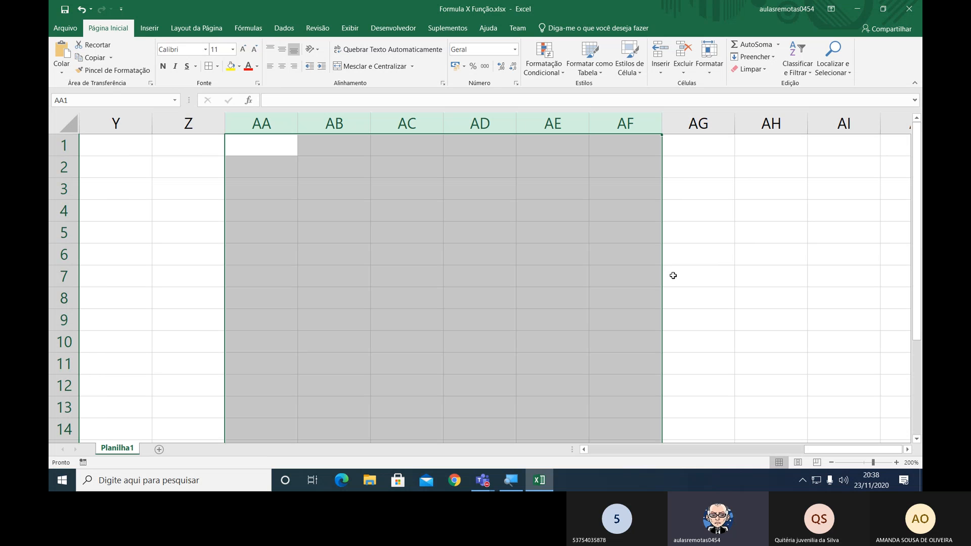
Continue along row 1 from column AA past column ZZ and examine how the columns beyond it are lettered.
key("Right")
key("Right")
key("Right")
key("Right")
key("Right")
key("Right")
key("Right")
key("Right")
key("Right")
key("Right")
key("Right")
key("Right")
key("Right")
key("Right")
key("Right")
key("Right")
key("Right")
key("Right")
key("Right")
key("Right")
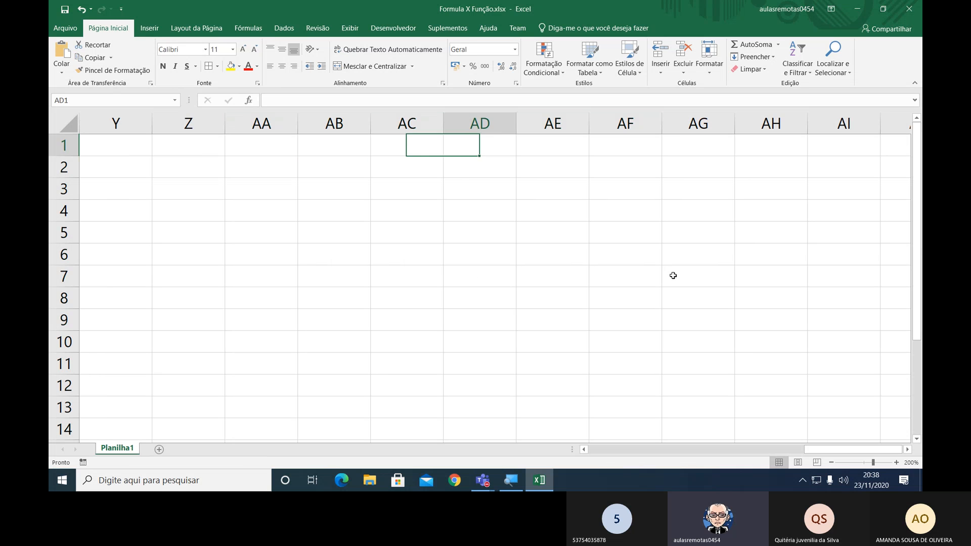
key("Right")
key("Right")
key("Right")
key("Right")
key("Right")
key("Right")
key("Right")
key("Right")
key("Right")
key("Right")
key("Right")
key("Right")
key("Right")
key("Right")
key("Right")
key("Right")
key("Right")
key("Right")
key("Right")
key("Right")
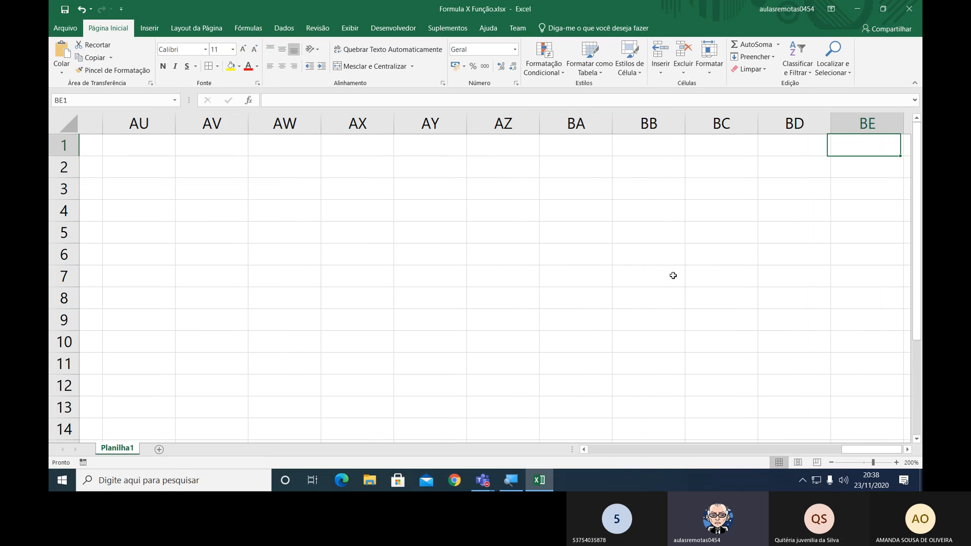
key("Right")
key("Right")
key("Right")
key("Right")
key("Right")
key("Right")
key("Right")
key("Right")
key("Right")
key("Right")
key("Right")
key("Right")
key("Right")
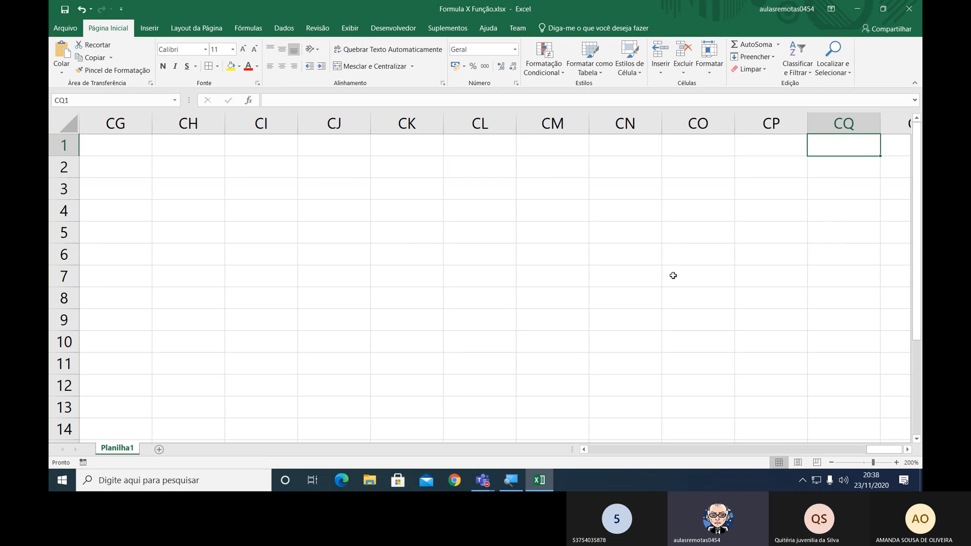
key("Right")
key("Right")
key("Right")
key("Right")
key("Right")
key("Right")
key("Right")
key("Right")
key("Right")
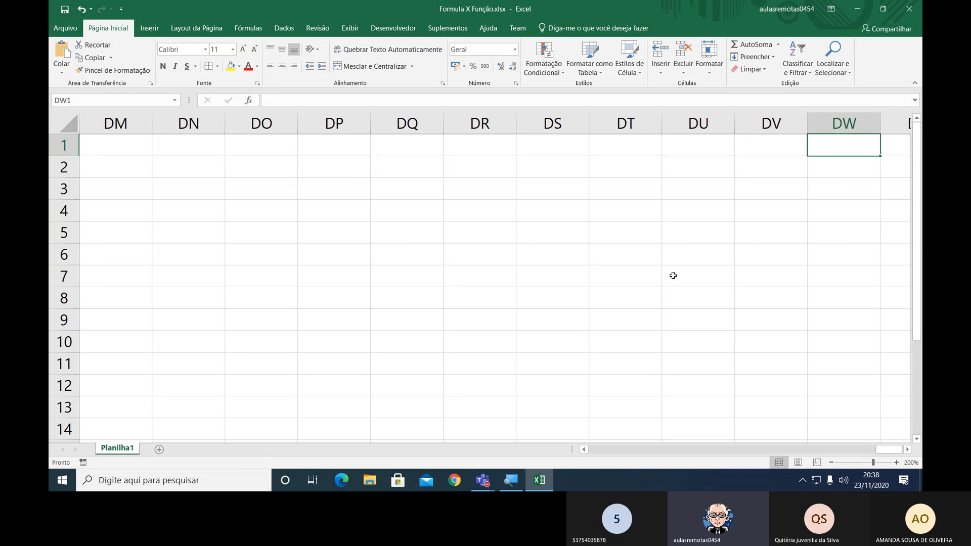
key("Right")
key("Right")
key("Right")
key("Right")
key("Right")
key("Right")
key("Right")
key("Right")
key("Right")
key("Right")
key("Right")
key("Right")
key("Right")
key("Right")
key("Right")
key("Right")
key("Right")
key("Right")
key("Right")
key("Right")
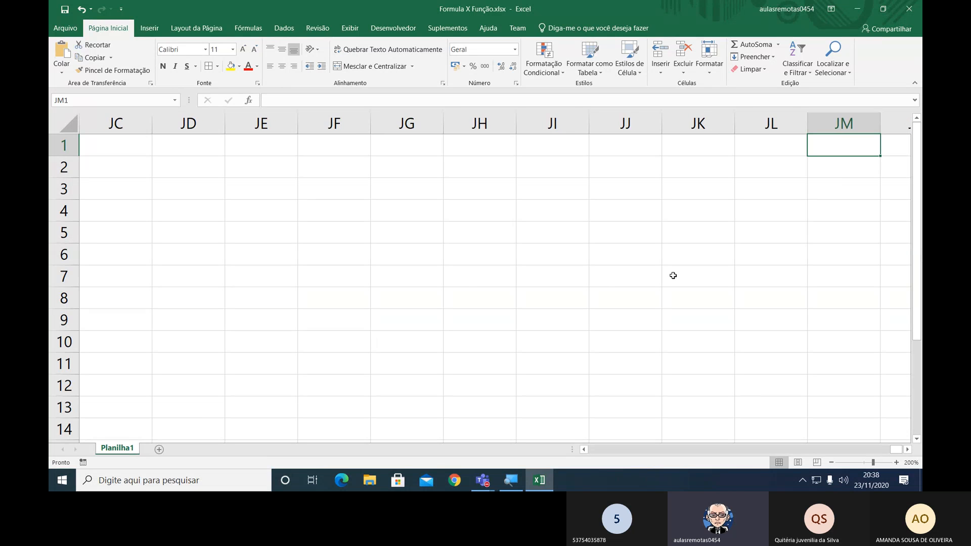
key("Right")
key("Right")
key("Right")
key("Right")
key("Right")
key("Right")
key("Right")
key("Right")
key("Right")
key("Right")
key("Right")
key("Right")
key("Right")
key("Right")
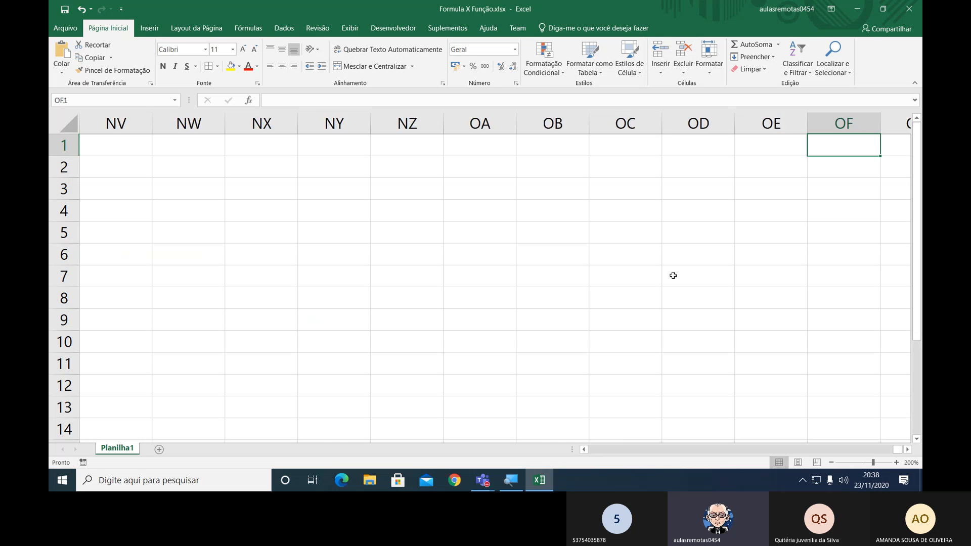
key("Right")
key("Right")
key("Right")
key("Right")
key("Right")
key("Right")
key("Right")
key("Right")
key("Right")
key("Right")
key("Right")
key("Right")
key("Right")
key("Right")
key("Right")
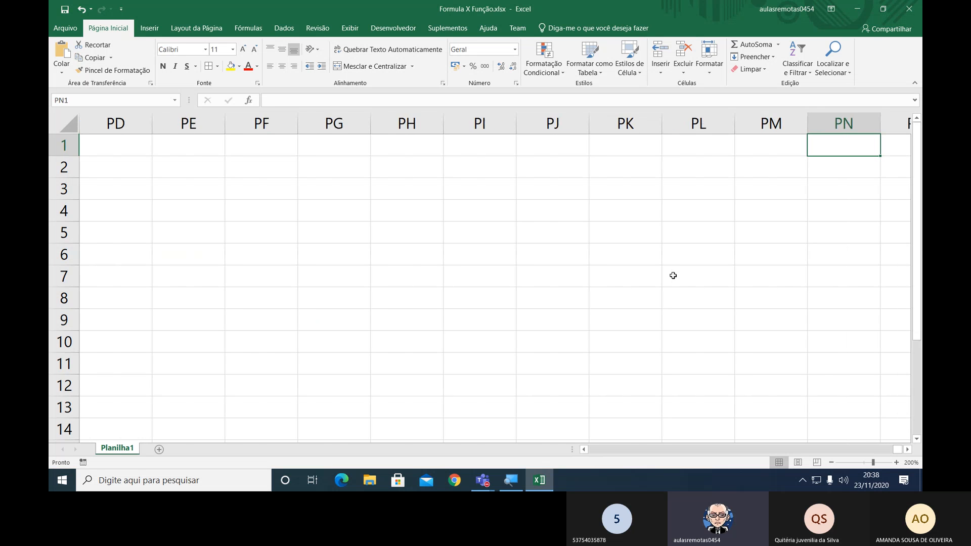
key("Right")
key("Right")
key("Right")
key("Right")
key("Right")
key("Right")
key("Right")
key("Right")
key("Right")
key("Right")
key("Right")
key("Right")
key("Right")
key("Right")
key("Right")
key("Right")
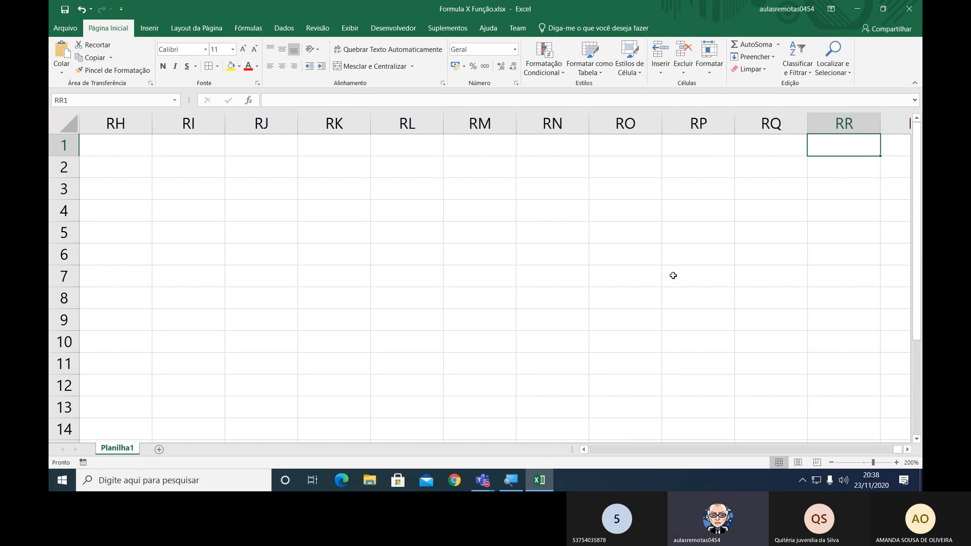
key("Right")
key("Right")
key("Right")
key("Right")
key("Right")
key("Right")
key("Right")
key("Right")
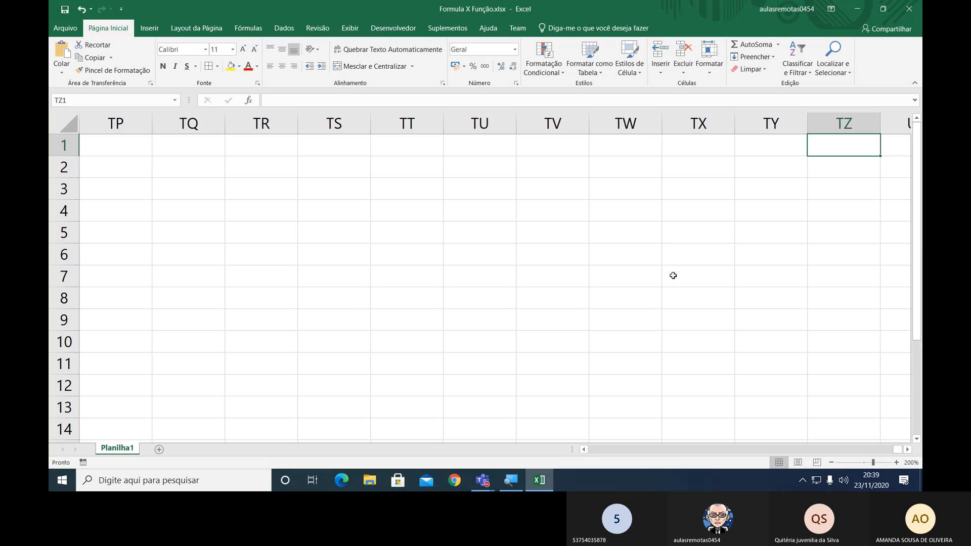
key("Right")
key("Right")
key("Right")
key("Right")
key("Right")
key("Right")
key("Right")
key("Right")
key("Right")
key("Right")
key("Right")
key("Right")
key("Right")
key("Right")
key("Right")
key("Right")
key("Right")
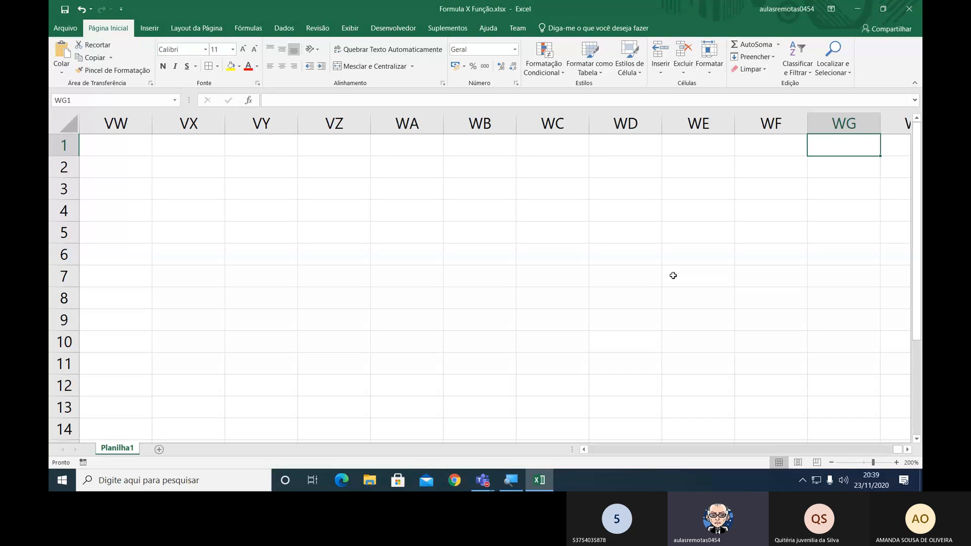
key("Right")
key("Right")
key("Right")
key("Right")
key("Right")
key("Right")
key("Right")
key("Right")
key("Right")
key("Right")
key("Right")
key("Right")
key("Right")
key("Right")
key("Right")
key("Right")
key("Right")
key("Right")
key("Right")
key("Right")
key("Right")
key("Right")
key("Right")
key("Right")
key("Right")
key("Right")
key("Right")
key("Right")
key("Right")
key("Right")
key("Right")
key("Right")
key("Right")
key("Right")
key("Right")
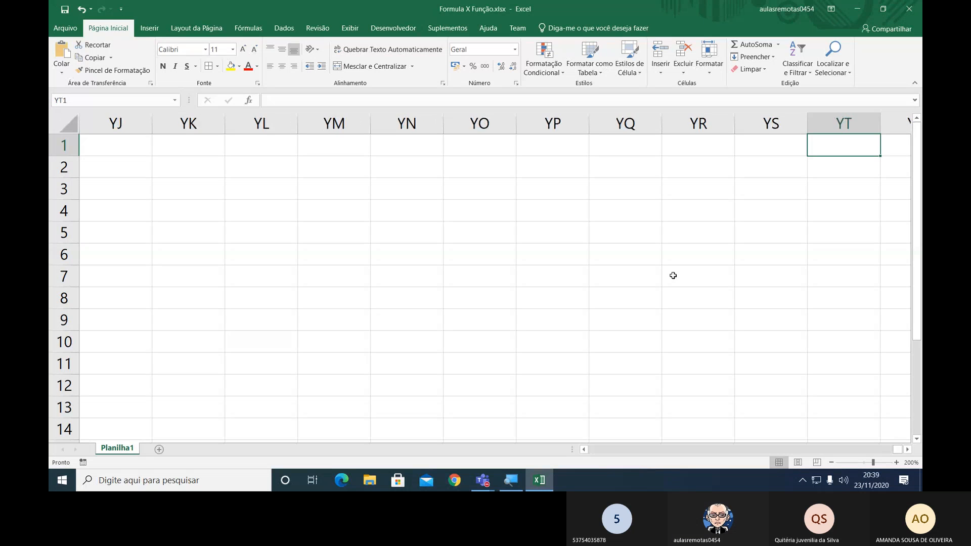
key("Right")
key("Right")
key("Right")
key("Right")
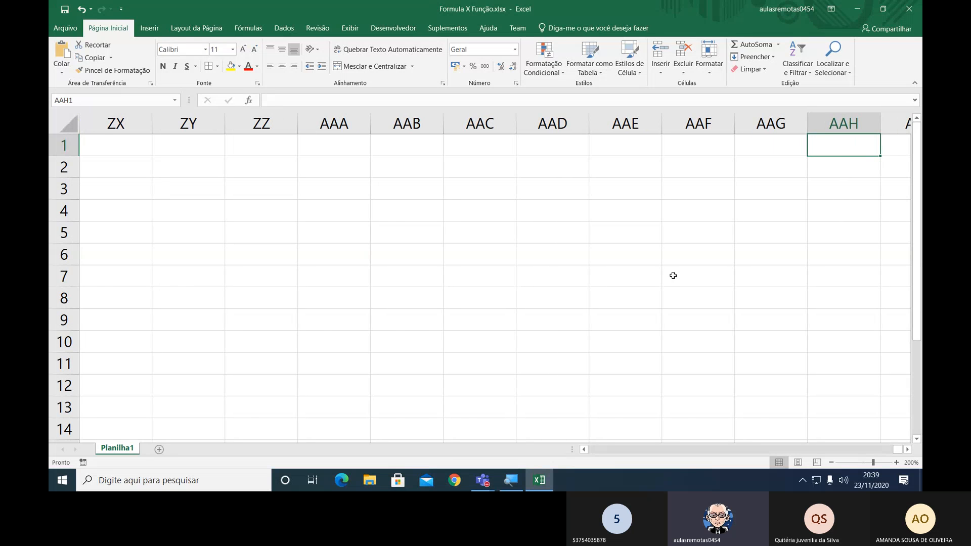
key("Right")
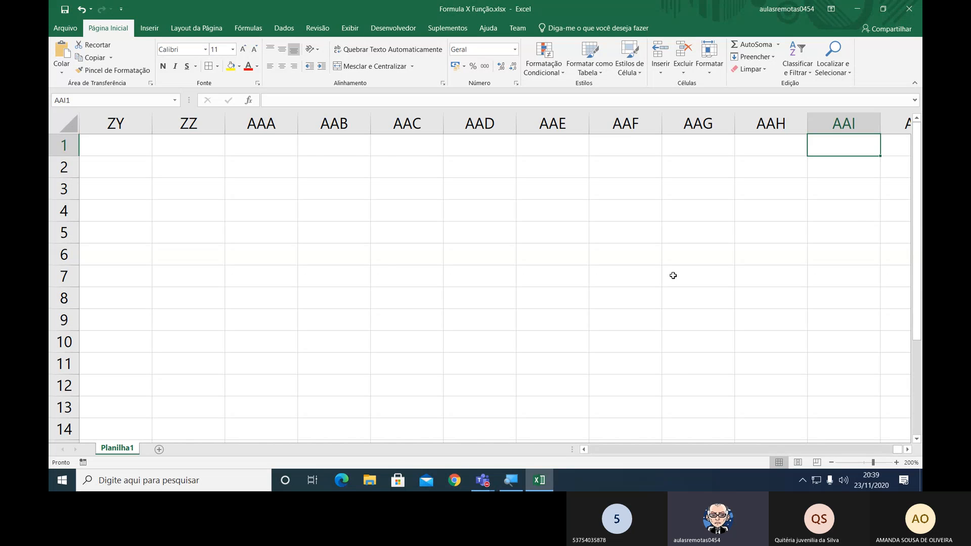
Return to the product table and label cell A13, below Total c/ Fórmula, as Média.
key("ctrl+Home")
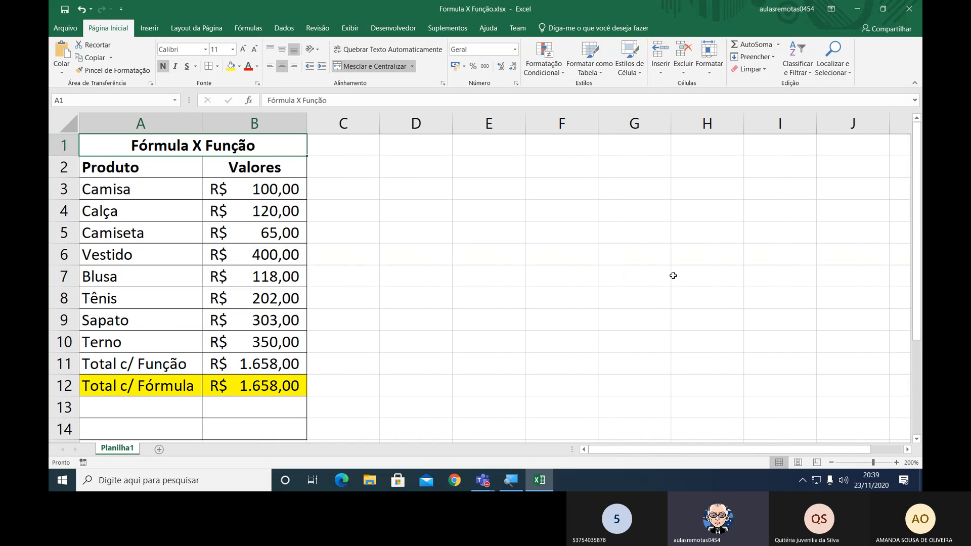
key("Down")
key("Down")
key("Down")
key("Down")
key("Down")
key("Down")
key("Down")
key("Down")
key("Down")
key("Down")
key("Down")
key("Down")
key("Down")
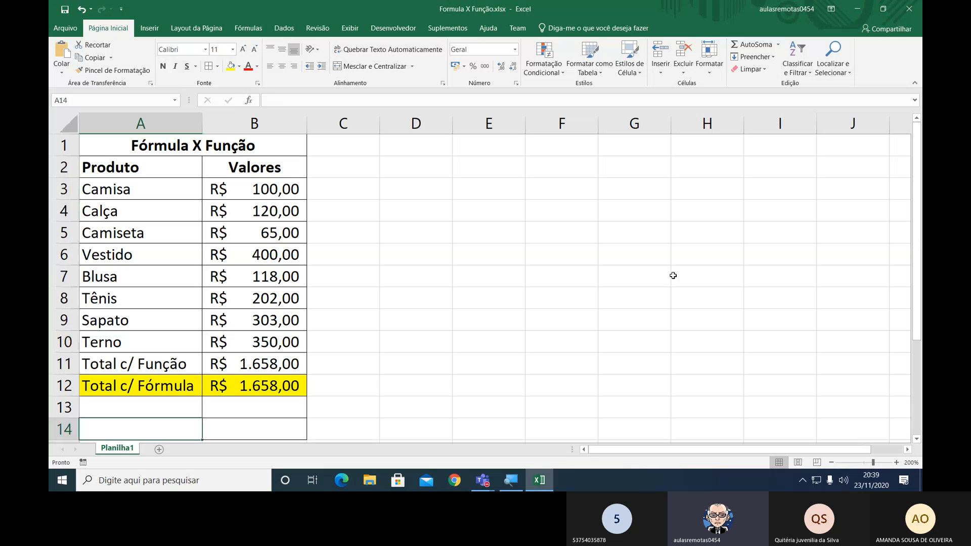
key("Up")
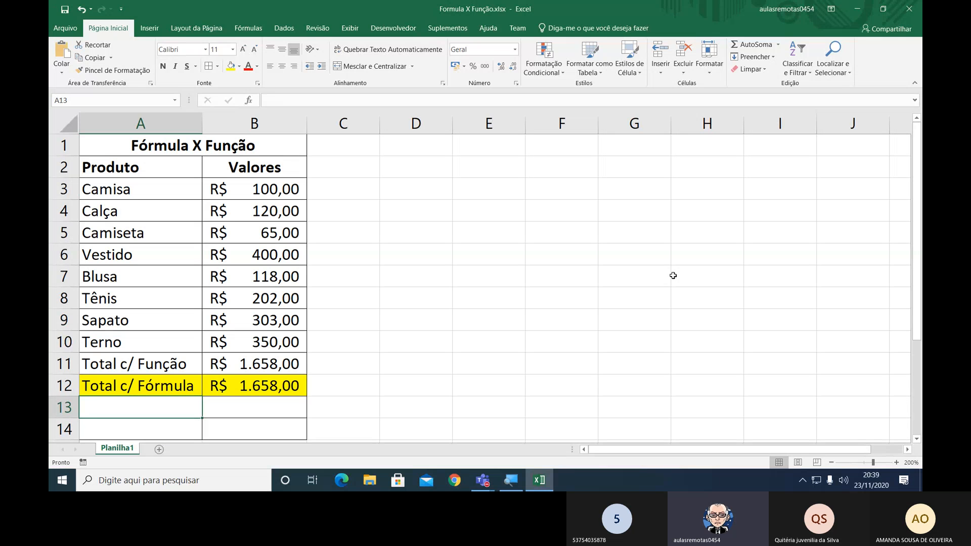
type("Média")
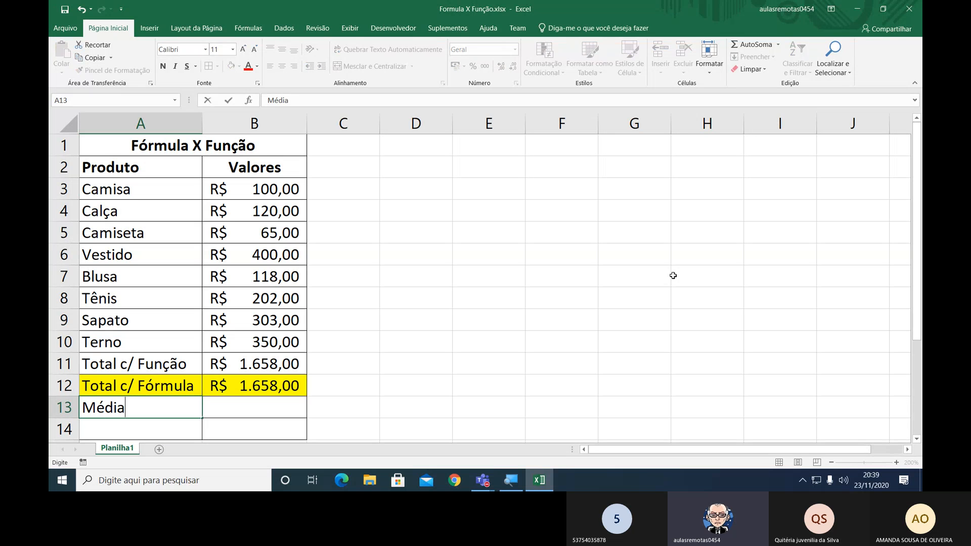
key("Return")
Calculate the average of the product values in B13 with =Média(B3:B10) and review the entered formula.
key("Up")
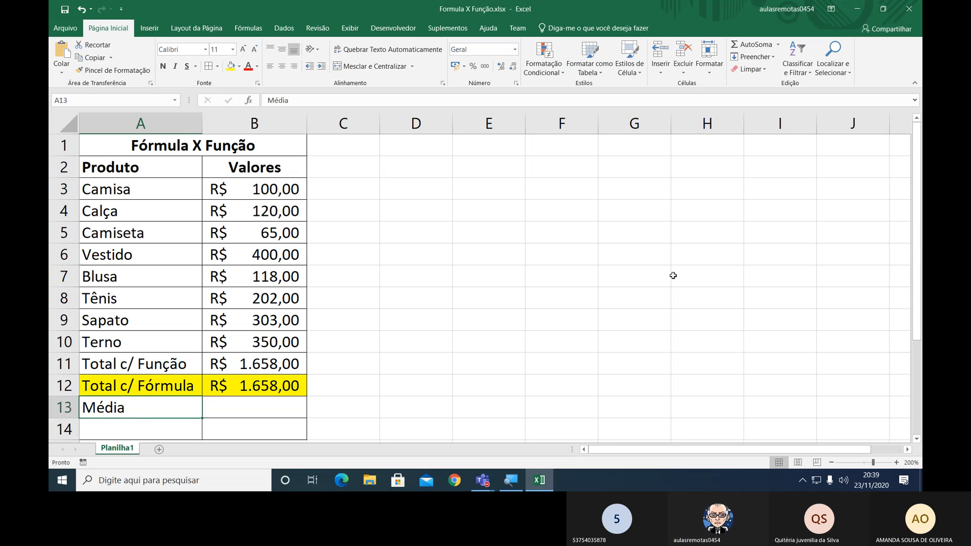
key("Right")
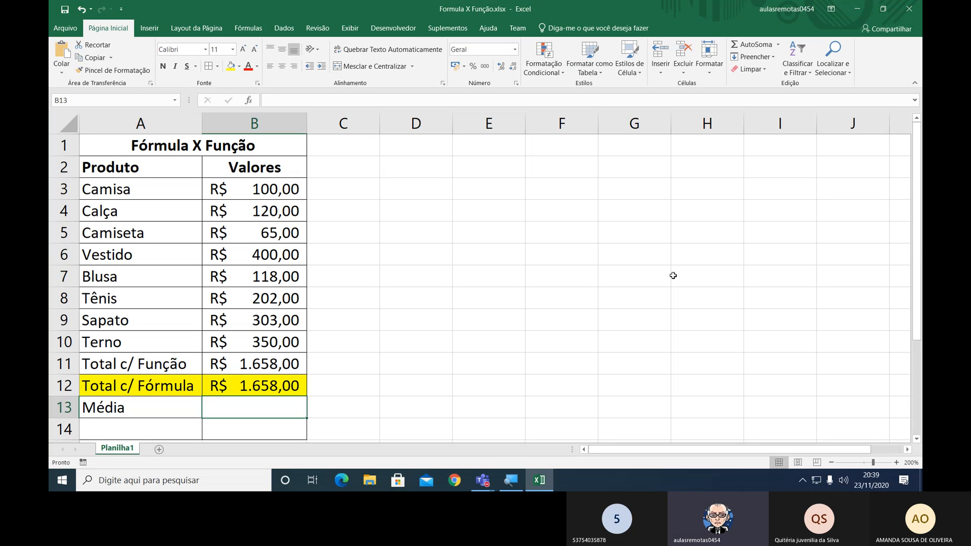
type("=")
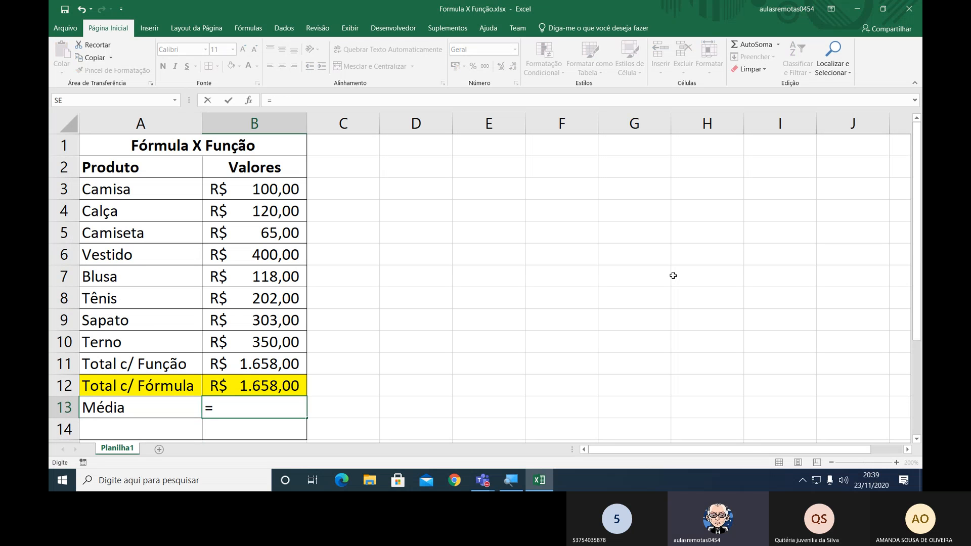
type("Méd")
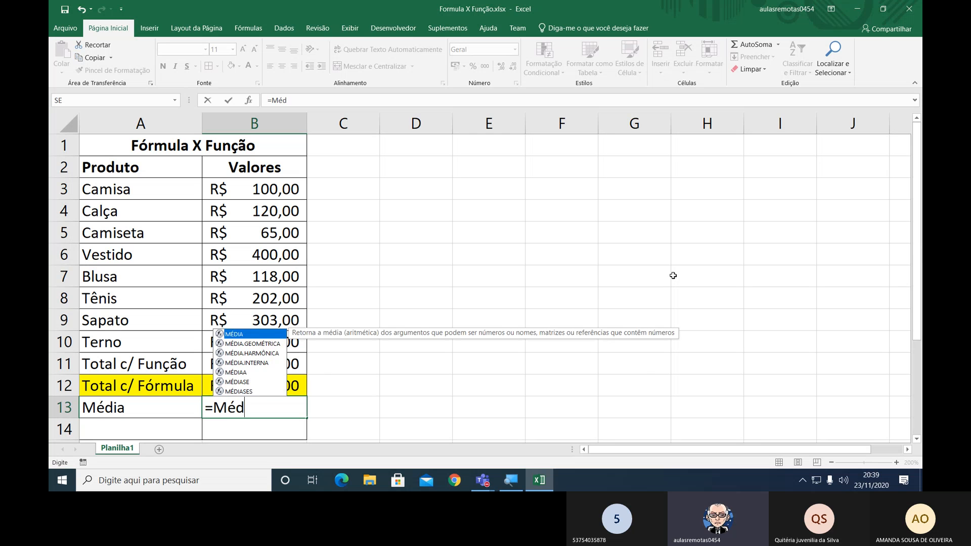
type("ia(")
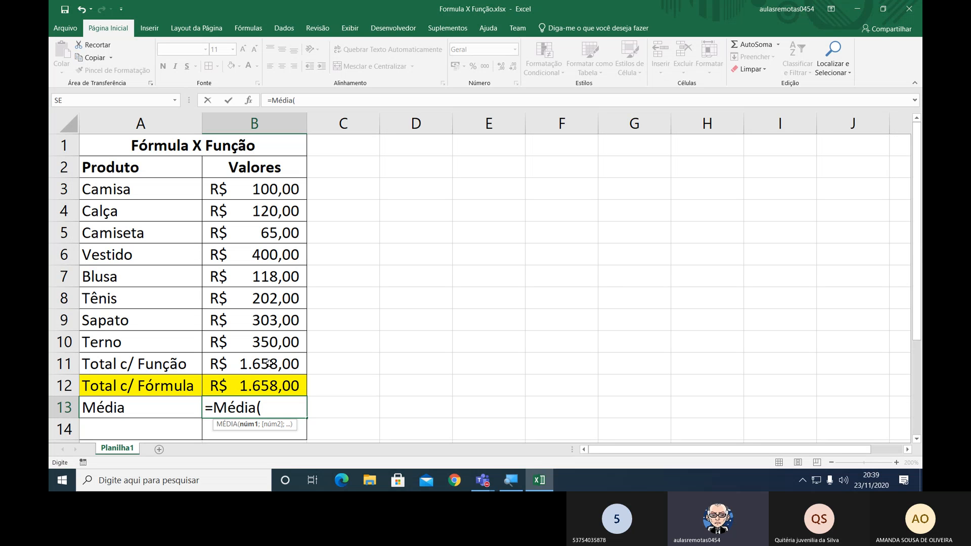
left_click_drag(262, 189, 275, 342)
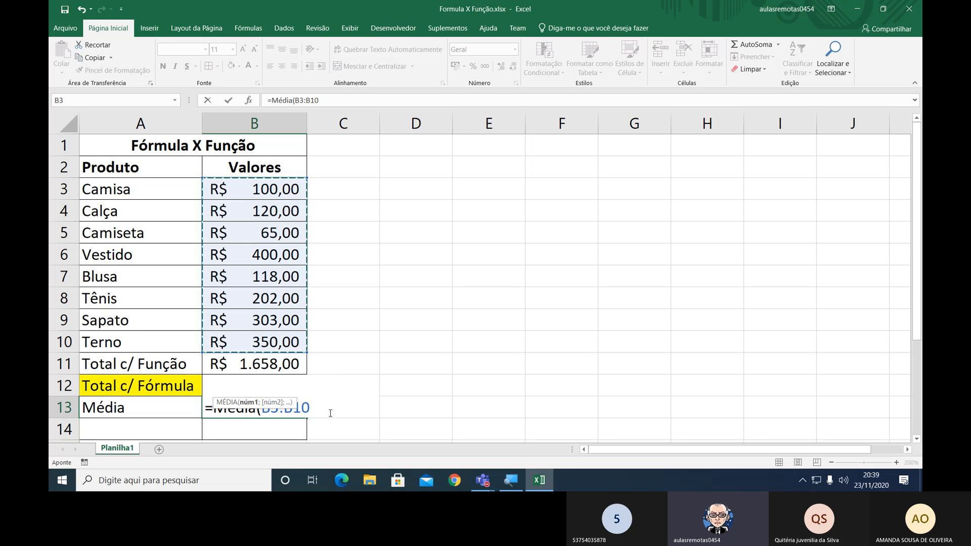
type(")")
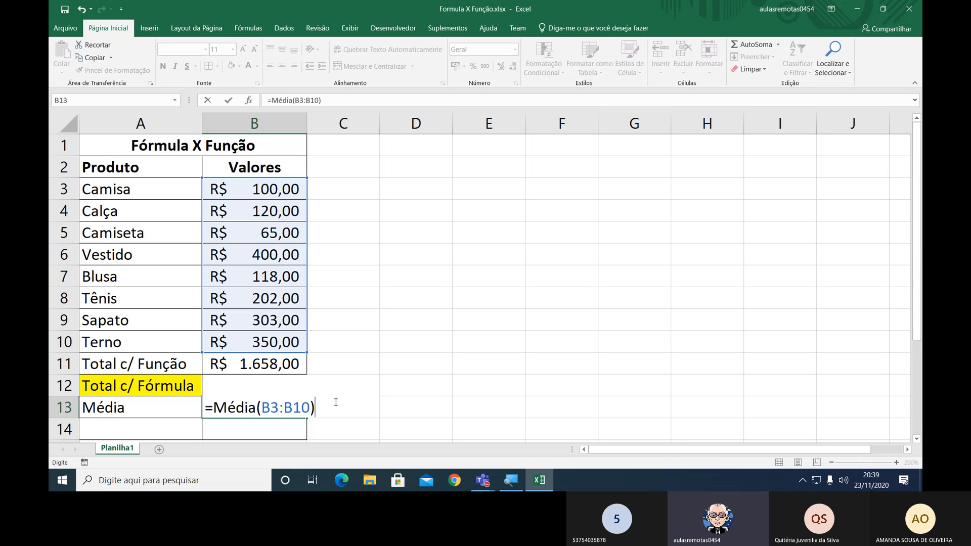
key("Return")
key("Up")
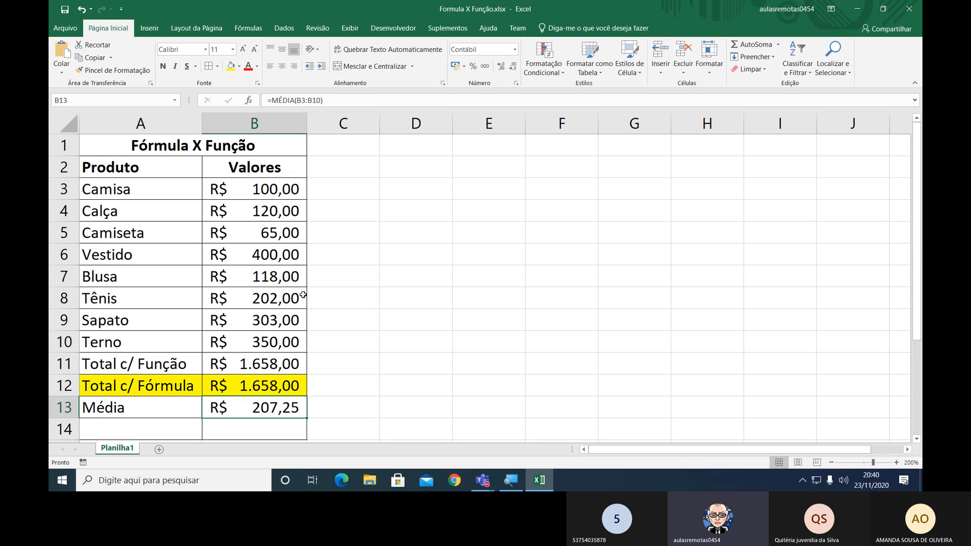
Select the product values B3:B10 and check their average, count, minimum, maximum and sum in the status bar.
left_click_drag(277, 182, 274, 334)
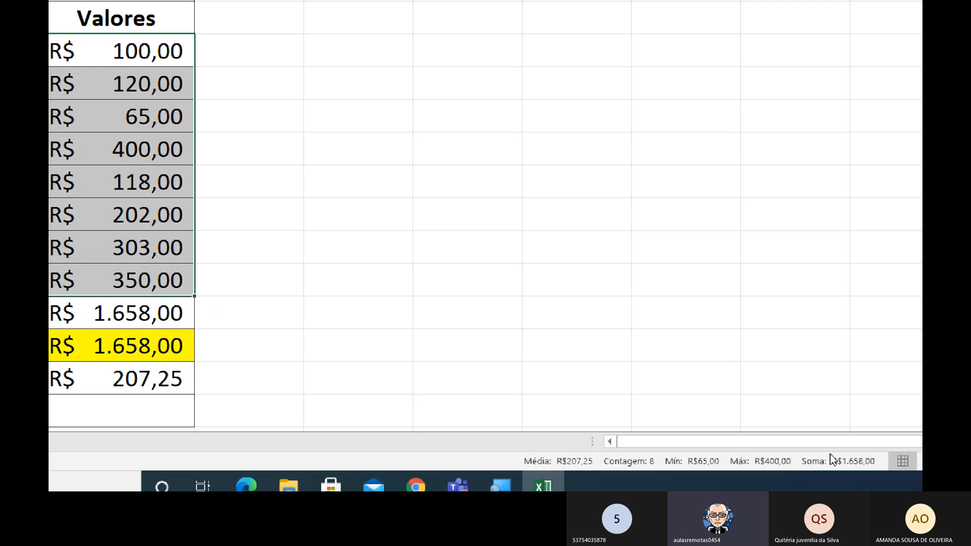
key("ctrl+q")
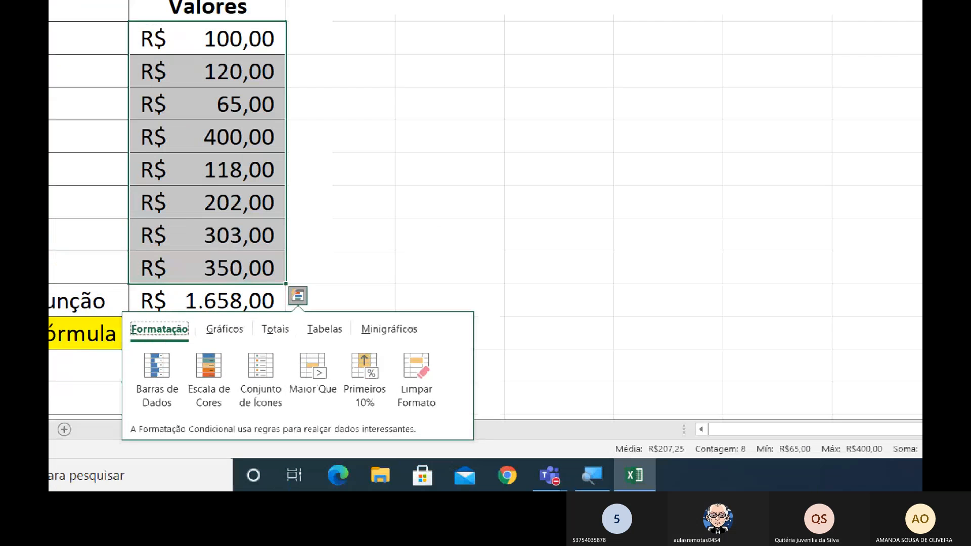
key("Escape")
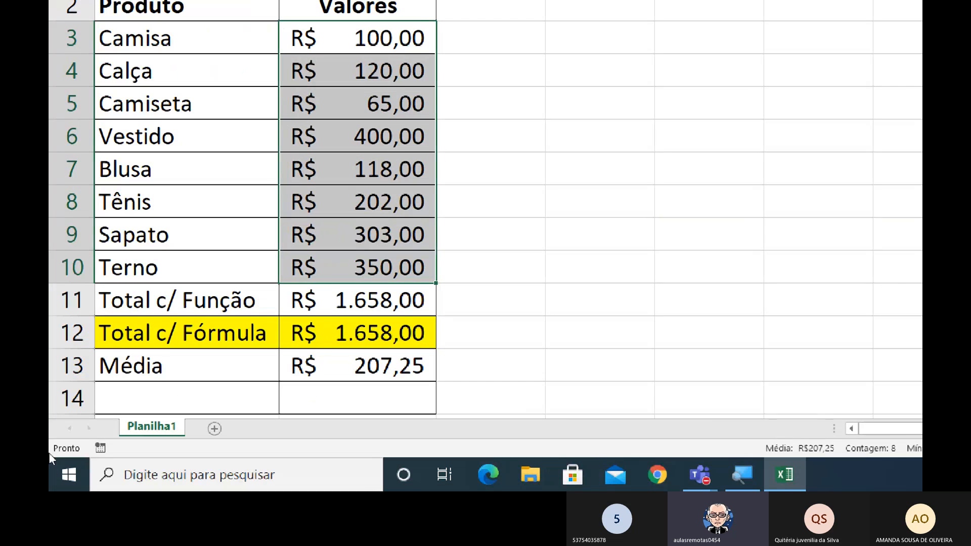
Label cell A14, below Média, as Menor Valor.
left_click(52, 425)
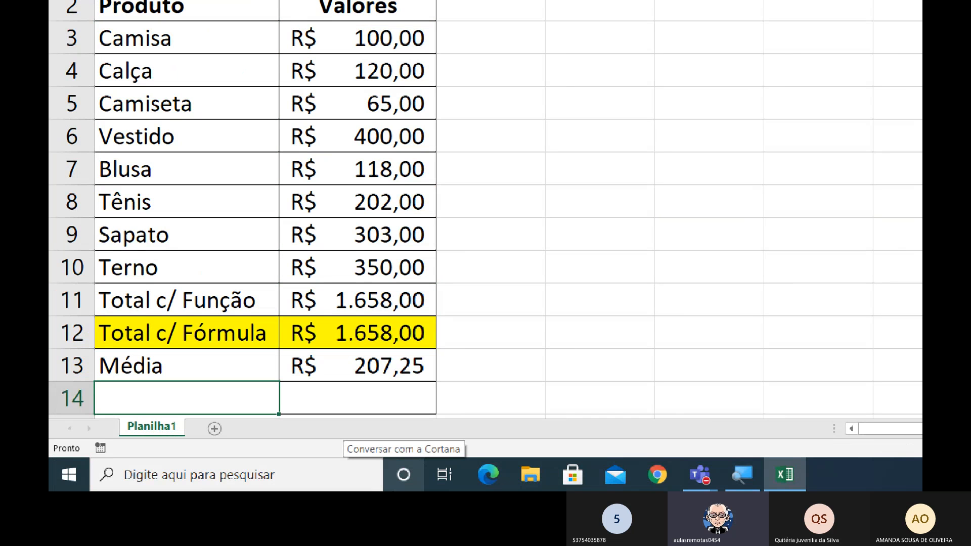
type("Menor ")
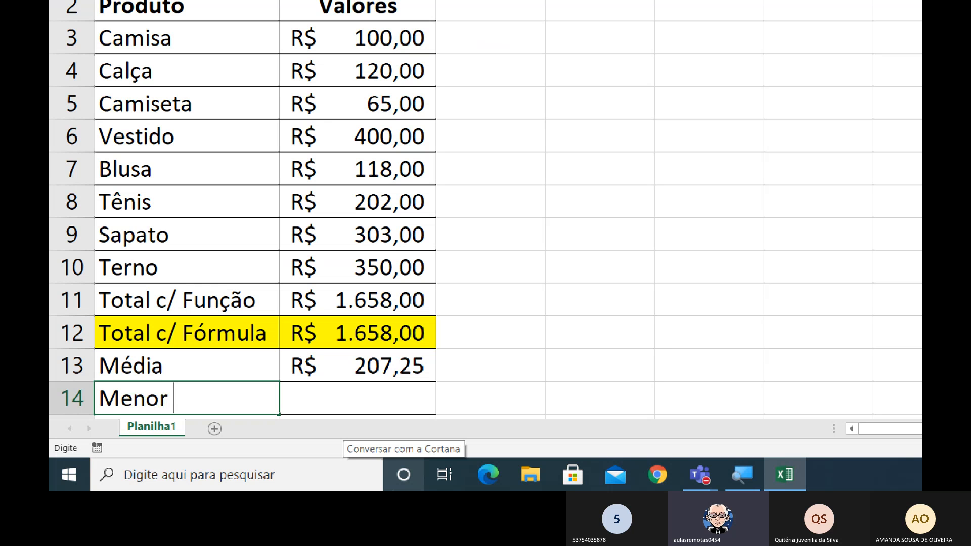
type("Valor")
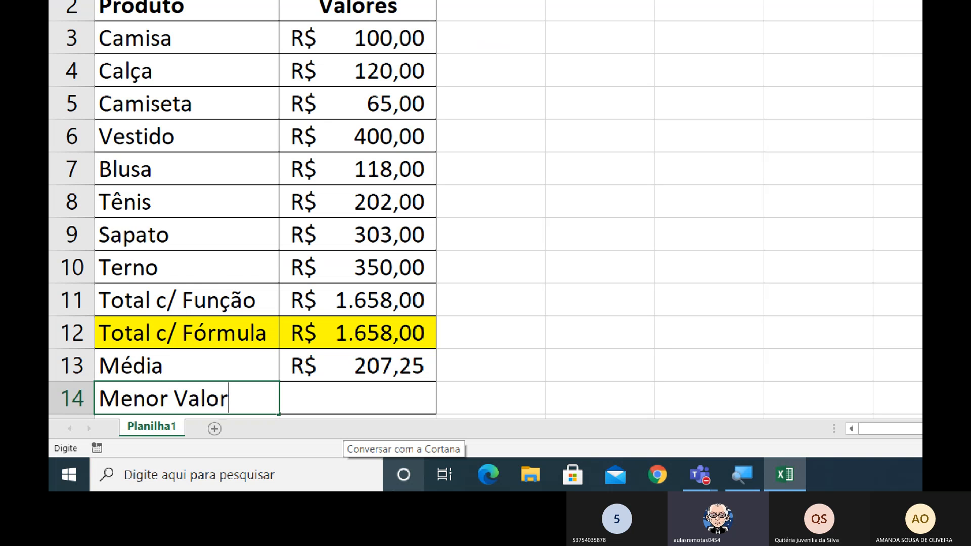
key("Return")
Calculate the lowest product value in B14, beside Menor Valor, with =Minimo(B3:B10).
key("Up")
key("Right")
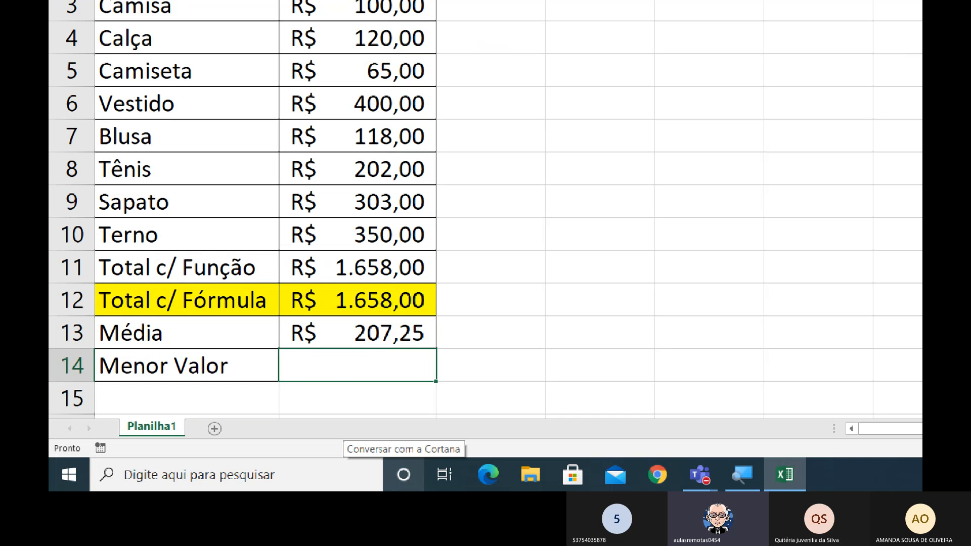
type("=")
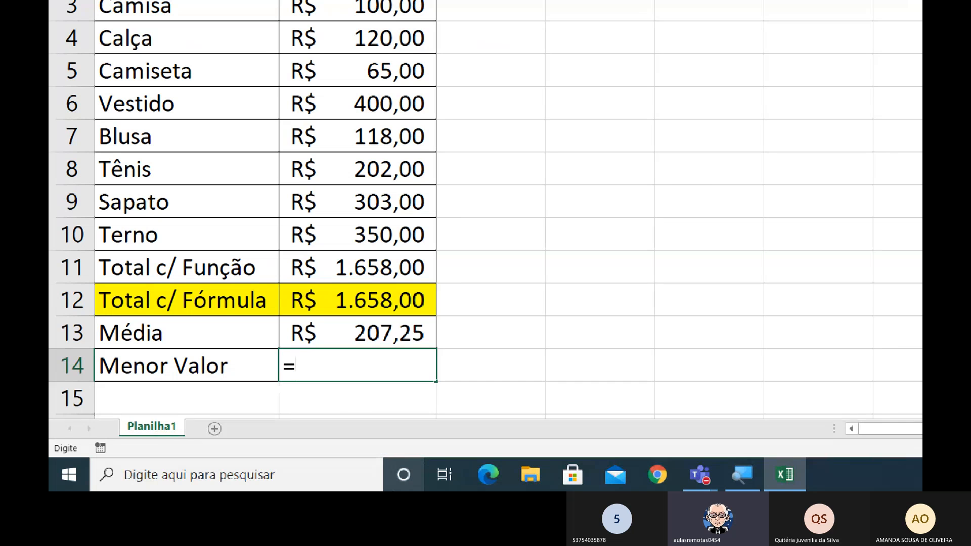
type("Minimo")
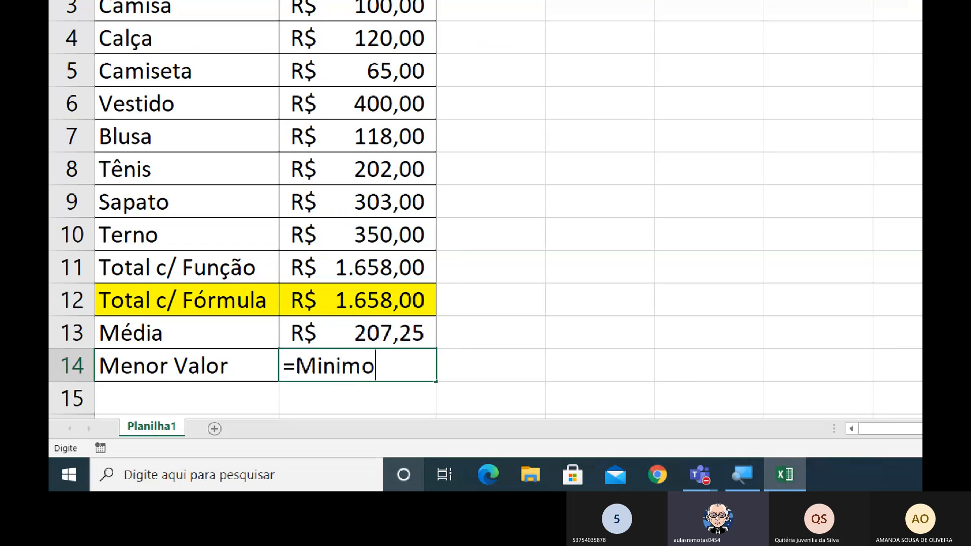
type("(")
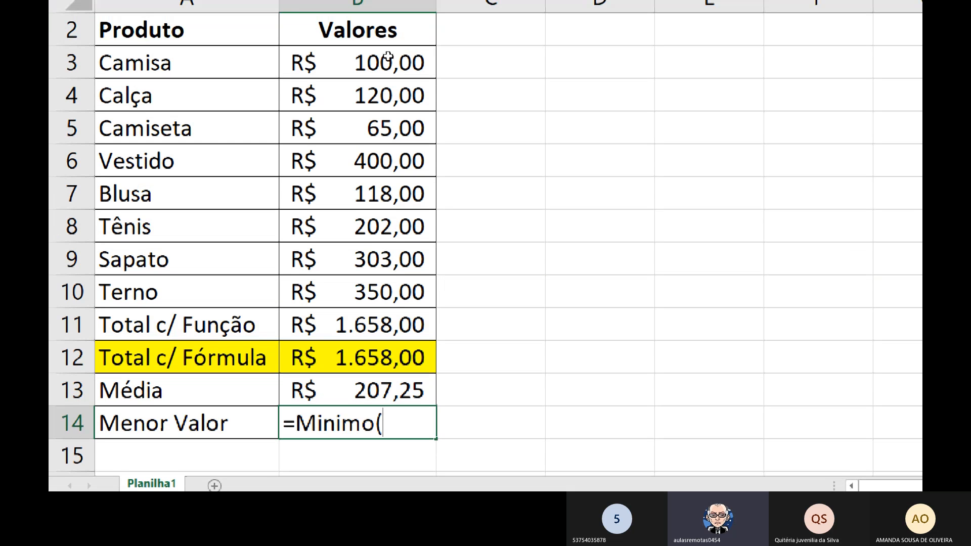
left_click_drag(387, 57, 388, 292)
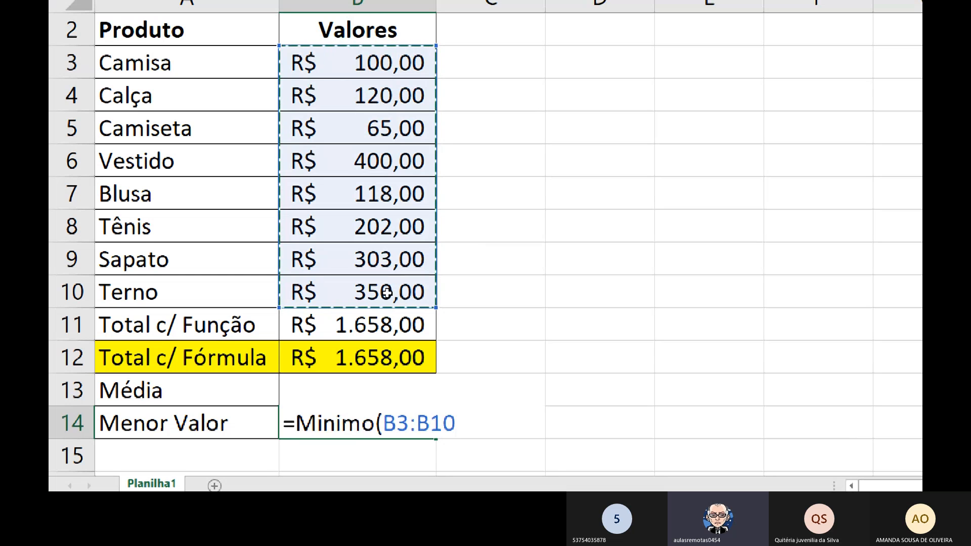
type(")")
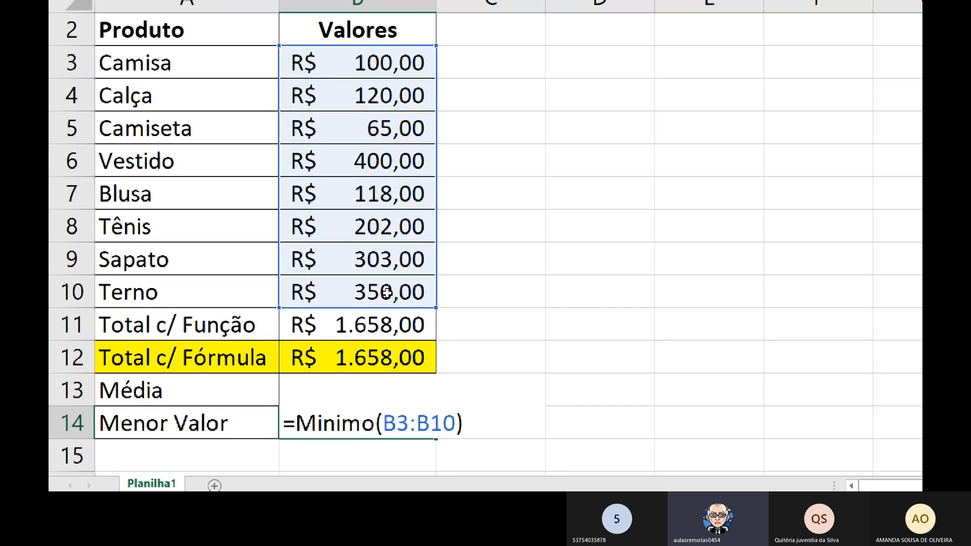
key("Return")
key("Up")
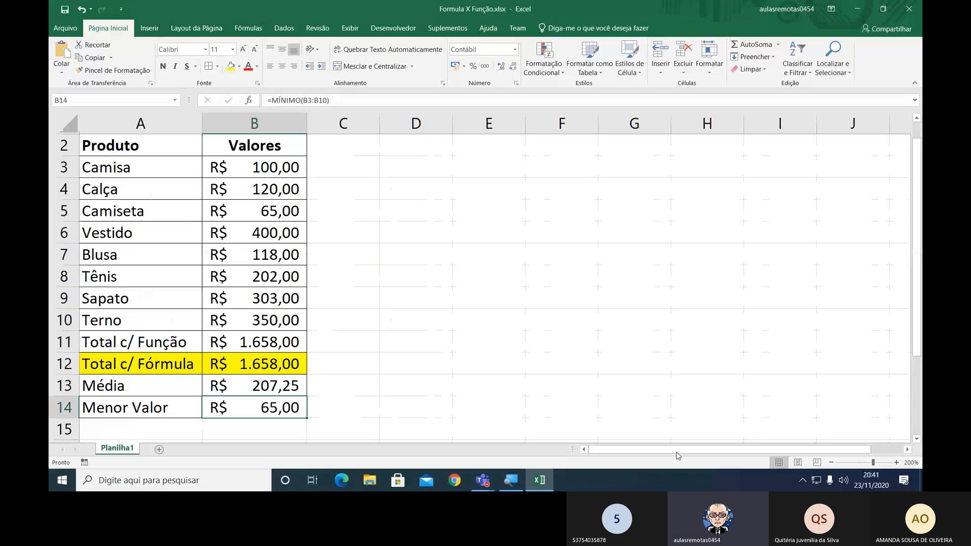
Label cell A15, below Menor Valor, as Maior Valor and apply cell borders to A15:B15.
left_click(836, 464)
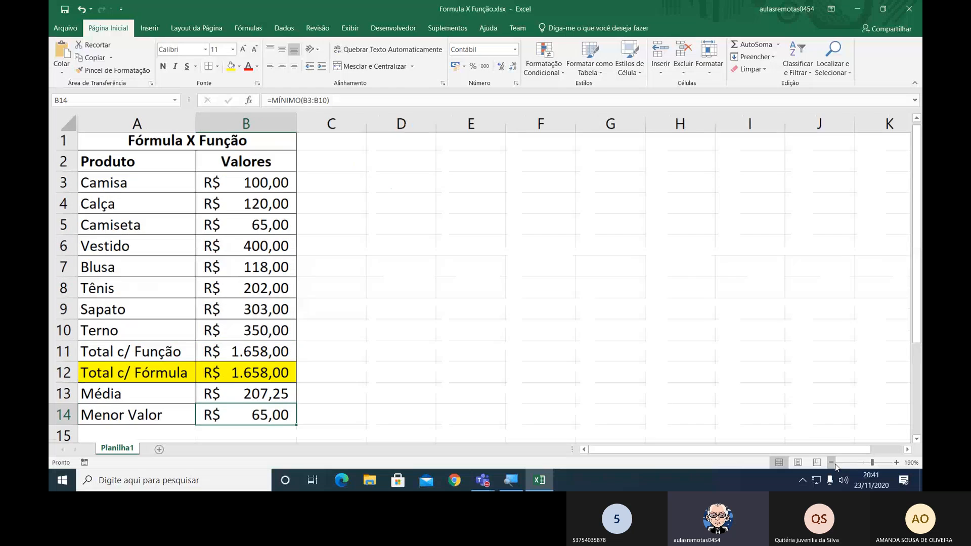
left_click(835, 463)
left_click(836, 463)
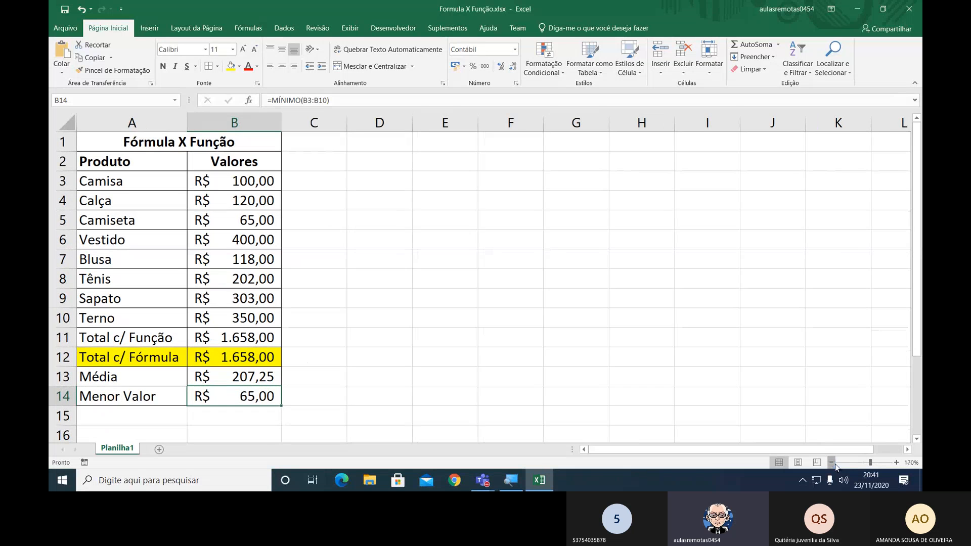
left_click(105, 399)
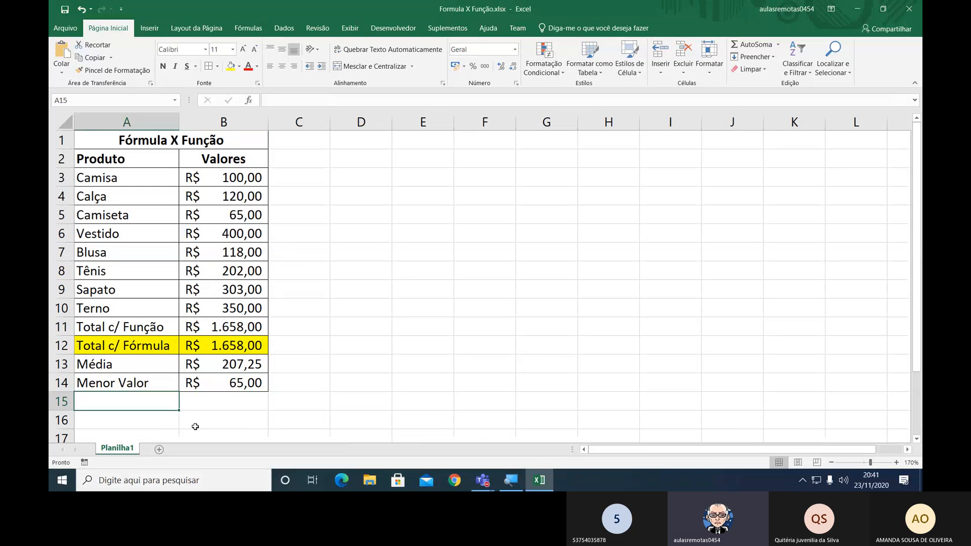
type("Maior ")
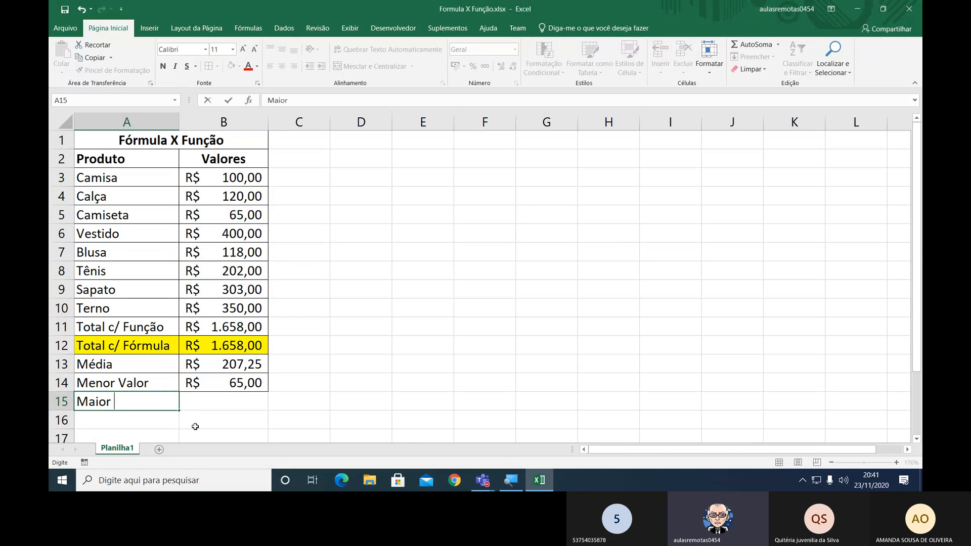
type("Valor")
key("Return")
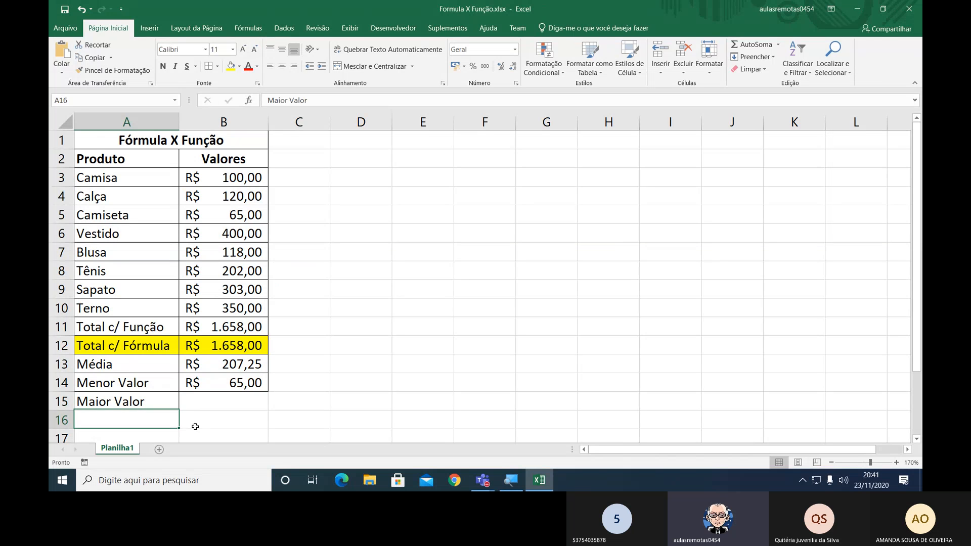
key("Up")
key("shift+Right")
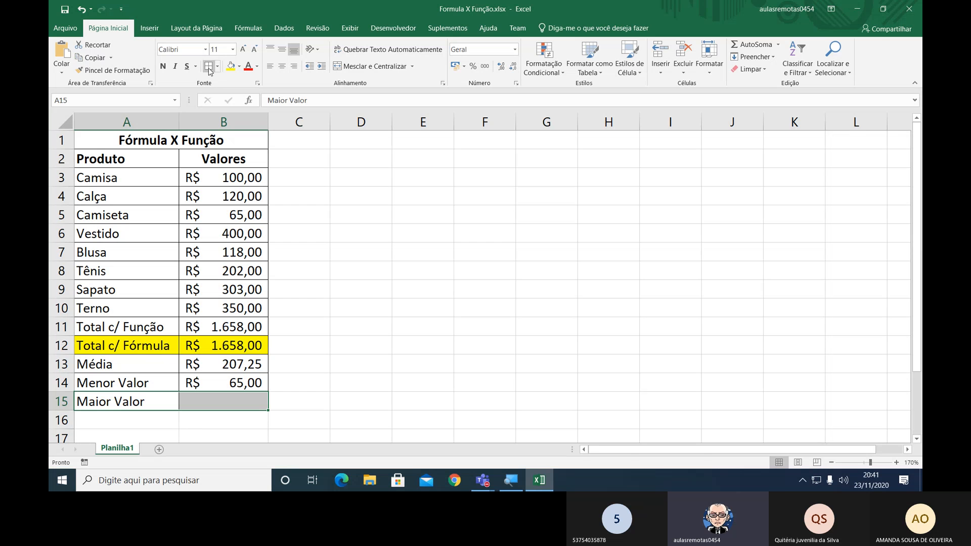
Calculate the highest product value in B15 with =Maximo(B3:B10) and review the entered formula.
left_click(232, 398)
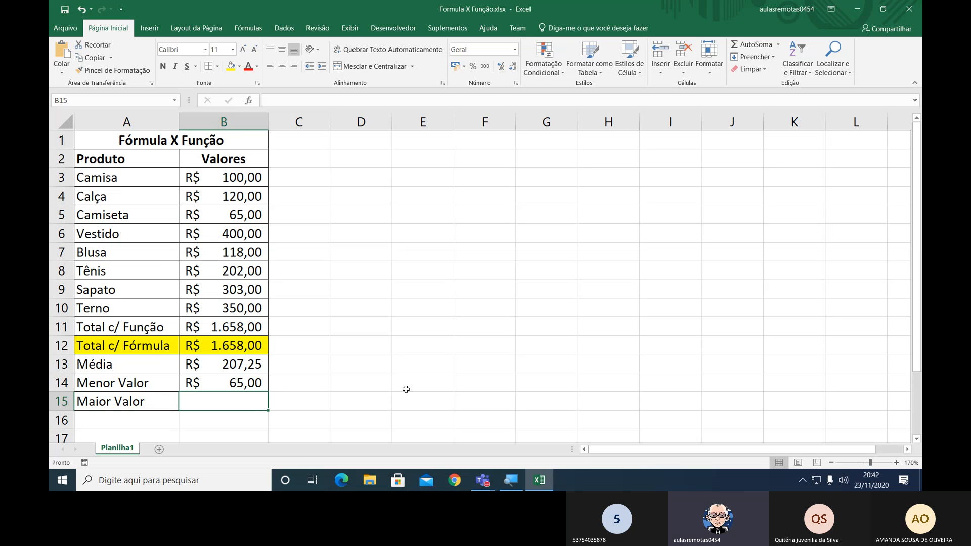
type("=")
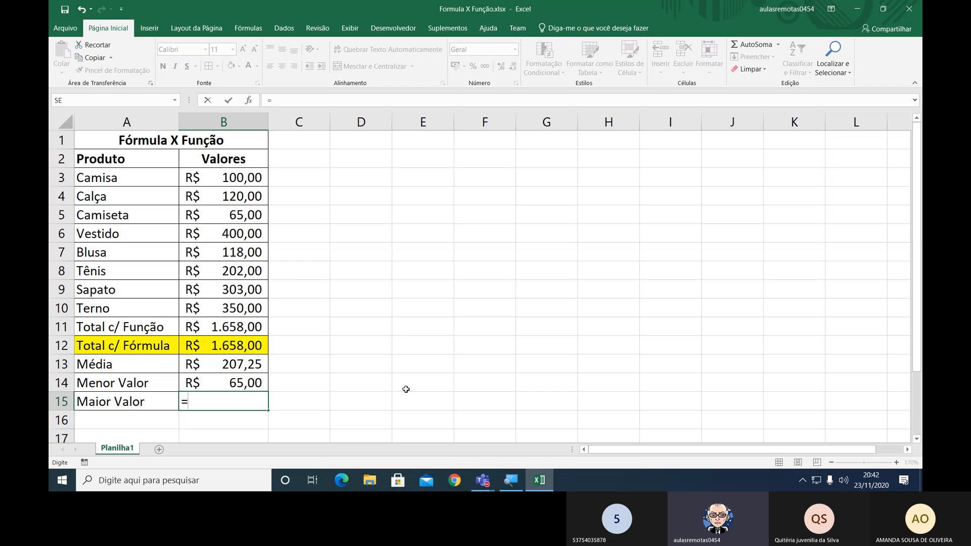
type("Ma")
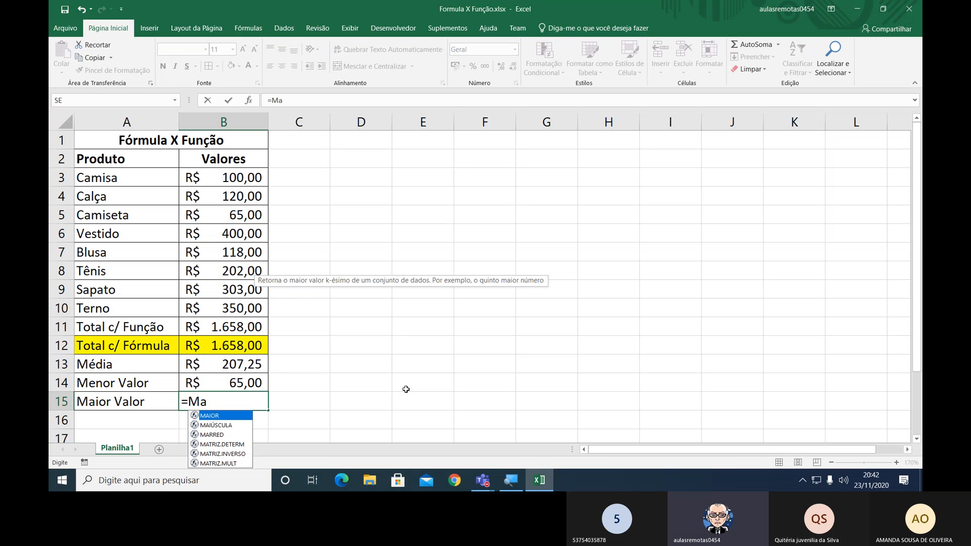
type("ximo(")
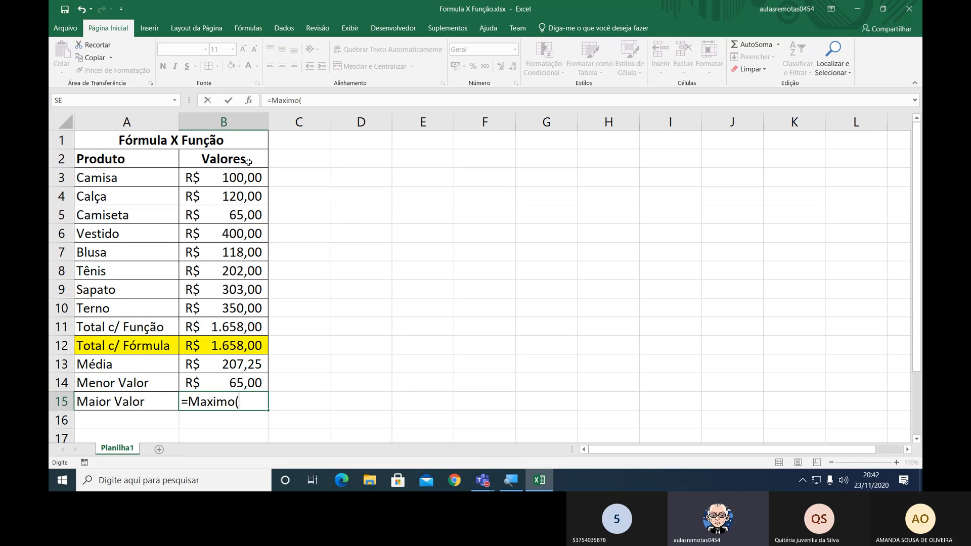
left_click_drag(239, 180, 227, 313)
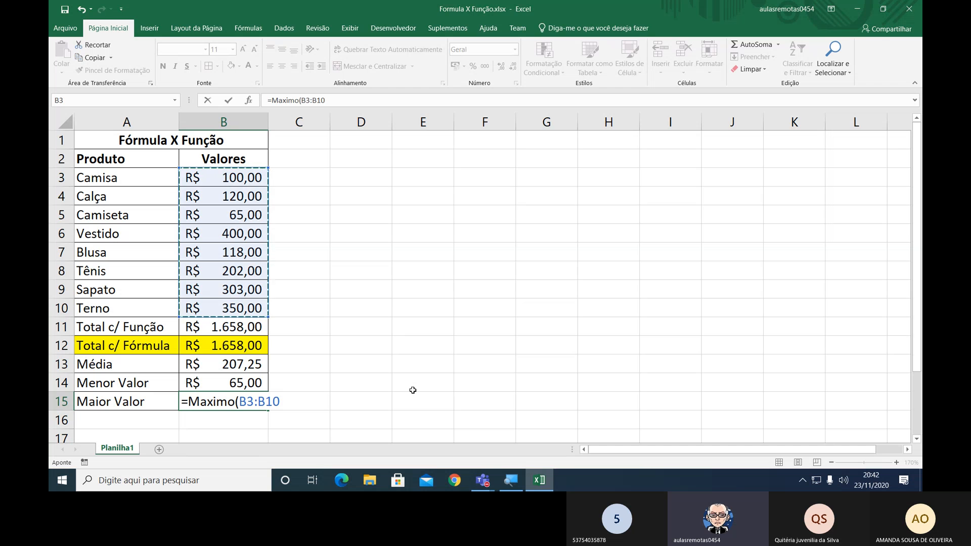
type(")")
key("Return")
key("Up")
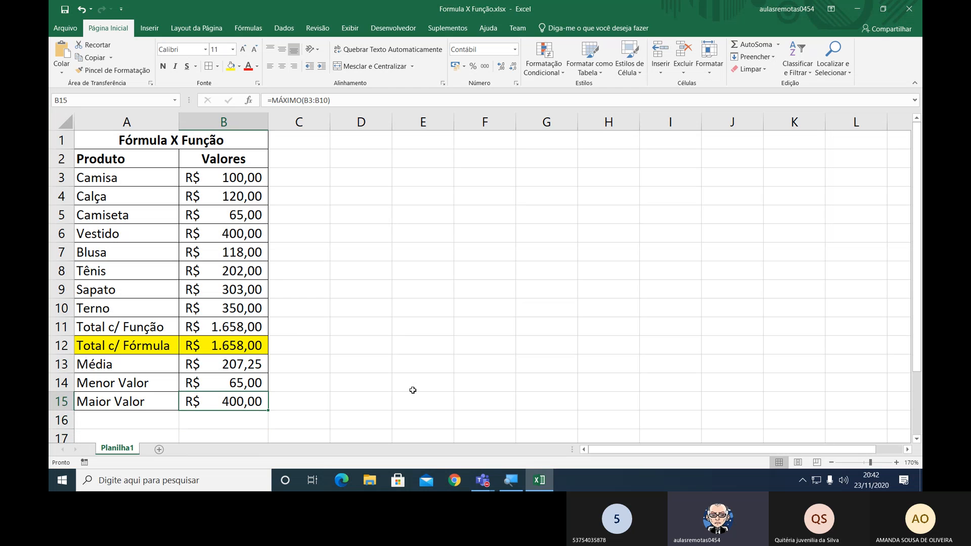
key("F2")
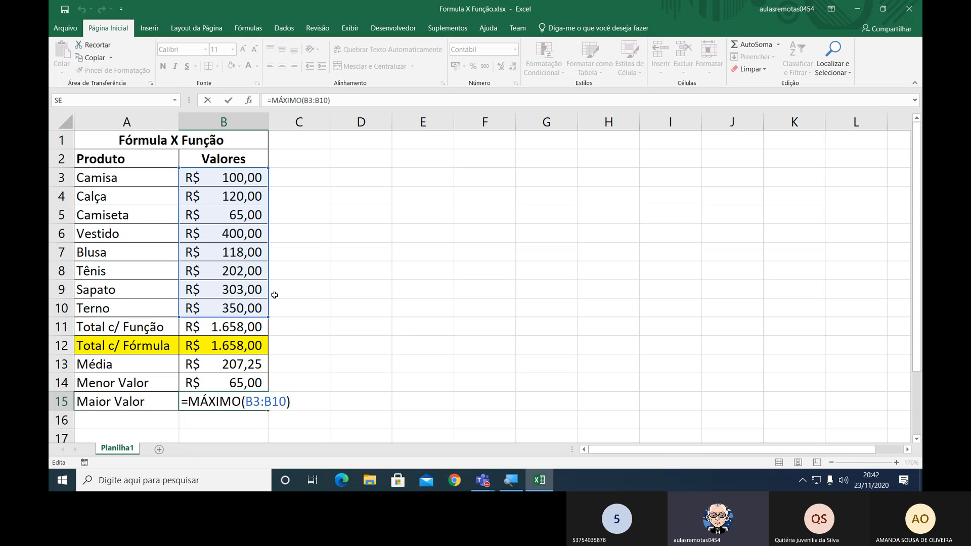
key("Return")
Apply cell borders to A16:B16, the row below Maior Valor, and return to cell A16.
key("Left")
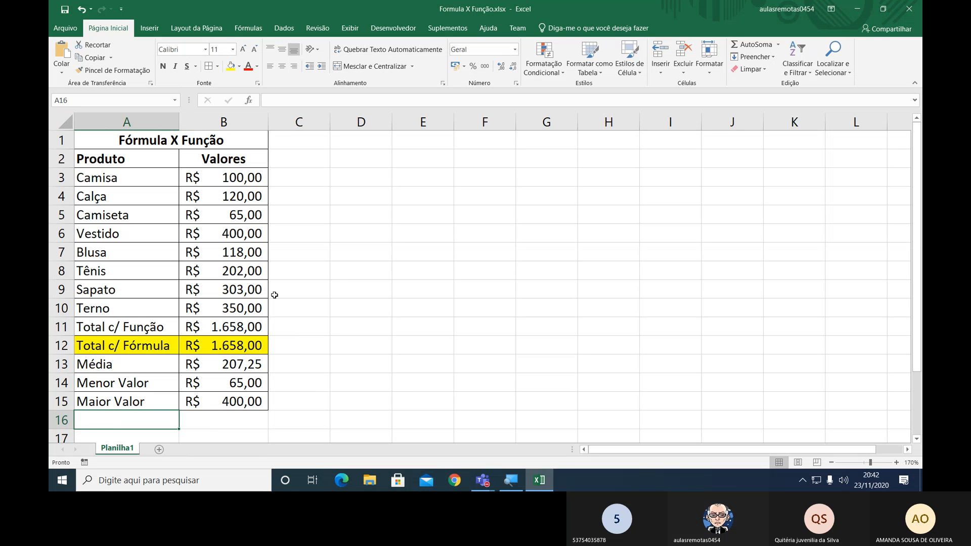
key("shift+Right")
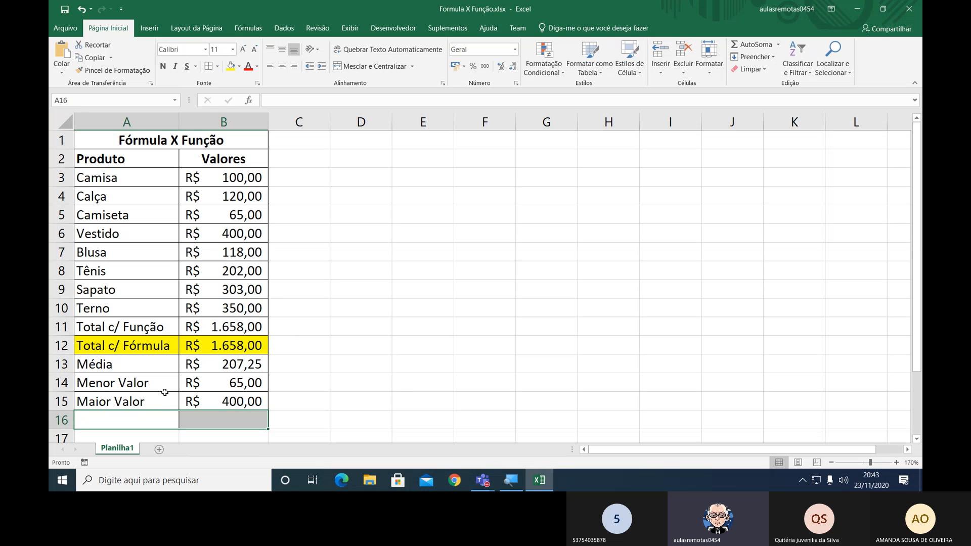
left_click(158, 414)
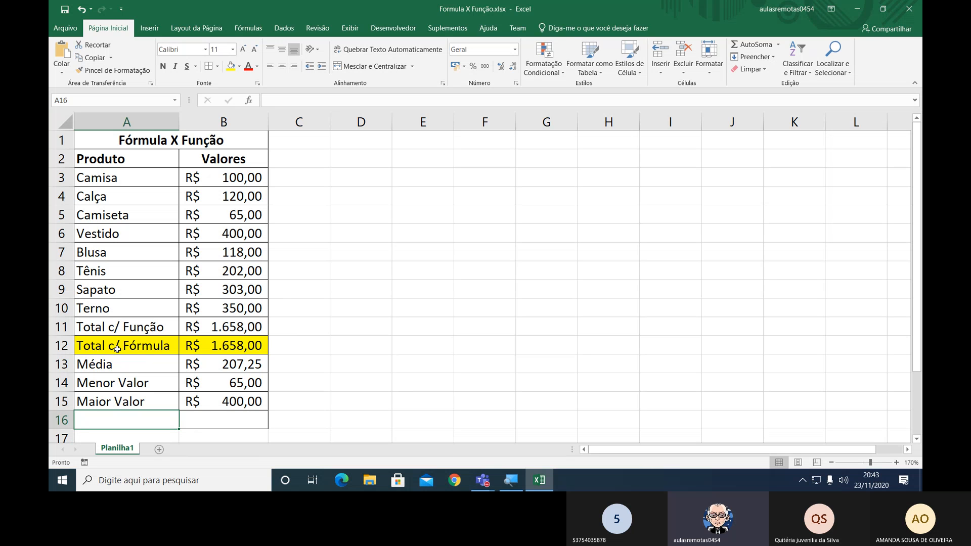
Label cell A16 as Contagem de Produtos and widen column A to fit the label.
type("Contagem")
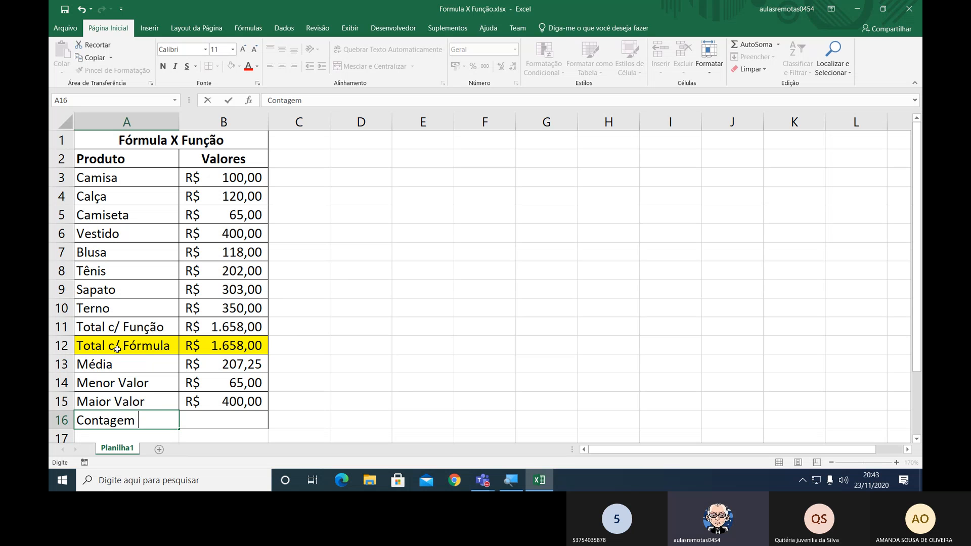
type(" de Produtod")
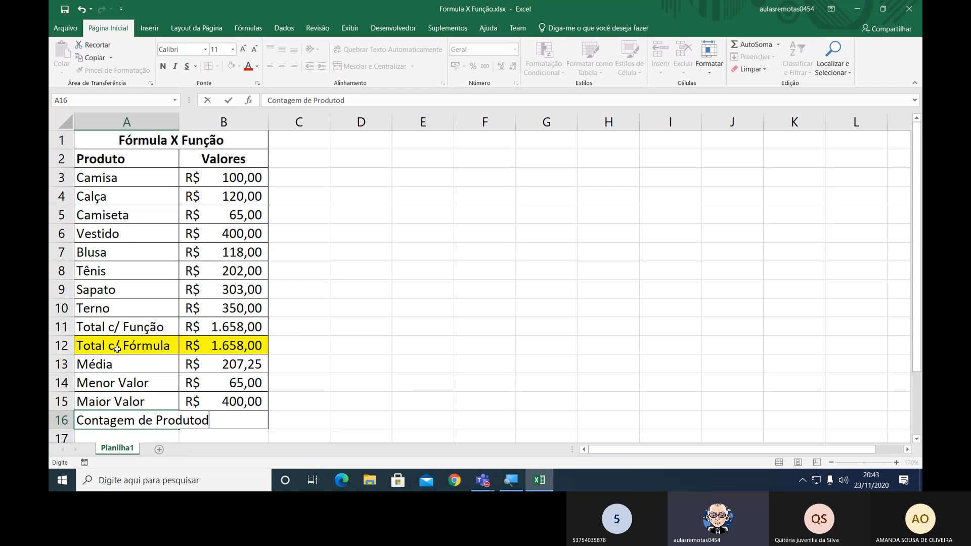
key("BackSpace")
type("s")
key("Return")
key("Up")
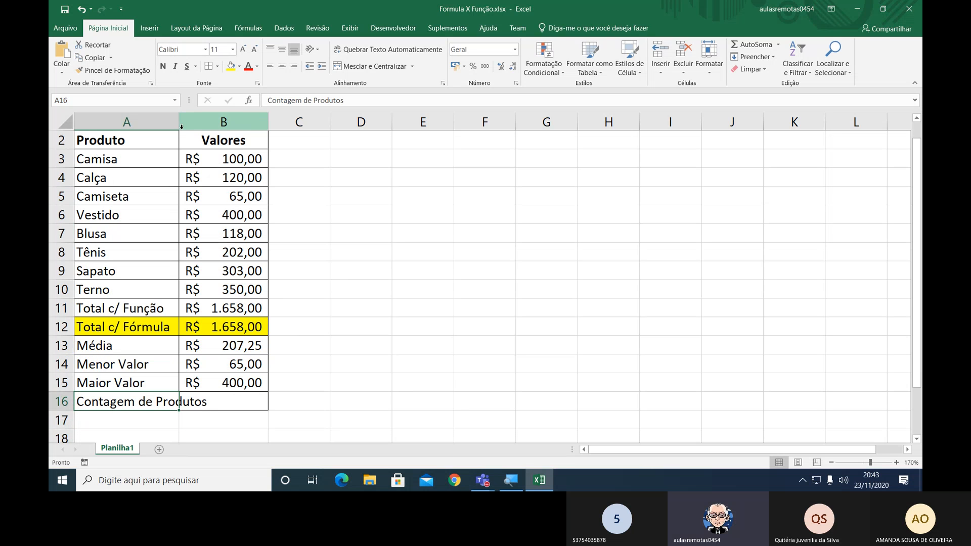
left_click_drag(180, 128, 215, 135)
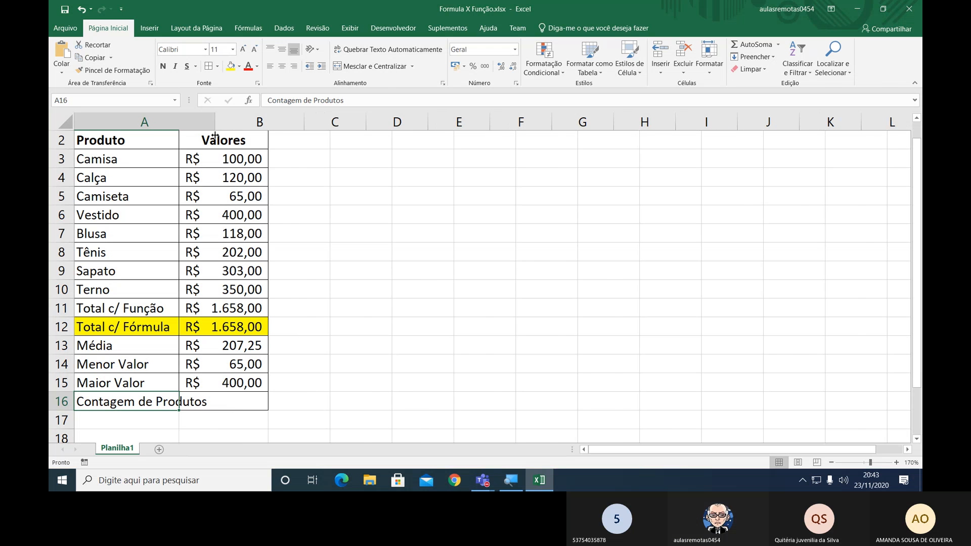
Select the product values B3:B10, then the product names A3:A10, and check their counts in the status bar.
left_click(265, 400)
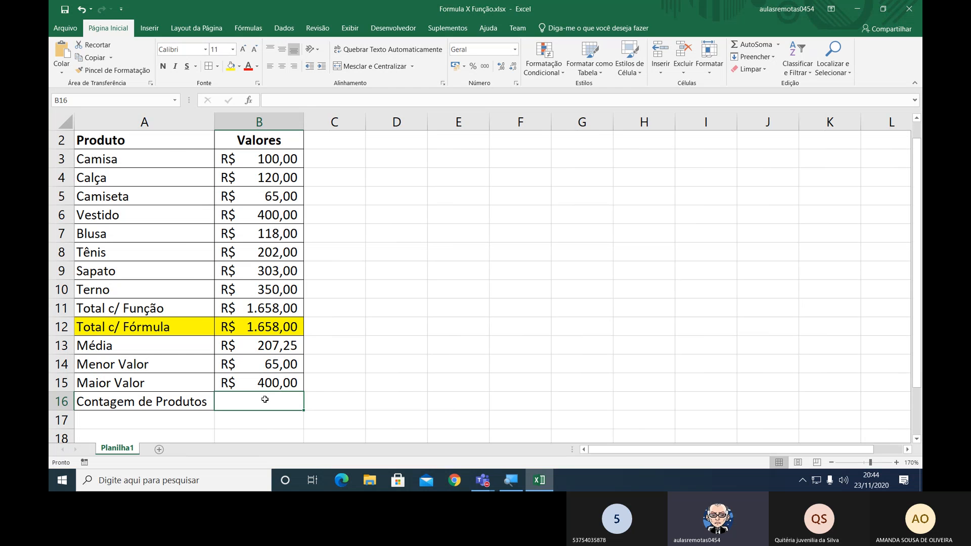
left_click_drag(272, 160, 273, 291)
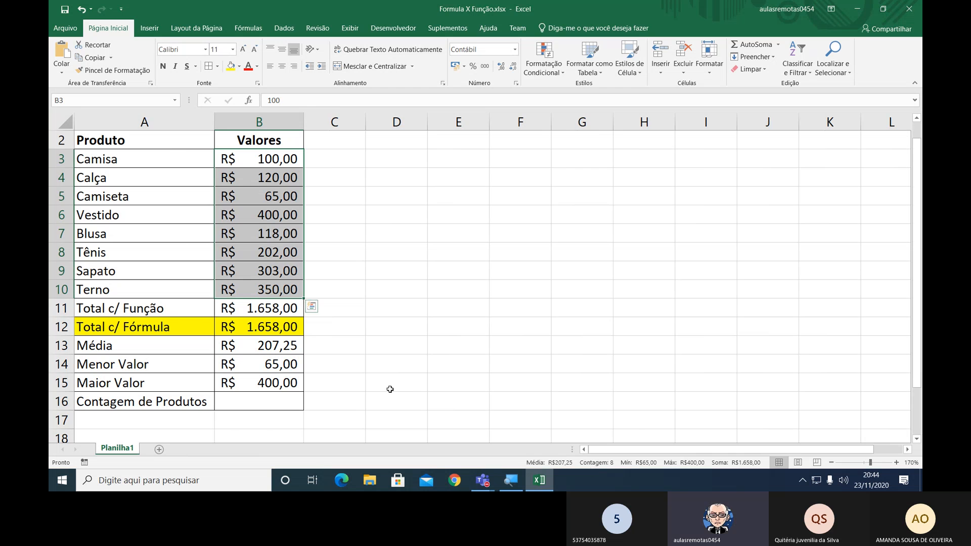
left_click_drag(124, 161, 119, 291)
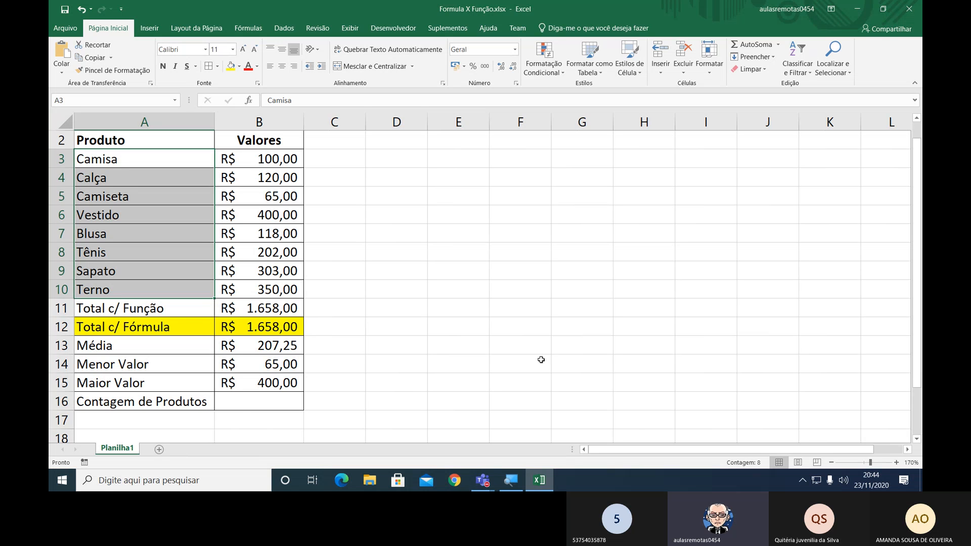
Count the product names in B16 with =CONT.VALORES(A3:A10).
left_click(235, 397)
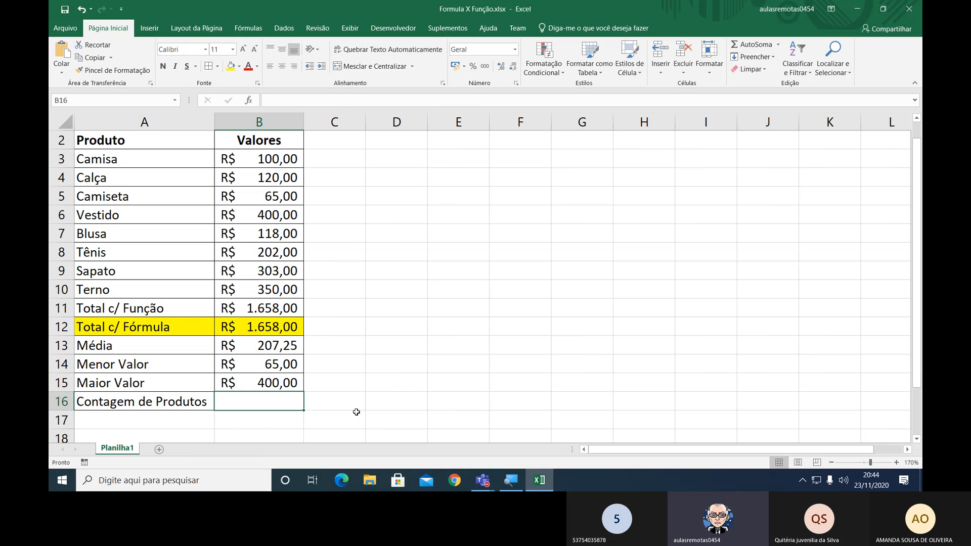
type("=")
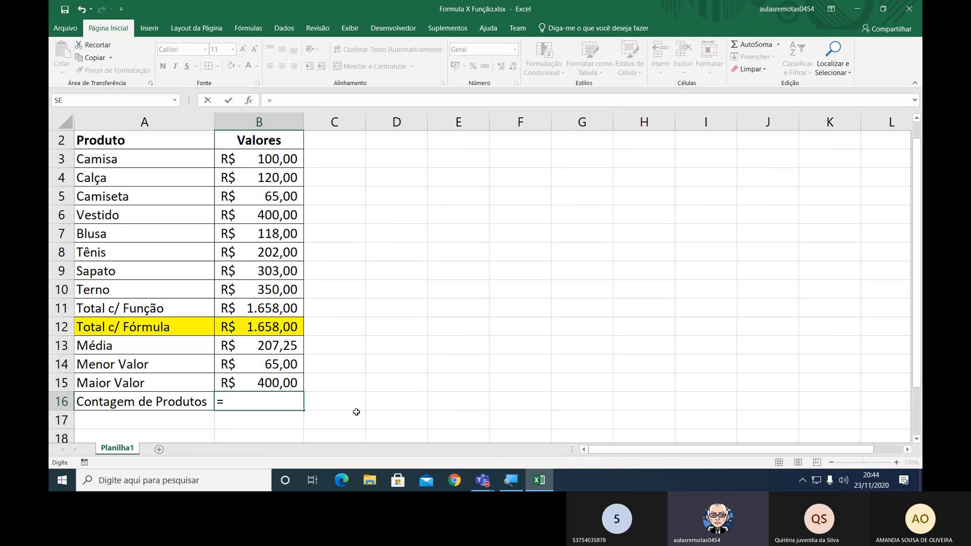
type("CONT")
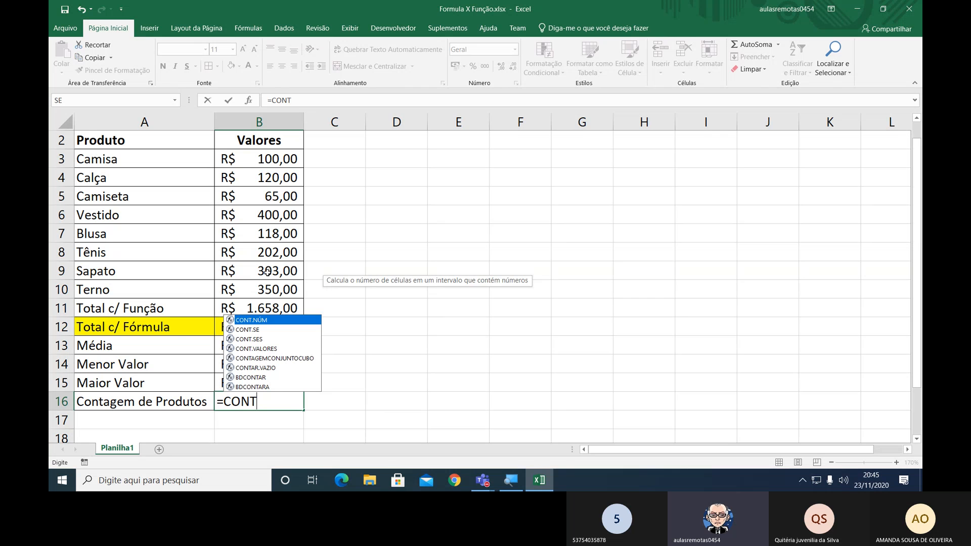
double_click(269, 349)
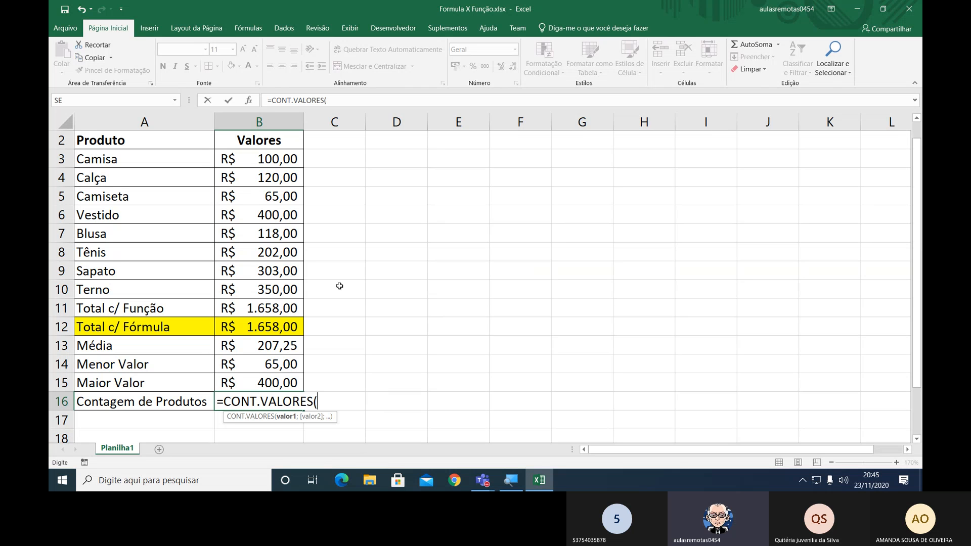
left_click_drag(124, 161, 112, 291)
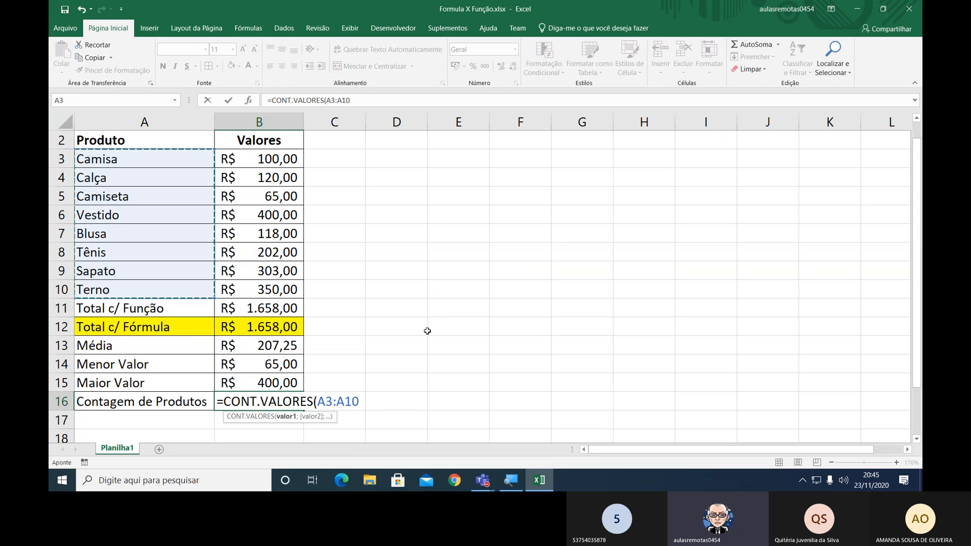
type(")")
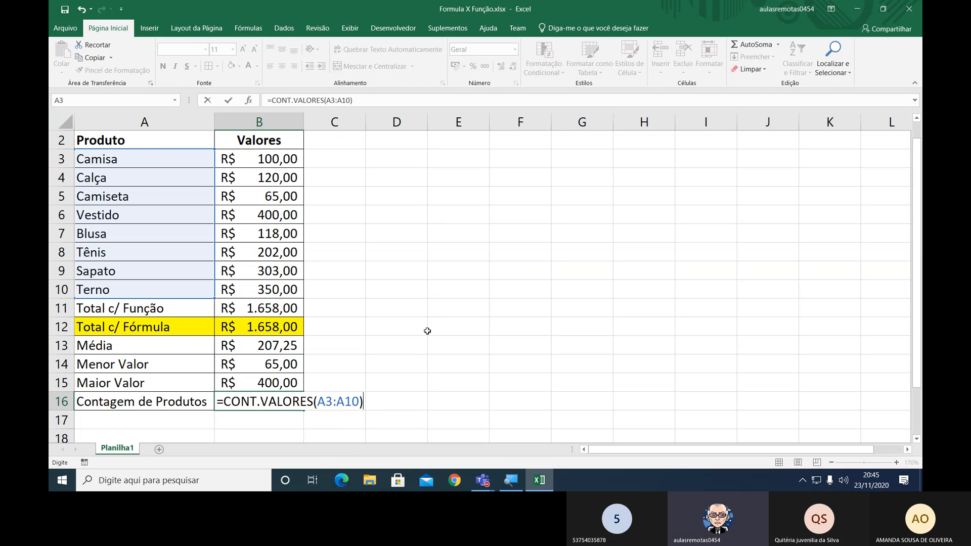
key("Return")
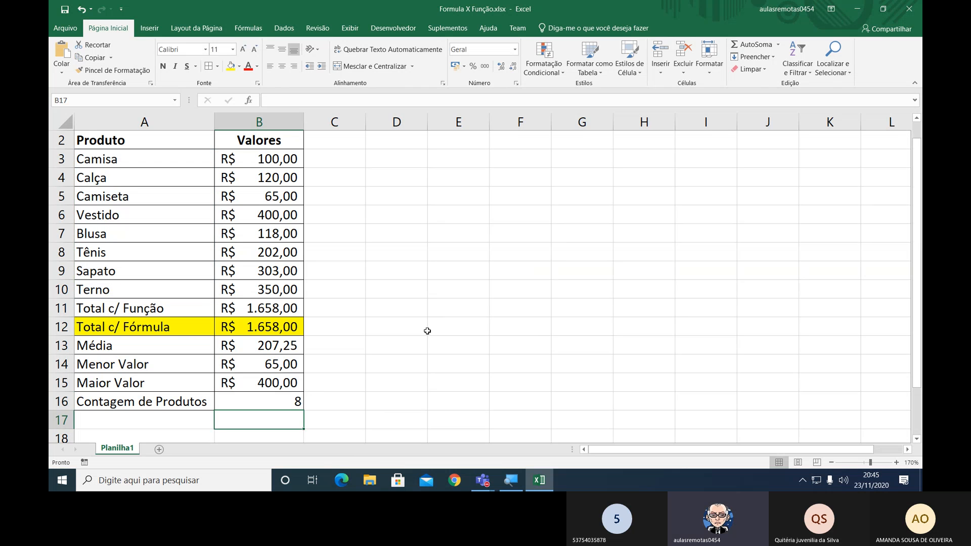
Center the Contagem de Produtos result in B16 horizontally and move to cell A17.
key("Up")
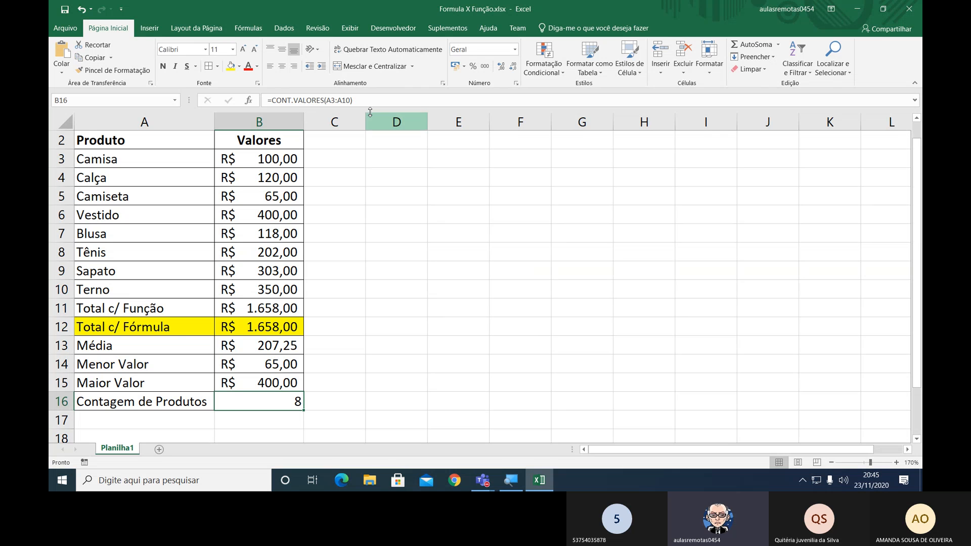
left_click(281, 66)
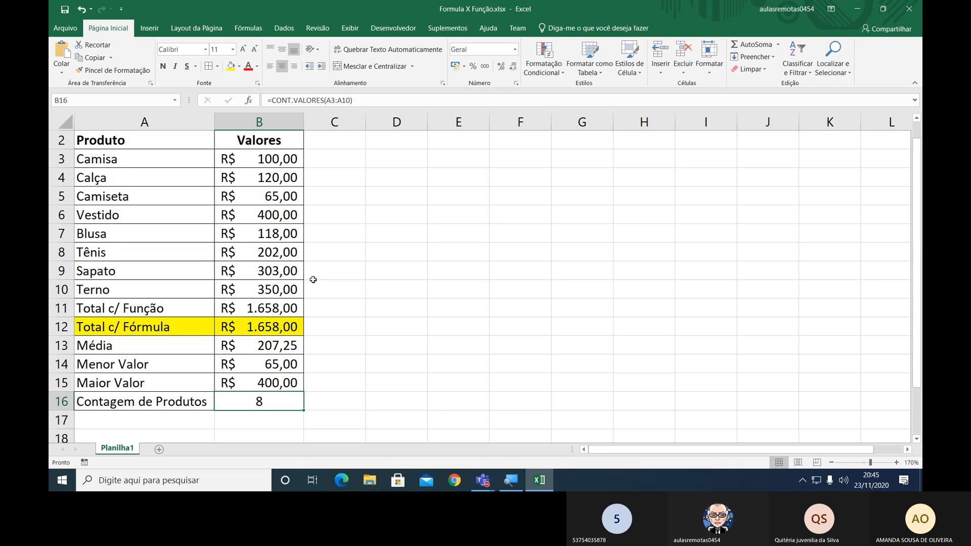
left_click(107, 421)
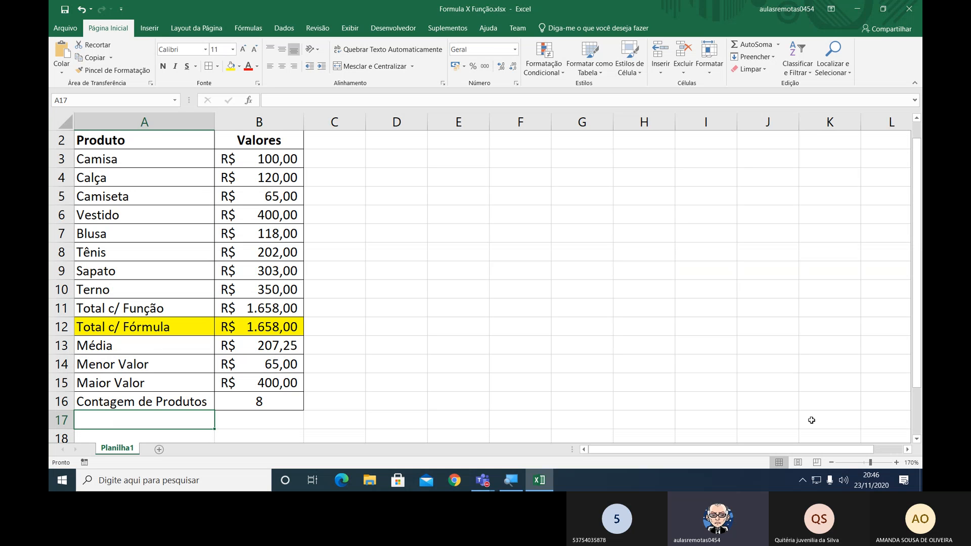
Insert a blank row 7 in the product table between Vestido and Blusa.
left_click(832, 462)
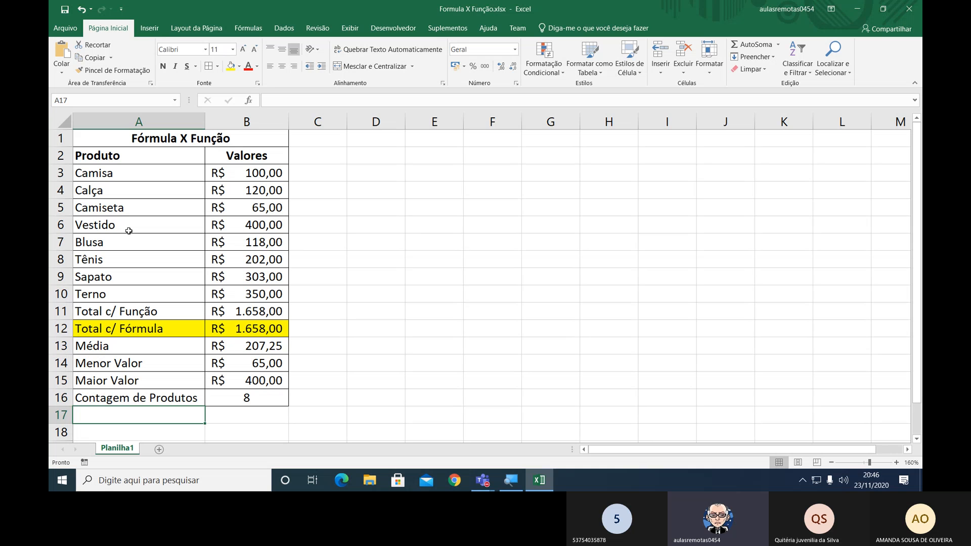
right_click(59, 241)
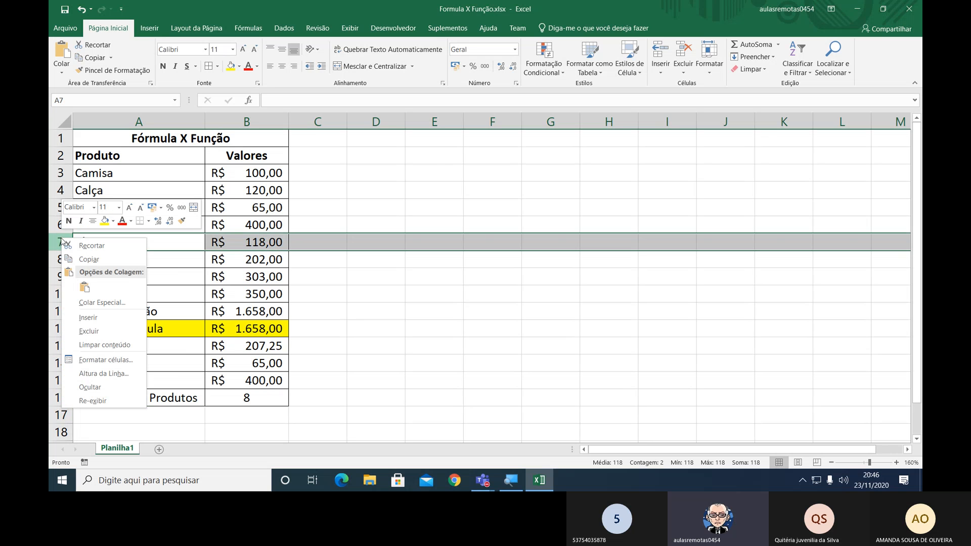
left_click(92, 318)
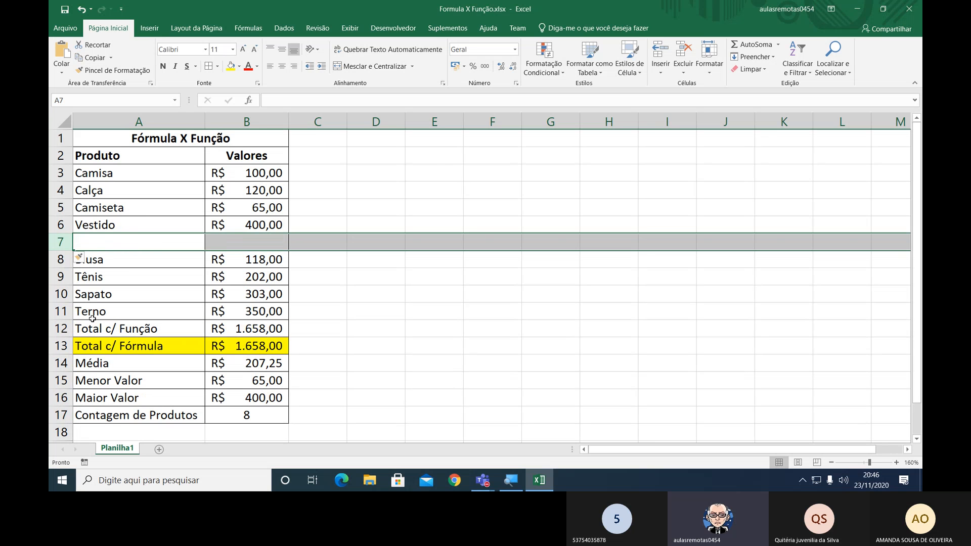
Fill the new row 7 with the product Camisa in A7 and the value 130 in B7.
left_click(117, 248)
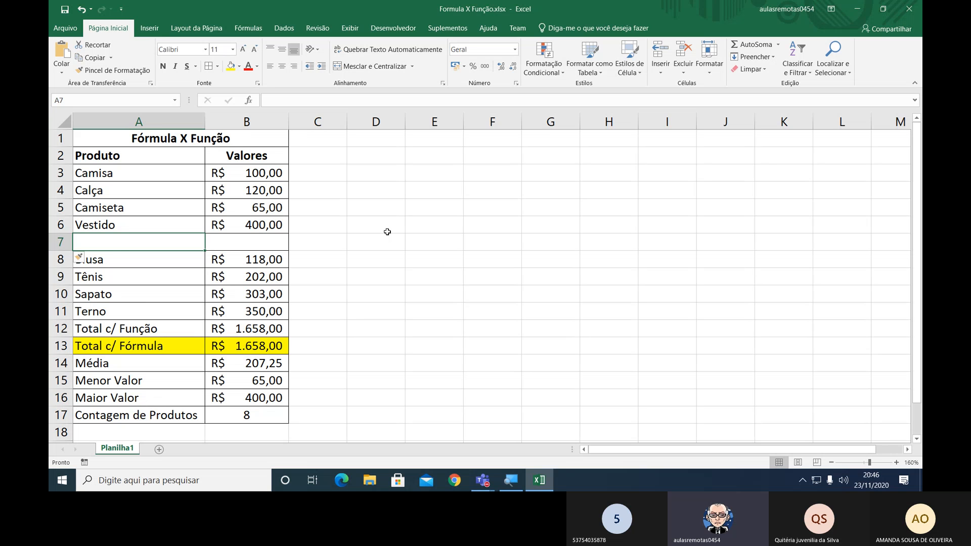
type("Camisa")
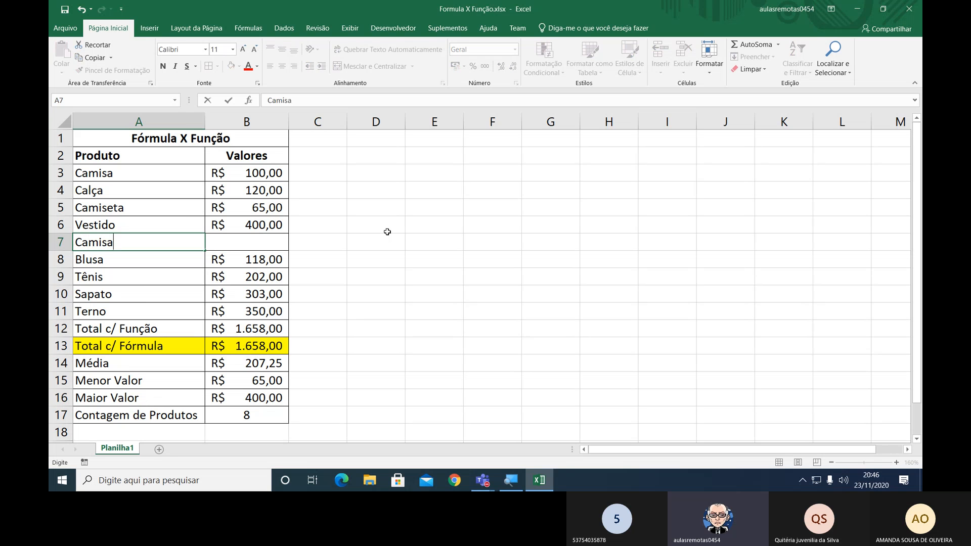
key("ctrl+Return")
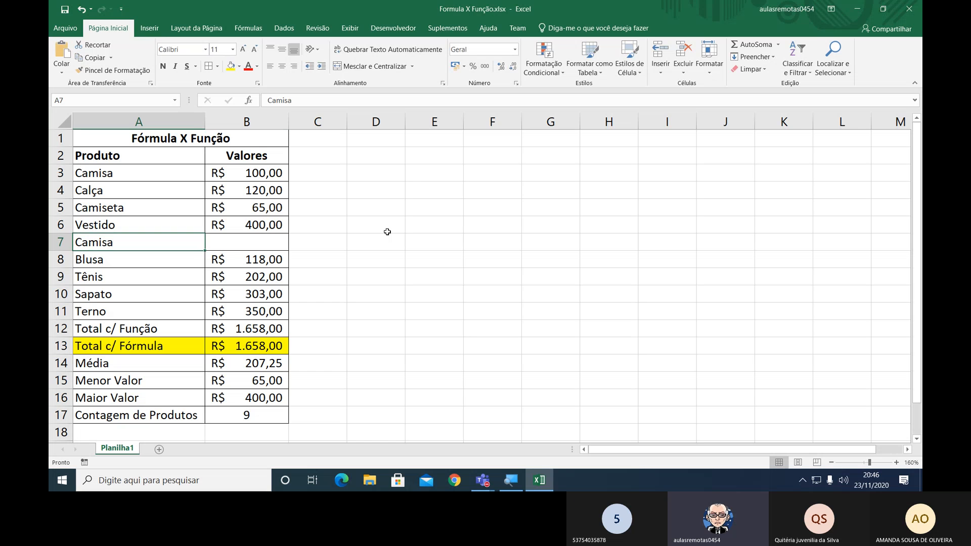
key("Tab")
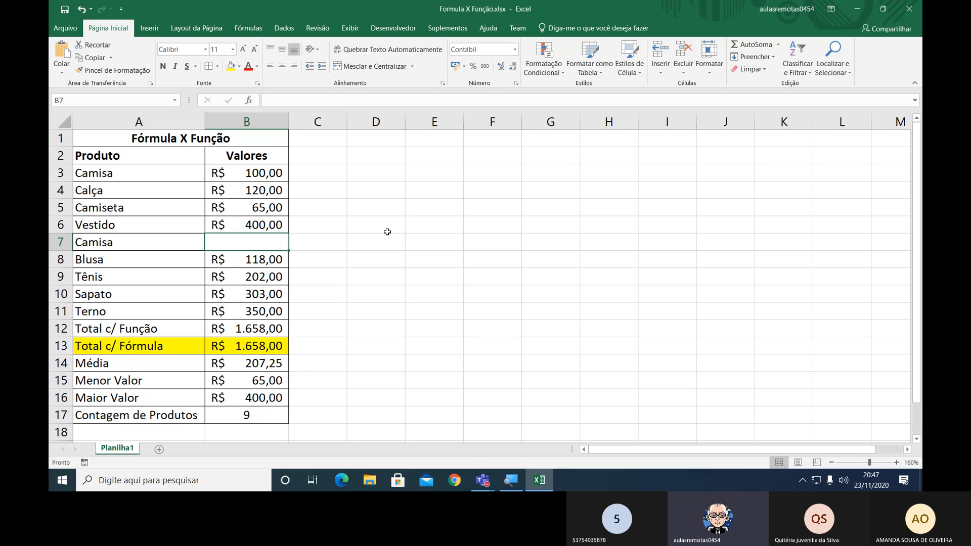
type("130")
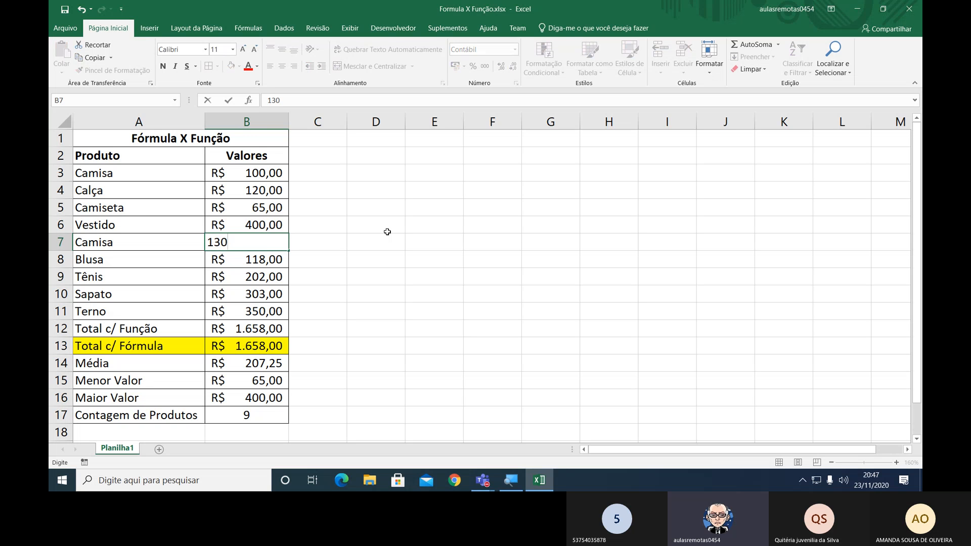
key("Return")
Compare the formulas behind Total c/ Função in B12 and Total c/ Fórmula in B13.
key("Down")
key("Down")
key("Down")
key("Down")
key("Down")
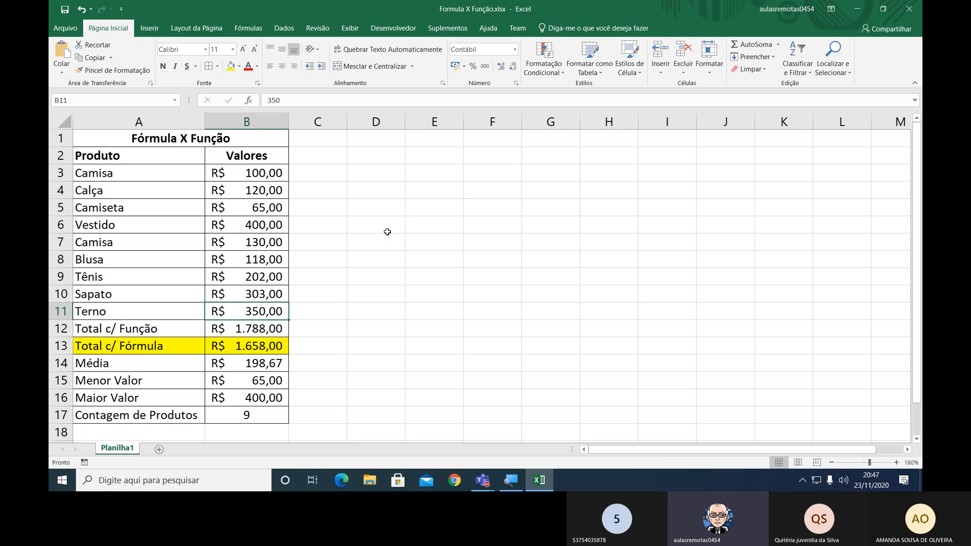
key("Up")
key("Down")
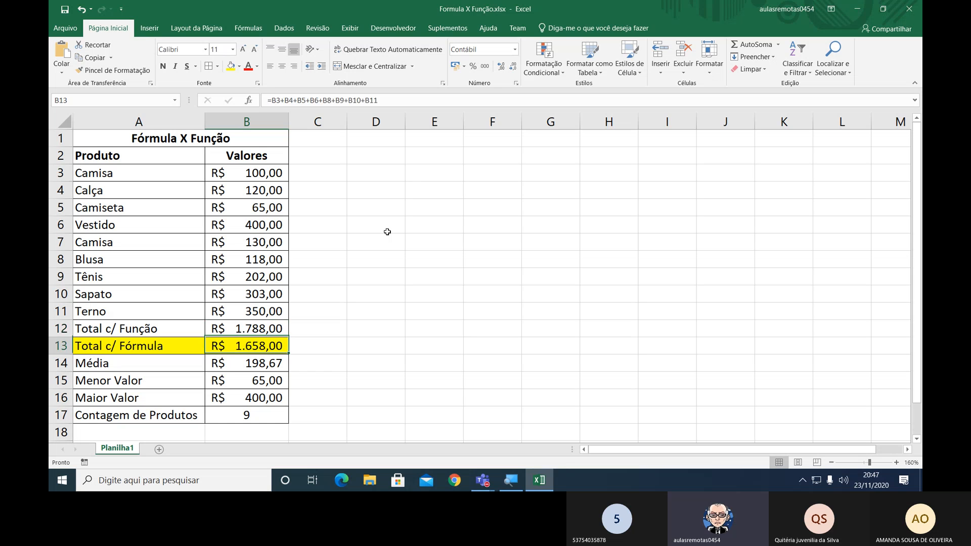
key("Up")
key("Down")
key("Up")
key("Down")
key("Up")
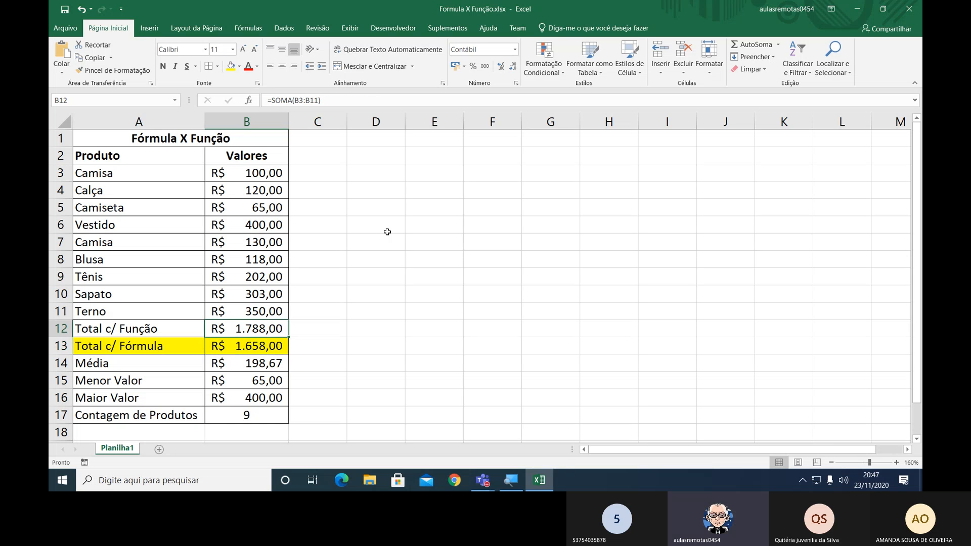
key("Down")
key("Up")
key("Down")
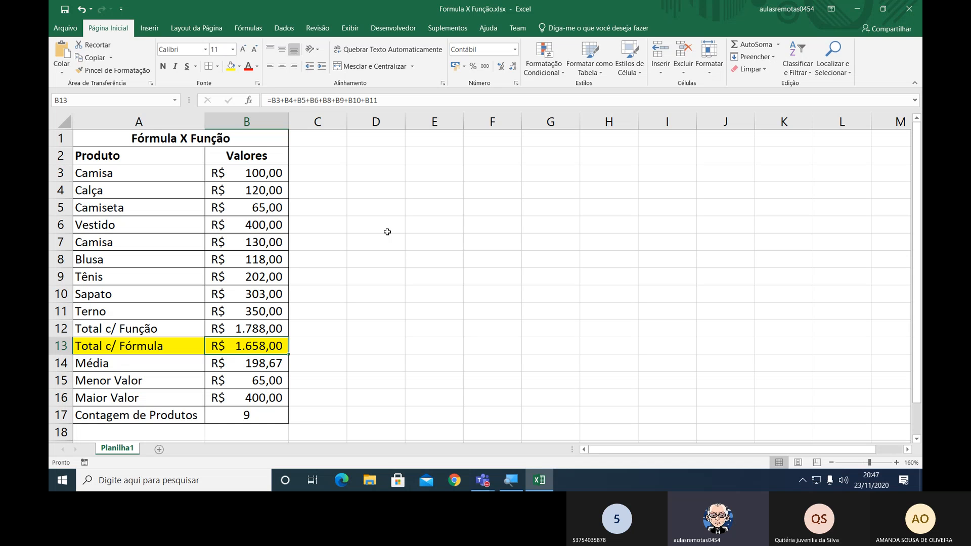
Add the missing reference +B7 after B6 in the Total c/ Fórmula sum in B13 and check the edited formula.
key("F2")
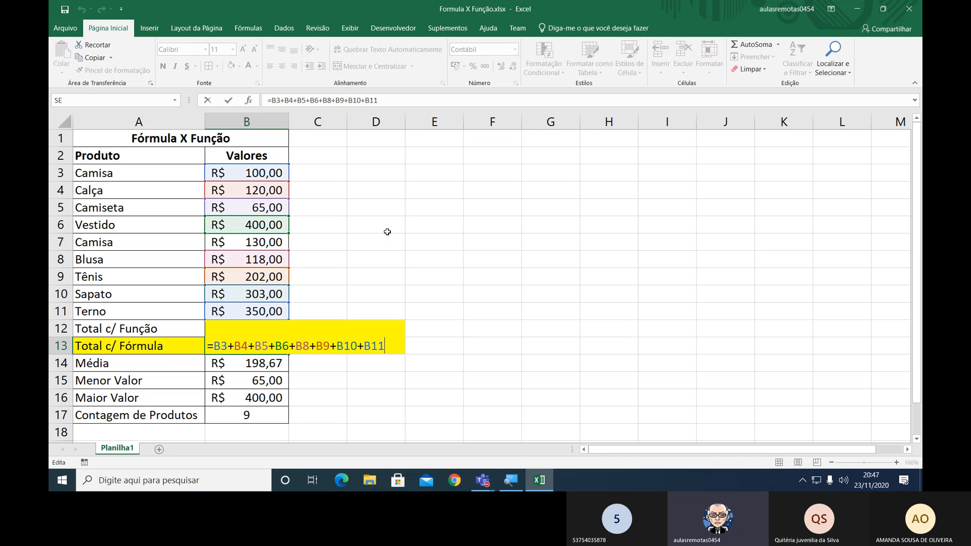
key("Left")
key("Left")
key("Left")
key("Left")
key("Left")
key("Left")
key("Left")
key("Left")
key("Left")
key("Left")
key("Left")
key("Left")
type("+")
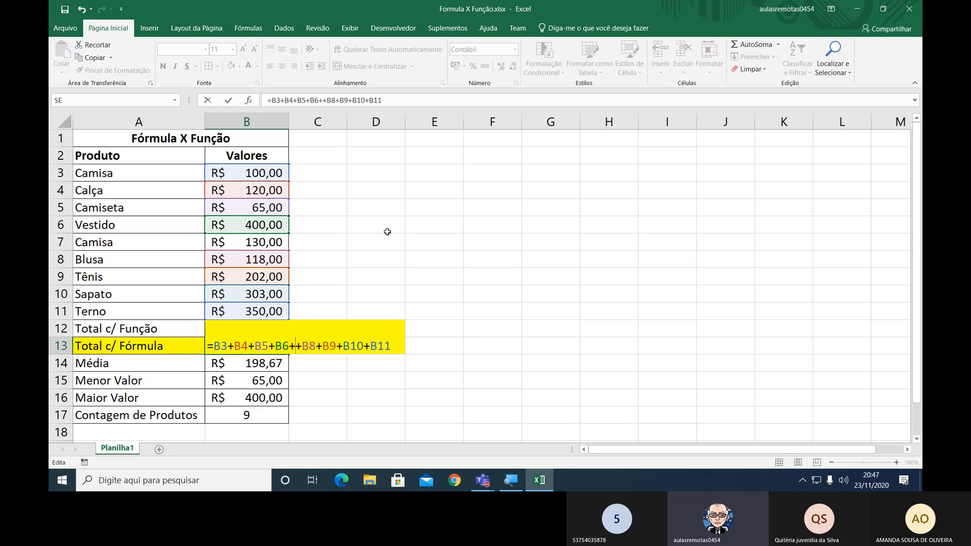
type("B7")
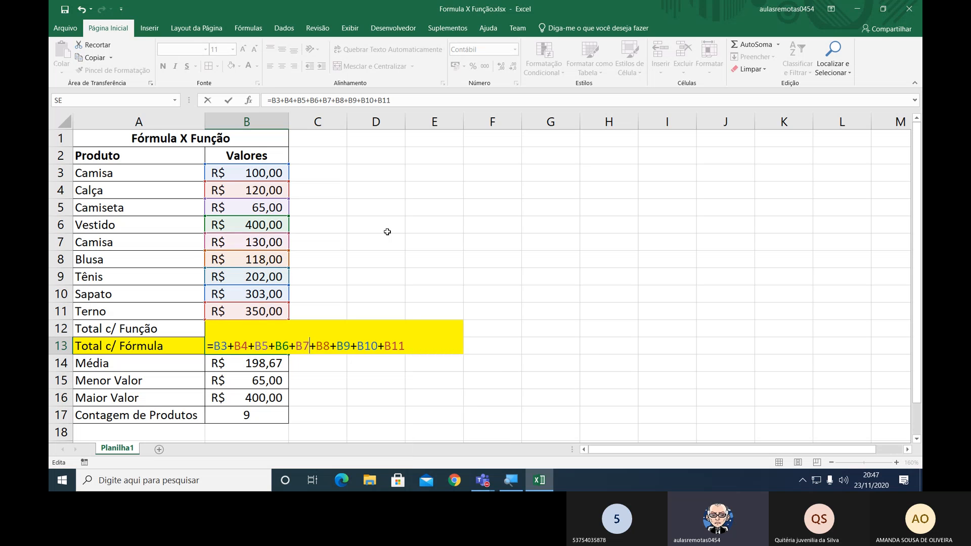
key("Return")
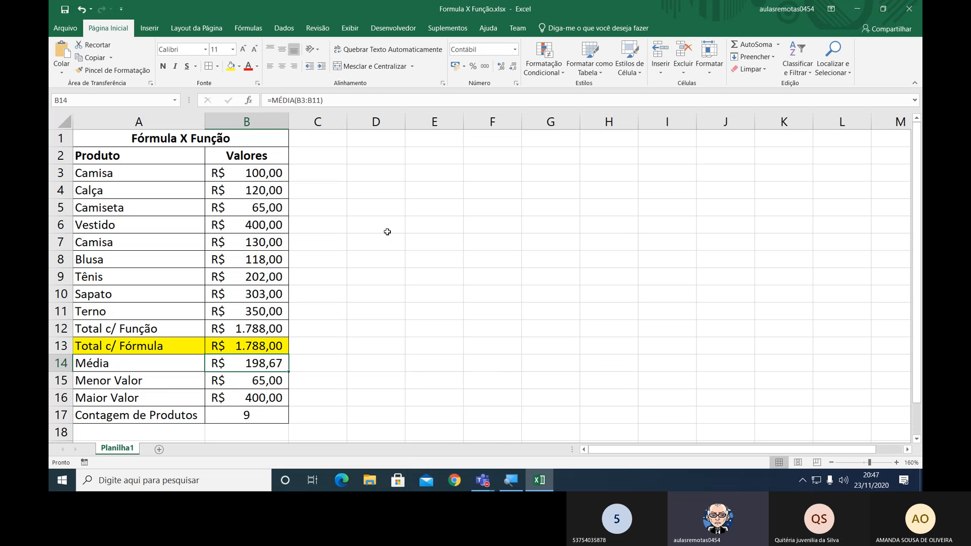
key("Up")
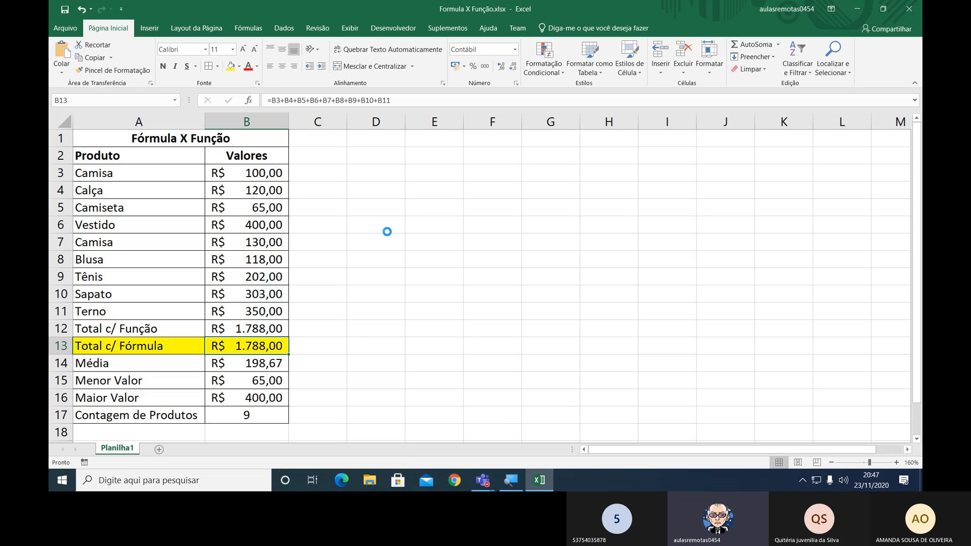
Label cell A18, below Contagem de Produtos, as Contar Camisa.
key("Down")
key("Down")
key("Down")
key("Down")
key("Down")
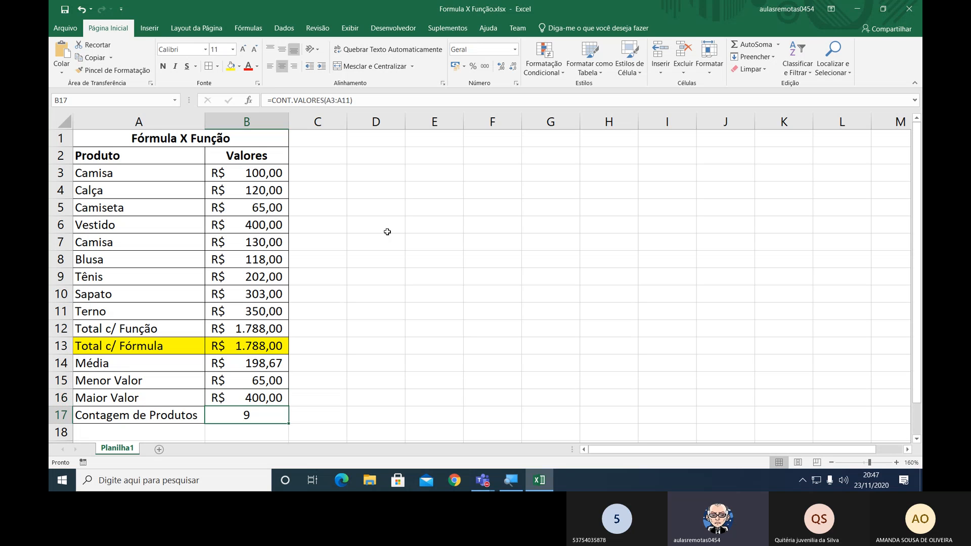
key("Left")
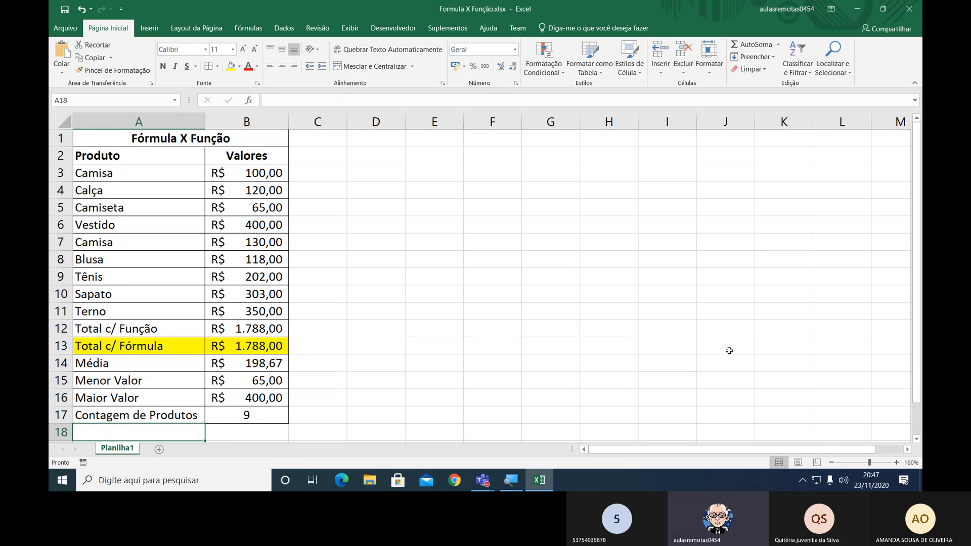
left_click(897, 463)
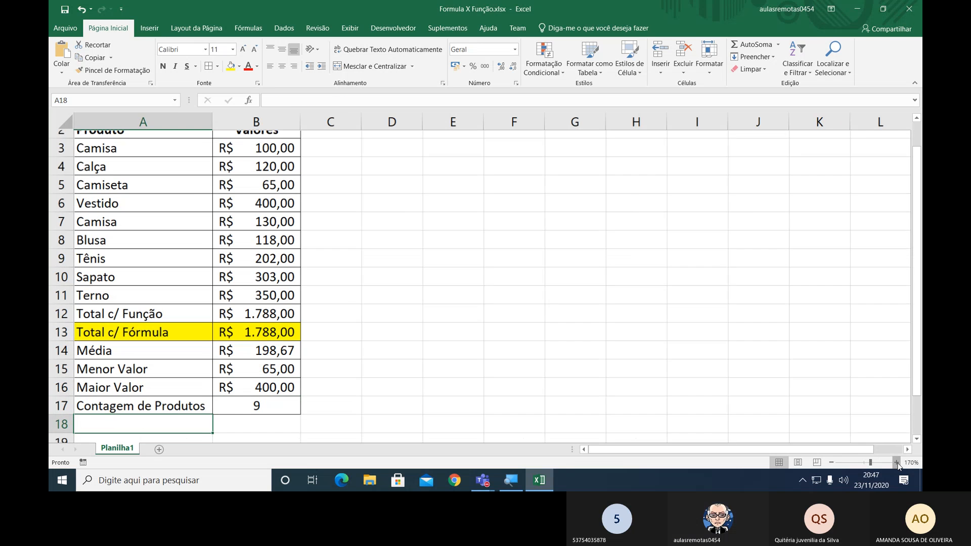
left_click(897, 464)
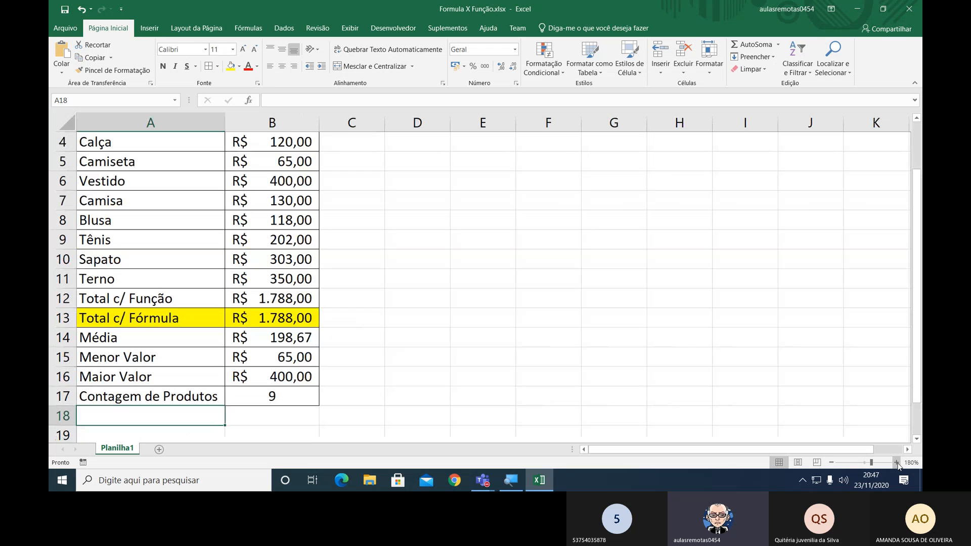
left_click(831, 462)
left_click(831, 462)
left_click(832, 463)
left_click(832, 463)
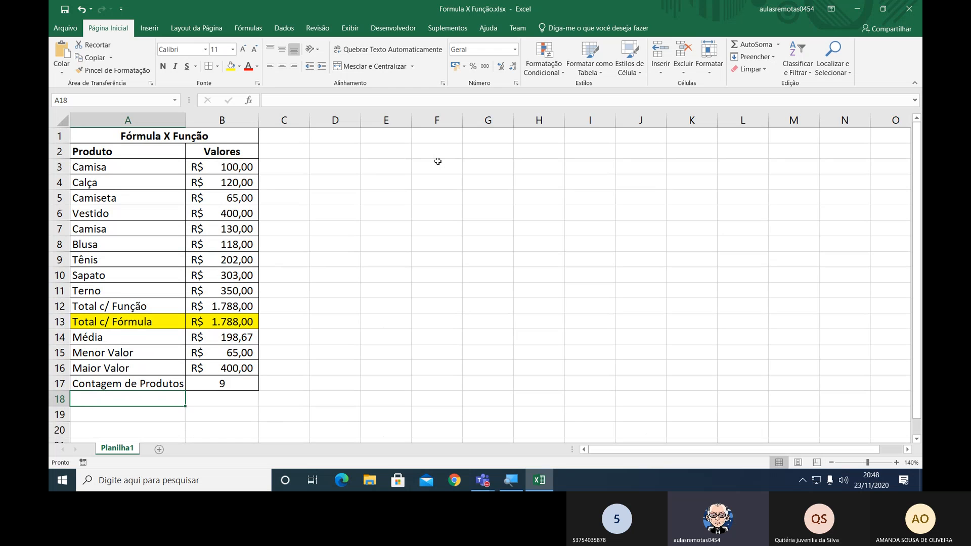
type("Contar")
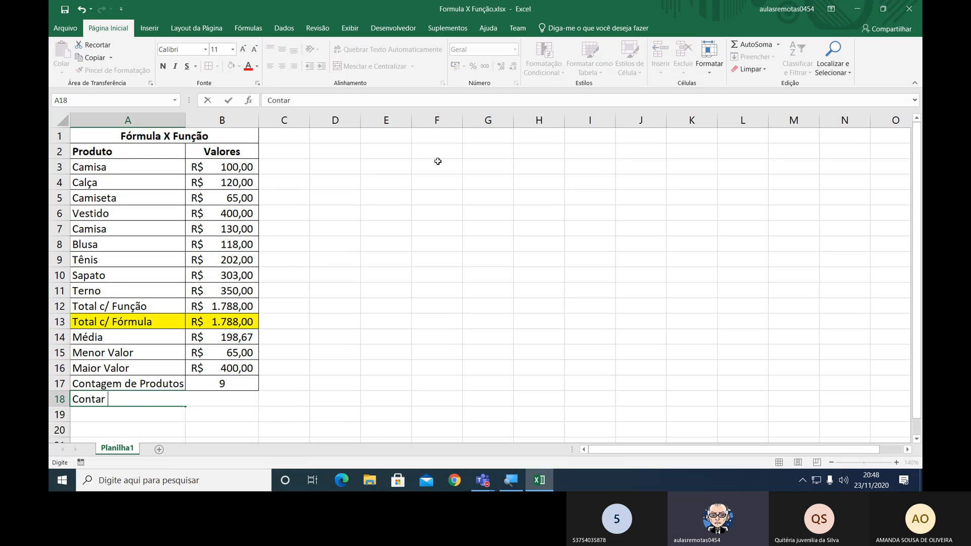
type(" Camisa")
key("Return")
Apply cell borders to A18:B18, the Contar Camisa row, and select cell B18.
key("Up")
key("shift+Right")
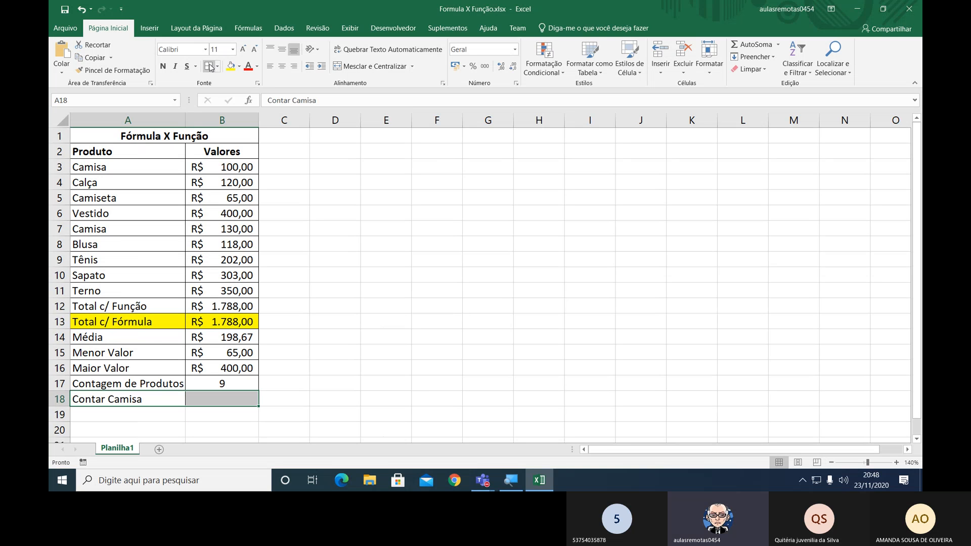
left_click(225, 398)
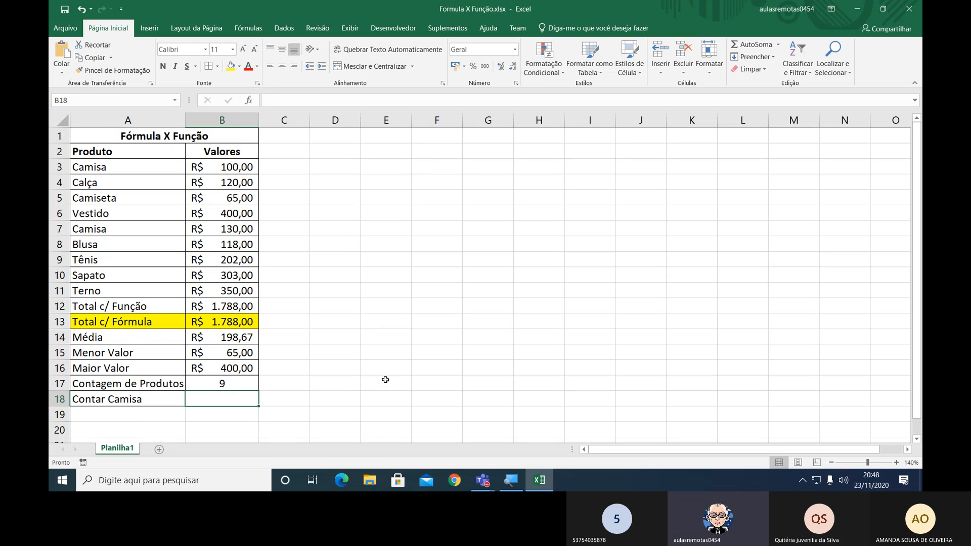
Widen column A until the Contagem de Produtos formula in B17 can be read beside its label while open for editing.
key("Up")
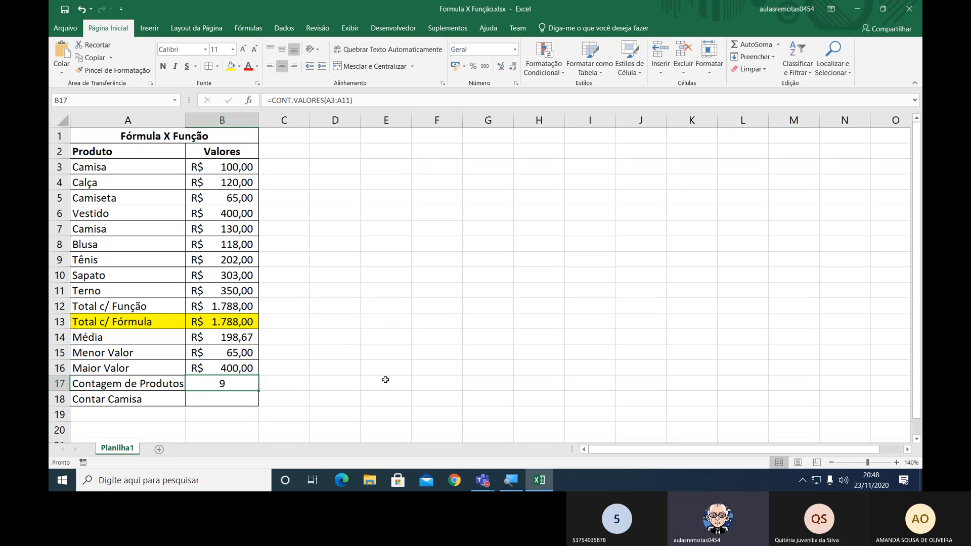
key("F2")
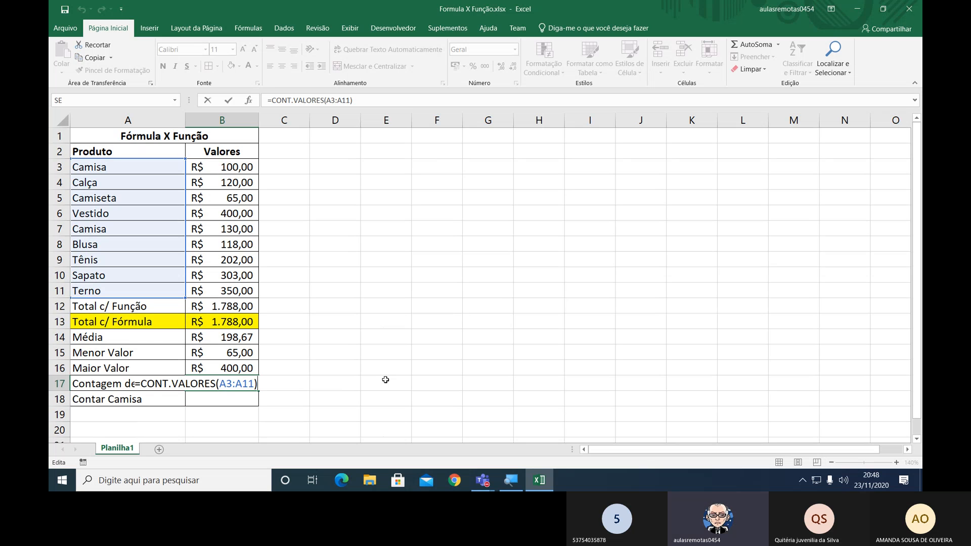
key("Escape")
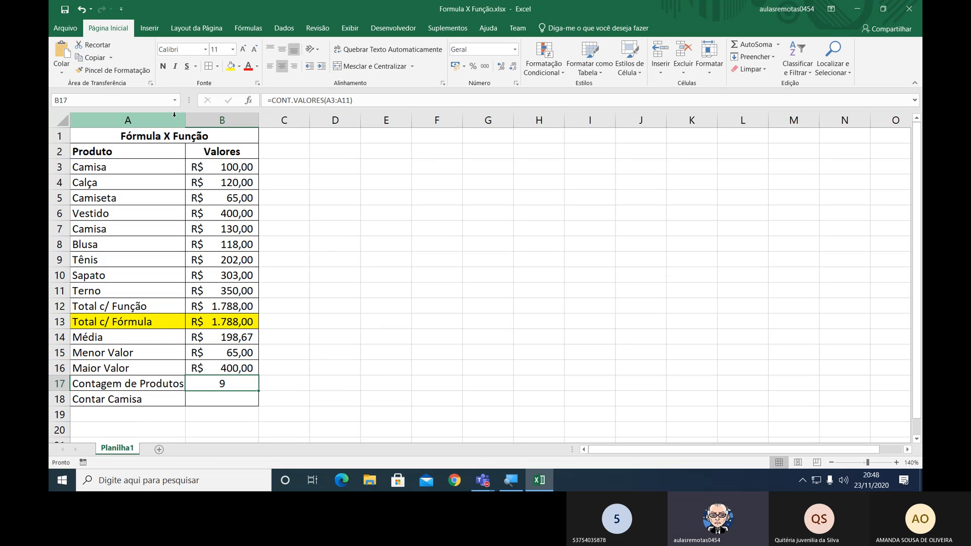
left_click_drag(185, 119, 238, 119)
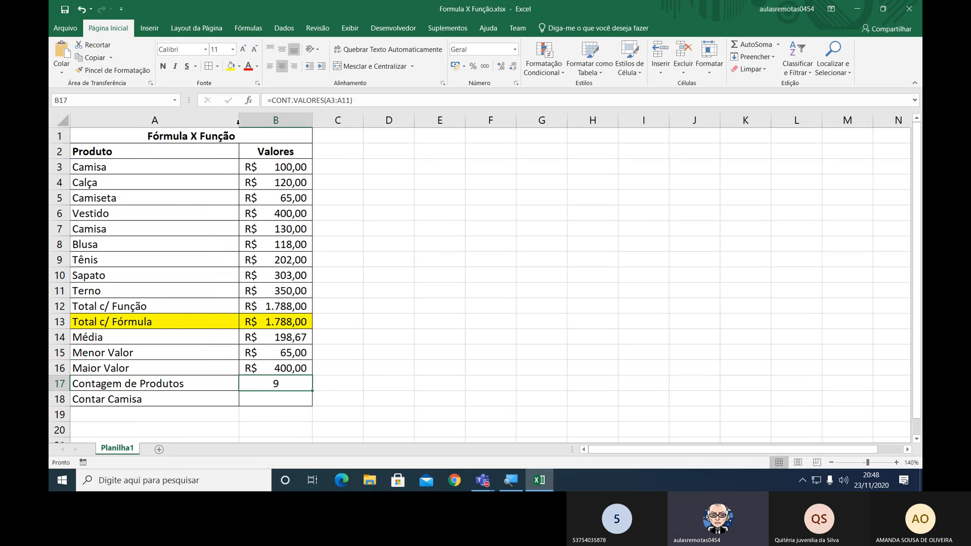
key("F2")
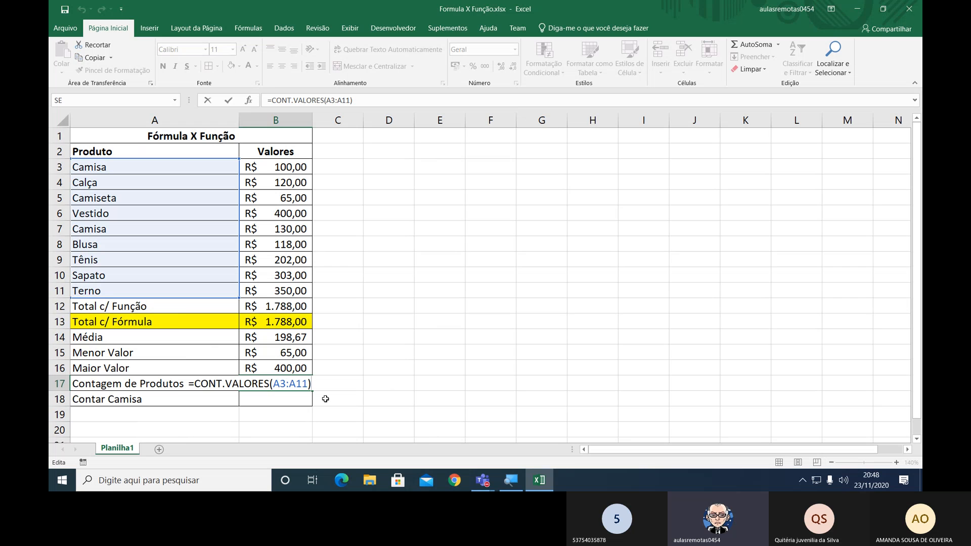
key("Escape")
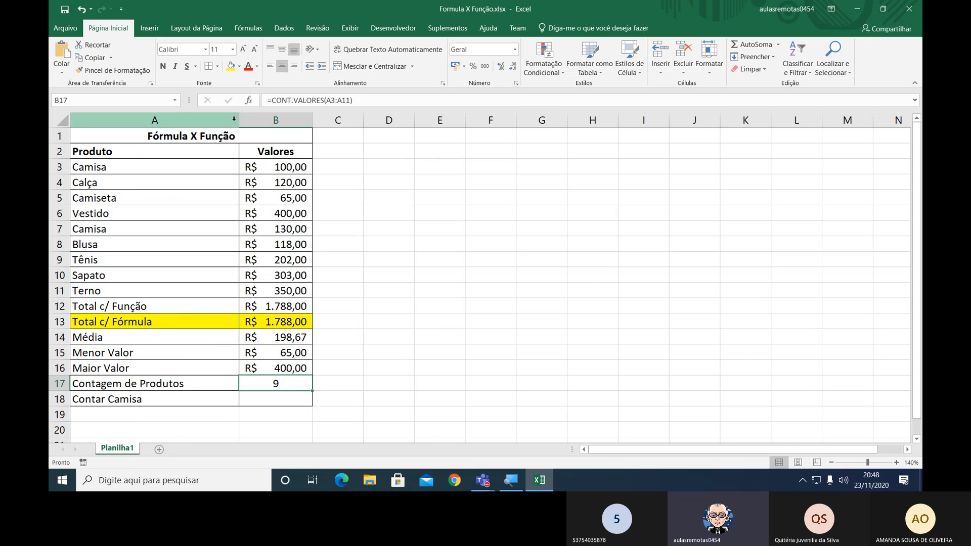
left_click_drag(239, 120, 261, 120)
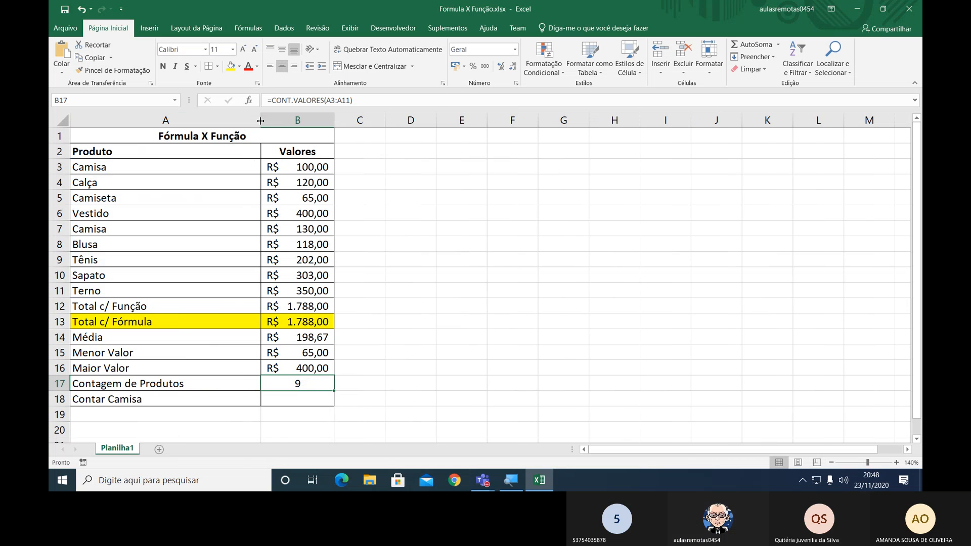
key("F2")
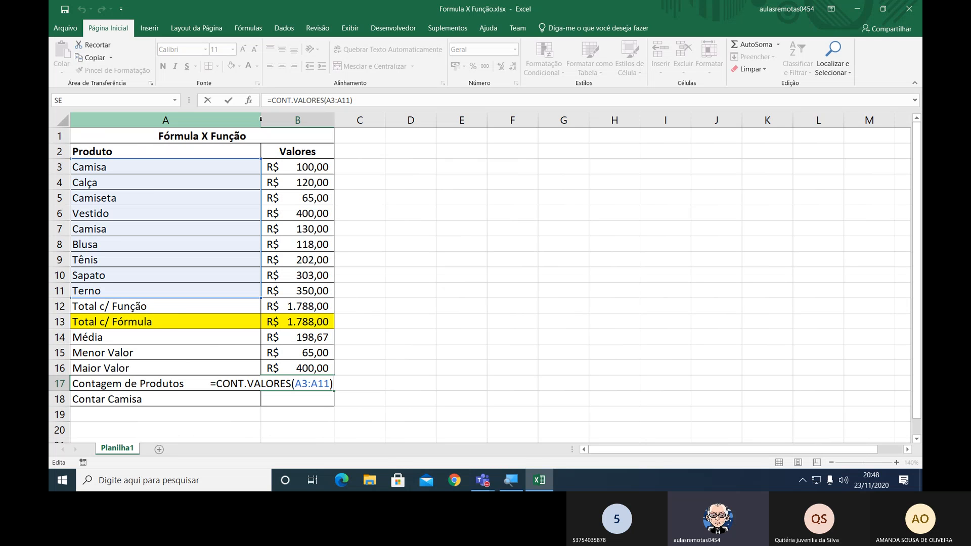
key("Return")
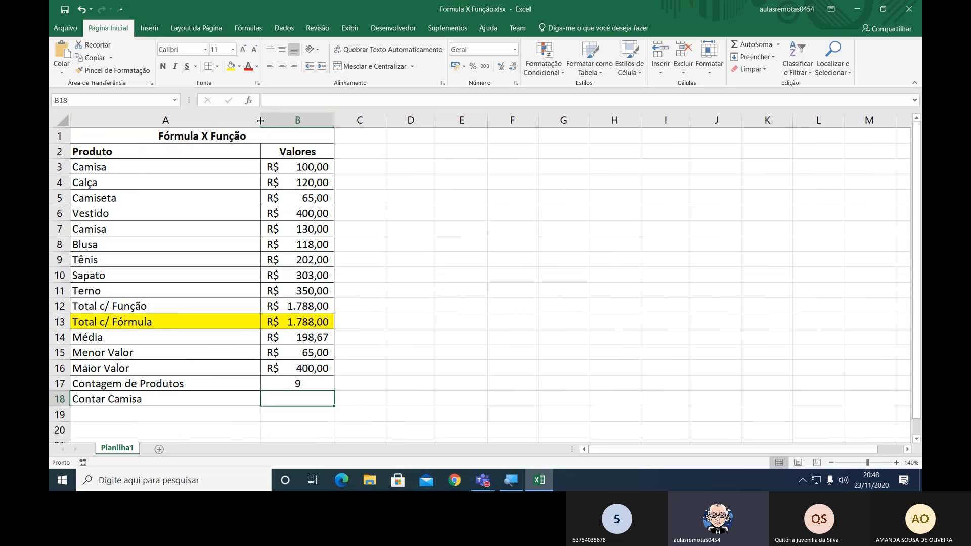
Begin a CONT.SE function in B18, the Contar Camisa row, with the product names A3:A11 as its interval.
type("=")
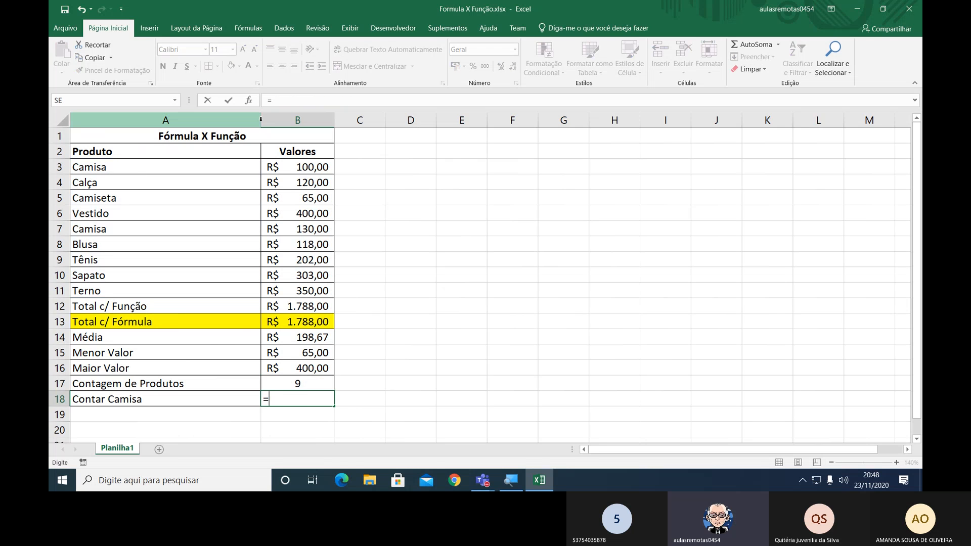
type("CONT")
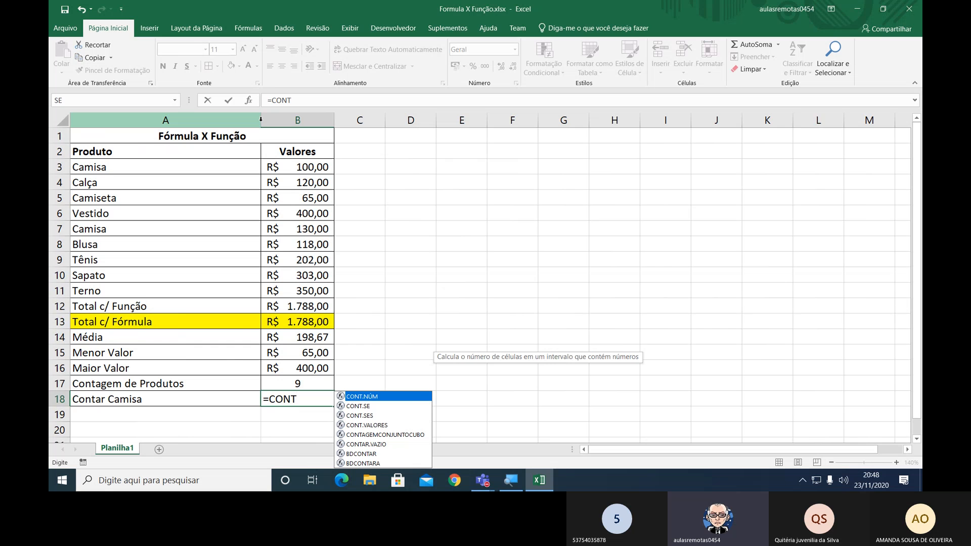
type(".")
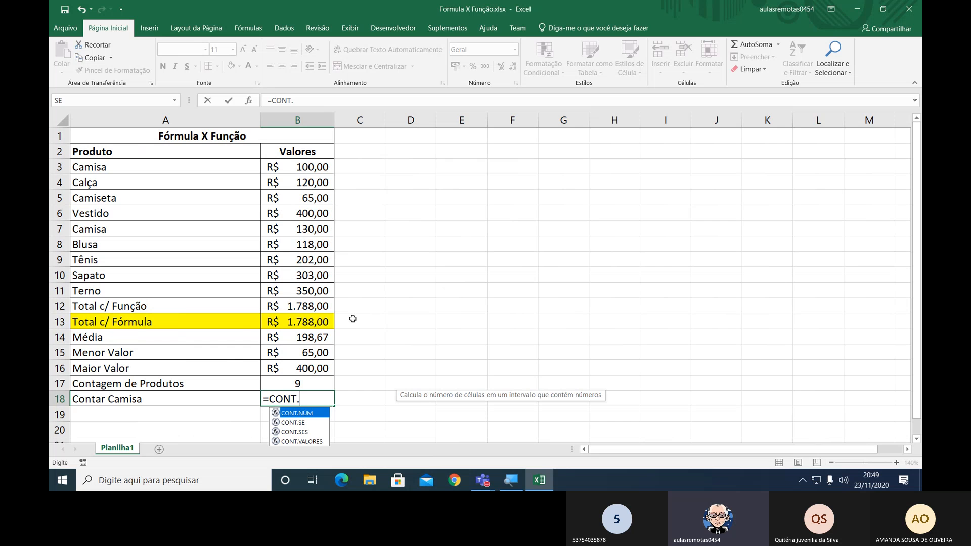
double_click(302, 423)
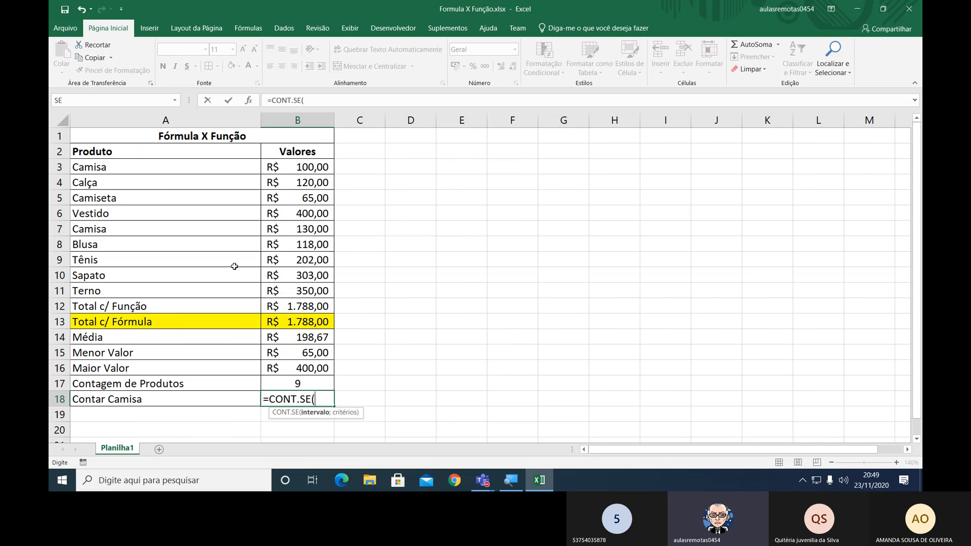
left_click(127, 164)
left_click_drag(126, 163, 128, 285)
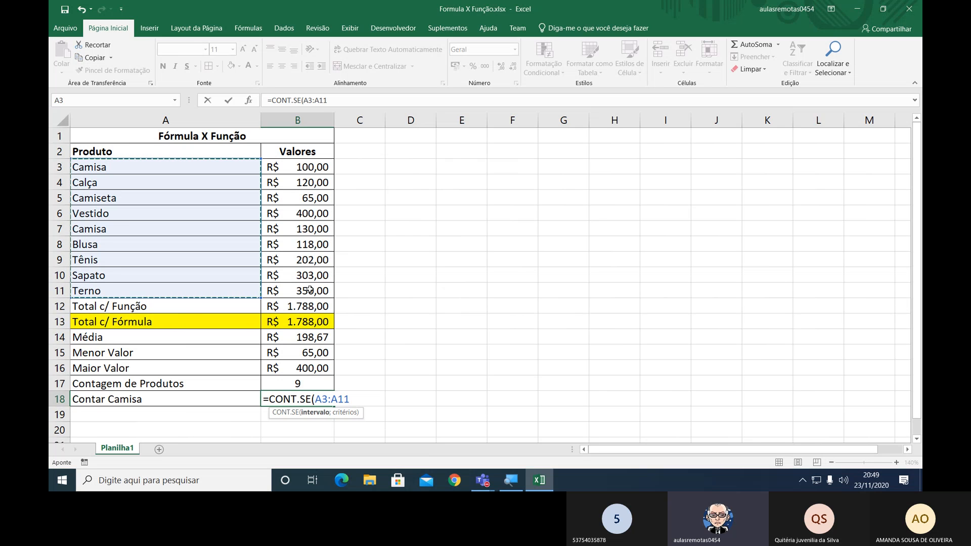
Complete the CONT.SE formula in B18 with the criterion "Camisa" and center the cell's content.
type(";")
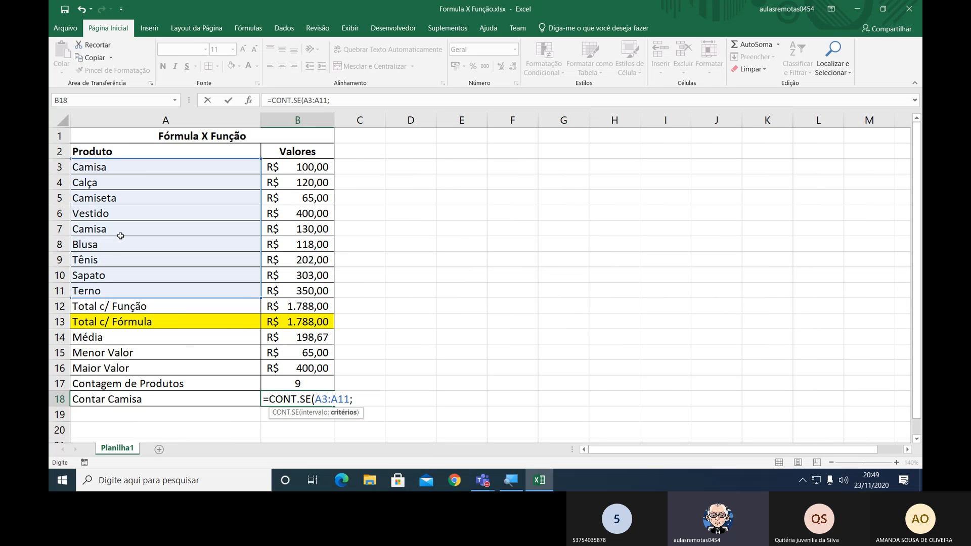
type("\"Camisa\"")
type(")")
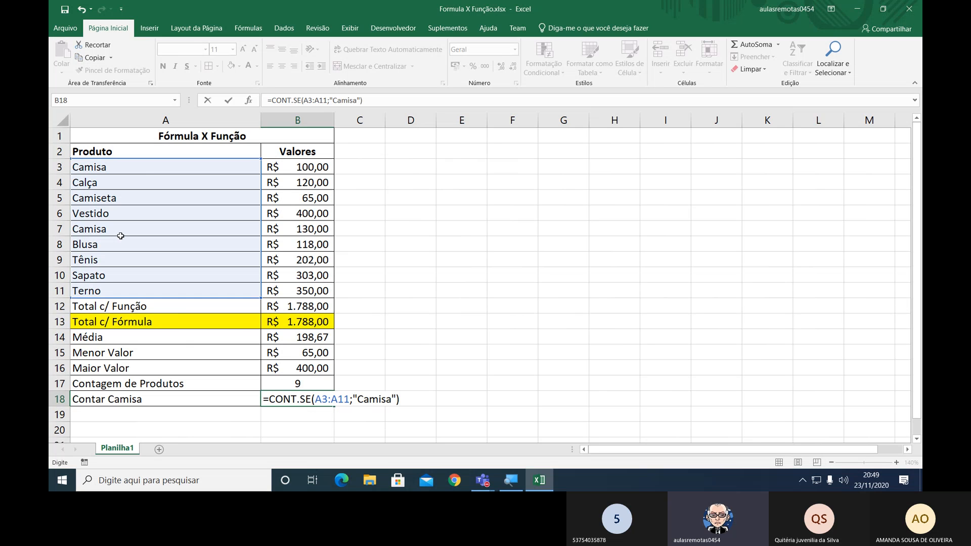
key("Return")
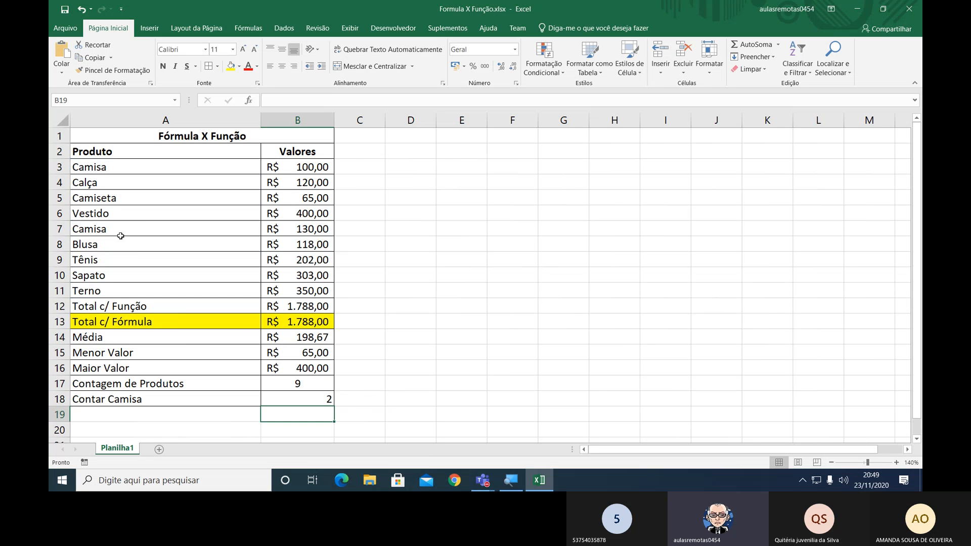
key("Up")
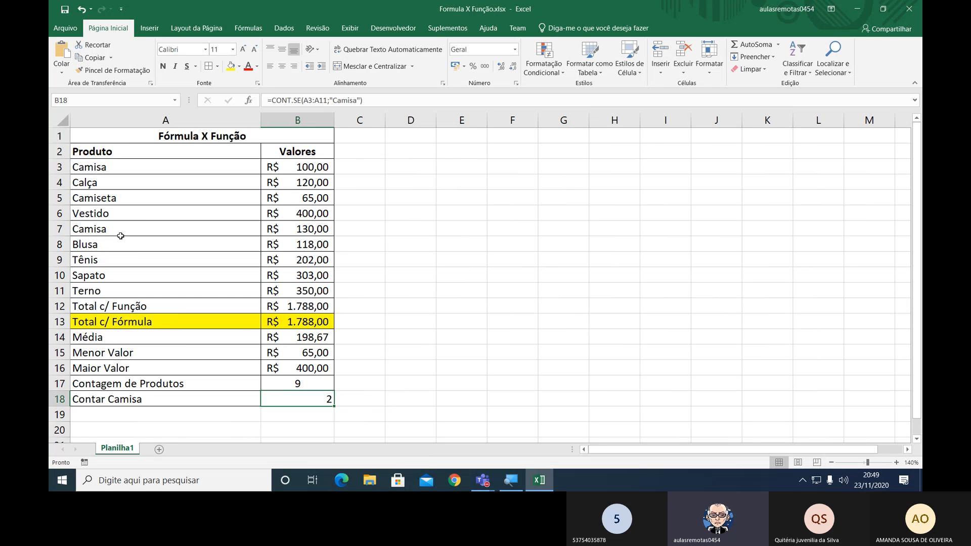
left_click(282, 66)
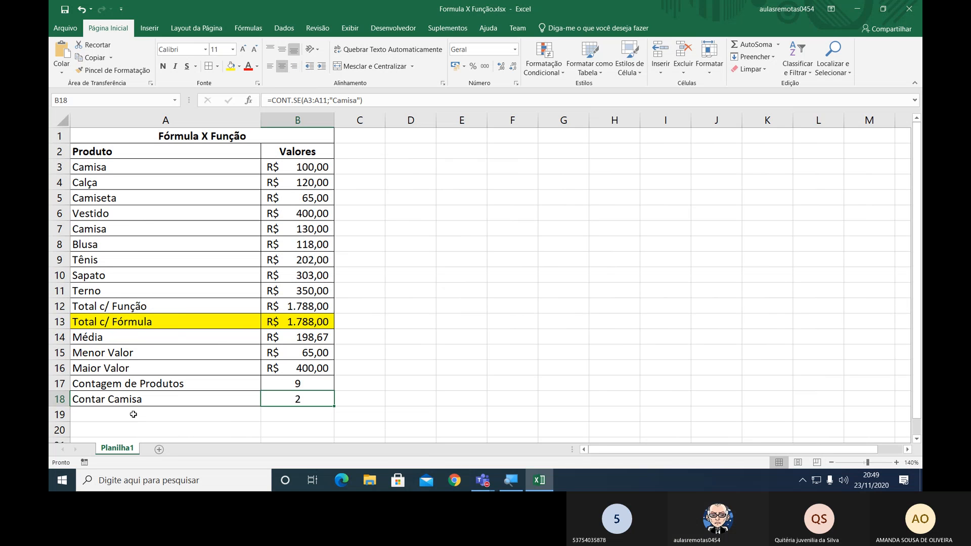
Label cell A19, below Contar Camisa, as Somar Camisa.
left_click_drag(133, 414, 268, 412)
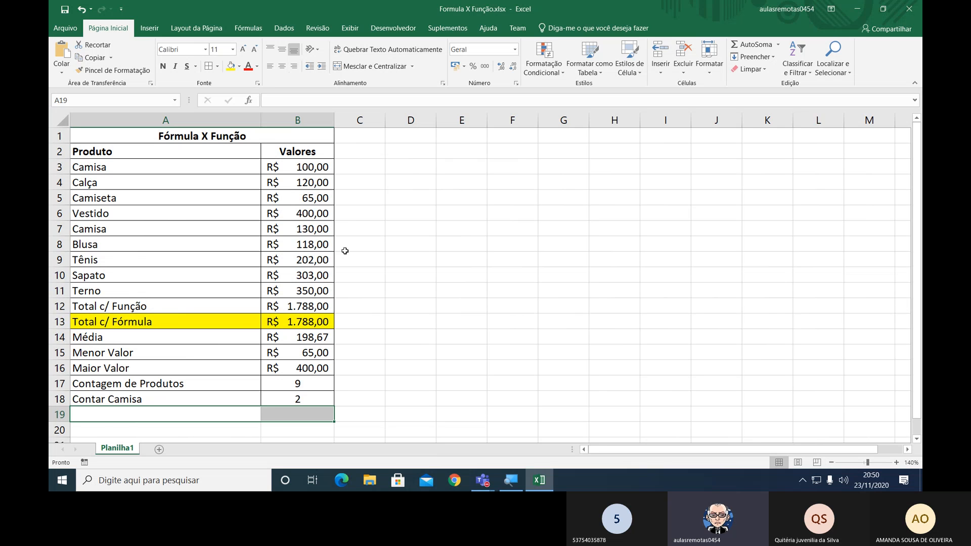
type("So")
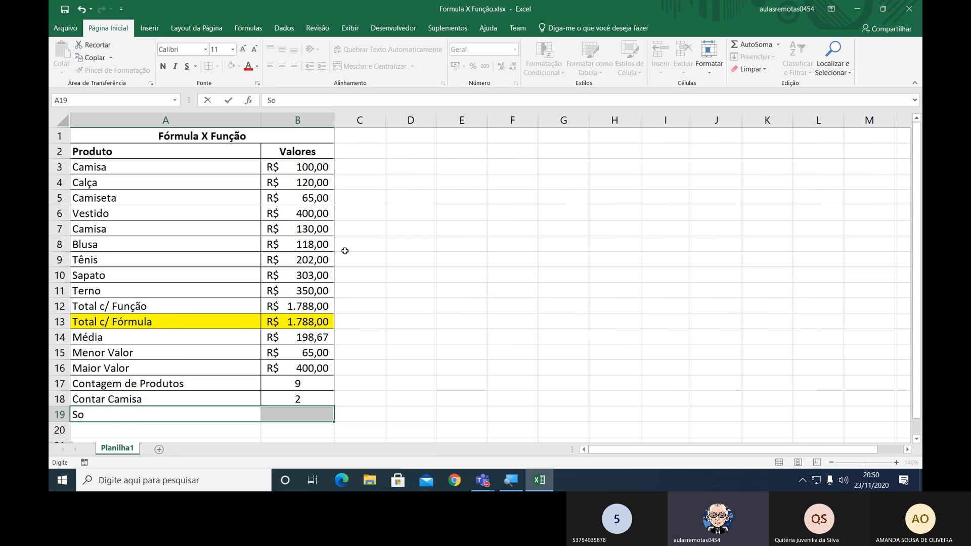
type("mar Camisa")
key("Tab")
Apply cell borders to A19:B19, the Somar Camisa row.
key("Up")
key("Down")
key("Left")
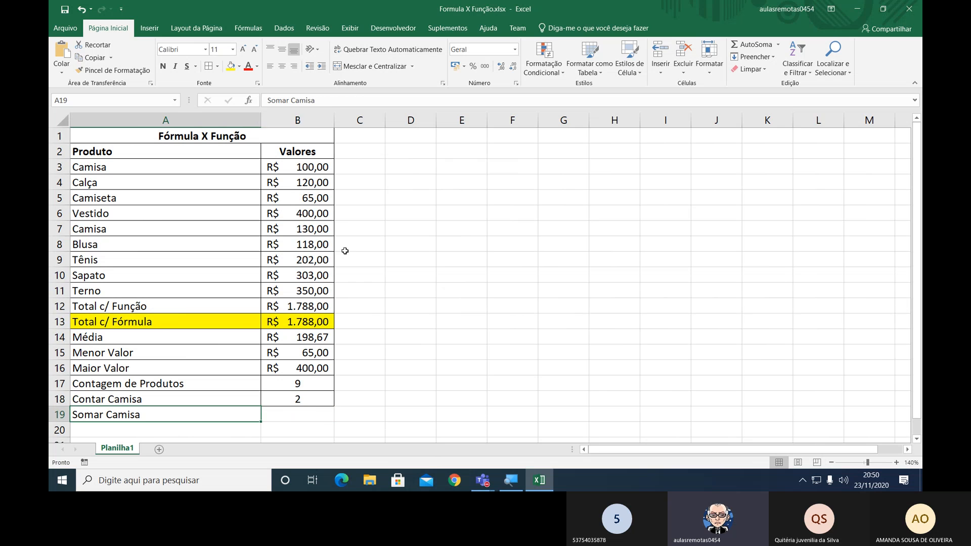
key("shift+Right")
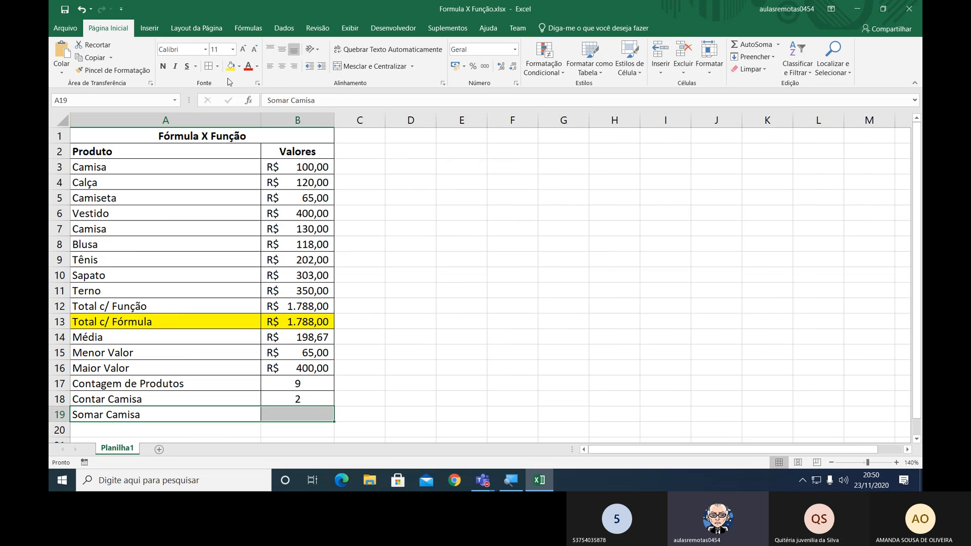
Begin a SOMASE function in B19, the Somar Camisa row, with the product names A3:A11 as its interval.
left_click(294, 410)
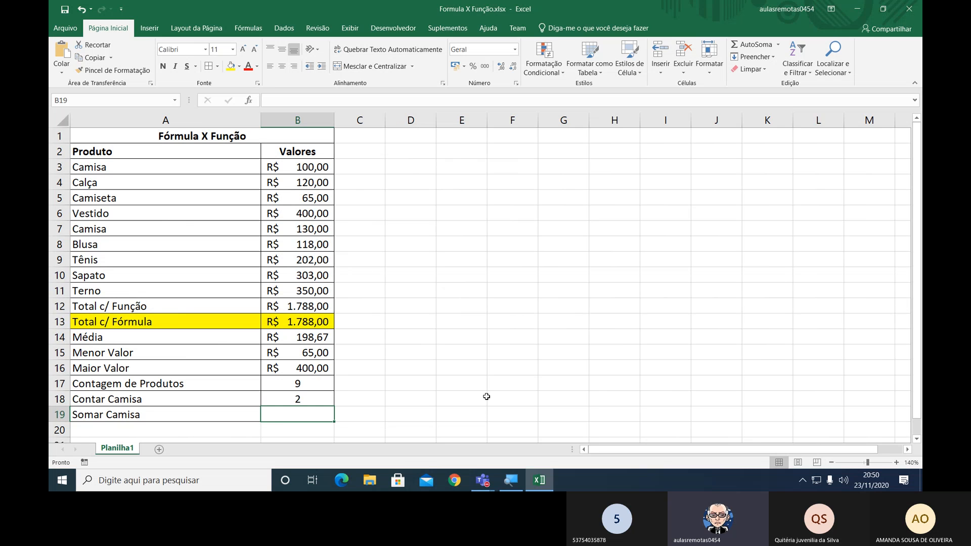
type("=")
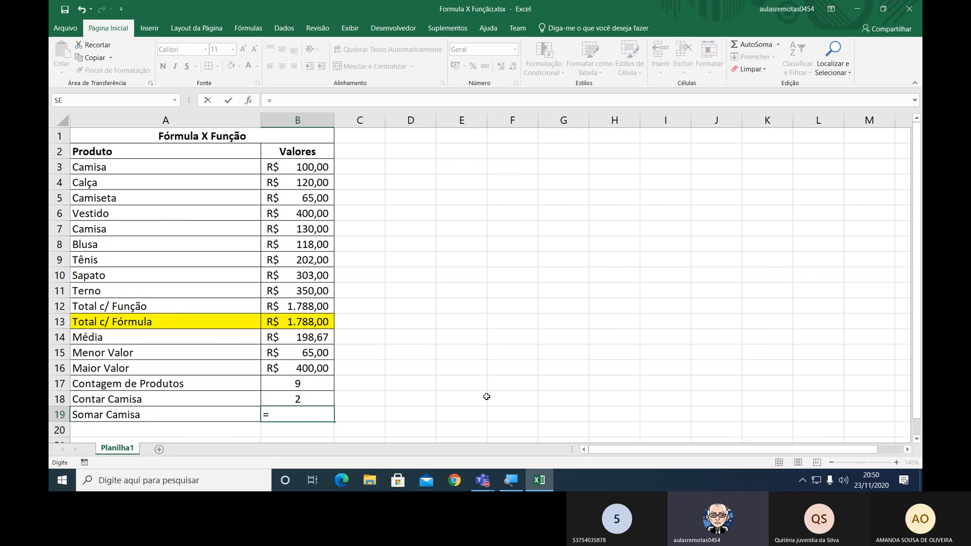
type("SO<A")
key("BackSpace")
key("BackSpace")
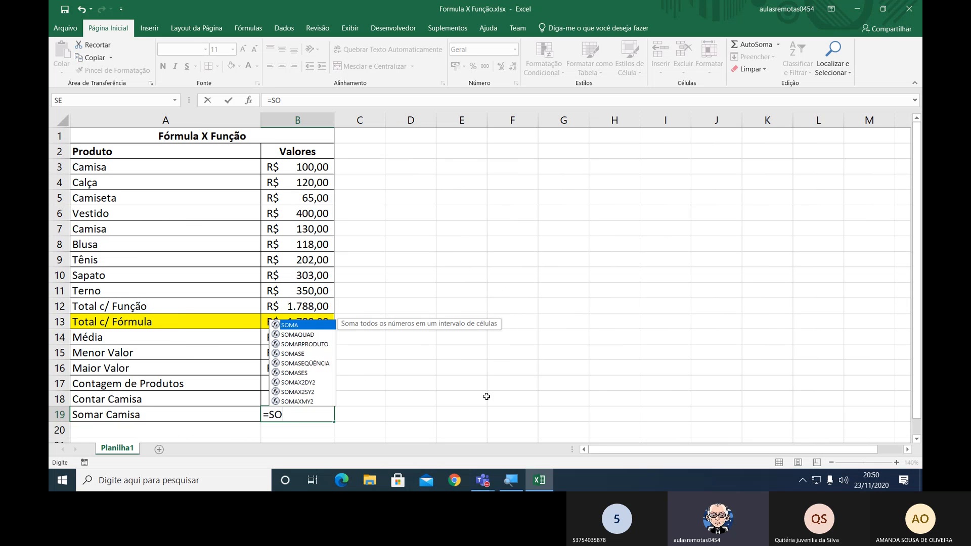
type("MA")
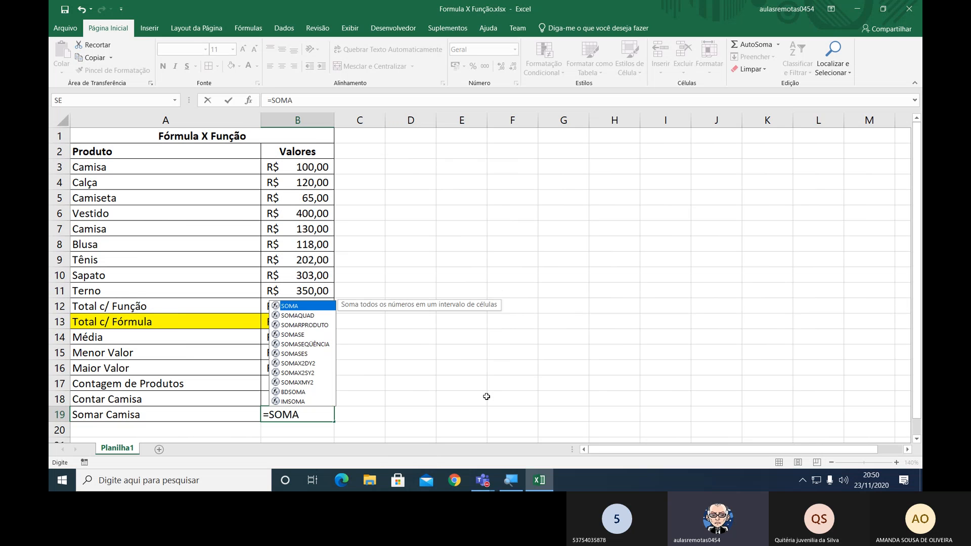
type("SE")
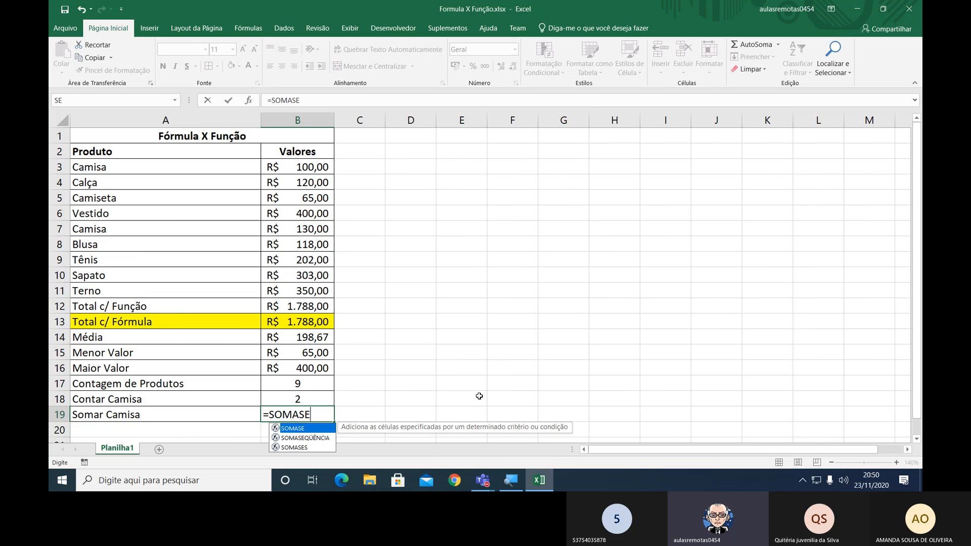
type("(")
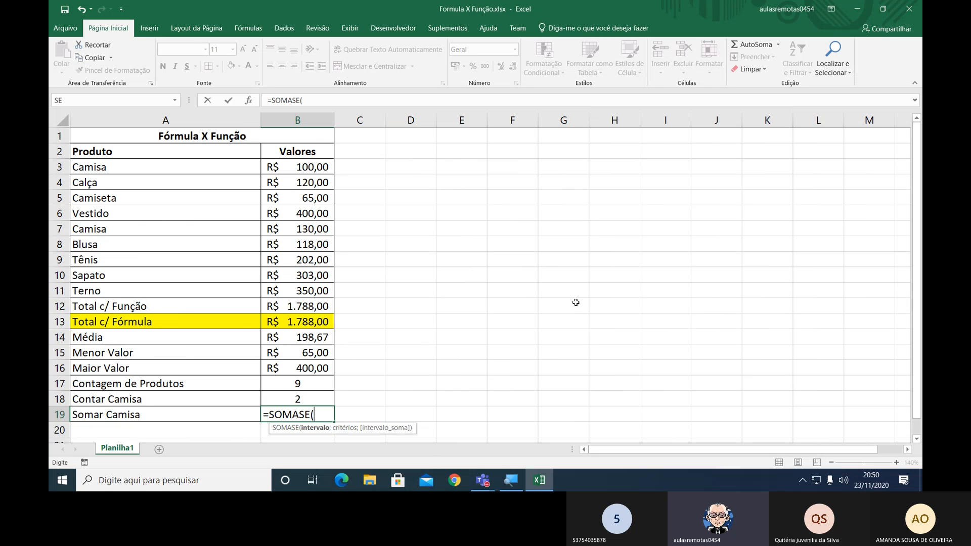
scroll(575, 302, "down", 3)
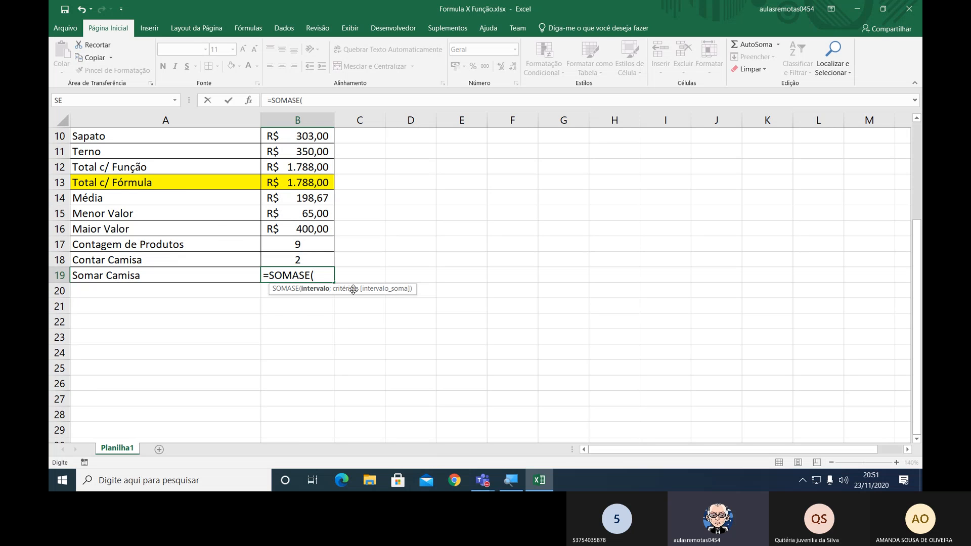
scroll(379, 254, "up", 2)
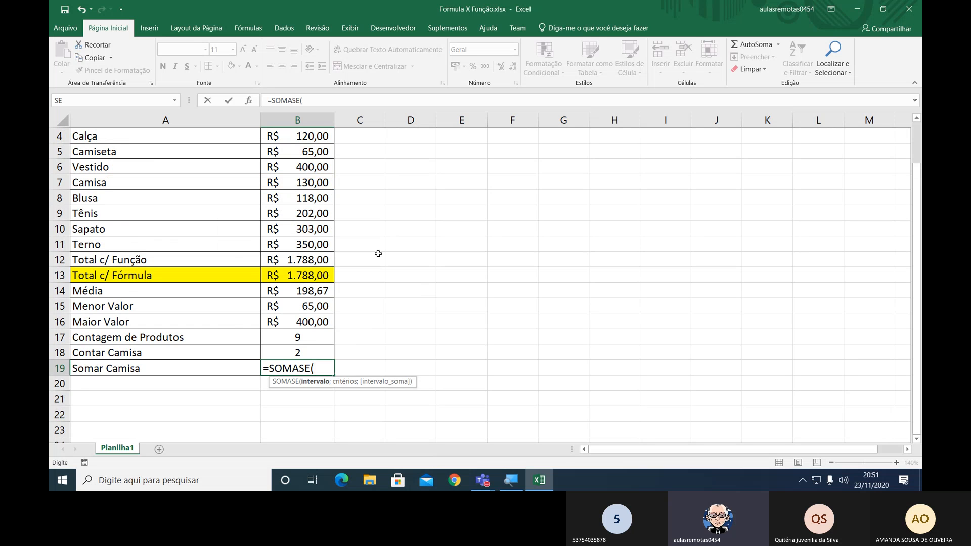
scroll(378, 253, "up", 1)
left_click(146, 167)
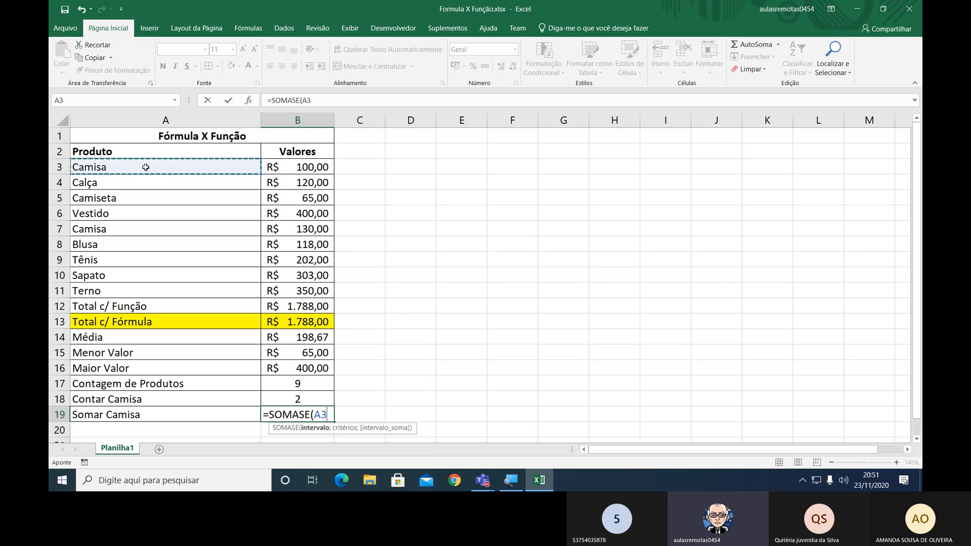
left_click_drag(146, 167, 142, 283)
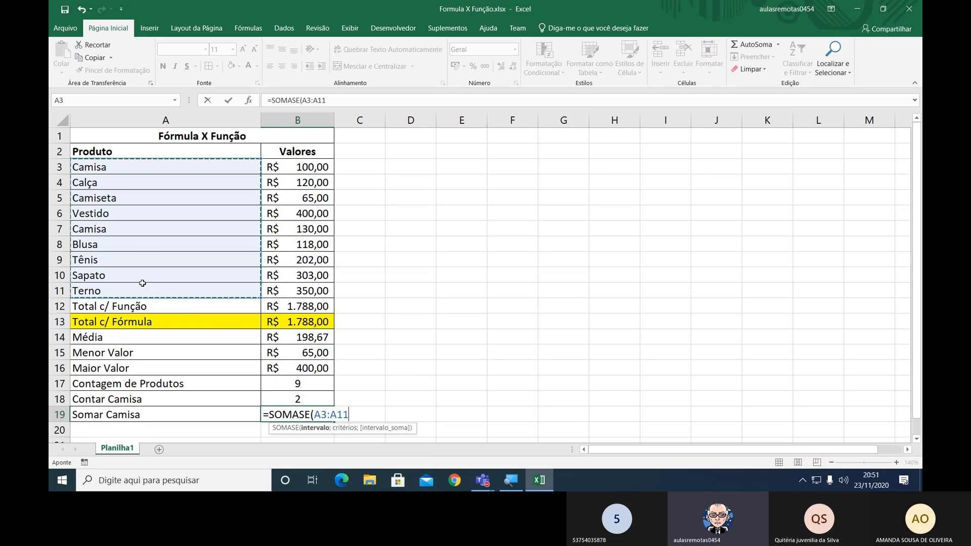
Complete the SOMASE formula in B19 with the criterion "Camisa" and the sum range B3:B11.
type(";")
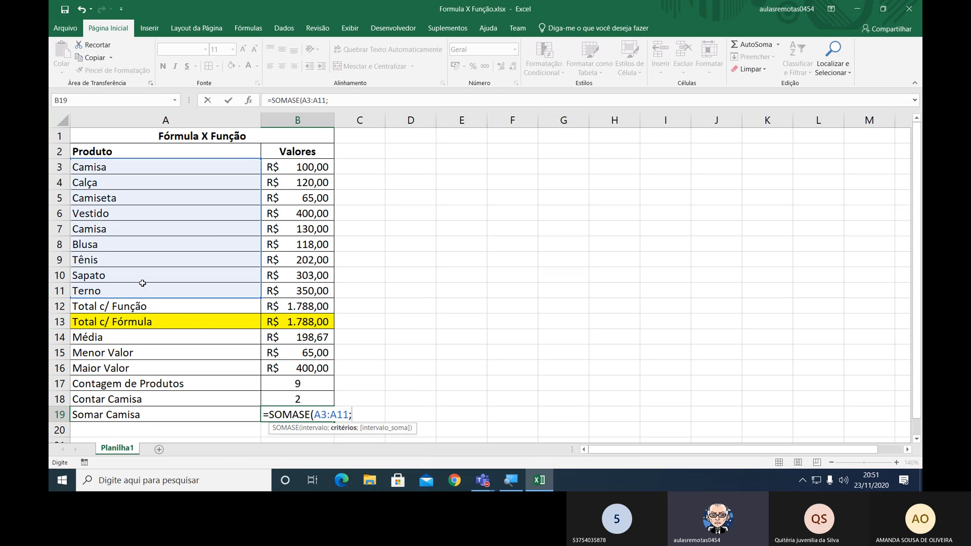
type("\"Camisa\"")
type(";")
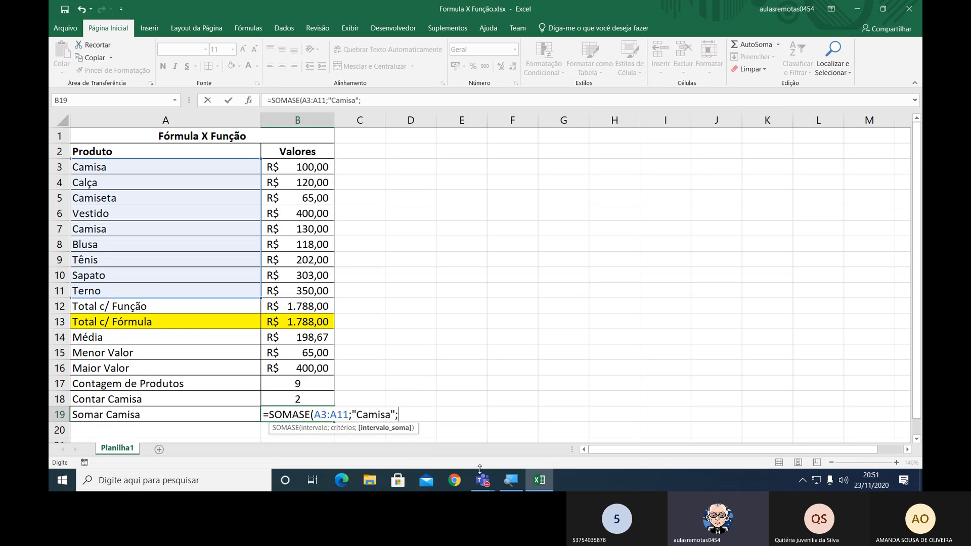
left_click_drag(290, 167, 292, 297)
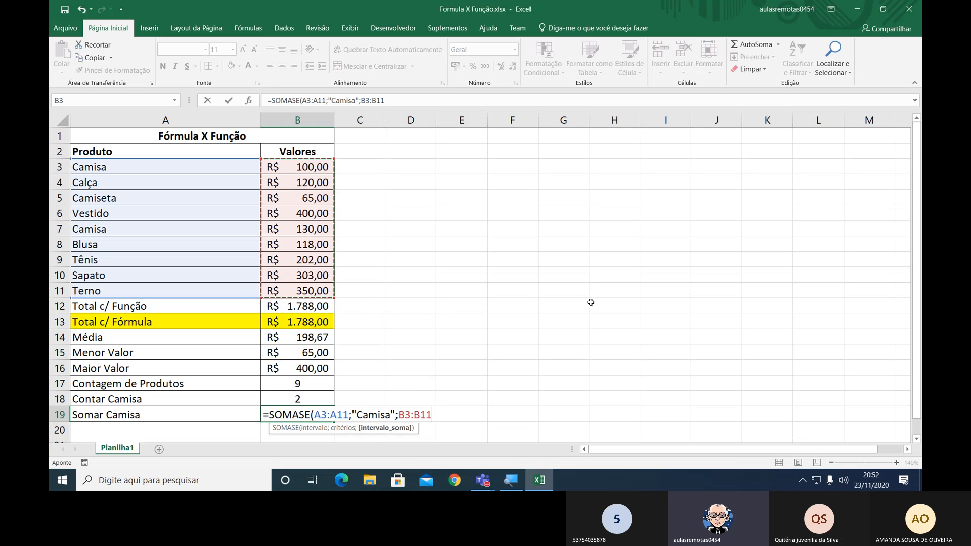
type(")")
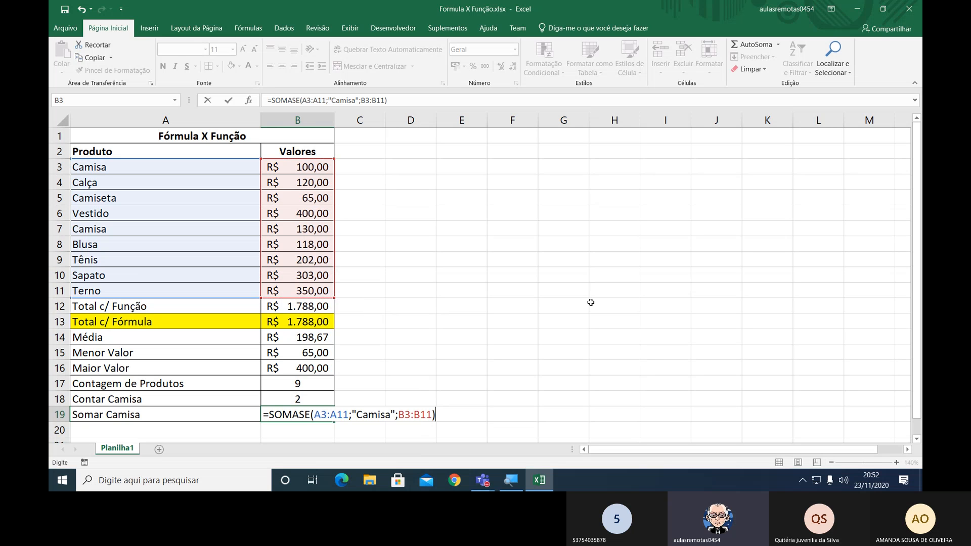
key("Return")
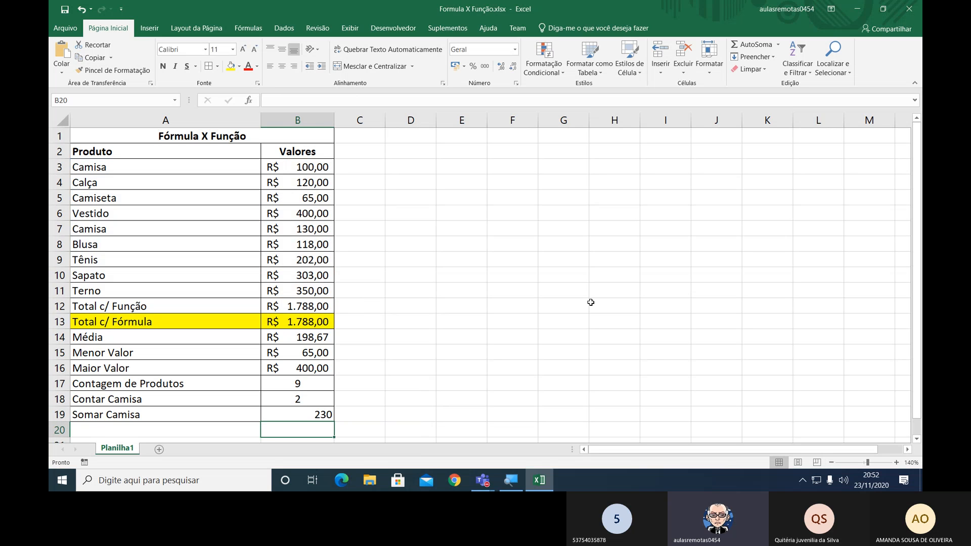
Apply the Contábil currency format to the Somar Camisa result in B19 and open its formula for review.
key("Up")
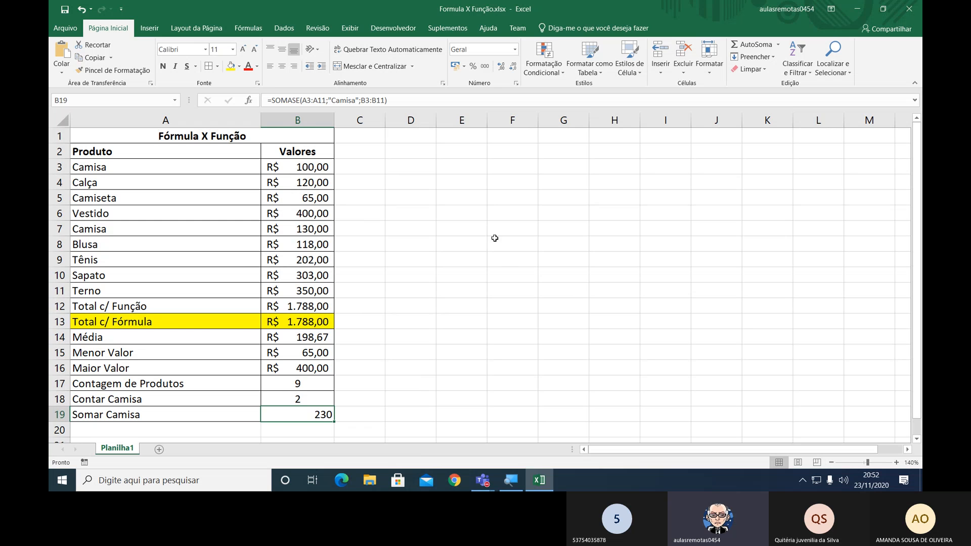
left_click(455, 67)
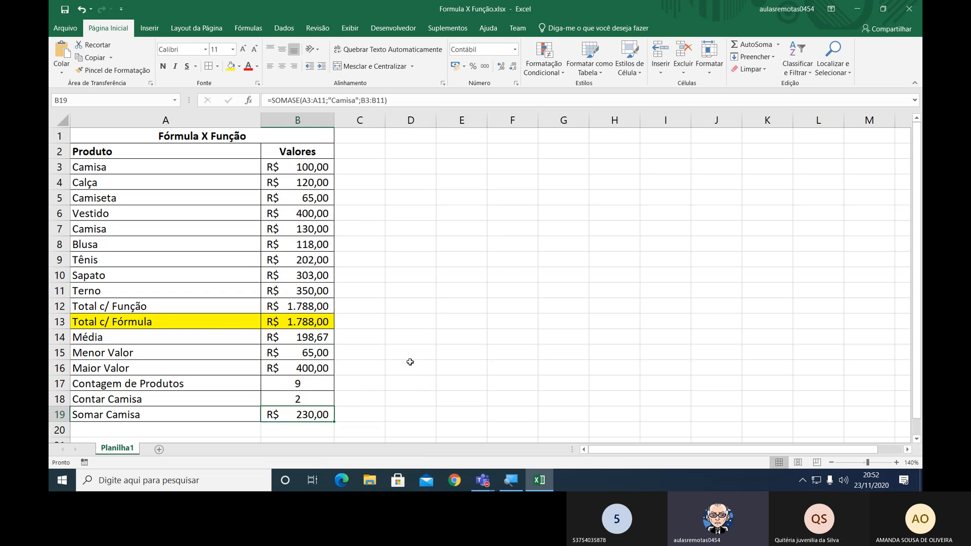
key("F2")
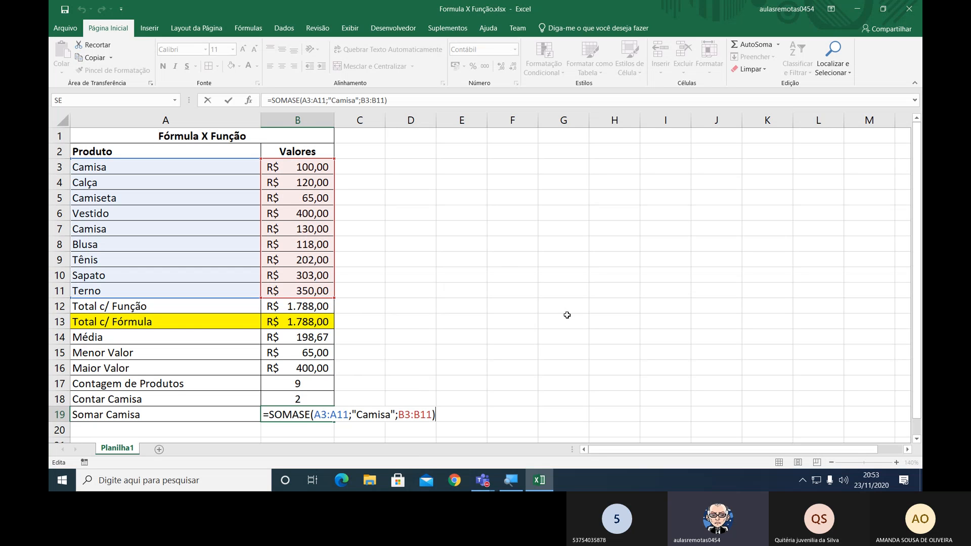
Commit the SOMASE formula for "Somar Camisa" in B19 and apply cell borders to A20:B20.
key("Return")
key("Up")
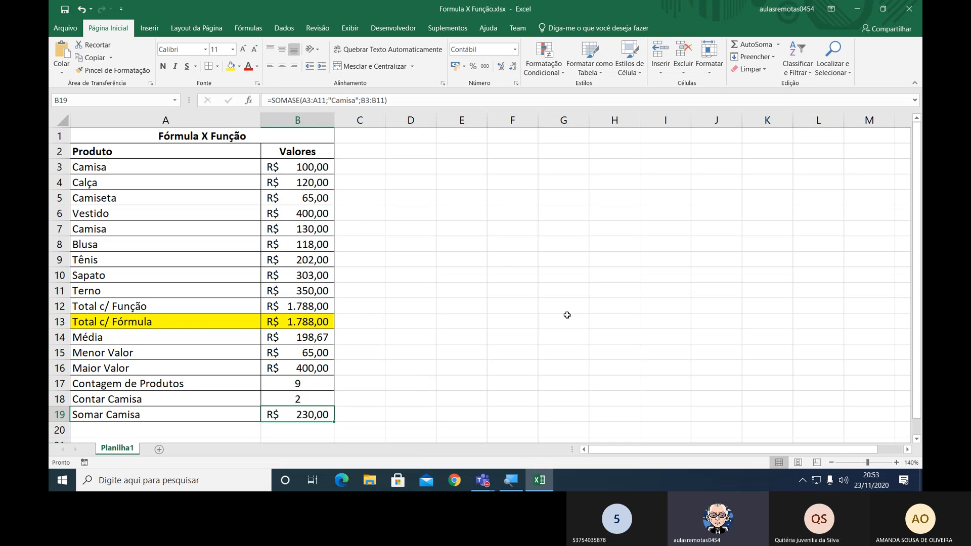
key("Down")
key("Left")
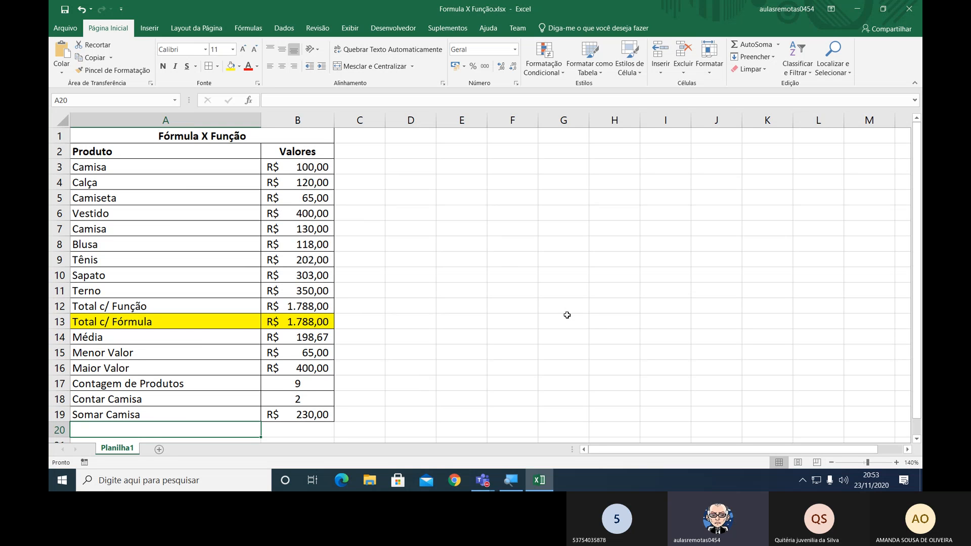
key("shift+Right")
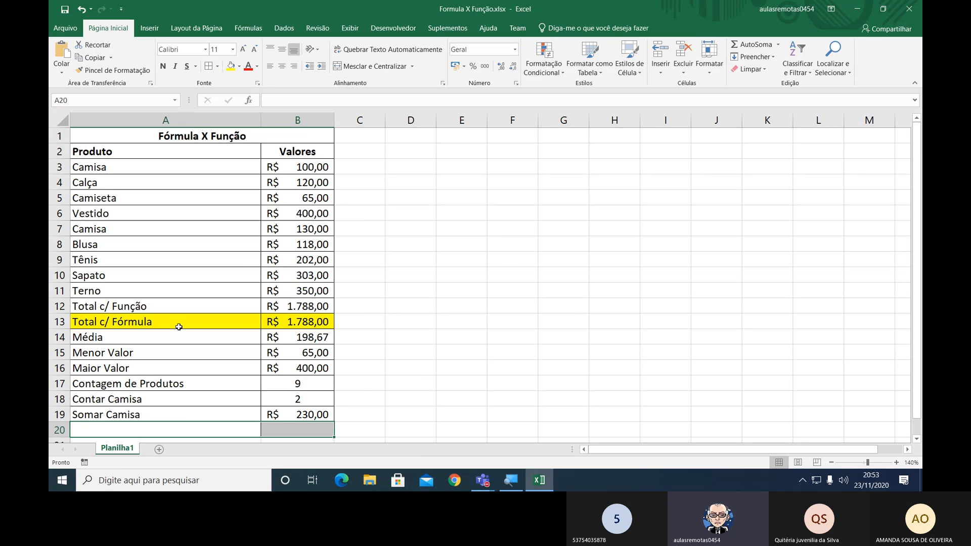
Enter the label "Contar Quantidade valor Acima 100" in A20.
left_click(124, 434)
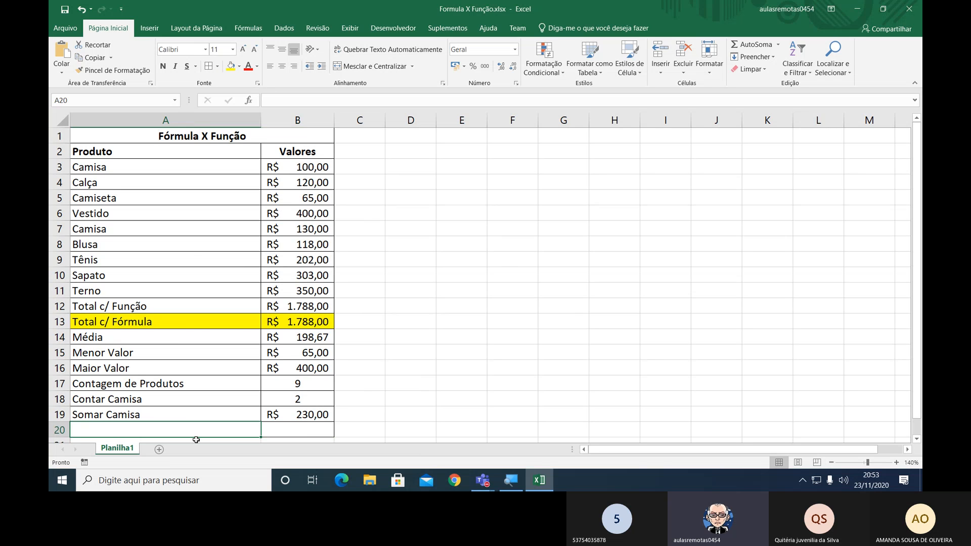
type("Contar")
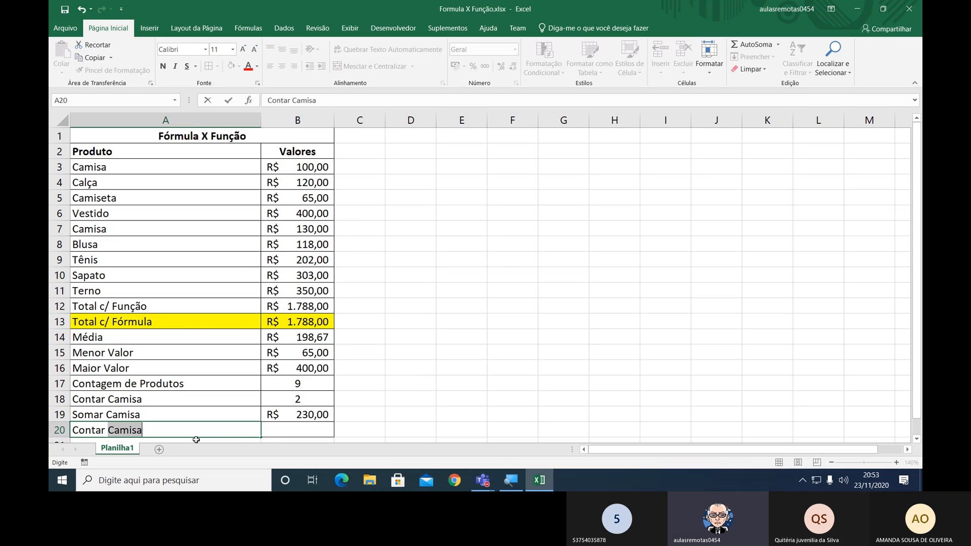
type("Qu")
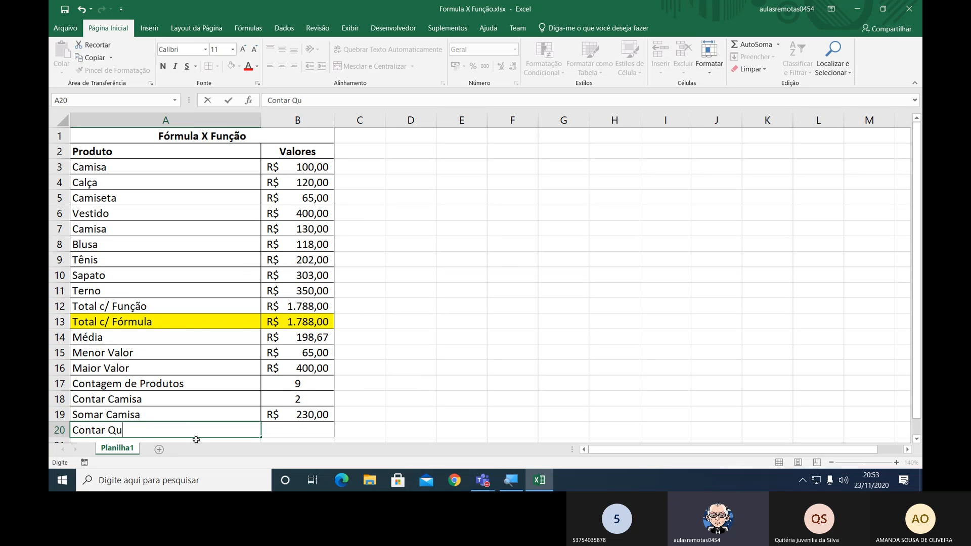
type("antidade valor")
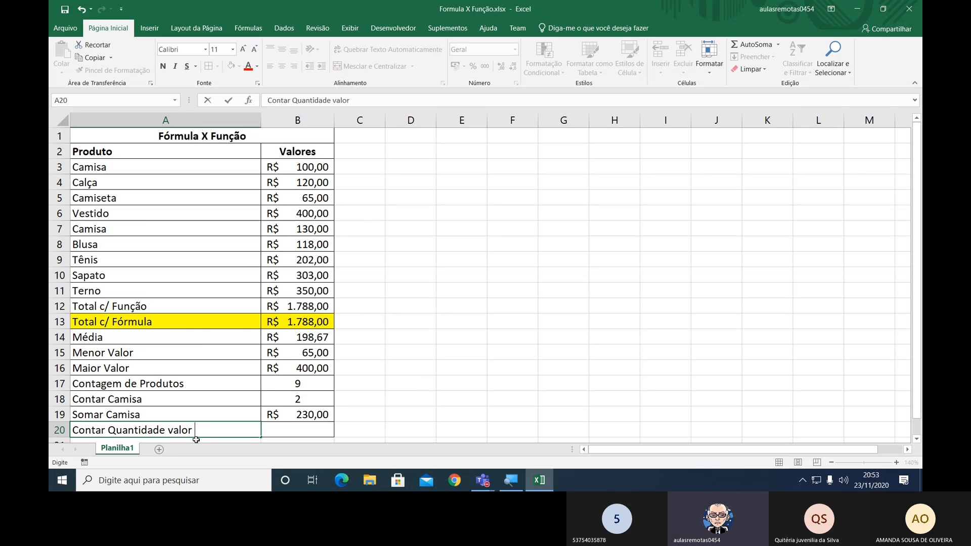
type(" Acima 100")
key("Tab")
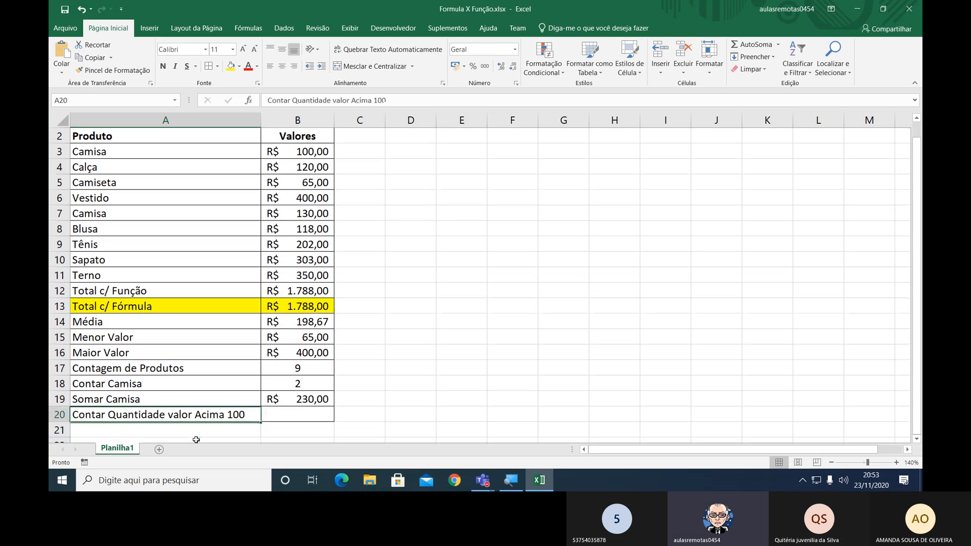
Enter the formula =CONT.SE(B3:B11;">100") in B20 and centre the cell horizontally.
type("=")
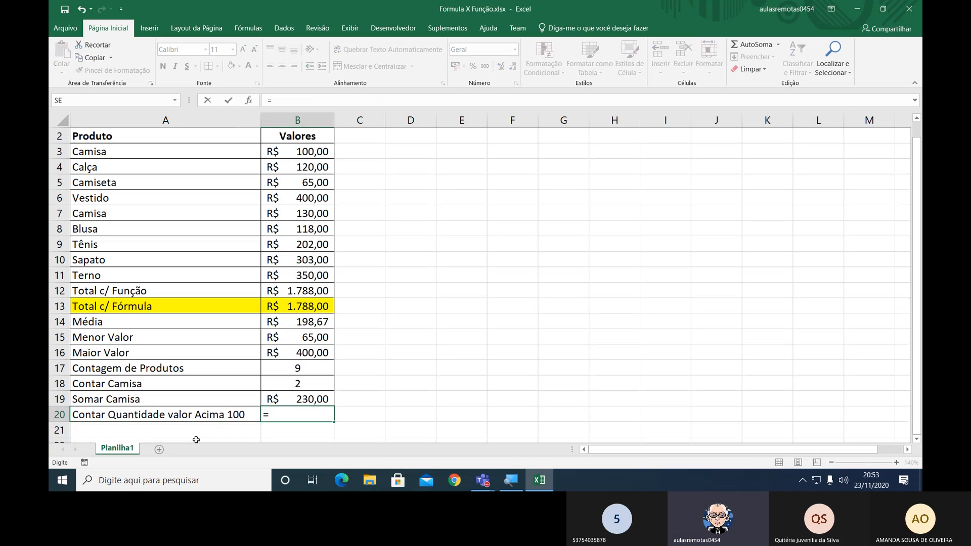
scroll(196, 440, "up", 1)
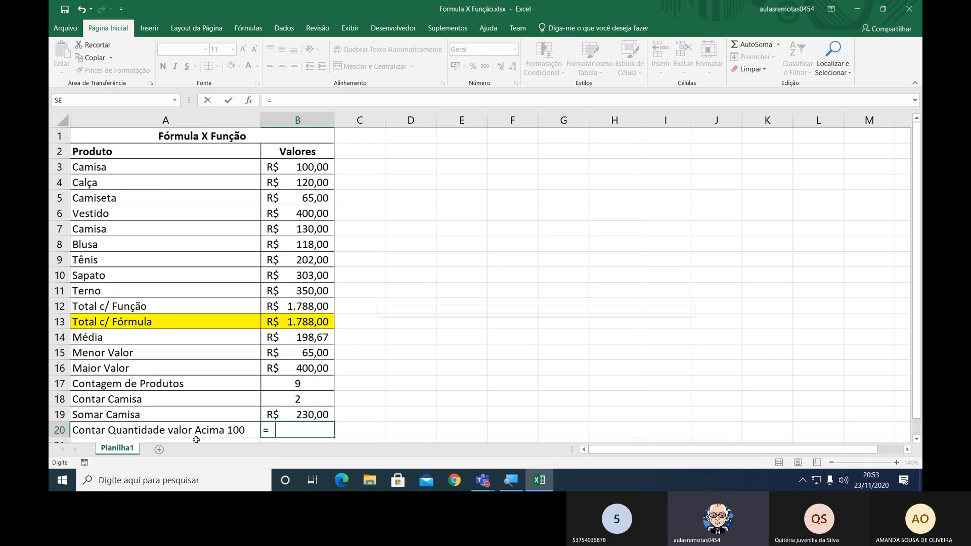
type("Cont")
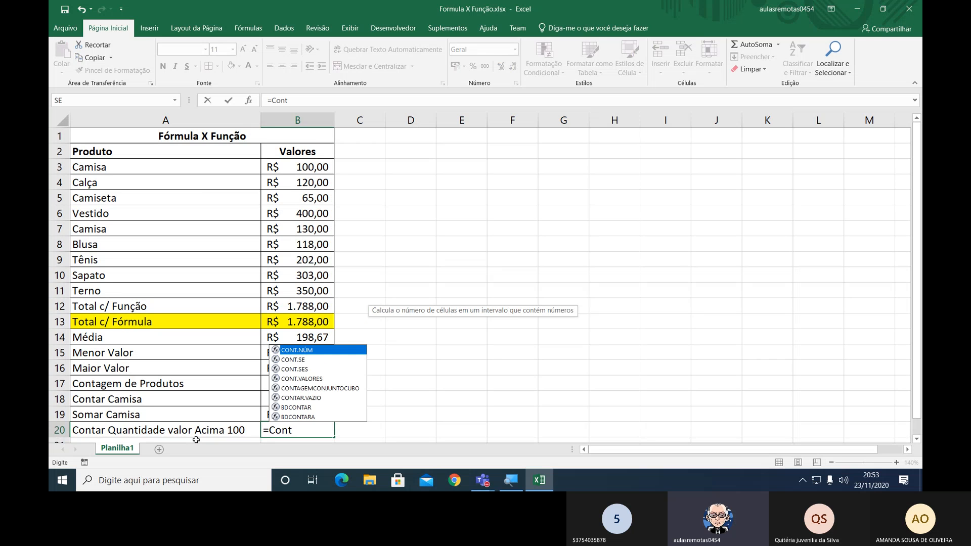
type(".")
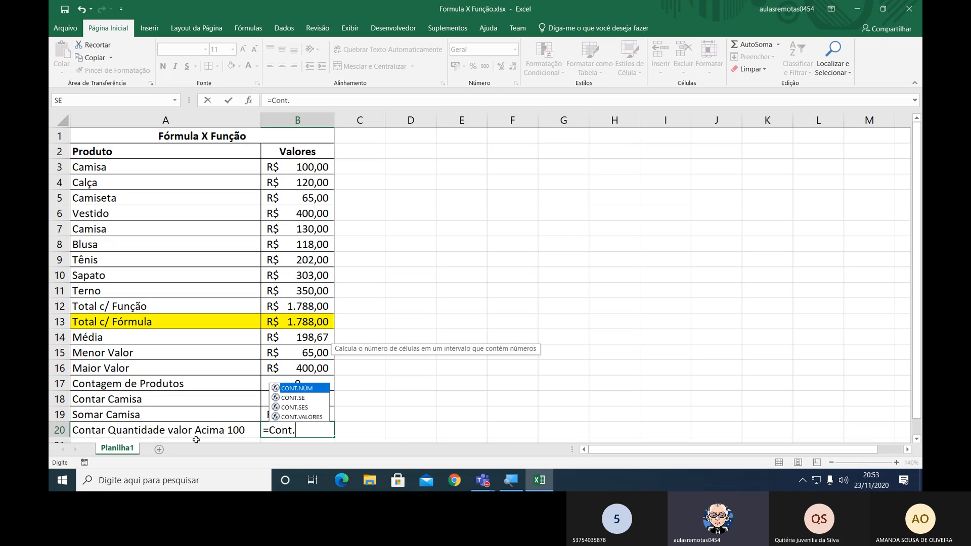
type("SE(")
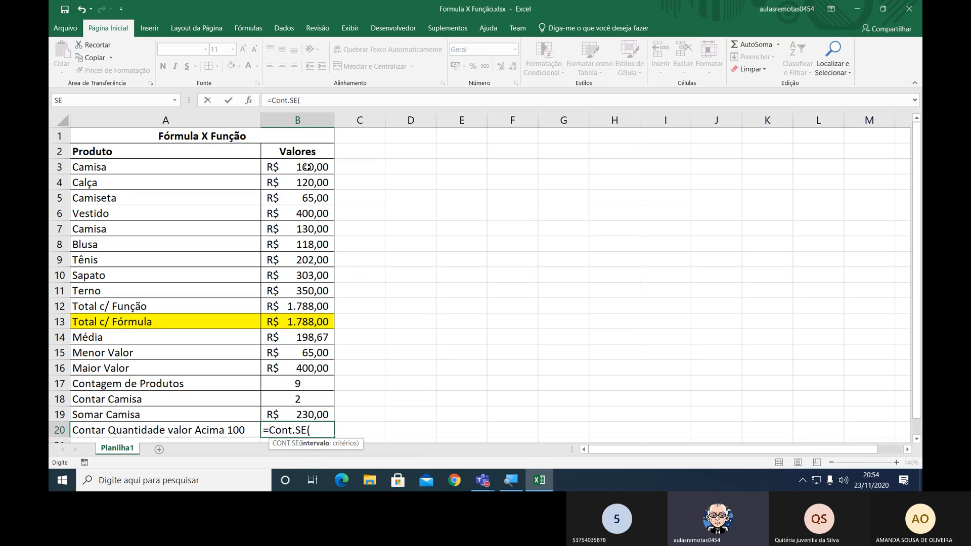
left_click_drag(307, 167, 306, 292)
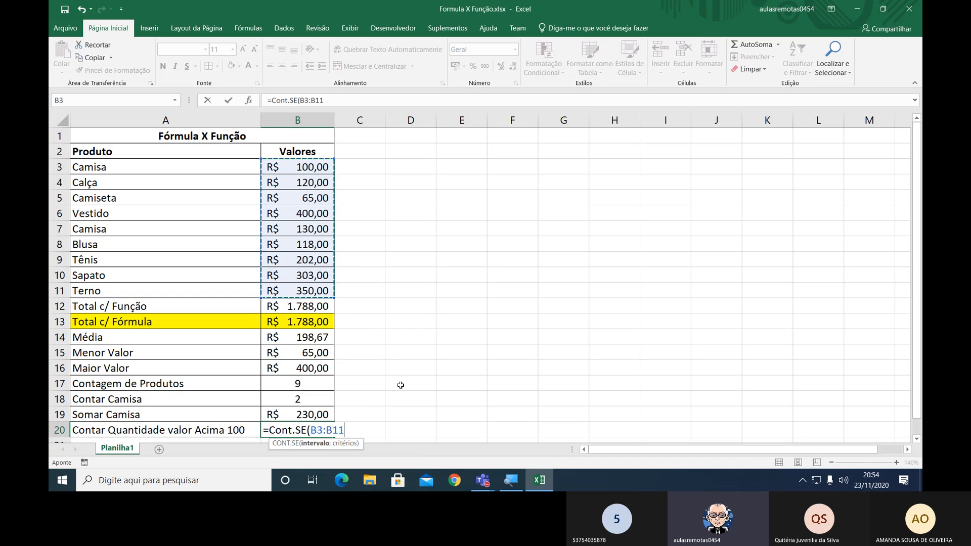
type(";")
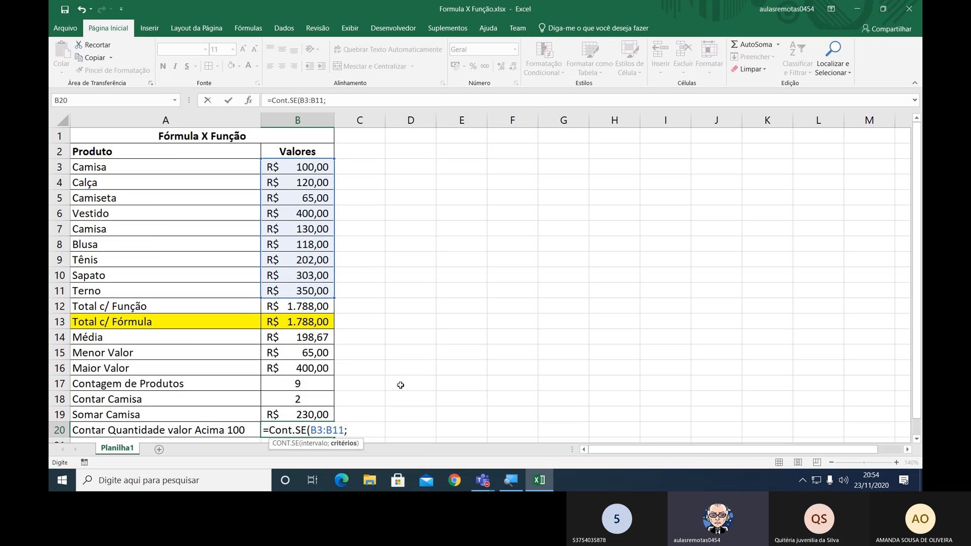
type("\">100\")")
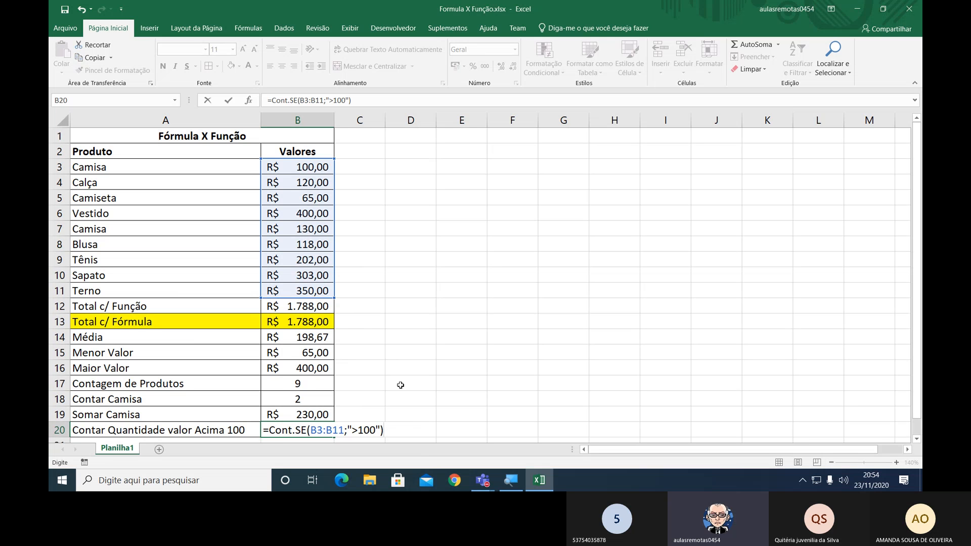
key("Return")
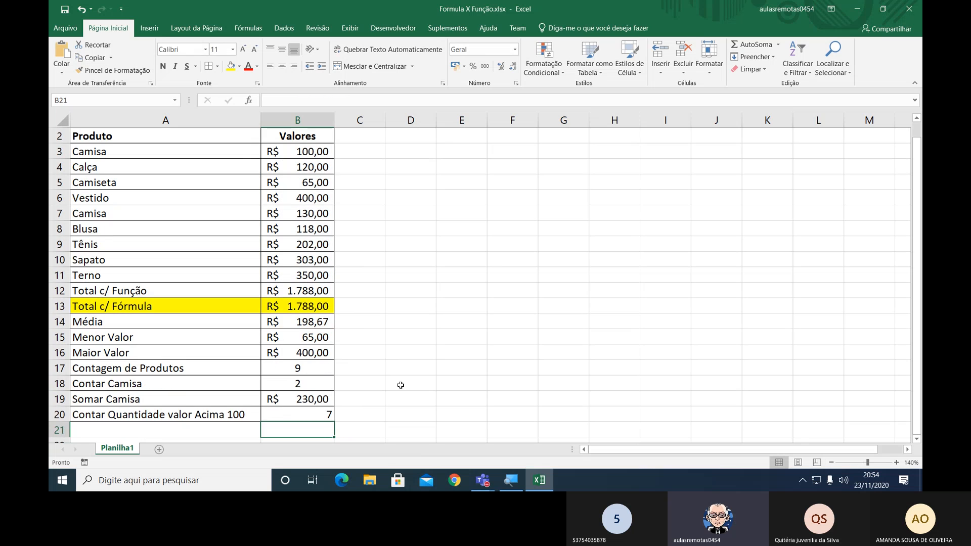
key("Up")
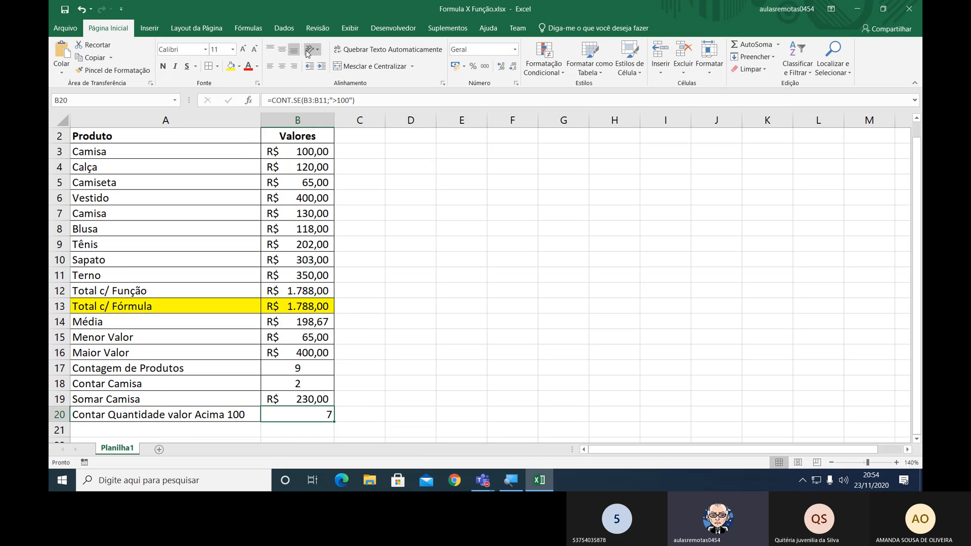
left_click(283, 66)
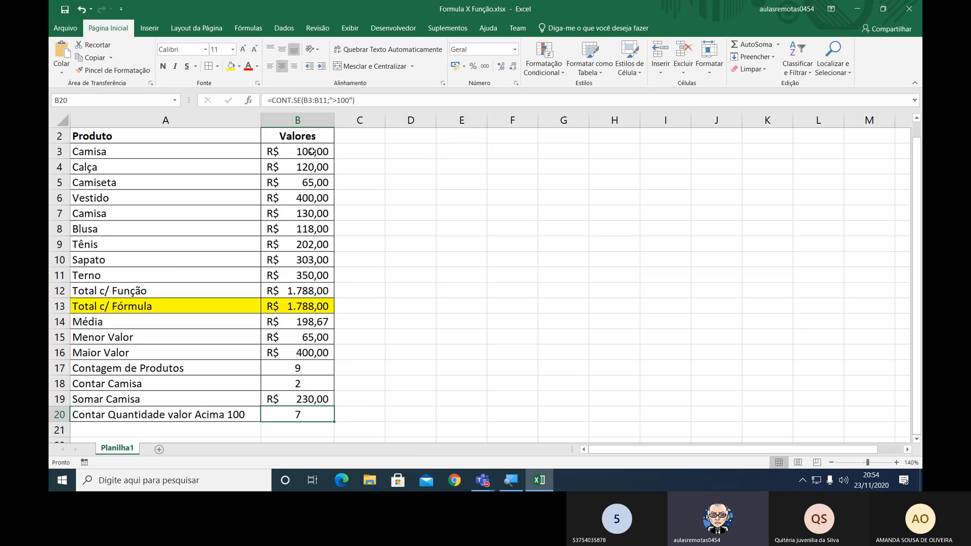
Examine the individual product values in the Valores column against the criterion of being above 100.
key("Up")
key("Up")
key("Up")
key("Up")
key("Up")
key("Up")
key("Up")
key("Up")
key("Up")
key("Up")
key("Up")
key("Up")
key("Up")
key("Up")
key("Up")
key("Up")
key("Up")
key("Down")
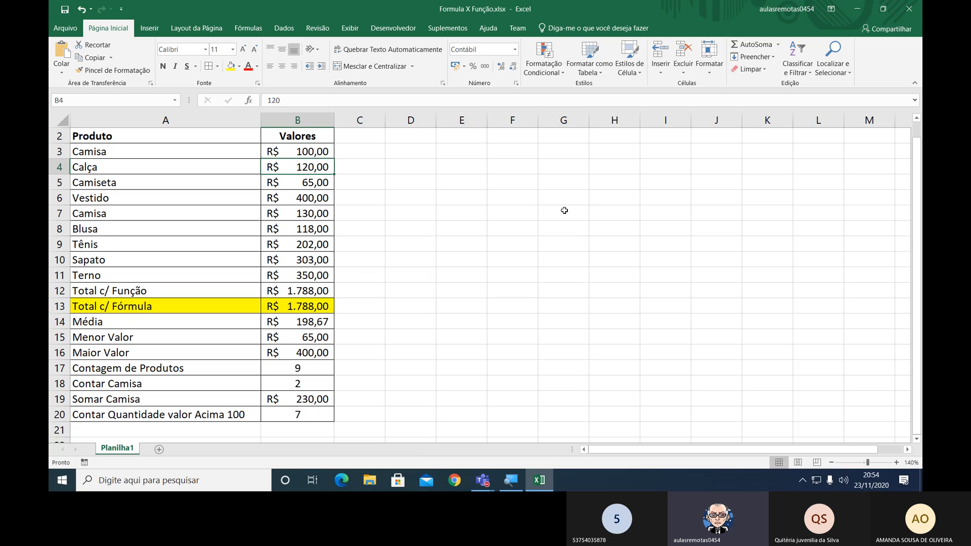
key("Down")
key("Down")
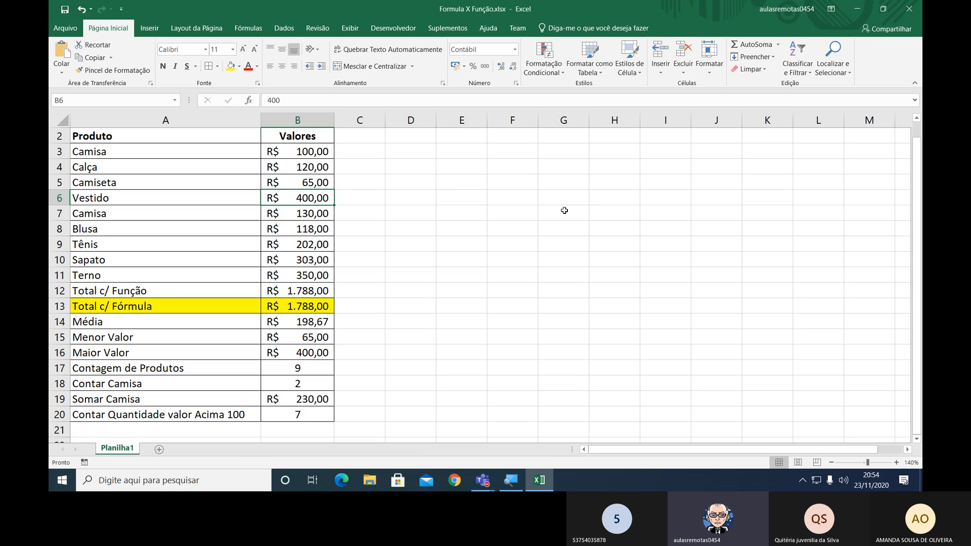
key("Down")
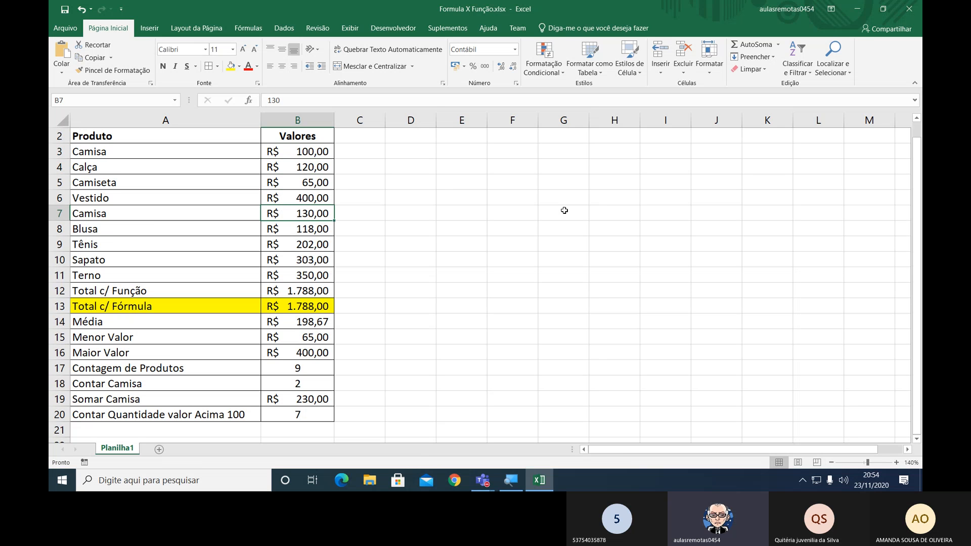
key("Up")
key("Up")
key("Up")
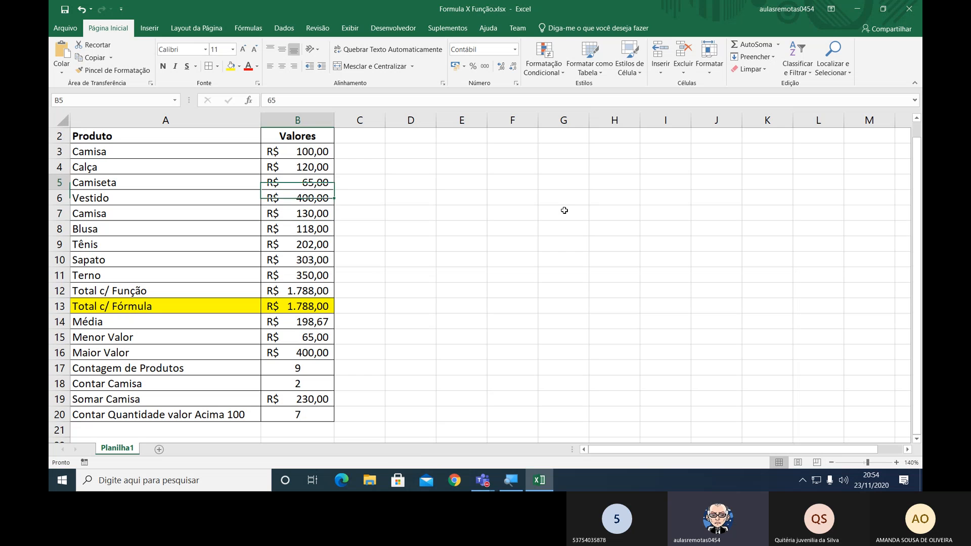
key("Up")
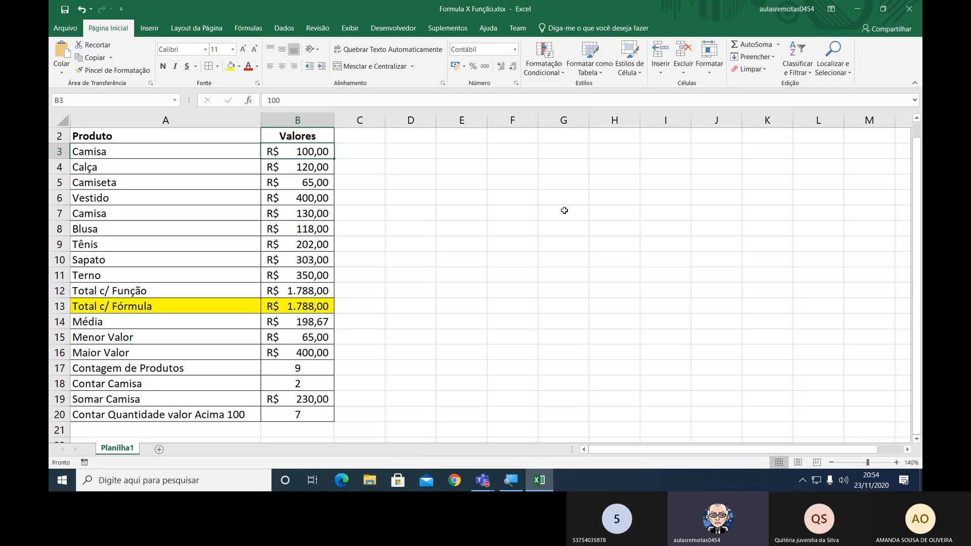
Fill the product values above 100 with yellow, in cell B4 and cells B6 to B11.
key("Down")
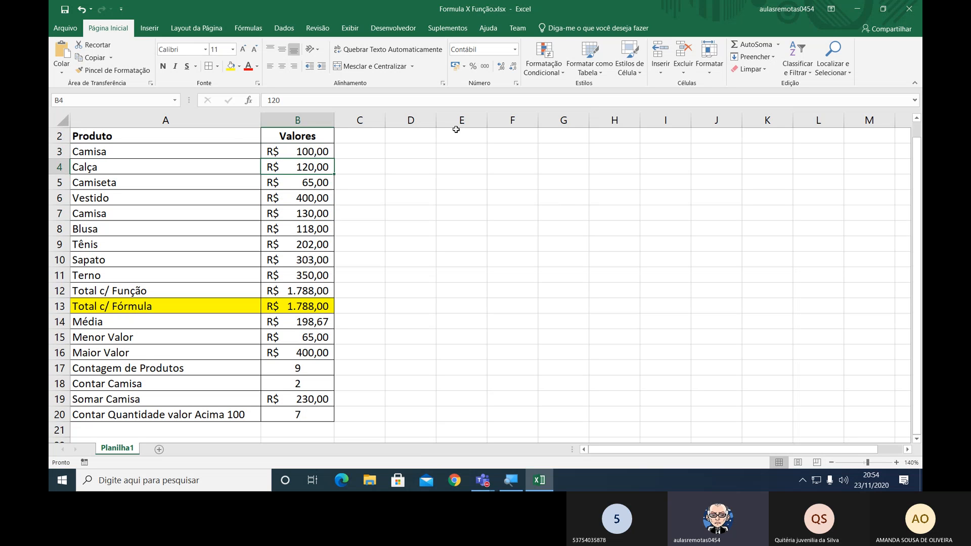
left_click(230, 67)
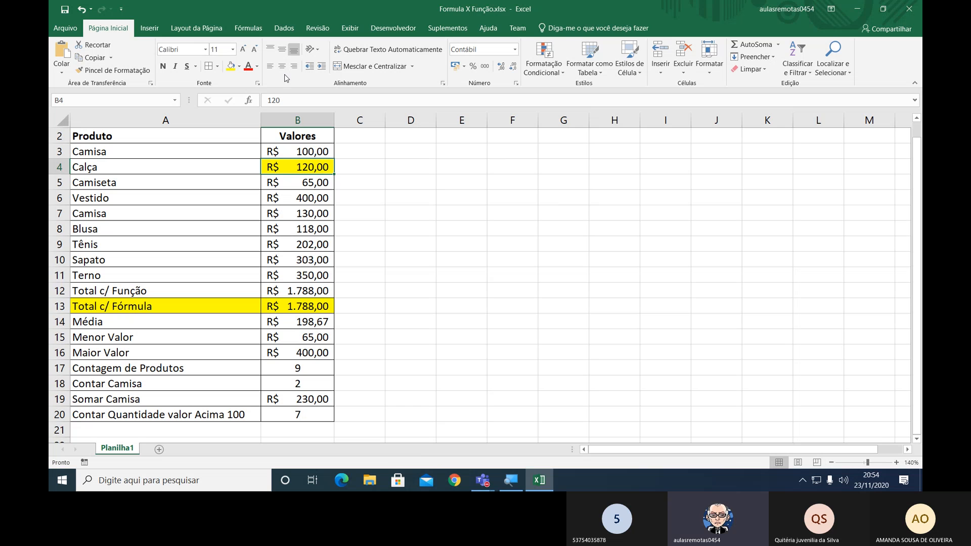
key("Down")
key("Down")
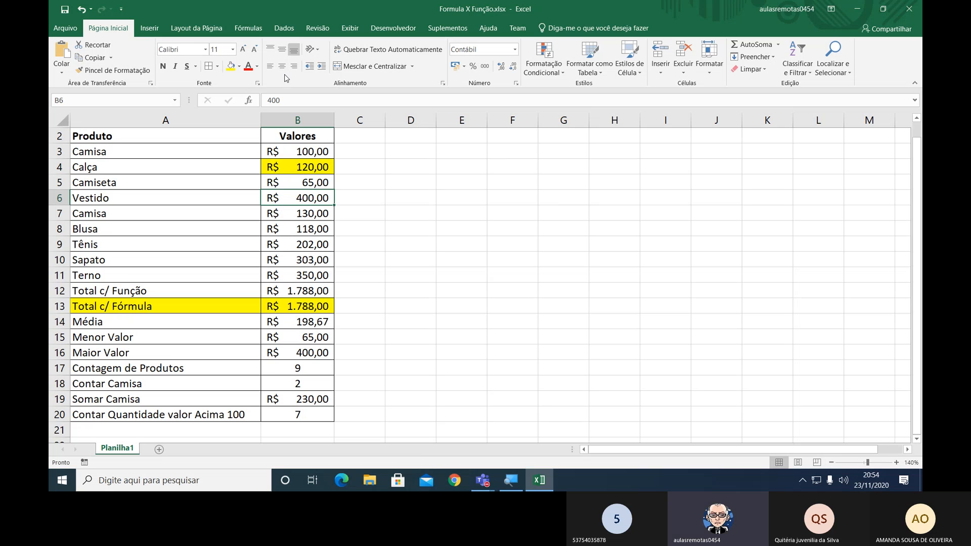
key("F4")
key("Down")
key("F4")
key("Down")
key("F4")
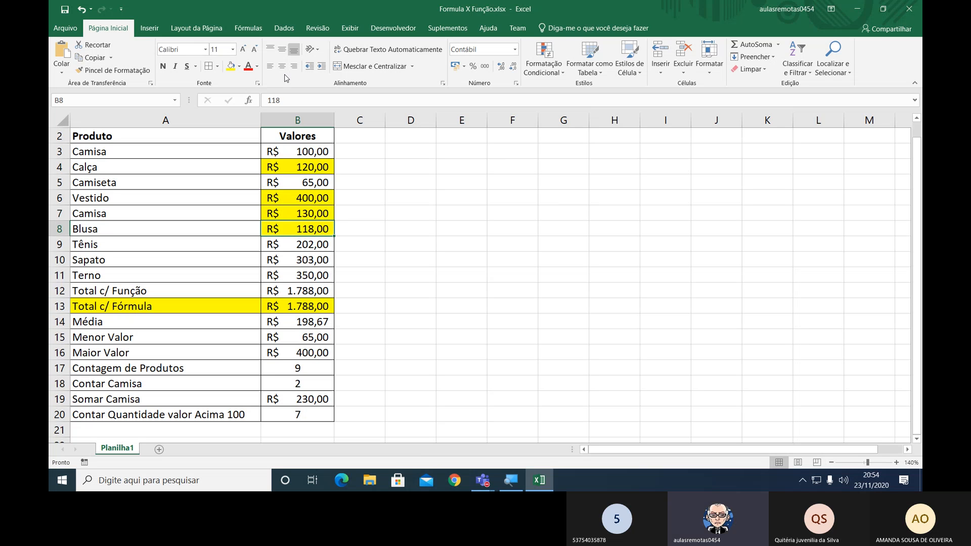
key("Down")
key("F4")
key("Down")
key("F4")
key("Down")
key("F4")
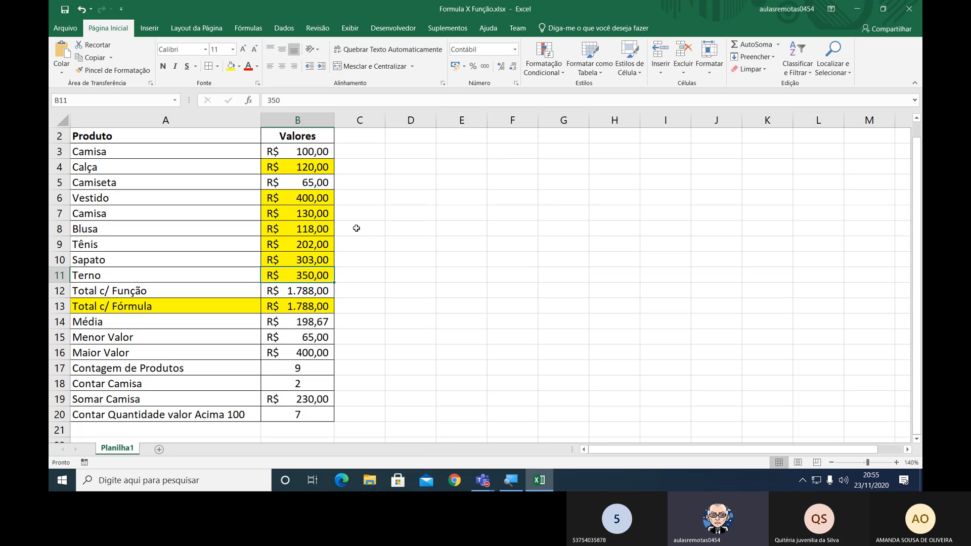
left_click(300, 368)
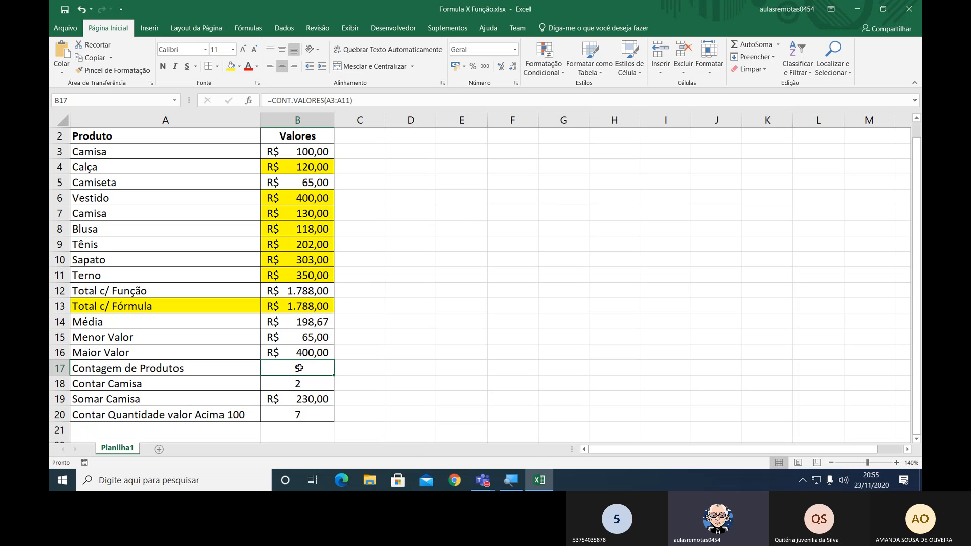
left_click(302, 384)
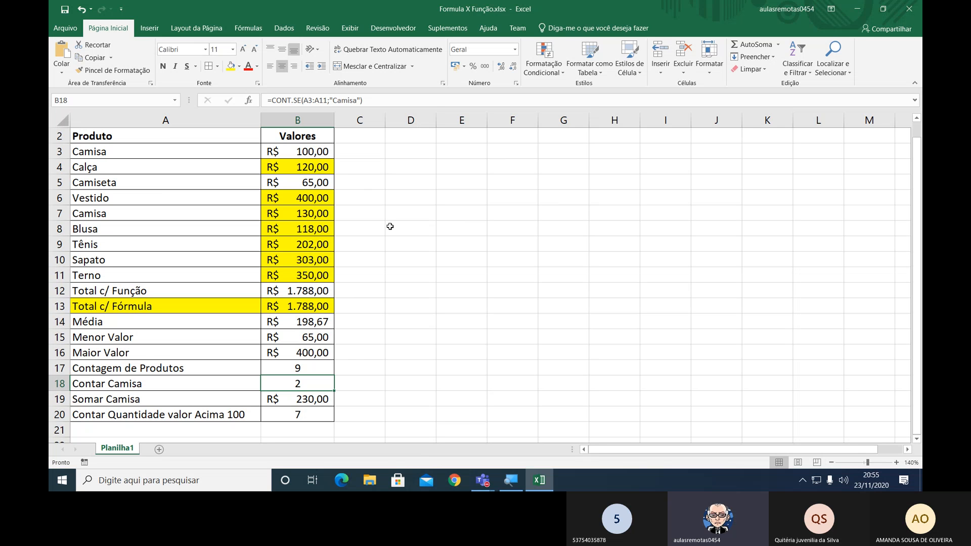
Number the yellow product values from 1 to 7 in the adjacent cells C4 and C6 to C11.
left_click(337, 166)
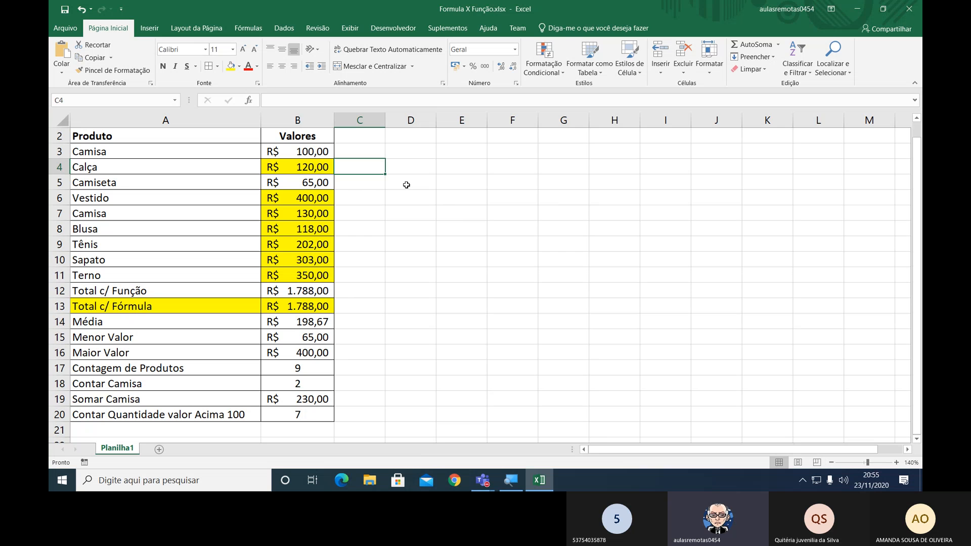
type("1")
key("Return")
key("Return")
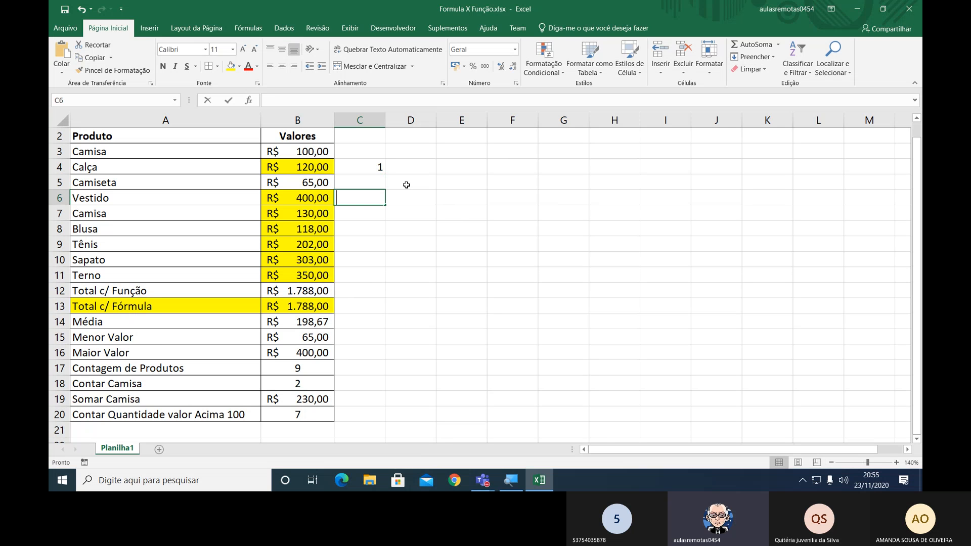
type("2")
key("Return")
type("3")
key("Return")
type("4")
key("Return")
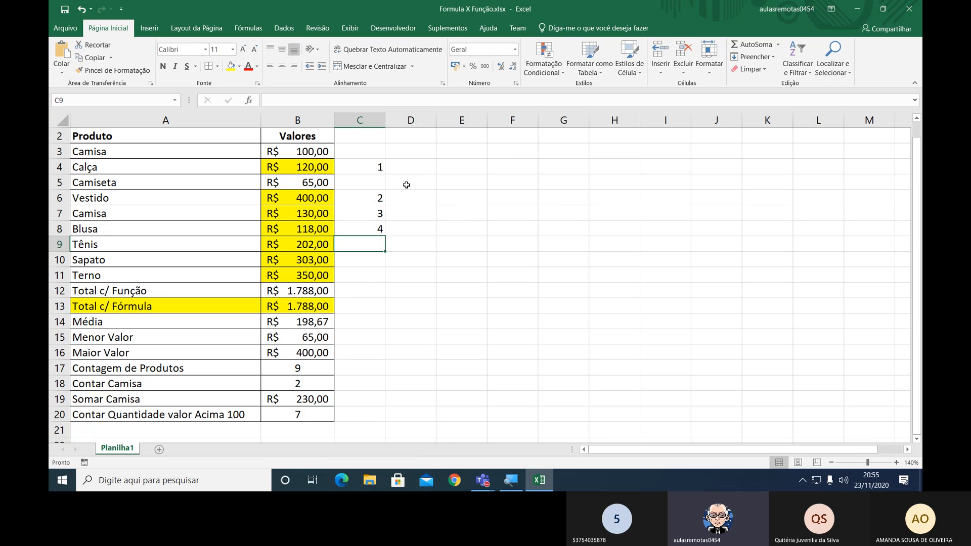
type("5")
key("Return")
type("6")
key("Return")
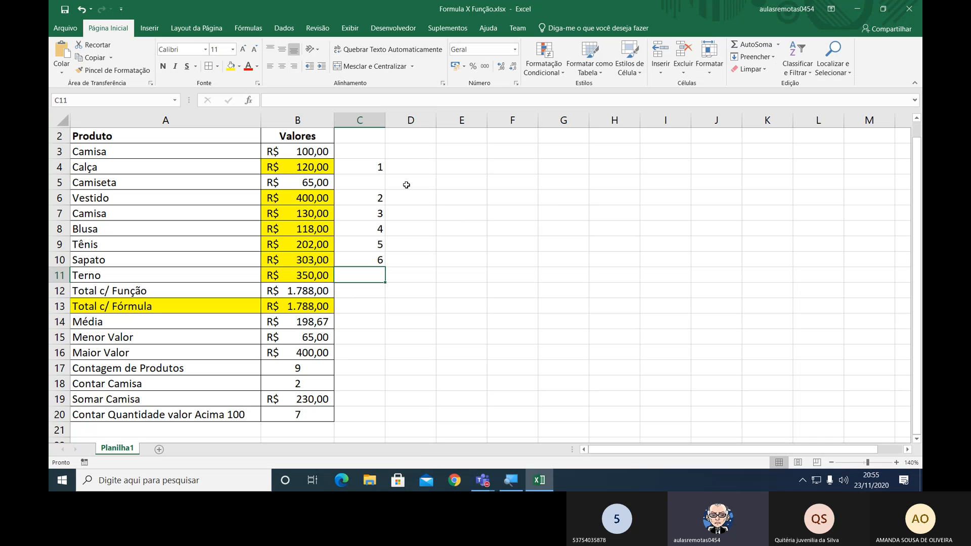
type("7")
key("Return")
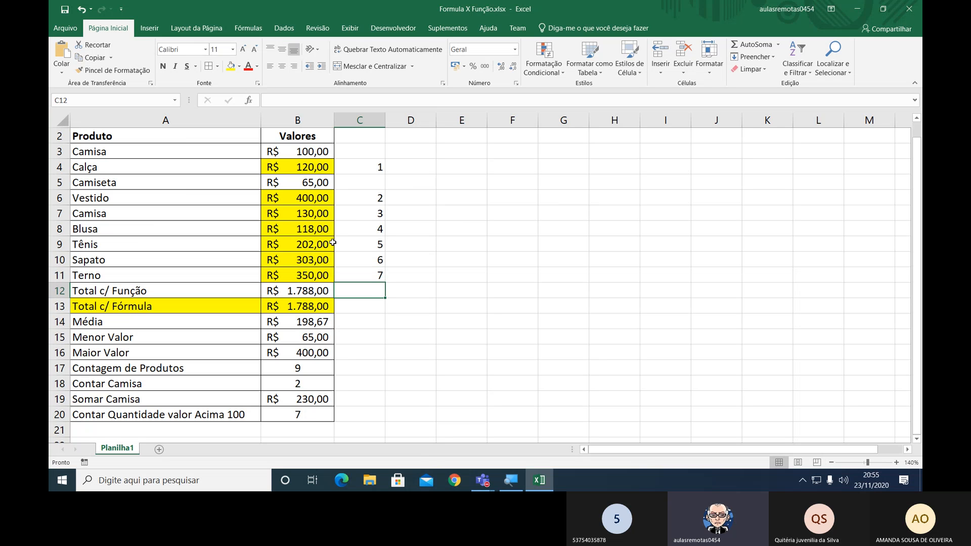
Delete the helper numbers beside the product values and remove the yellow fill from B4:B11.
left_click_drag(381, 167, 385, 276)
key("Delete")
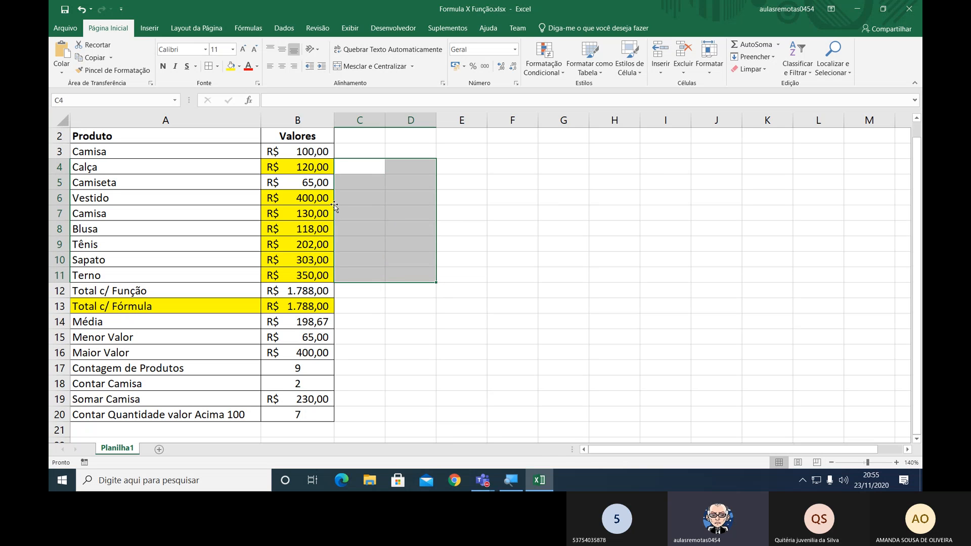
left_click_drag(303, 167, 304, 276)
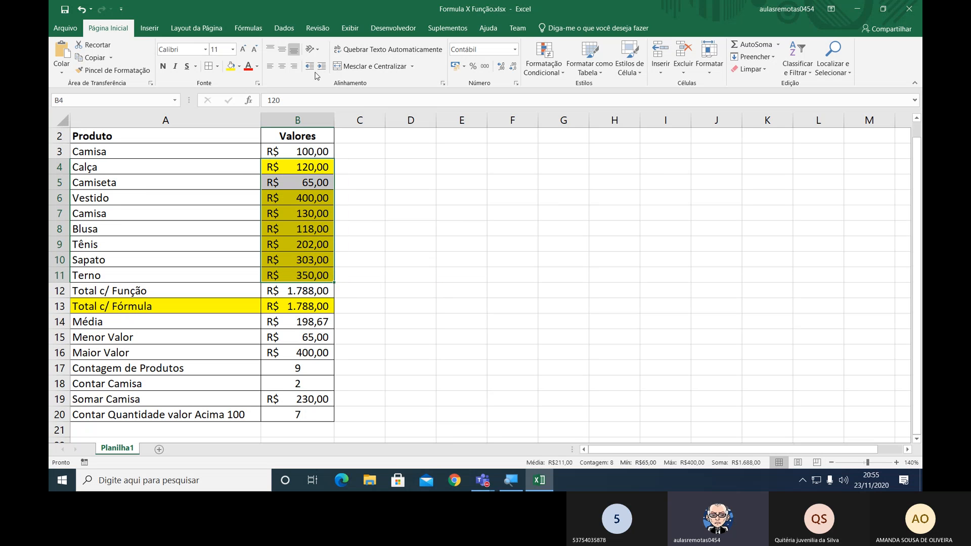
left_click(240, 66)
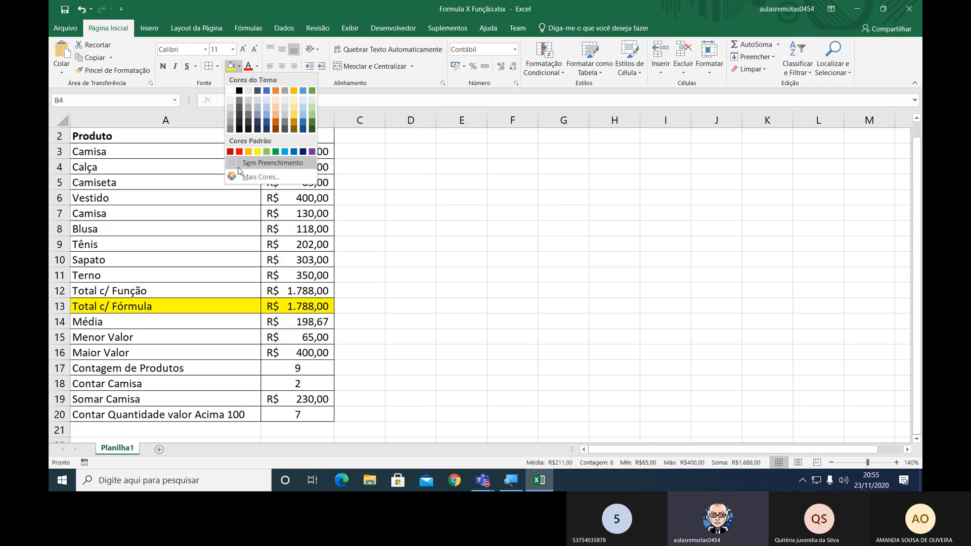
left_click(257, 165)
left_click(493, 181)
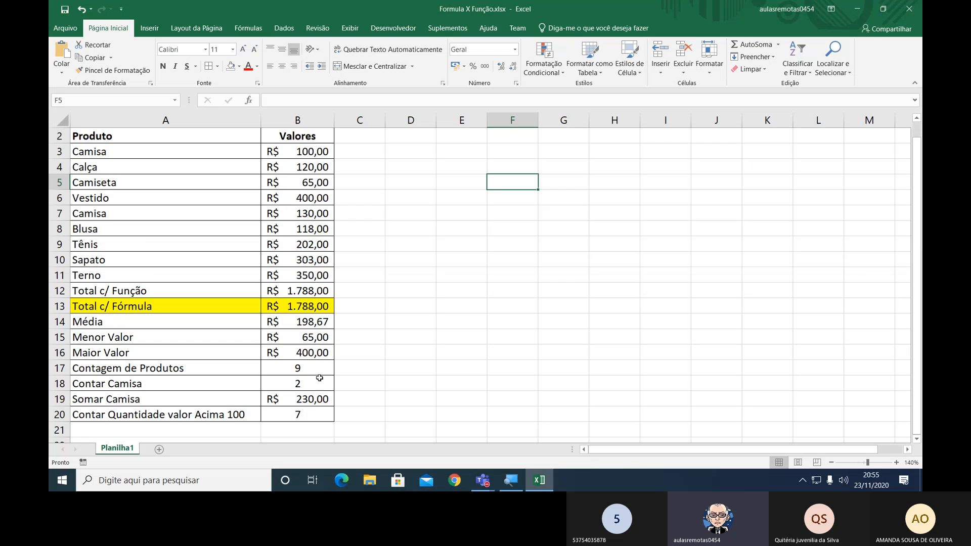
Switch to the Microsoft Teams meeting window and open its additional meeting actions.
key("alt+Tab")
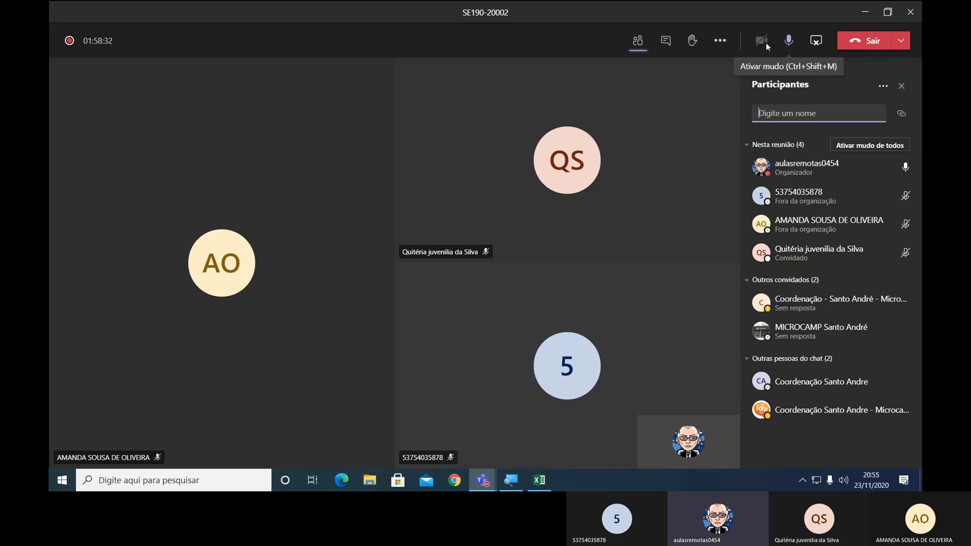
left_click(721, 41)
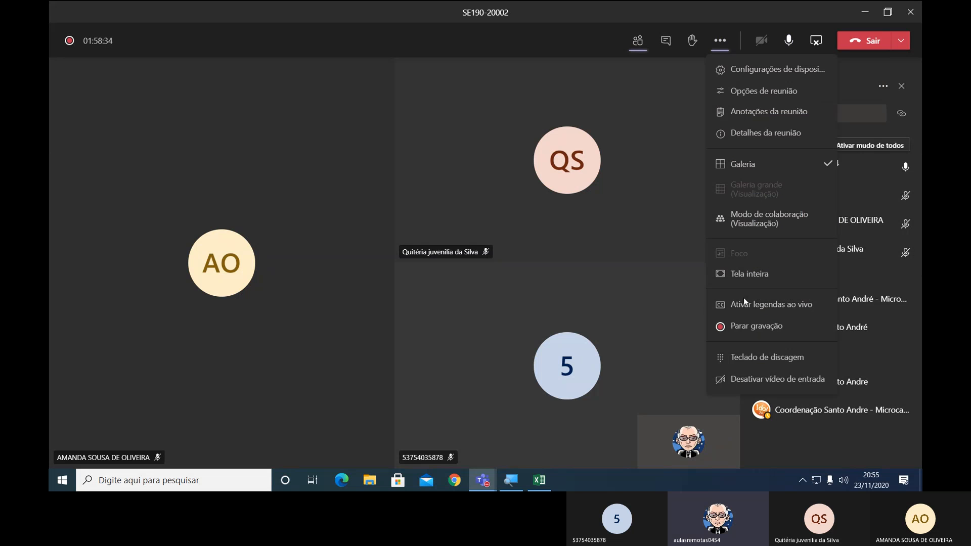